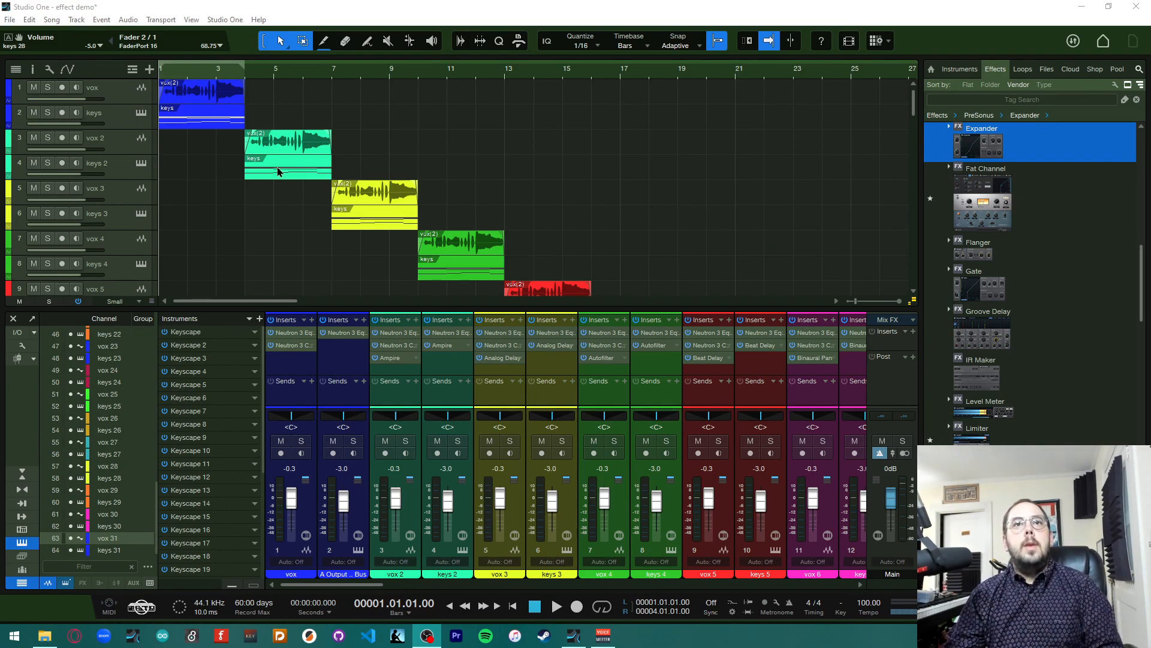
Scroll through the arrangement to review the song's vox and keys tracks
scroll(786, 197, down, 10)
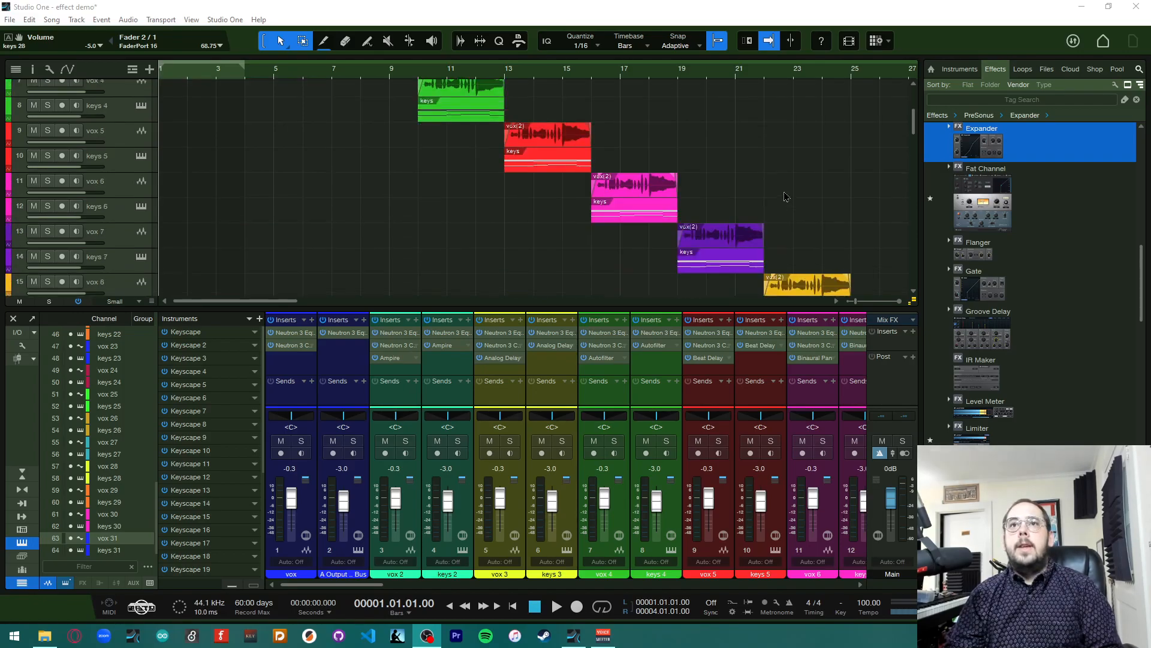
scroll(786, 200, down, 17)
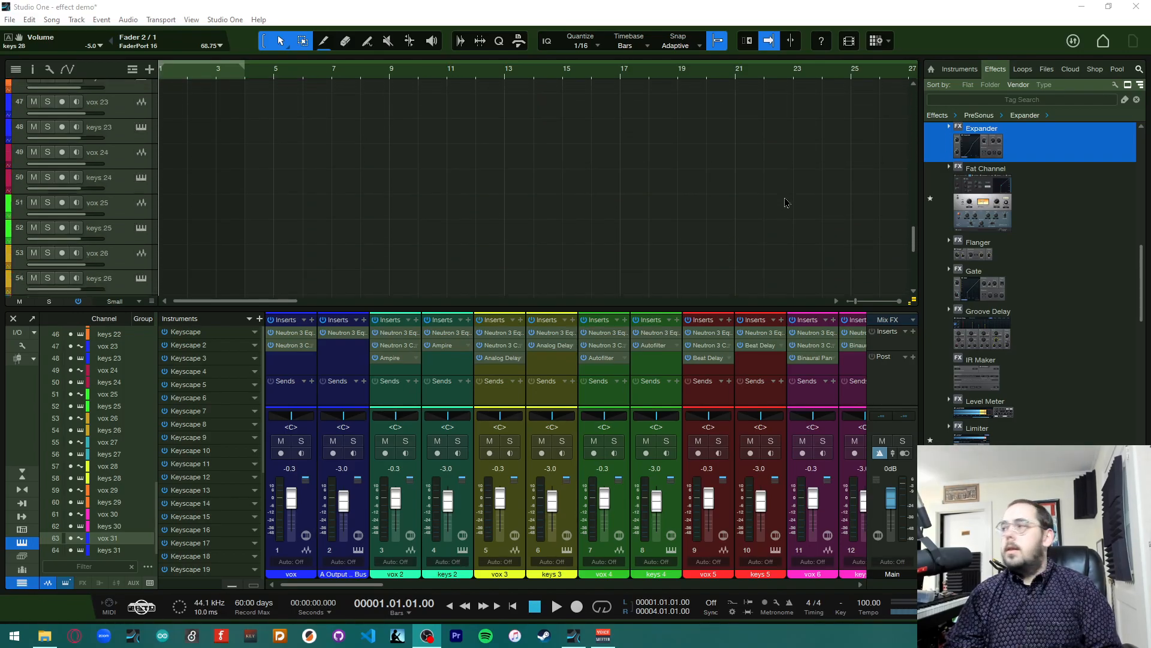
scroll(787, 202, up, 18)
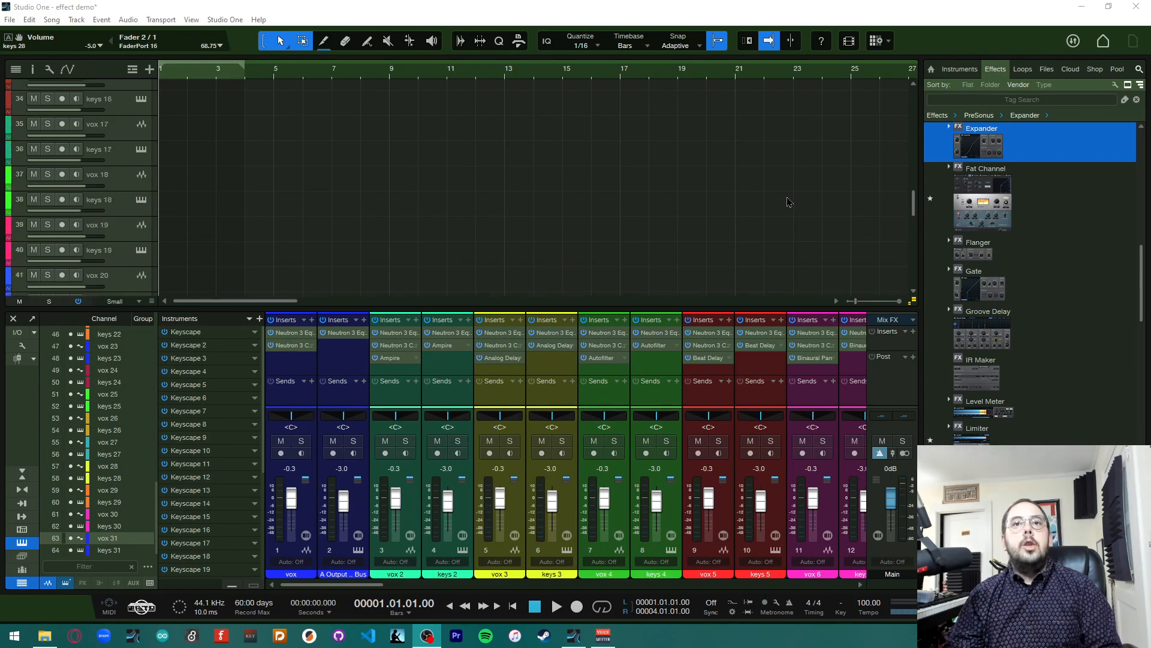
scroll(787, 203, up, 10)
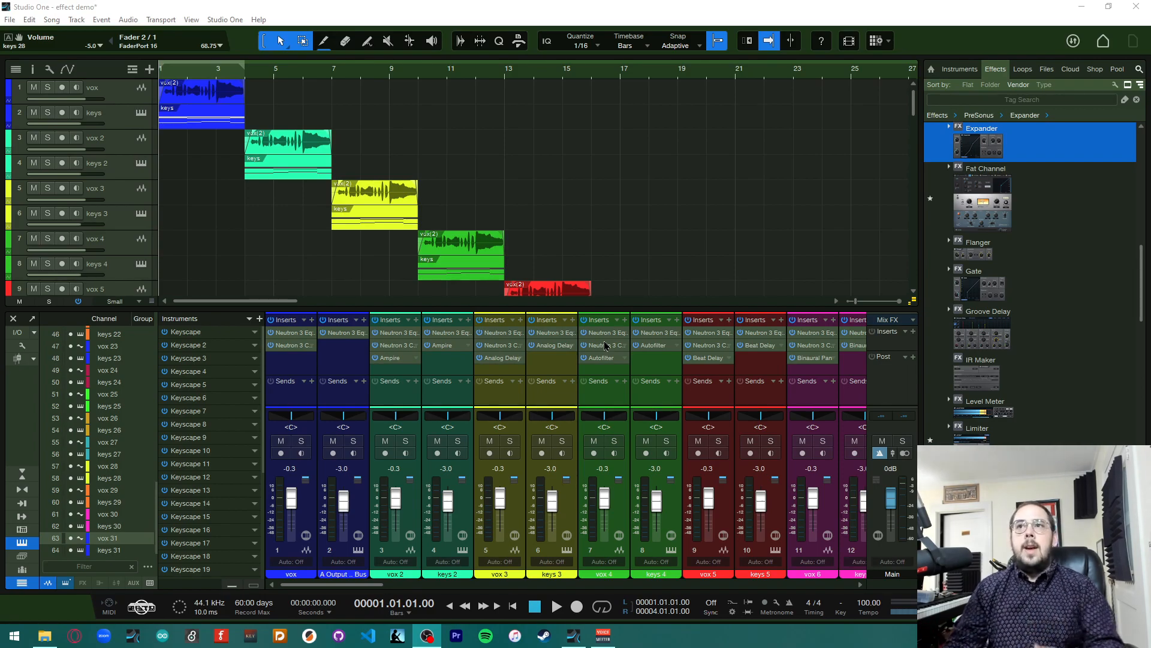
Open the browser's Effects section and scroll through the installed PreSonus effects
click(941, 75)
click(933, 69)
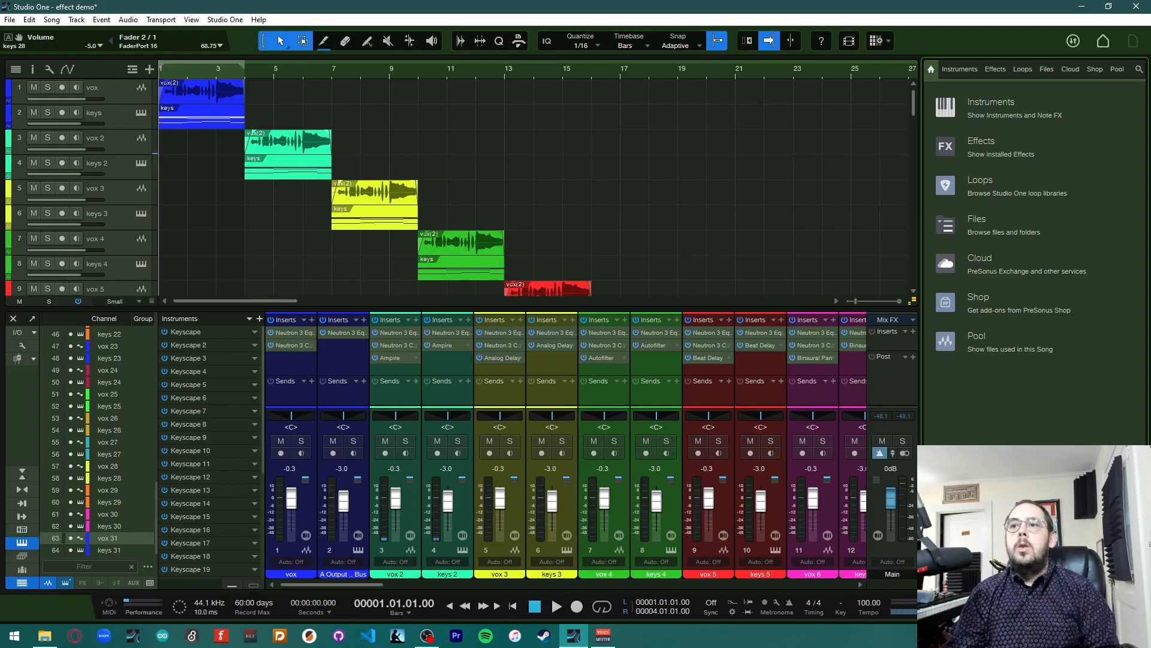
click(984, 147)
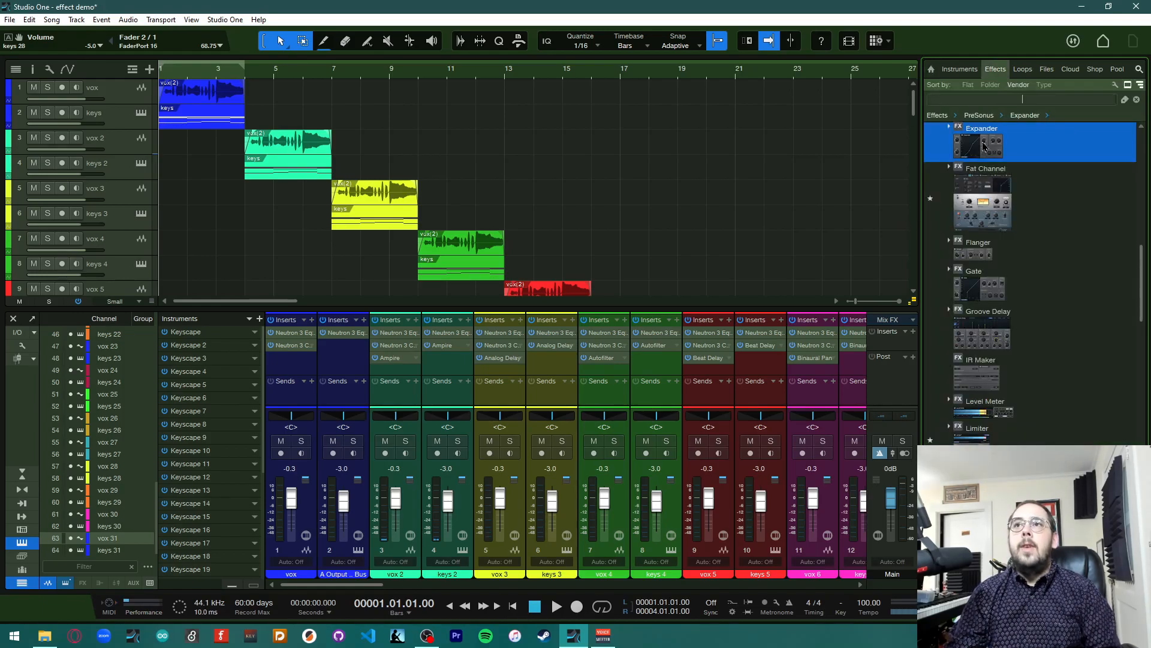
scroll(1127, 273, up, 3)
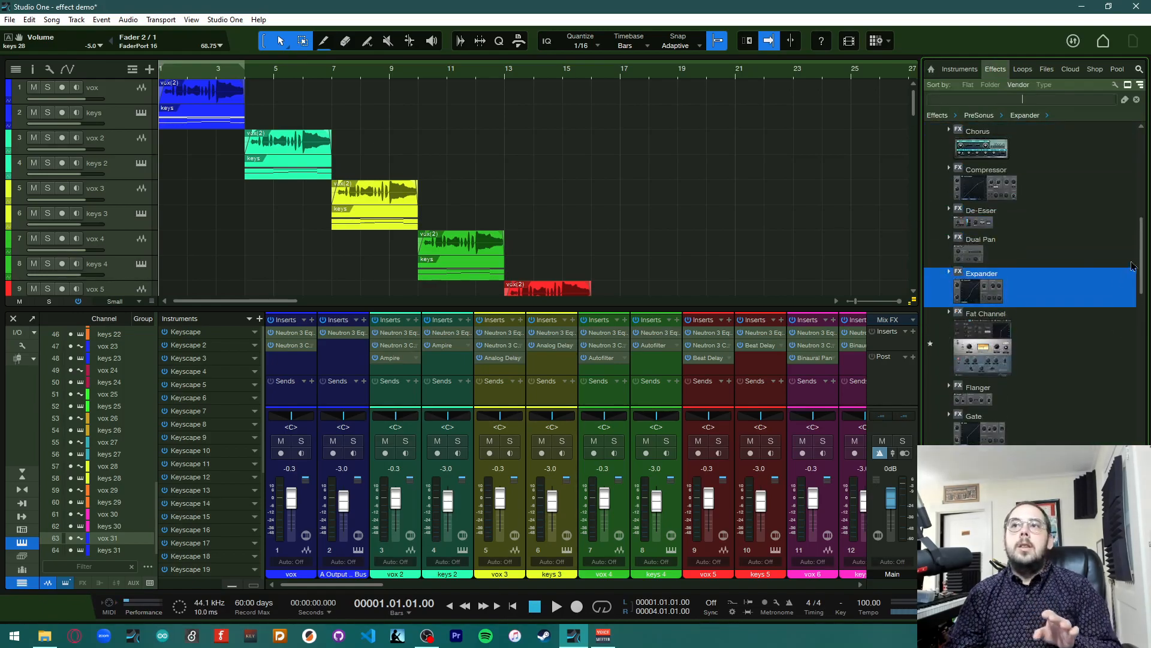
drag(1141, 264, 1146, 203)
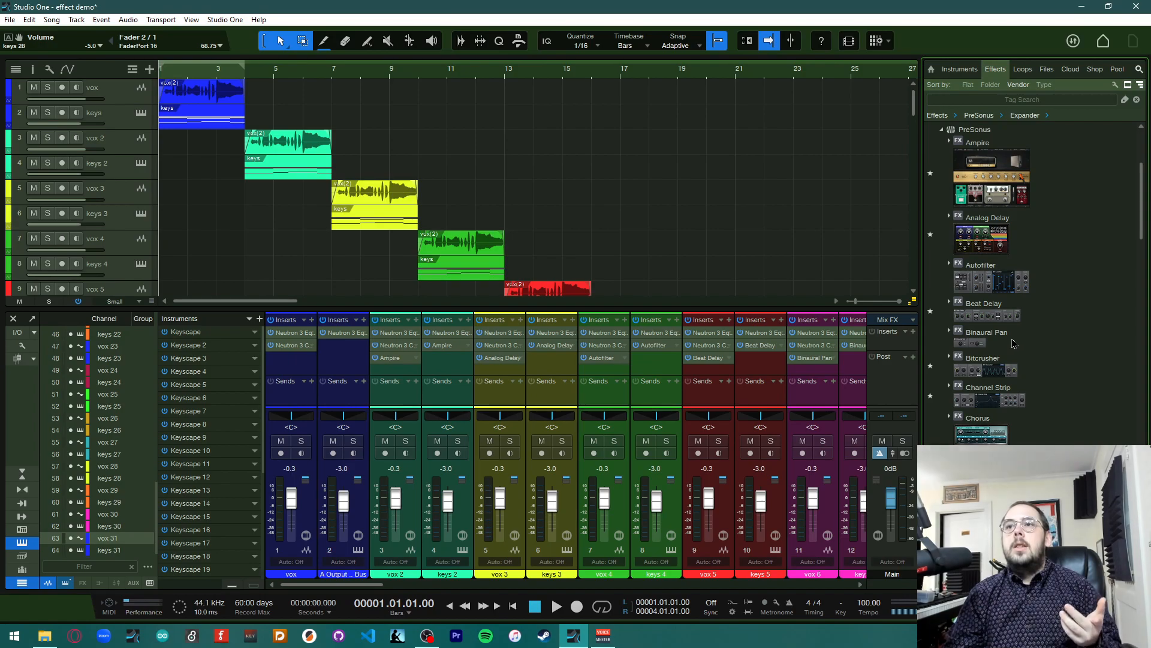
scroll(1006, 341, down, 1)
scroll(1006, 341, down, 3)
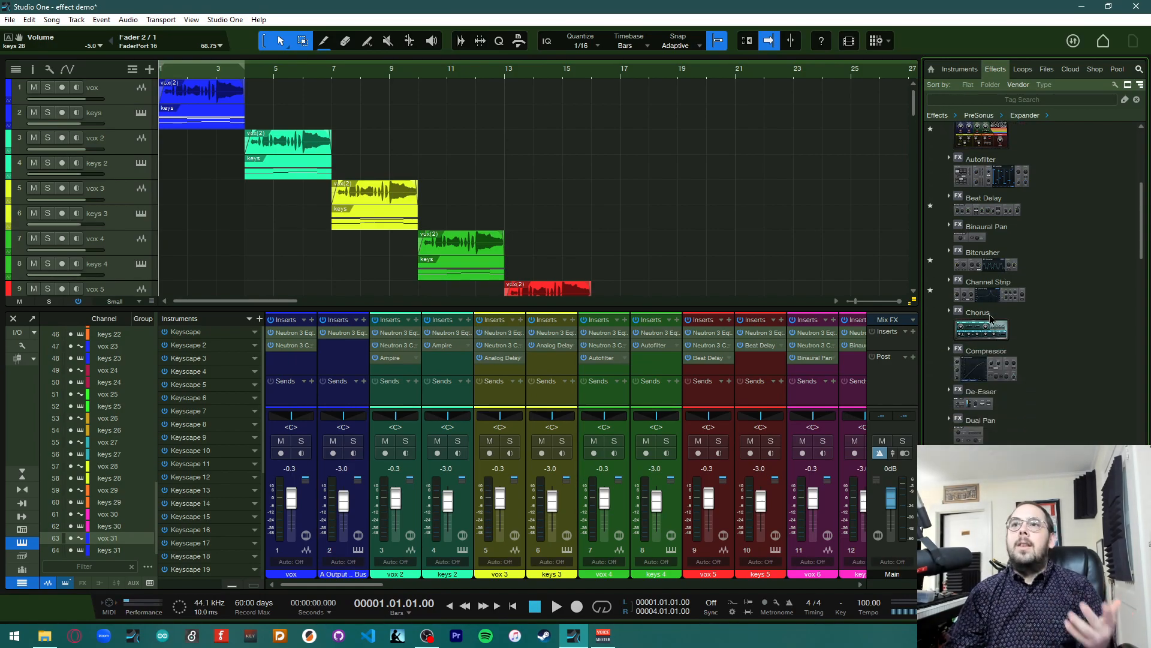
scroll(1019, 327, down, 2)
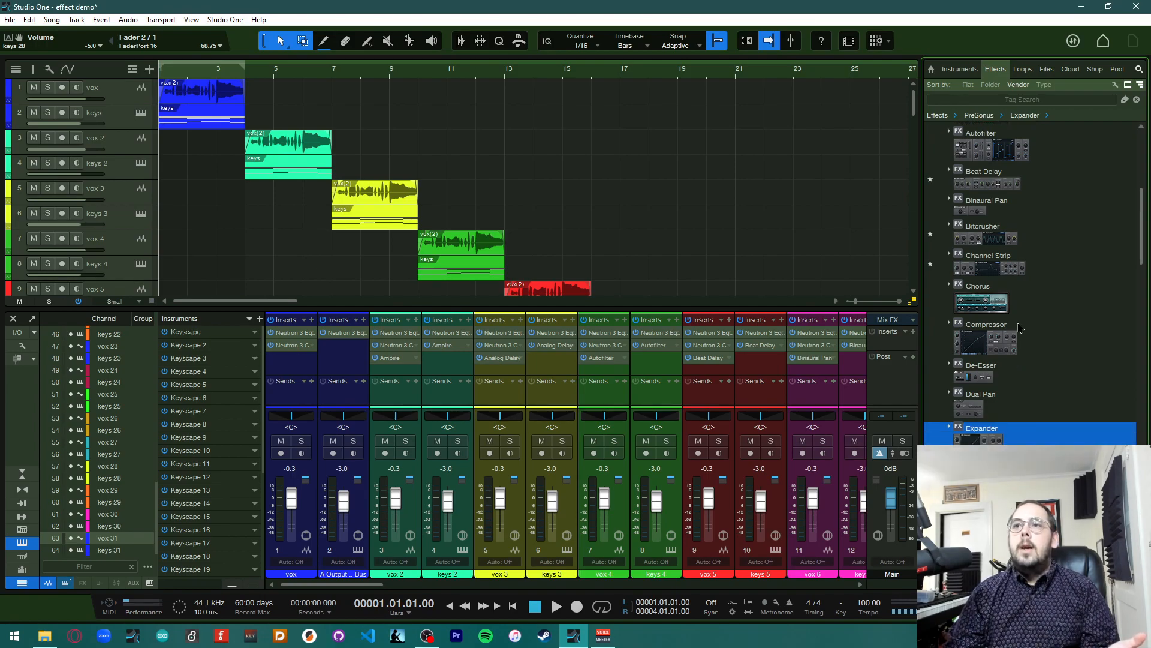
scroll(1018, 327, down, 8)
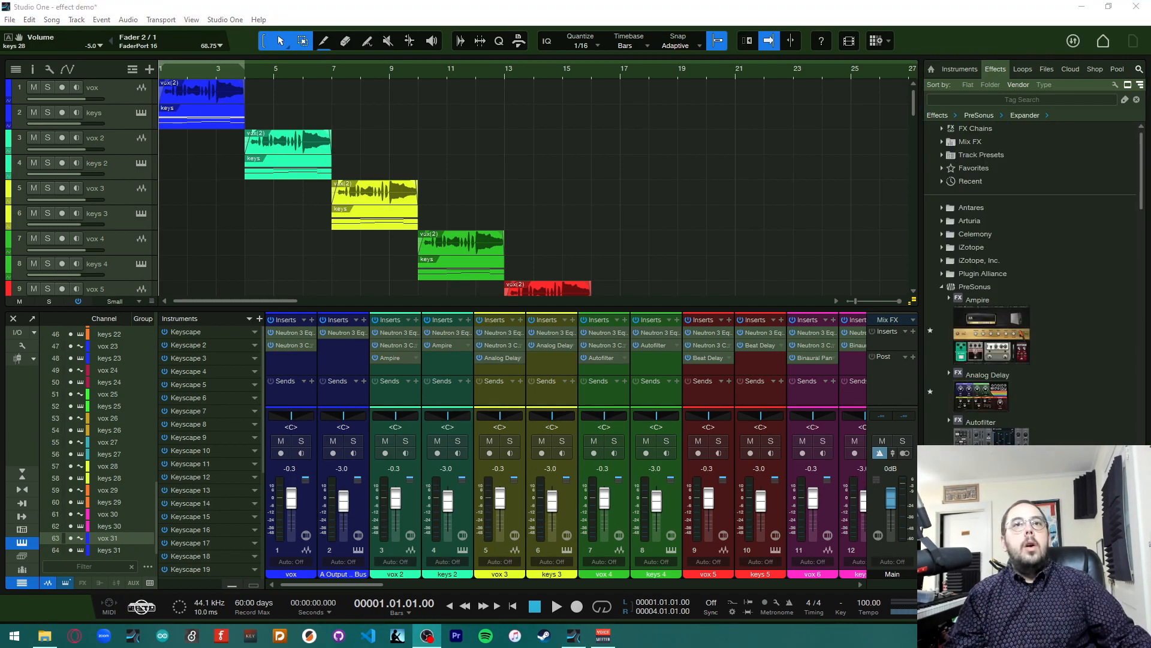
Play the song and activate all insert effects on the vox channel while listening
click(539, 133)
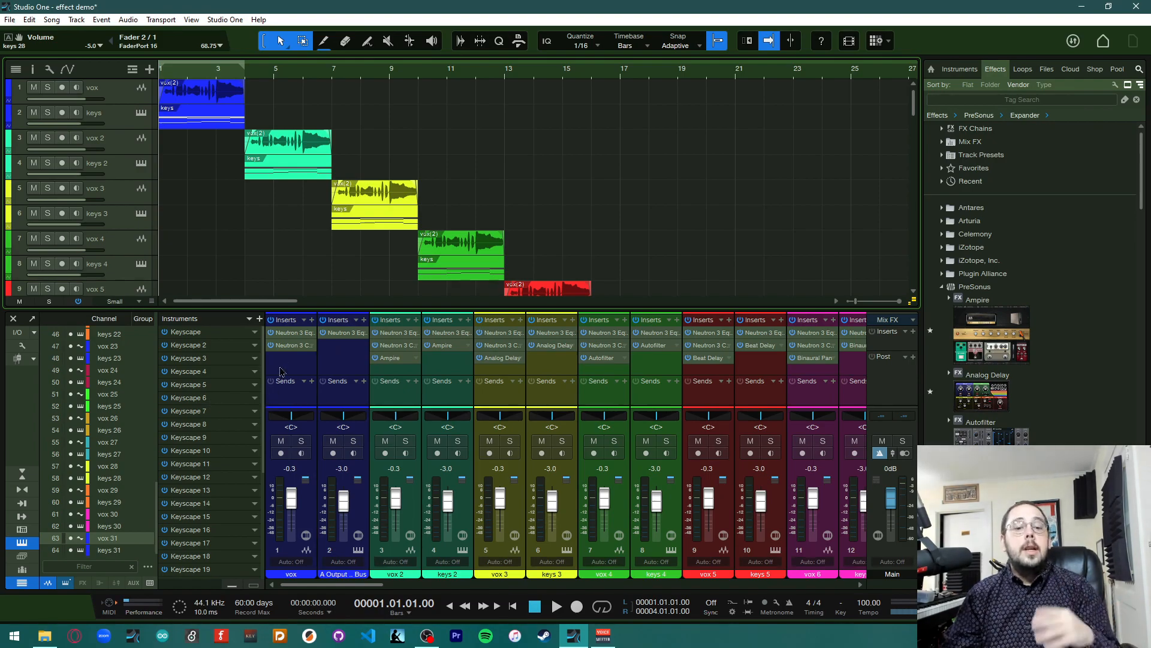
click(604, 605)
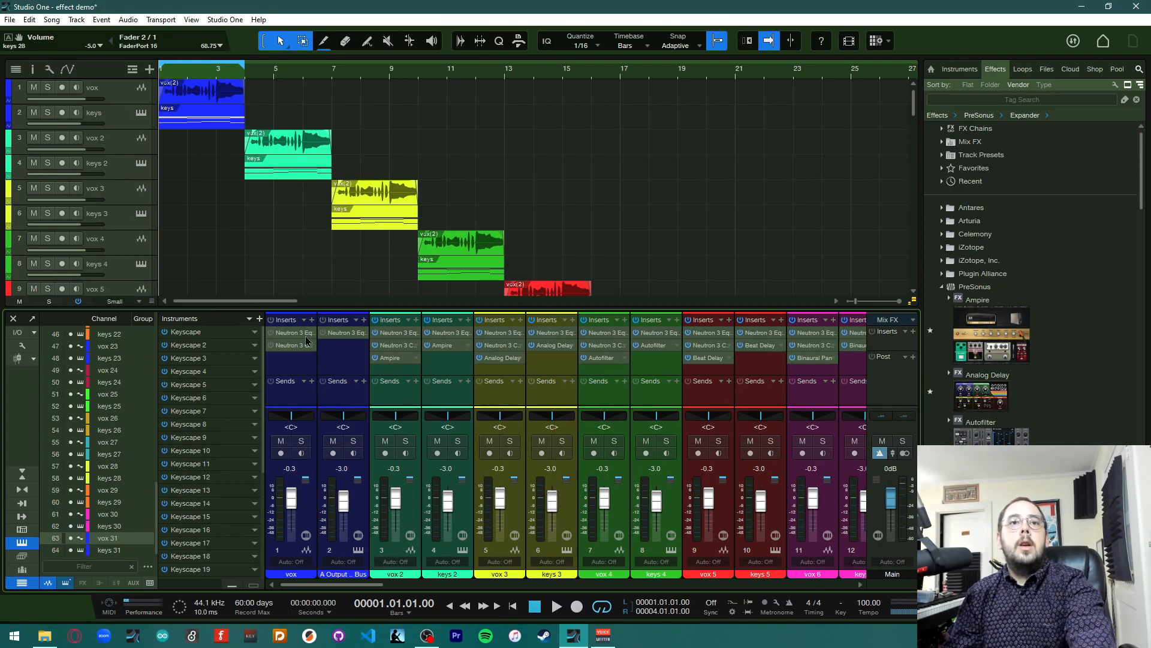
key(space)
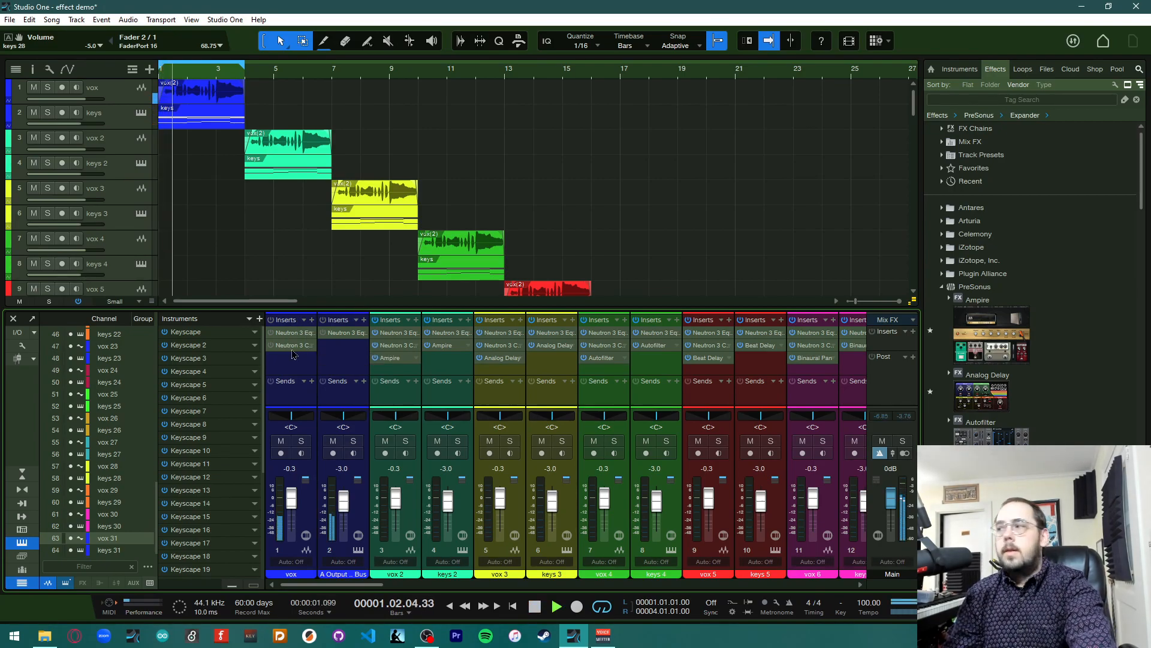
click(270, 324)
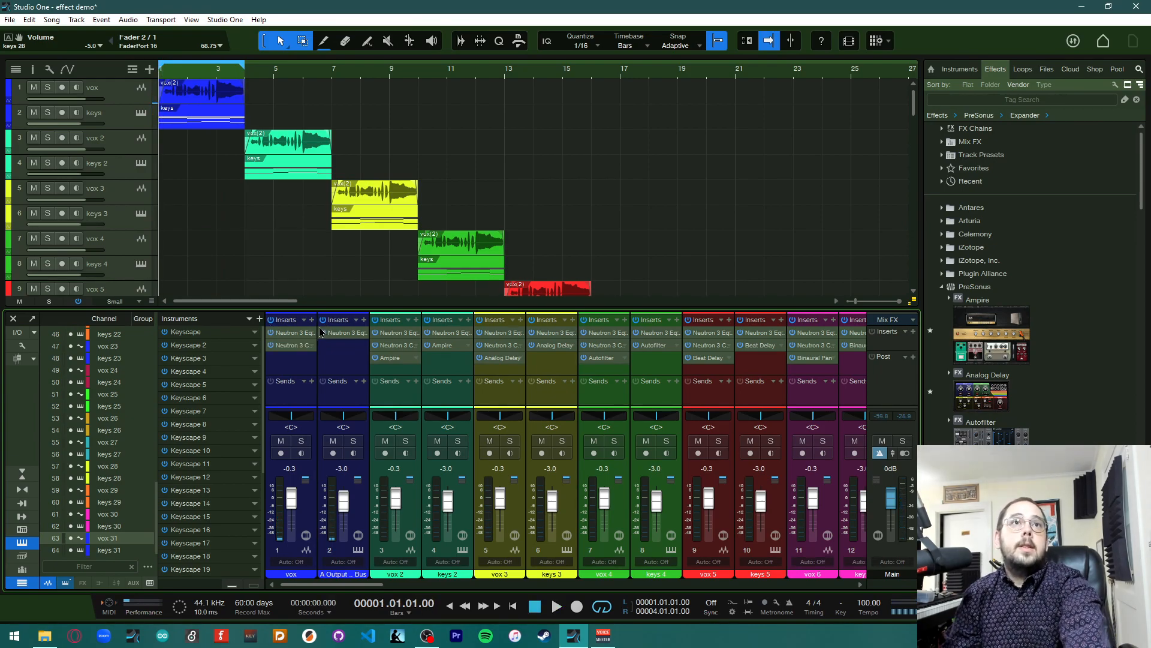
key(space)
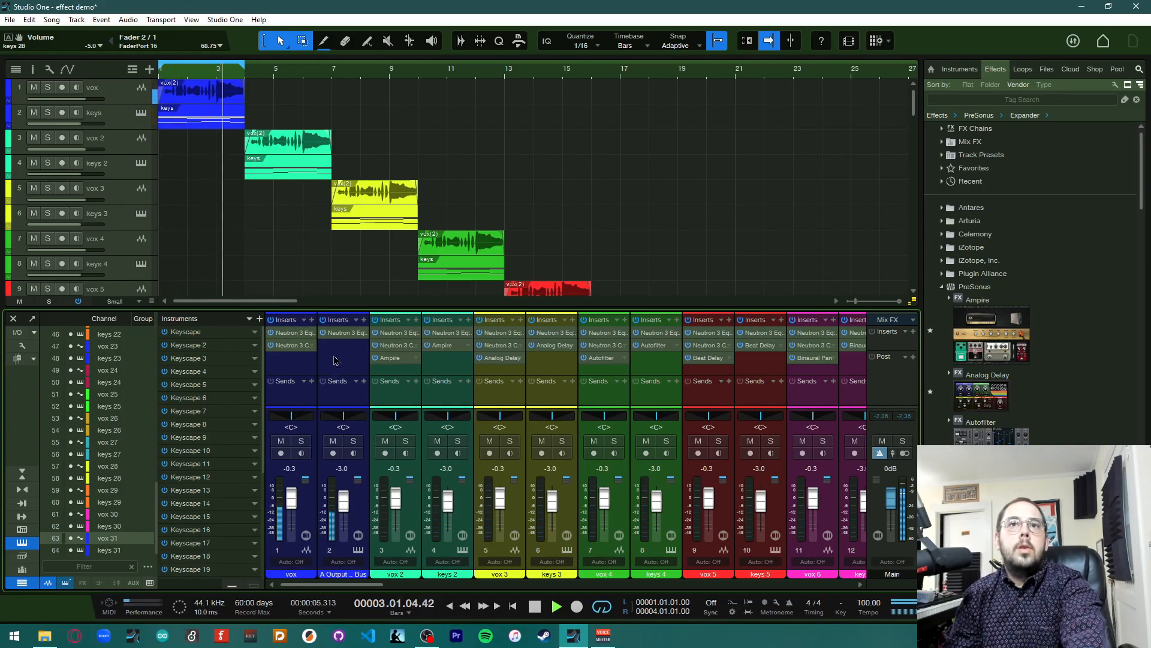
key(space)
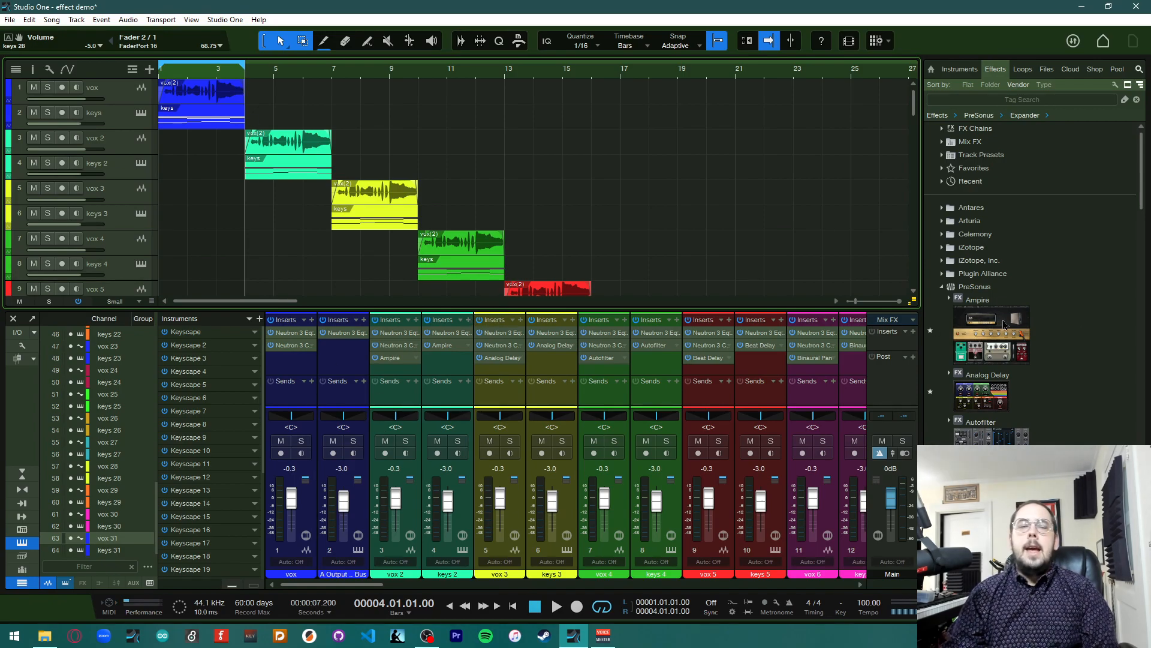
Open Ampire on the vox 2 channel and switch the amp model to Dual Amplifier
click(396, 359)
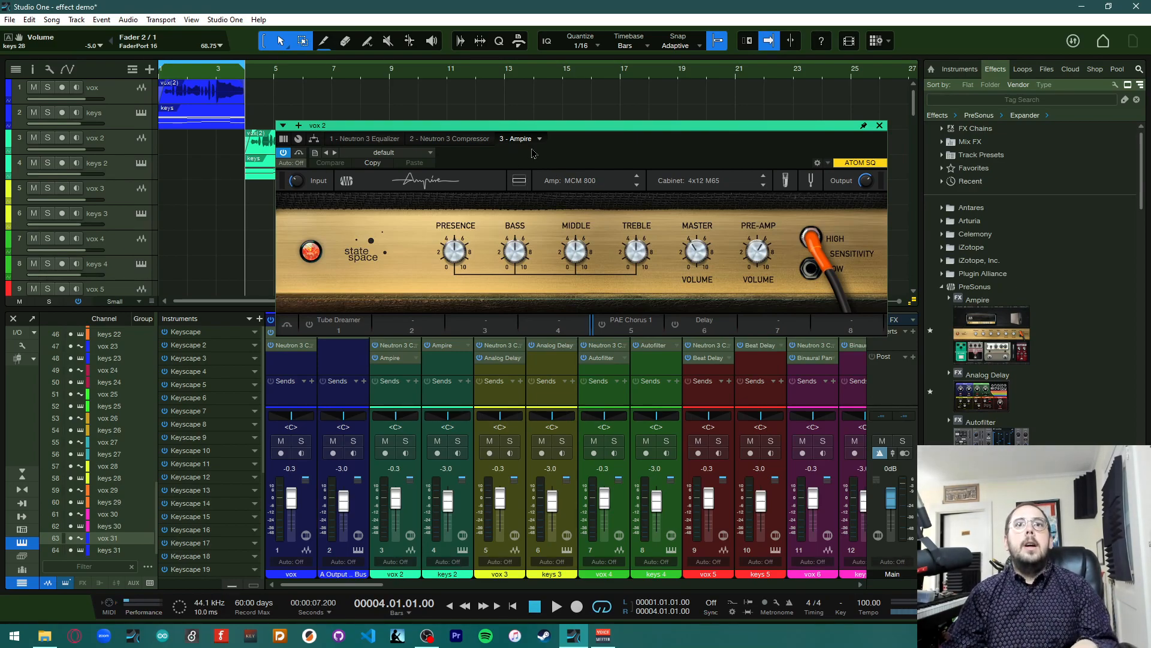
click(631, 188)
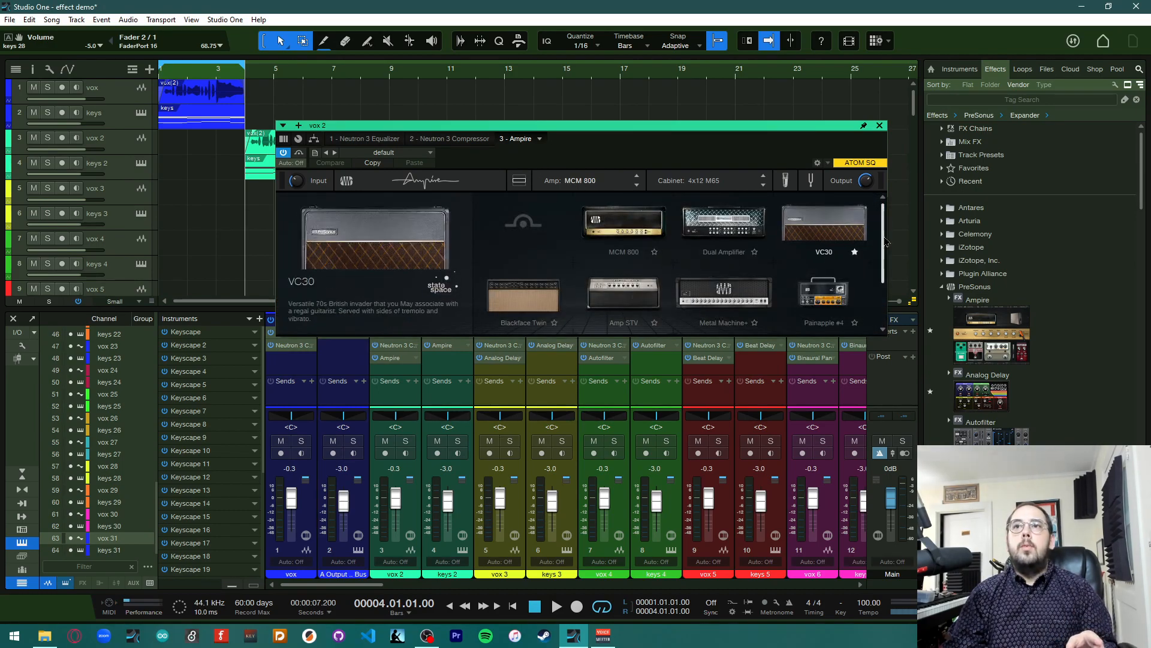
scroll(884, 288, down, 1)
scroll(883, 287, up, 1)
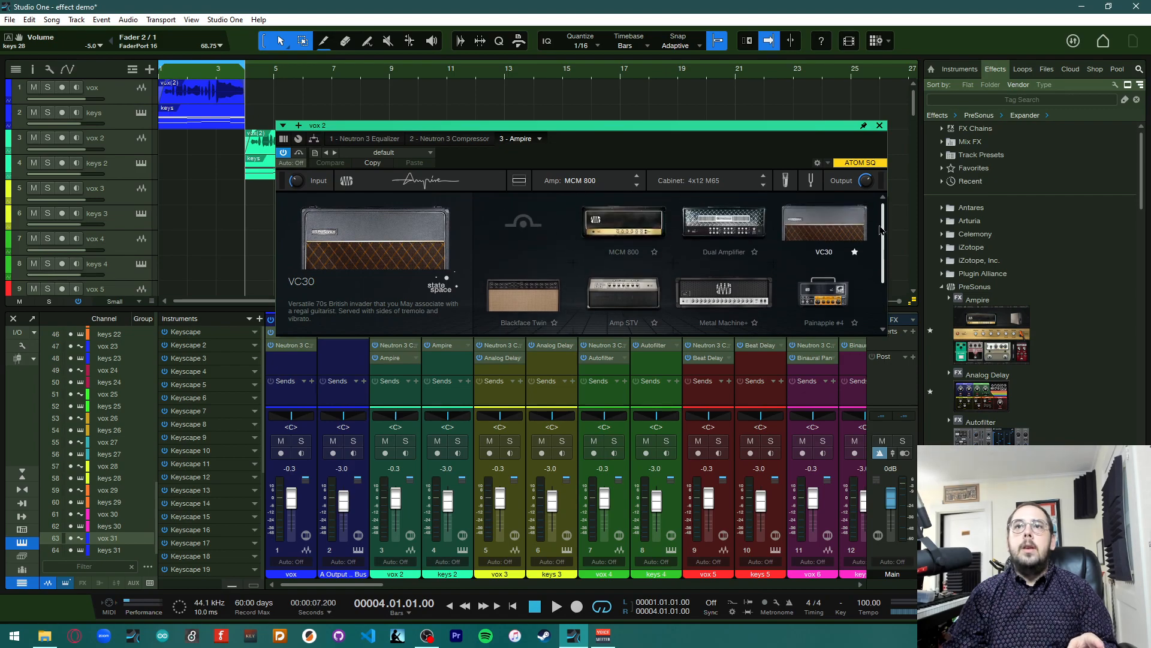
scroll(875, 297, down, 1)
scroll(870, 305, up, 1)
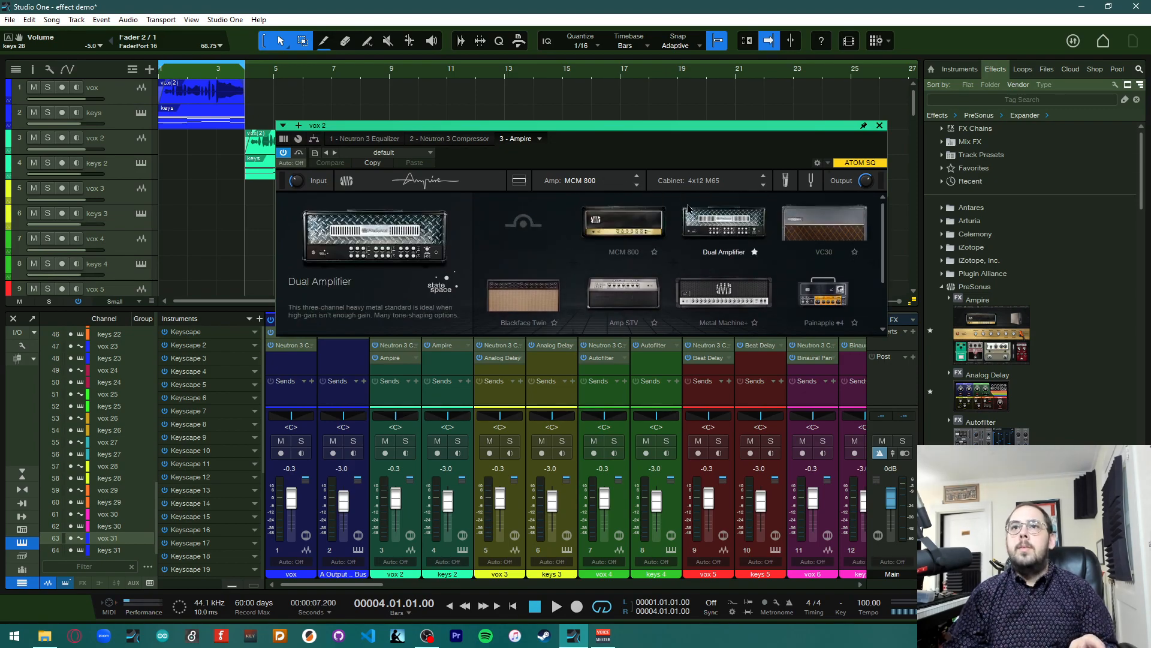
click(709, 240)
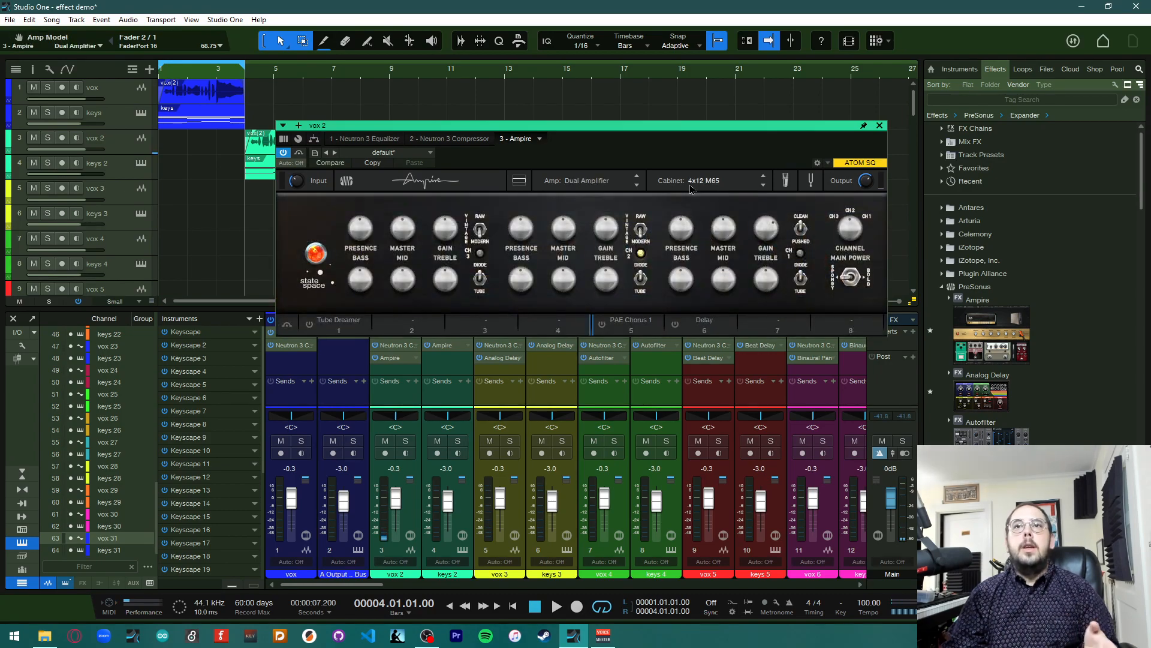
Choose the 2x12 Blackface cabinet and open the cabinet microphone settings to adjust Mic A
click(690, 189)
click(523, 300)
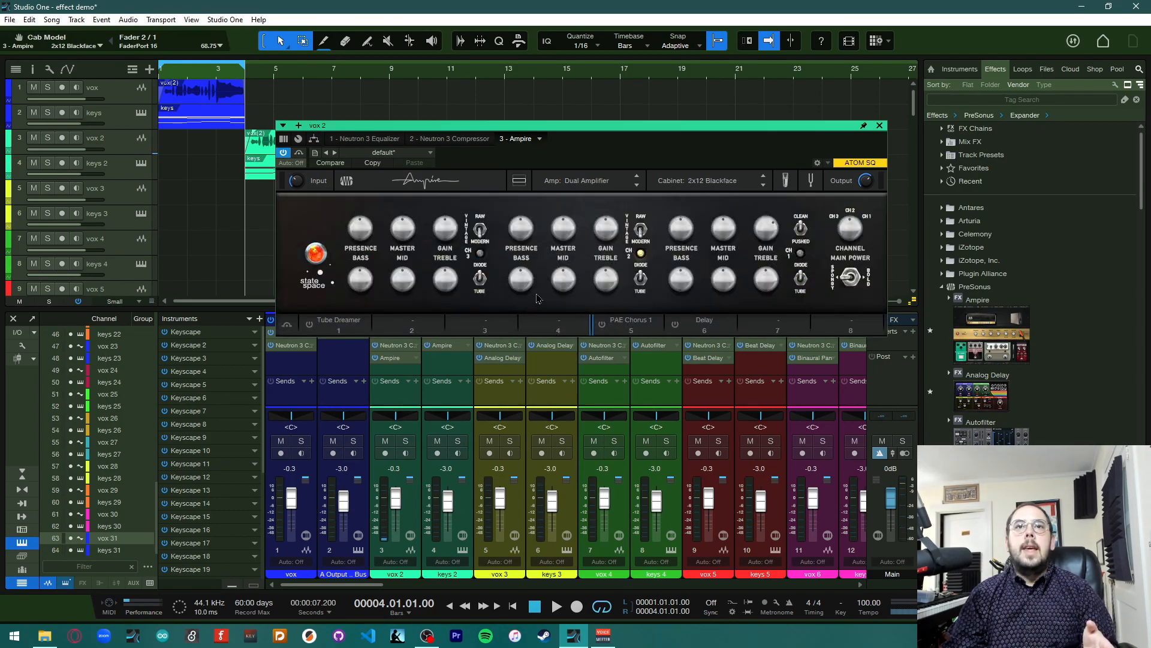
click(787, 180)
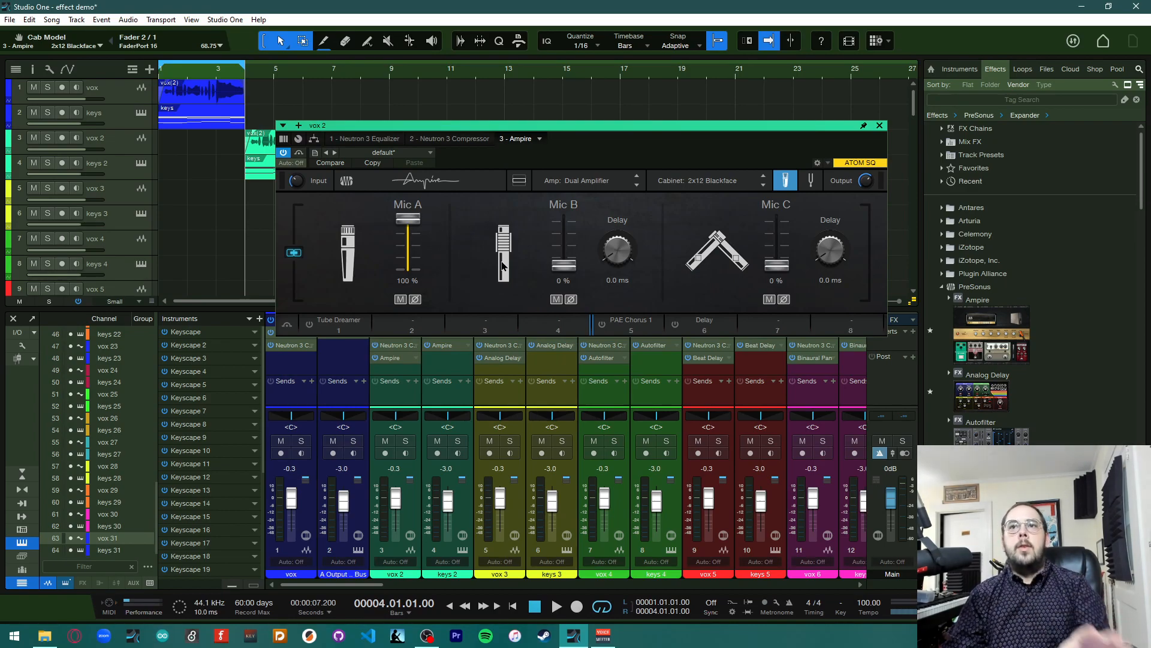
mouse_move(410, 231)
mouse_down()
mouse_move(420, 278)
mouse_move(422, 215)
mouse_up()
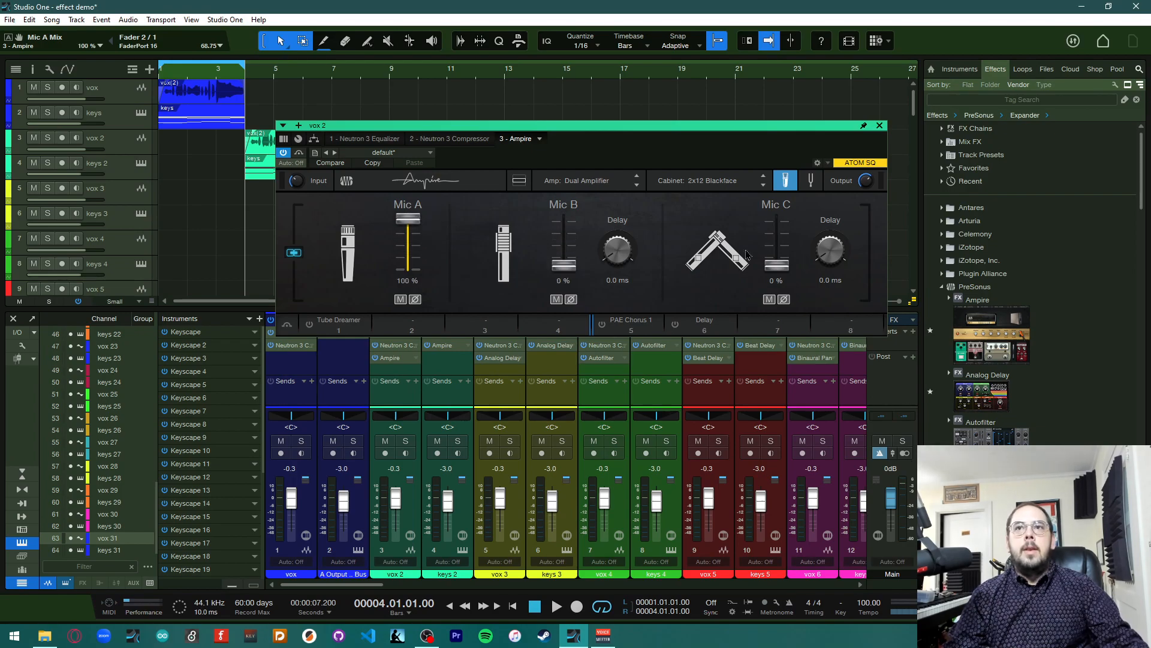
click(786, 183)
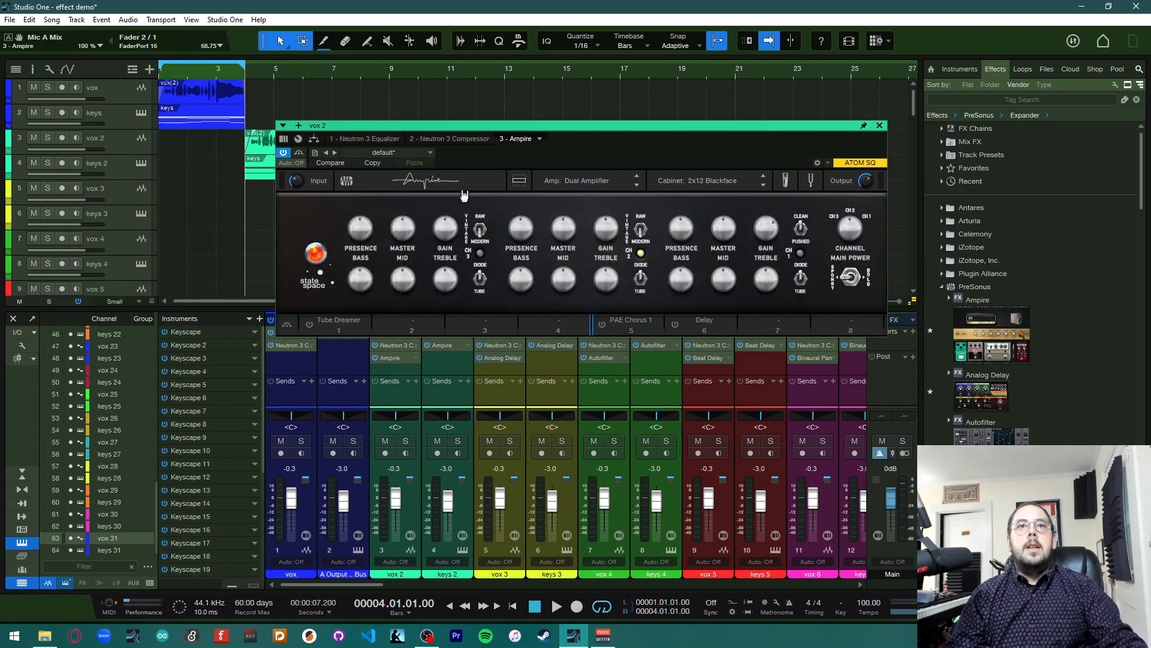
Set the Ampire amp model to MCM 800 and the cabinet to 4x12 M65
click(577, 182)
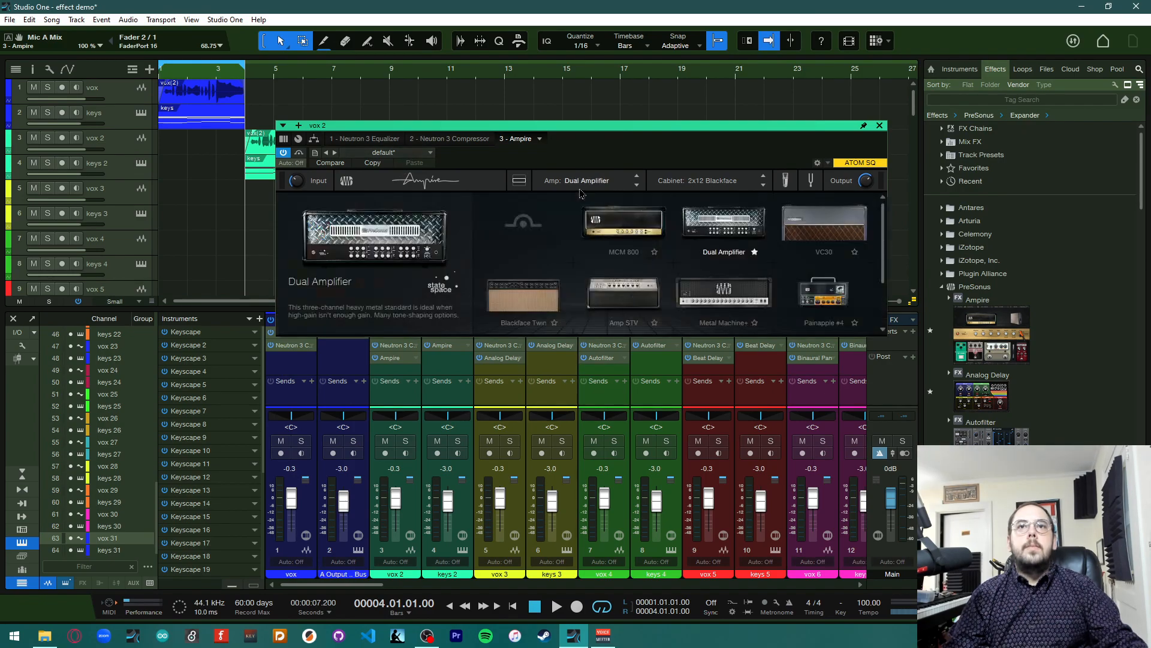
click(608, 236)
click(686, 181)
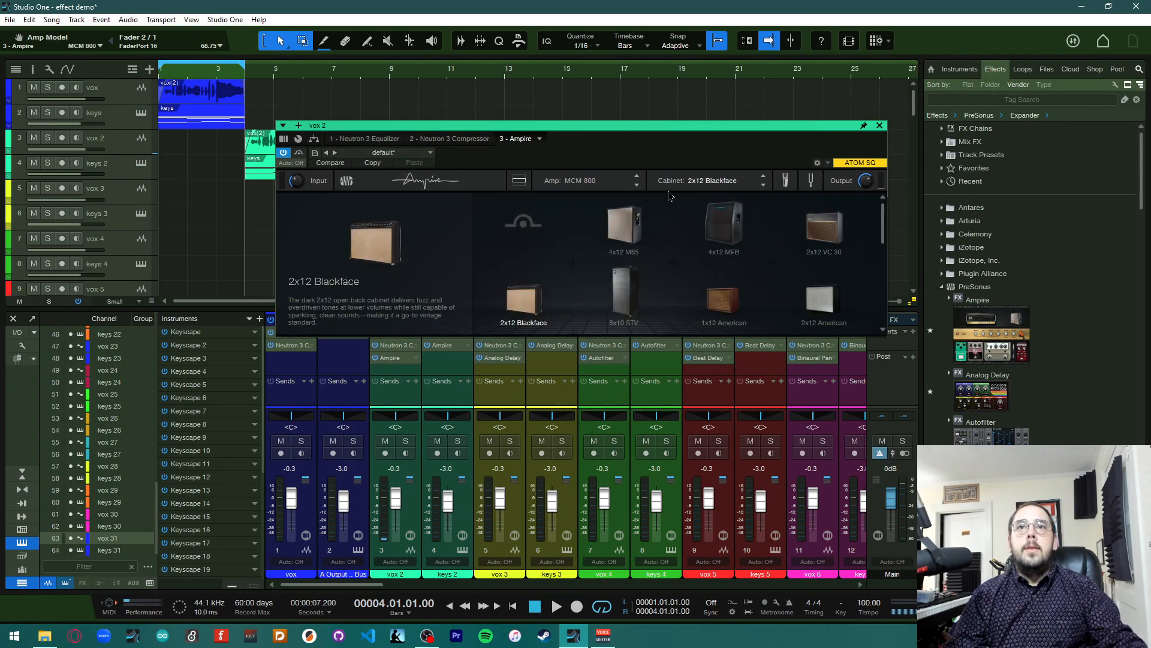
click(624, 227)
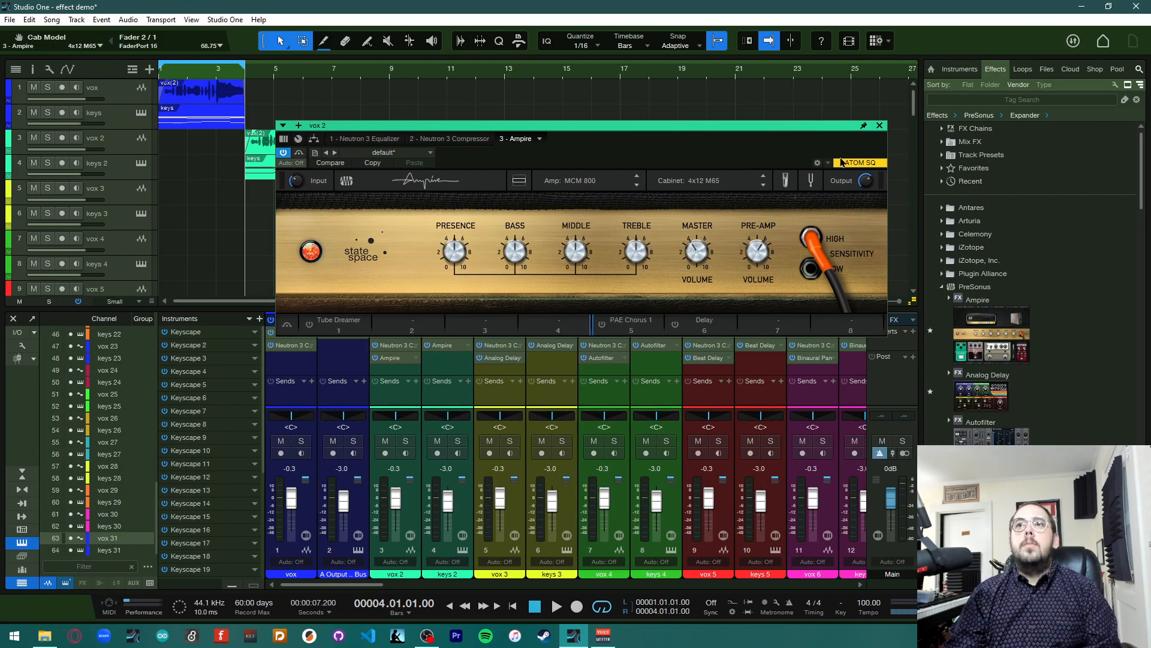
Close the Ampire window and play the song to listen
click(880, 127)
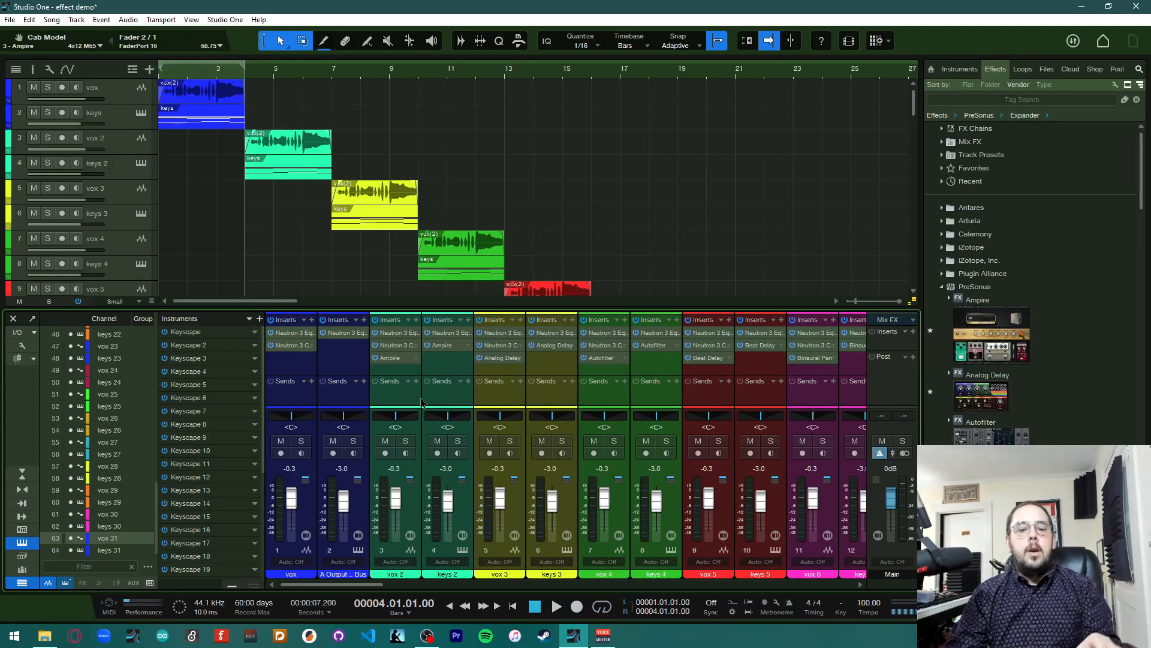
key(space)
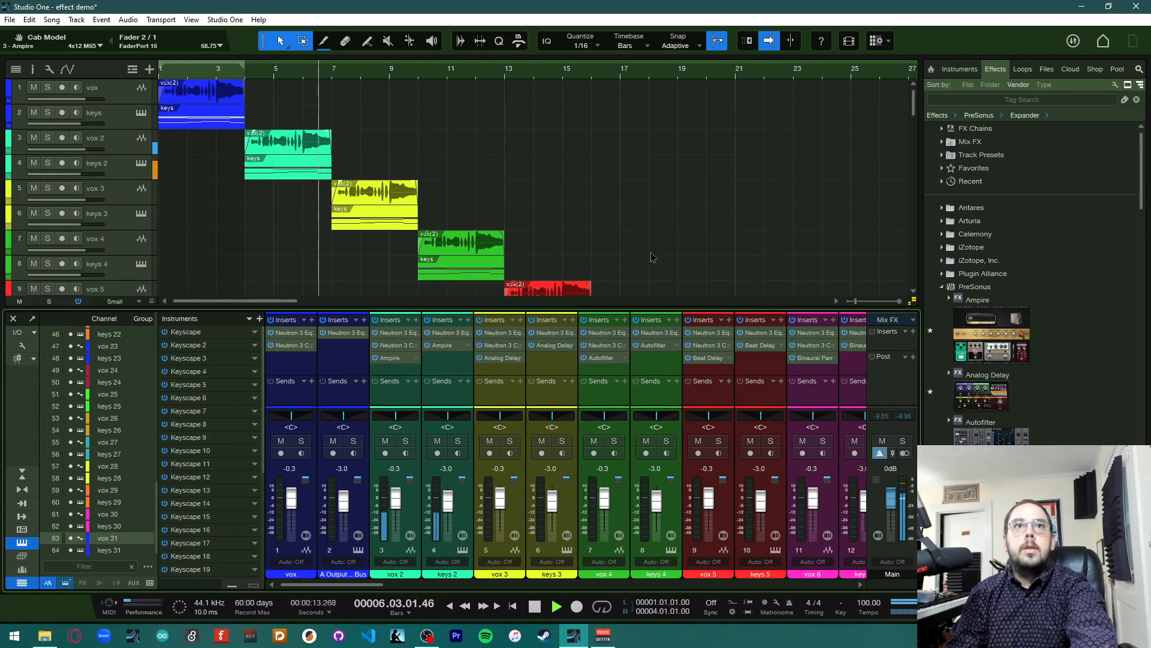
key(space)
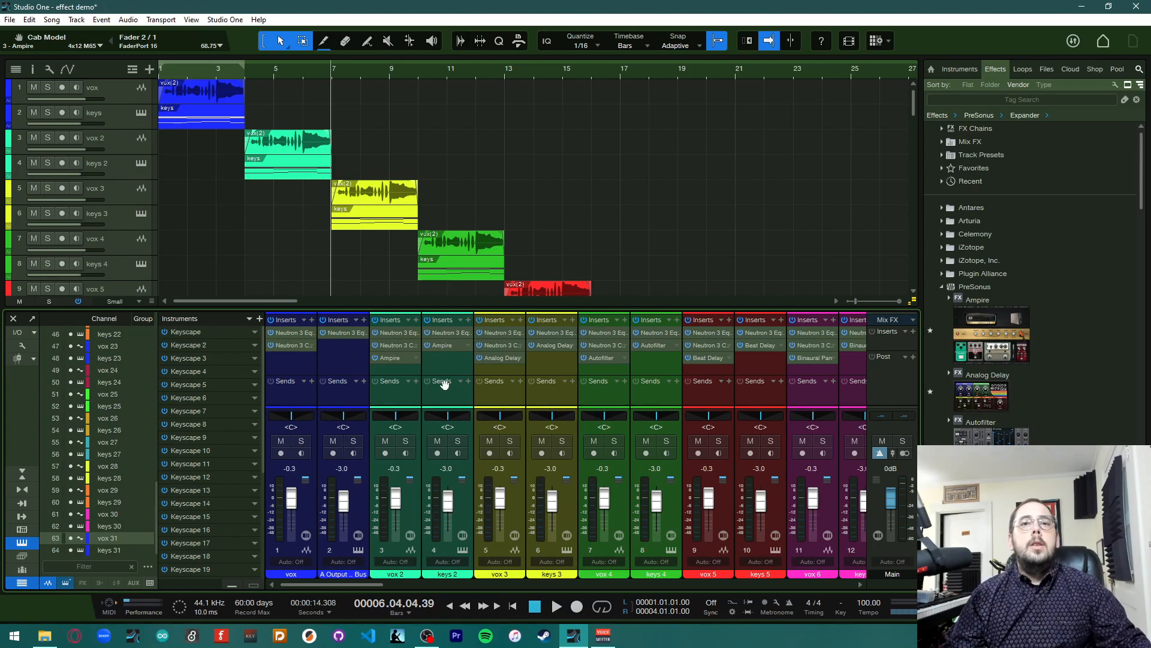
Load the Experimental 'Trippy AC' preset into the vox 2 channel's Ampire and close the plugin window
click(391, 358)
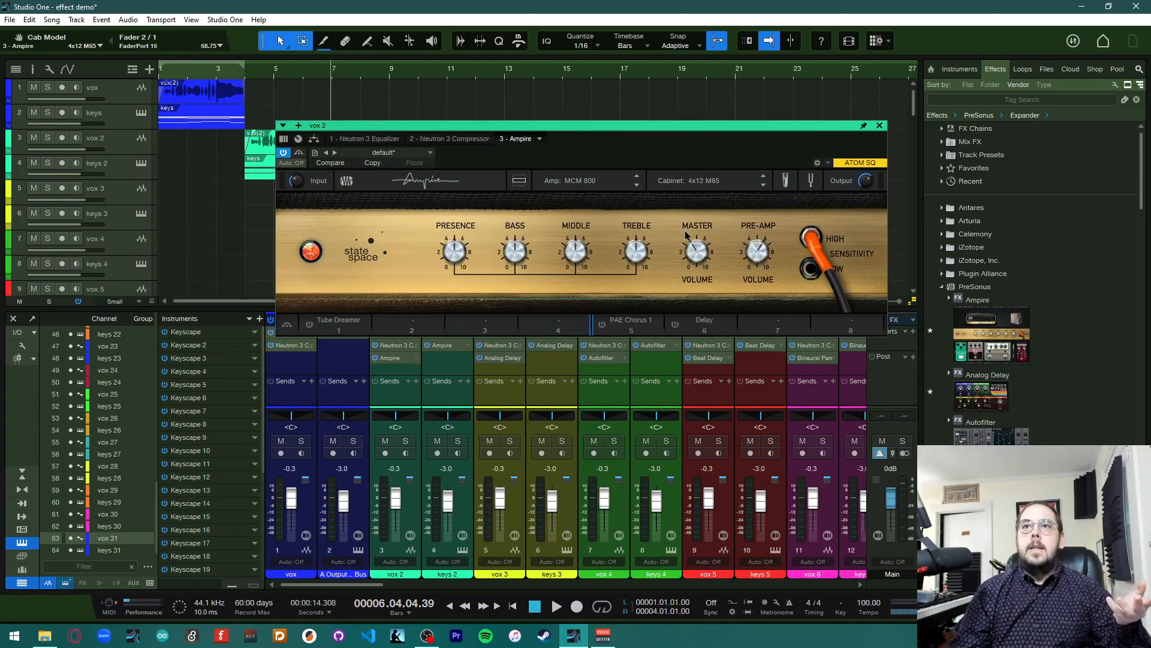
click(430, 153)
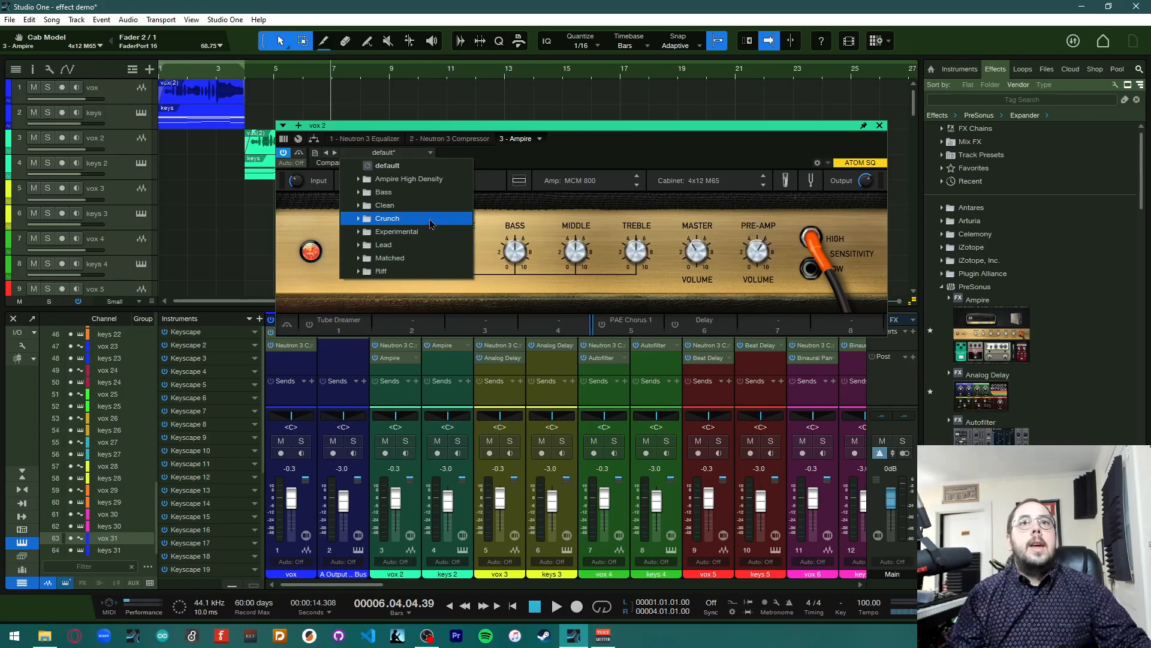
click(359, 234)
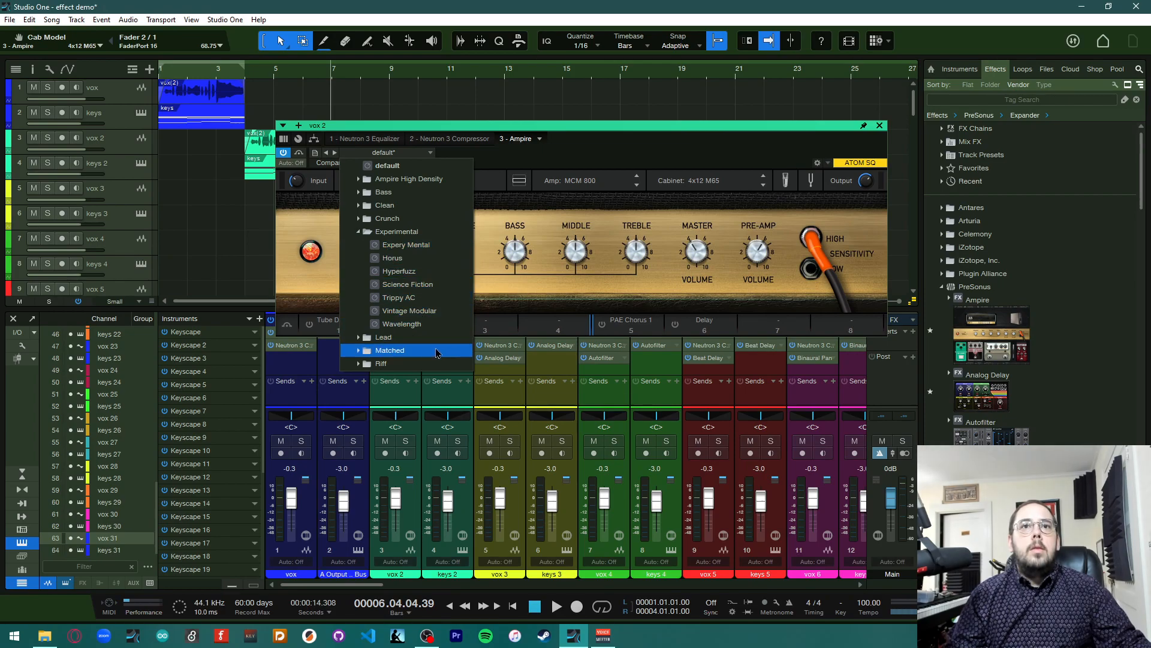
click(428, 298)
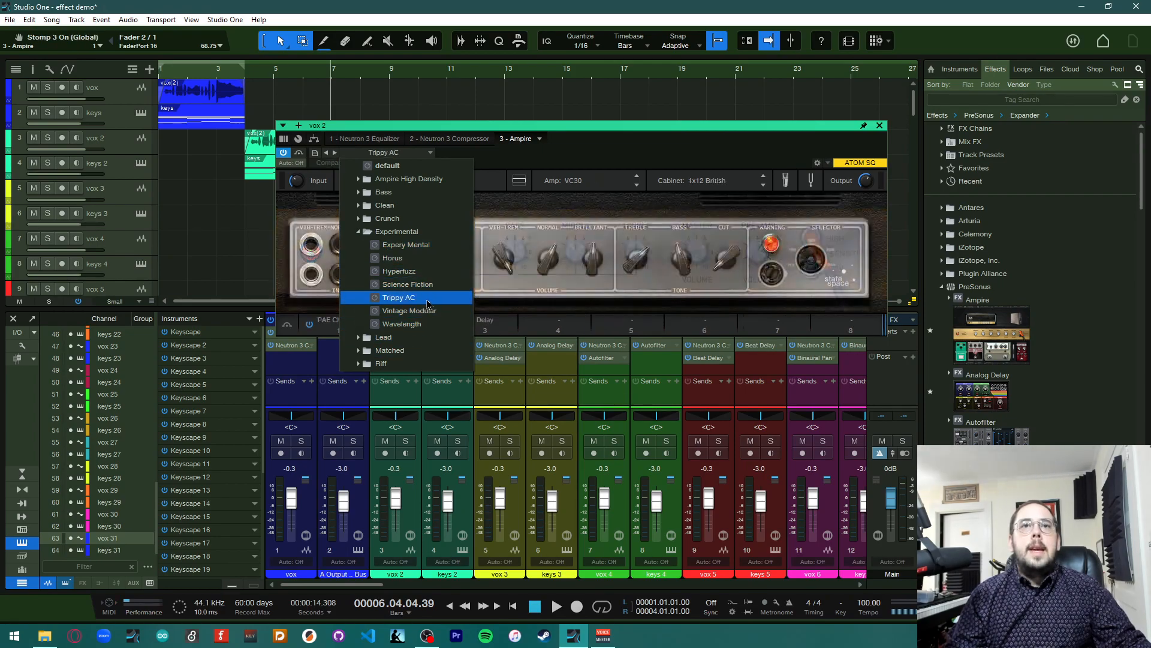
click(880, 126)
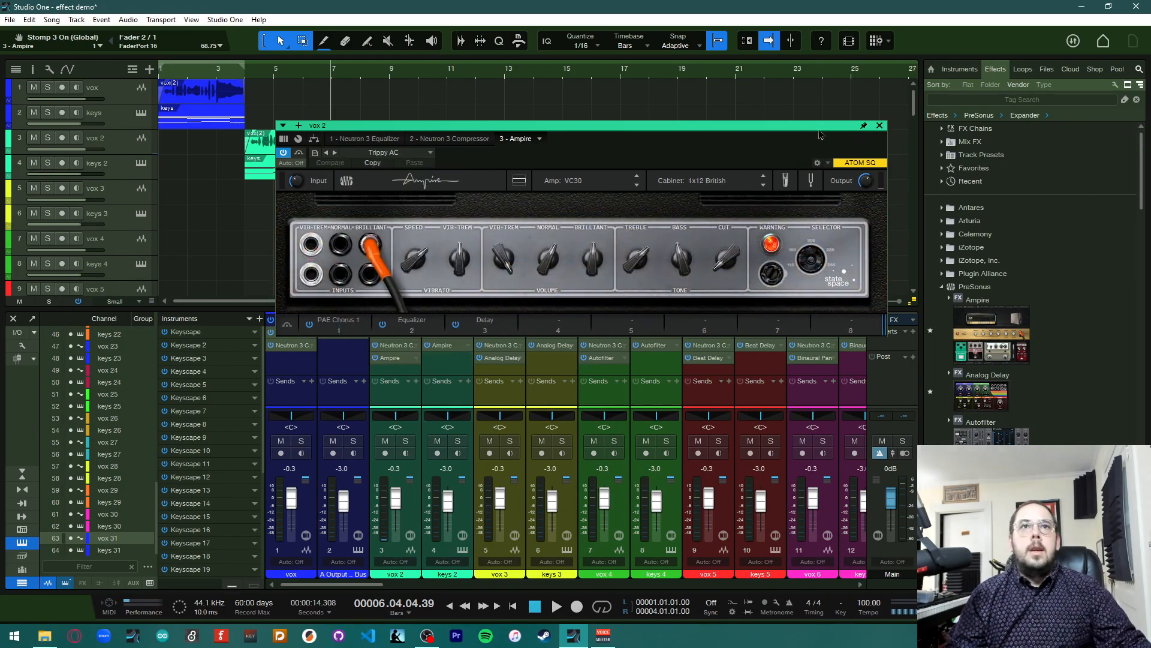
click(879, 126)
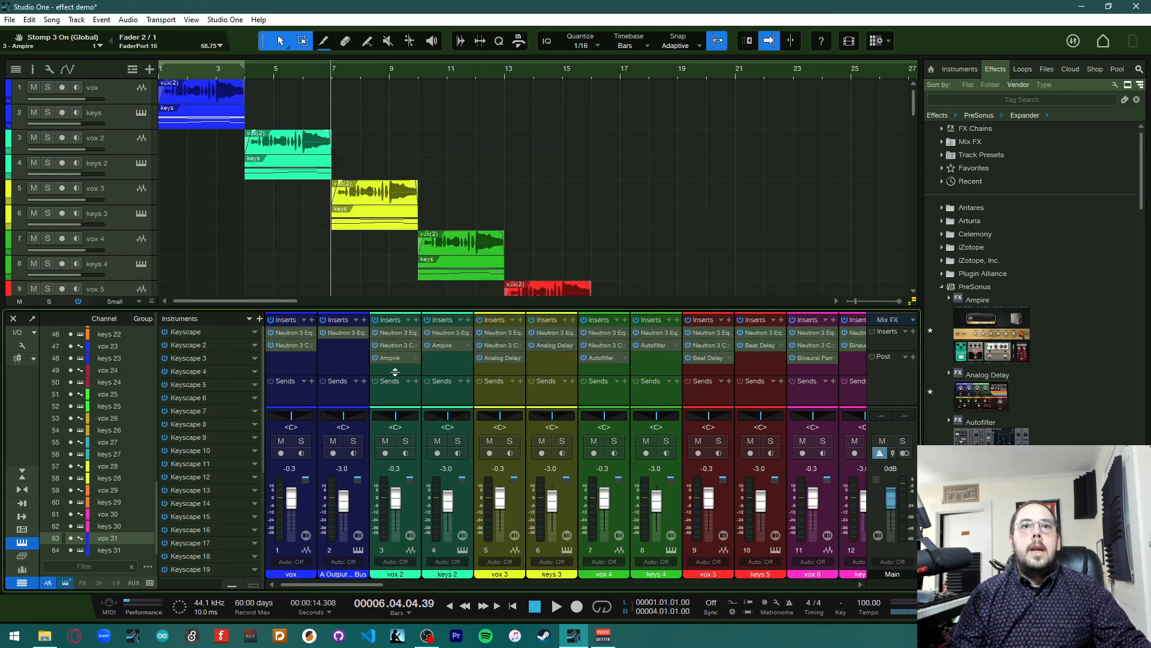
Load the same 'Trippy AC' preset into the keys 2 channel's Ampire and close the plugin window
click(442, 345)
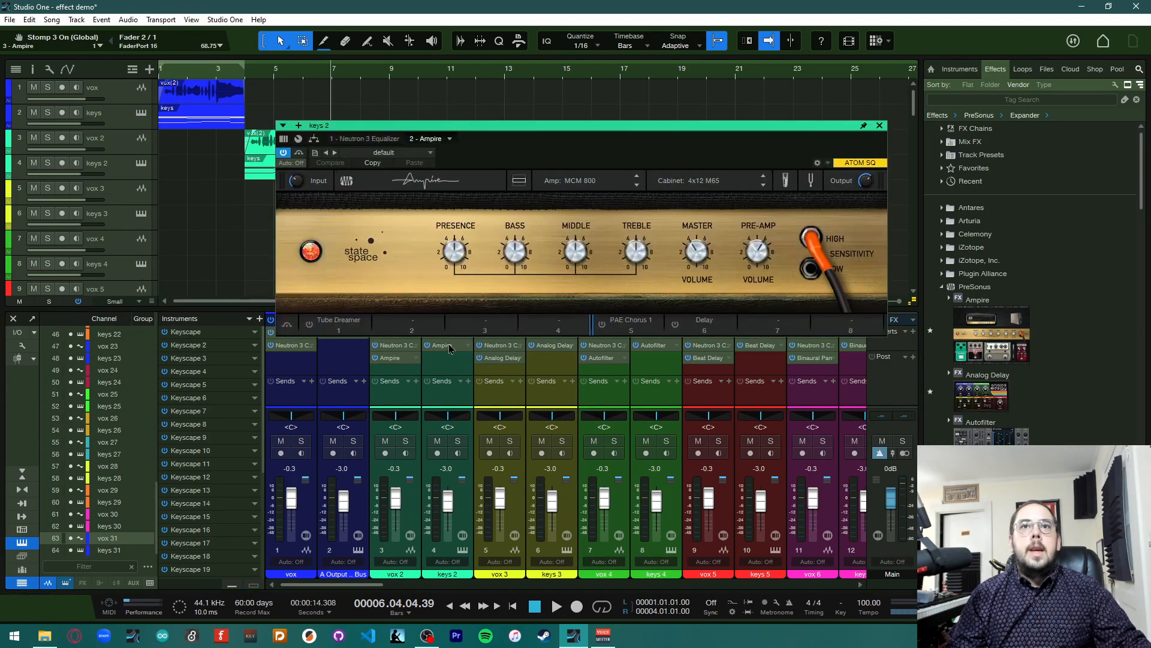
click(422, 157)
click(396, 232)
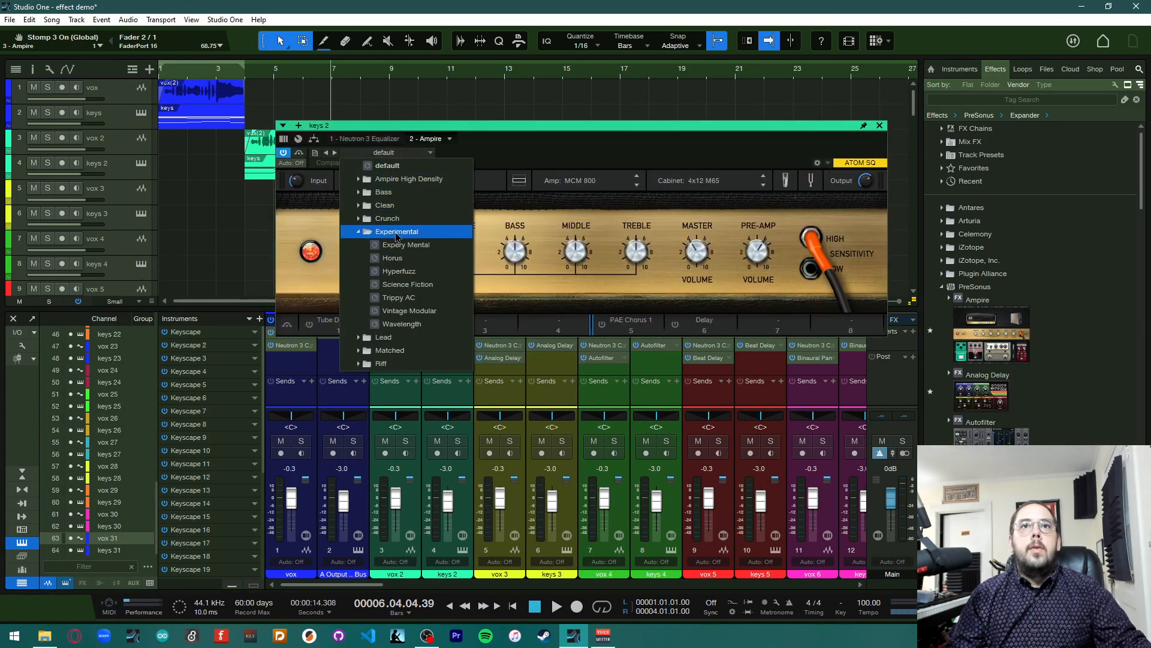
click(422, 299)
click(880, 127)
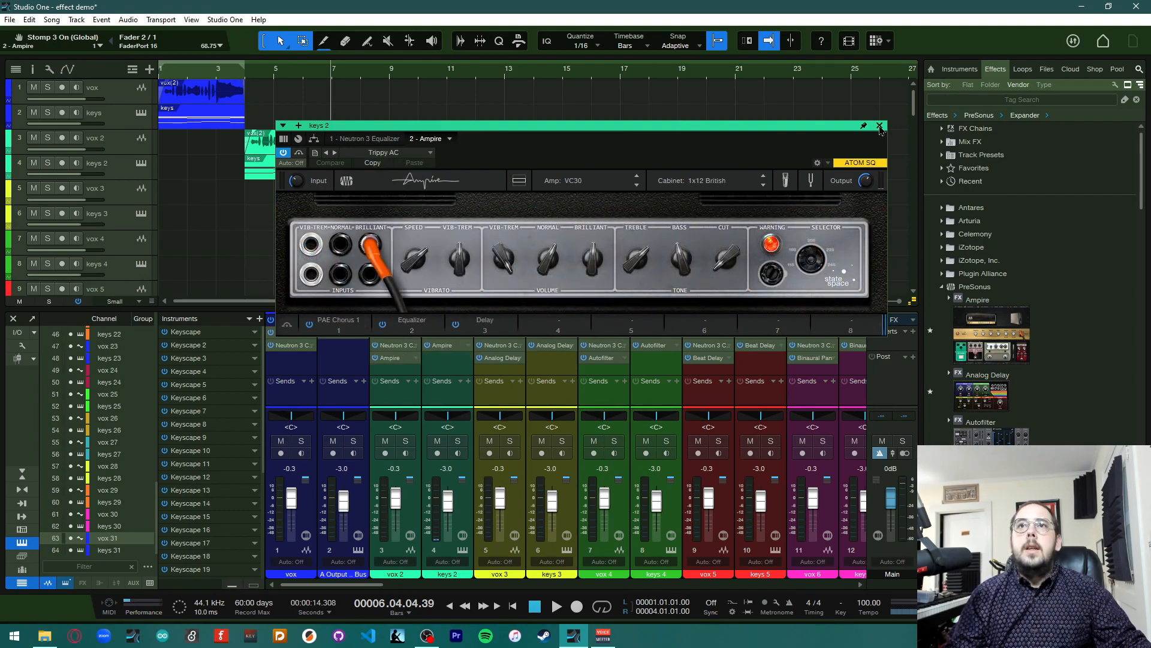
click(879, 127)
Play the song from the start of the vox 2 section to hear the new amp tone, then stop
click(246, 80)
key(space)
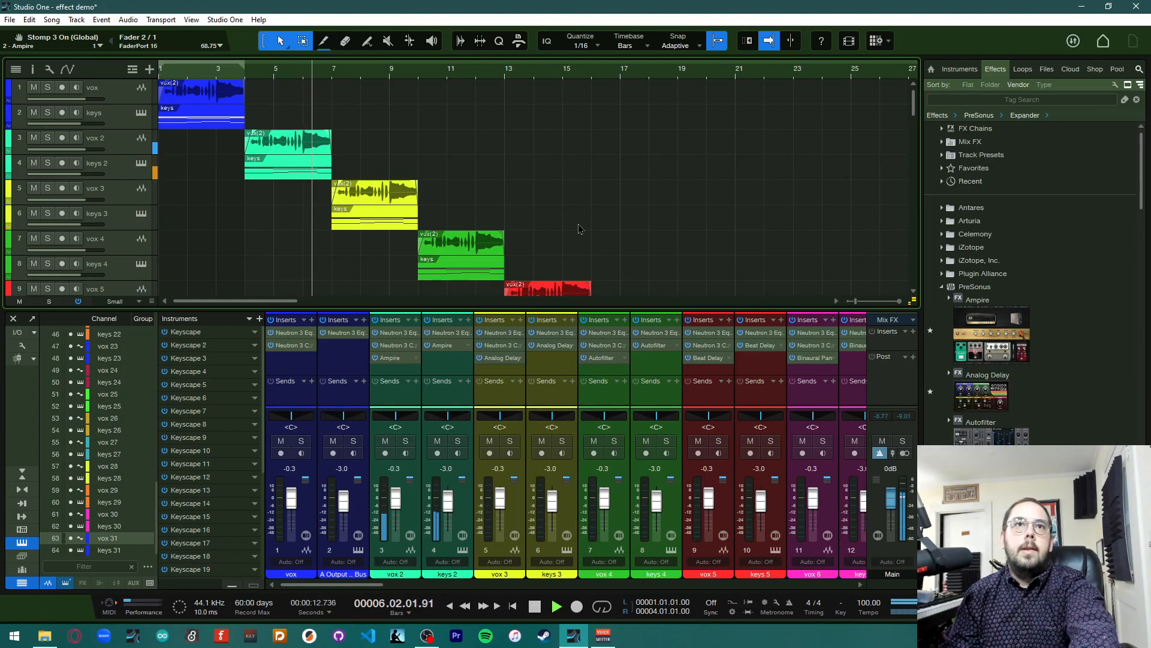
key(space)
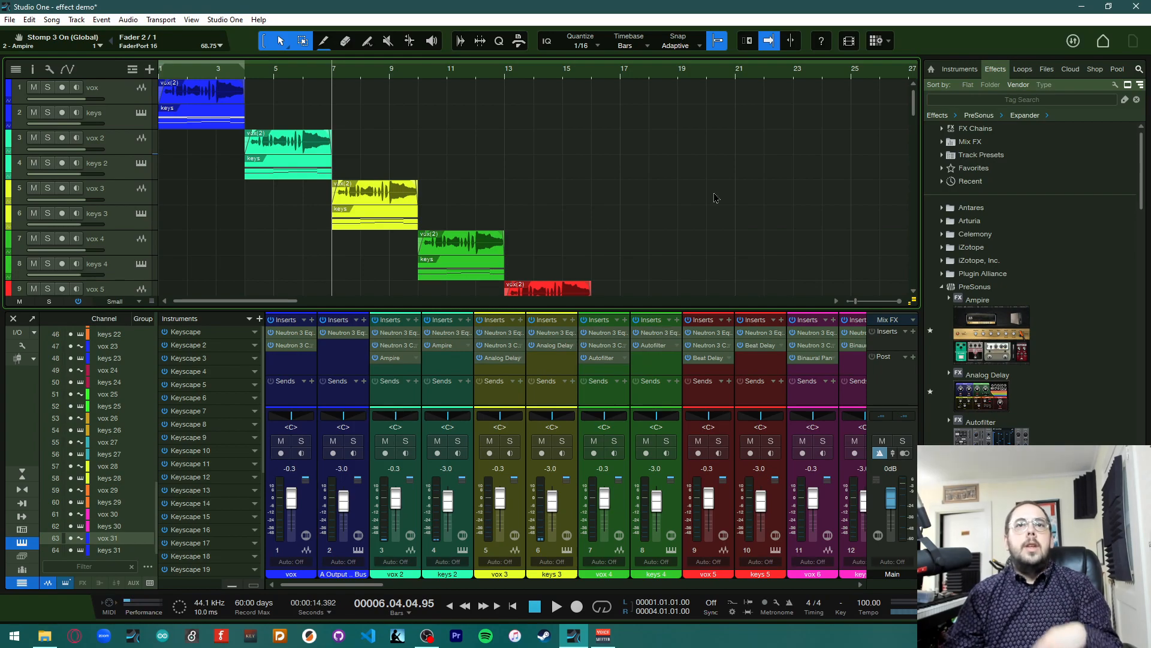
Browse the available stomp-box pedals in the vox 2 Ampire pedalboard, then close the plugin window
click(401, 359)
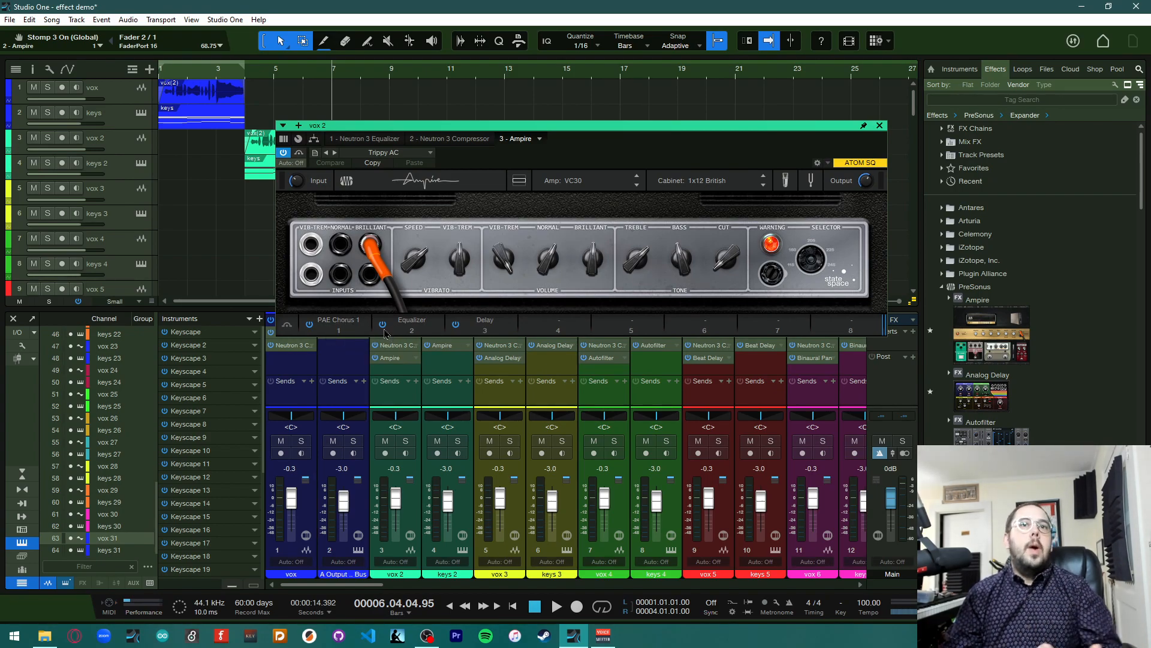
click(584, 321)
scroll(877, 259, down, 10)
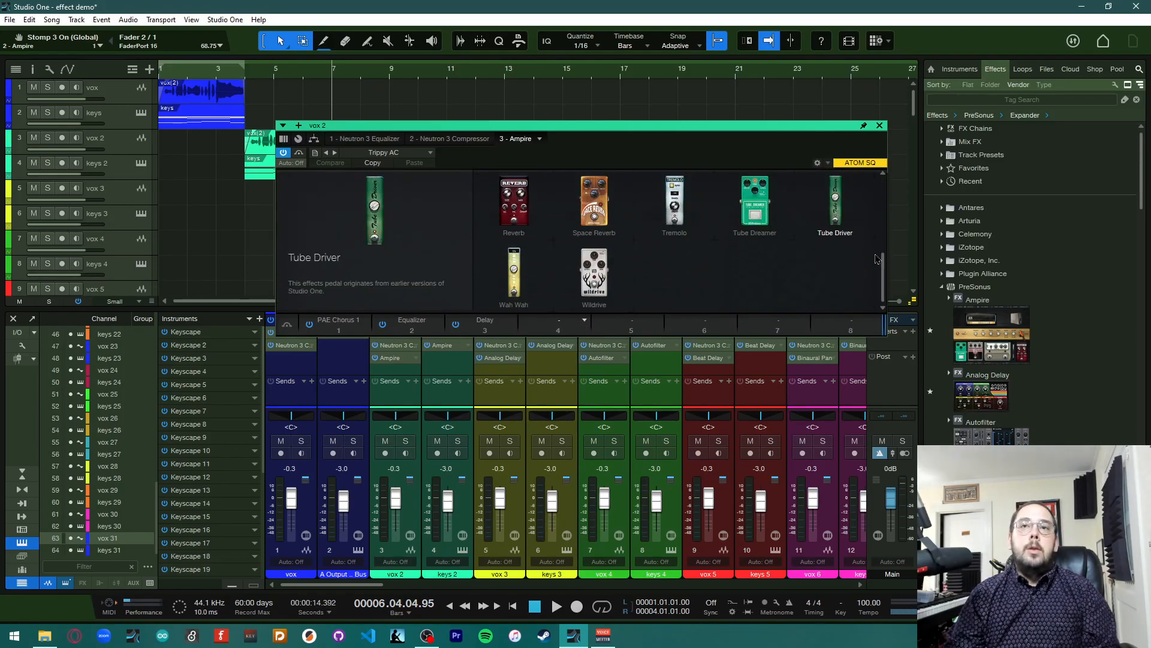
scroll(877, 259, up, 4)
scroll(877, 259, up, 2)
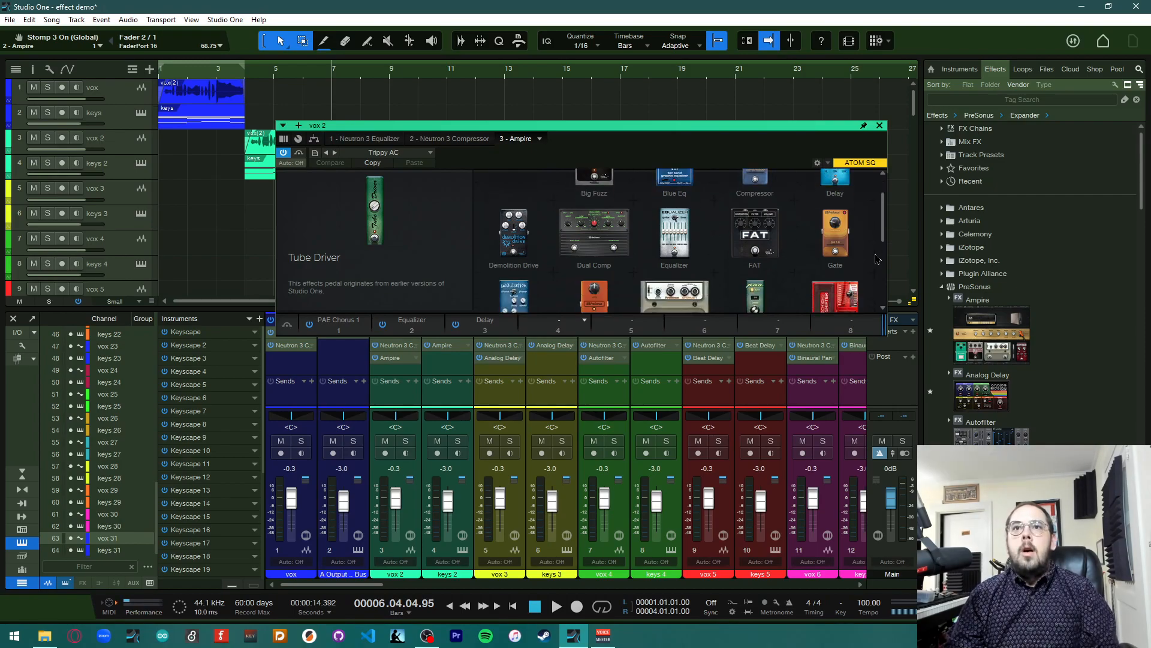
scroll(881, 252, down, 1)
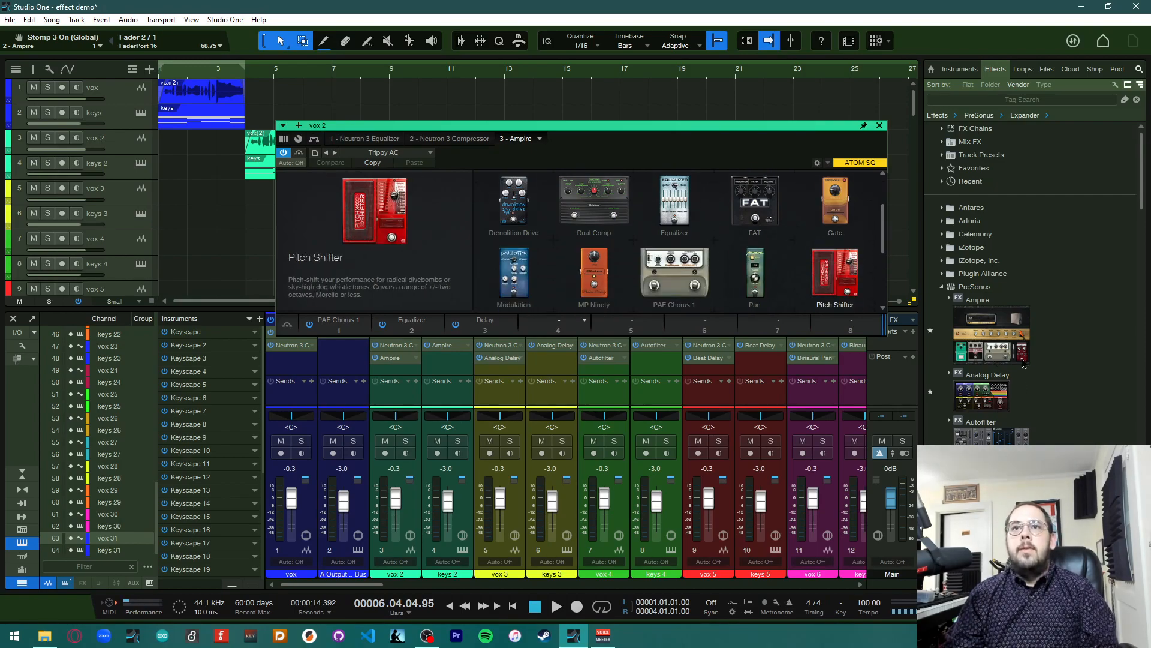
scroll(835, 281, down, 2)
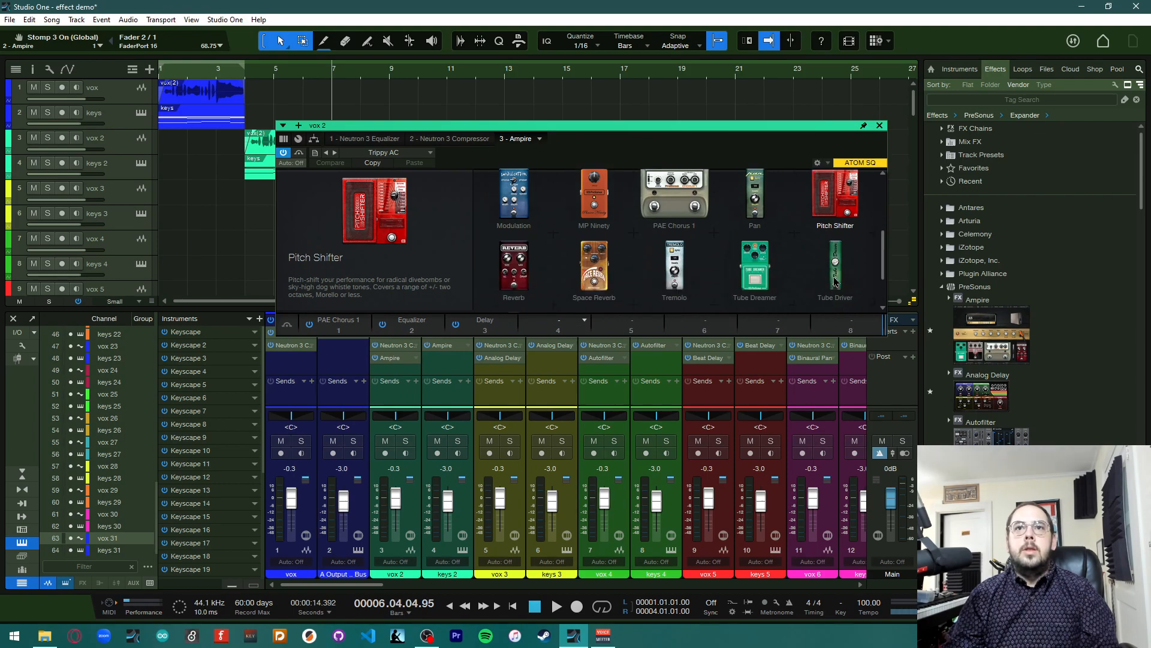
scroll(835, 281, up, 2)
scroll(835, 280, up, 2)
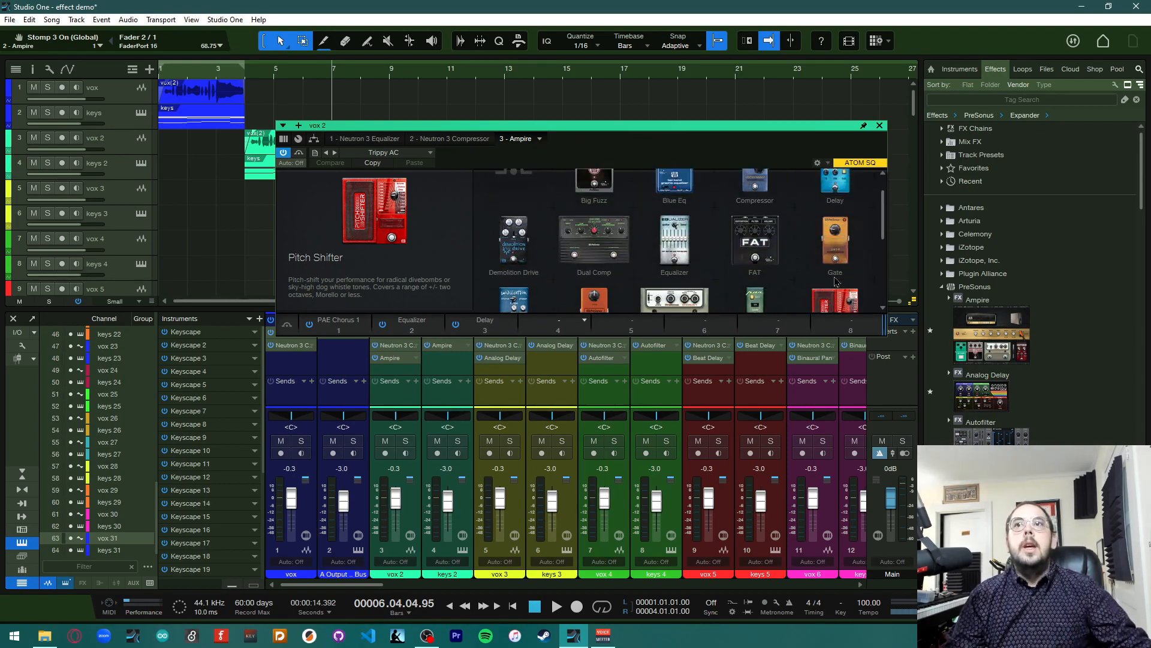
click(880, 126)
click(879, 126)
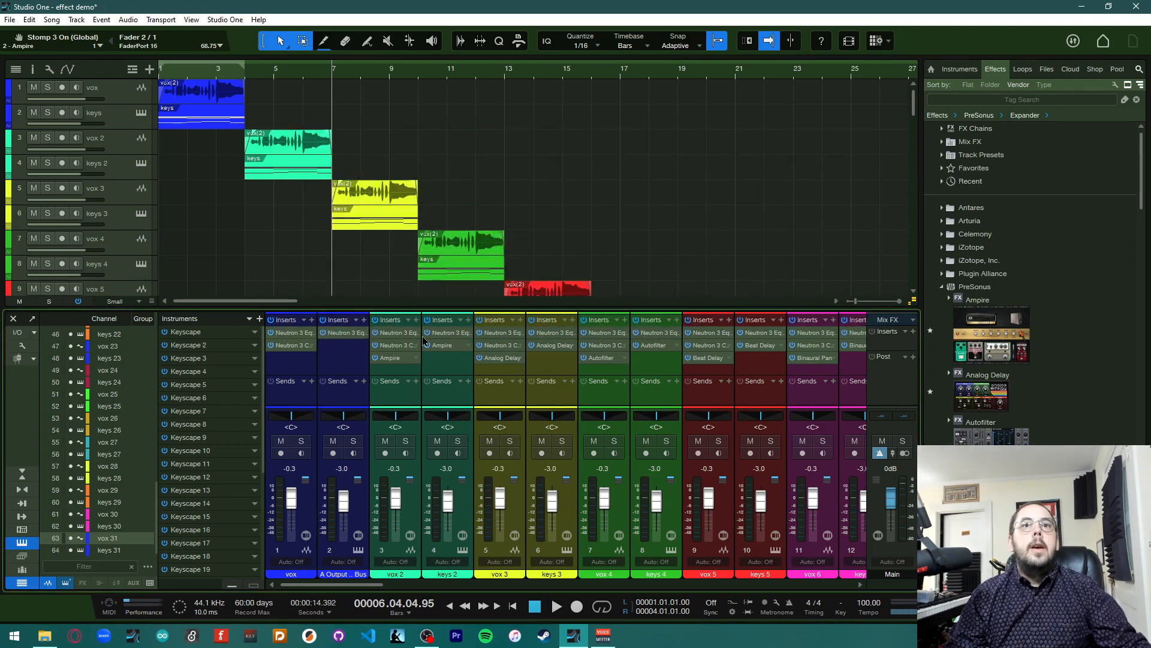
Open the Analog Delay plugin on the vox 3 channel and move its window beside the arrangement
click(501, 364)
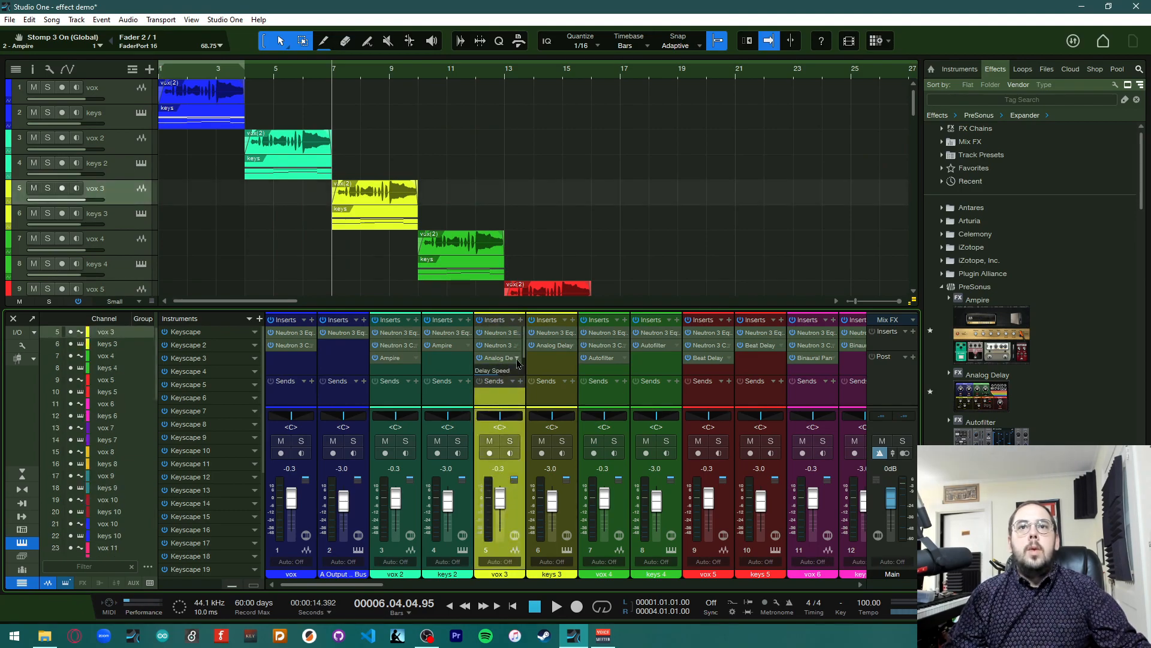
click(517, 359)
click(540, 382)
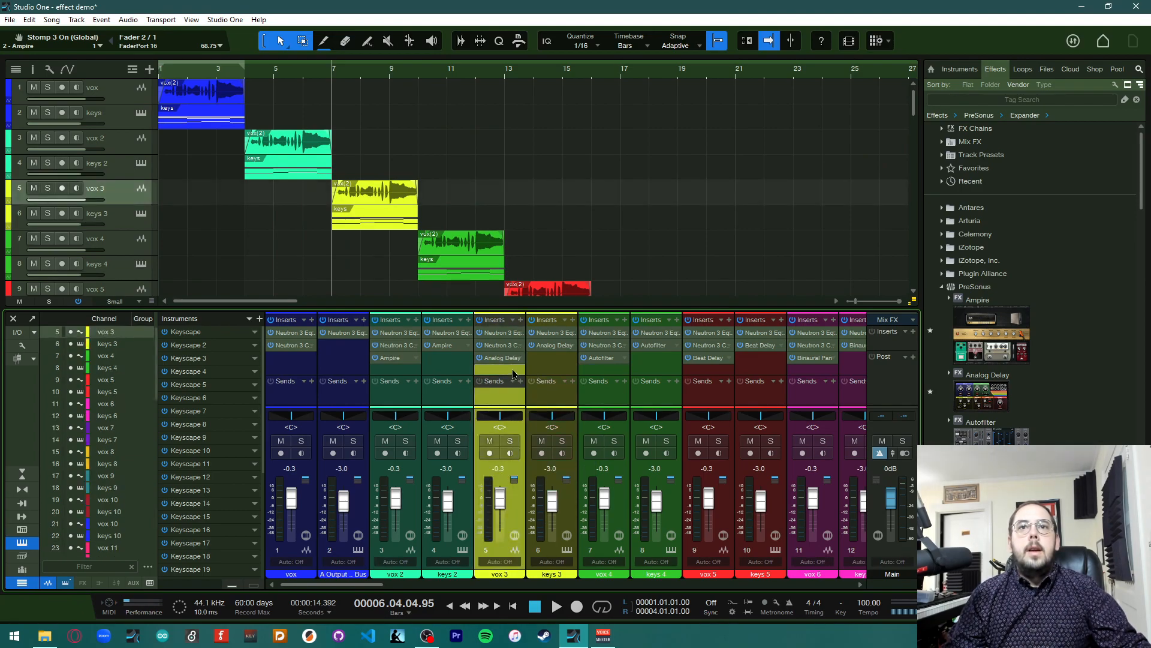
double_click(496, 360)
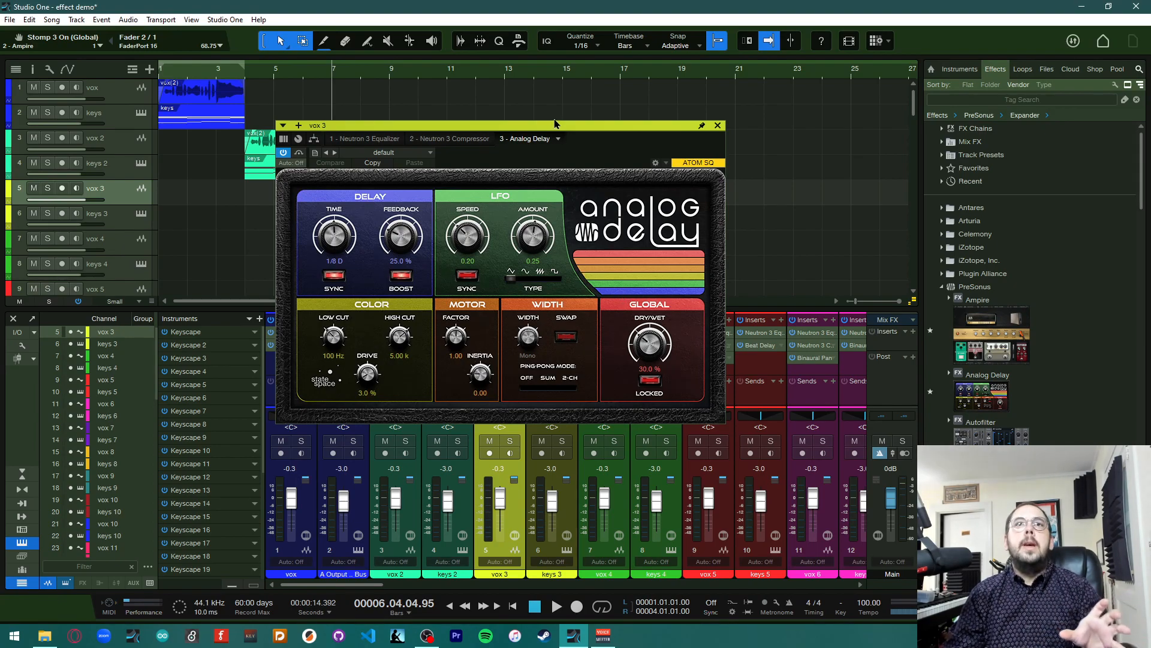
drag(554, 124, 838, 98)
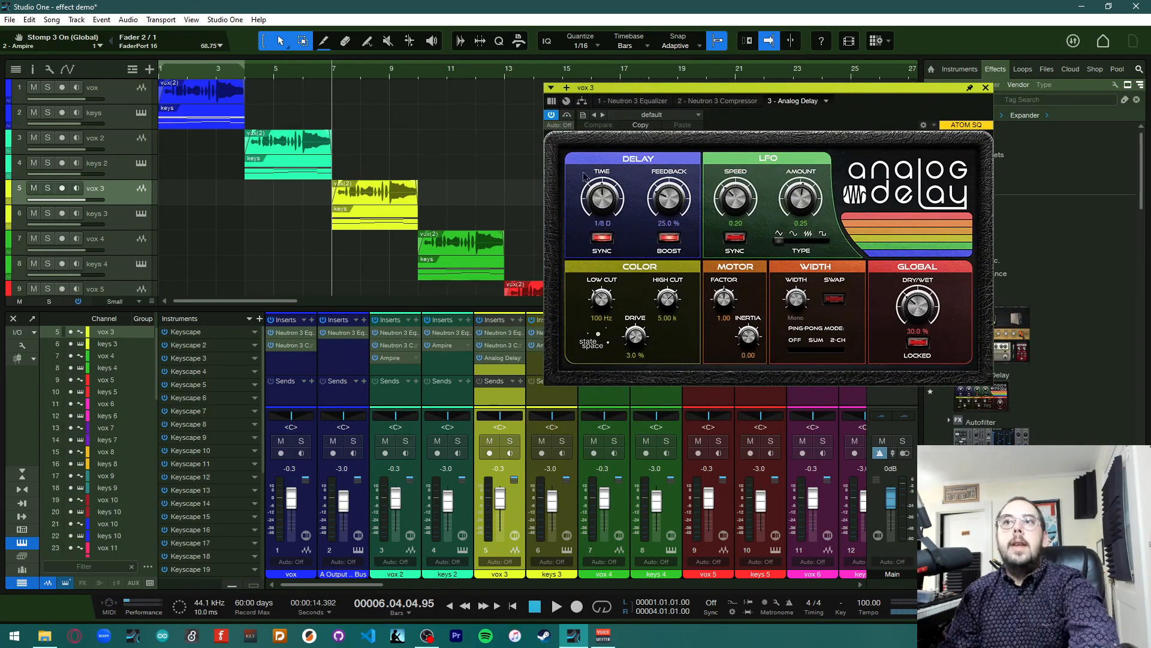
Play the vox 3 section with the delay, stop, and return the playhead to bar 7
key(space)
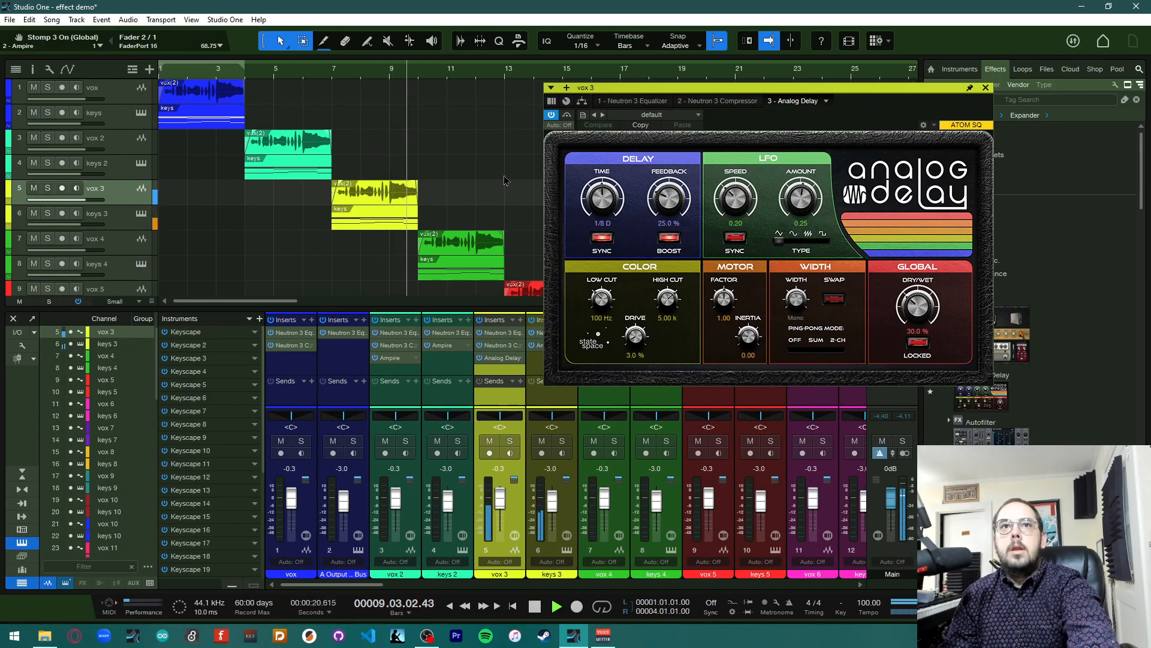
key(space)
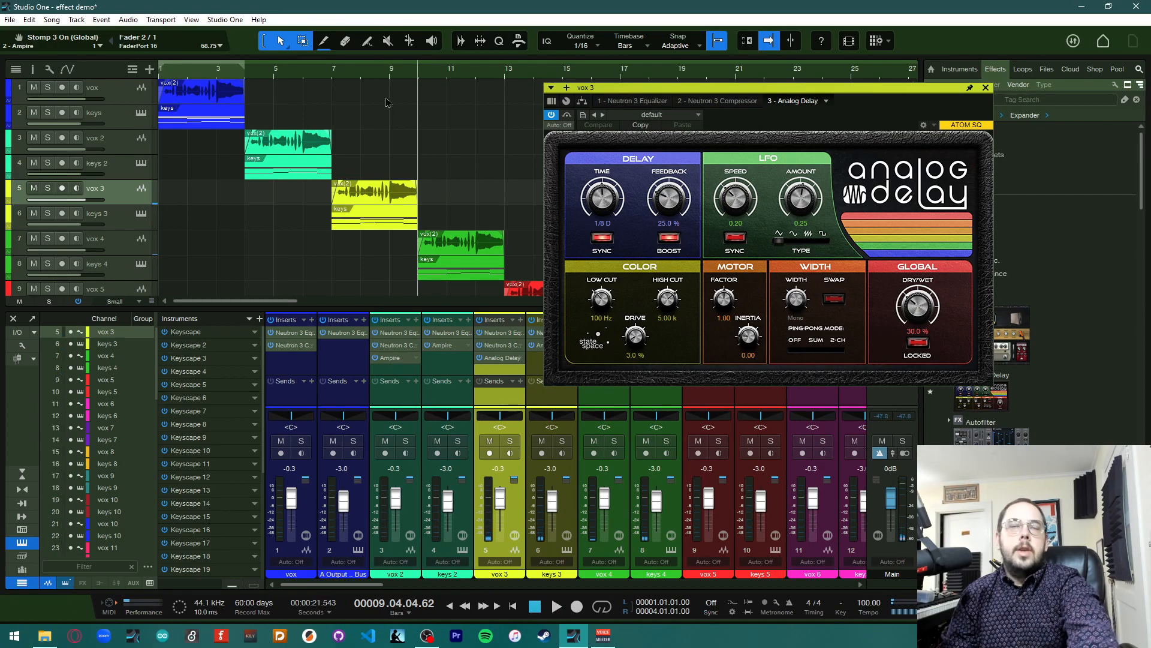
click(334, 79)
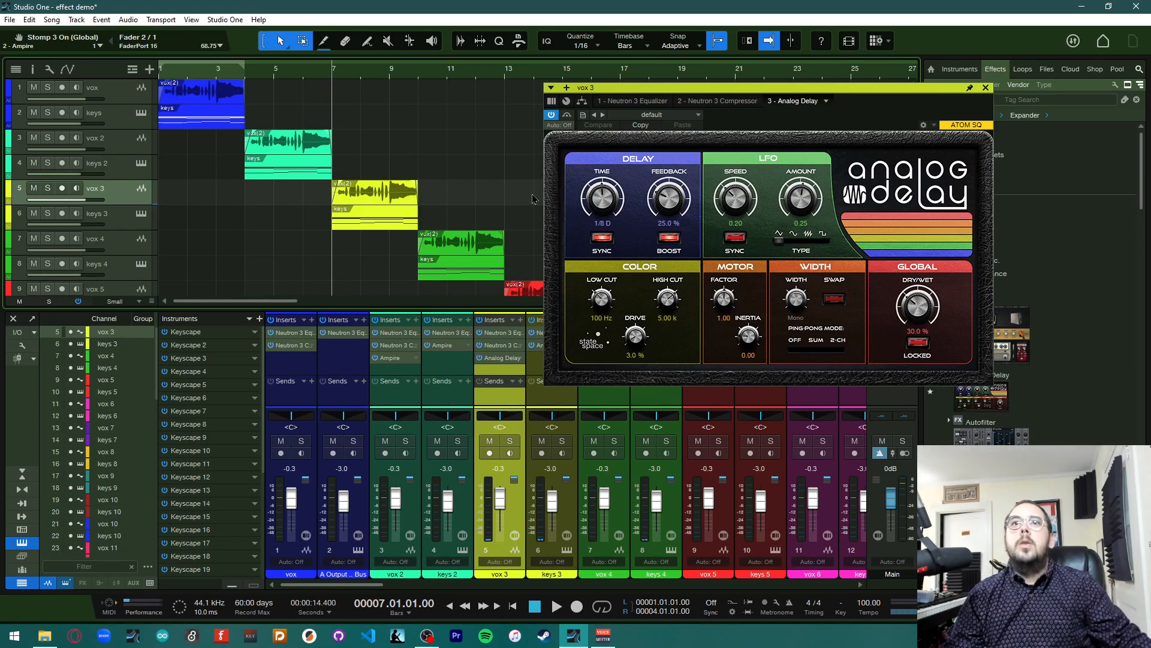
Starting from the default Analog Delay preset, turn off sync and set delay time to 1.81 s with 63.0% feedback
click(660, 118)
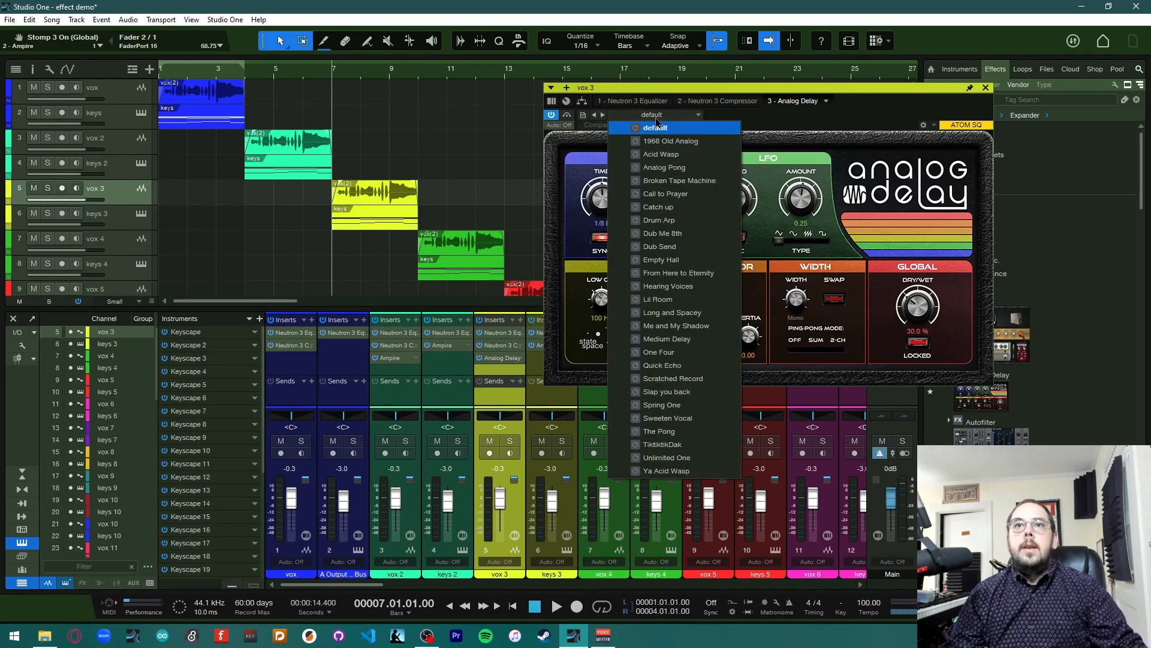
click(656, 126)
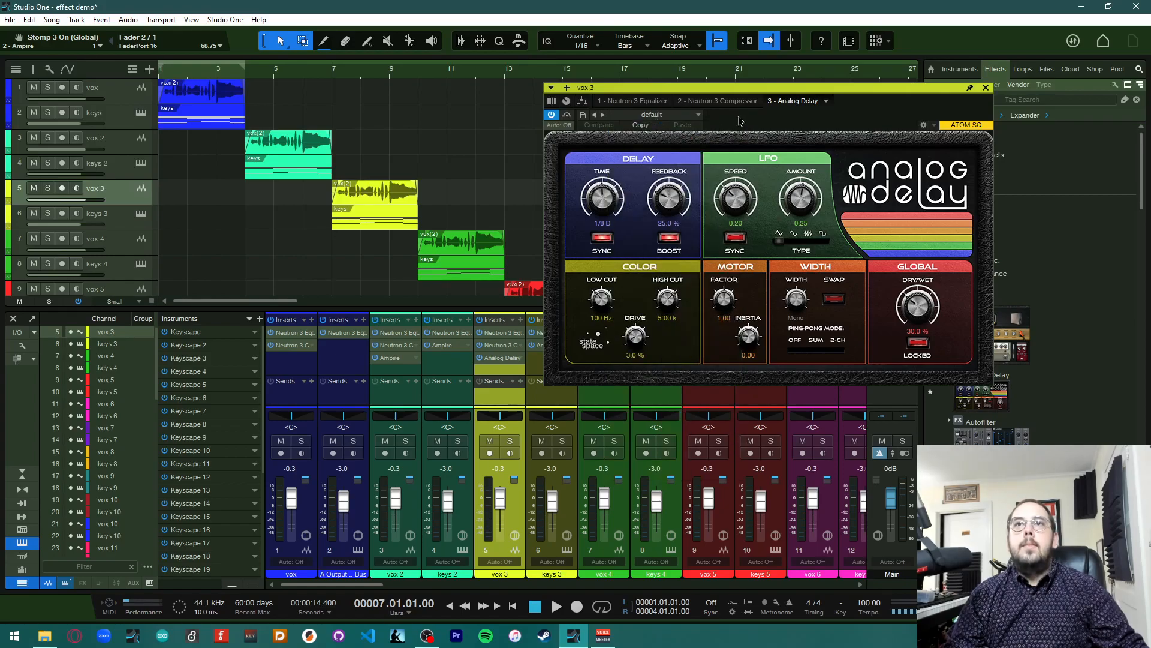
click(609, 241)
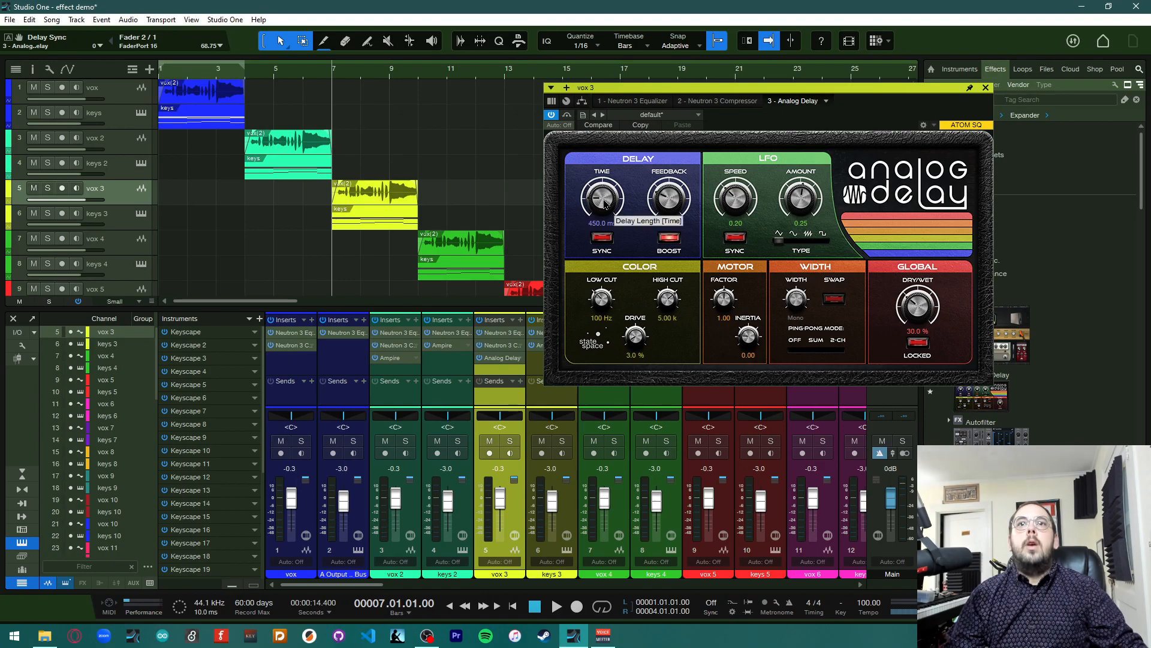
drag(603, 208, 626, 175)
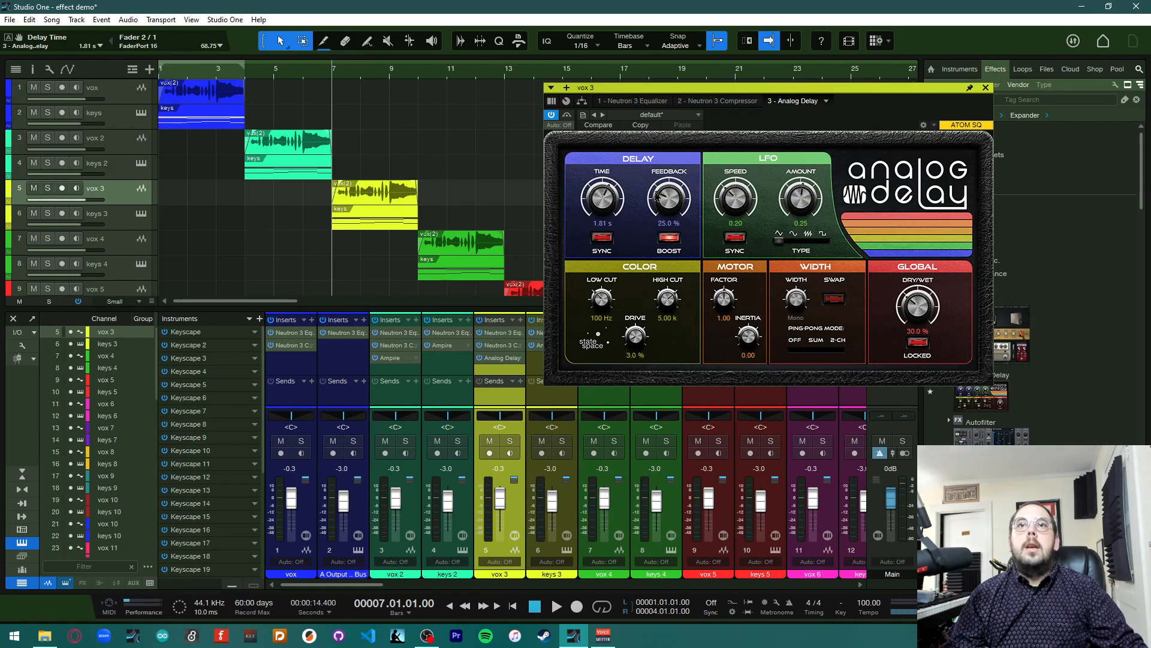
drag(676, 210, 674, 166)
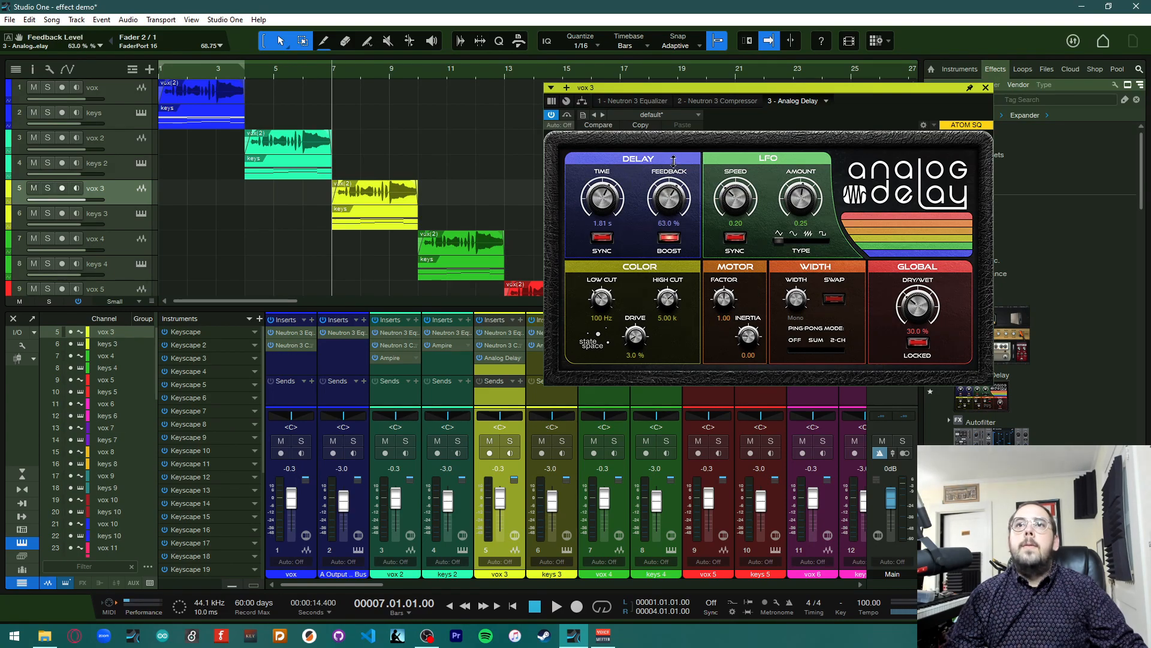
Set the LFO speed to 0.06 and amount to 1.14, and the dry/wet mix to 49.5%
drag(737, 204, 802, 176)
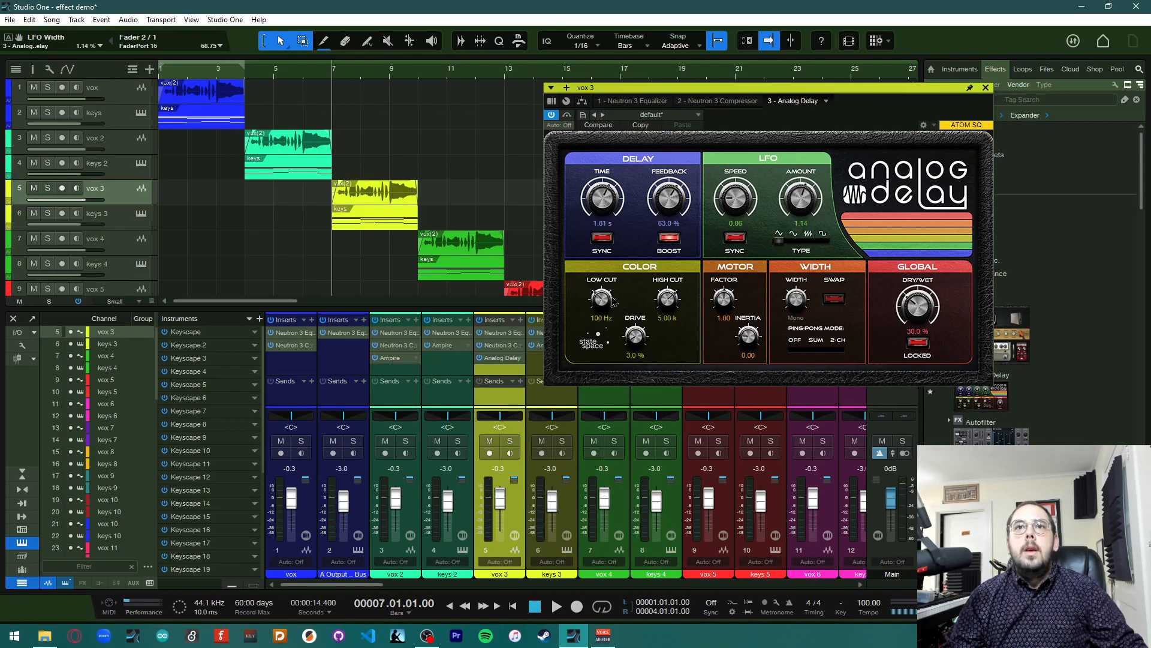
drag(921, 316, 928, 298)
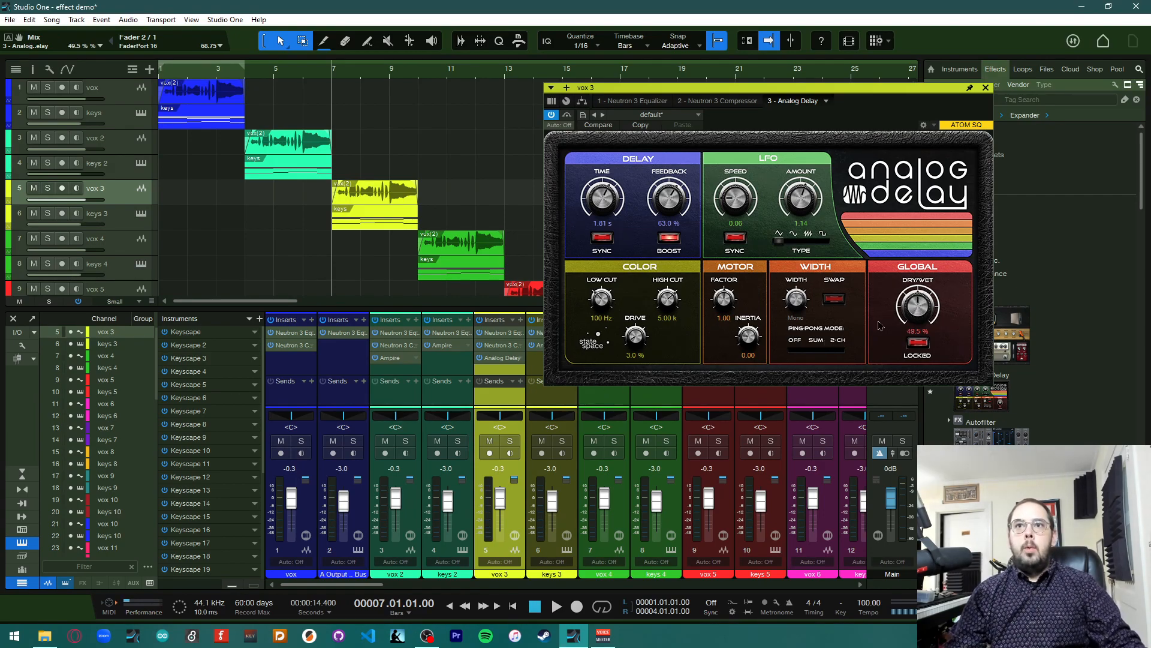
Solo the vox 3 and keys 3 tracks, play them to hear the delay, and close the plugin window
click(47, 188)
click(48, 213)
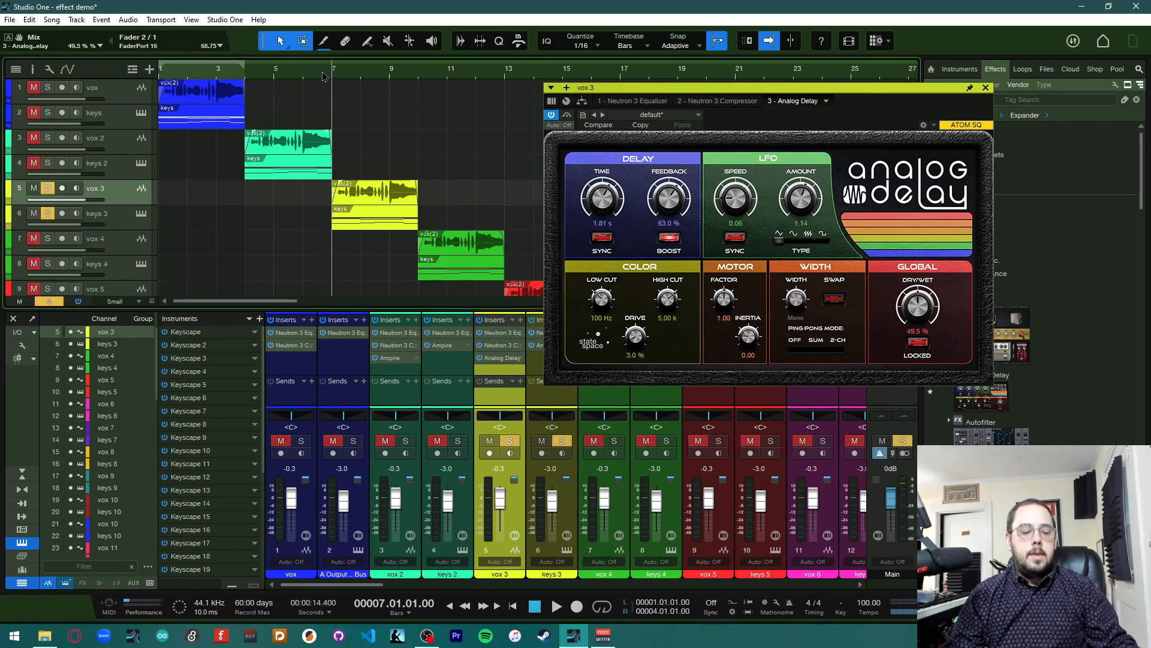
key(space)
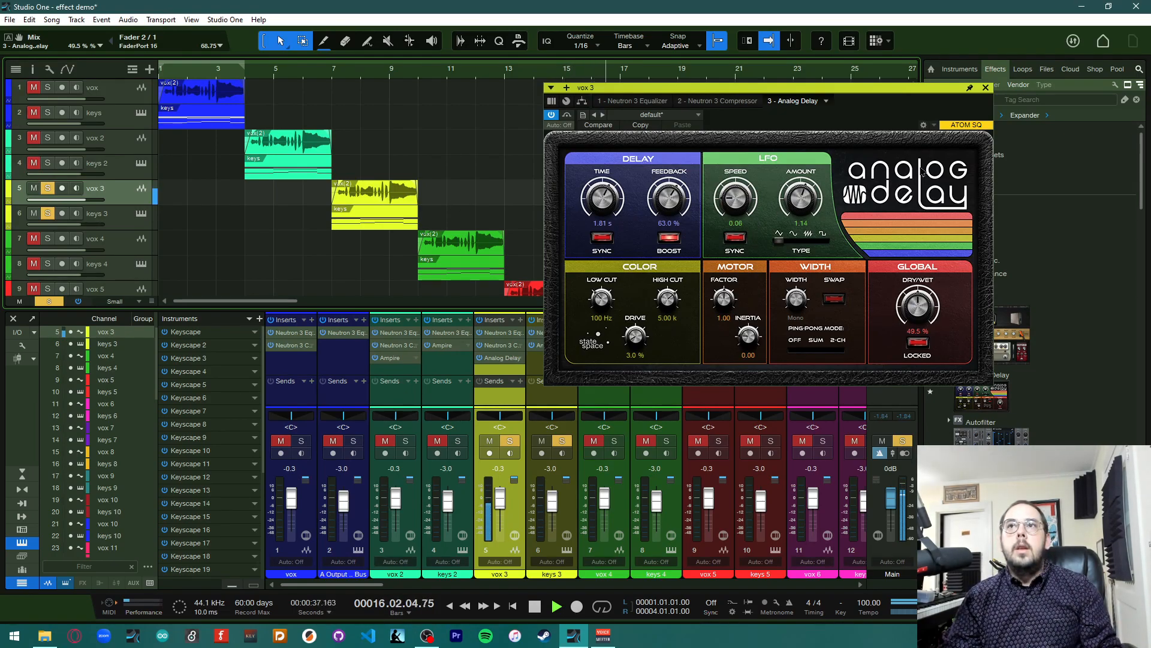
click(987, 89)
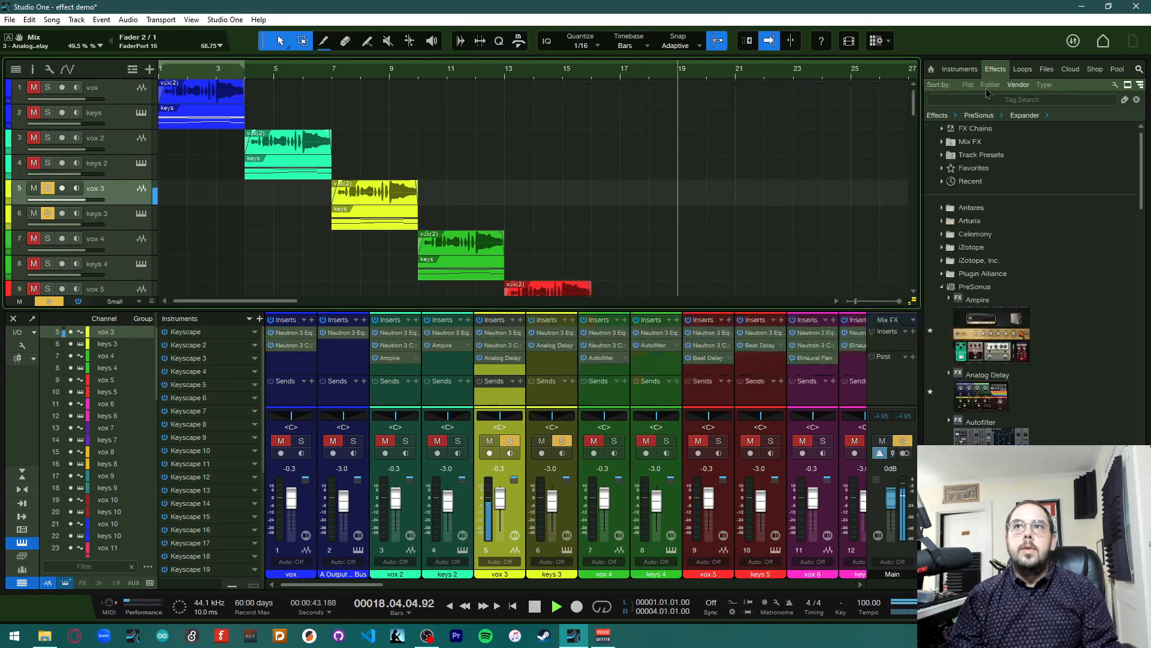
Stop playback, then mute and unsolo the vox 3 channel
key(space)
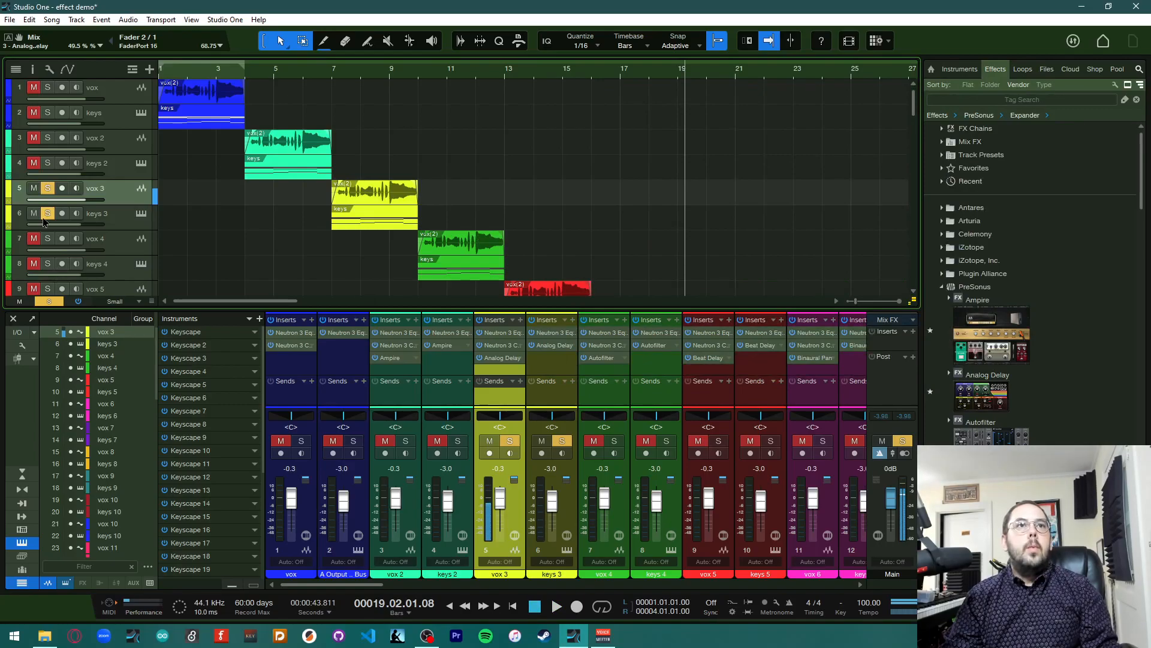
click(490, 441)
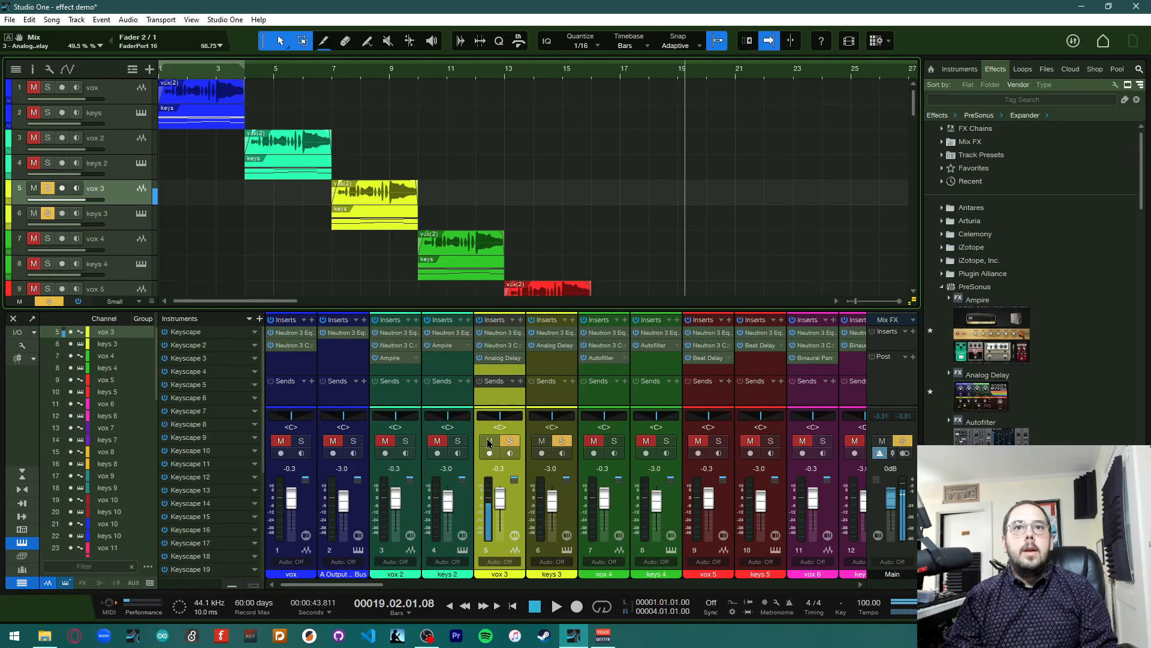
click(509, 440)
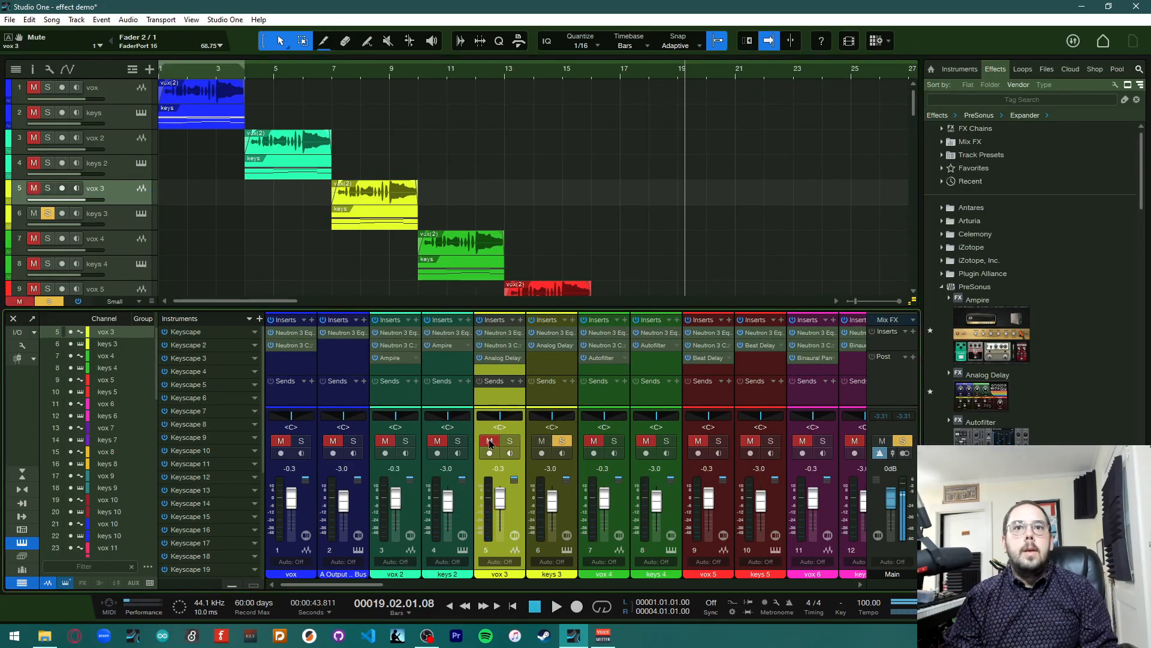
Open the keys 3 Analog Delay to review its settings, then close the plugin window
click(570, 347)
click(580, 469)
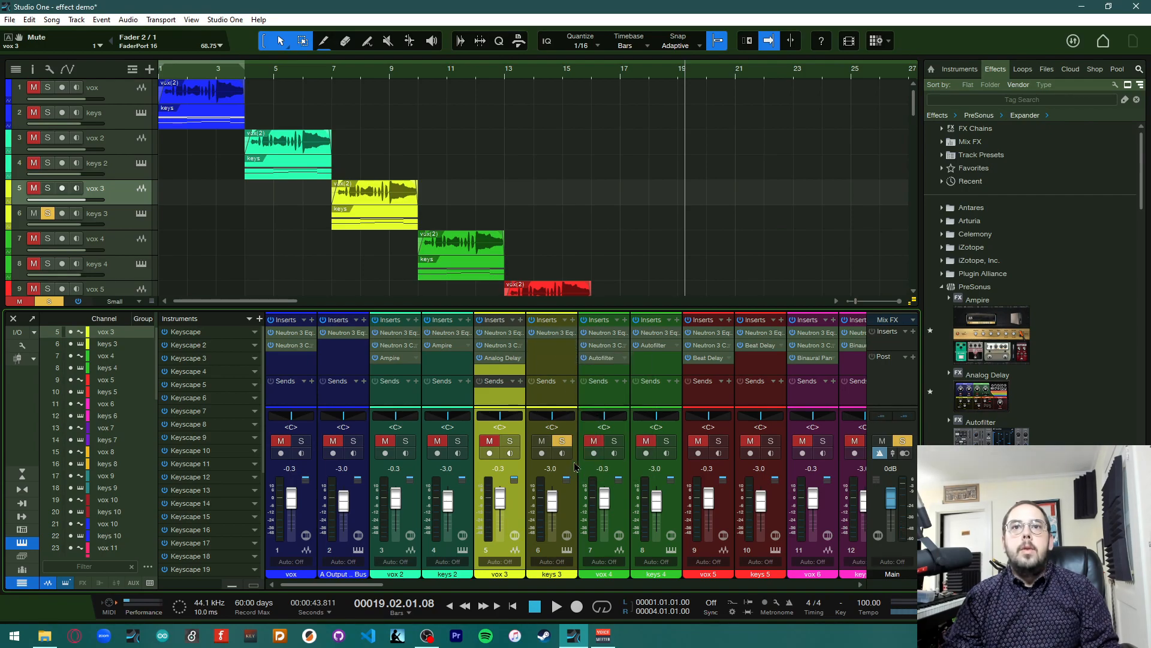
click(497, 359)
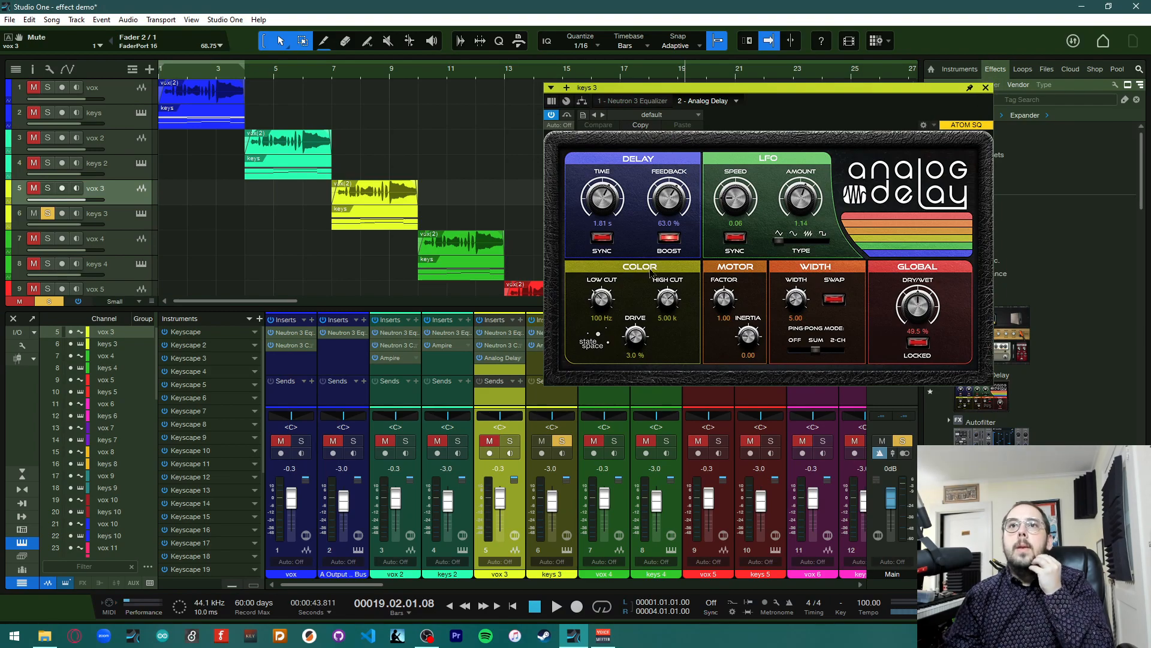
click(985, 88)
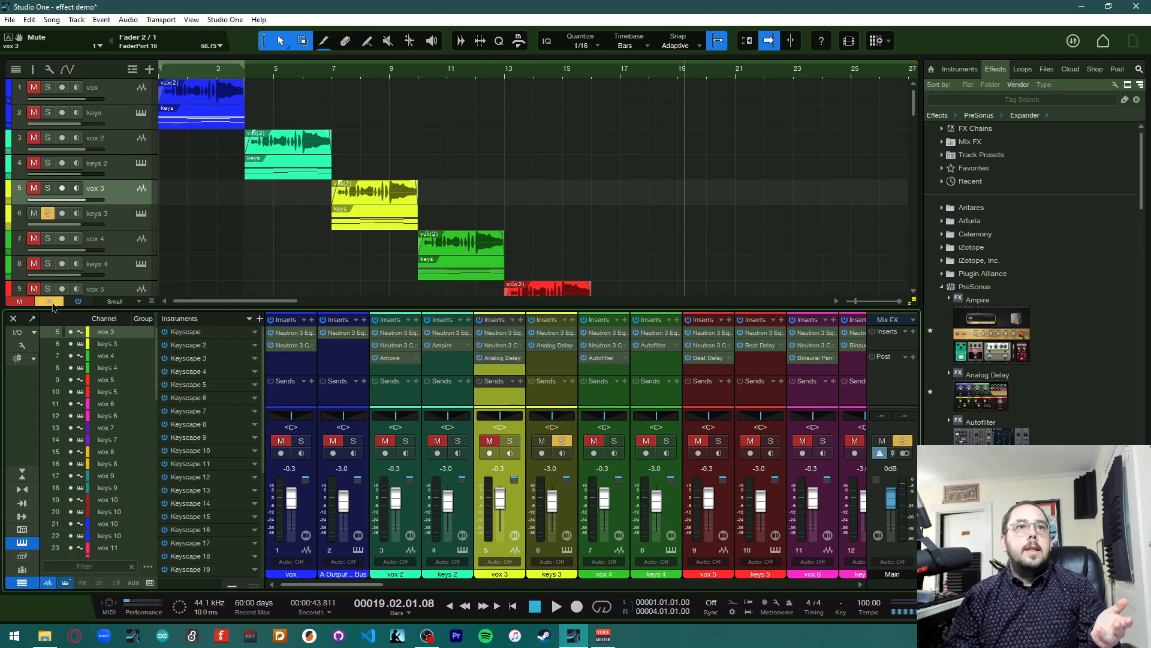
Clear all track solos in the song
click(48, 301)
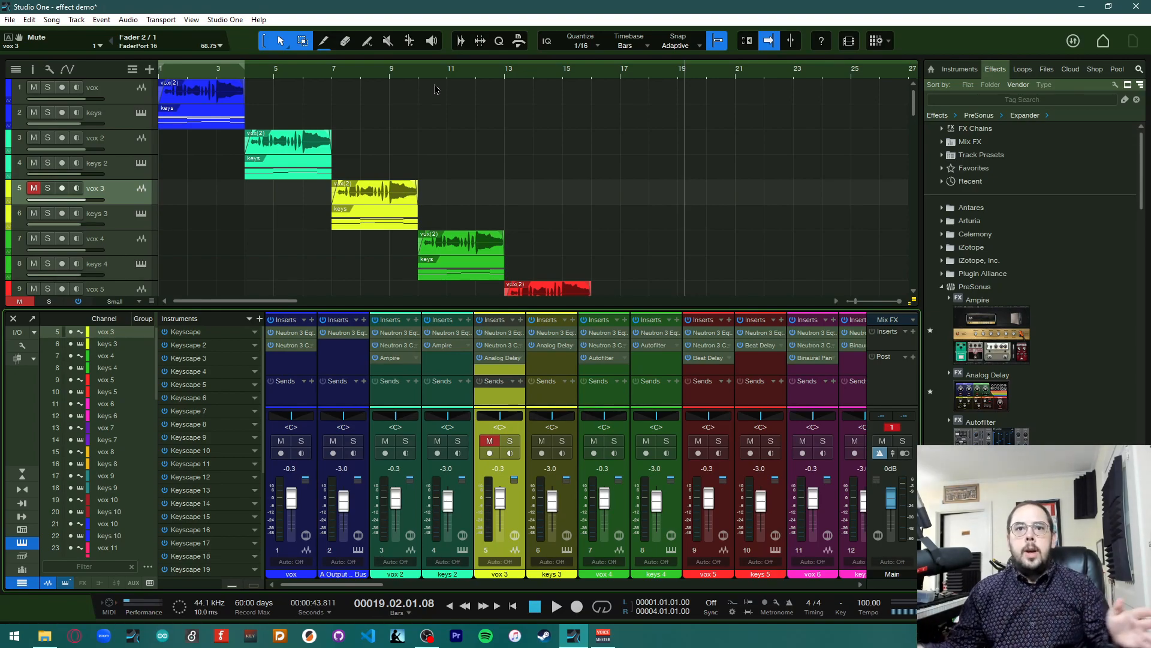
click(489, 442)
click(490, 442)
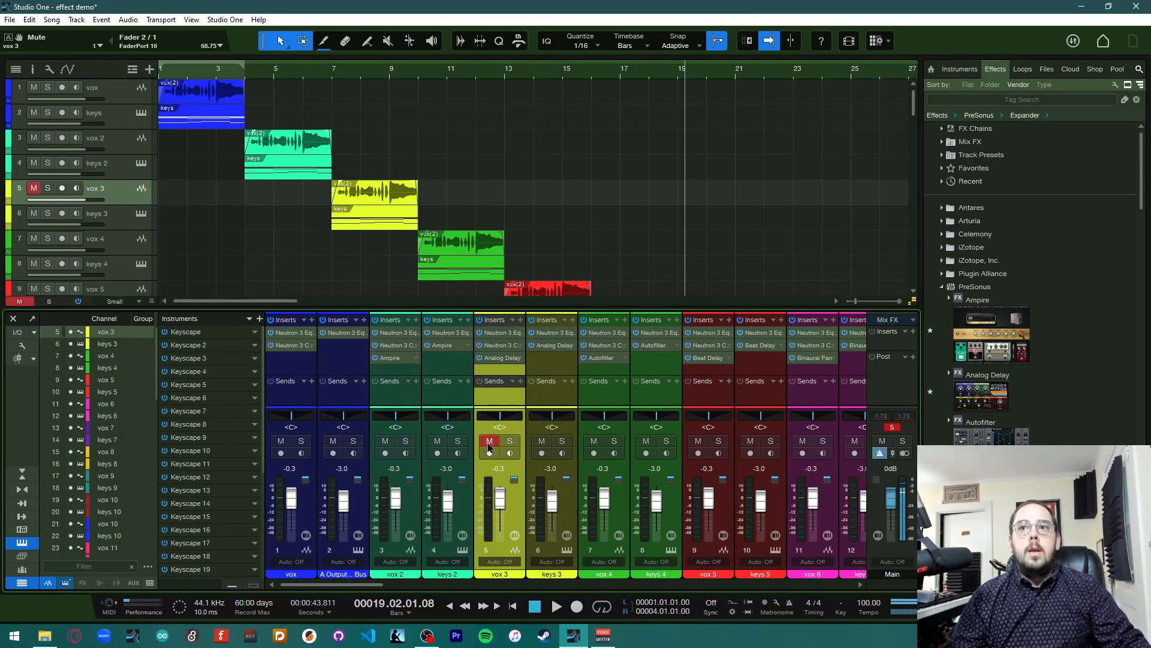
Remove vox 3's Analog Delay and replace it with a copy of the keys 3 Analog Delay
click(516, 359)
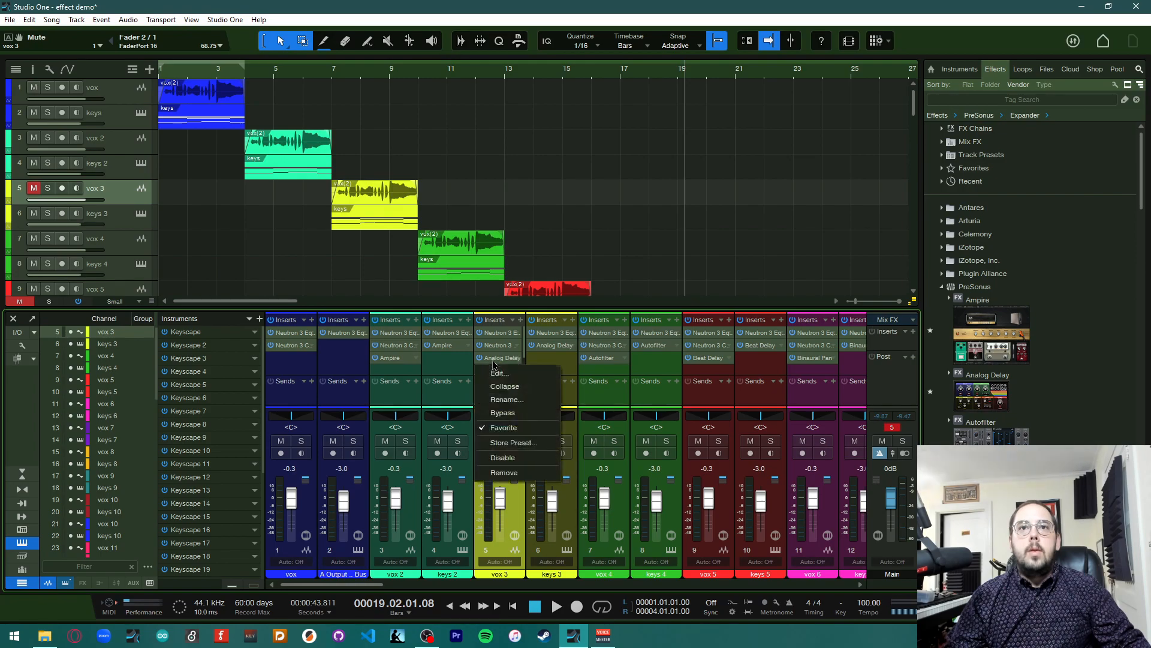
click(526, 472)
drag(554, 348, 513, 362)
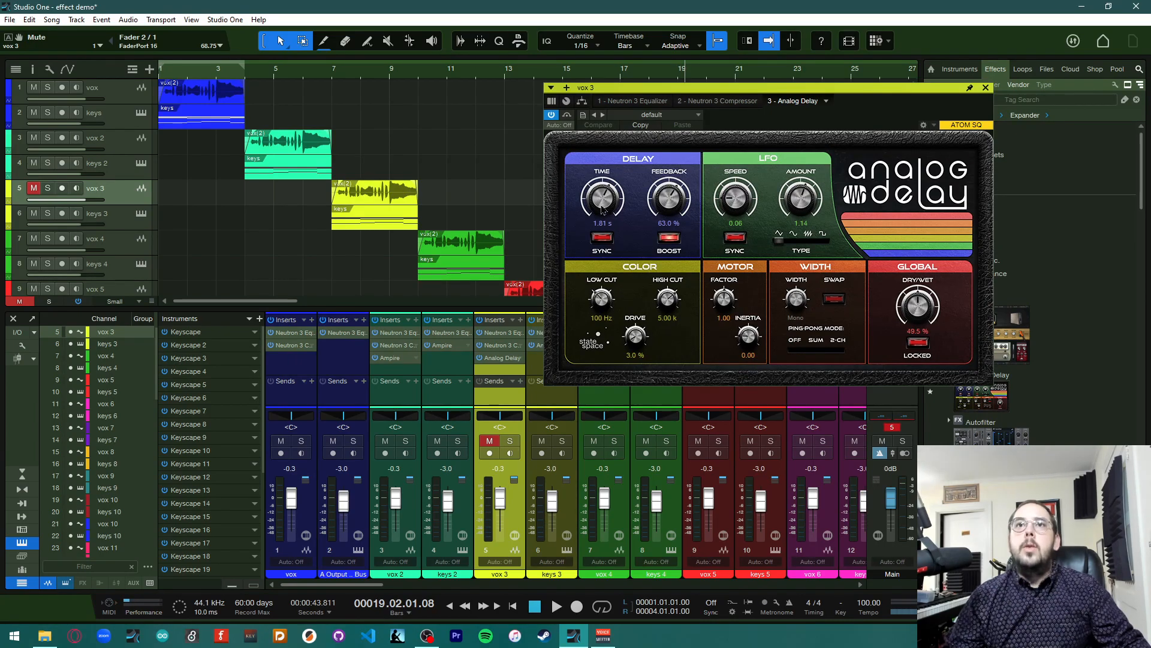
Set the vox 3 Analog Delay time to 1.03 s and feedback to 31.0%, then close it
drag(602, 198, 679, 253)
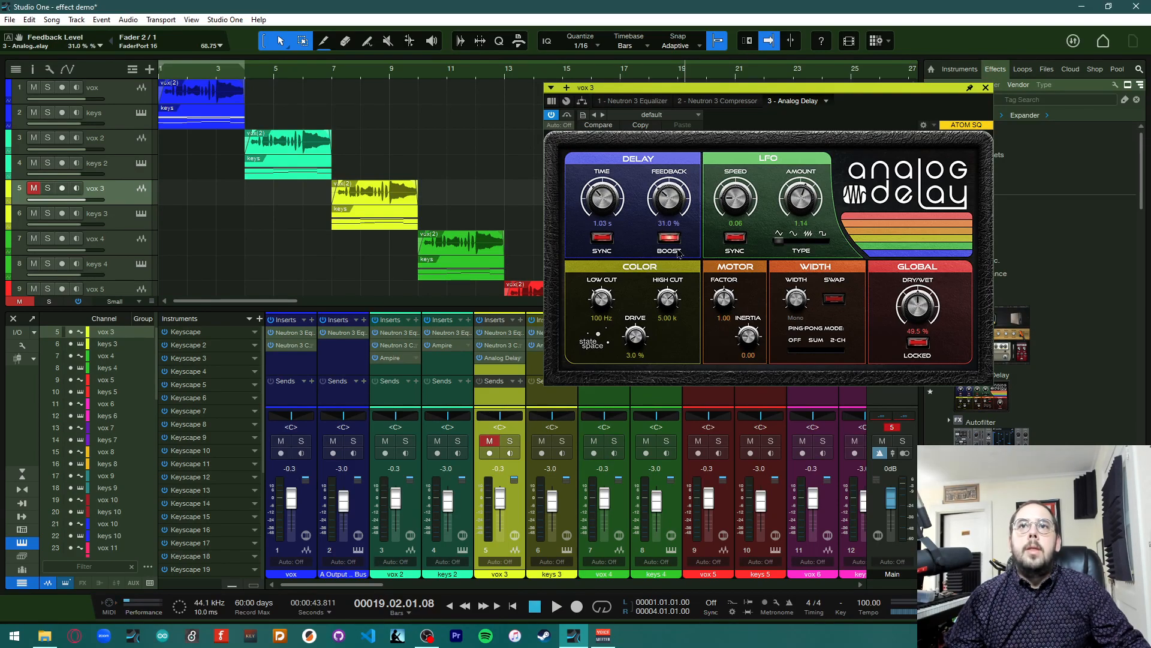
click(985, 88)
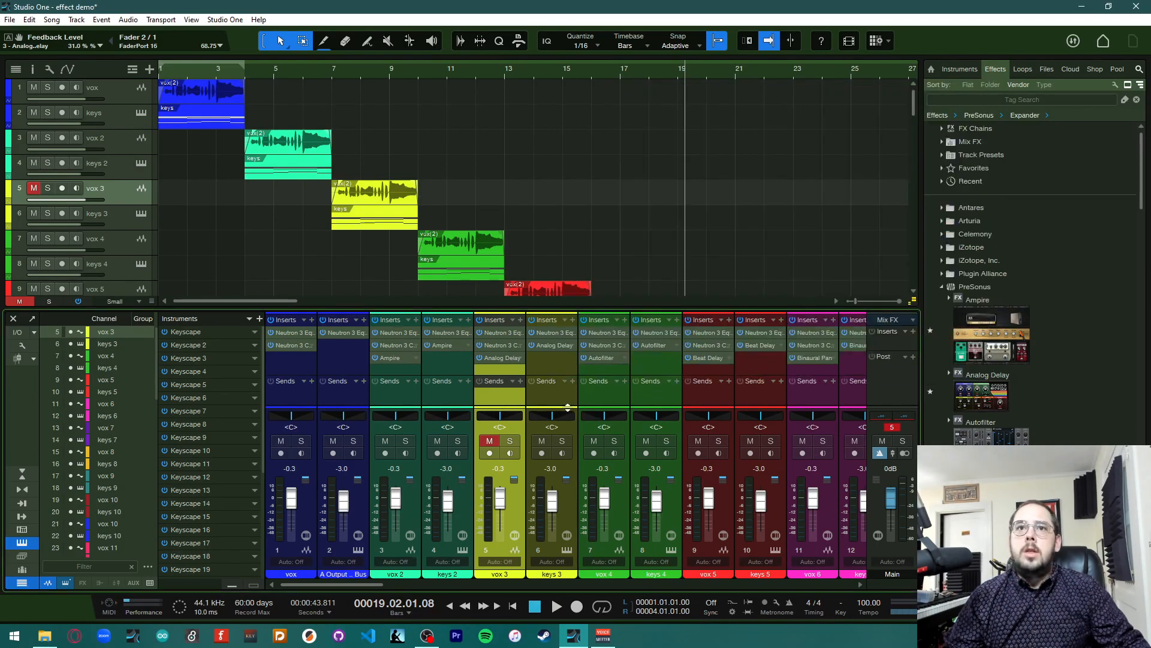
Set the keys 3 Analog Delay time to 1.26 s and feedback to 33.0%, then close it
click(553, 346)
drag(607, 187, 609, 237)
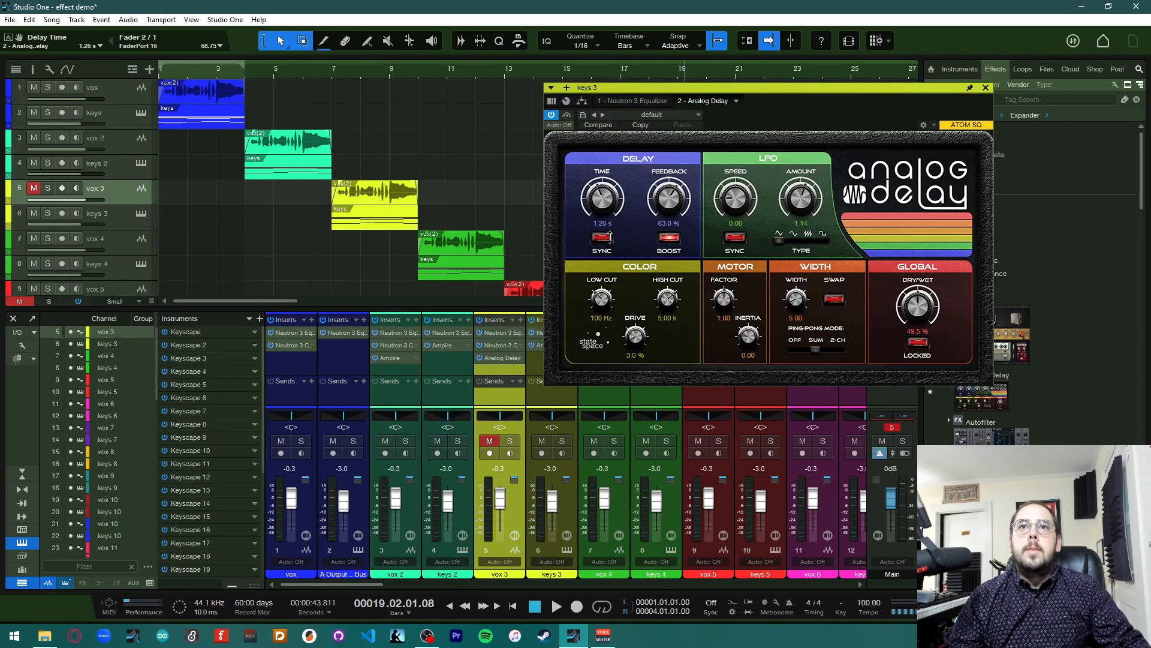
drag(668, 199, 670, 243)
click(985, 87)
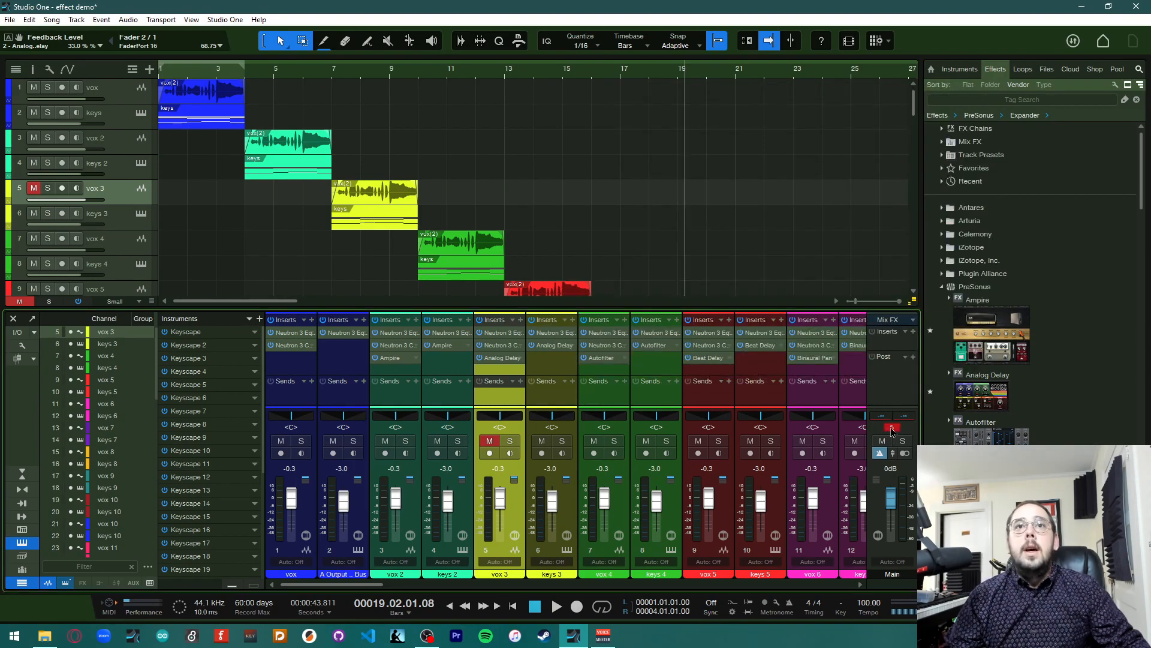
Reset the main channel's clip indicator and place the playhead at bar 10
click(891, 429)
scroll(599, 212, down, 1)
click(420, 79)
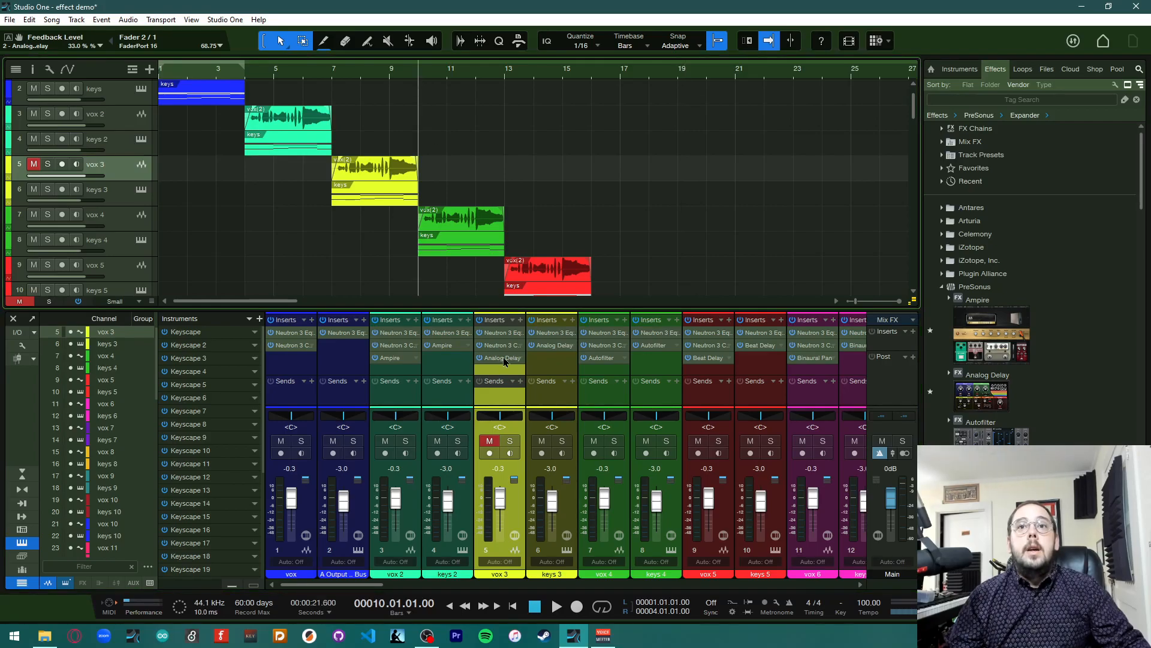
Open the Autofilter plugin on the vox 4 channel
scroll(597, 408, right, 3)
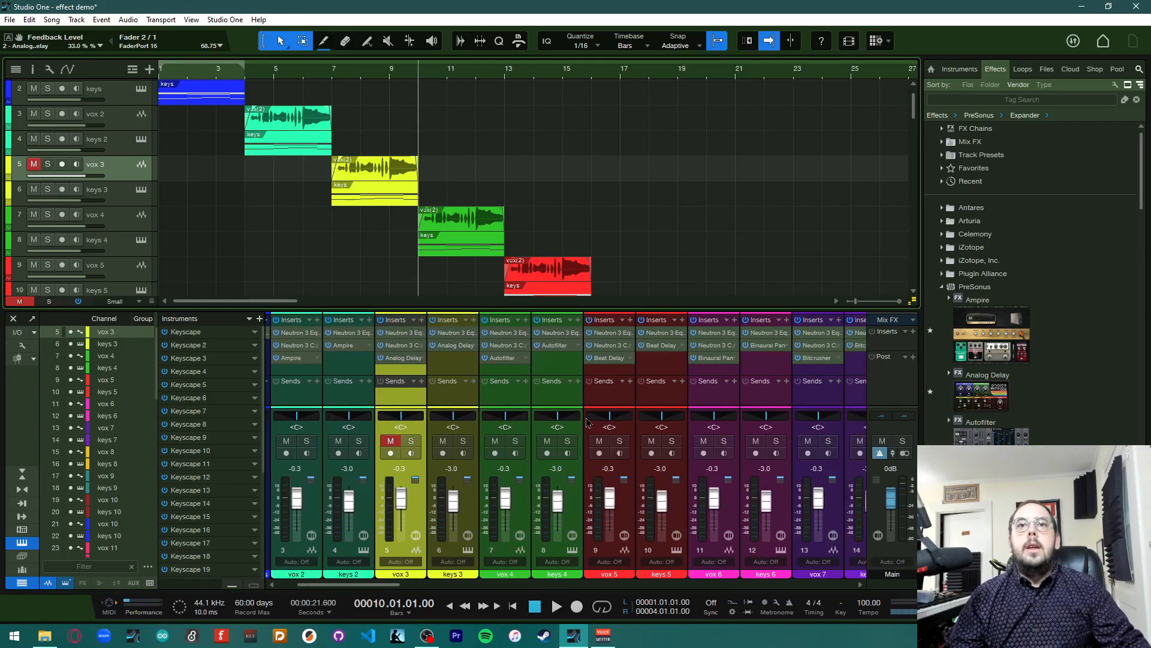
scroll(564, 427, right, 2)
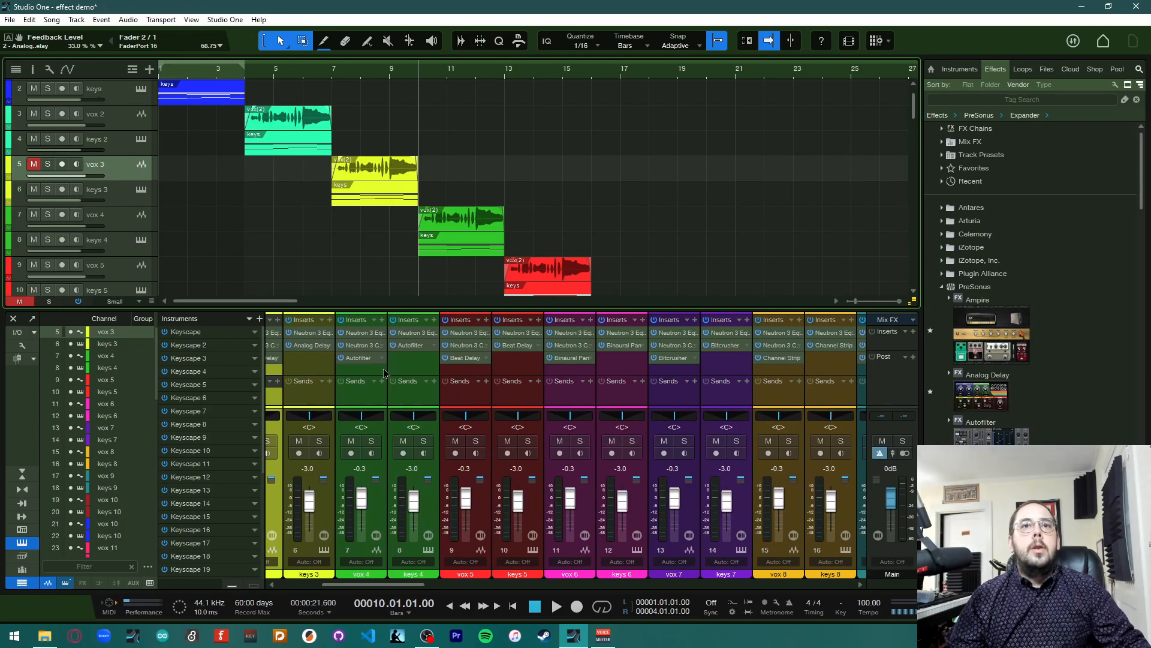
click(369, 362)
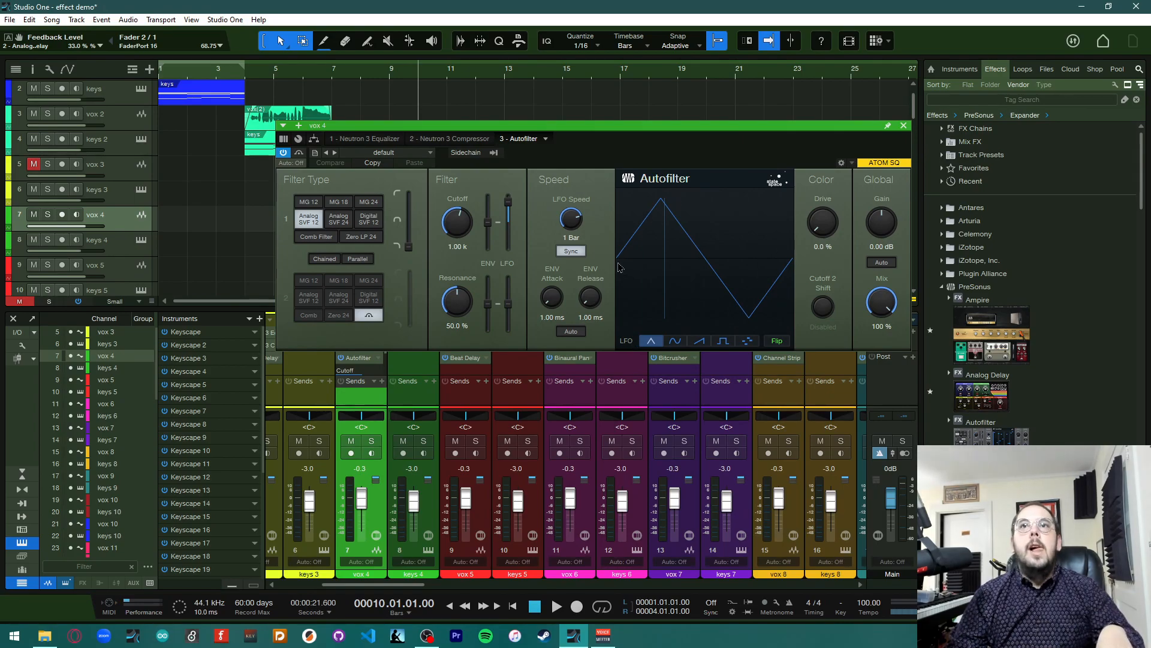
drag(657, 136, 813, 295)
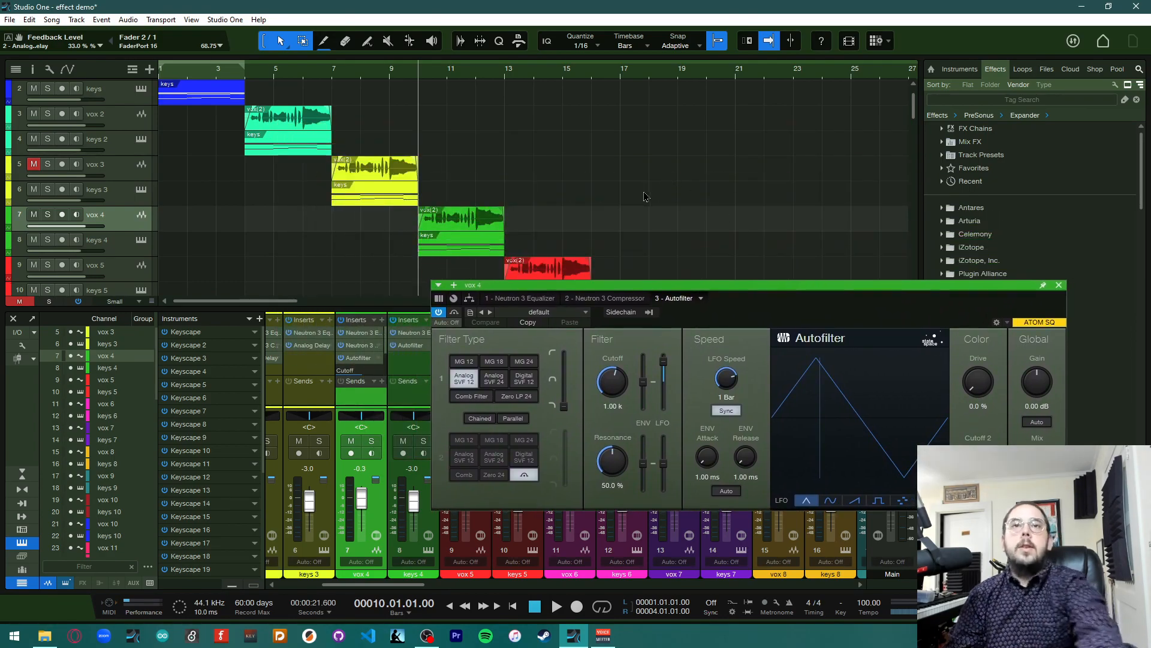
Unmute vox 3, play the section from bar 10, stop, and return the playhead to bar 10
click(35, 167)
key(space)
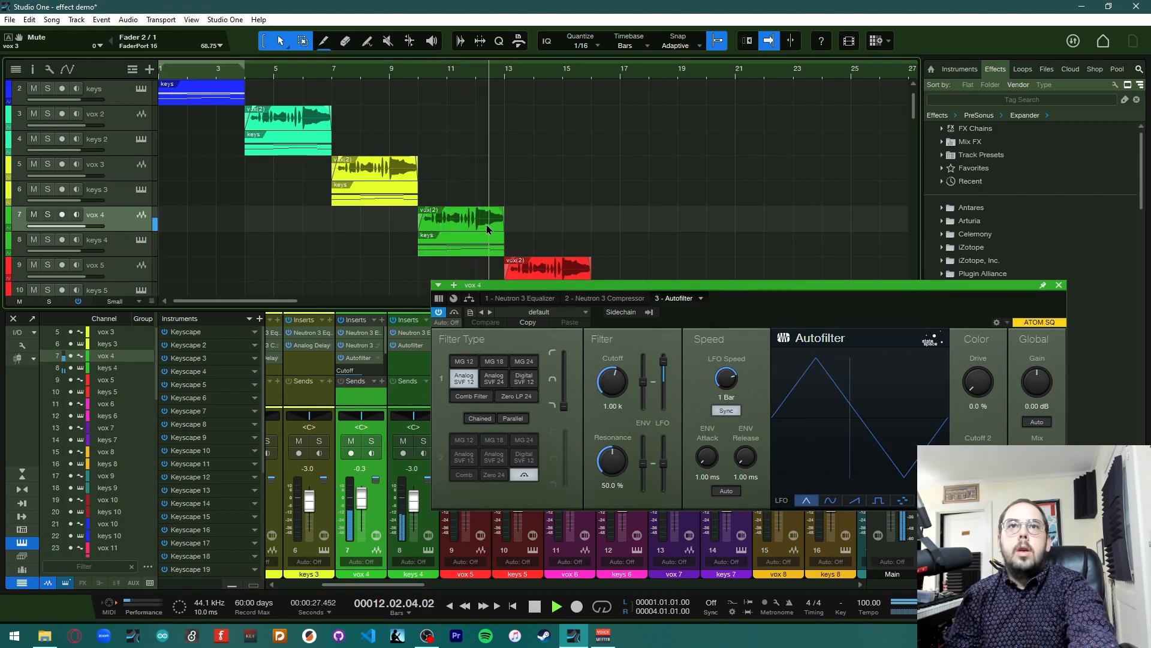
key(space)
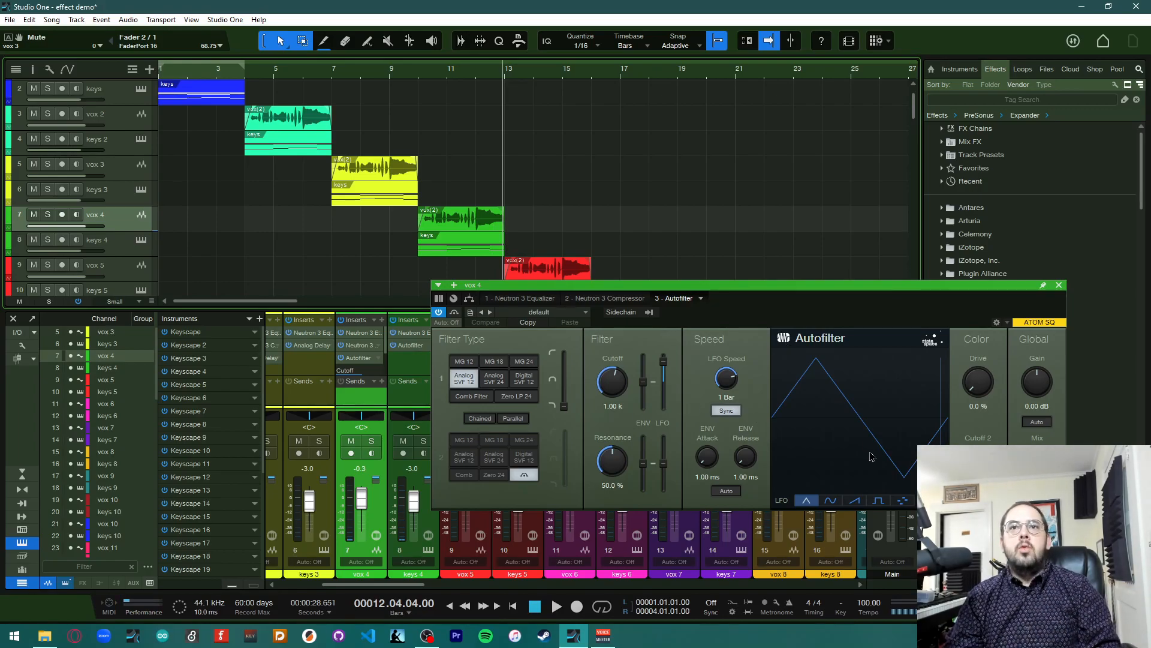
click(419, 78)
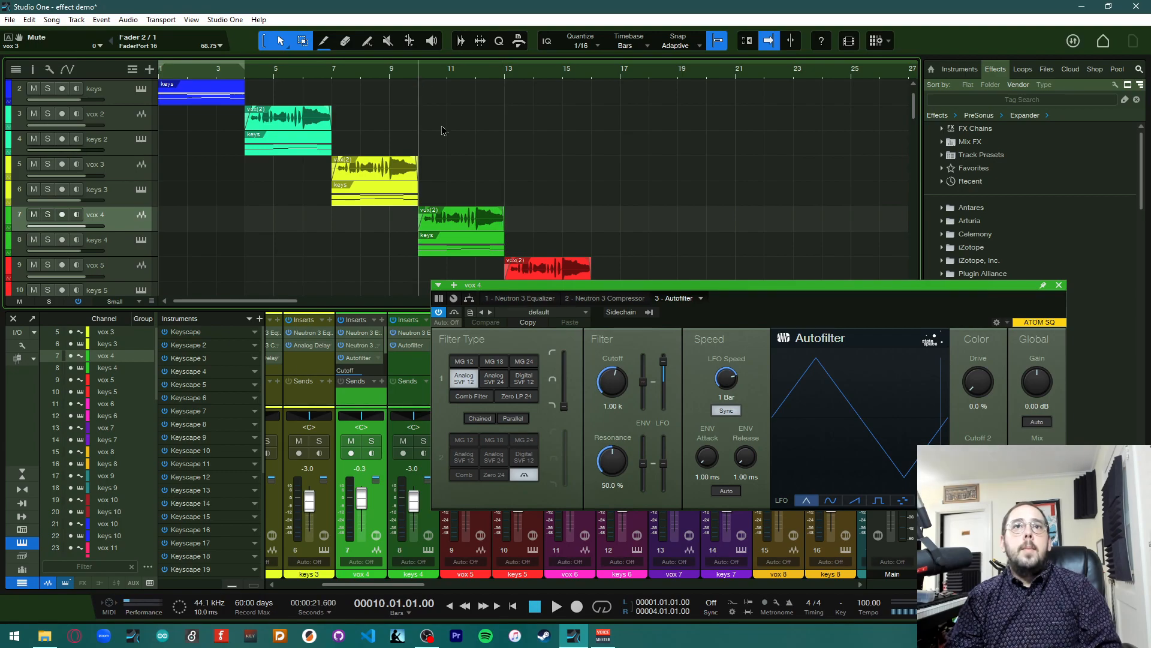
Browse the Autofilter preset list without choosing a preset
click(556, 313)
scroll(616, 451, down, 6)
scroll(614, 451, down, 4)
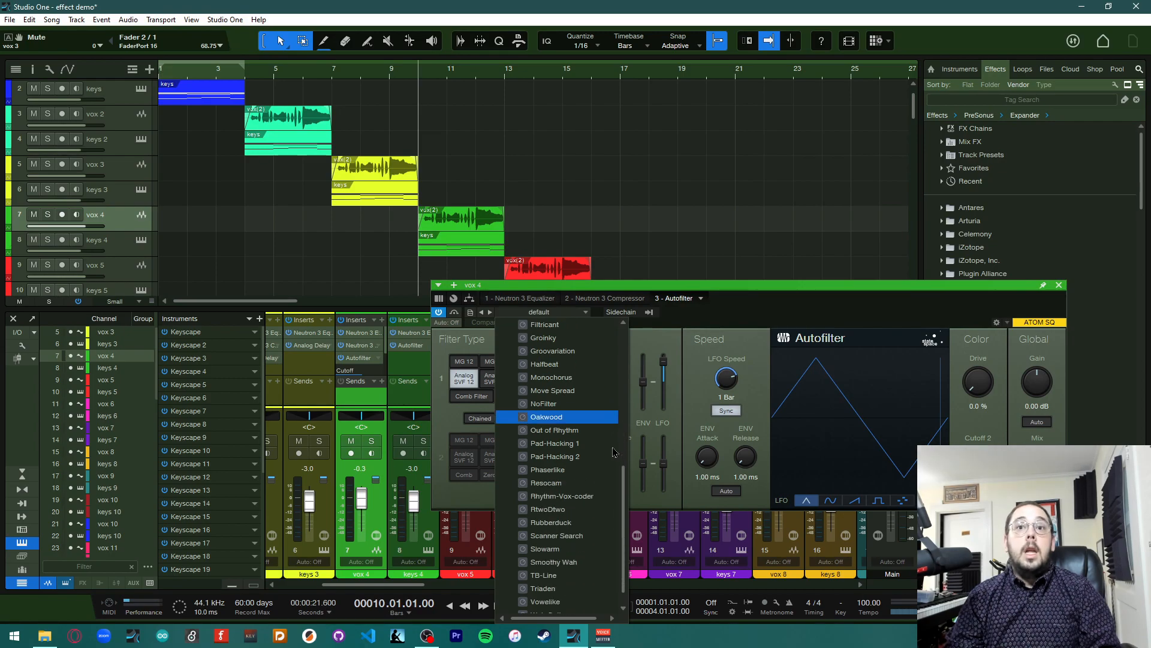
scroll(614, 449, up, 4)
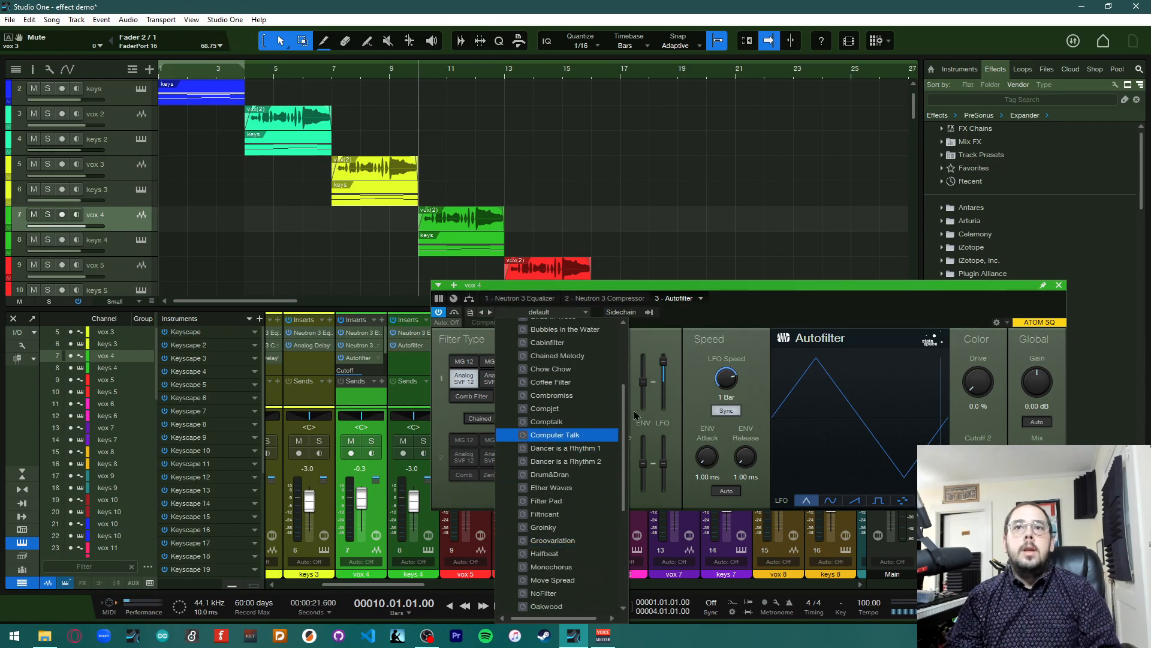
click(746, 278)
drag(746, 288, 749, 134)
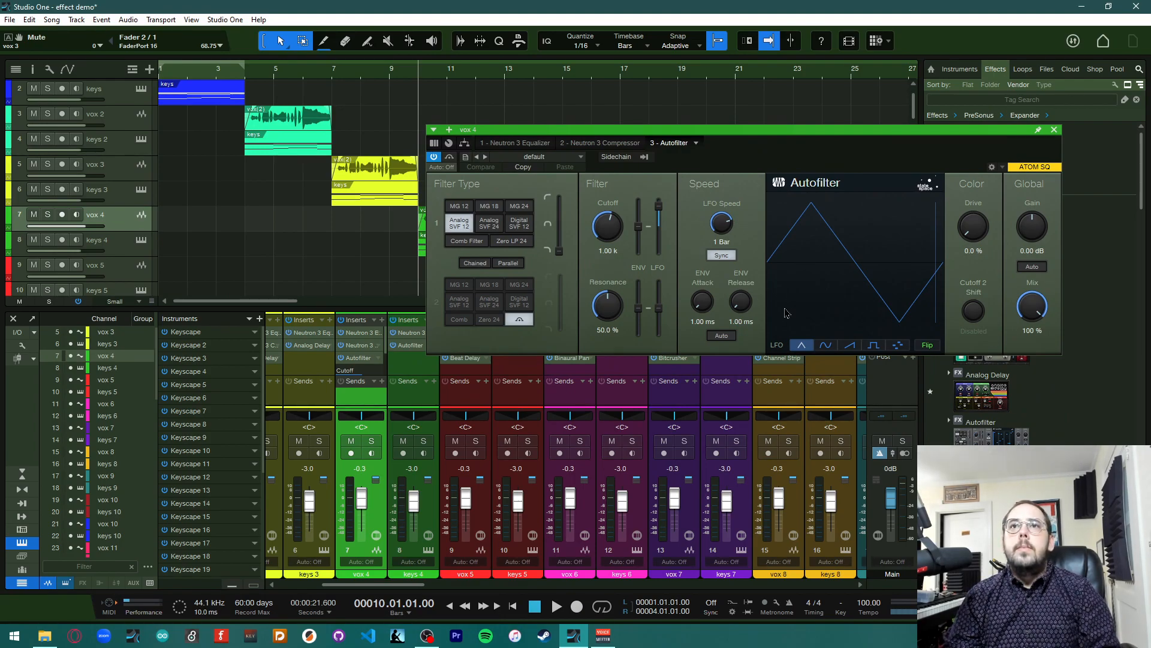
Turn off LFO sync and set the LFO speed to 3.11, envelope attack 4.77 ms and release 300.9 ms
click(728, 255)
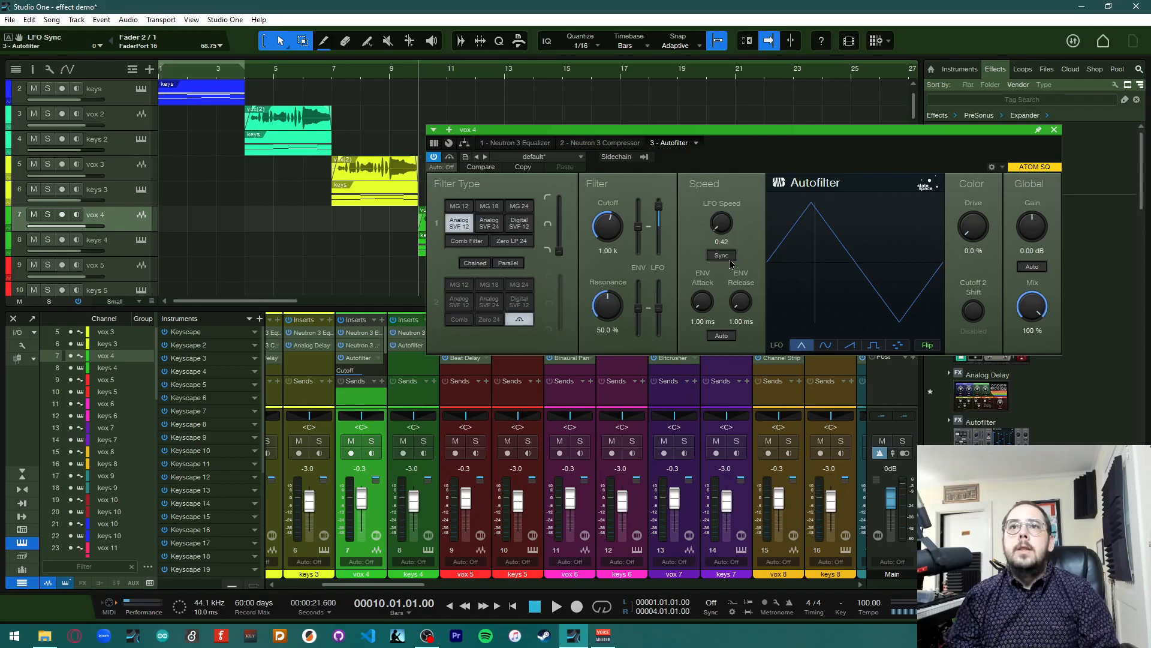
drag(730, 226, 729, 210)
mouse_move(702, 301)
mouse_down()
mouse_move(701, 261)
mouse_move(701, 285)
mouse_move(724, 298)
mouse_up()
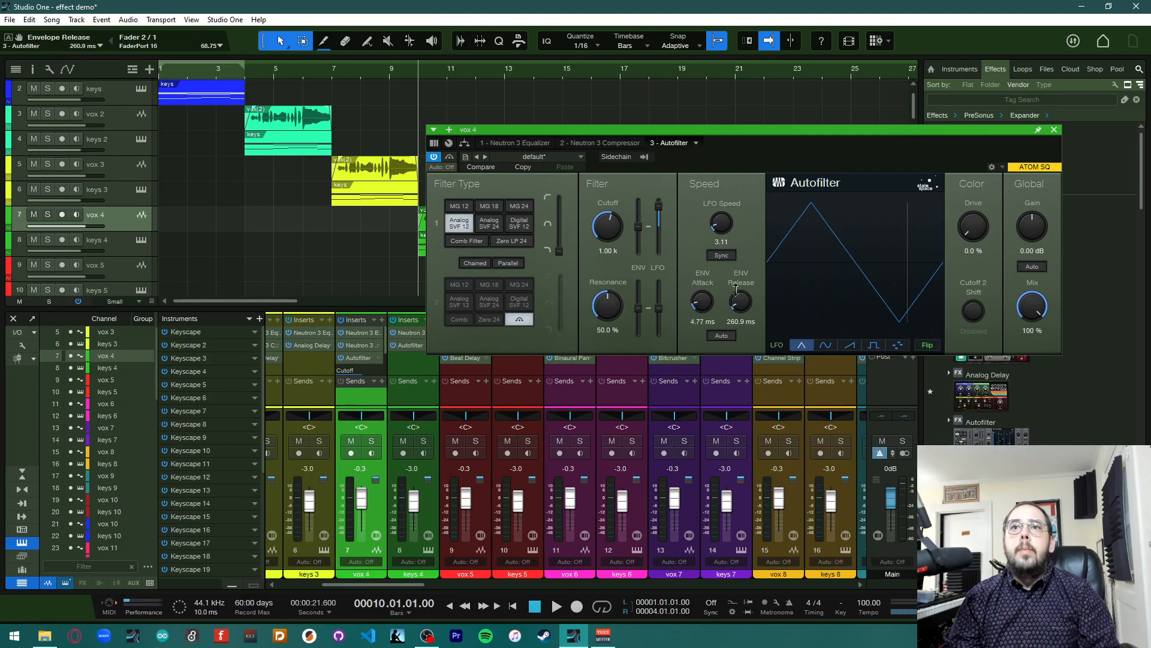
Set the Autofilter resonance to 22.0%, cutoff to 4.51 k and drive to 24.0%
drag(606, 309, 606, 327)
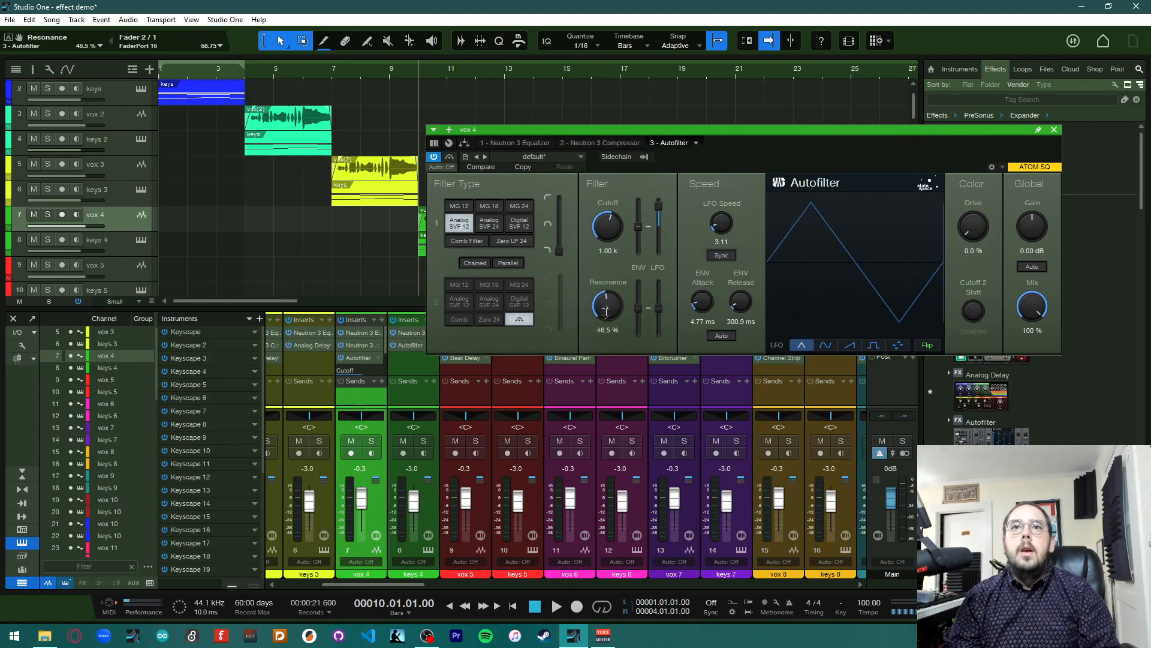
drag(608, 227, 608, 199)
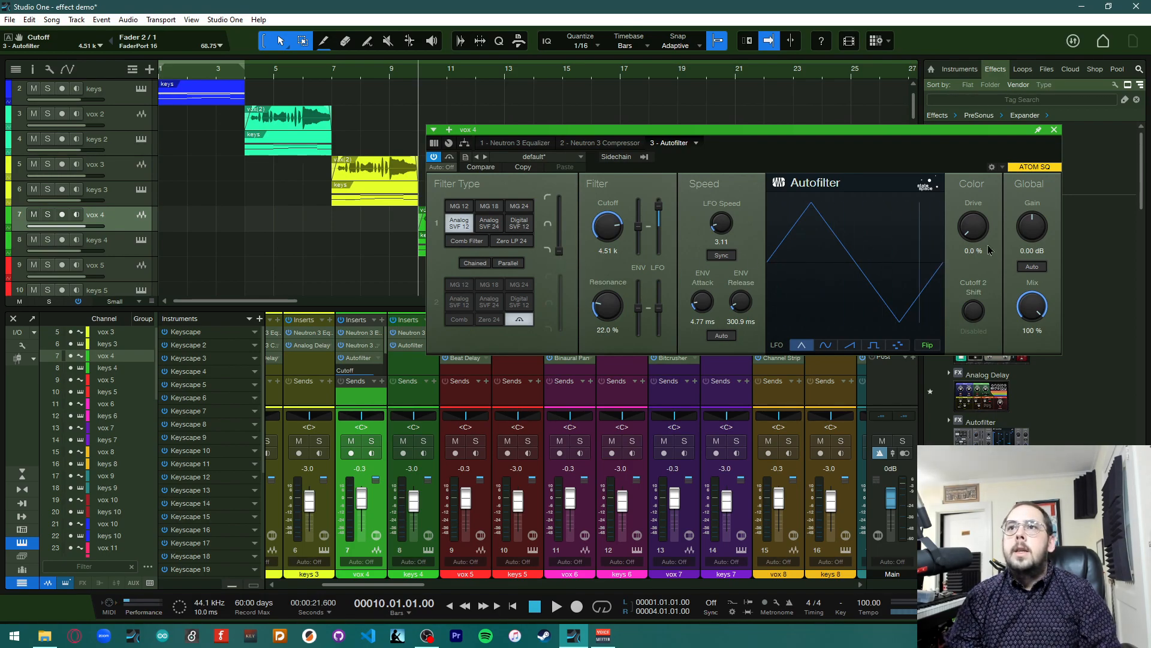
drag(972, 247, 976, 214)
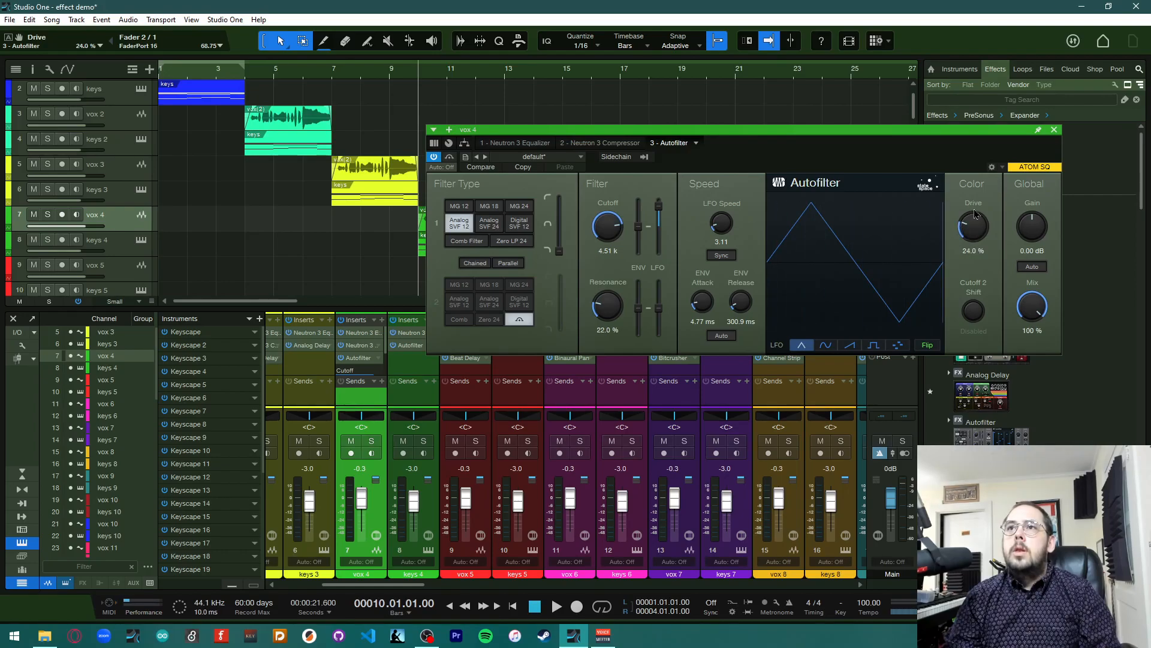
Copy the vox 4 Autofilter onto keys 4 and remove keys 4's original Autofilter
drag(711, 126, 797, 372)
drag(359, 357, 414, 358)
right_click(425, 357)
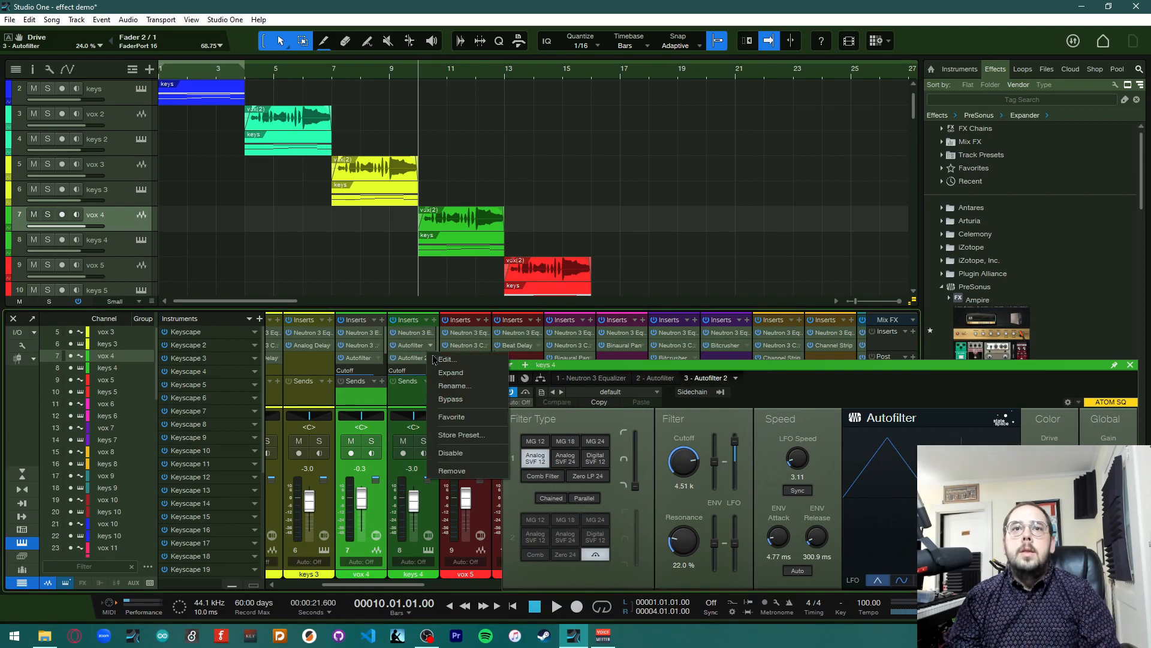
click(479, 471)
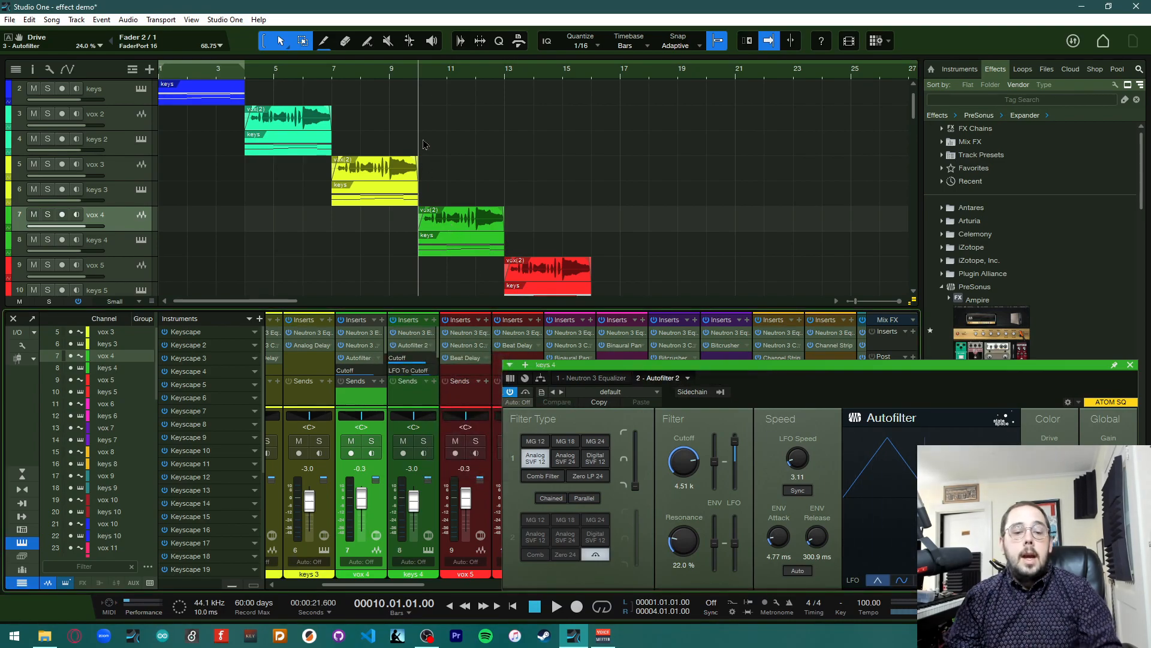
Play the song and set the keys 4 Autofilter LFO speed to 1.01, cutoff to 63.1 Hz and resonance to 0.1%
drag(771, 376, 763, 211)
key(space)
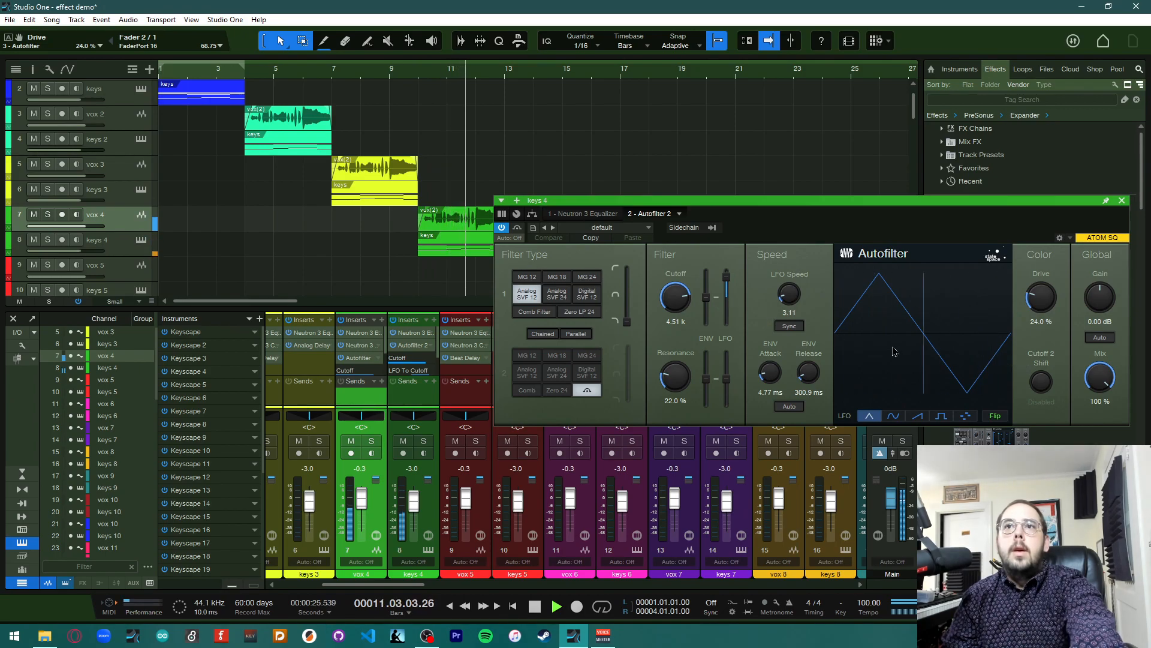
drag(789, 292, 795, 308)
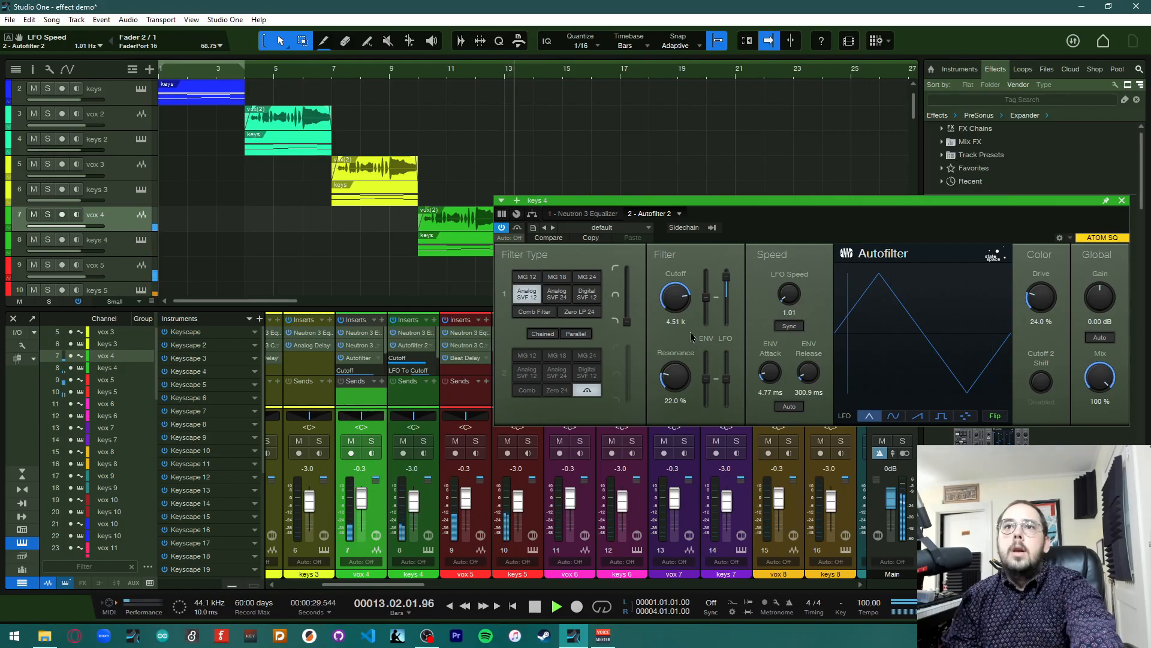
drag(677, 299, 681, 397)
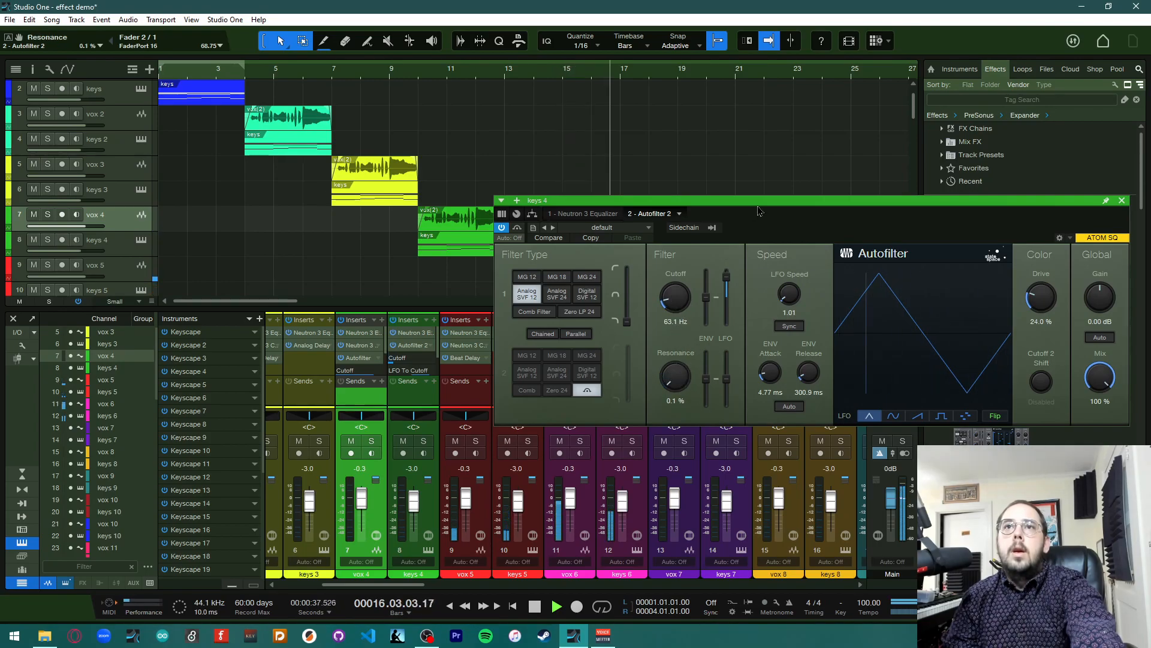
Load the Filtricant preset into keys 4's Autofilter 2
click(420, 77)
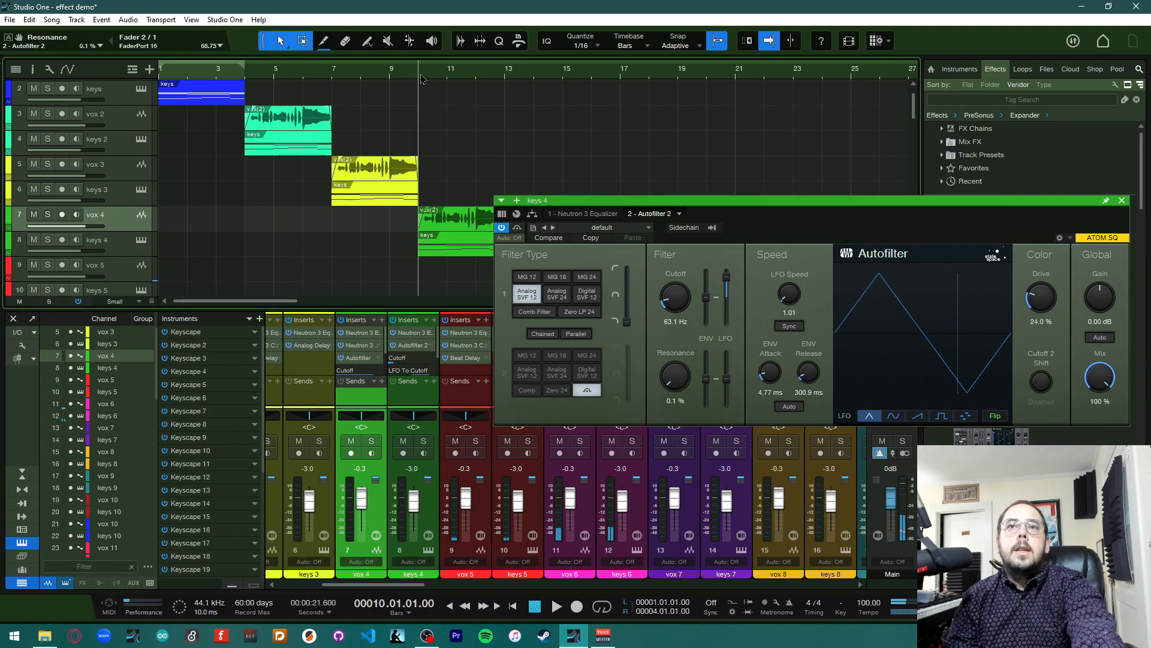
click(620, 229)
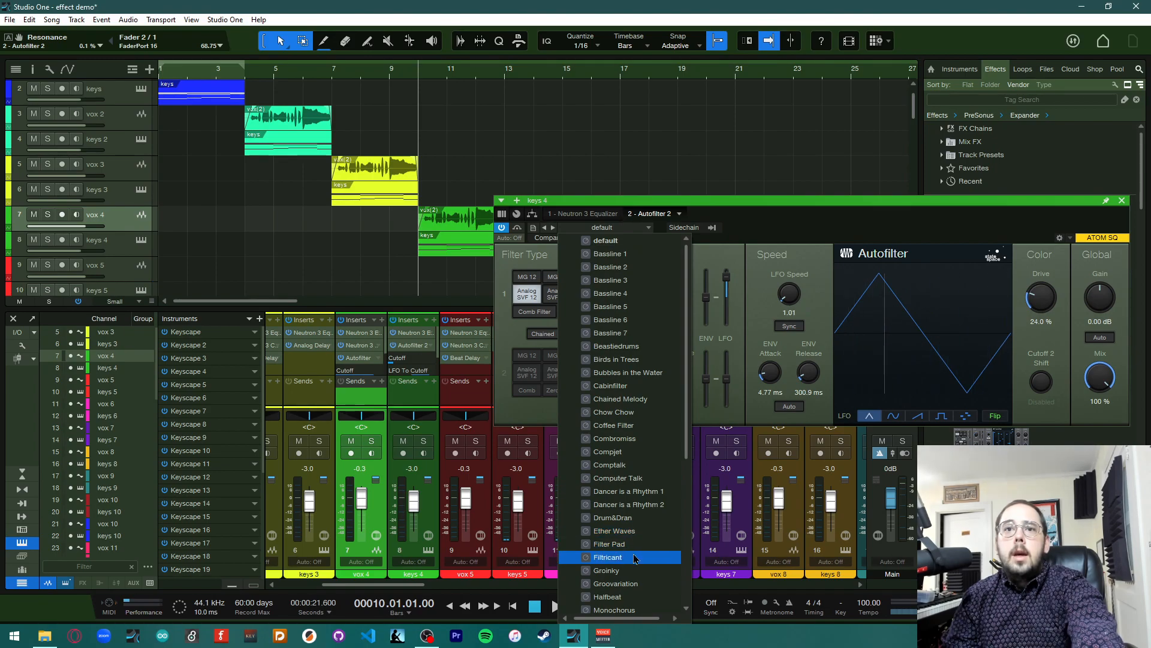
click(607, 557)
Copy the vox 4 Autofilter onto keys 4 again and remove keys 4's Autofilter 2
click(912, 203)
drag(912, 203, 657, 100)
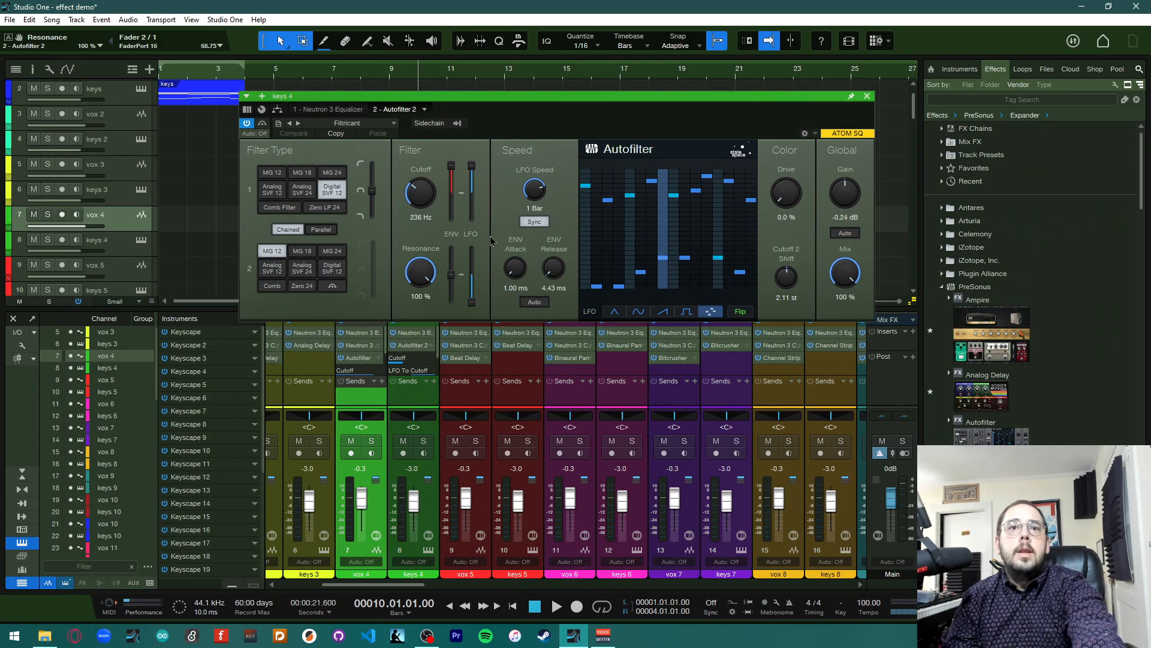
drag(364, 360, 418, 357)
click(867, 96)
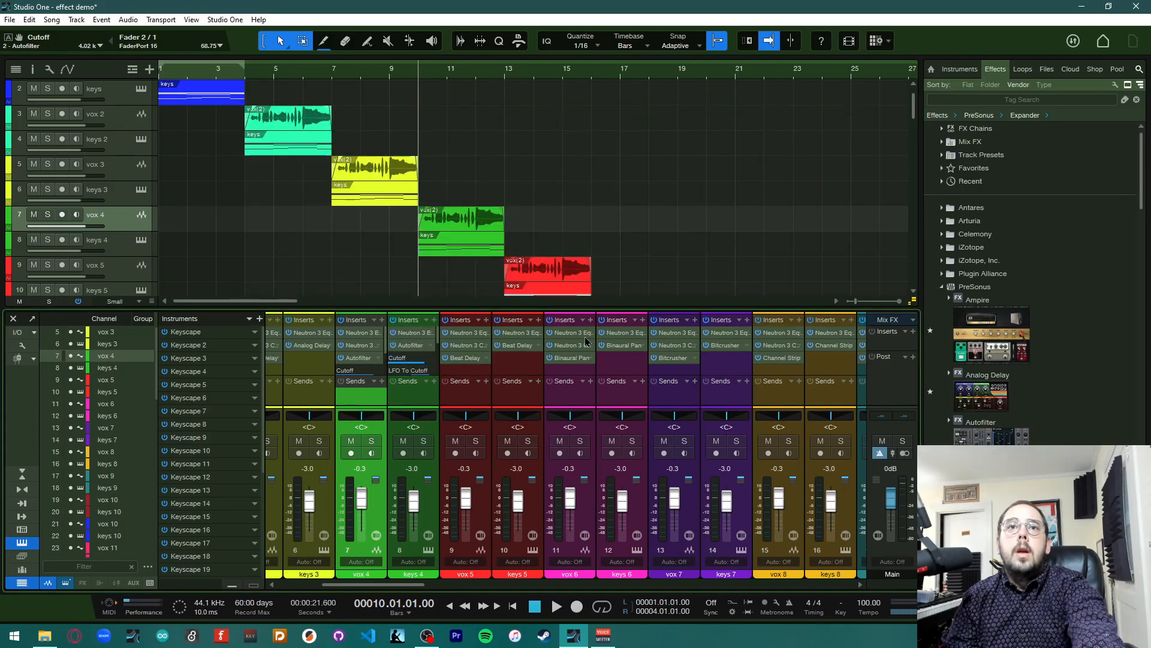
drag(590, 309, 590, 192)
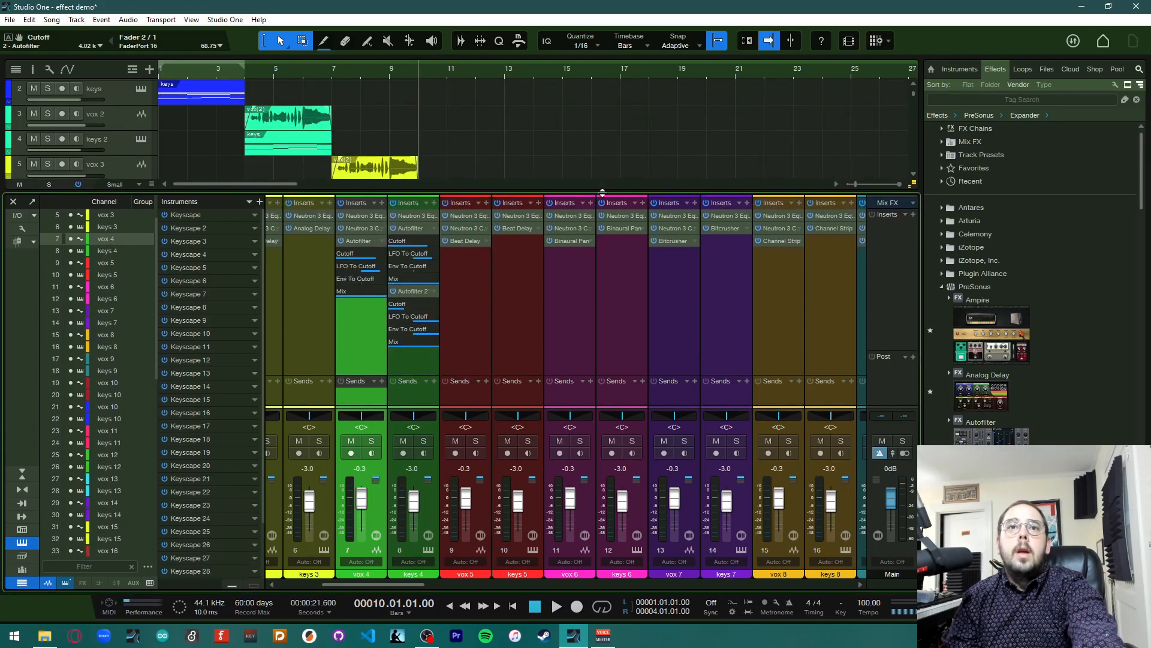
click(433, 291)
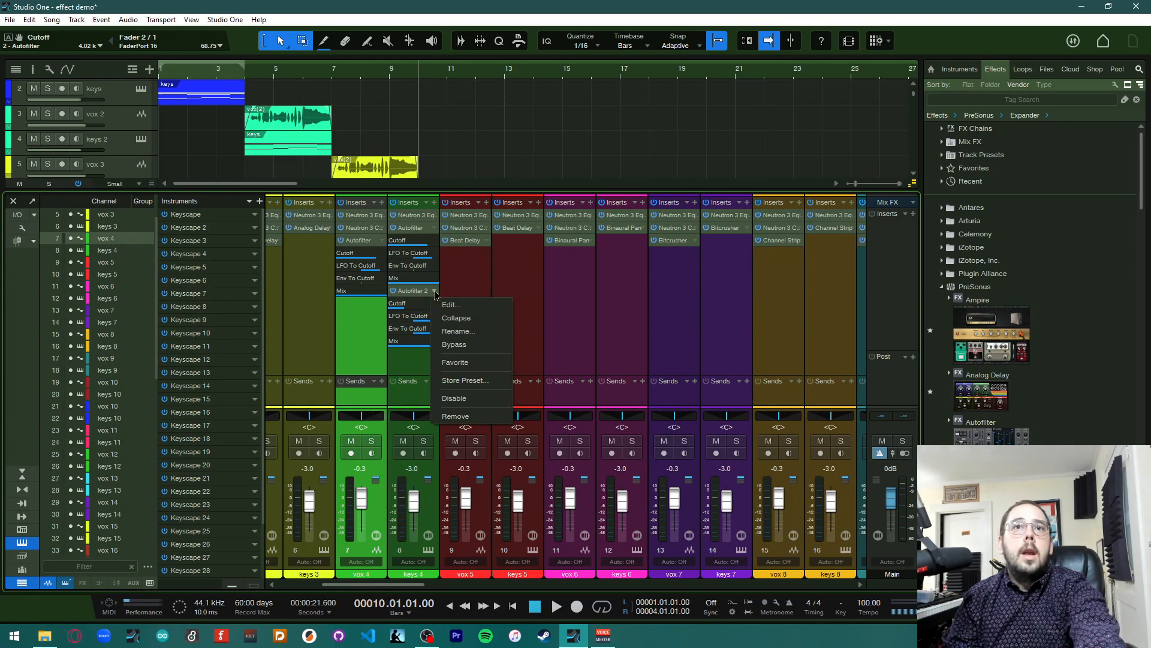
click(466, 416)
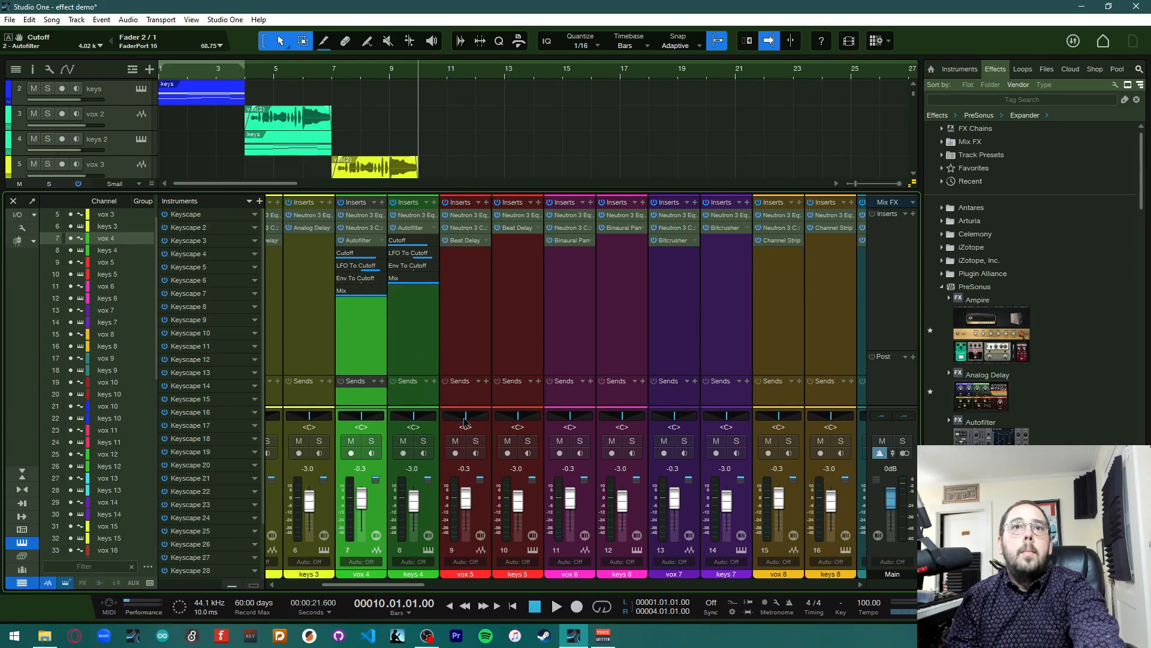
Collapse the Autofilter automation parameter lists on the vox 4 and keys 4 channels
drag(511, 192, 489, 269)
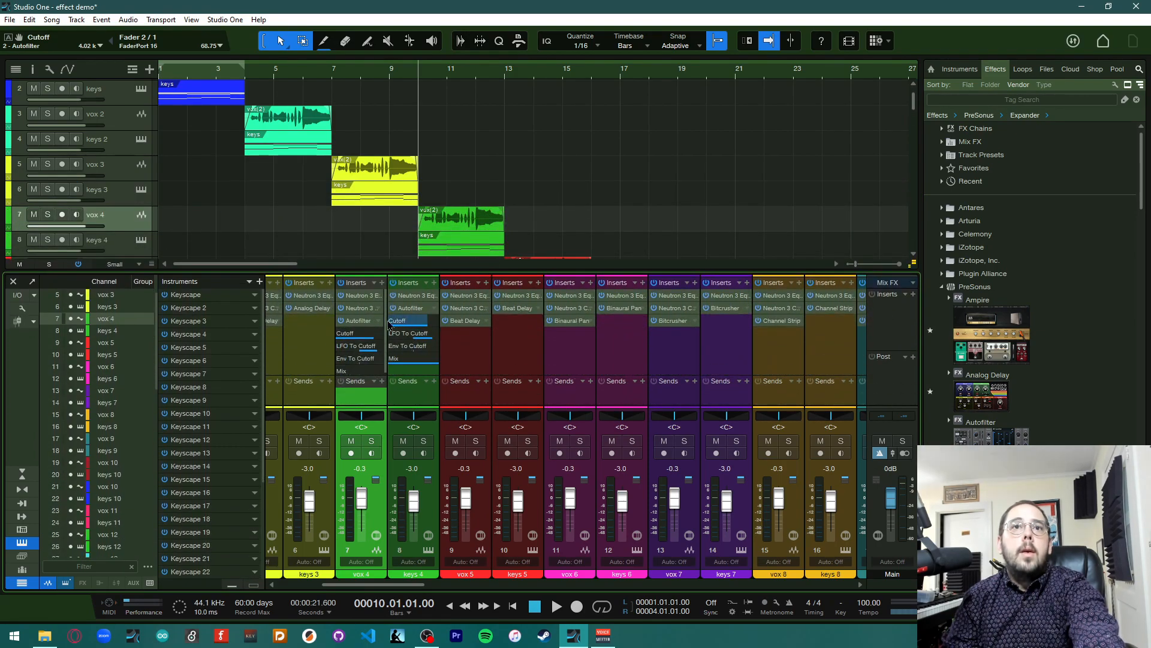
click(378, 322)
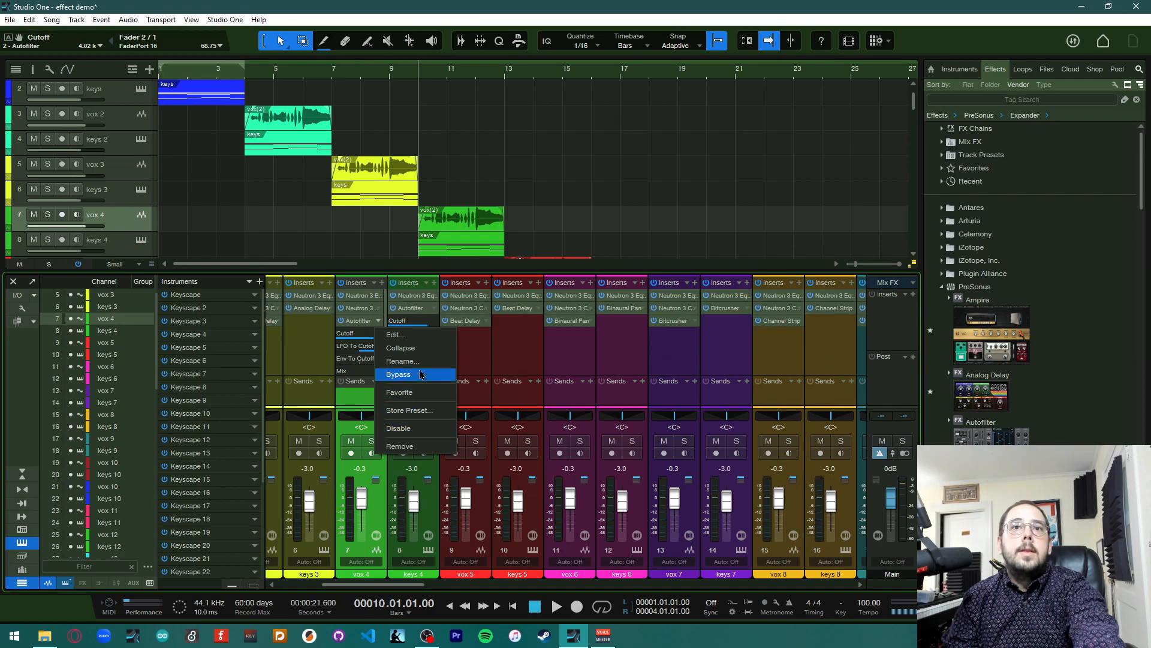
click(417, 348)
click(436, 311)
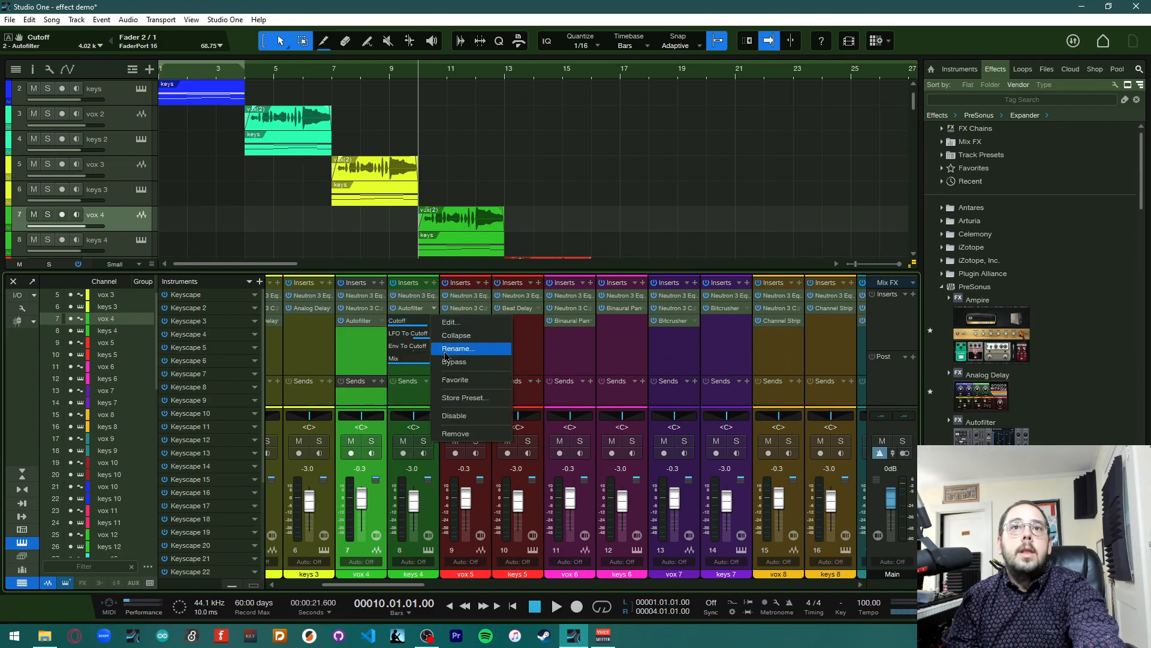
click(457, 335)
drag(488, 272, 488, 312)
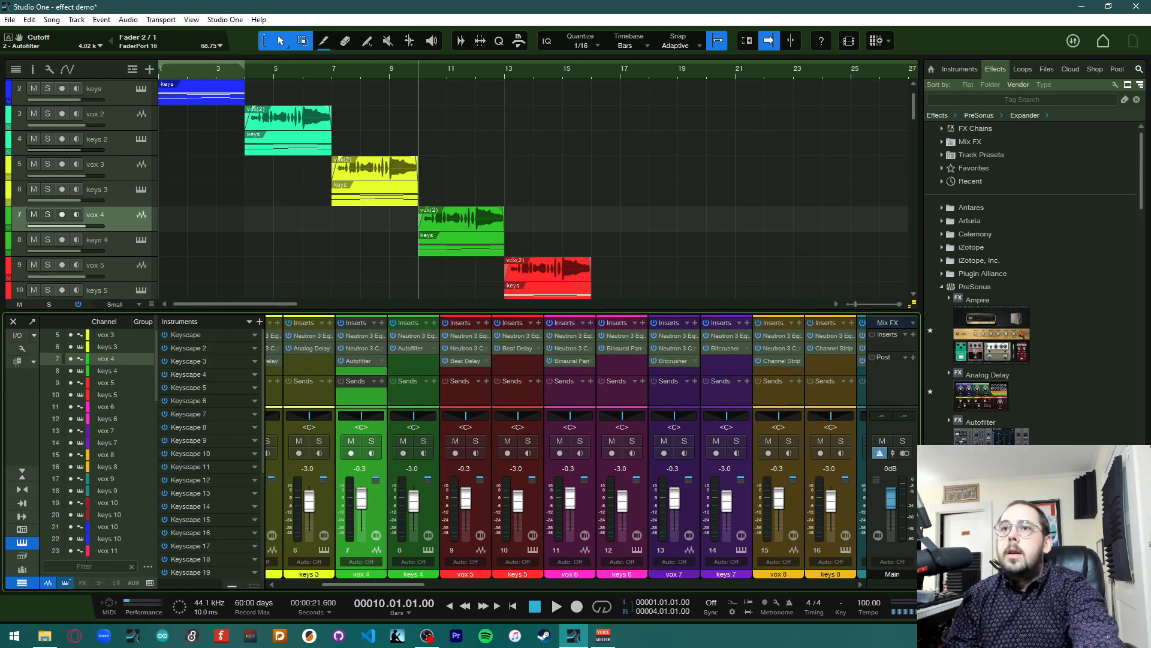
Load the Filtricant preset into the keys 4 Autofilter
key(F5)
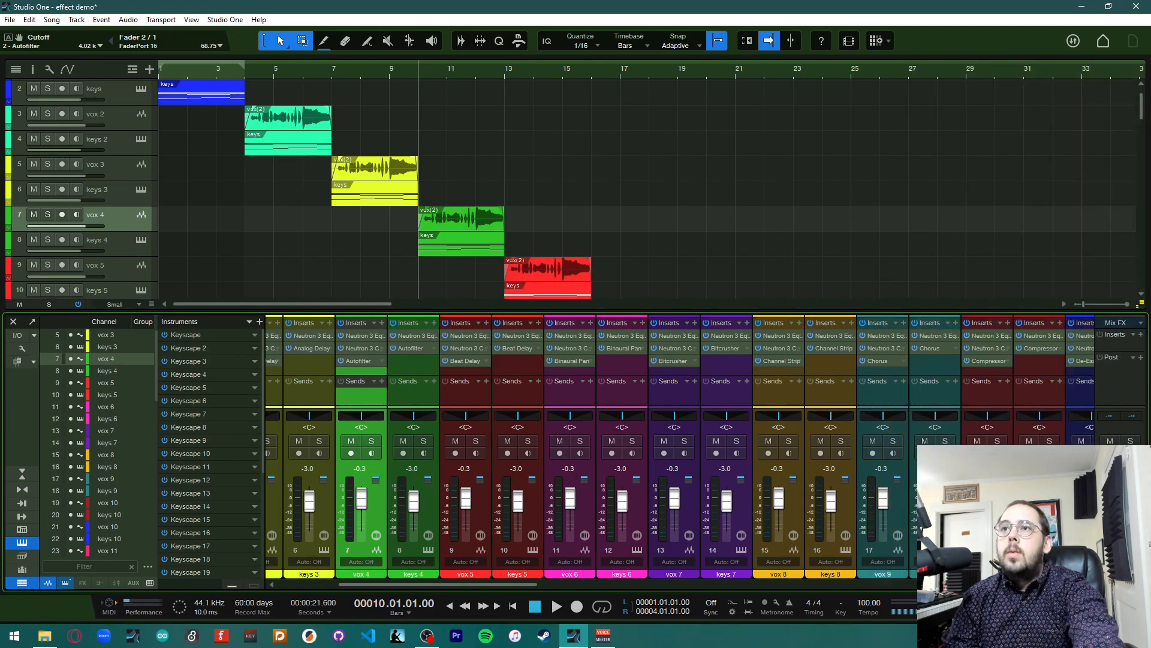
click(414, 350)
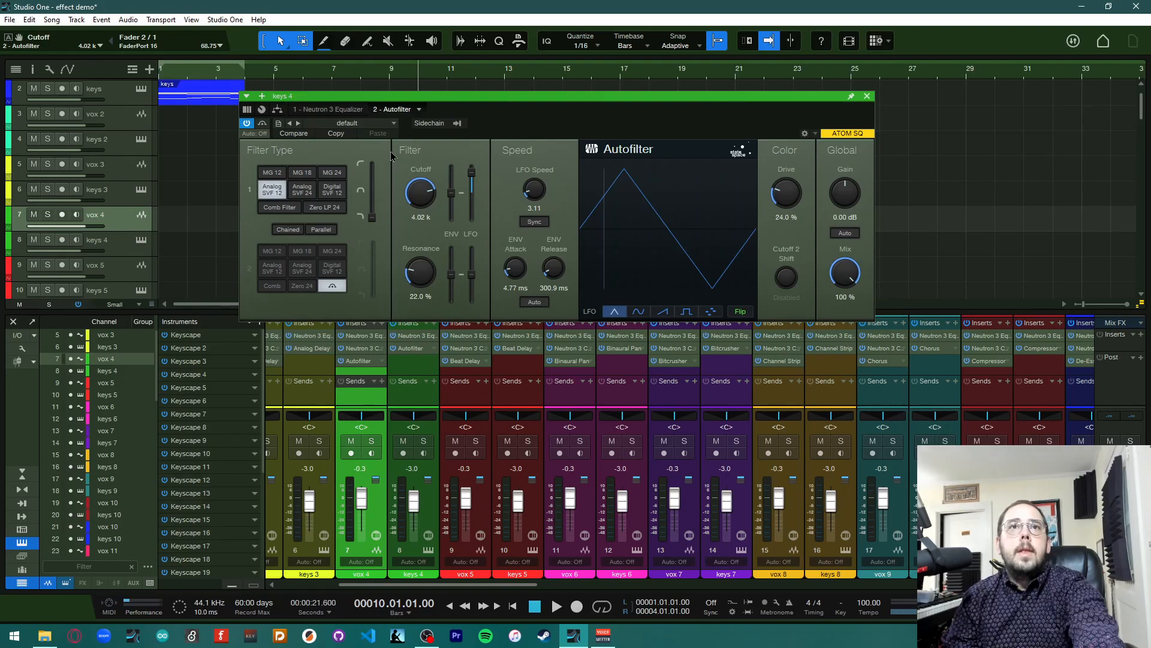
click(354, 122)
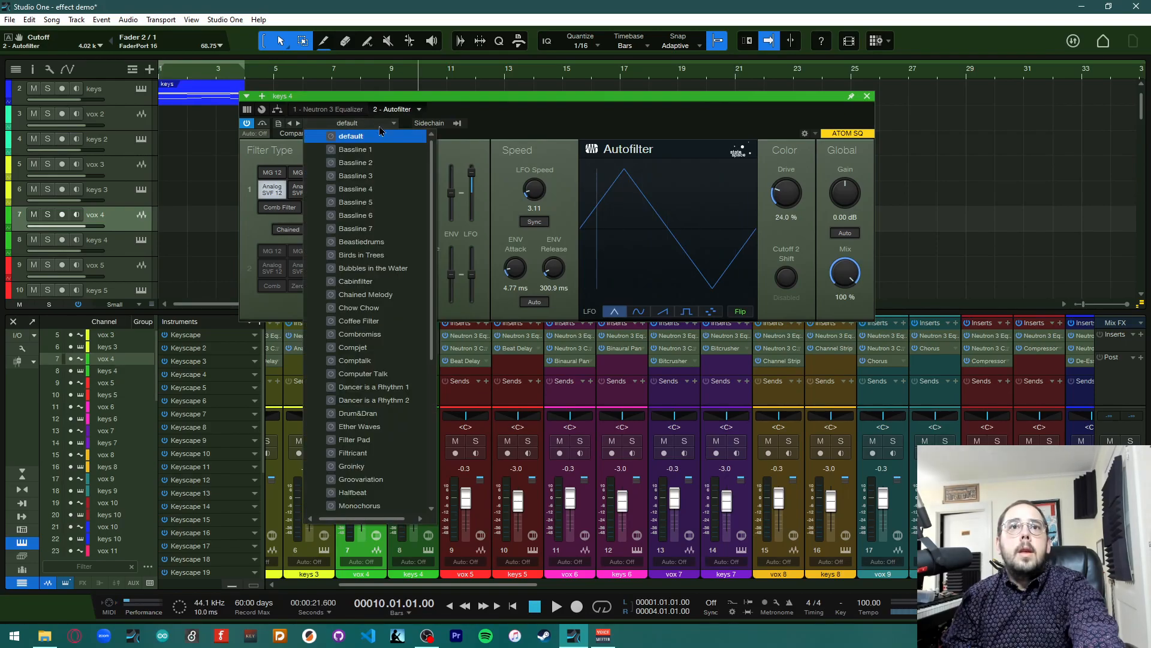
click(367, 454)
click(585, 112)
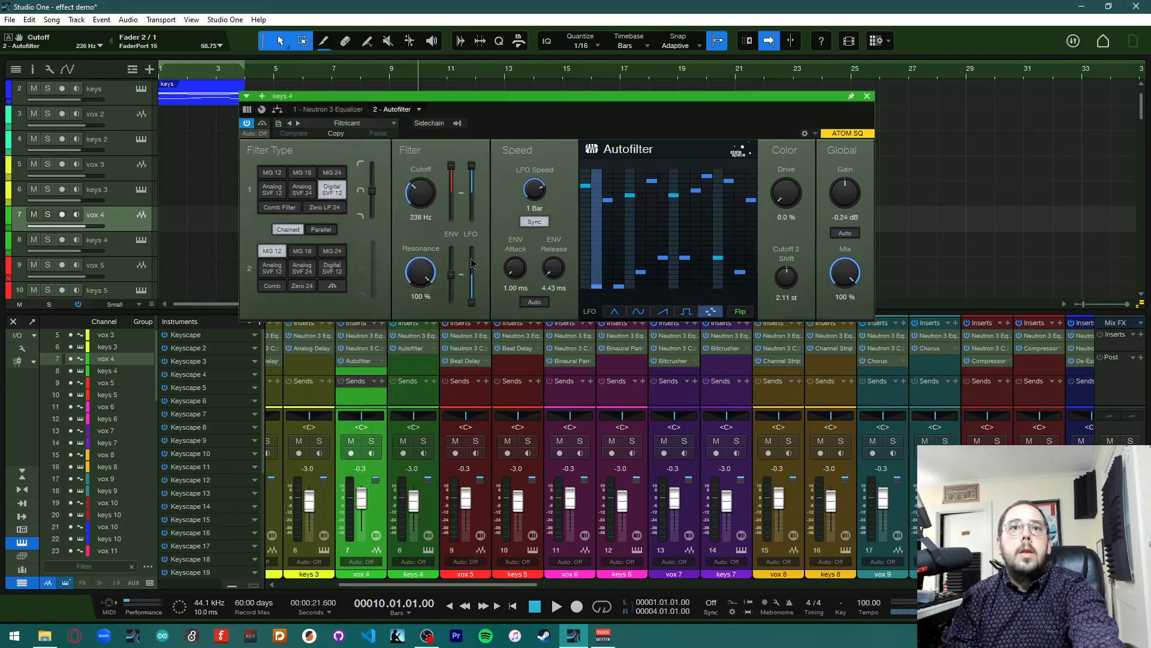
click(407, 360)
click(411, 355)
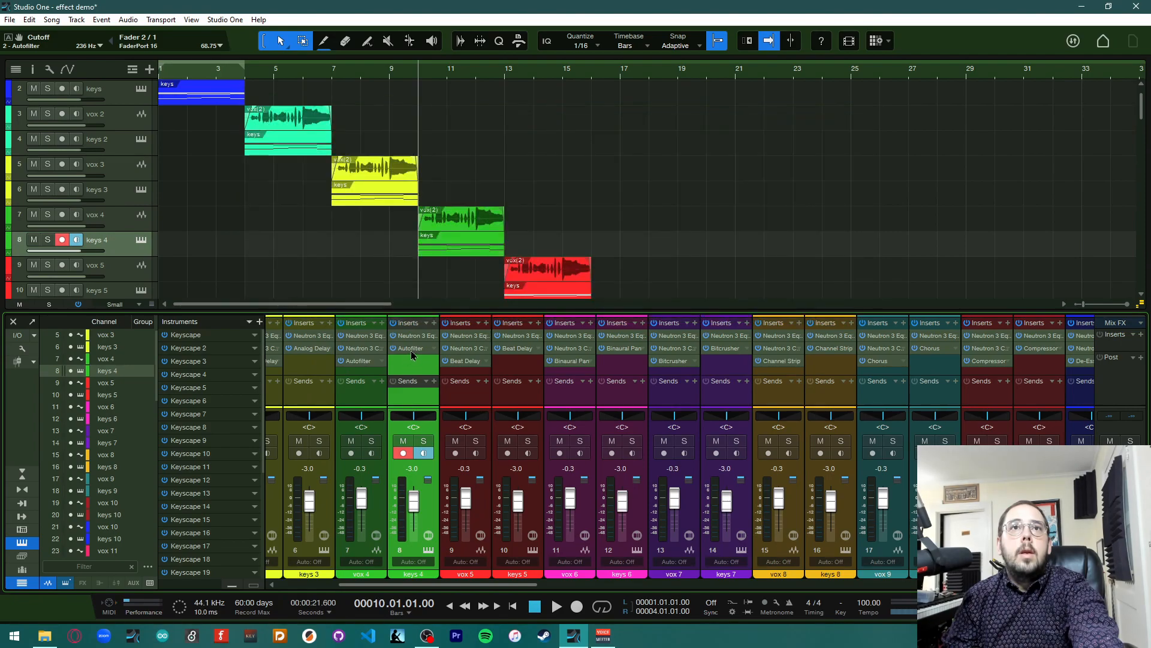
click(416, 353)
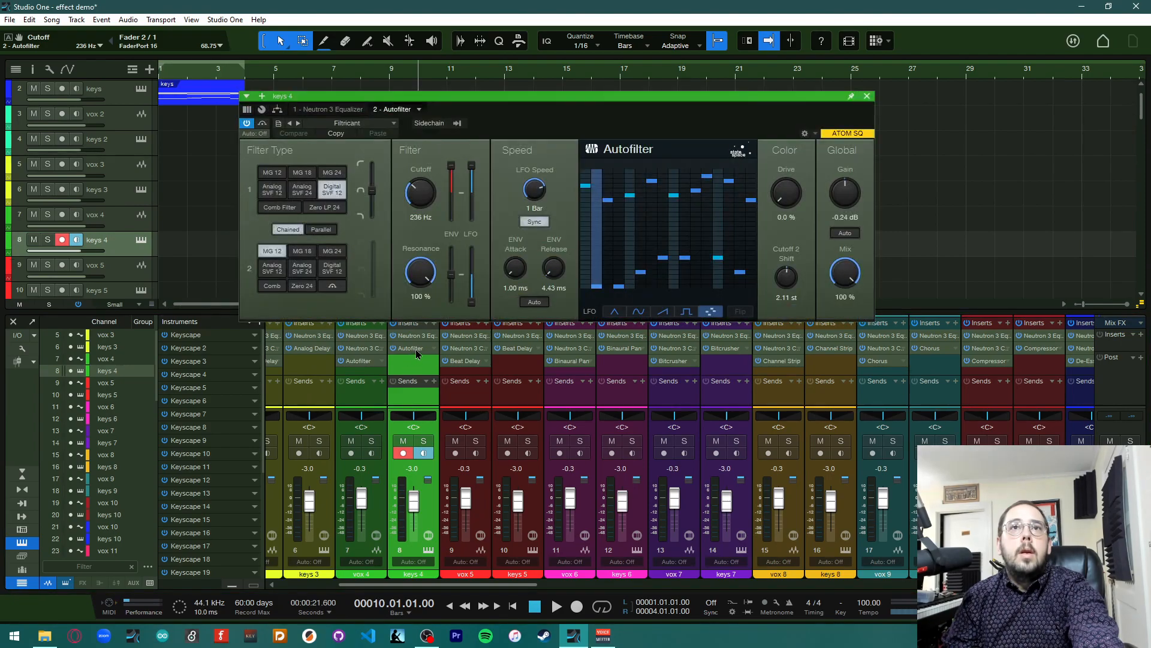
Load the Filtricant preset into the vox 4 Autofilter and close the plugin window
click(362, 360)
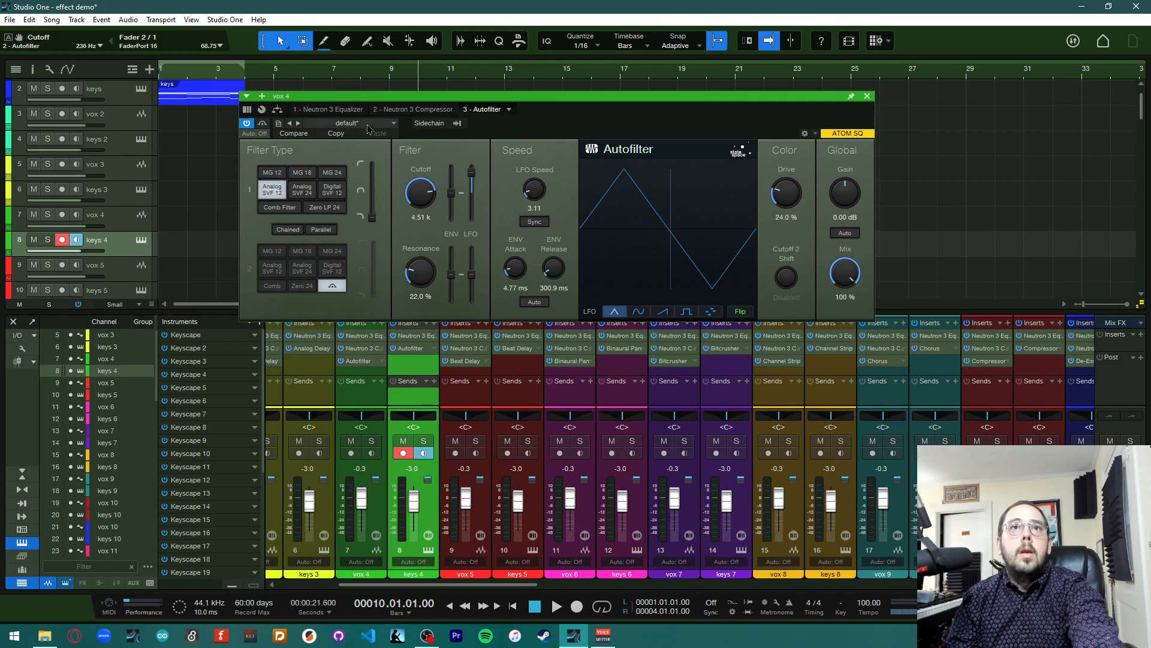
click(351, 123)
click(353, 334)
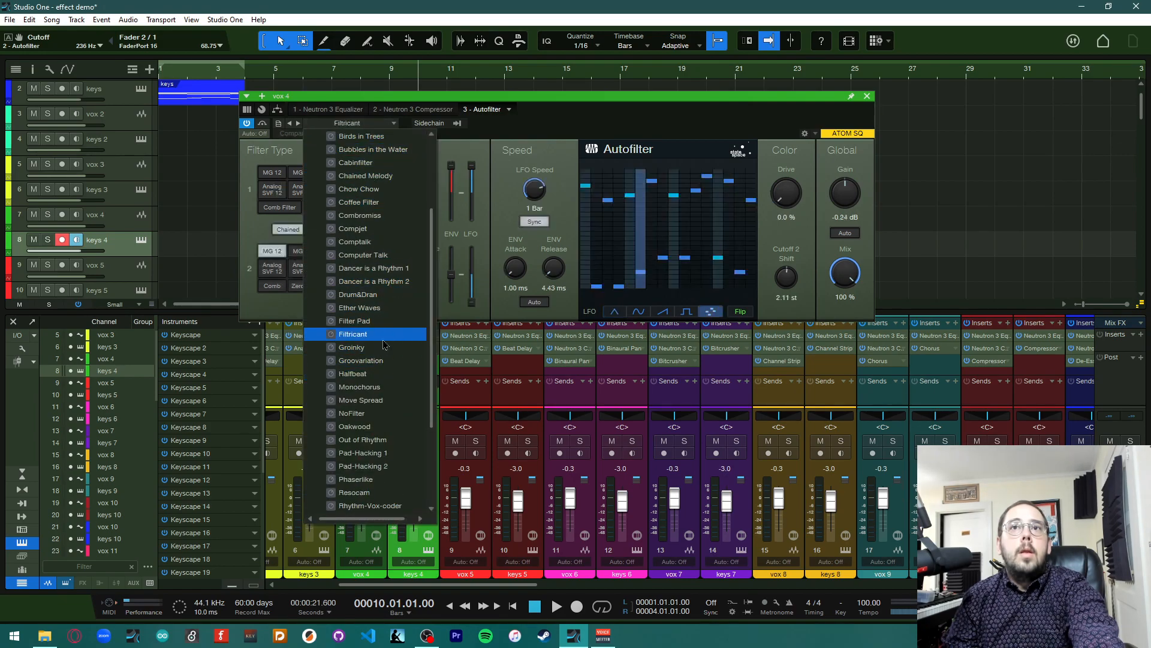
click(769, 125)
click(867, 96)
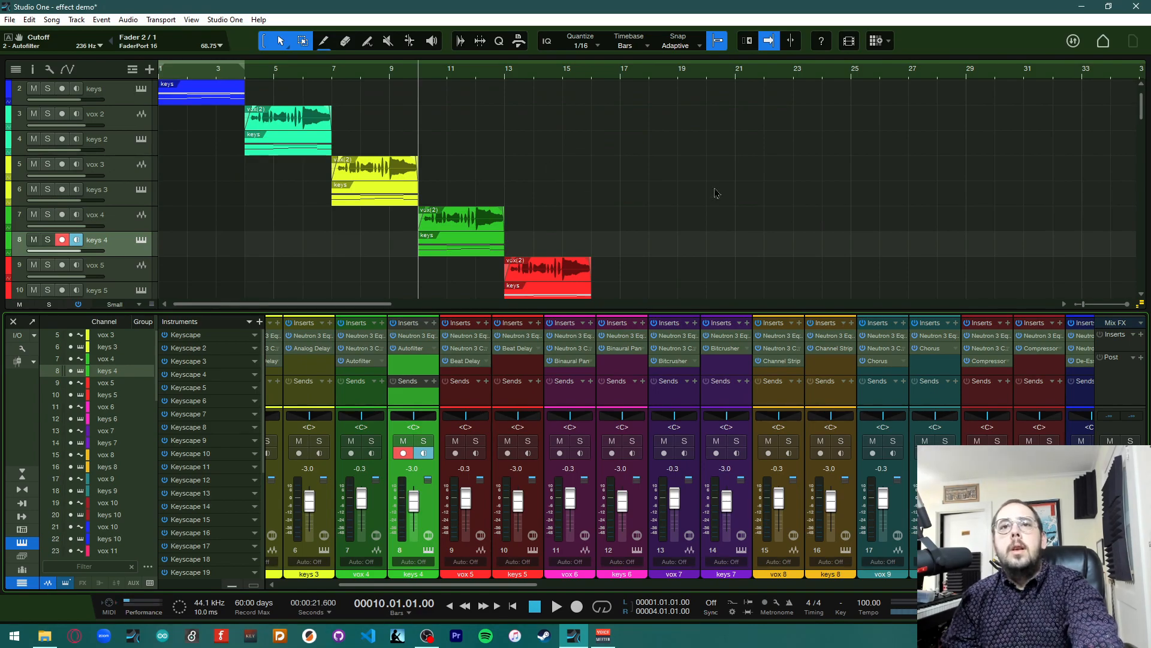
Play the song to audition the Filtricant Autofilters on vox 4 and keys 4
key(space)
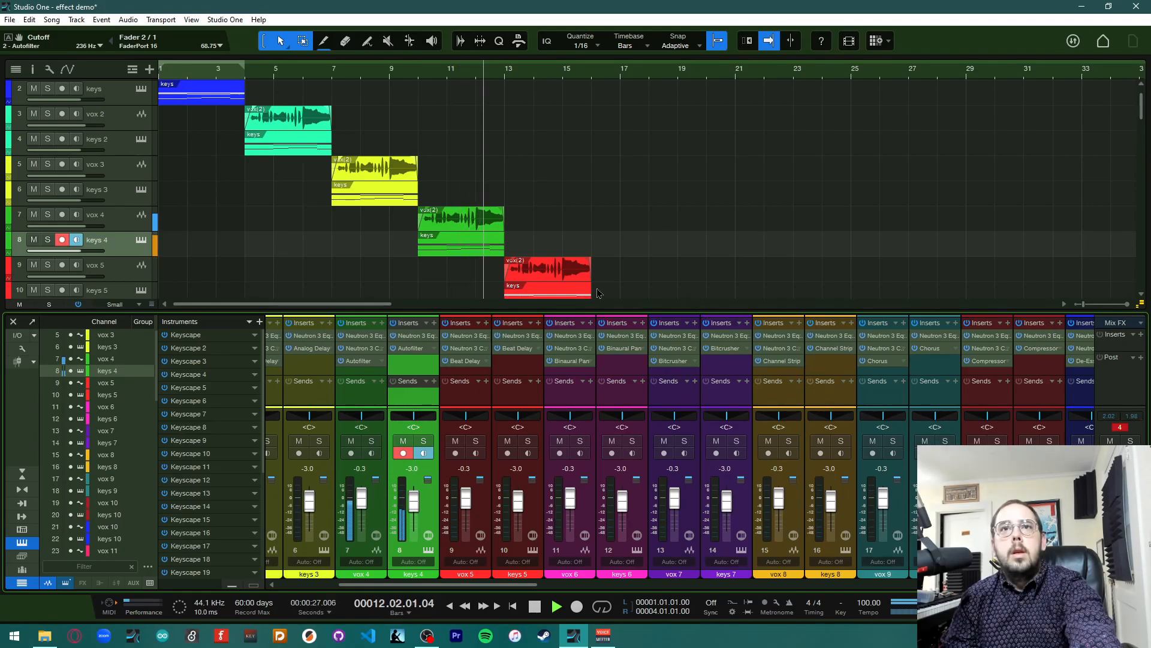
key(space)
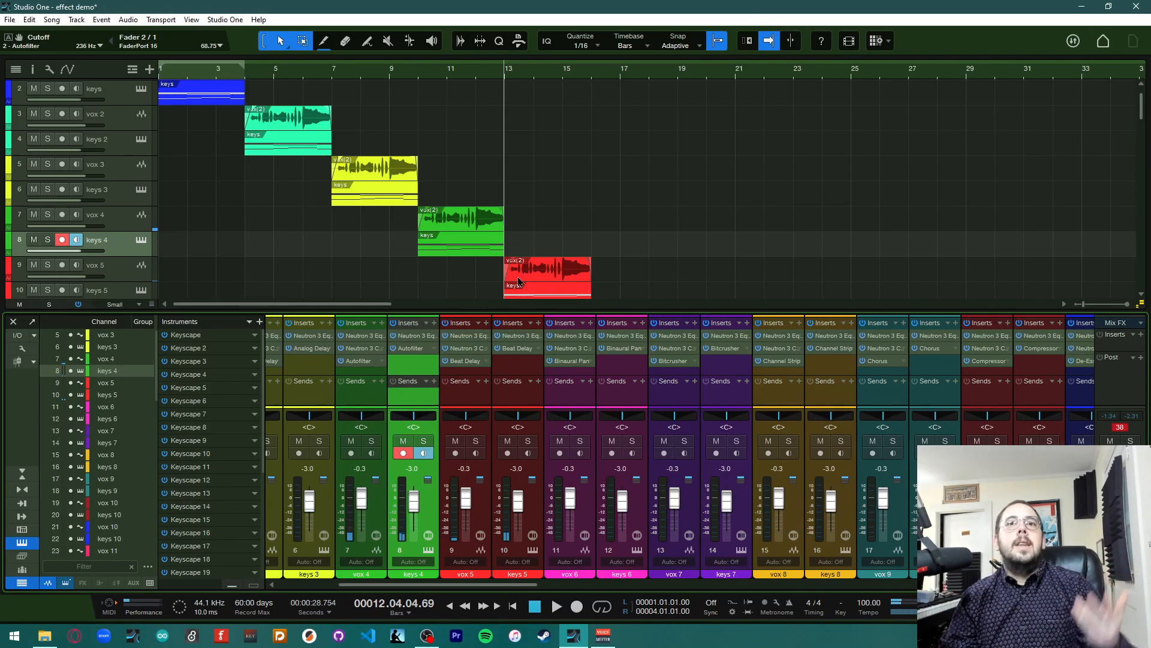
drag(508, 313, 506, 303)
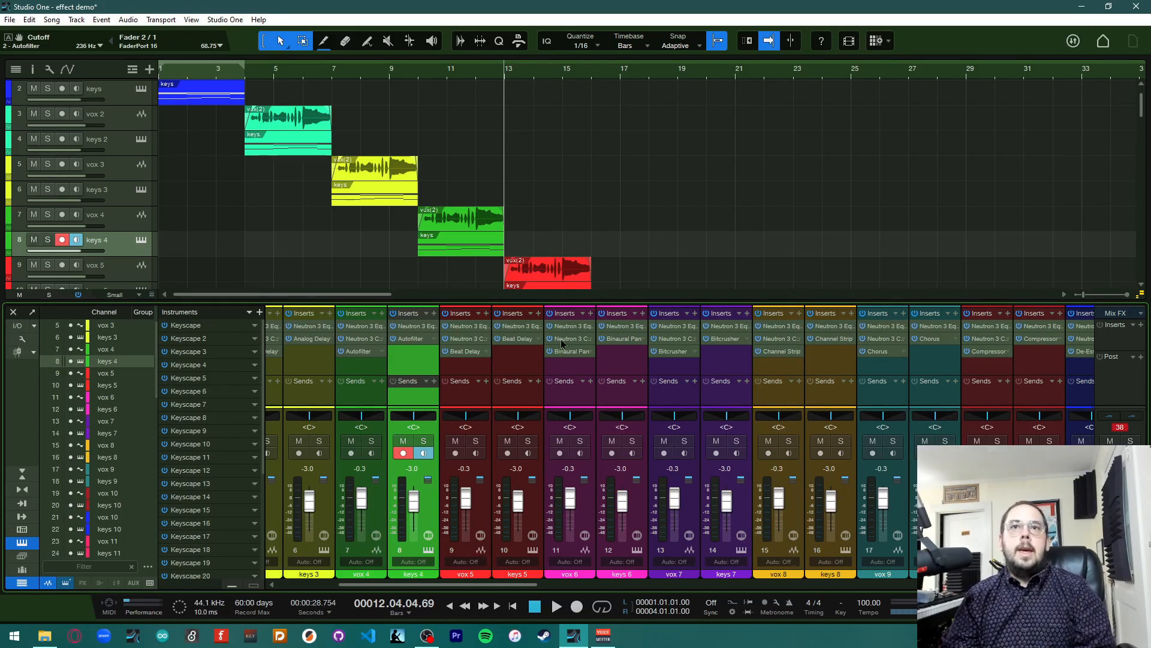
scroll(587, 243, down, 5)
scroll(587, 243, down, 1)
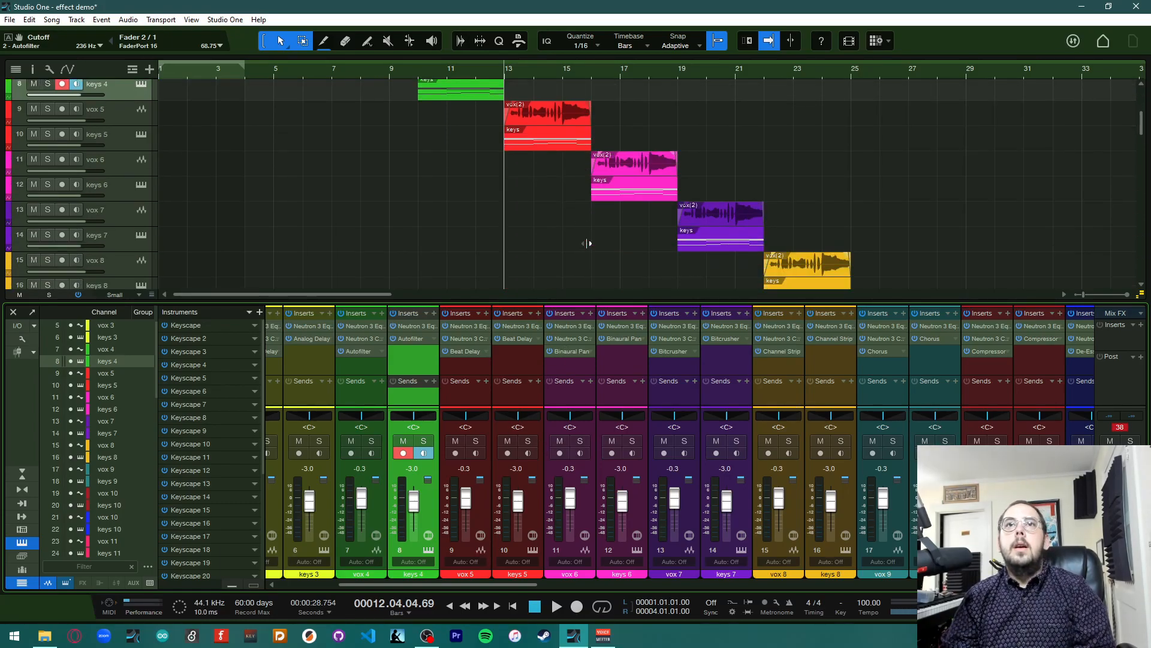
scroll(451, 290, right, 5)
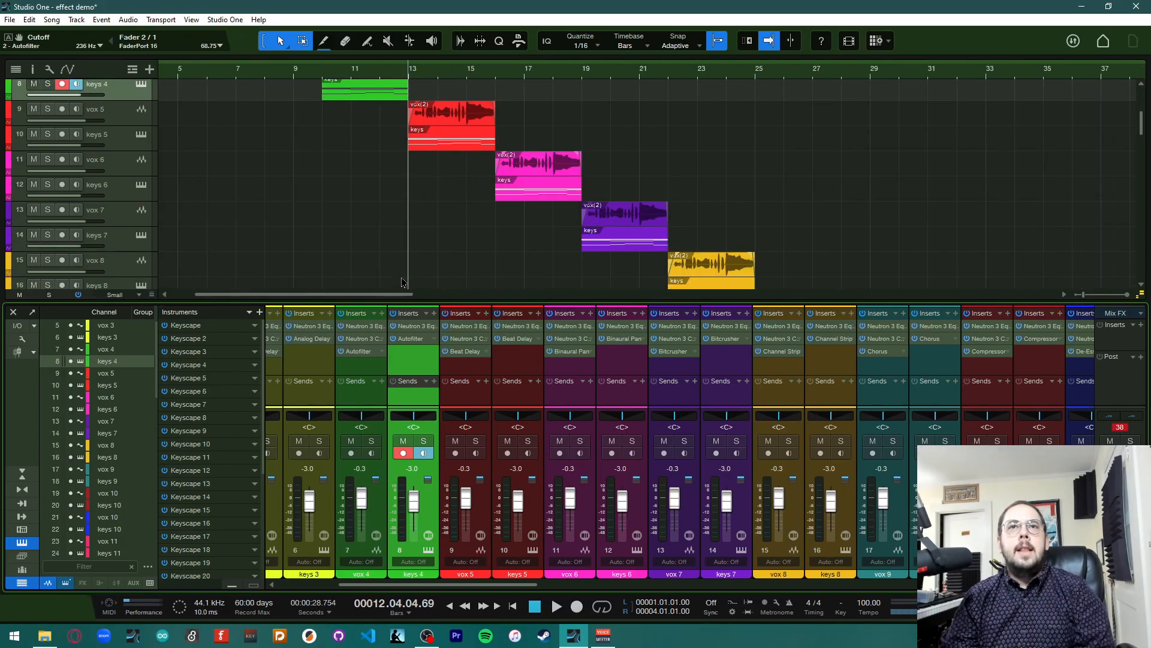
scroll(533, 261, down, 1)
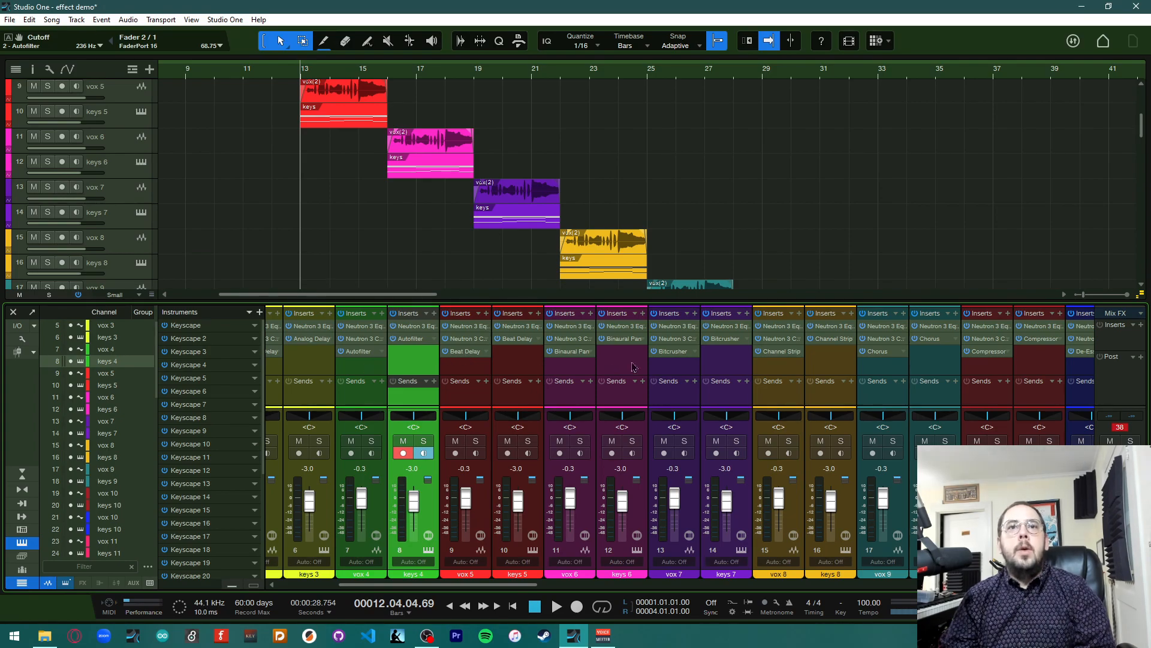
Open and inspect the Beat Delay plugins on the vox 5 and keys 5 channels
click(469, 358)
drag(517, 128, 761, 139)
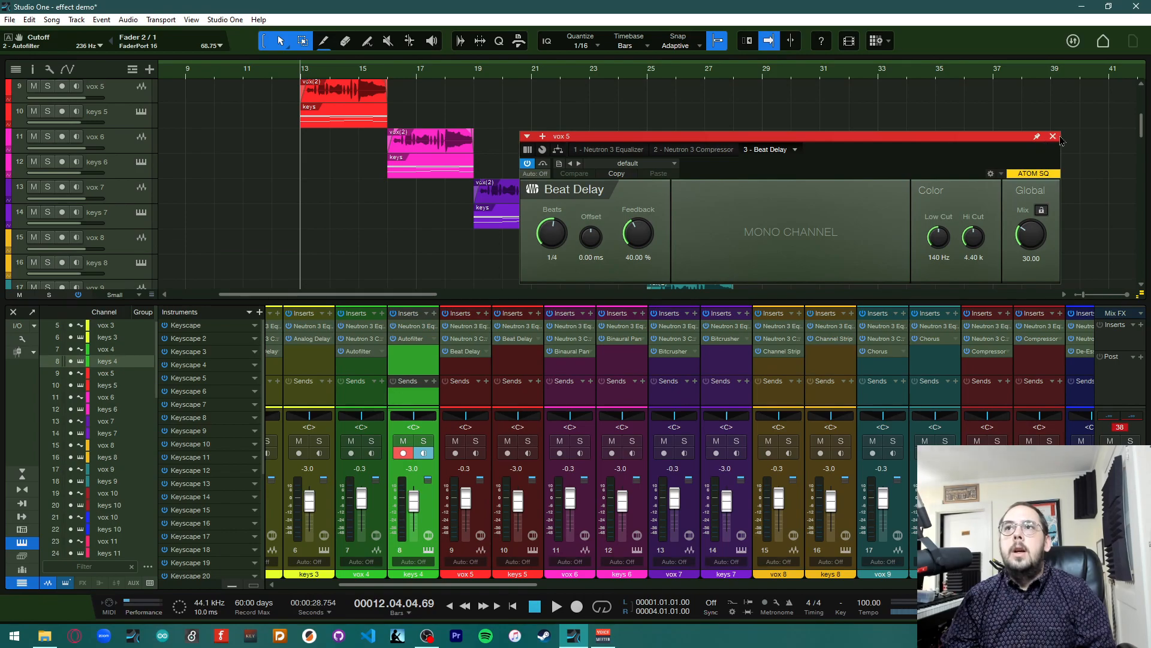
click(473, 354)
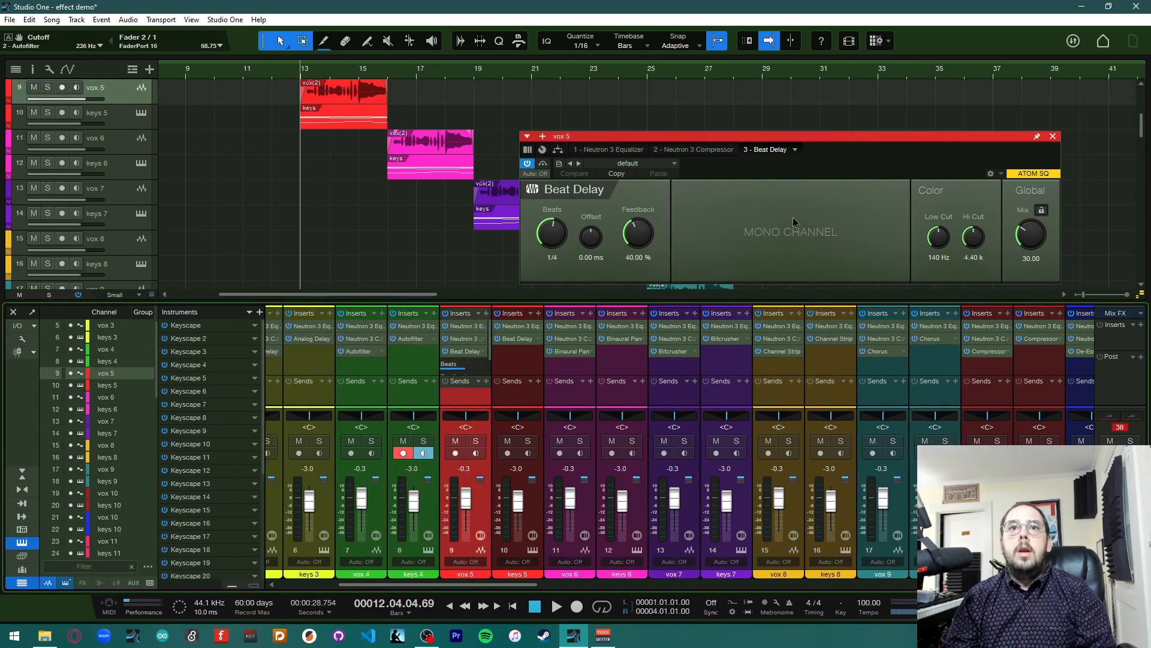
click(506, 381)
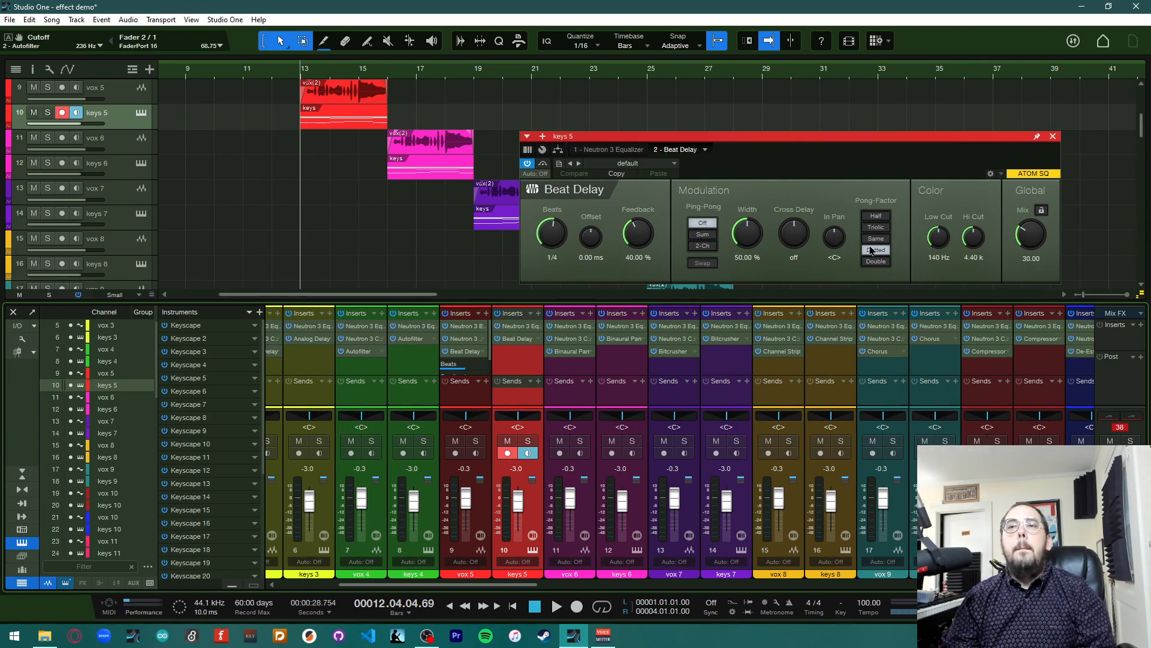
click(483, 352)
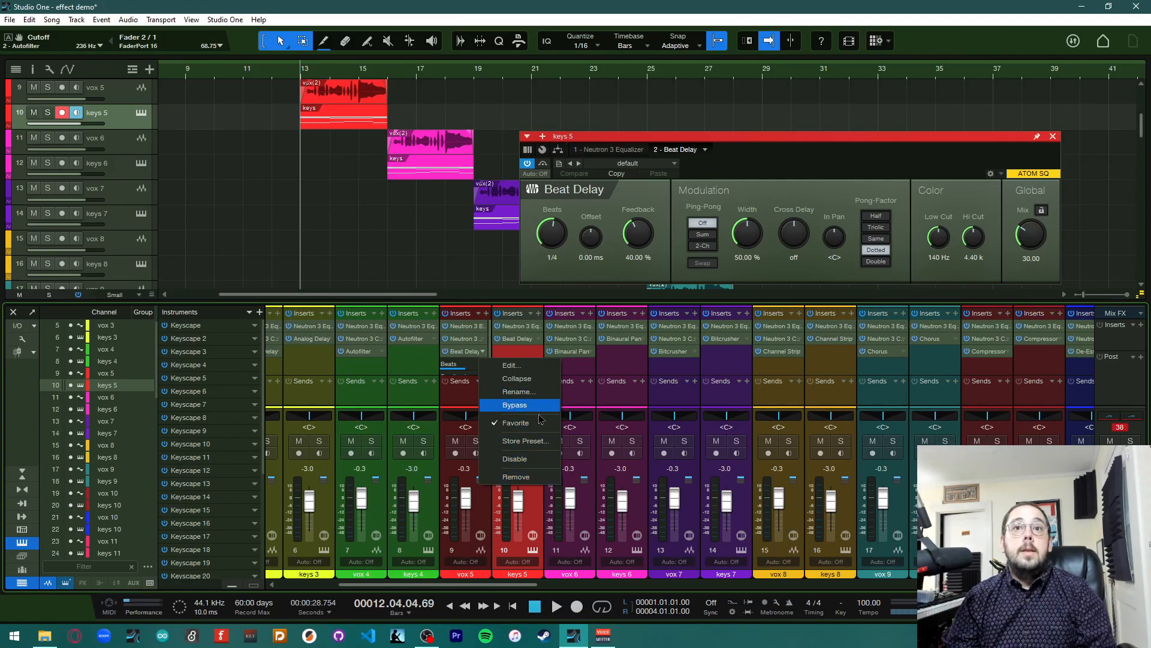
click(517, 378)
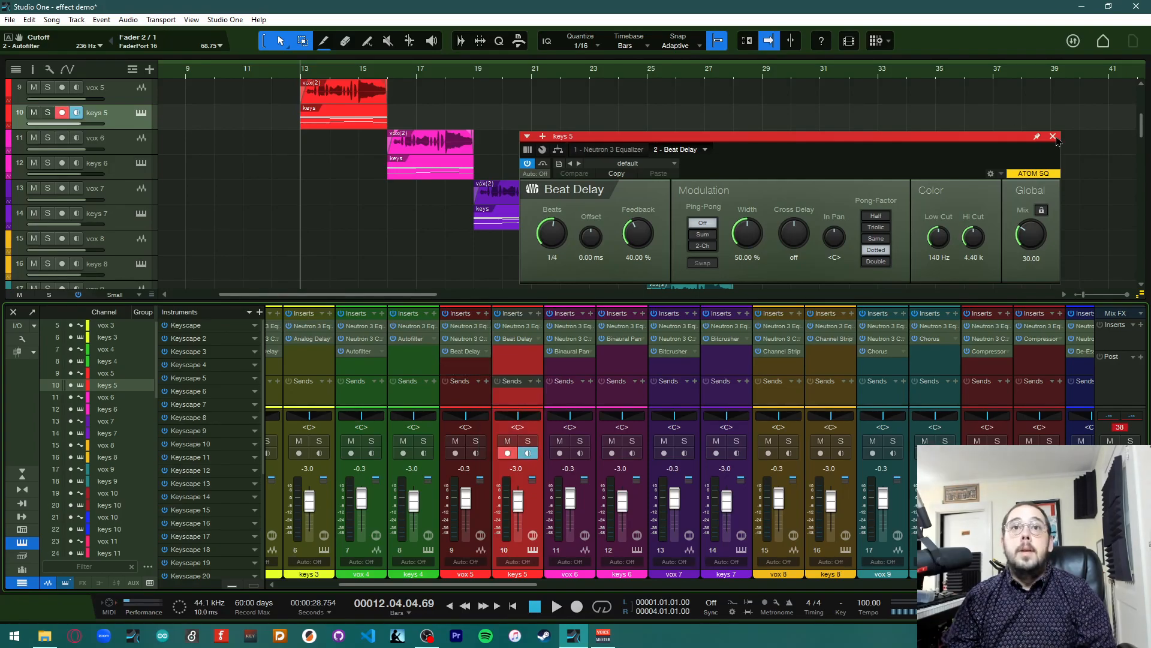
Play the song to audition the Beat Delay on vox 5 and keys 5
key(space)
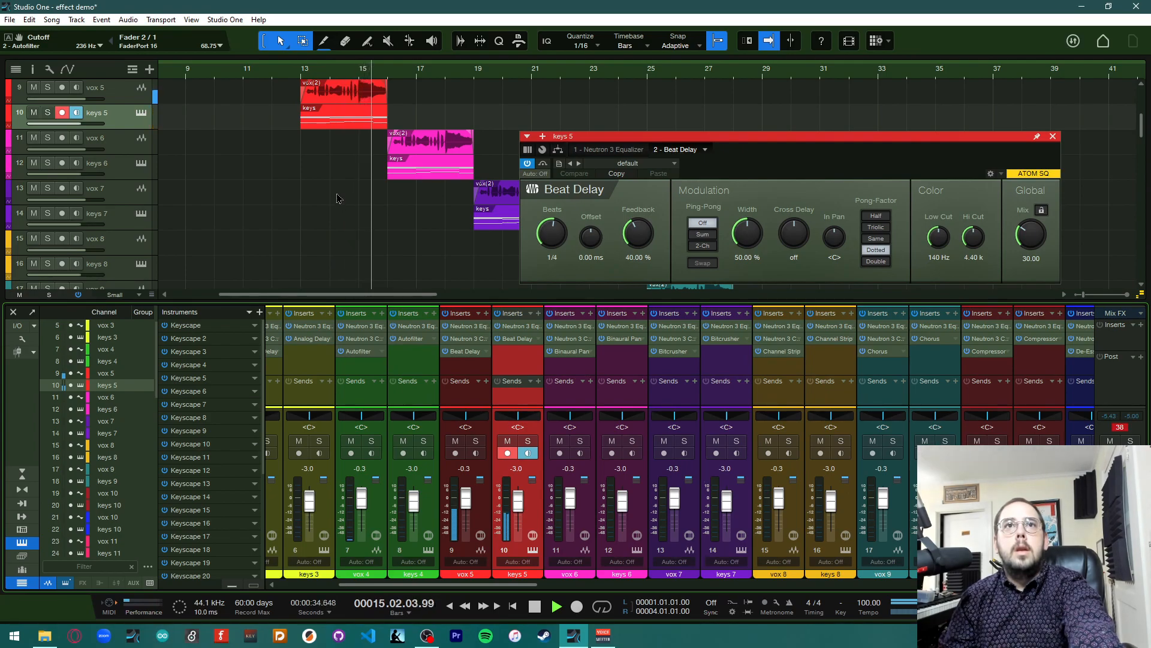
key(space)
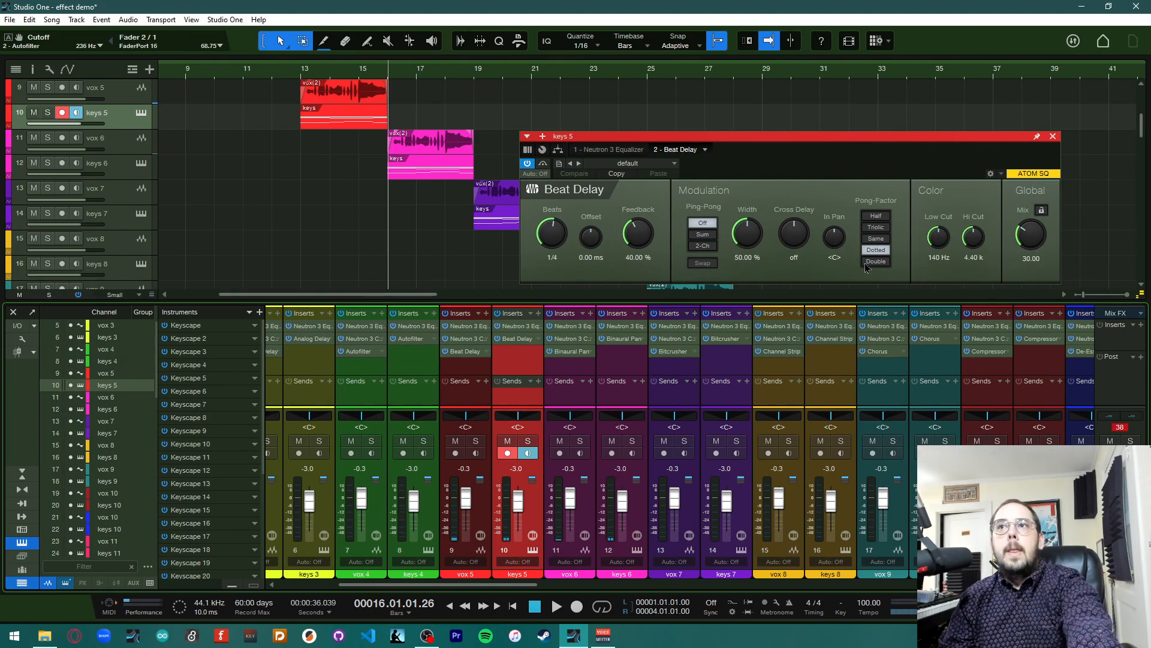
click(1120, 429)
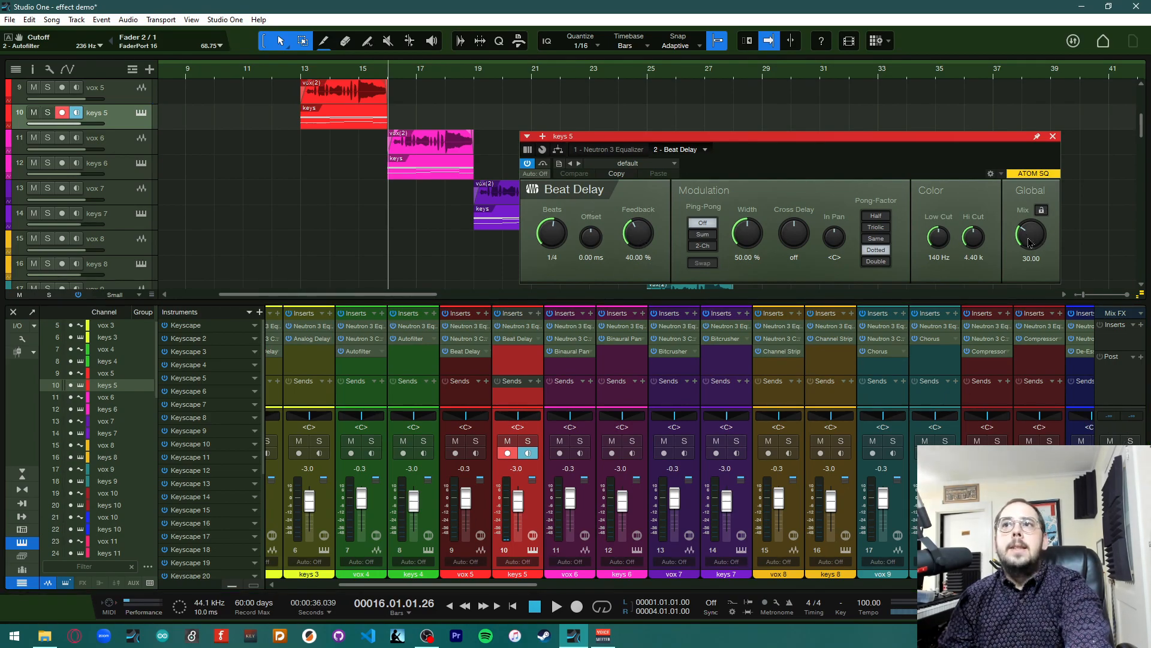
Tweak the keys 5 Beat Delay: feedback 55.50%, mix 50, width 100%, ping-pong 2-Ch, and beats 1/16
click(628, 164)
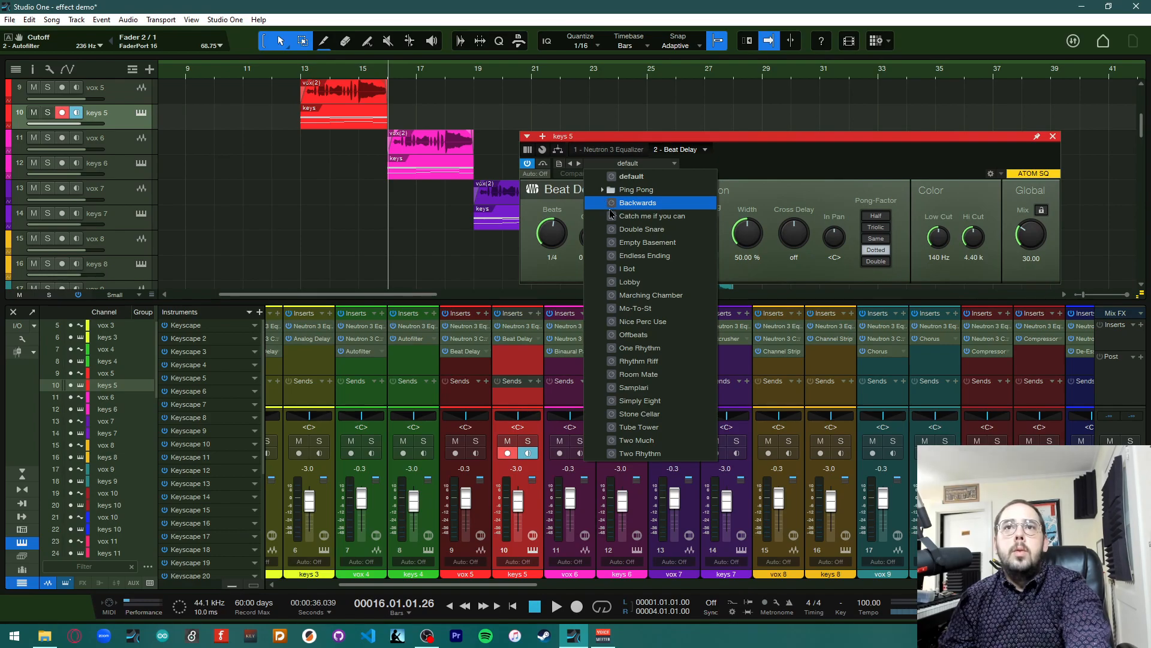
click(784, 164)
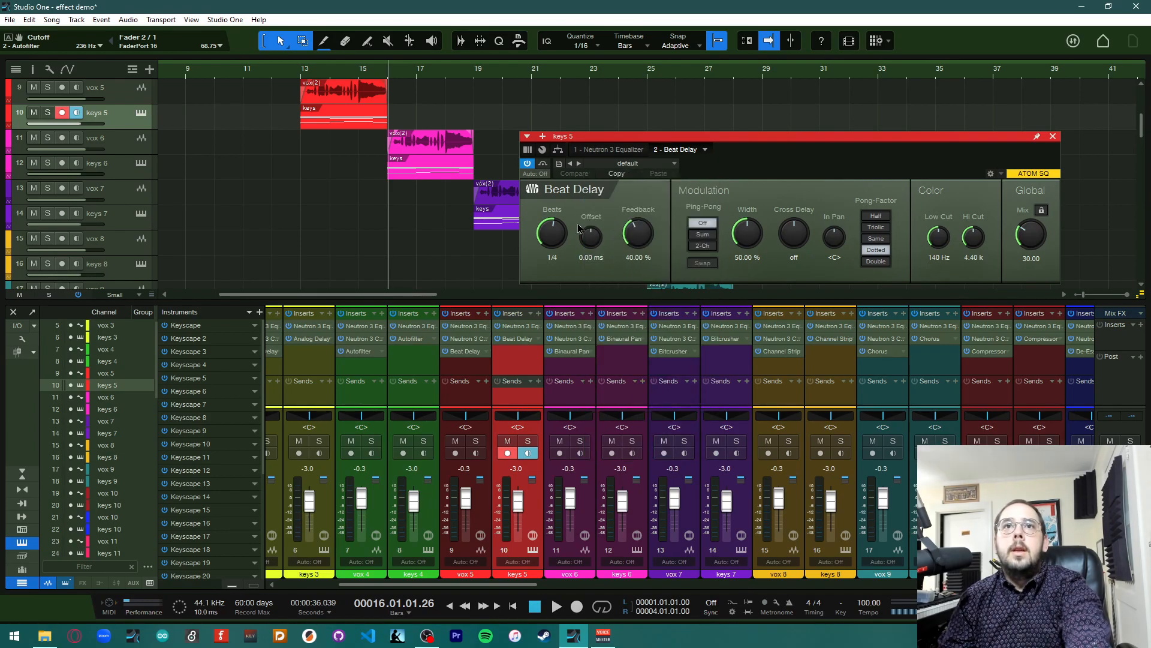
drag(631, 237, 637, 220)
drag(1033, 245, 1037, 223)
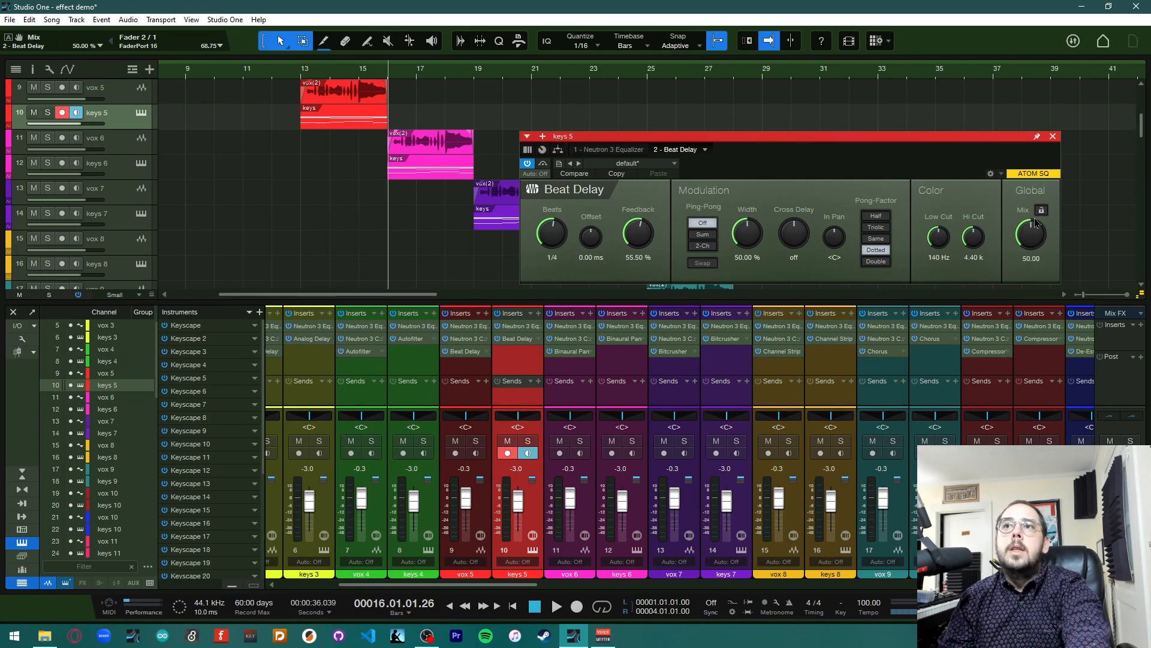
drag(746, 236, 752, 155)
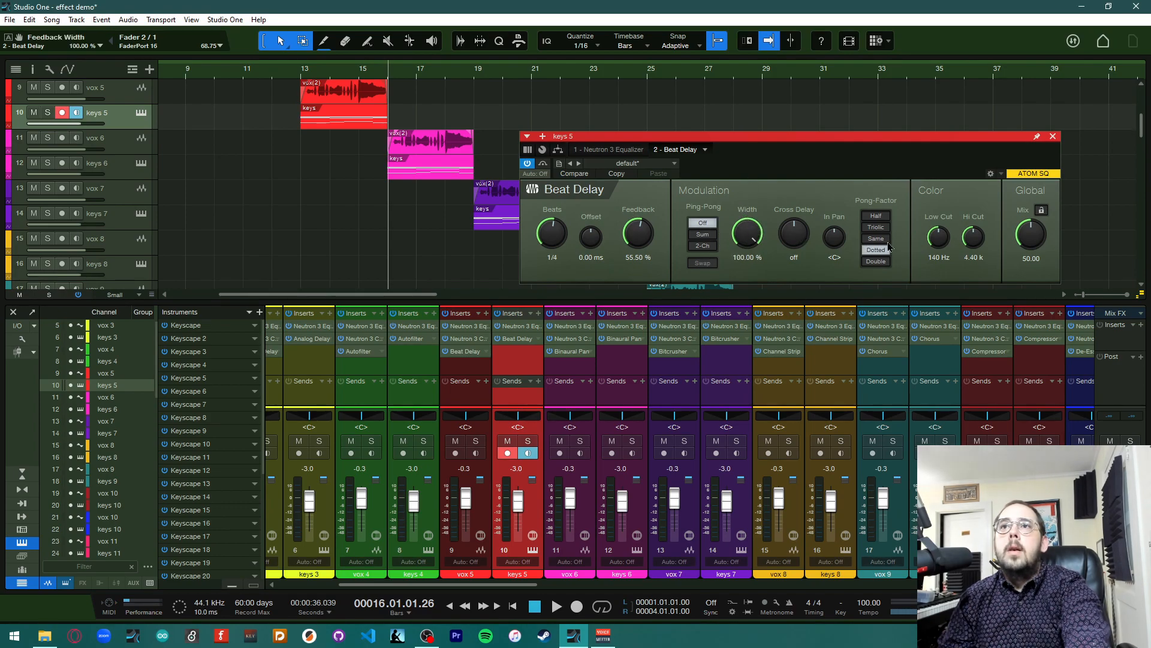
click(709, 247)
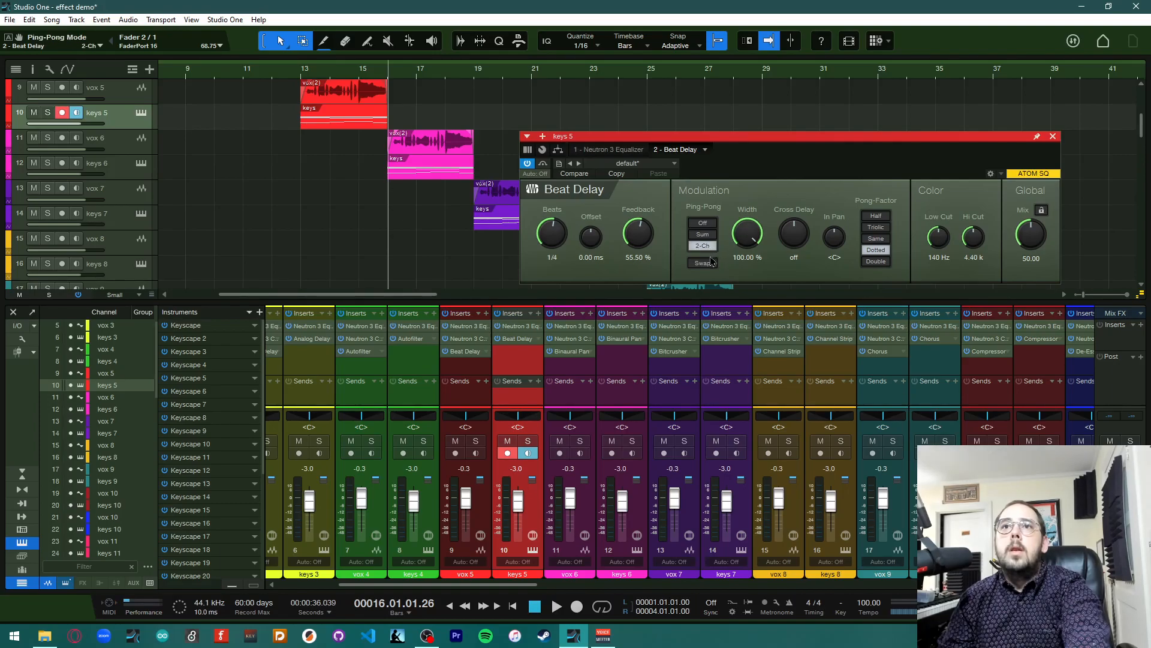
drag(555, 244, 565, 276)
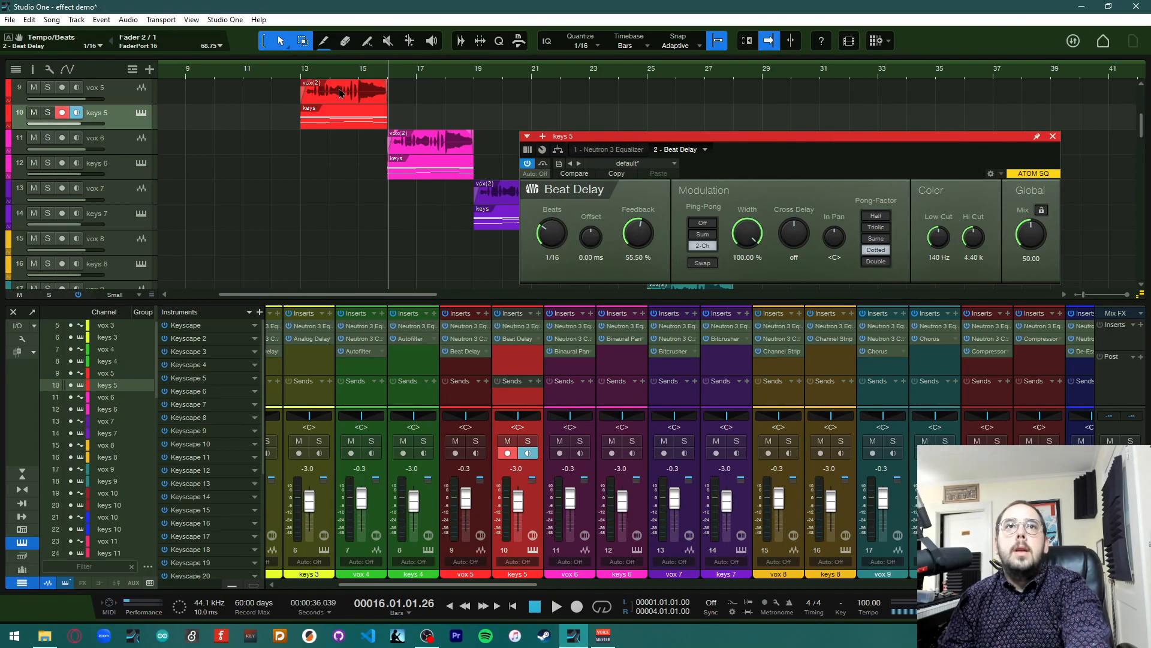
Copy the keys 5 Beat Delay onto the vox 5 channel and remove vox 5's original Beat Delay insert
drag(510, 339, 484, 358)
click(485, 354)
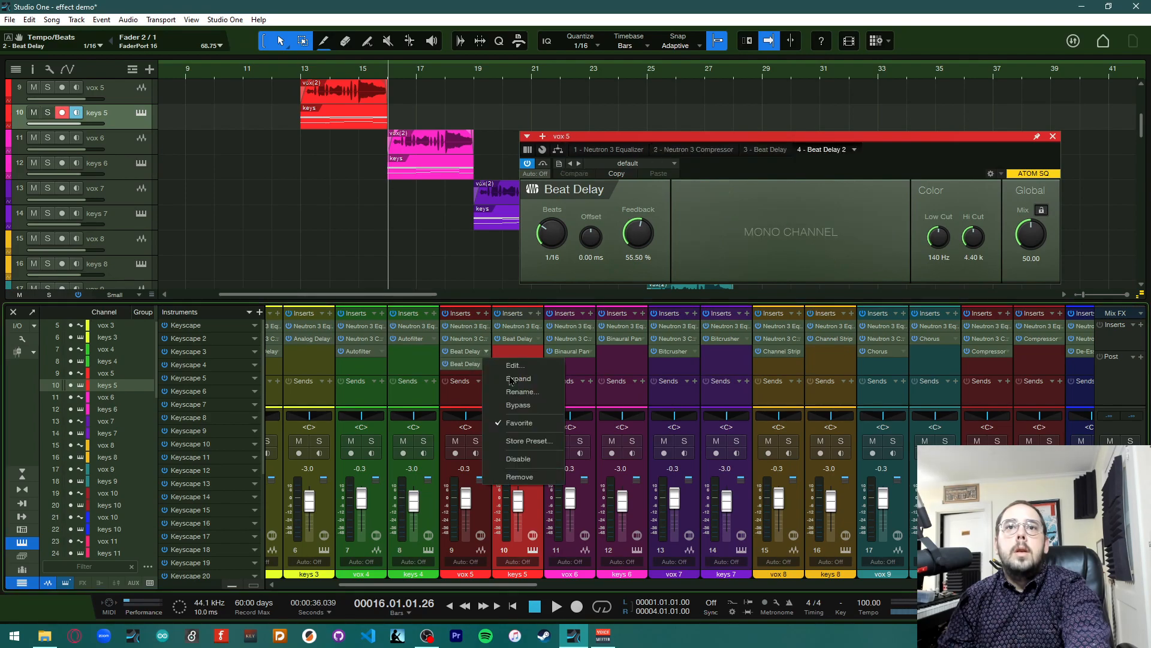
click(517, 479)
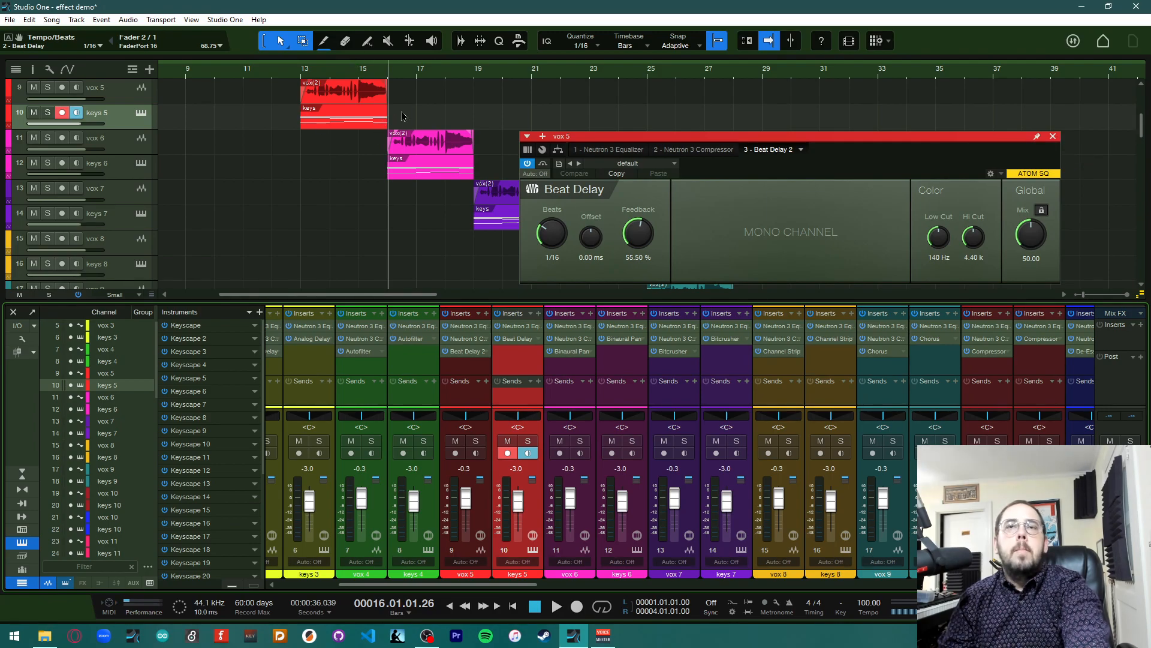
Close the plugin window and play from bar 13 to audition the updated Beat Delays
click(1053, 137)
click(301, 73)
key(space)
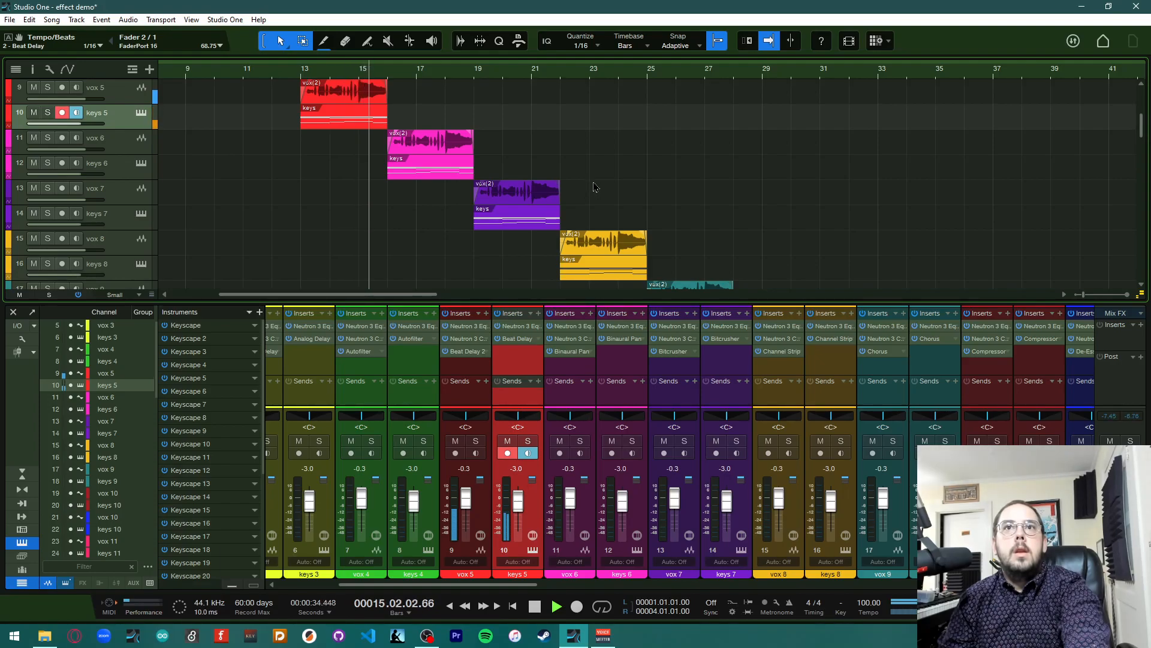
key(space)
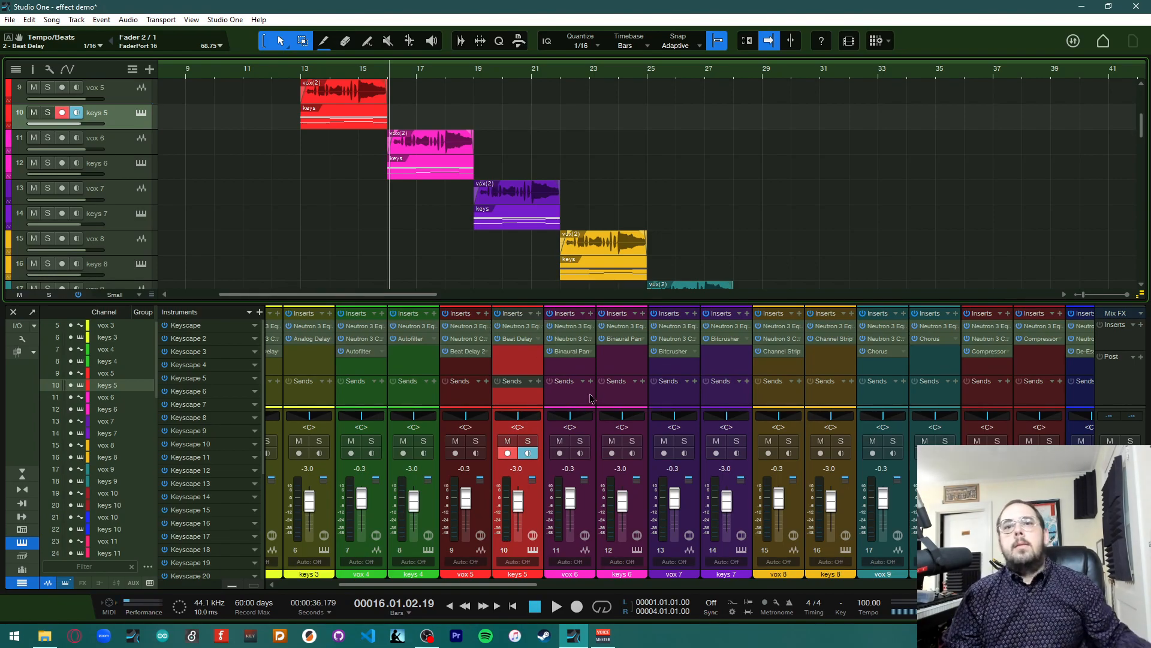
Open the Binaural Pan on vox 6 and keys 6 and browse its preset list
click(571, 368)
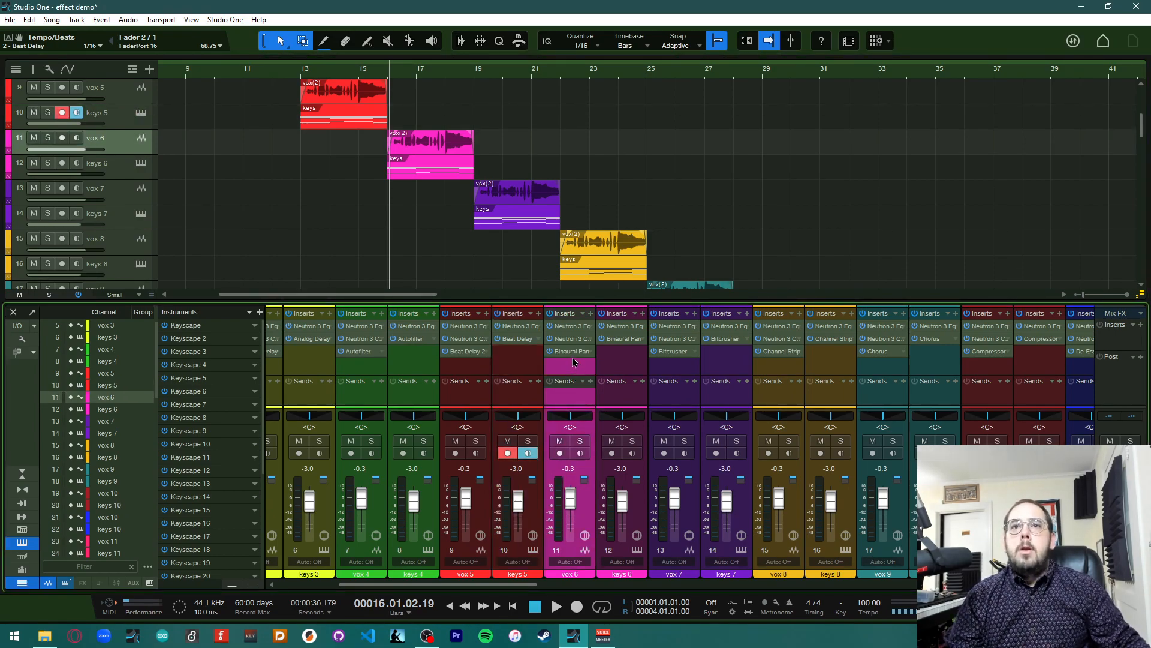
click(566, 352)
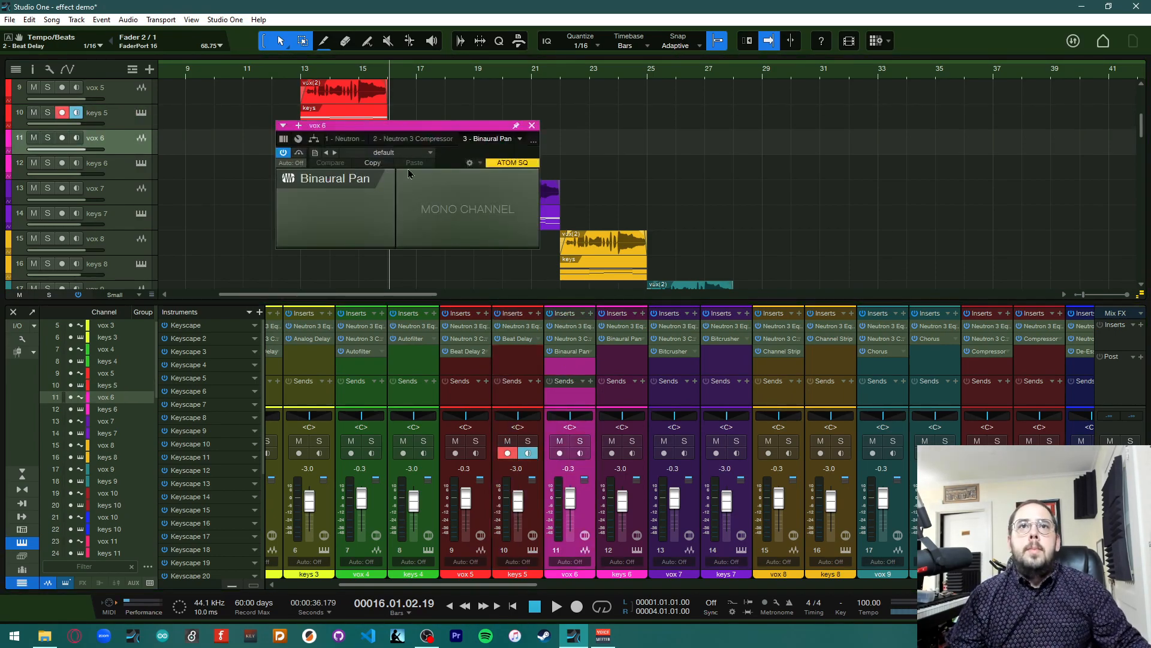
drag(454, 127, 948, 156)
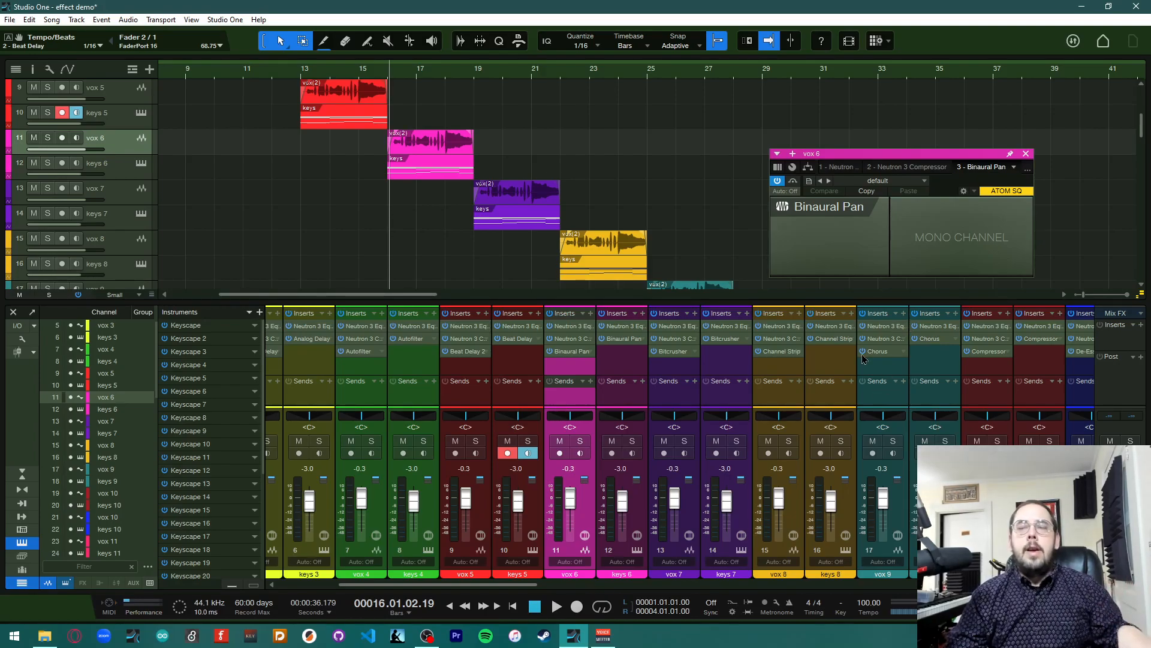
click(925, 181)
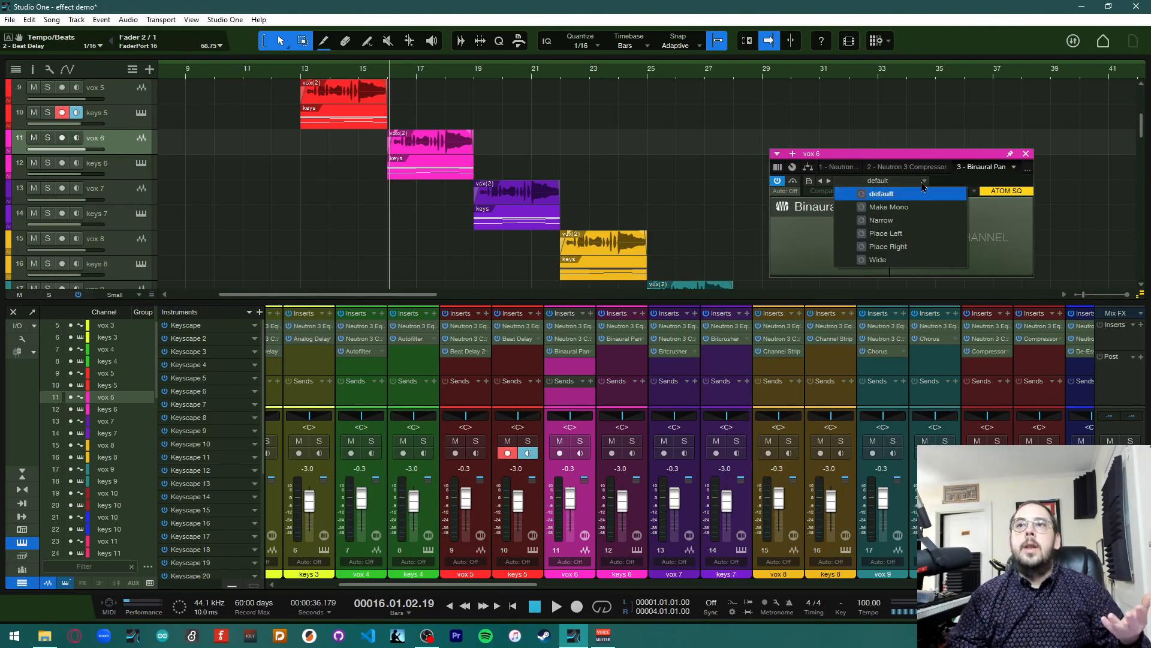
click(906, 184)
click(440, 170)
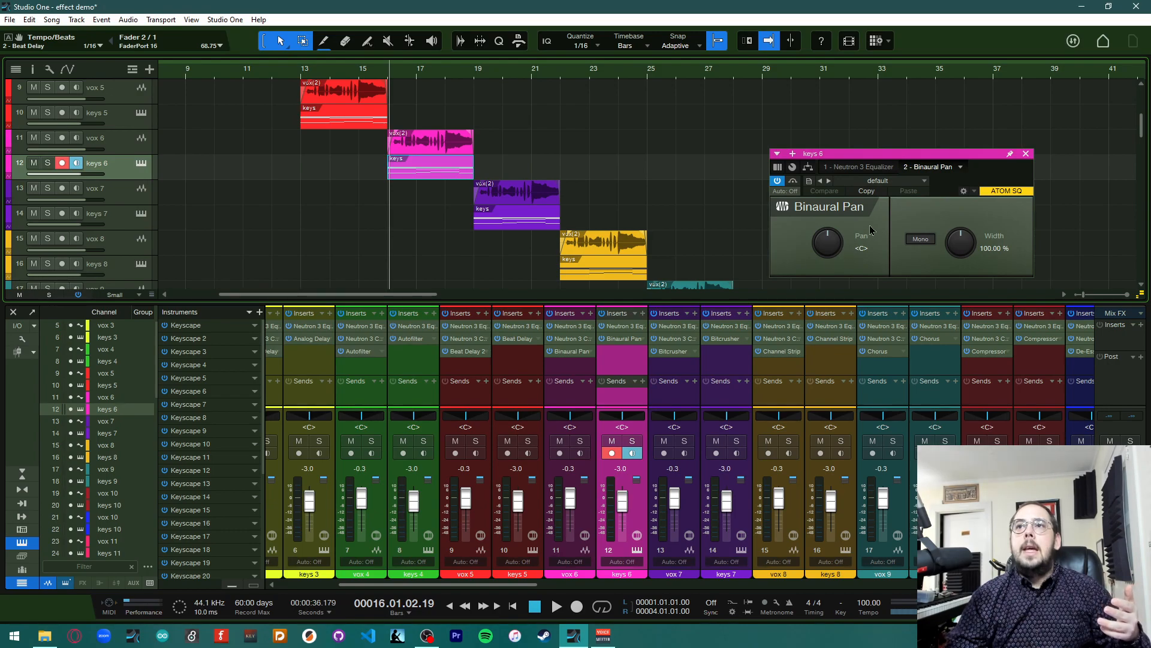
click(914, 181)
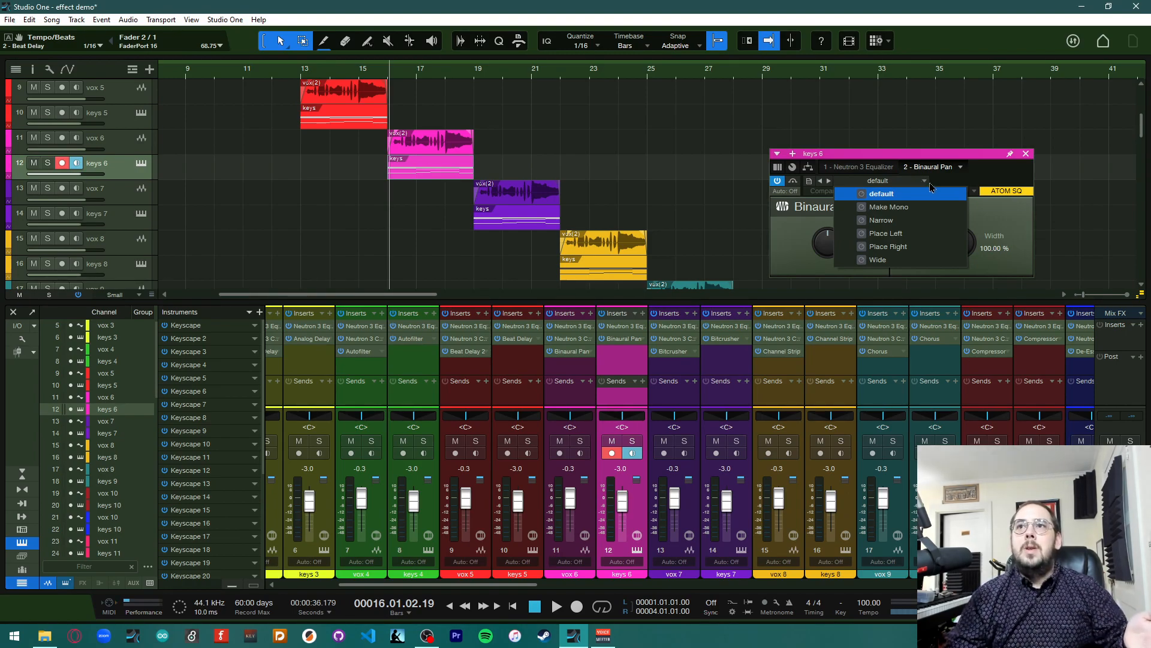
click(924, 181)
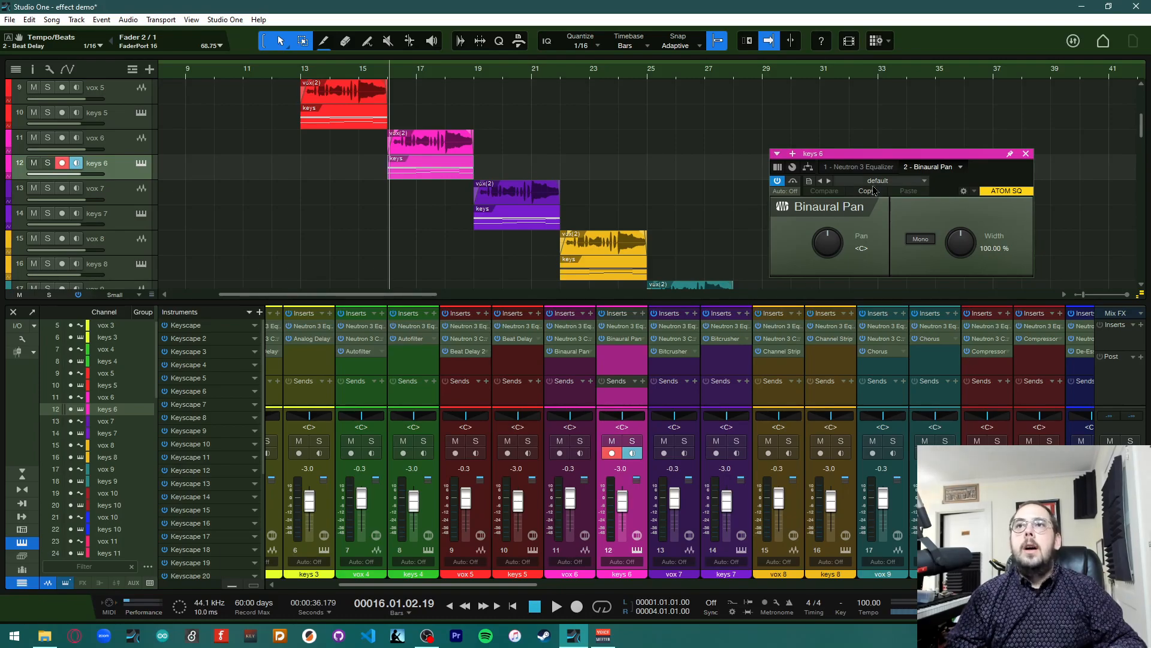
Play the song briefly to audition the Binaural Pan, then return to bar 16
key(space)
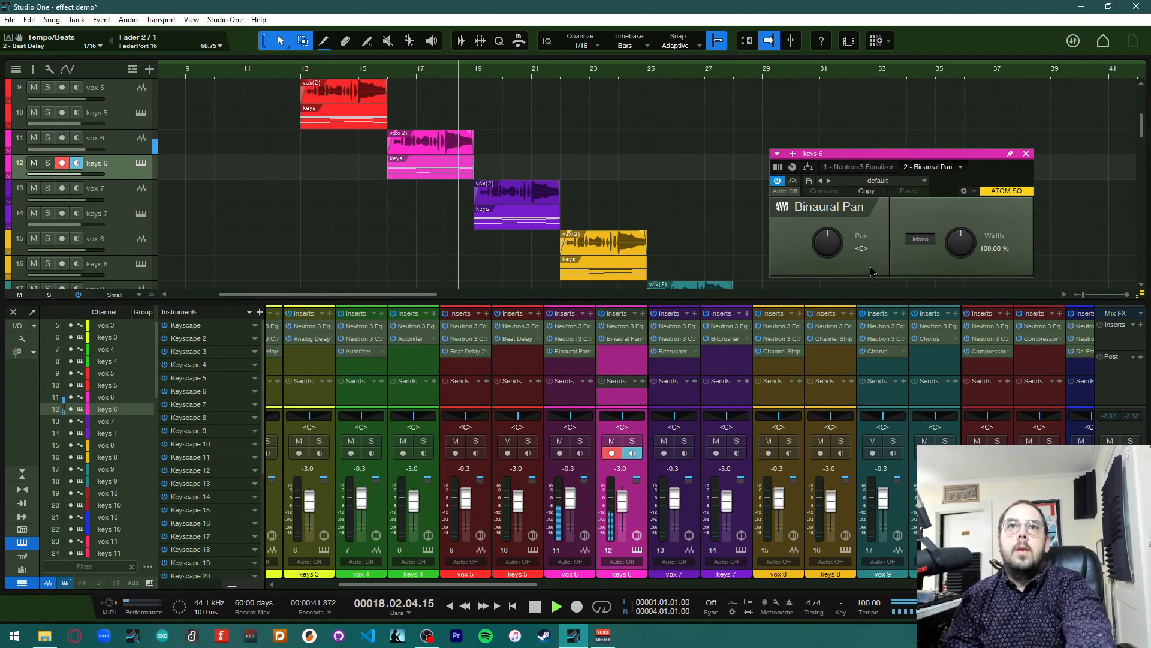
key(space)
click(389, 74)
Load the Wide preset into the keys 6 Binaural Pan and set its width to 200%
click(901, 183)
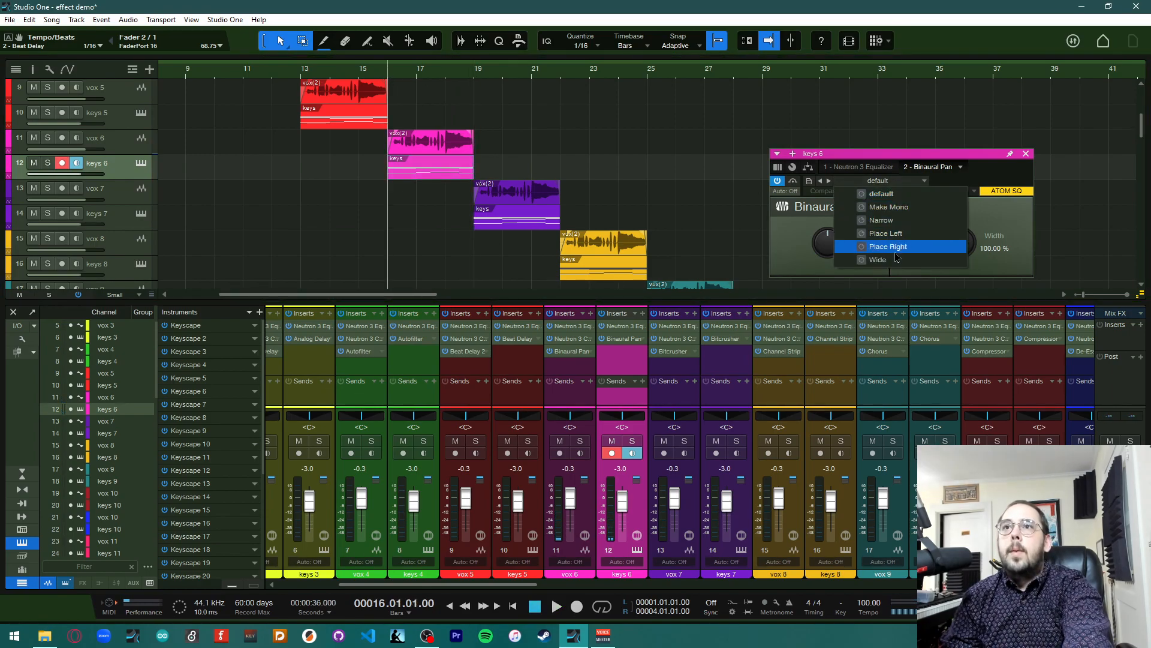
click(994, 228)
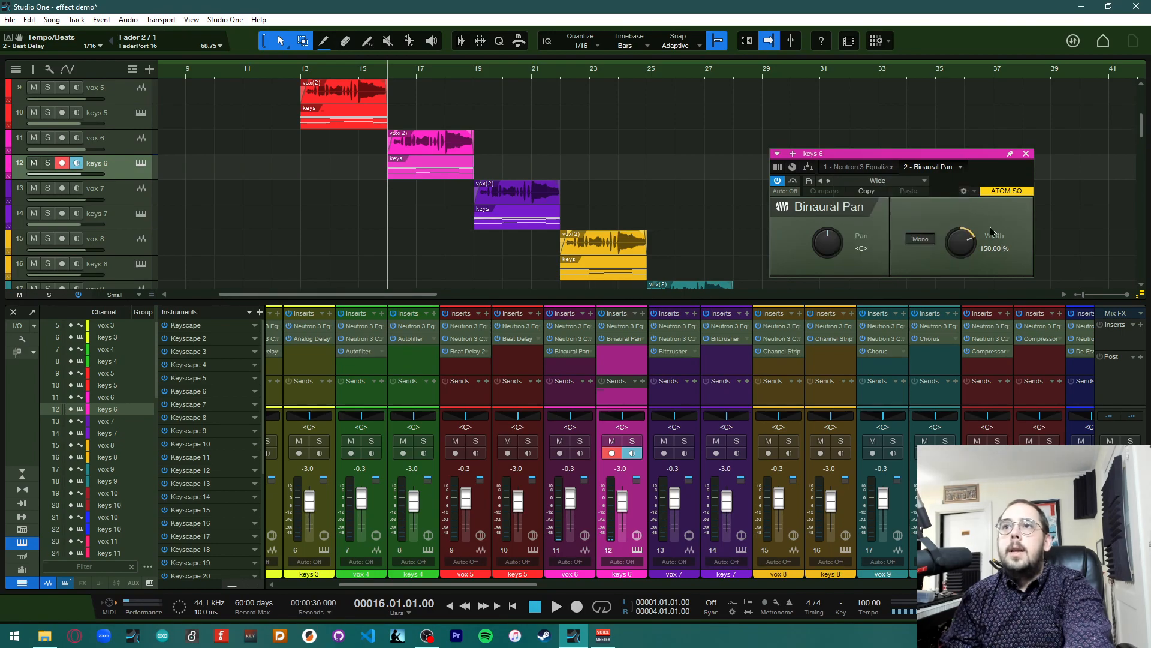
drag(960, 244, 960, 199)
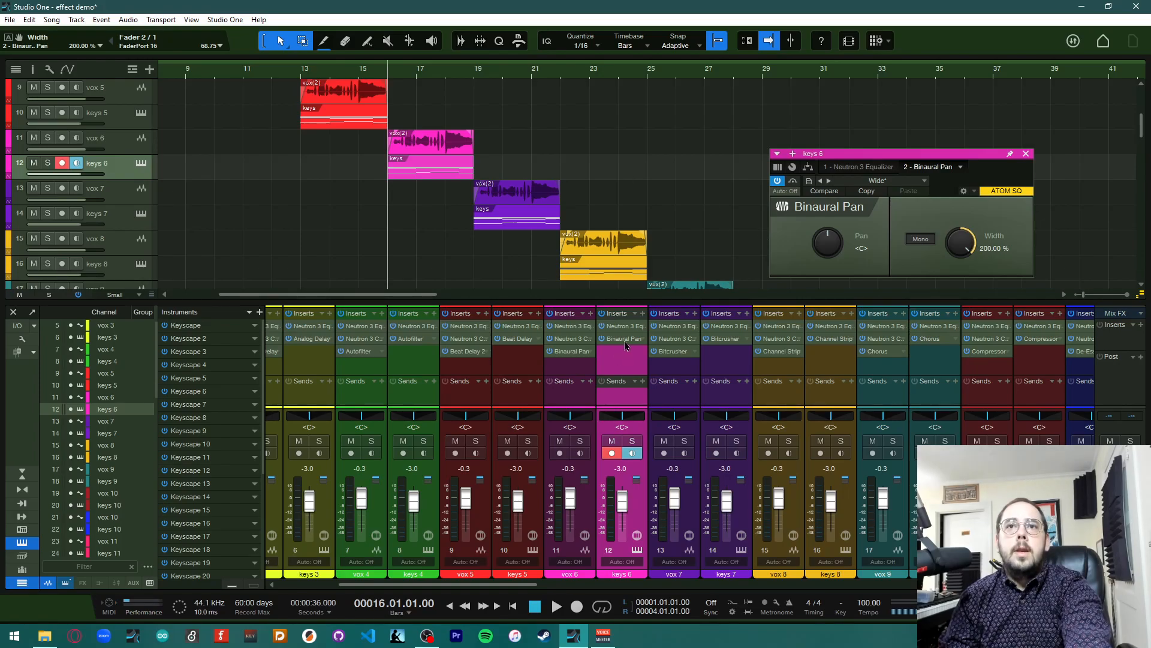
Copy the keys 6 Binaural Pan onto vox 6 and remove the Binaural Pan inserts from vox 6
drag(626, 346, 581, 358)
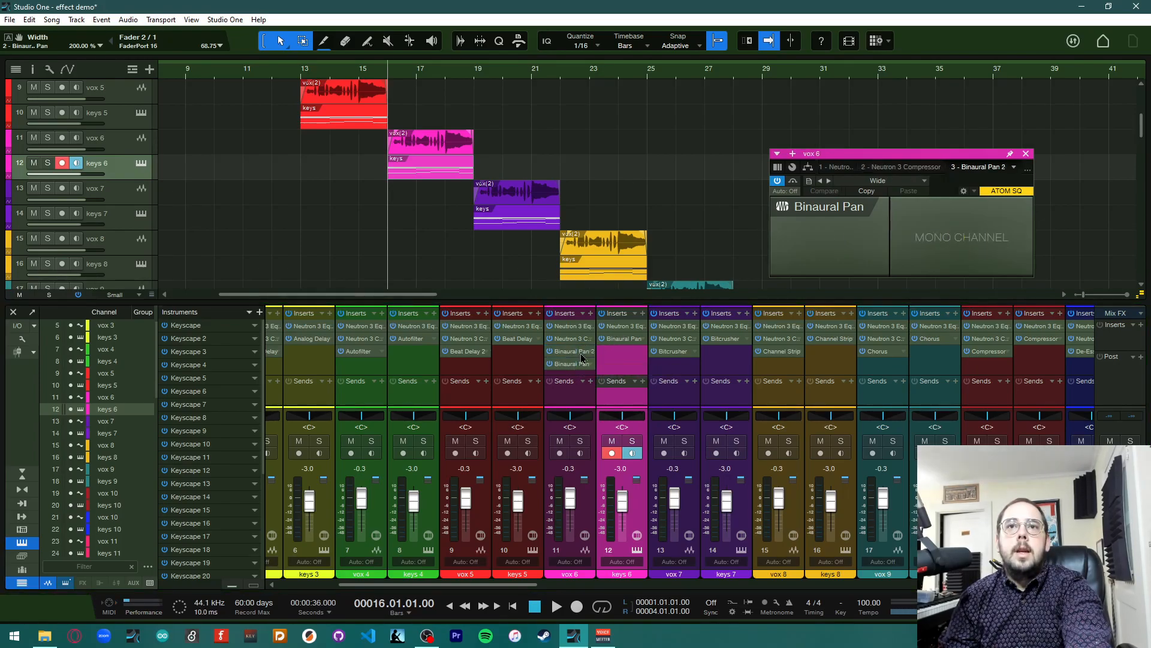
right_click(594, 364)
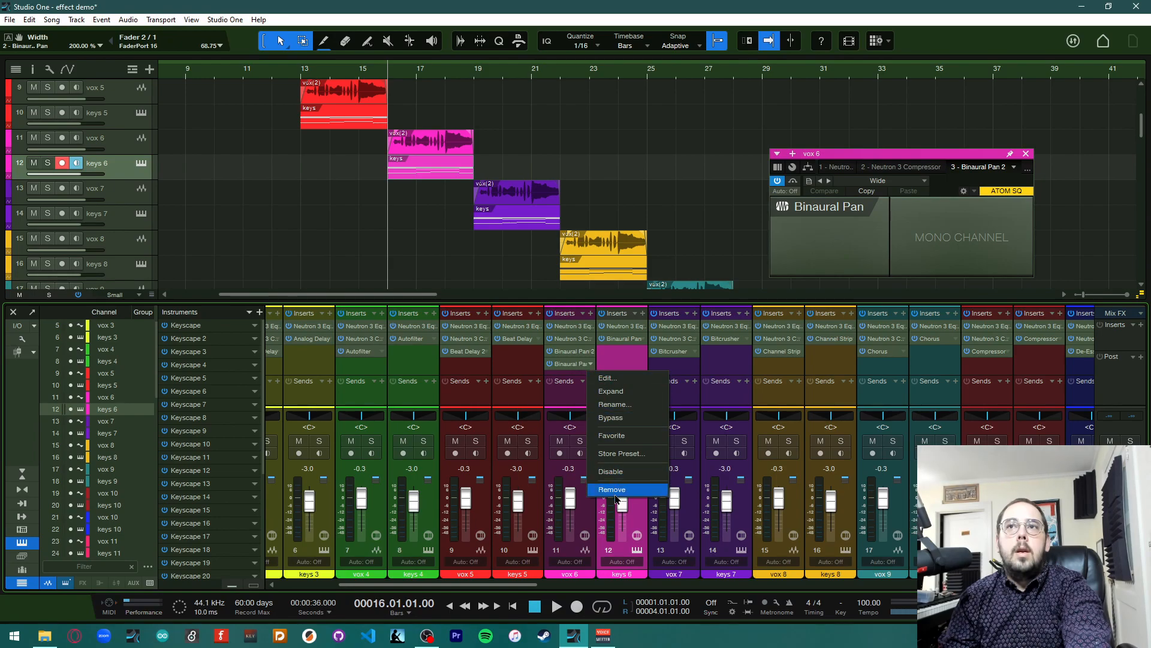
click(606, 488)
click(569, 359)
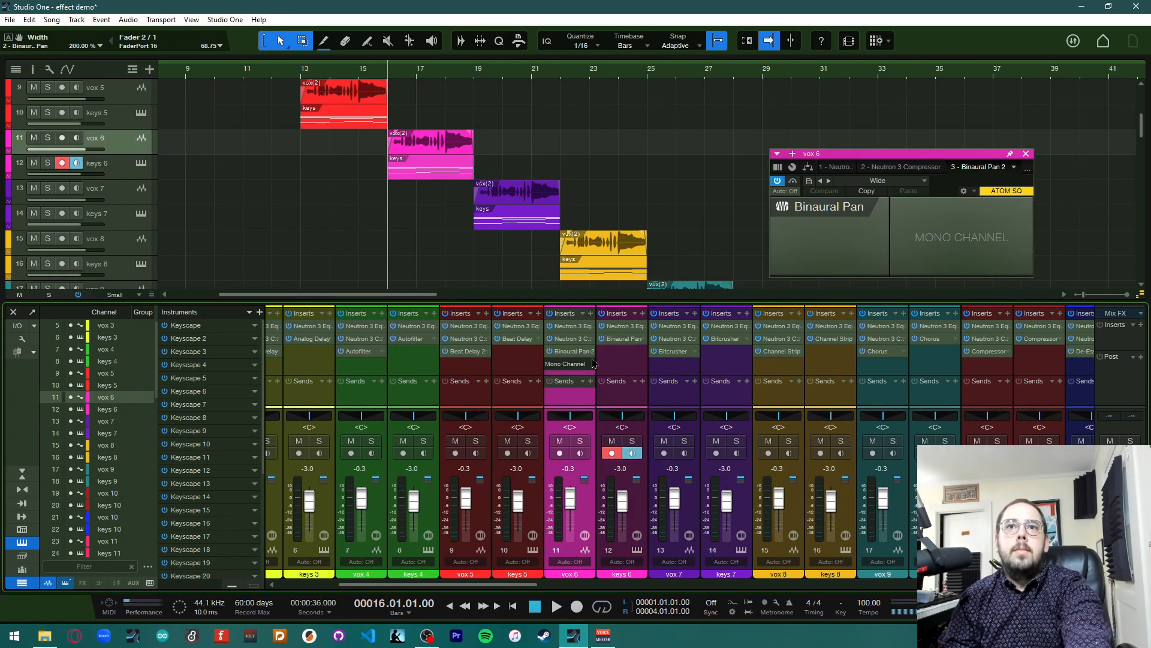
click(591, 351)
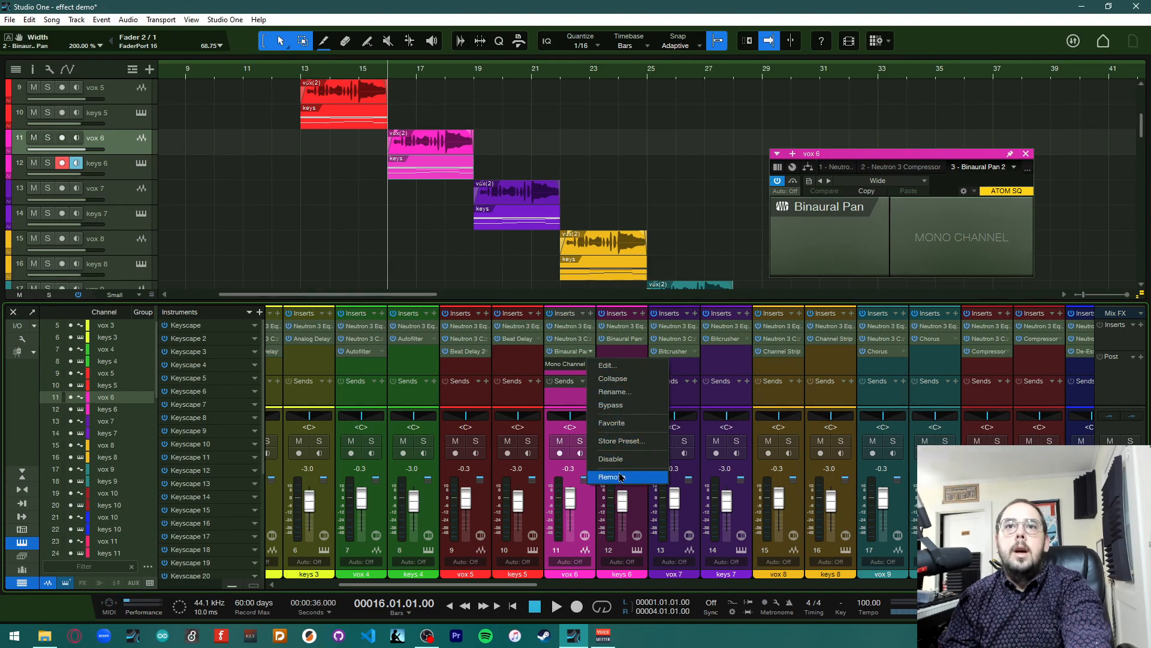
click(611, 477)
Select the vox 6 track and delete it
click(619, 368)
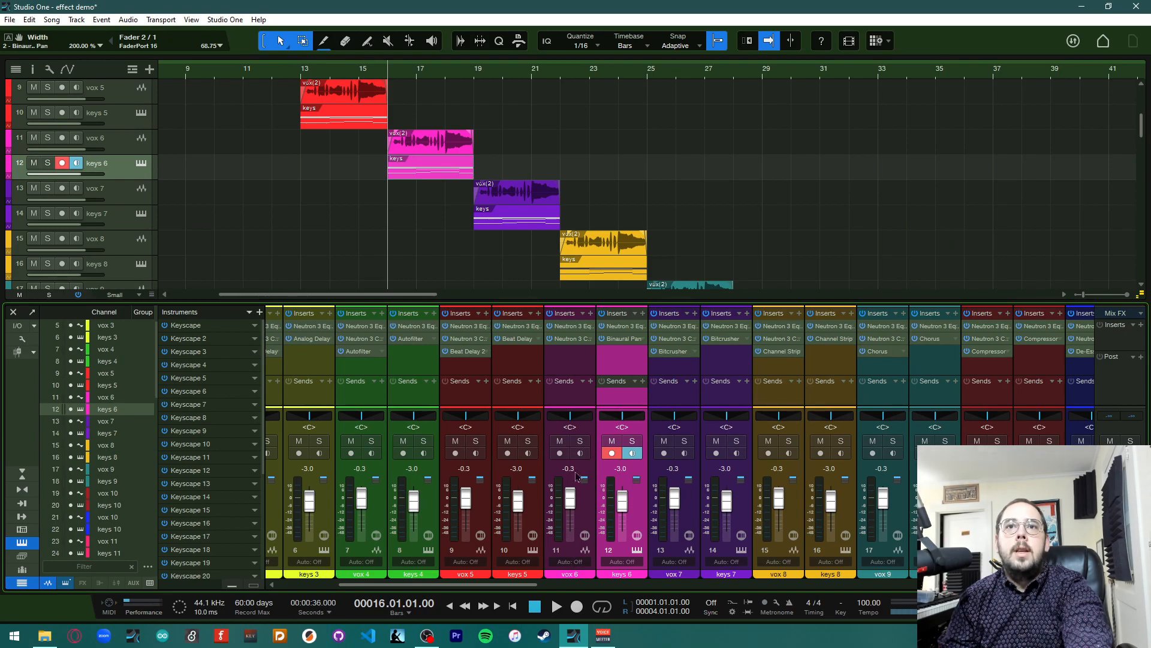
click(576, 373)
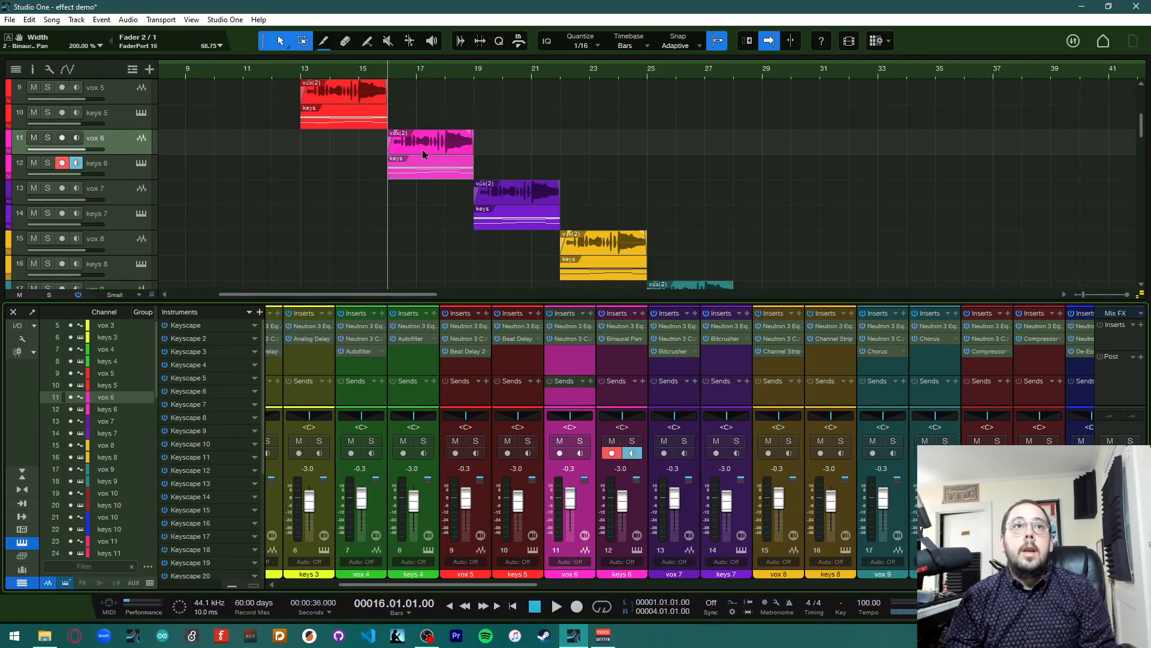
key(Delete)
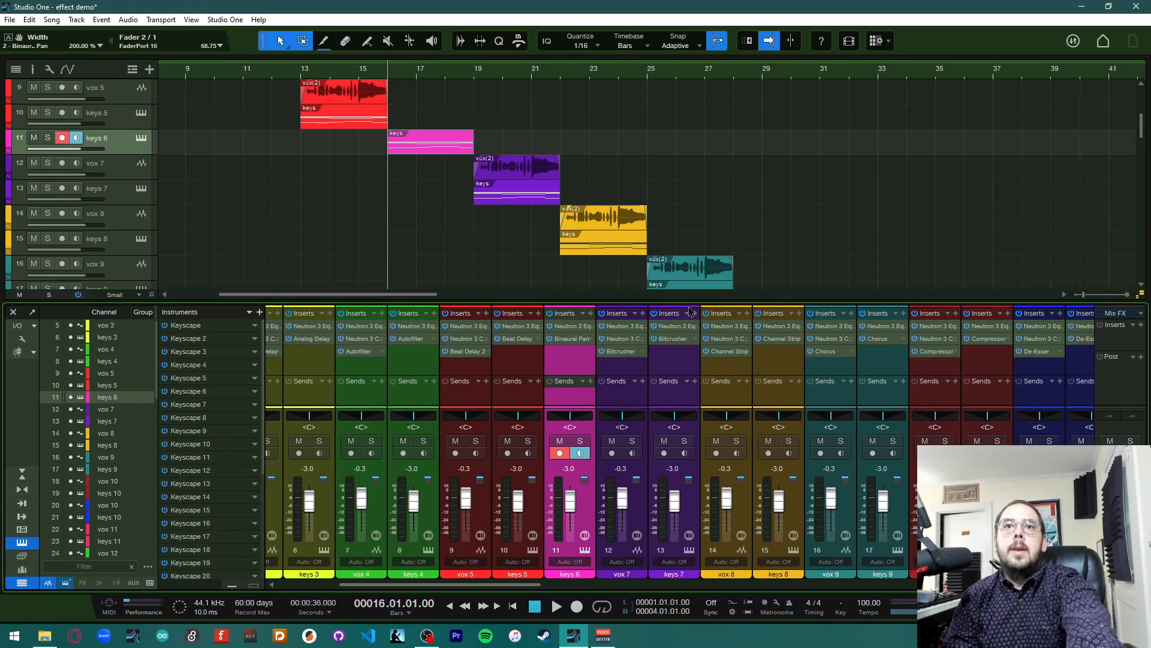
Play the song to audition the Wide Binaural Pan on keys 6
key(space)
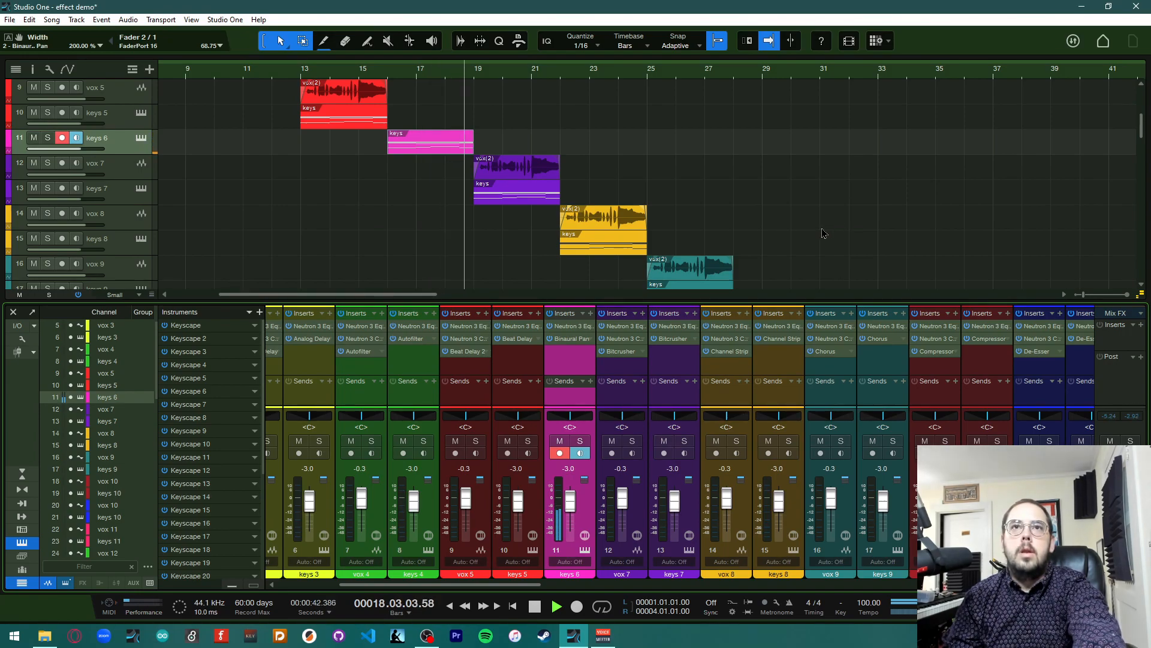
key(space)
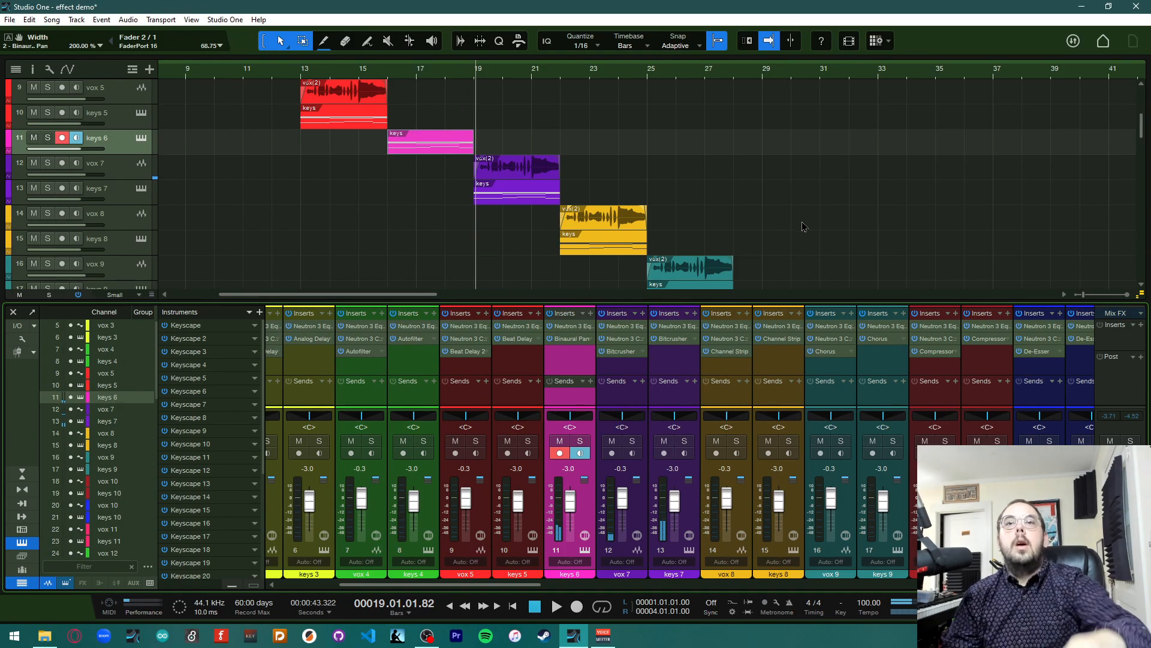
Open and inspect the Bitcrusher plugin on the vox 7 channel, then close its window
scroll(588, 426, right, 3)
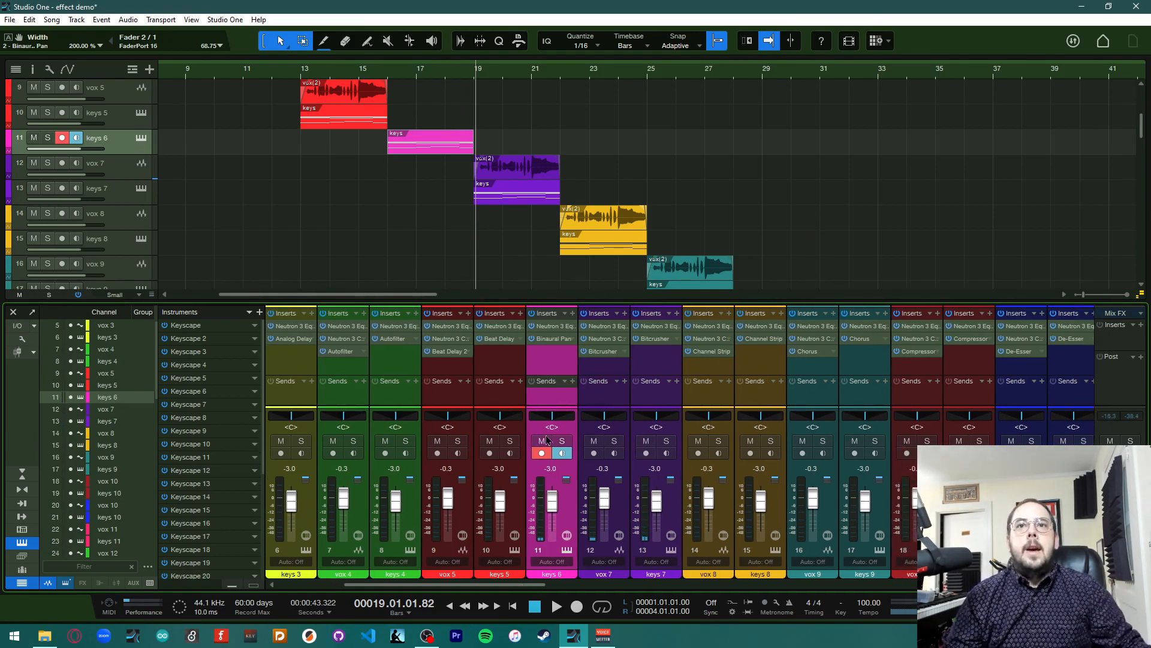
scroll(540, 436, right, 3)
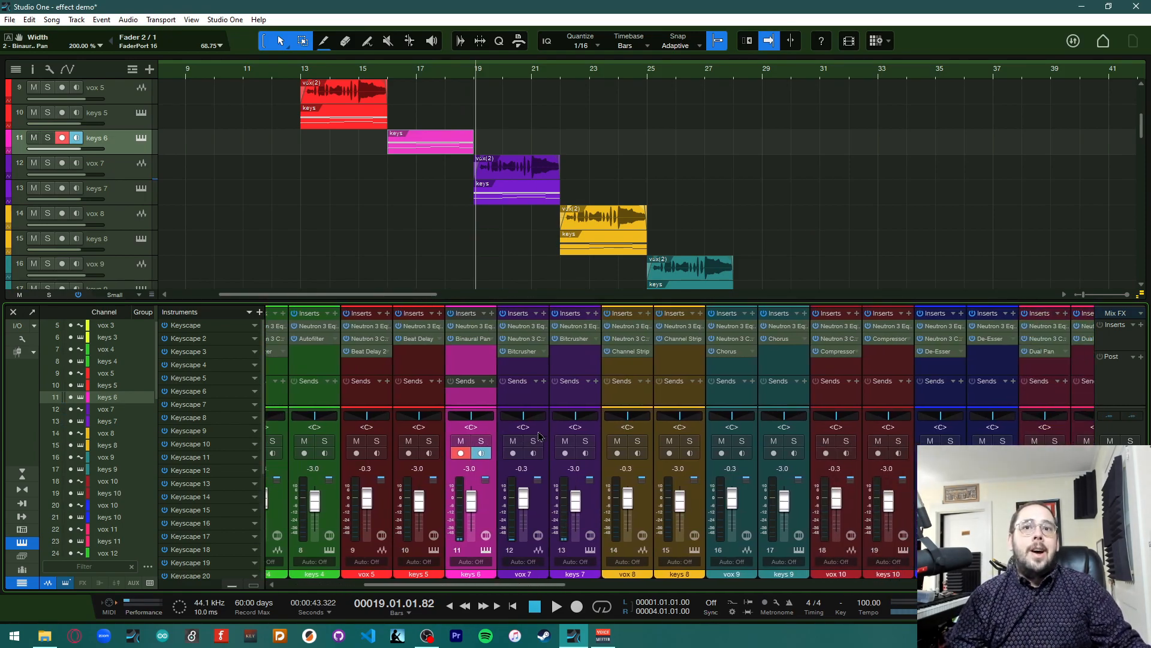
scroll(538, 434, right, 1)
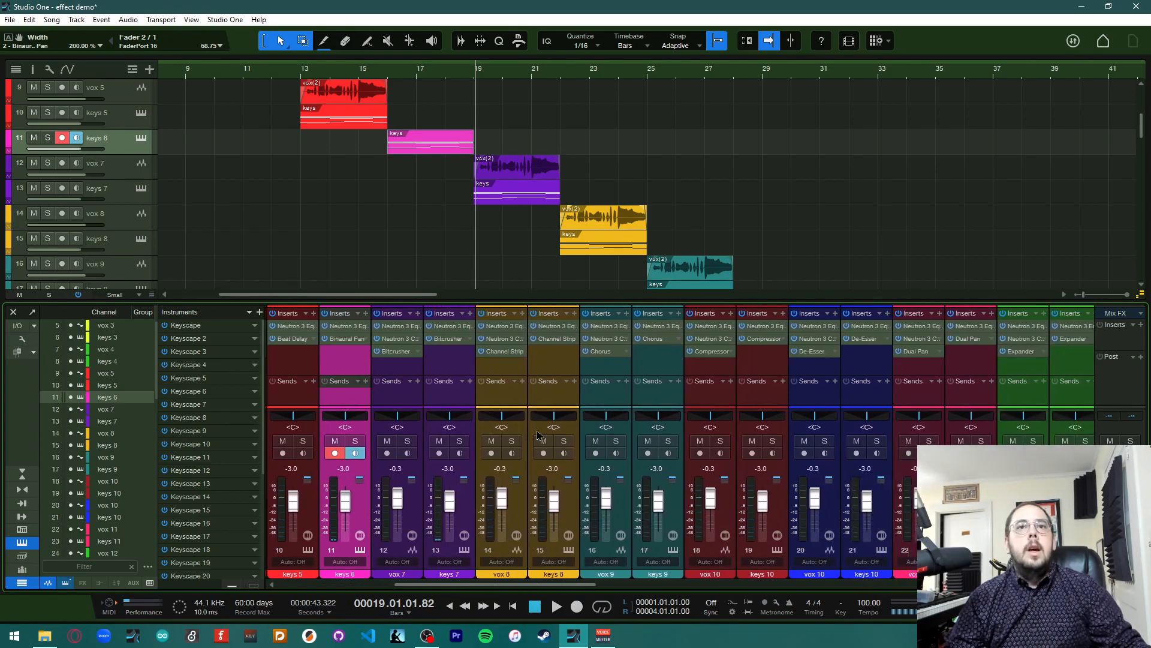
click(393, 357)
drag(521, 131, 722, 226)
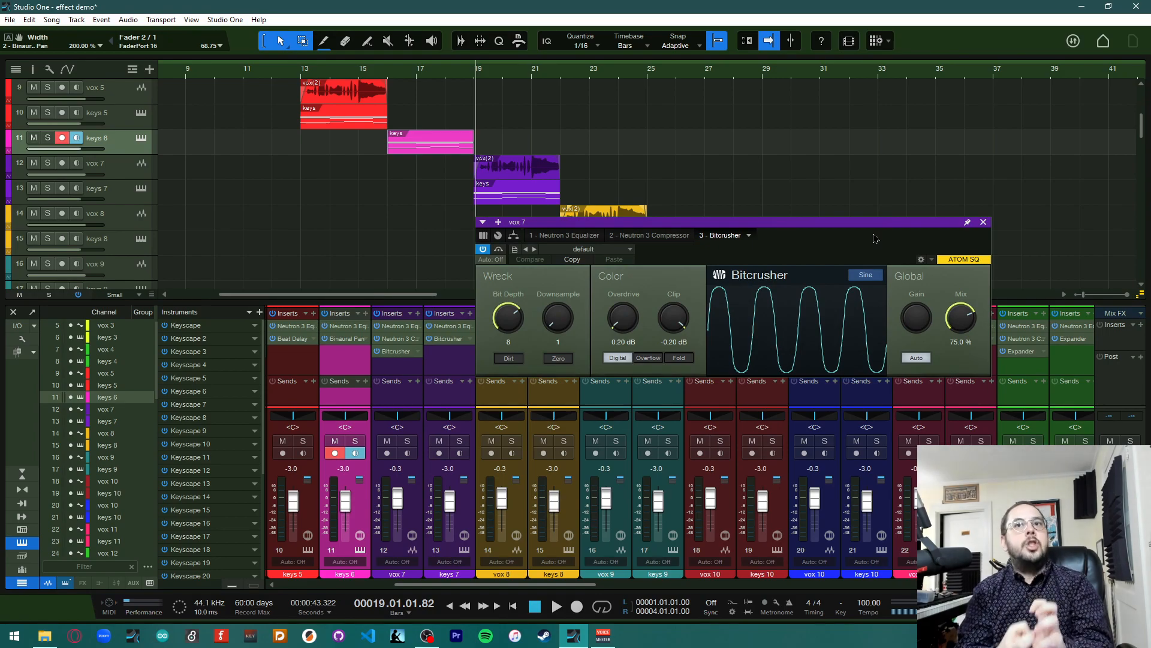
click(984, 222)
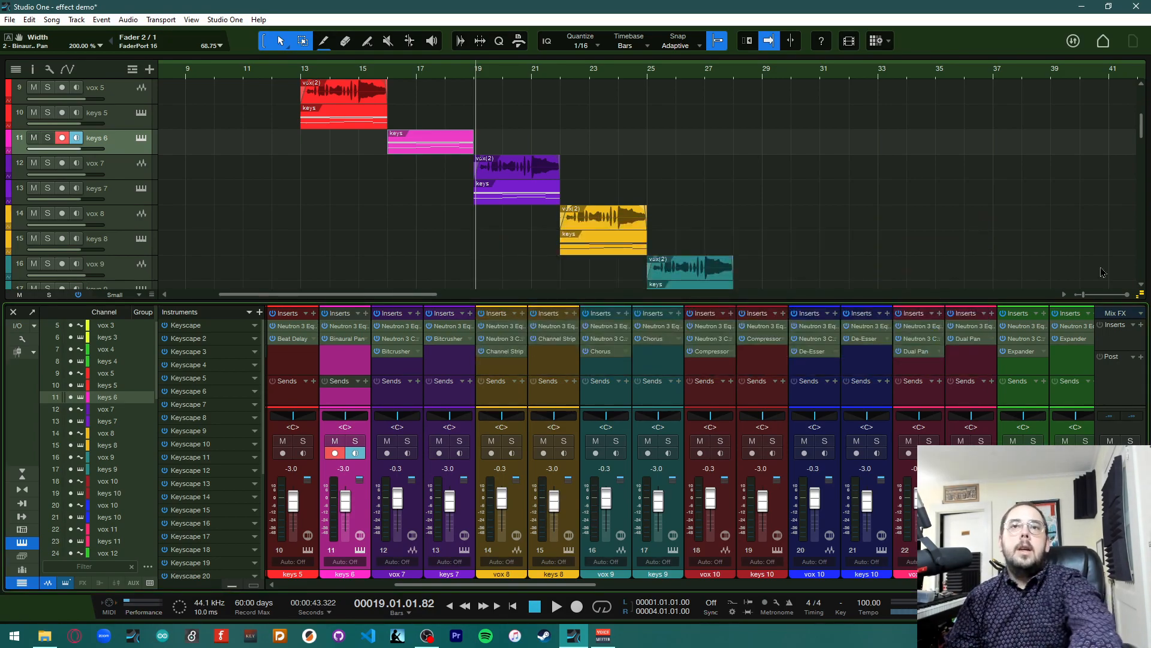
Play the song around bar 19 to audition the effects and return the playhead to bar 19
key(space)
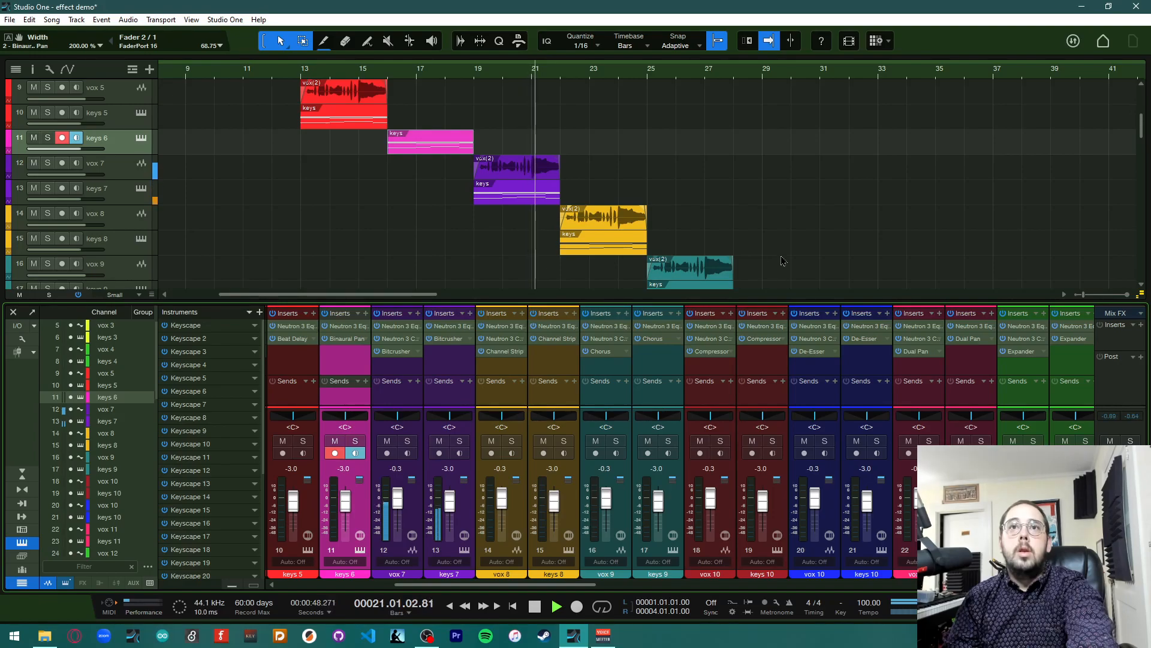
key(space)
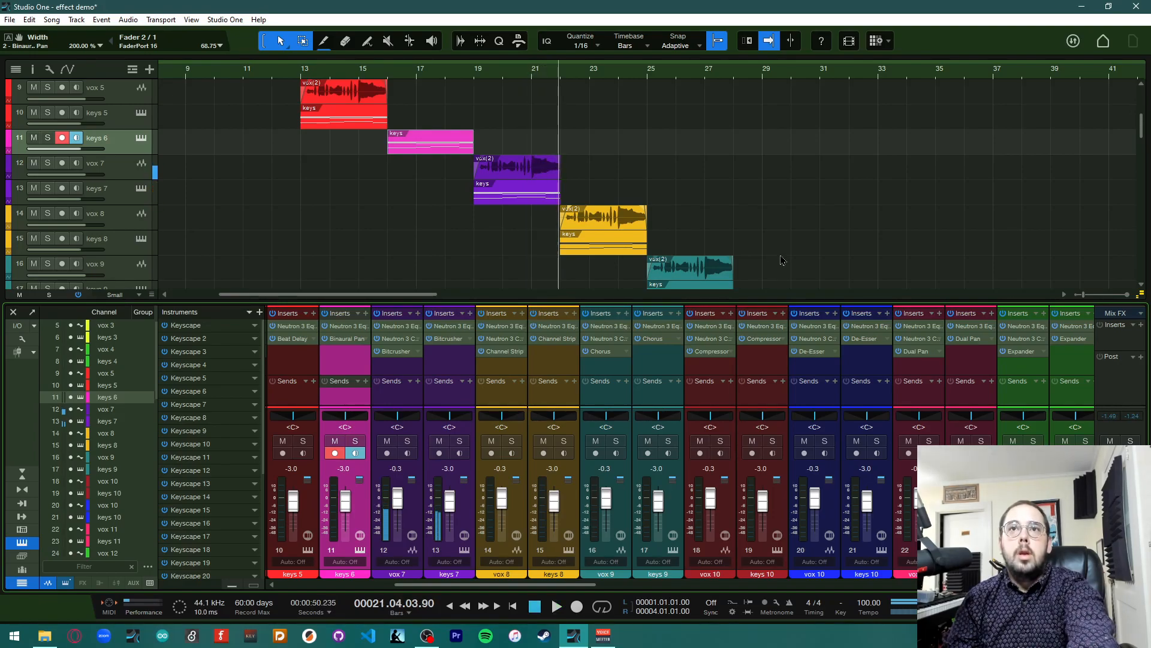
click(480, 91)
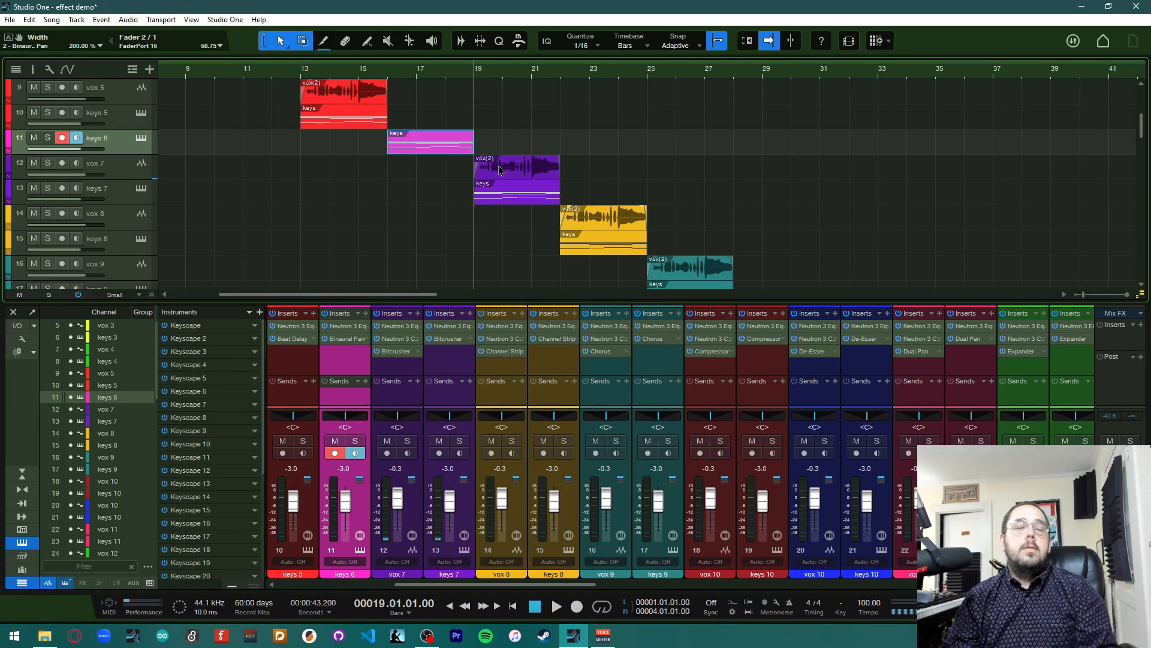
Open the Bitcrusher on the vox 7 channel and set its Bit Depth to 3
double_click(510, 181)
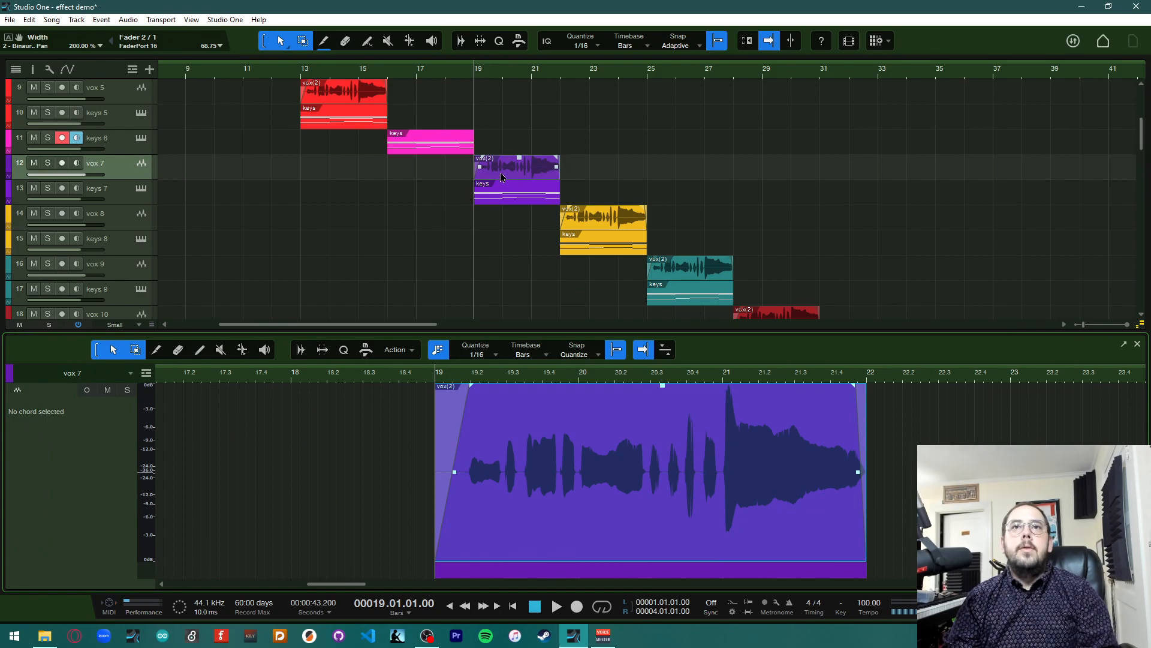
key(F3)
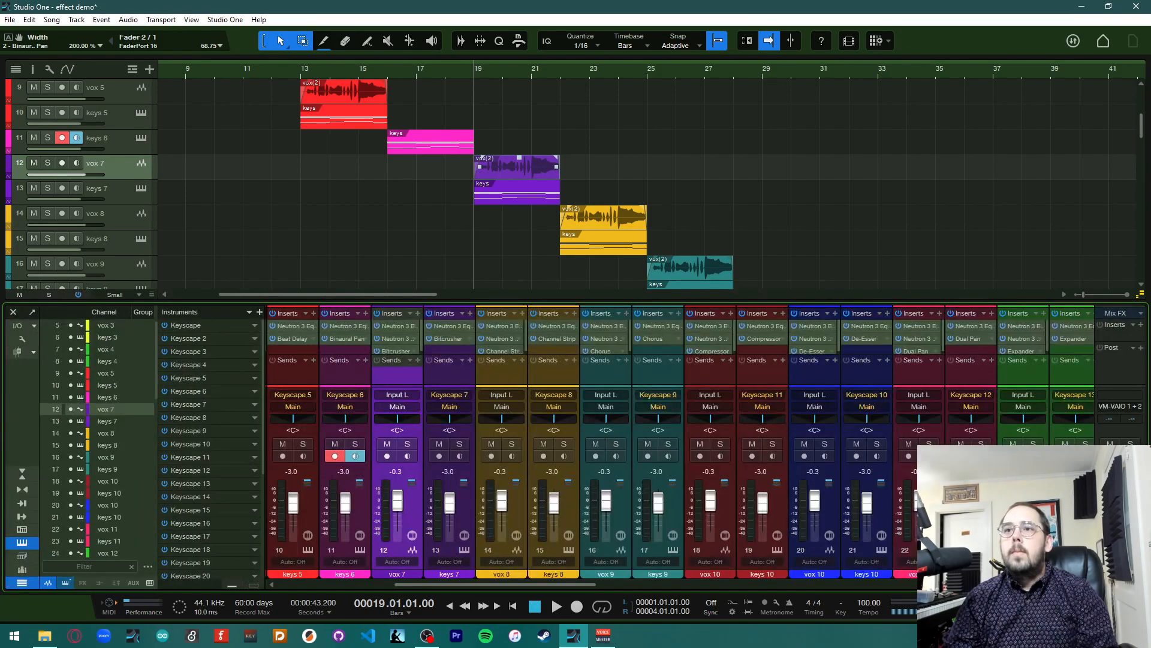
scroll(406, 350, down, 1)
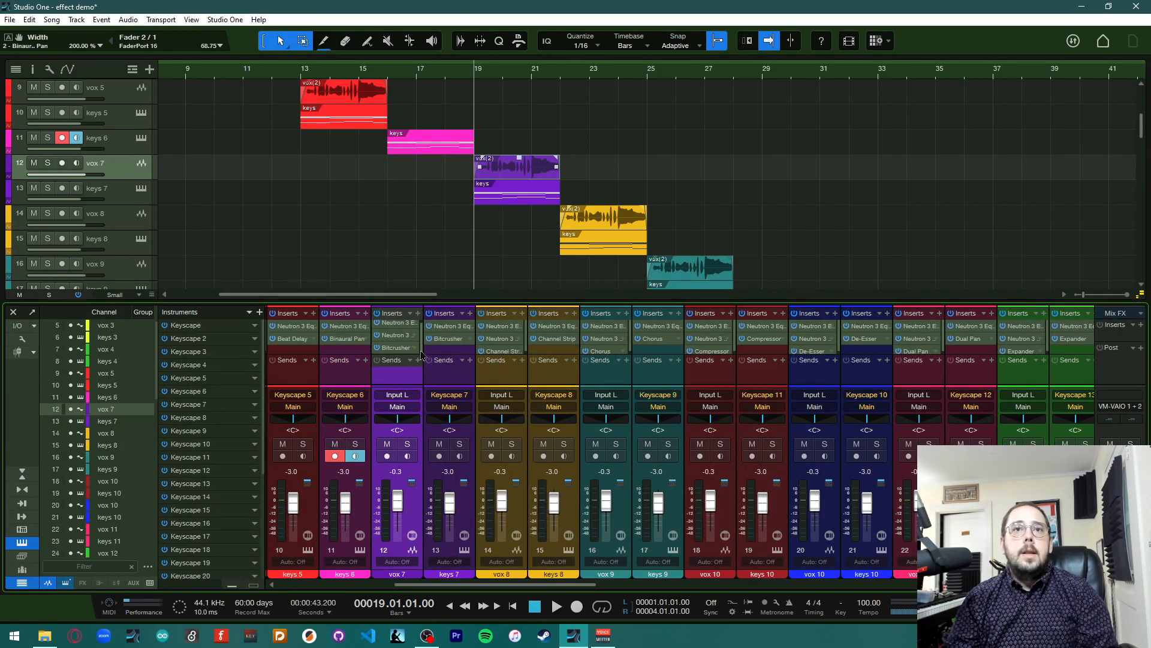
click(407, 350)
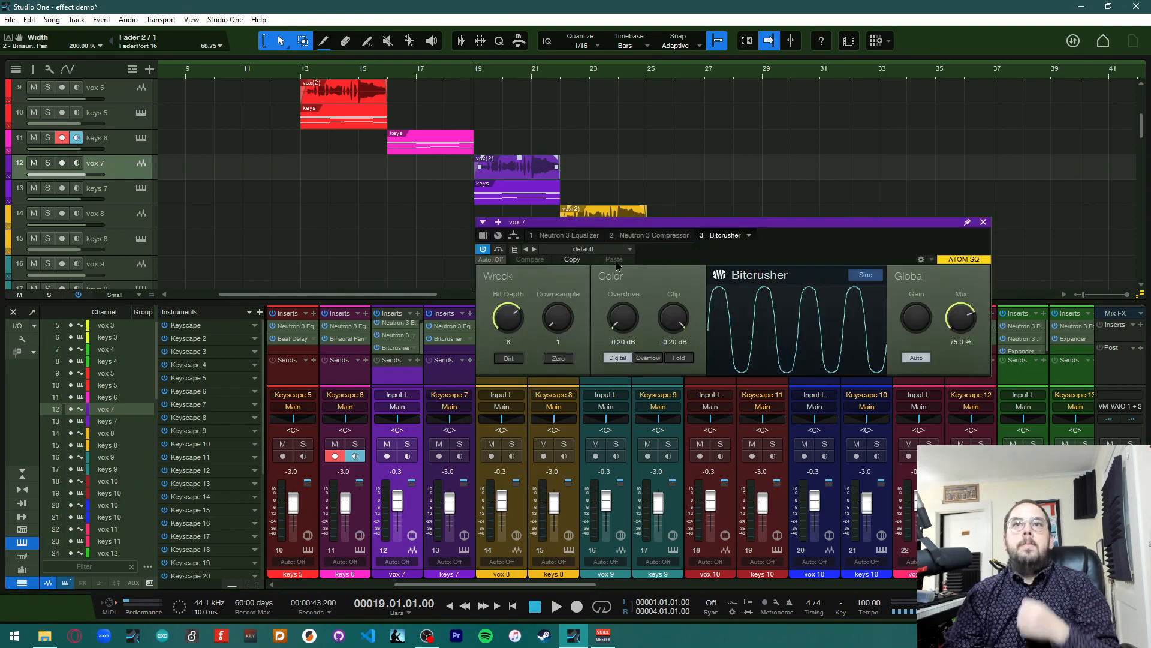
click(629, 249)
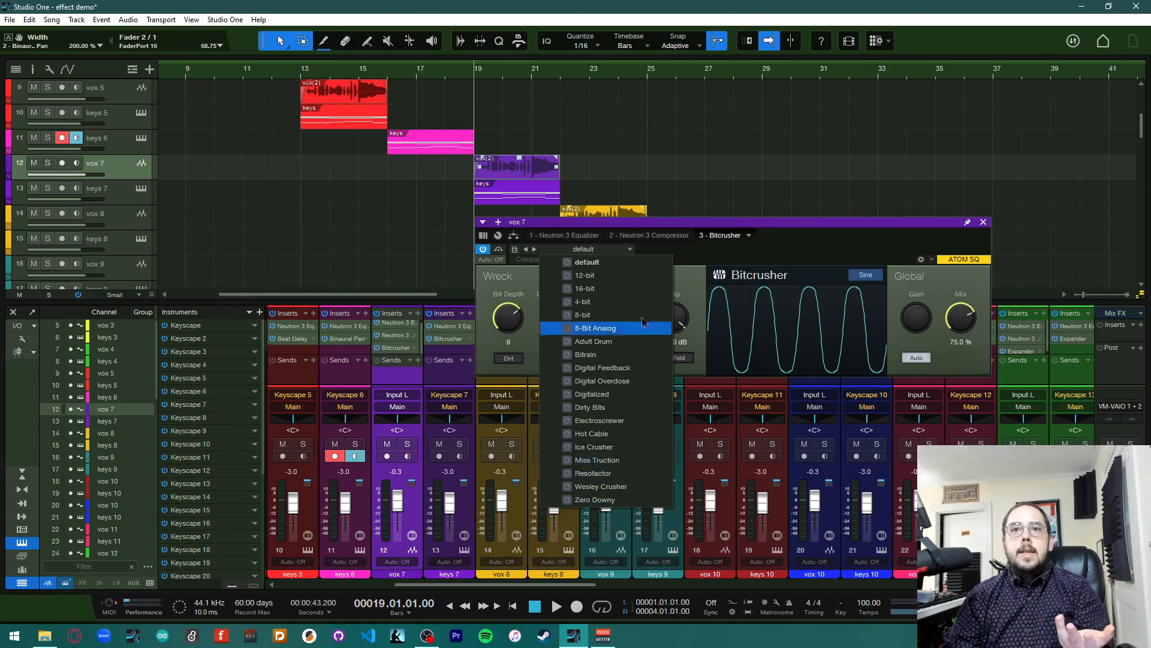
click(742, 259)
scroll(508, 318, up, 7)
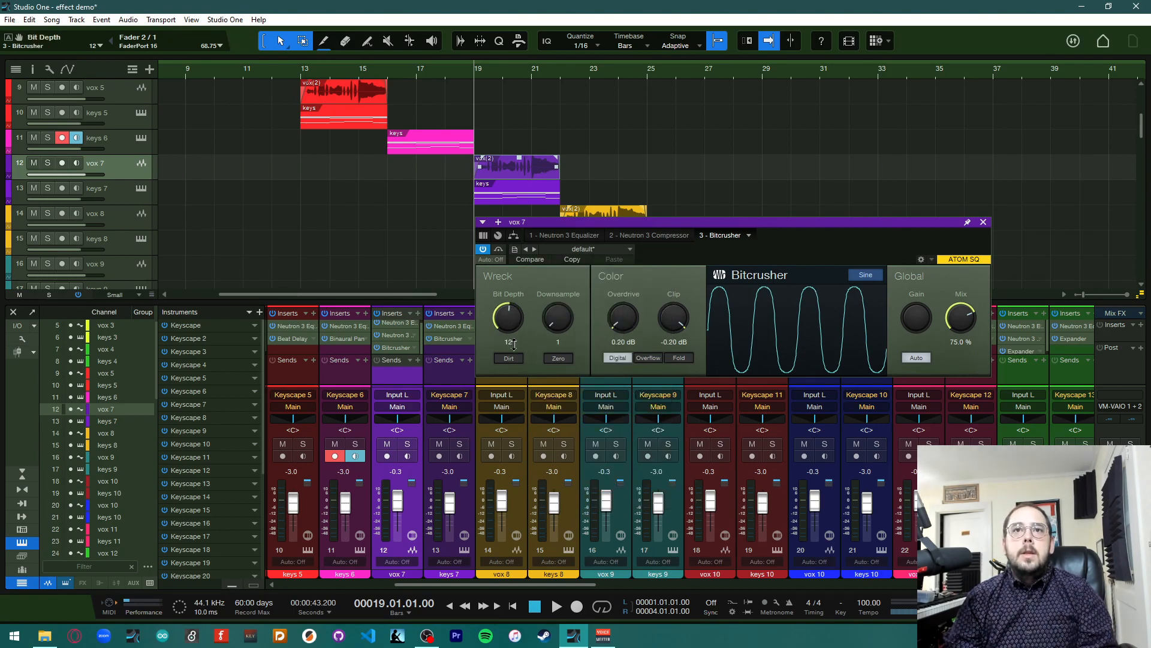
drag(518, 363, 531, 315)
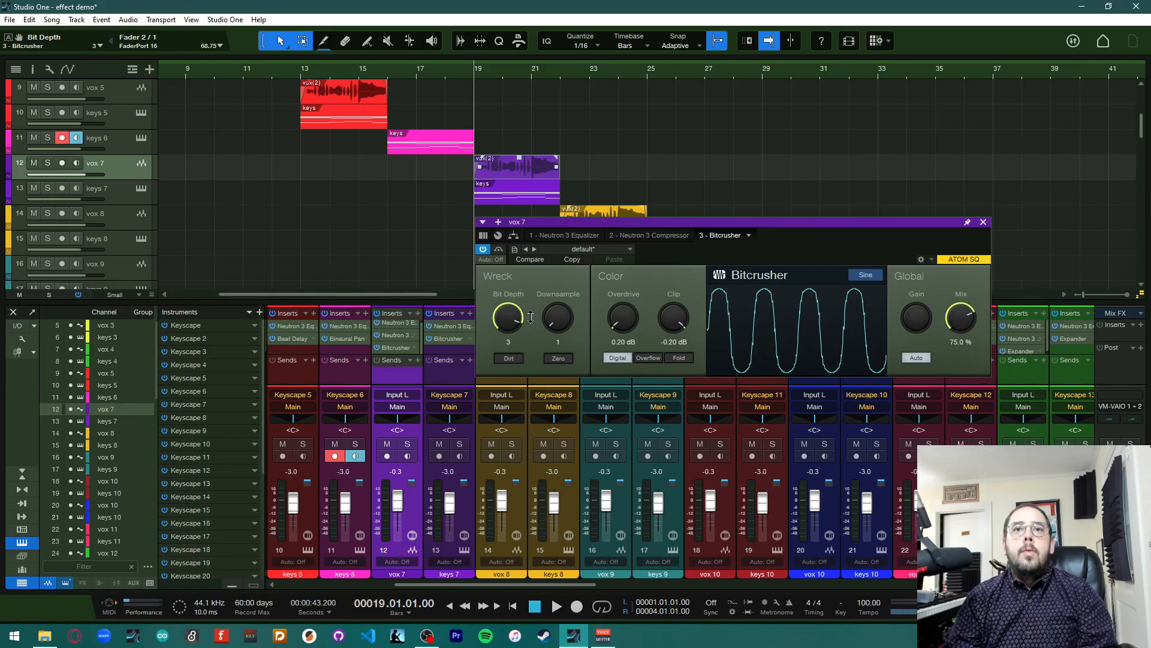
Set the Bitcrusher Downsample to 7, Overdrive to 1.82 dB and Clip to -2.24 dB, and close the plugin window
drag(546, 323, 562, 310)
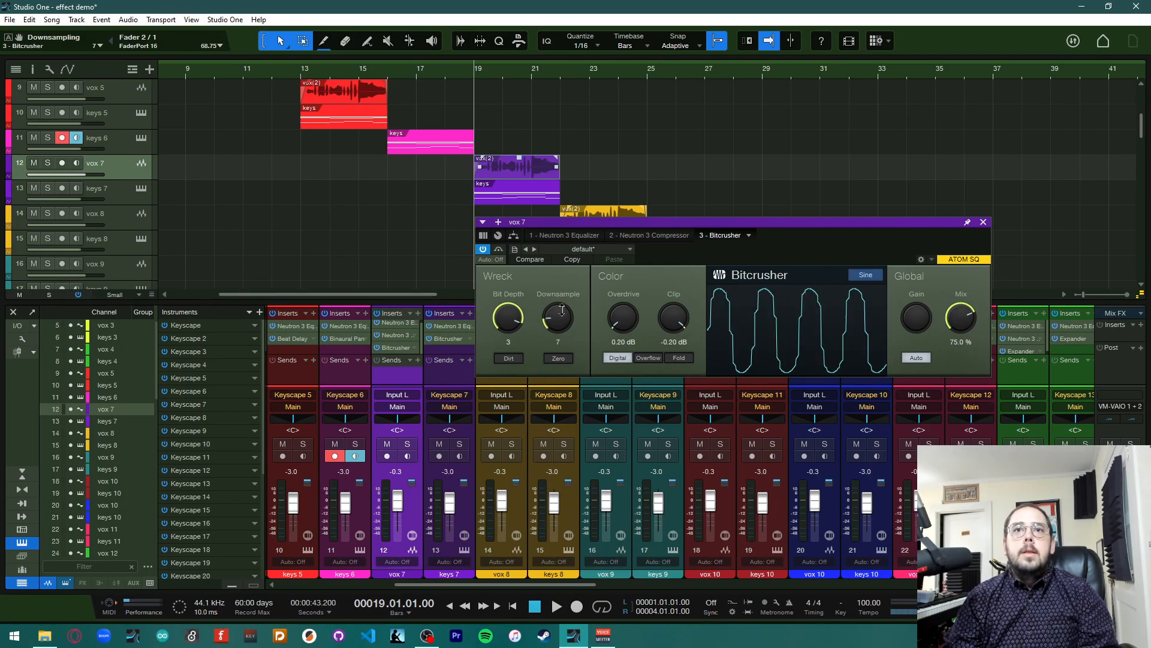
drag(634, 326, 675, 348)
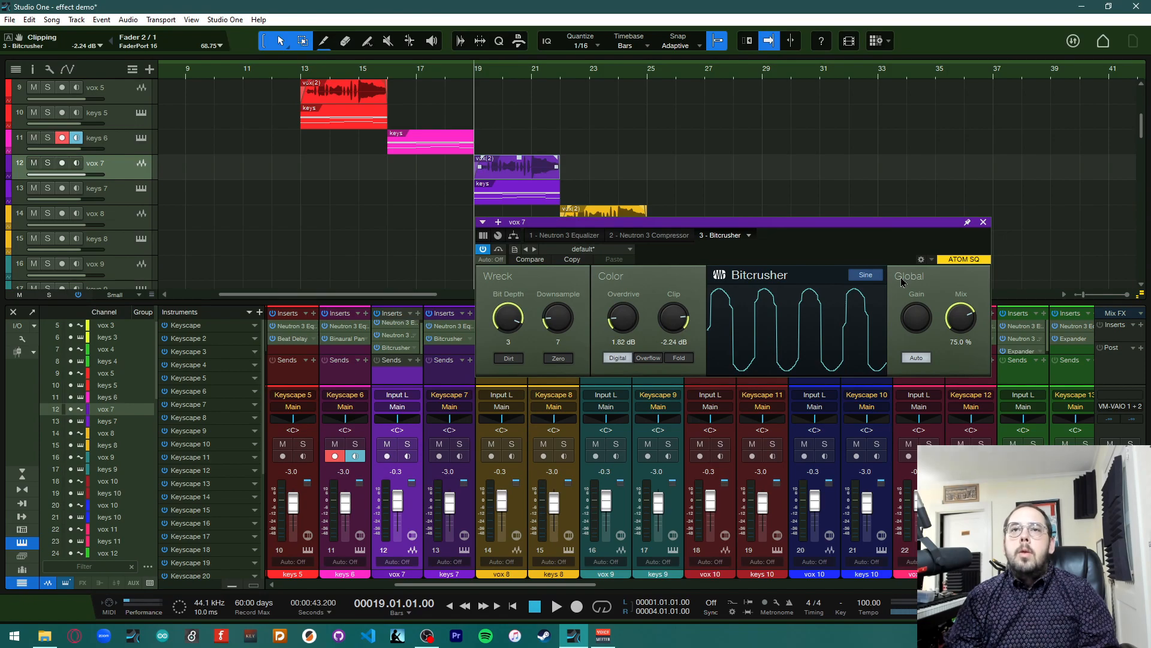
click(865, 276)
click(865, 276)
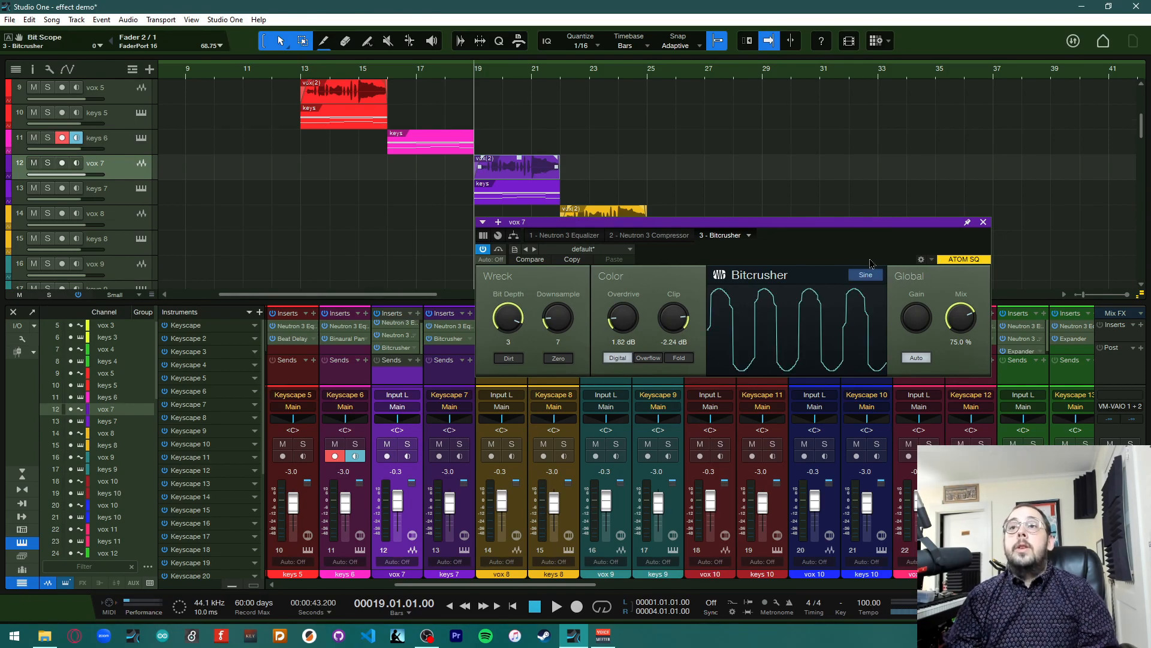
click(983, 222)
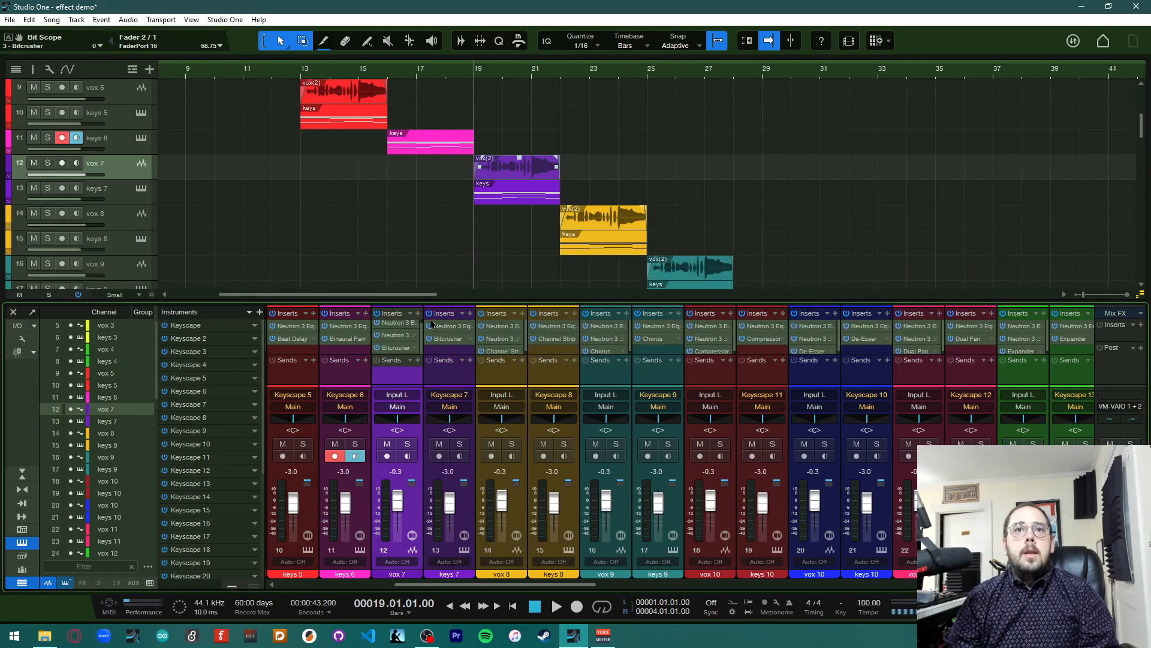
Copy the vox 7 Bitcrusher onto keys 7 and remove the original Bitcrusher insert from keys 7
drag(401, 347, 448, 349)
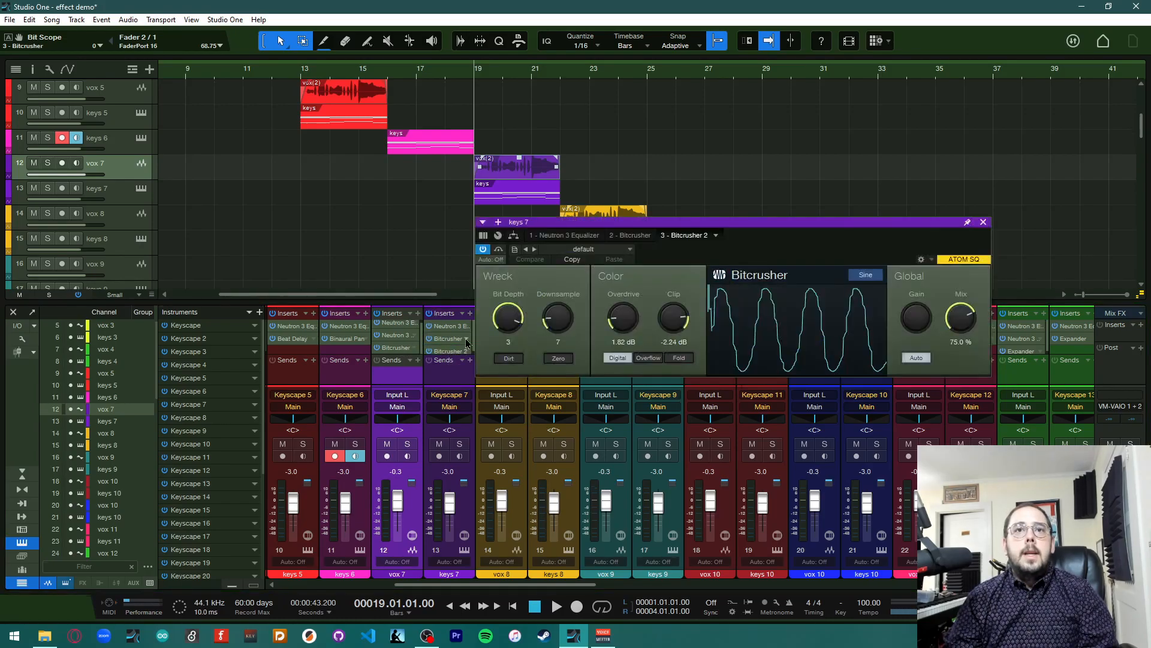
click(470, 339)
click(513, 465)
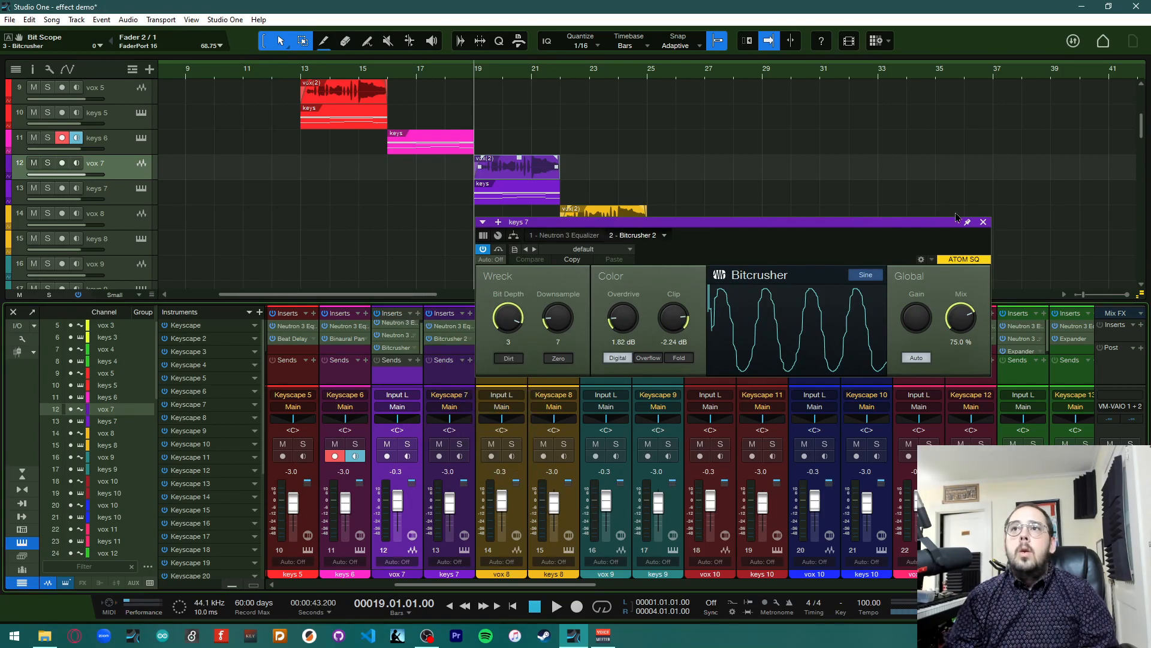
click(984, 222)
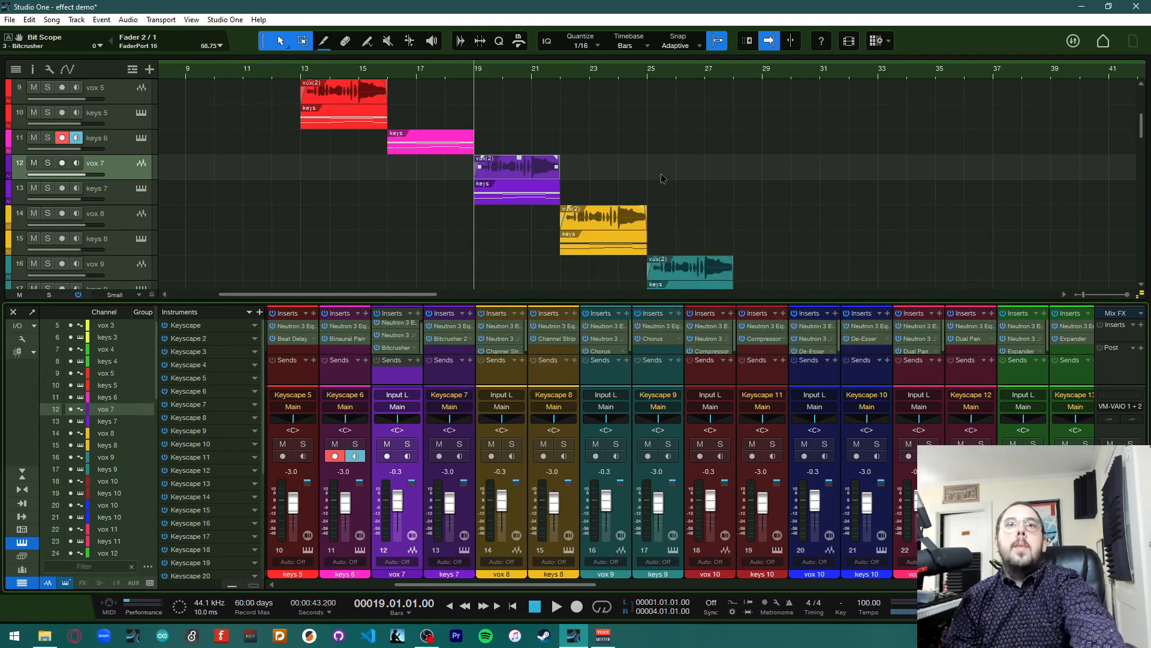
Play the song to audition the Bitcrusher on vox 7 and keys 7
key(space)
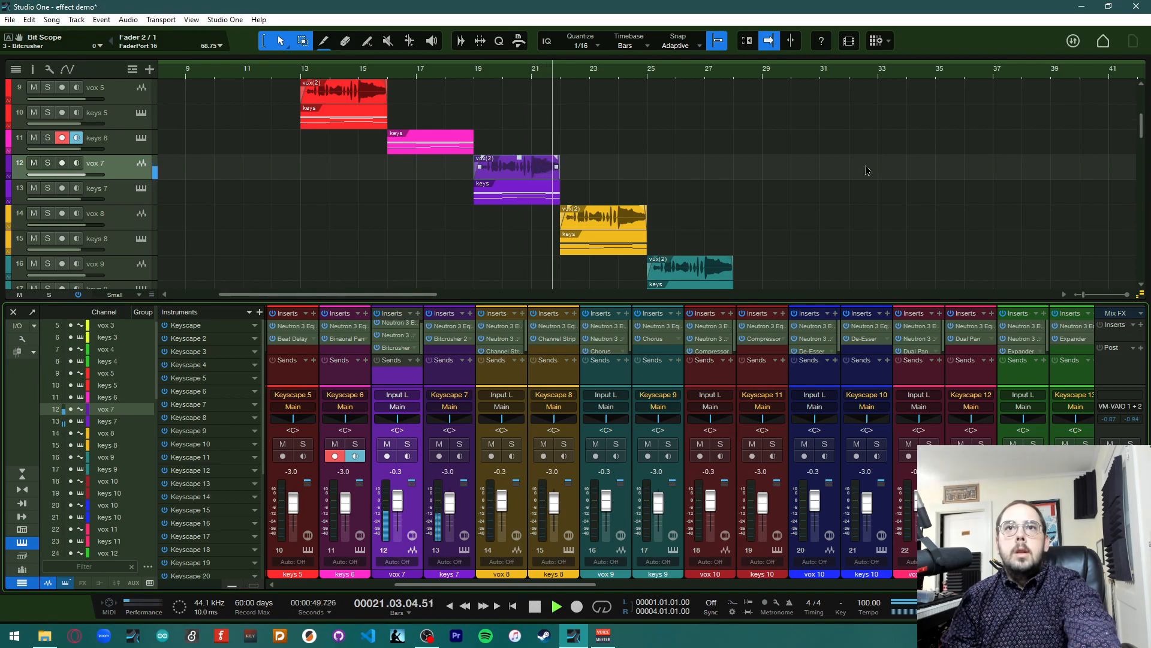
key(space)
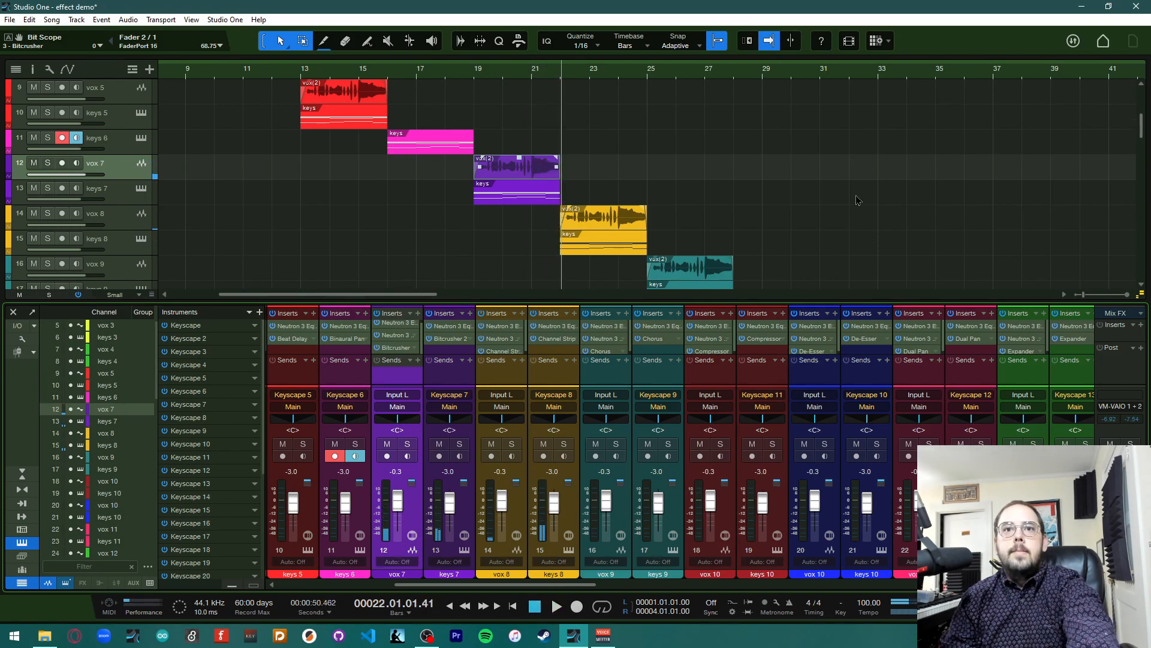
Open the Channel Strip plugin on the vox 8 channel and reposition its window over the mixer
scroll(478, 255, right, 5)
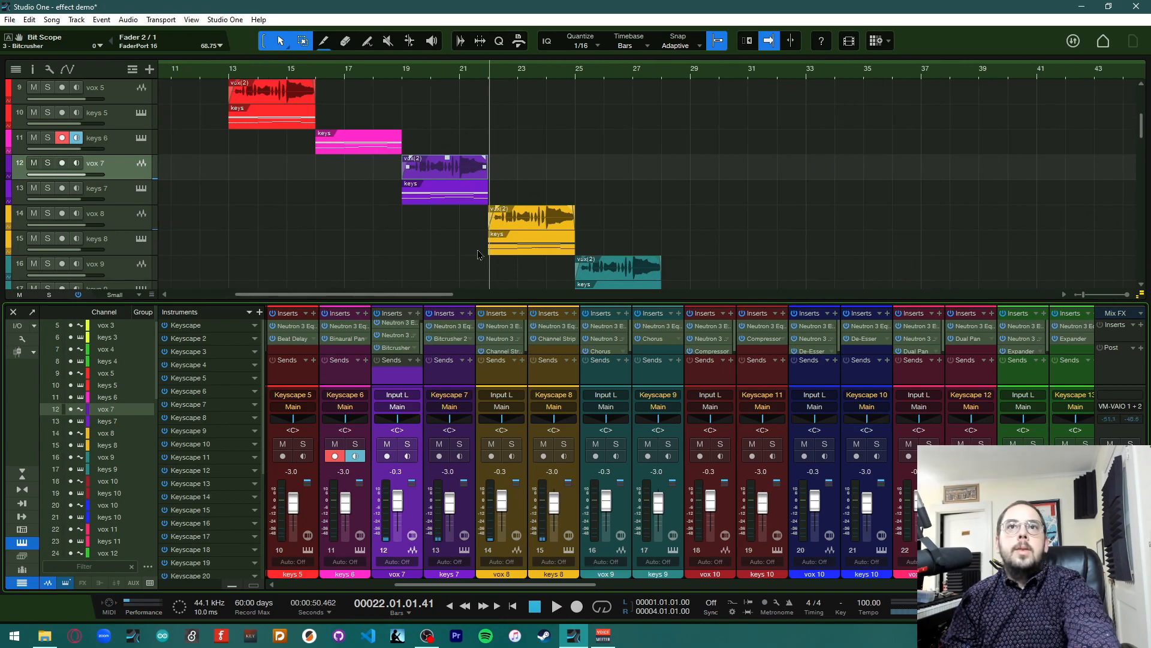
scroll(478, 255, down, 8)
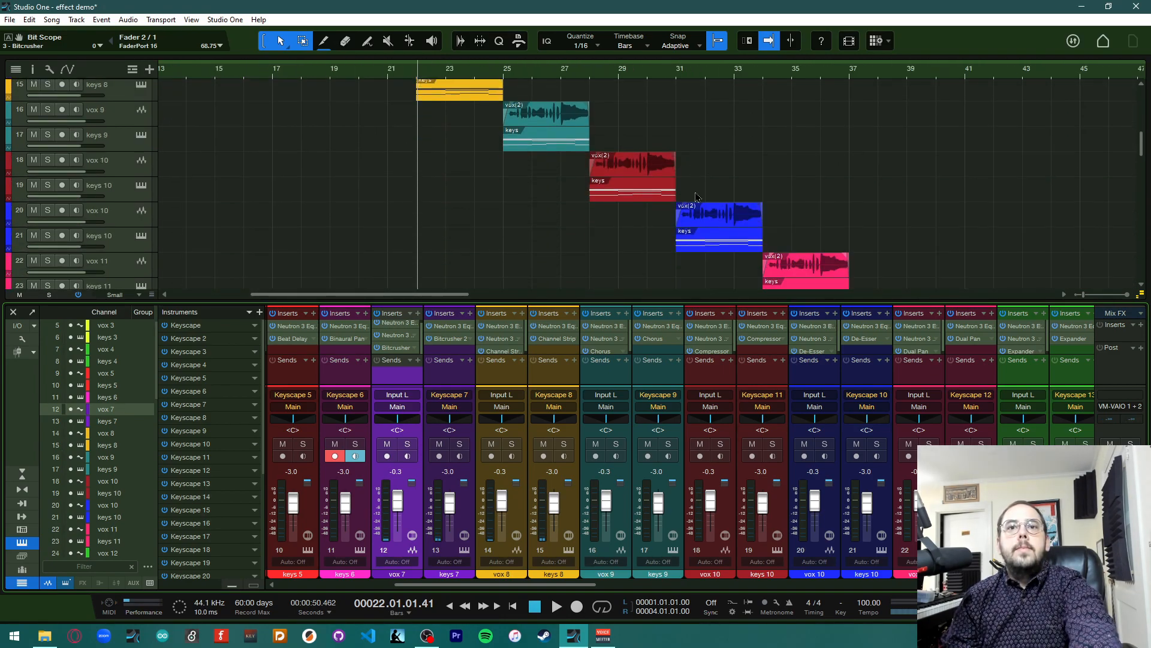
scroll(599, 260, up, 6)
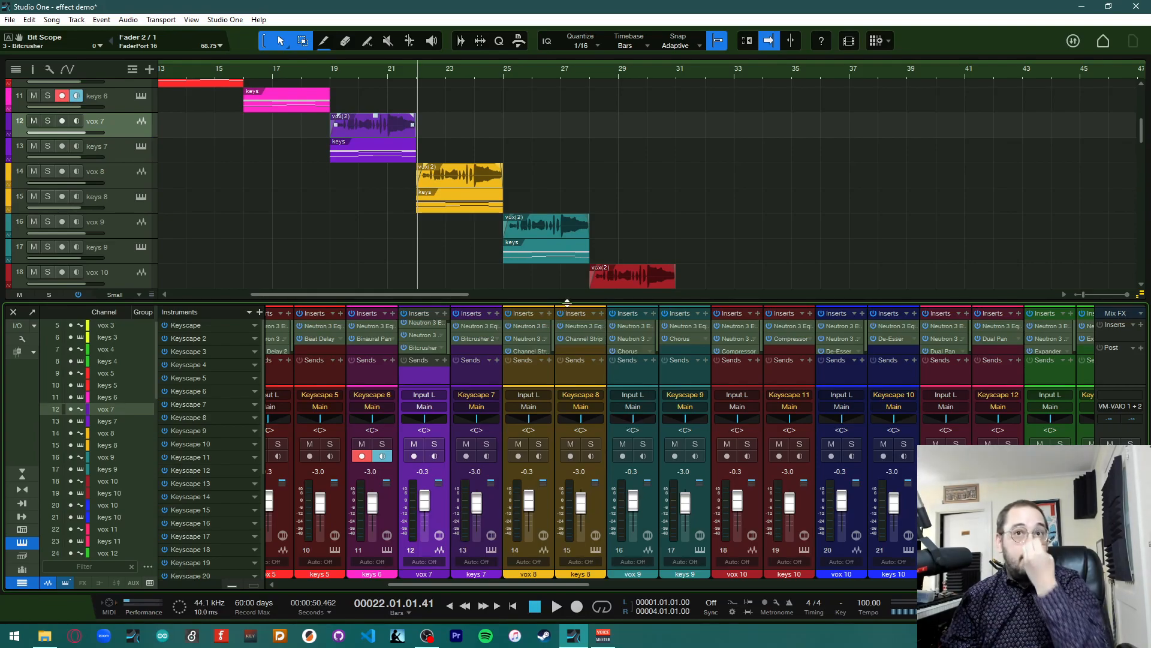
scroll(572, 346, down, 1)
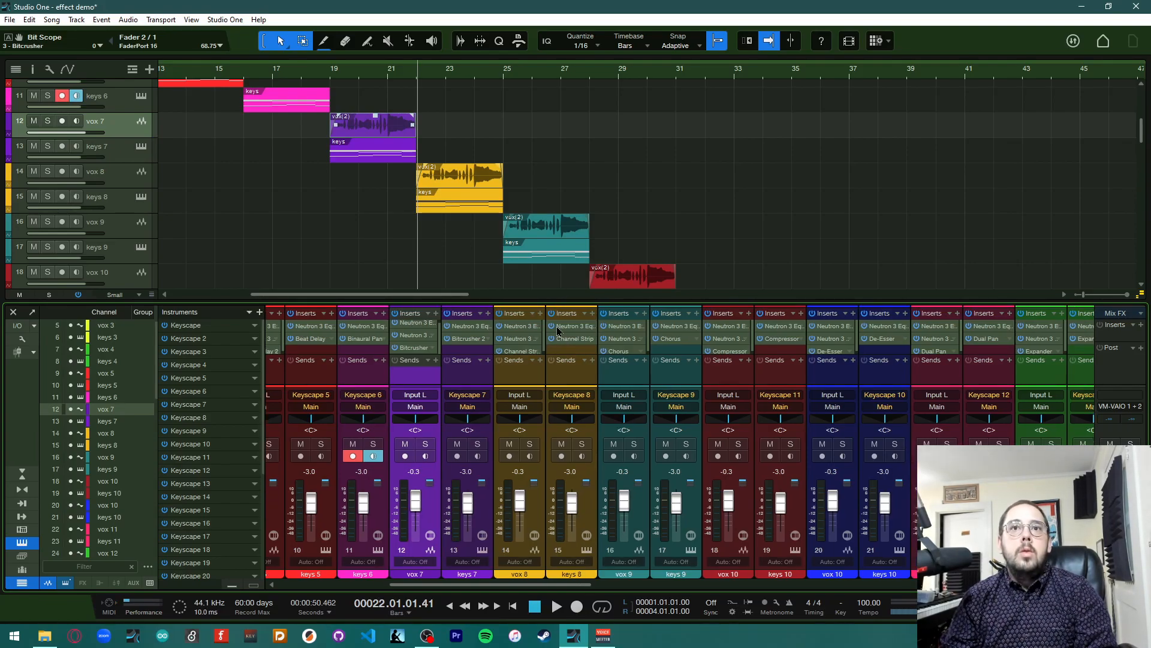
drag(574, 299, 574, 287)
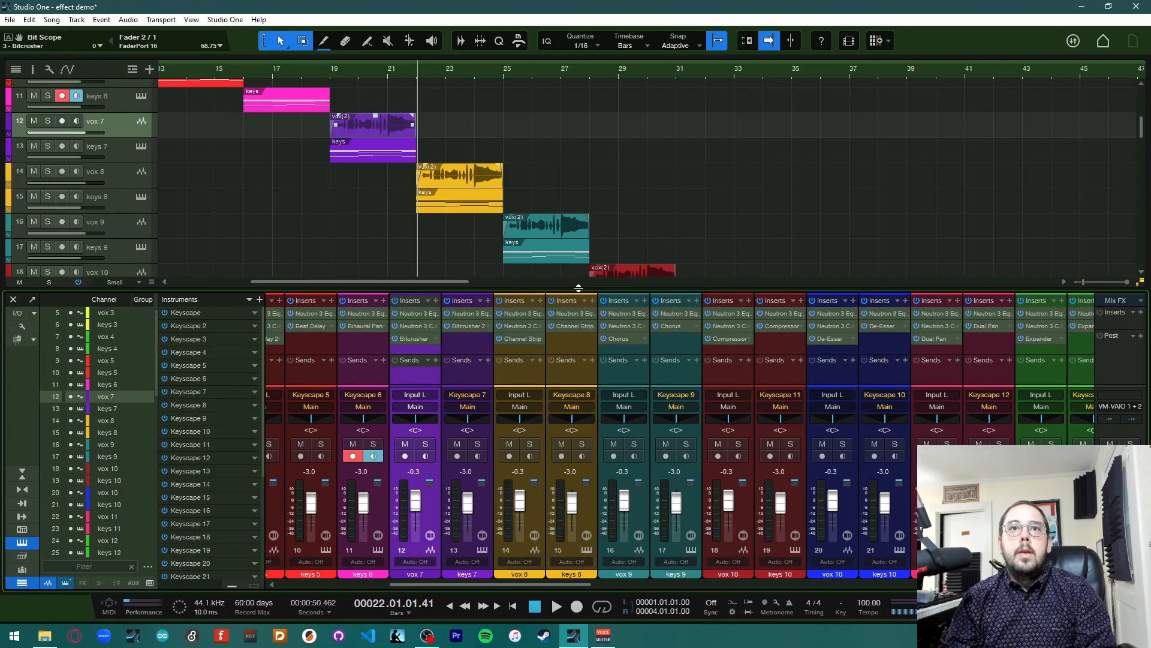
click(521, 340)
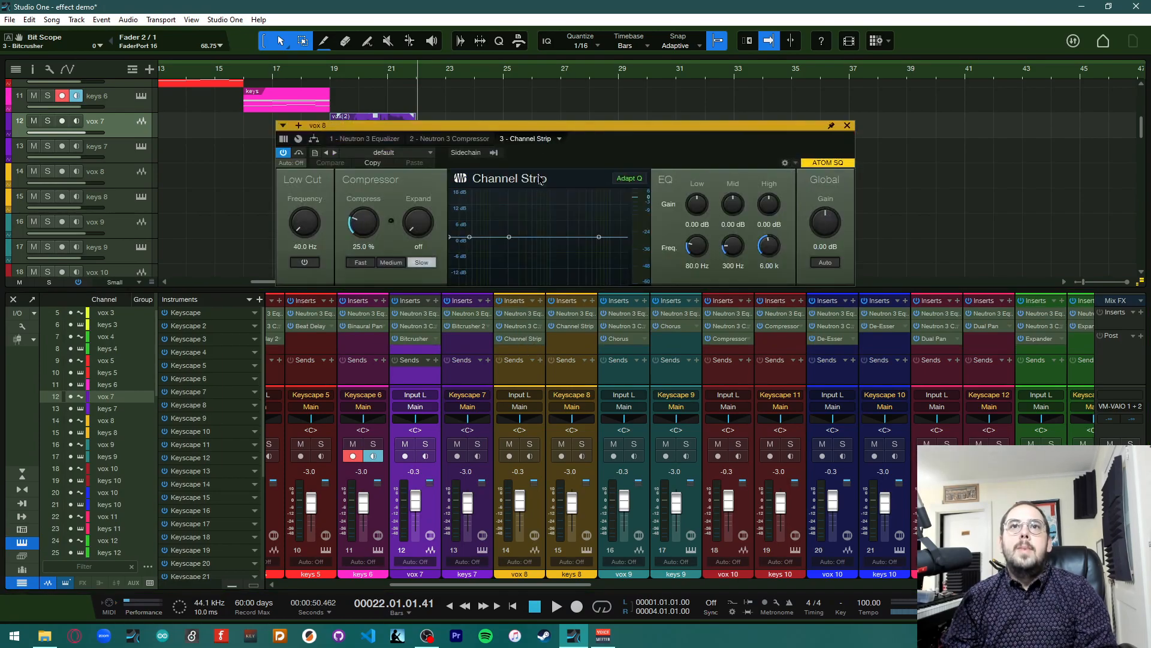
drag(542, 131, 658, 280)
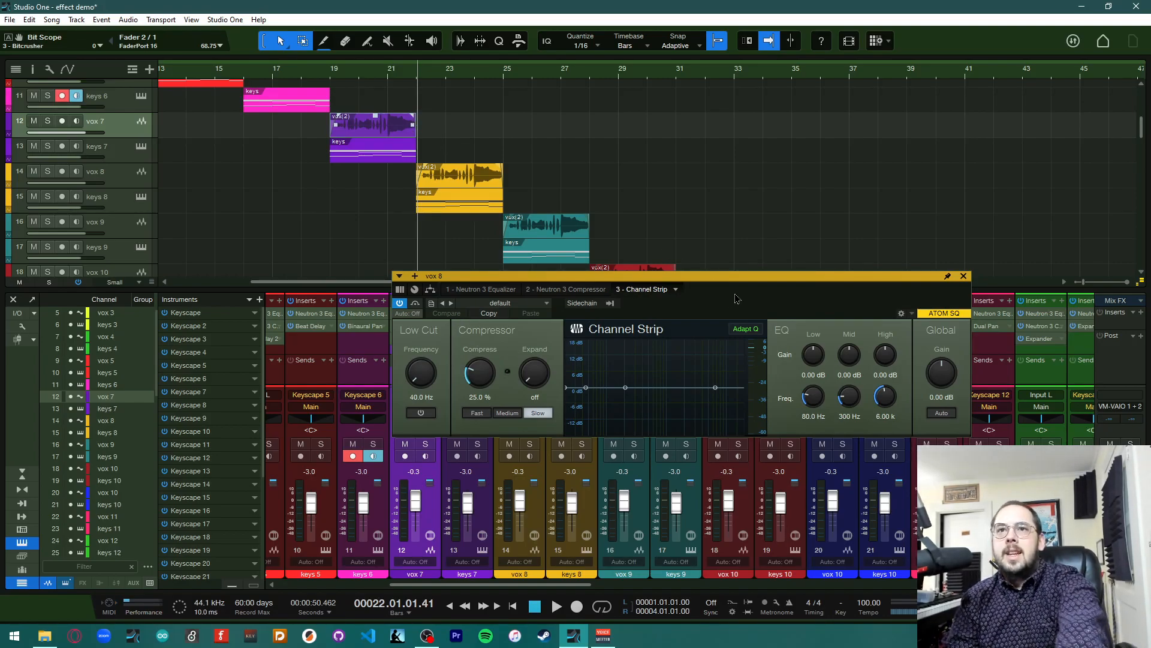
Play the song briefly to hear vox 8 and reset the playhead to bar 22
key(space)
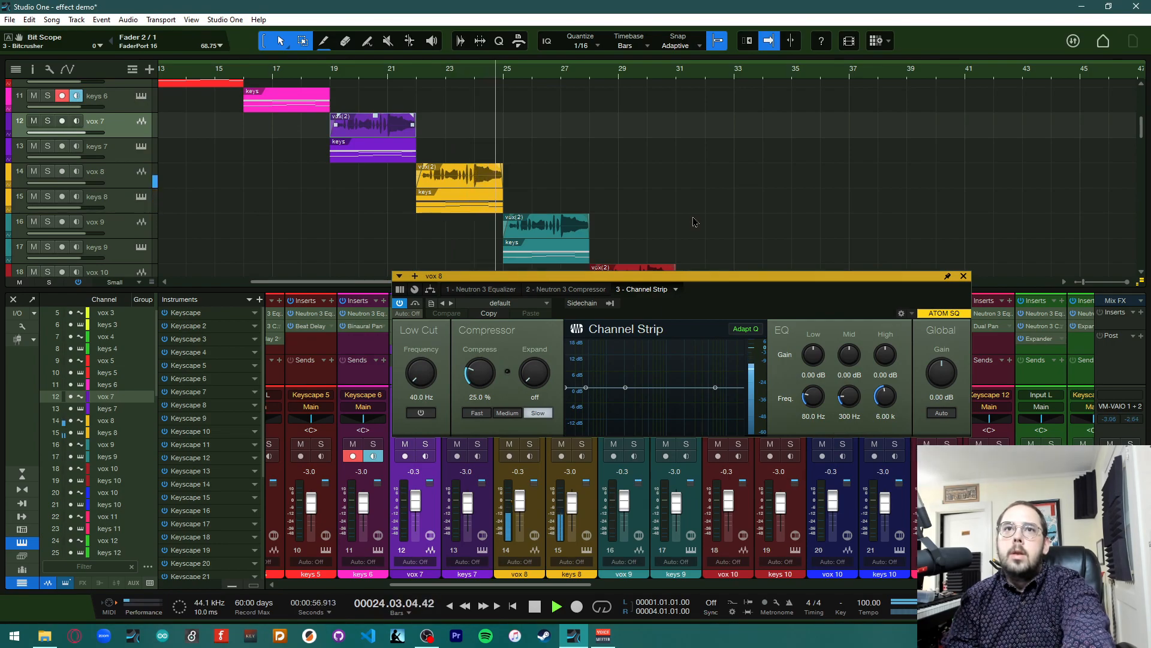
key(space)
click(418, 85)
Browse the Channel Strip preset folders for drums and vocals
click(535, 304)
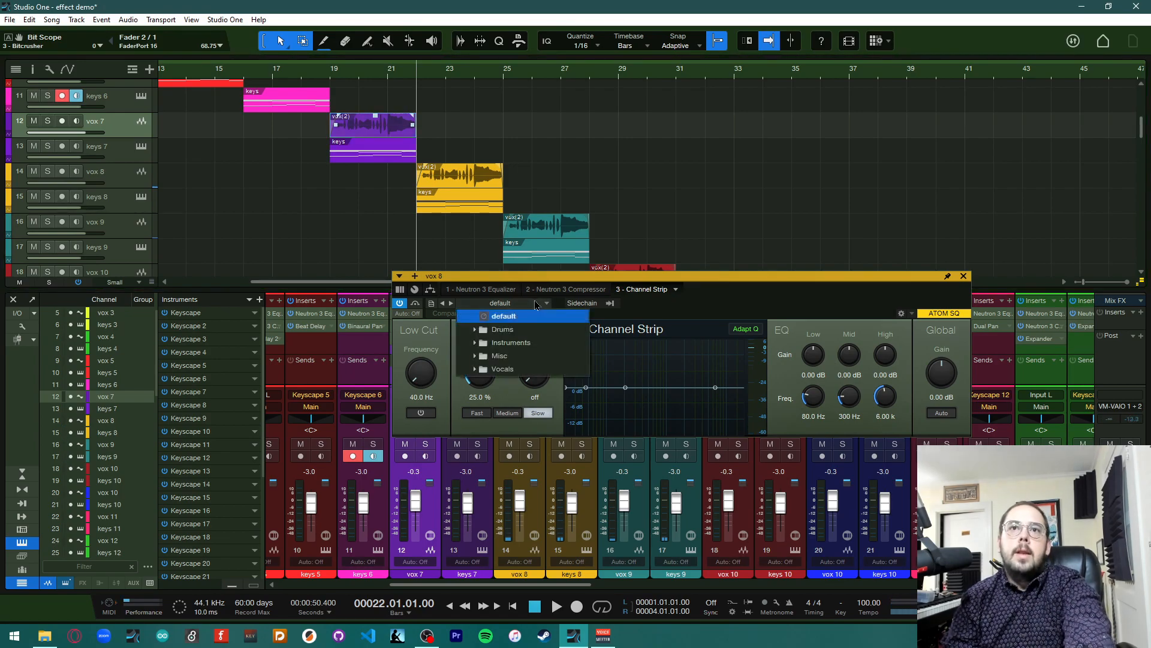
click(474, 335)
scroll(516, 540, down, 3)
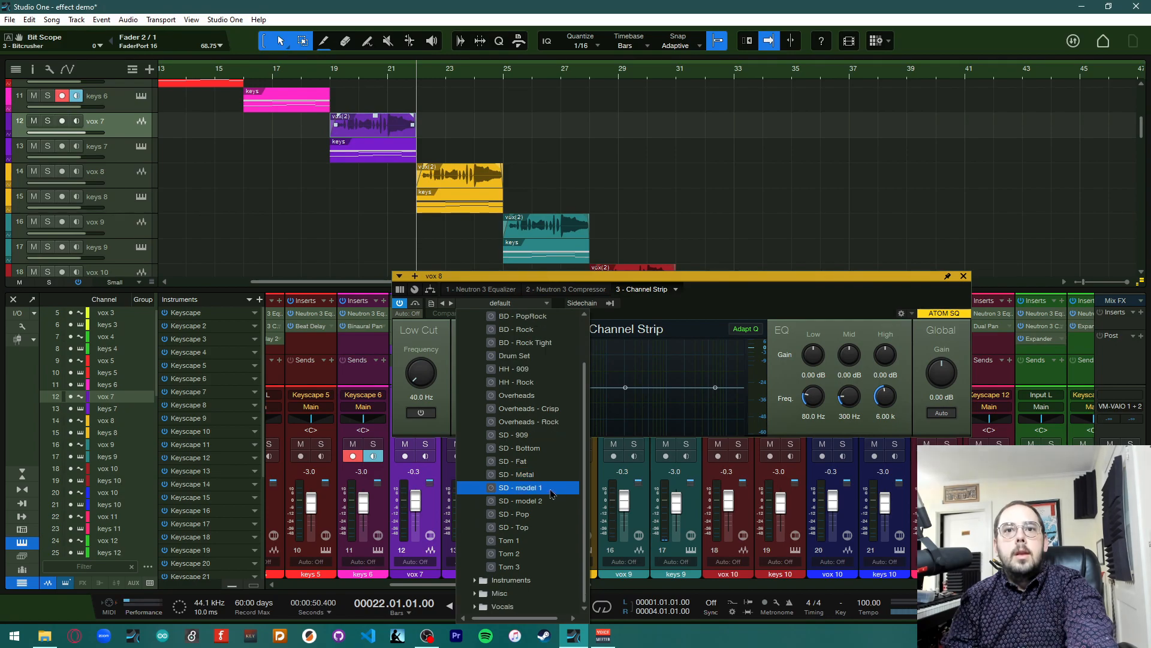
scroll(517, 565, down, 1)
click(476, 606)
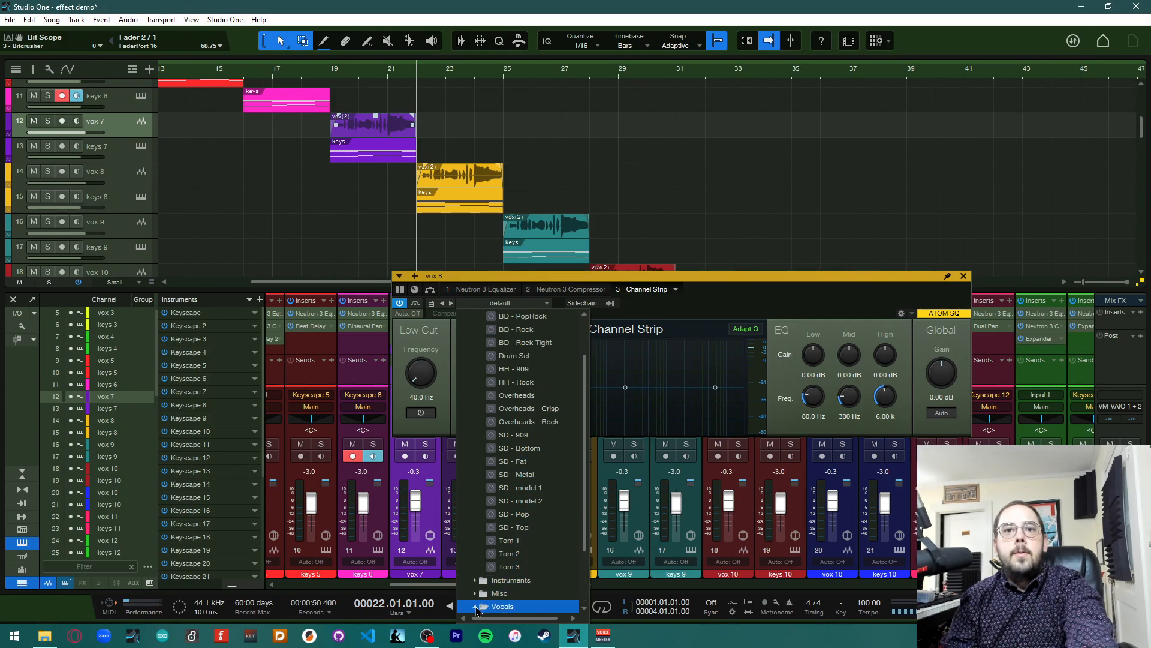
scroll(560, 527, down, 2)
scroll(560, 523, down, 1)
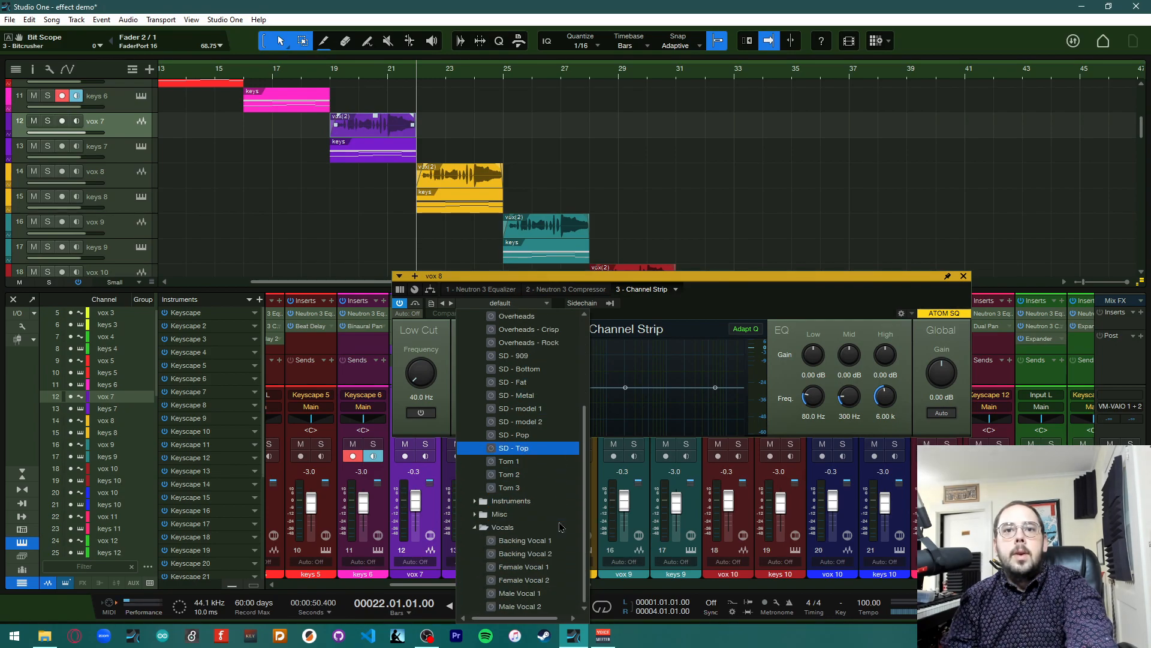
click(670, 281)
Move the Channel Strip window up and load the Male Vocal 2 preset on vox 8
drag(690, 275, 768, 143)
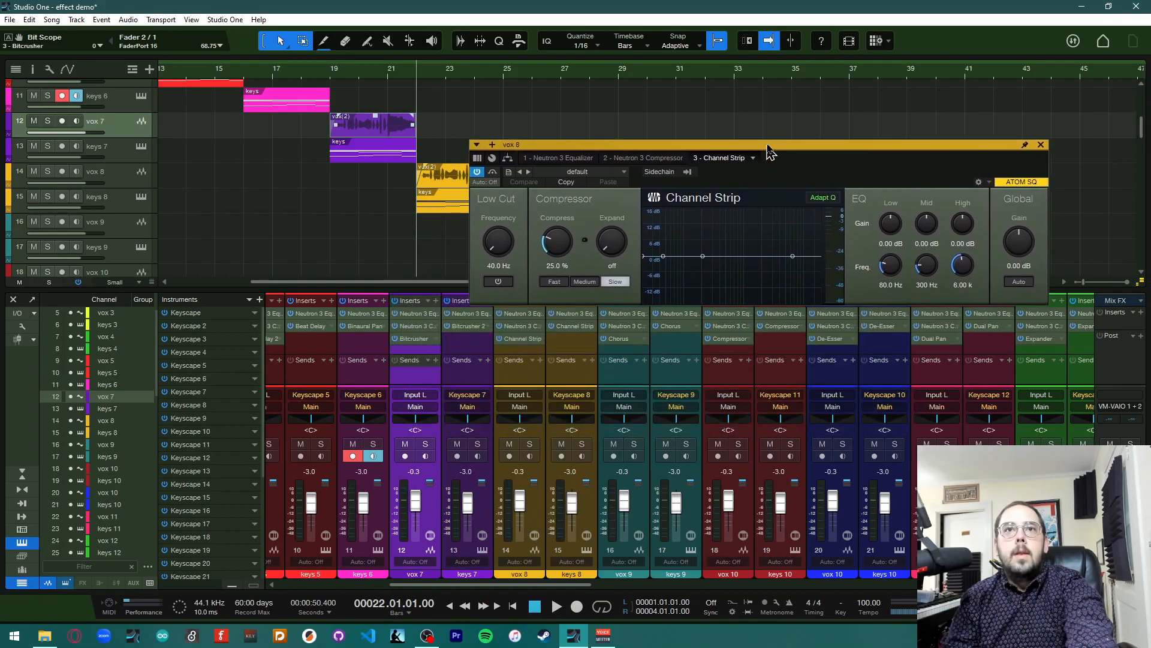
click(612, 170)
scroll(624, 545, down, 1)
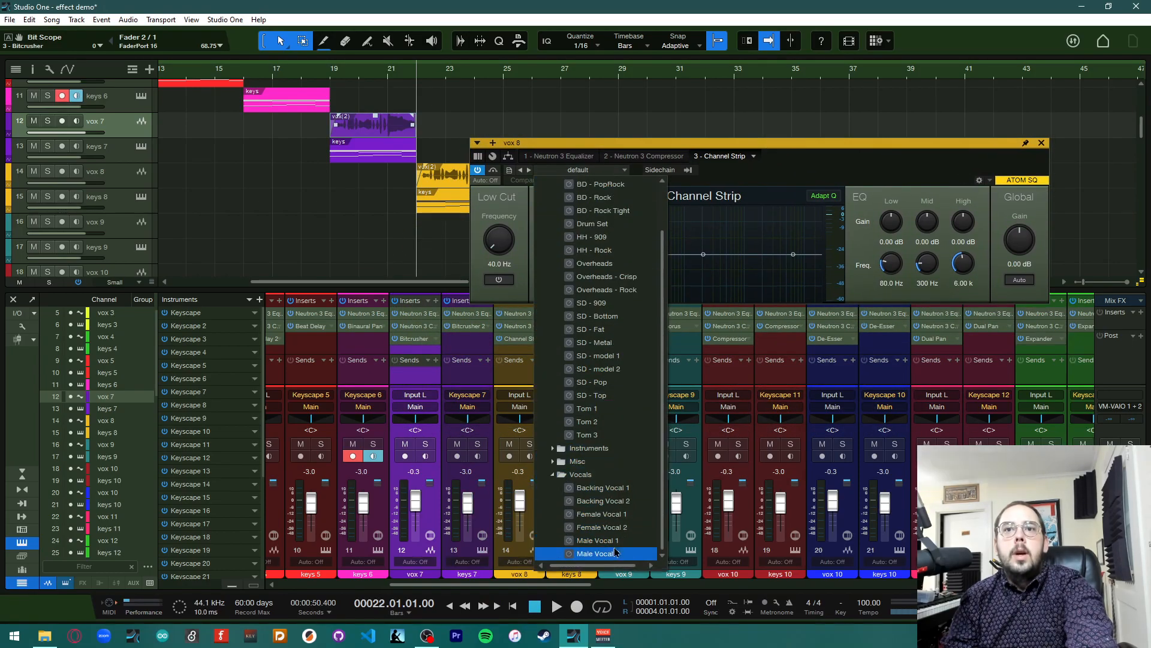
click(626, 555)
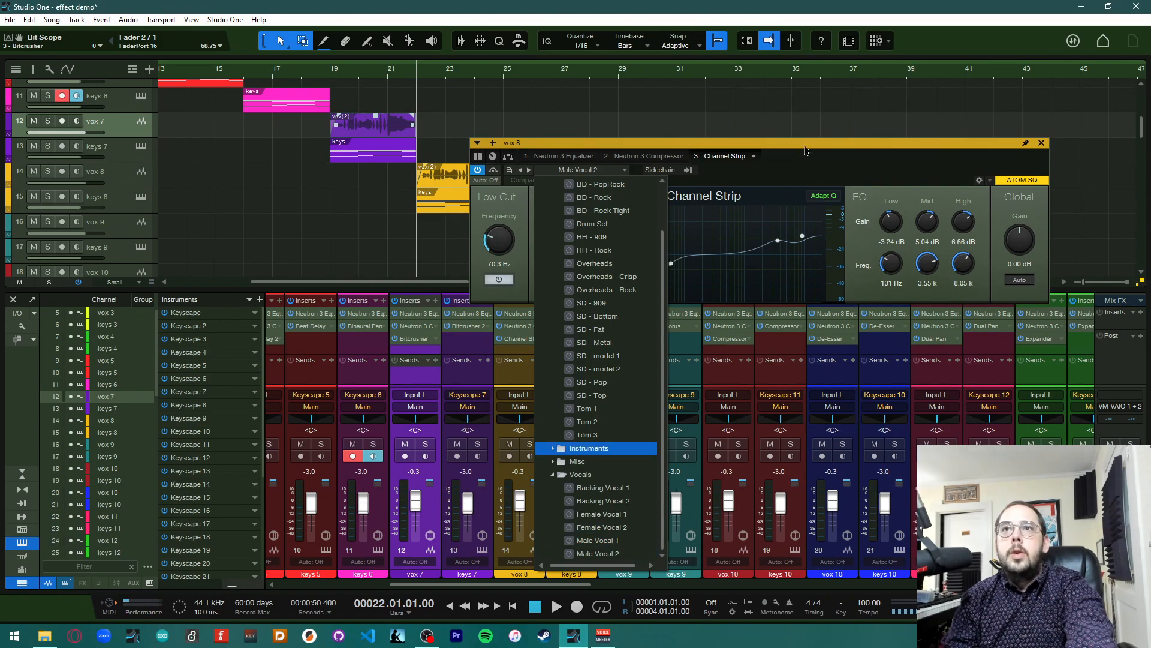
click(505, 271)
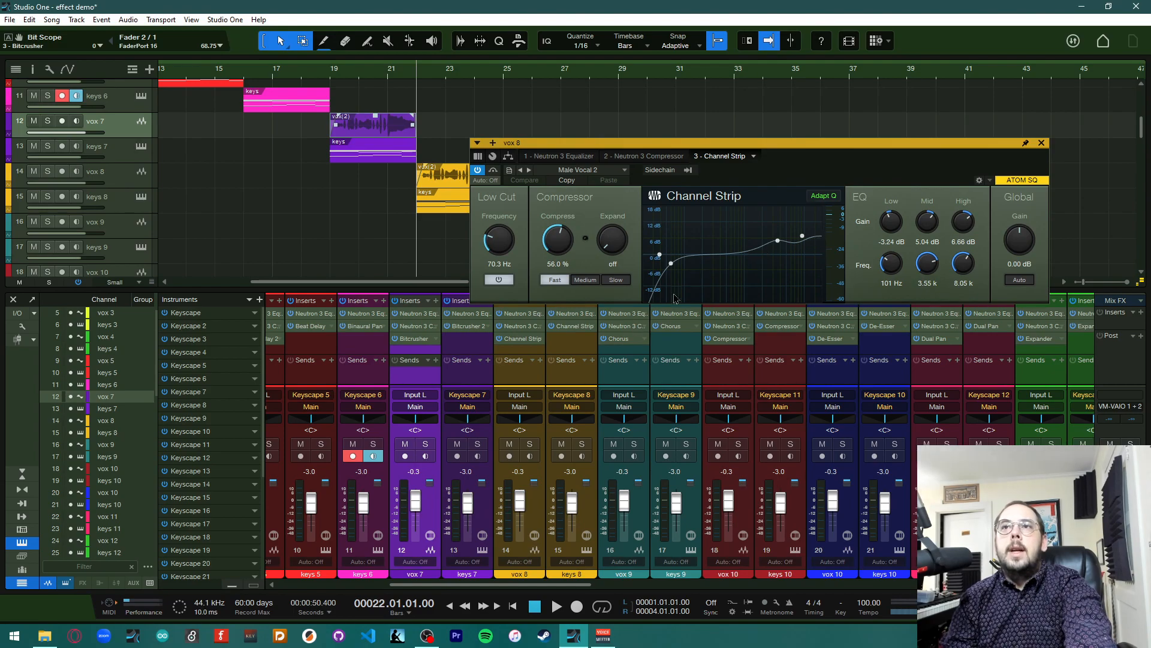
Select the keys 8 track and load the Piano preset from the Instruments folder in its Channel Strip
click(443, 206)
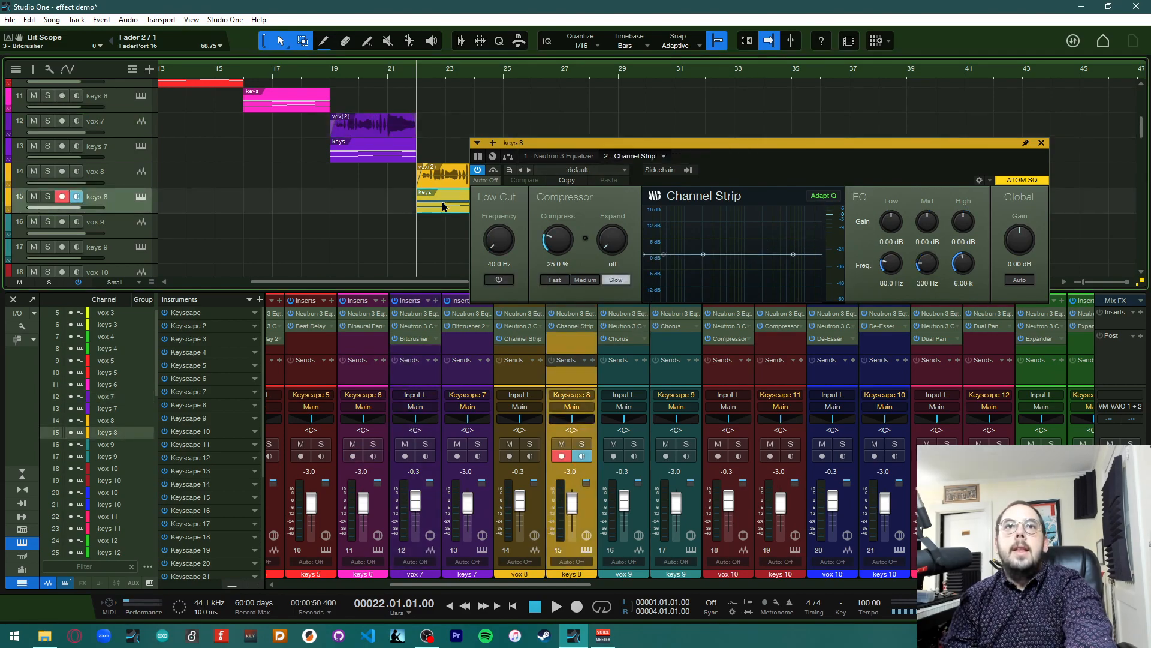
click(614, 171)
click(587, 209)
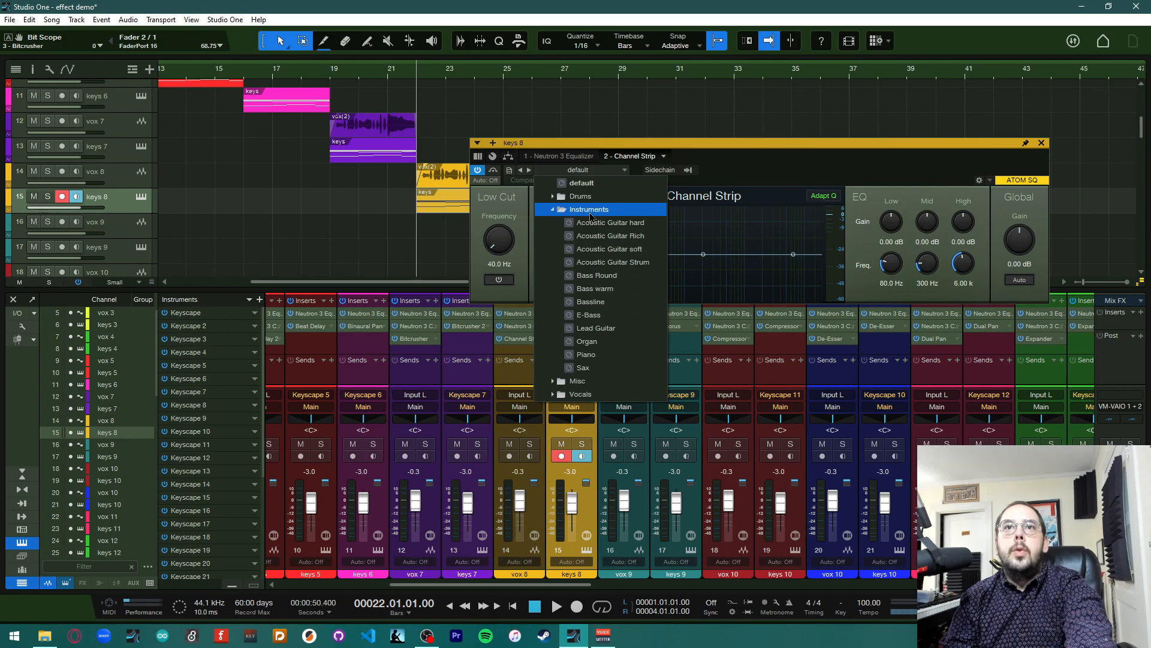
click(586, 354)
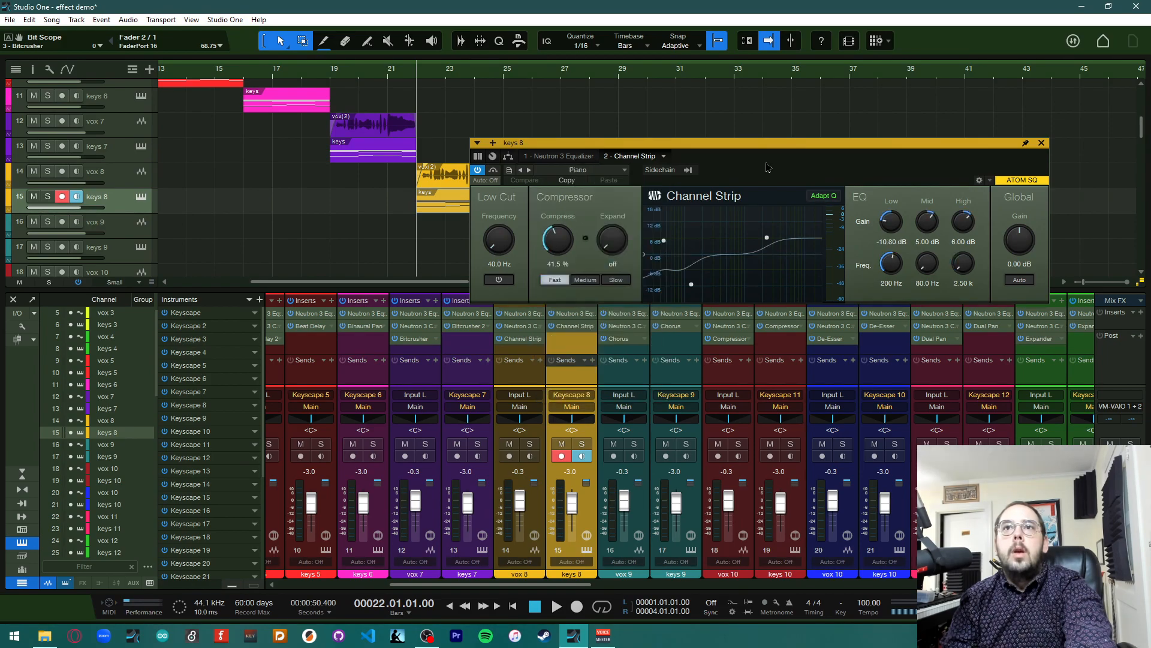
Close the Channel Strip window and play the song briefly to hear keys 8
click(1041, 144)
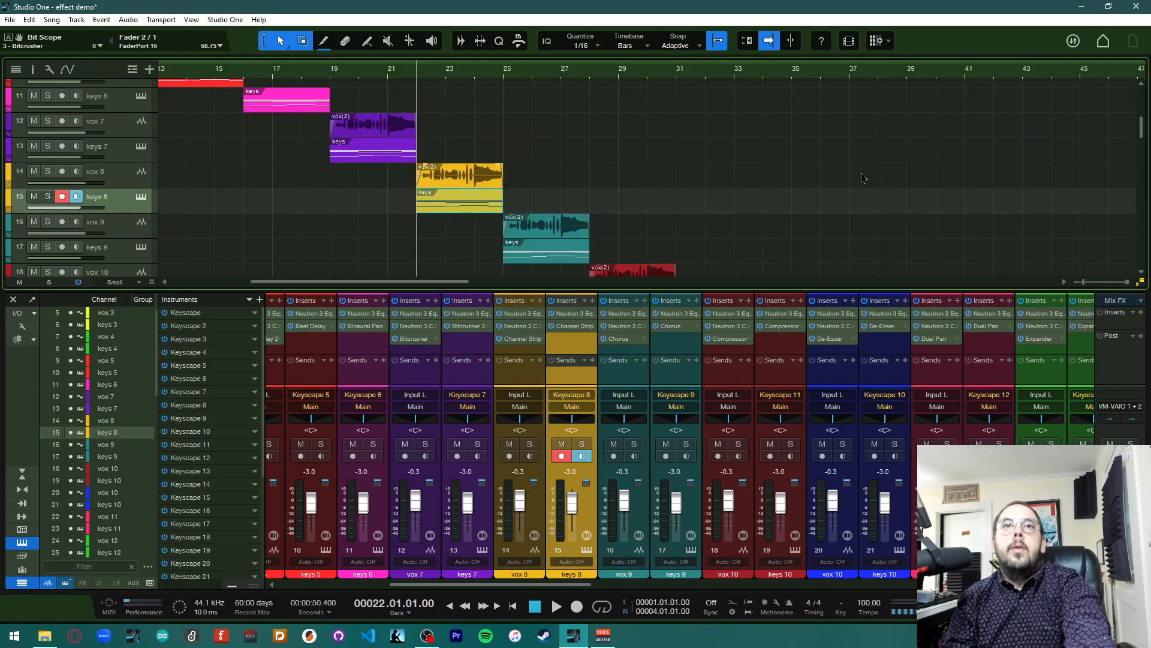
key(space)
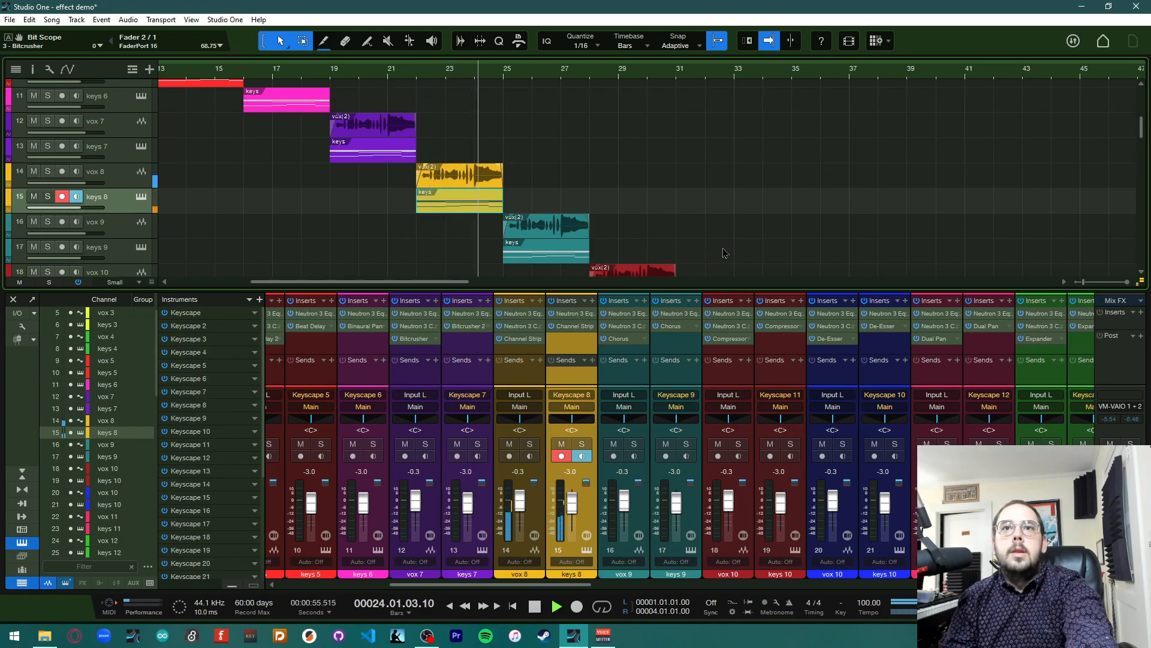
key(space)
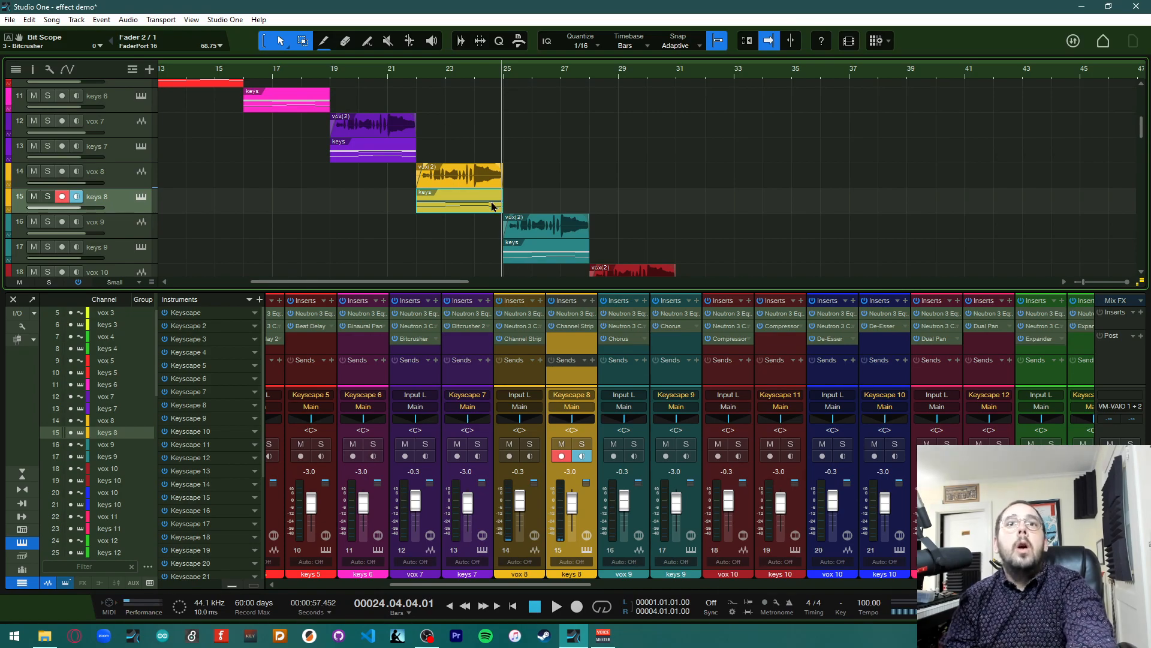
Open the Chorus plugin on vox 9, close it, and stop playback after listening
scroll(491, 206, down, 2)
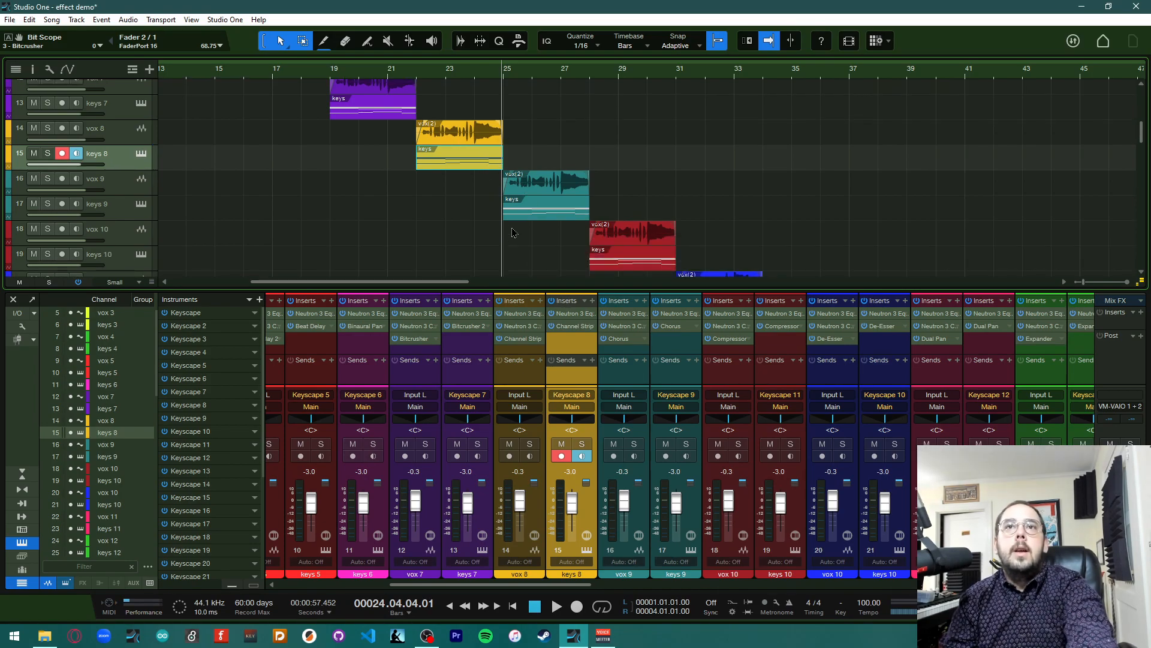
scroll(508, 229, right, 3)
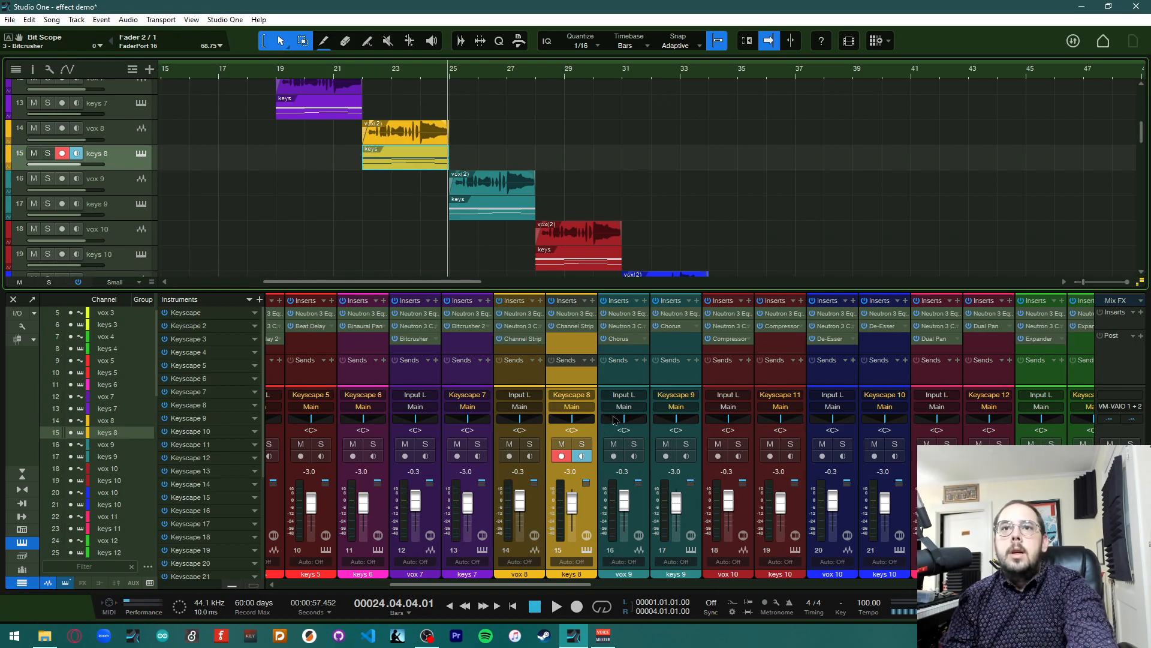
double_click(631, 344)
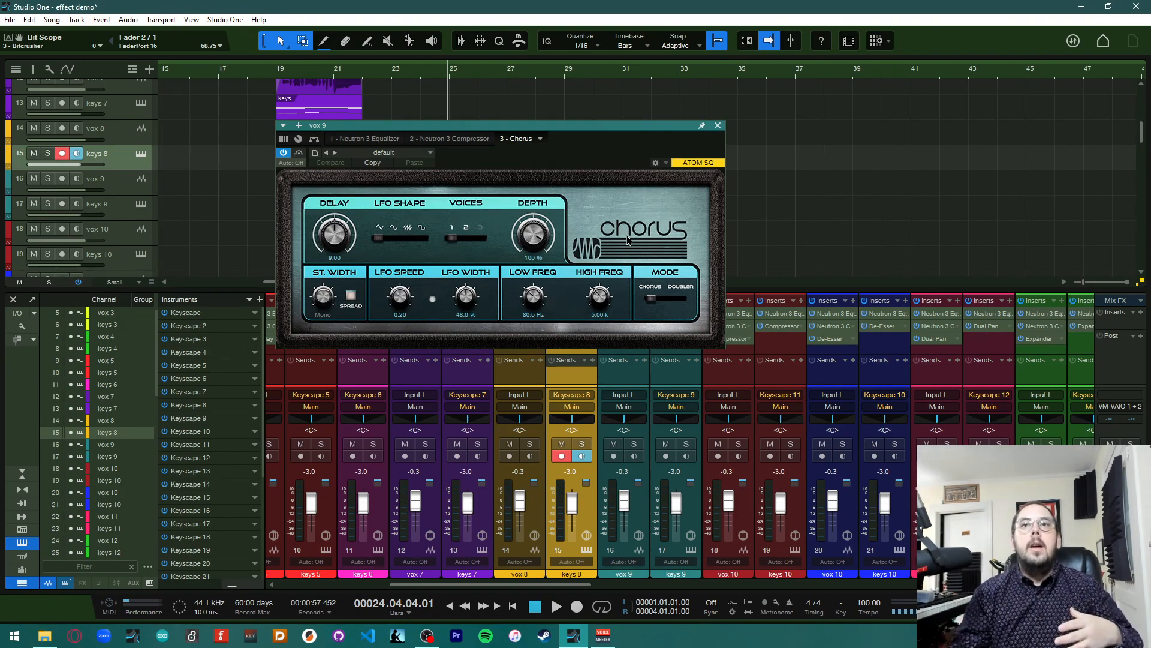
click(718, 127)
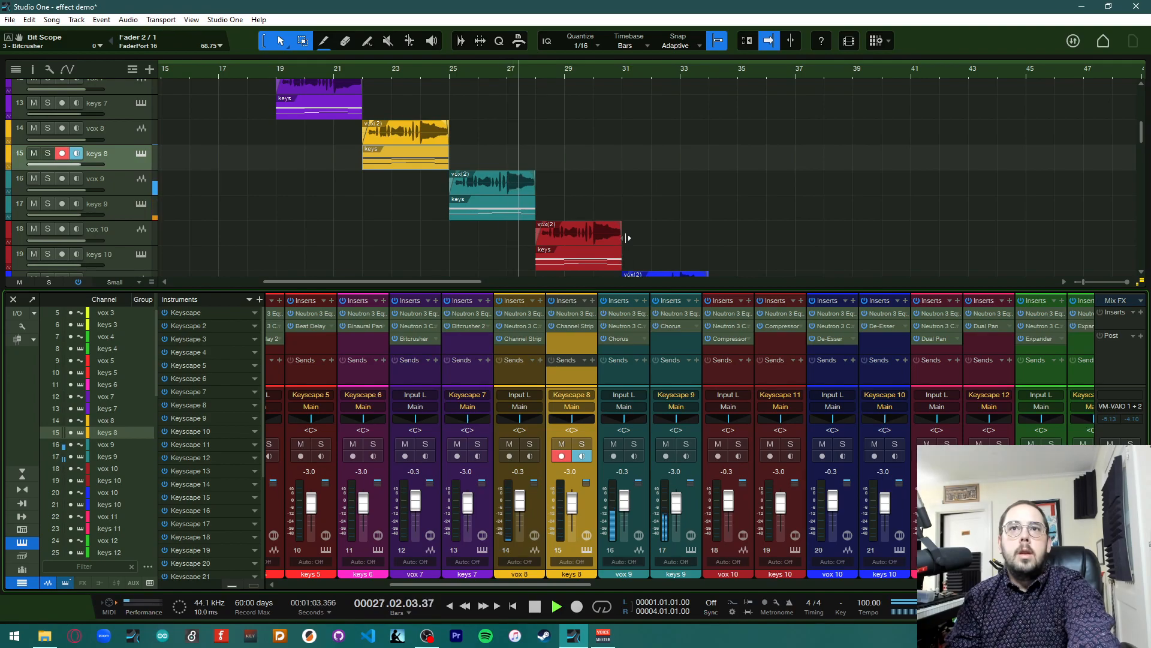
key(space)
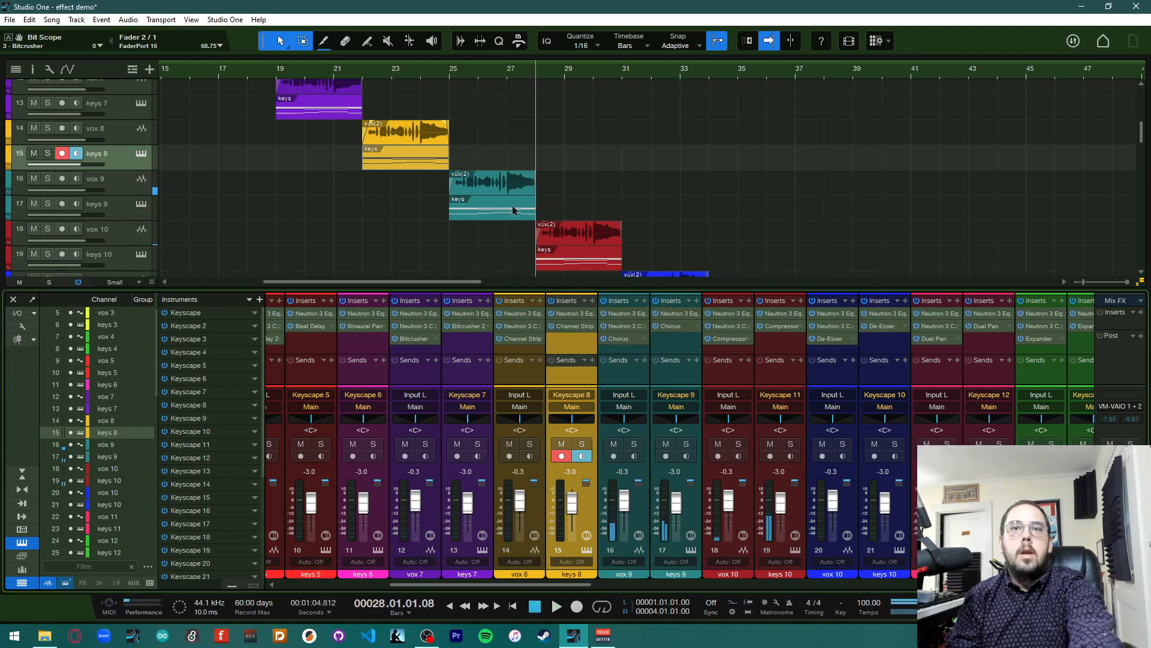
Set the playhead to bar 25, reopen the vox 9 Chorus and browse its preset list
click(450, 80)
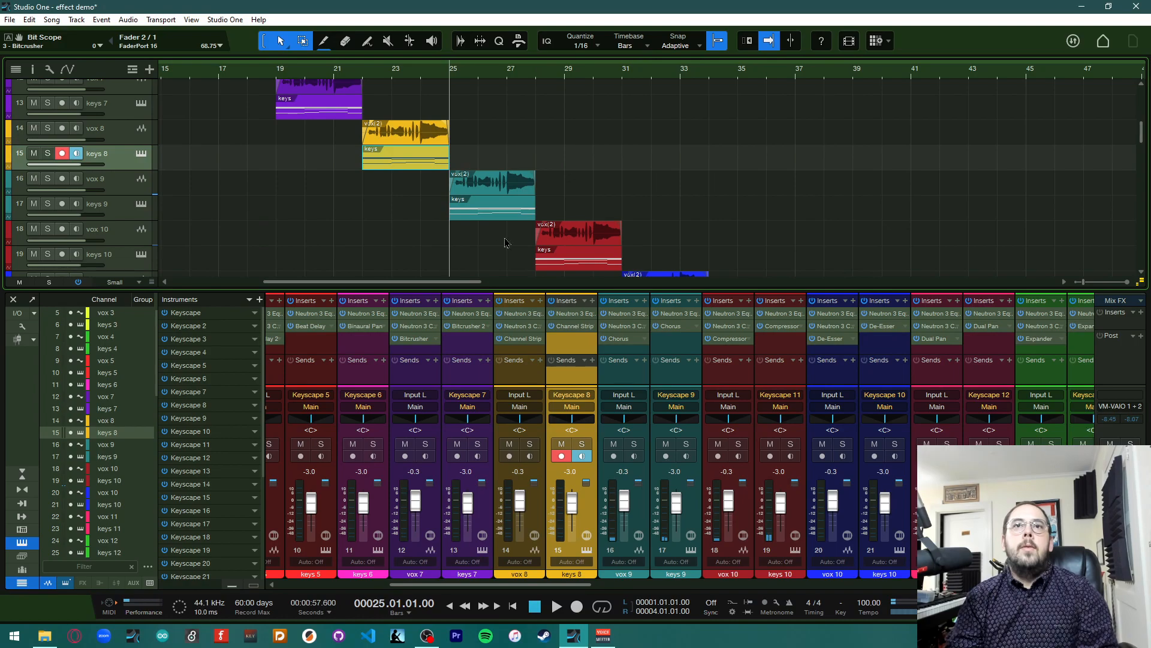
click(633, 344)
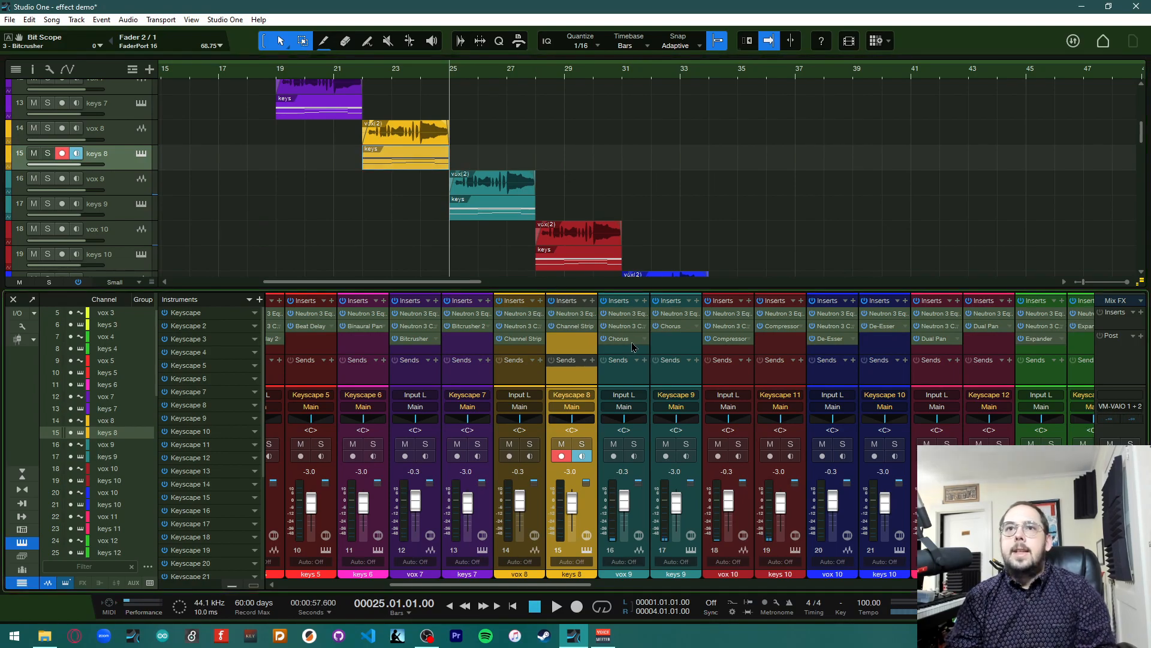
click(421, 153)
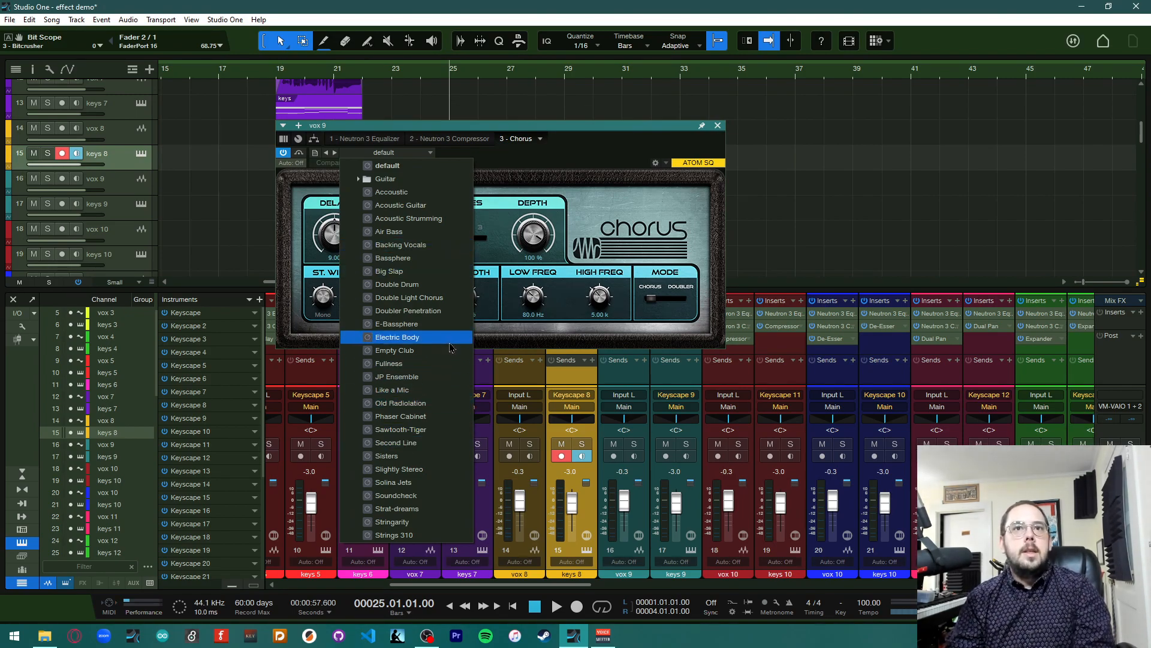
click(595, 161)
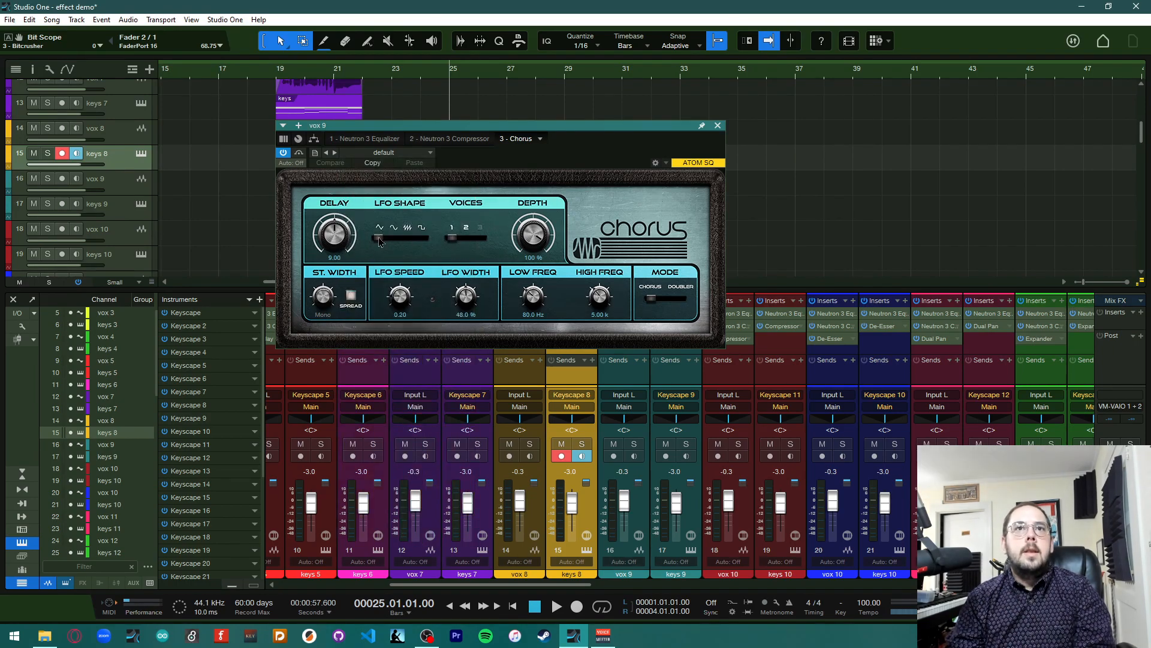
Adjust the Chorus LFO shape, delay, LFO speed and width, and low and high frequency knobs
drag(379, 238, 345, 199)
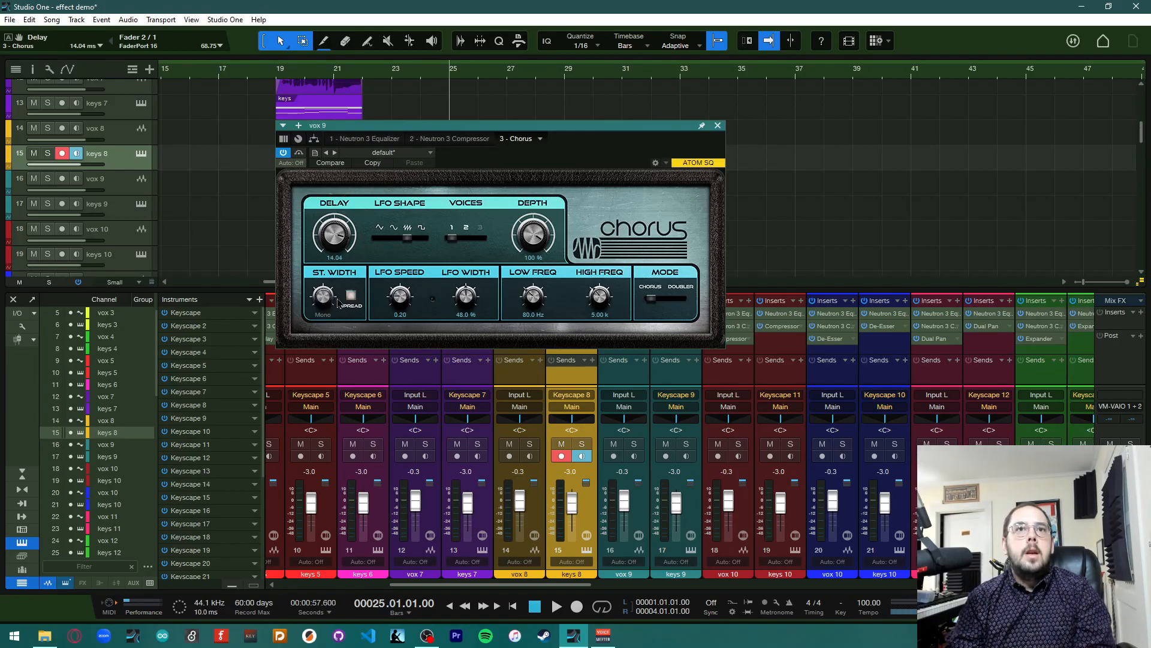
drag(400, 303, 464, 277)
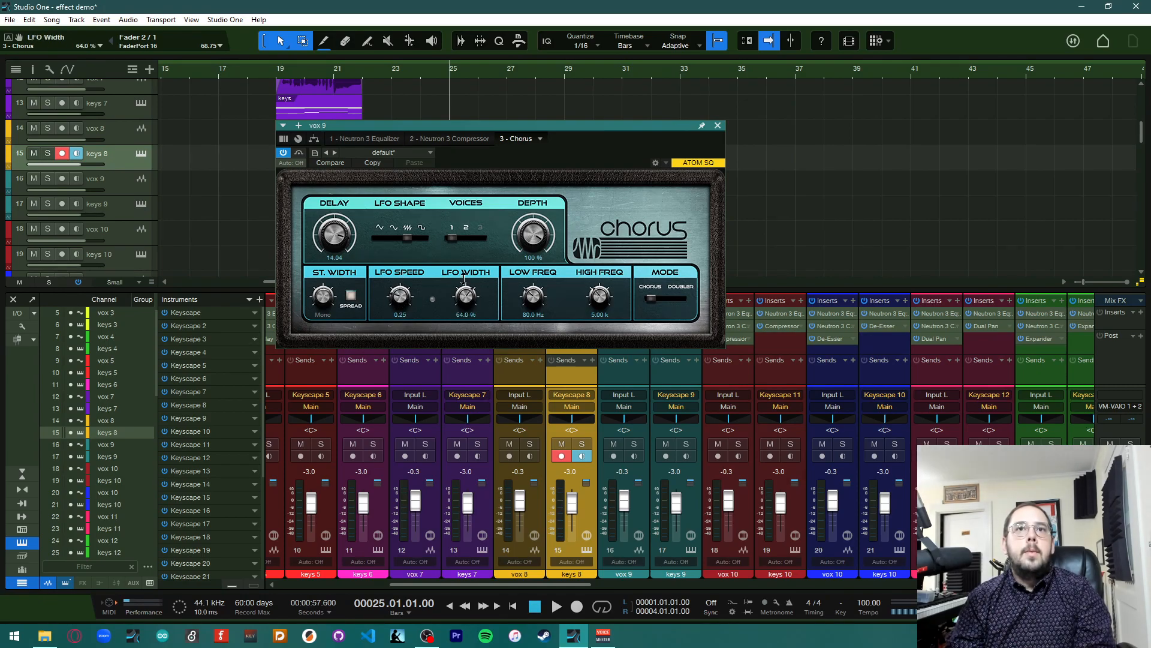
drag(532, 294, 603, 271)
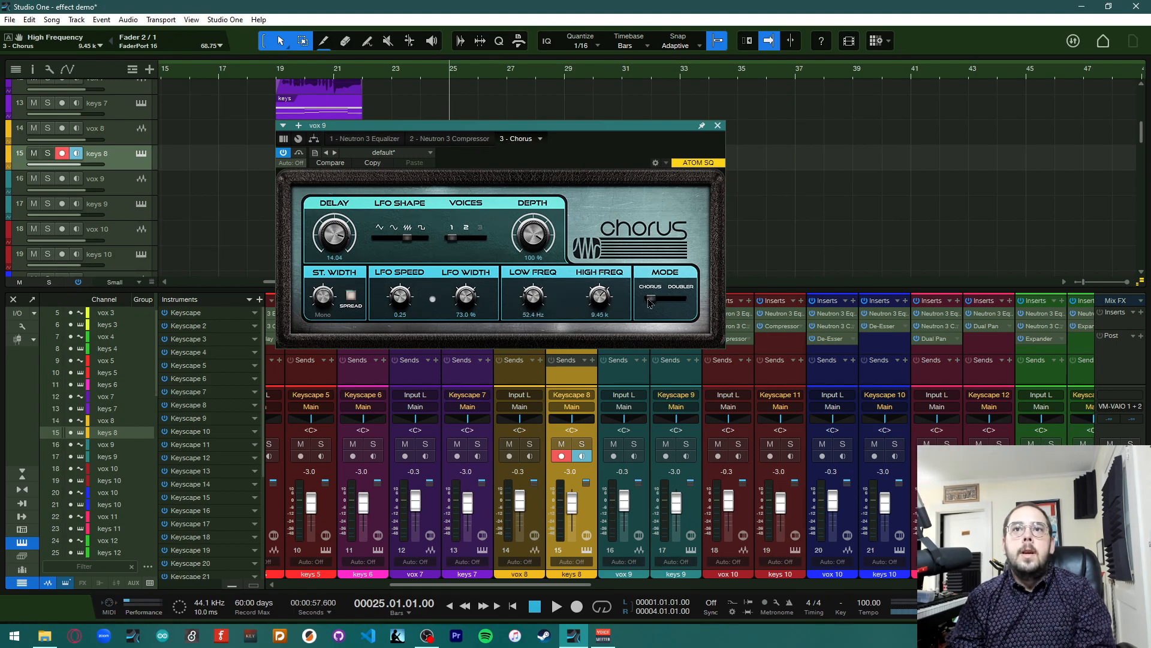
Switch the Chorus mode to Doubler with 3 voices and close the plugin window
click(656, 303)
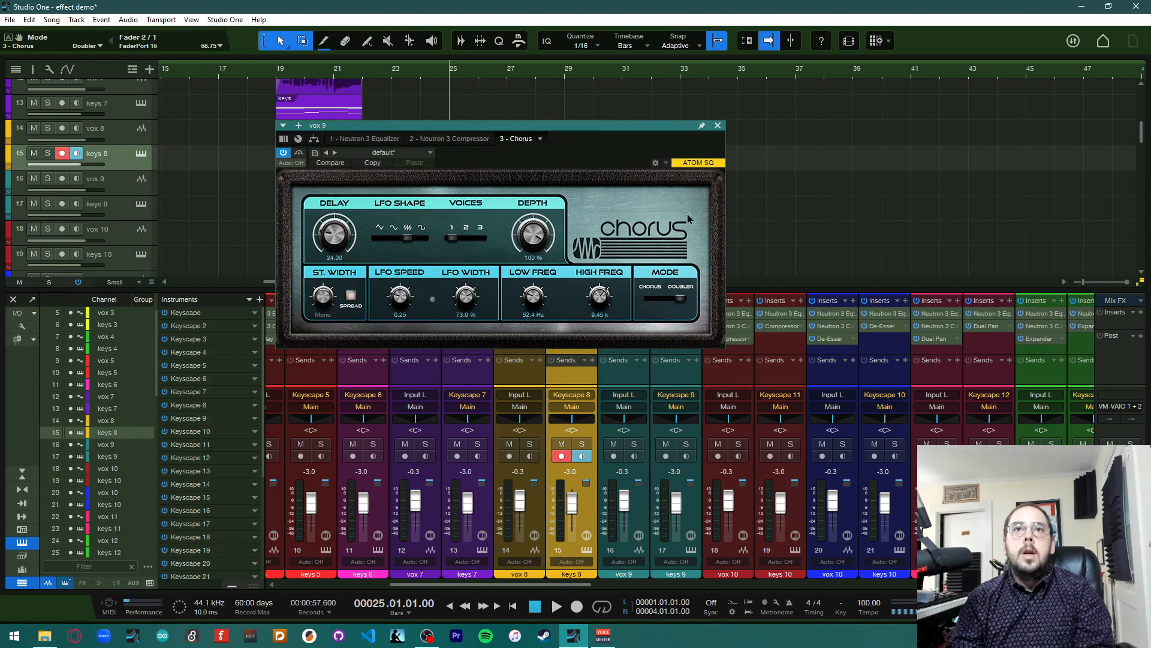
click(477, 242)
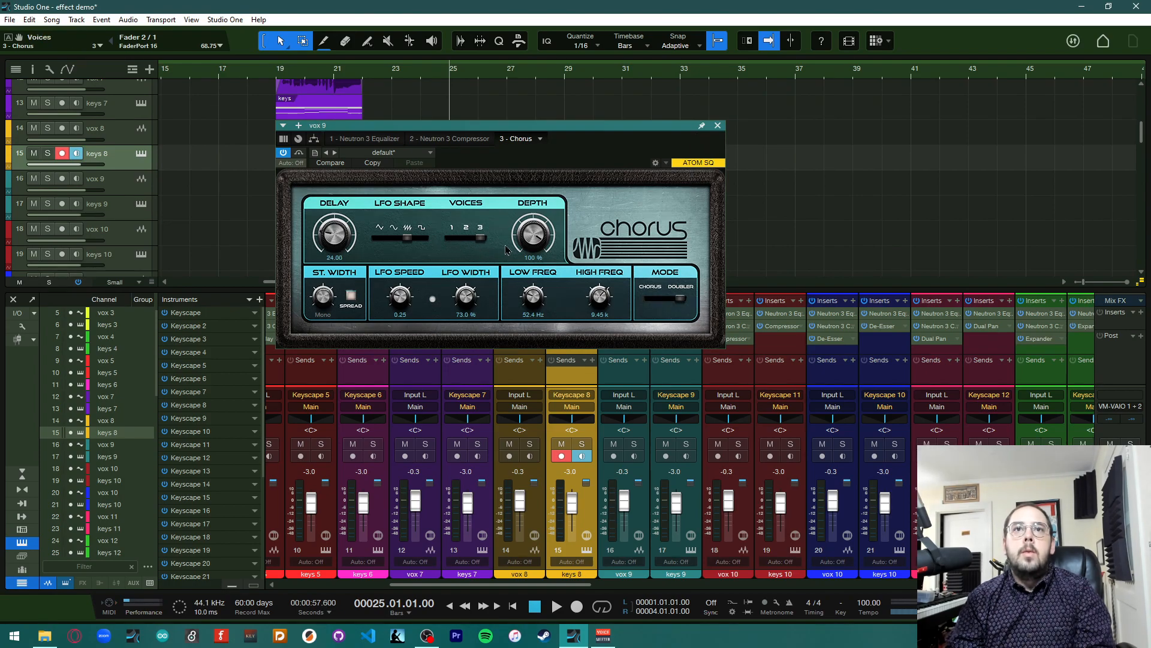
click(717, 126)
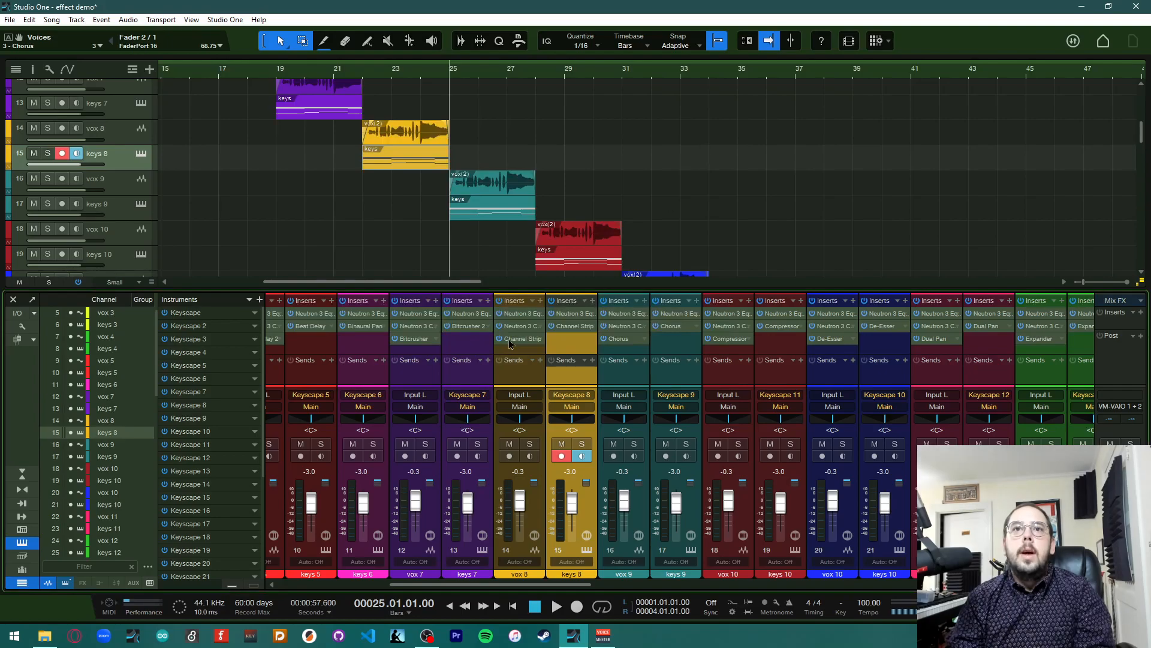
Copy the customised Chorus from vox 9 onto keys 9 and remove keys 9's original Chorus insert
drag(628, 341, 676, 339)
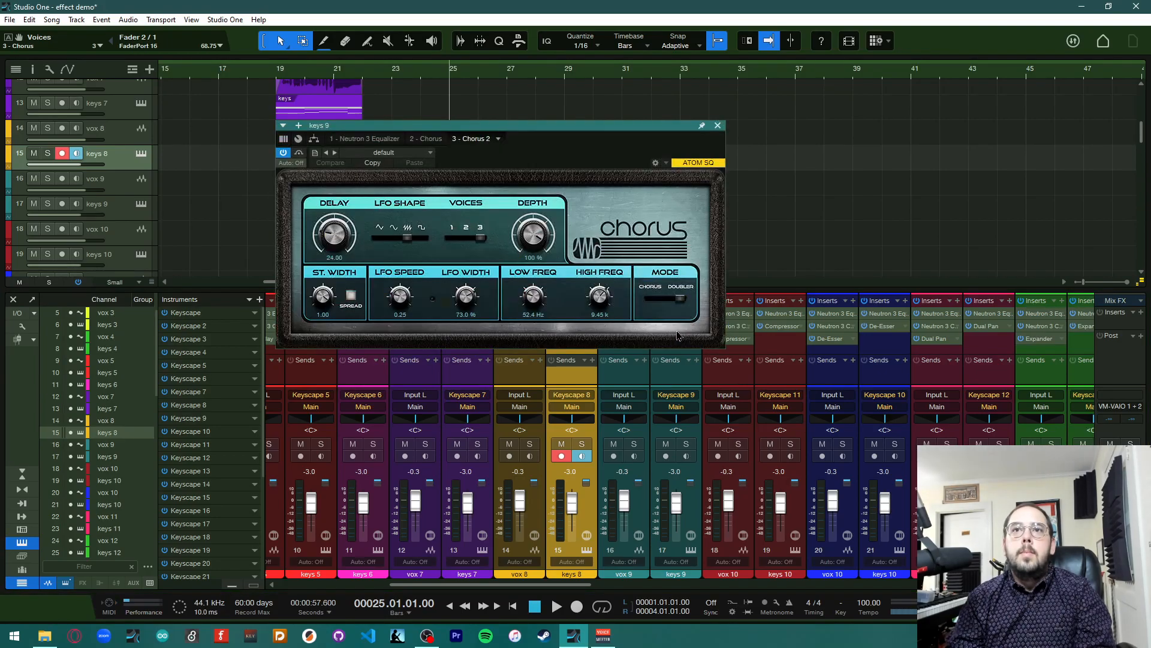
click(436, 139)
click(450, 139)
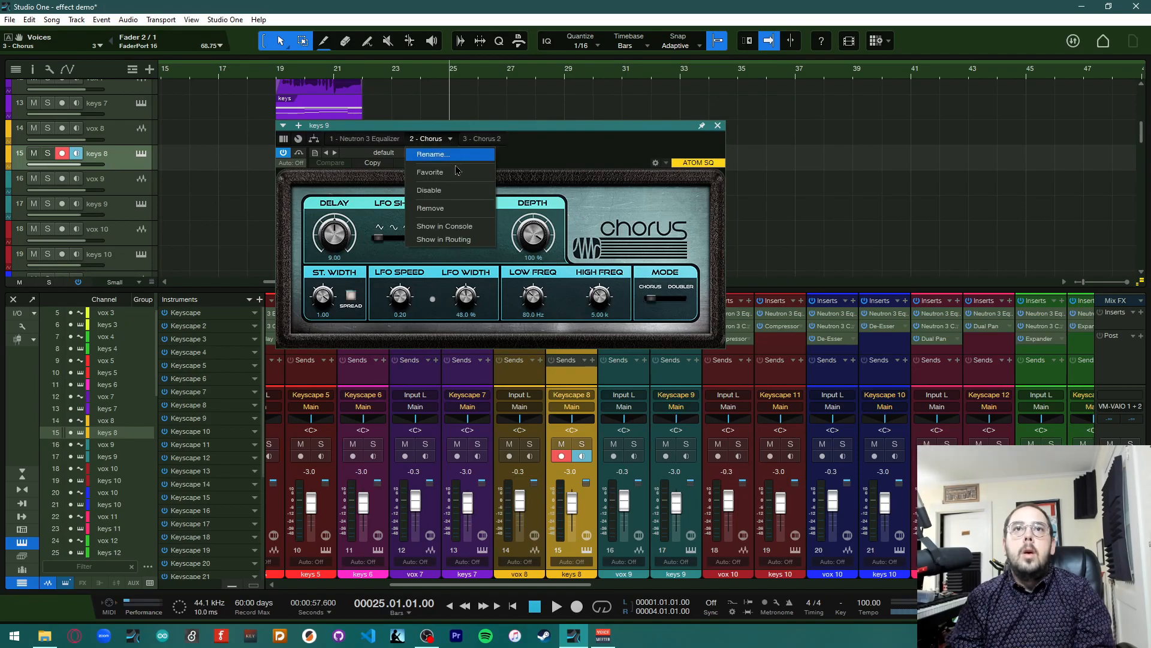
click(459, 208)
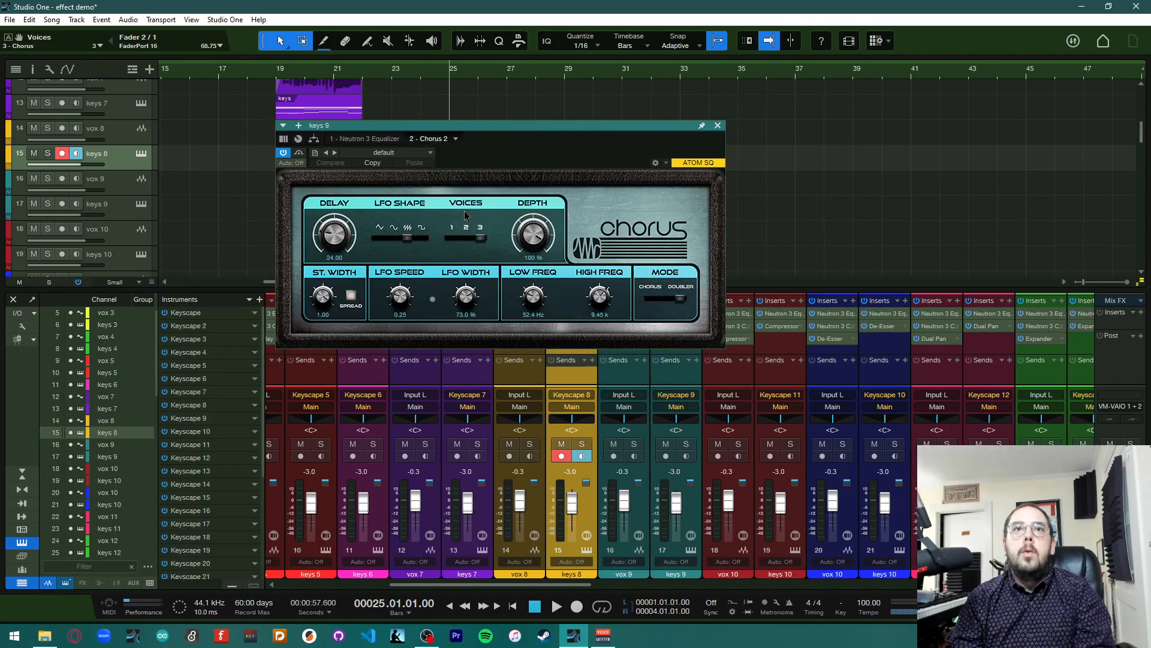
click(718, 128)
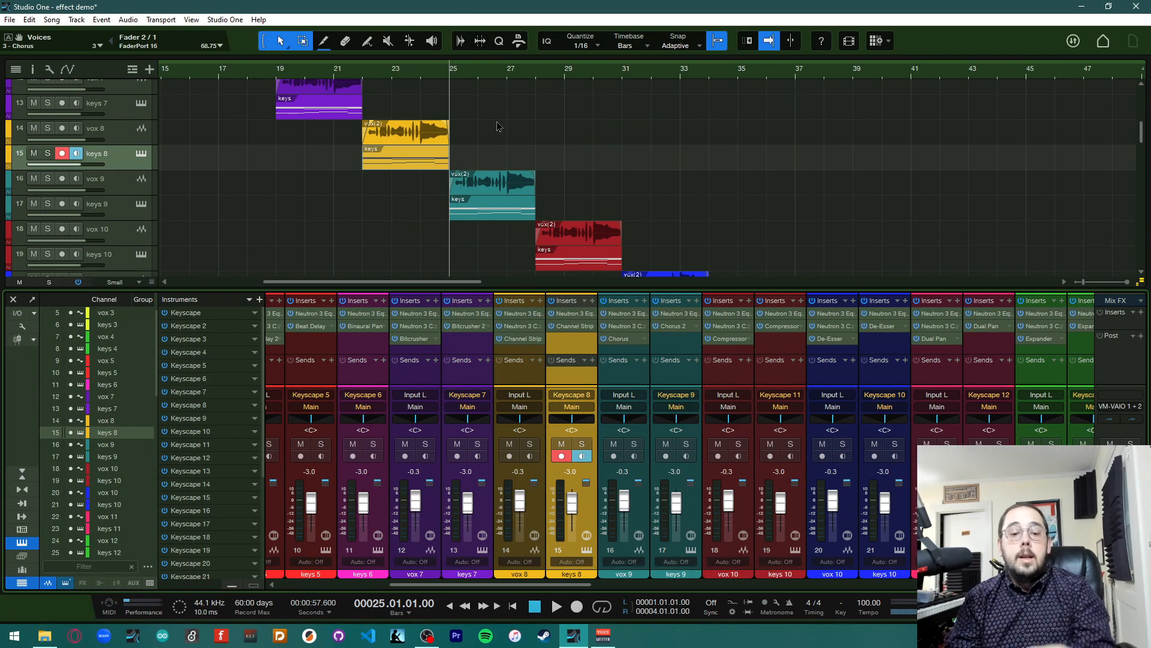
Play the song briefly to hear the chorused vox 9 and keys 9
key(space)
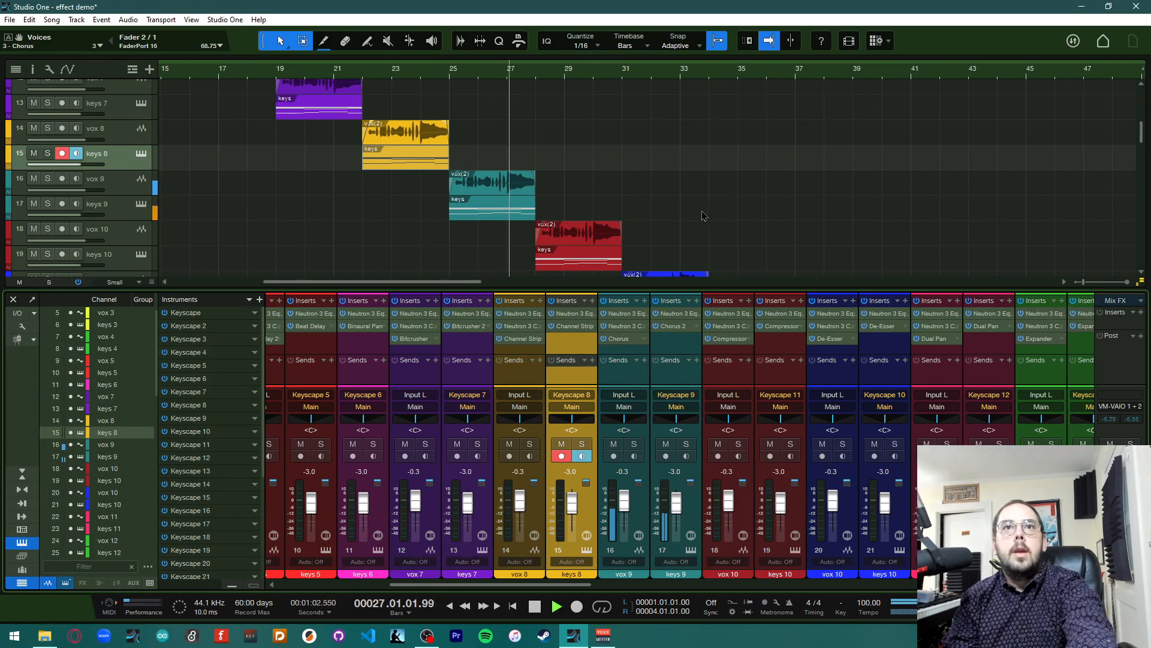
key(space)
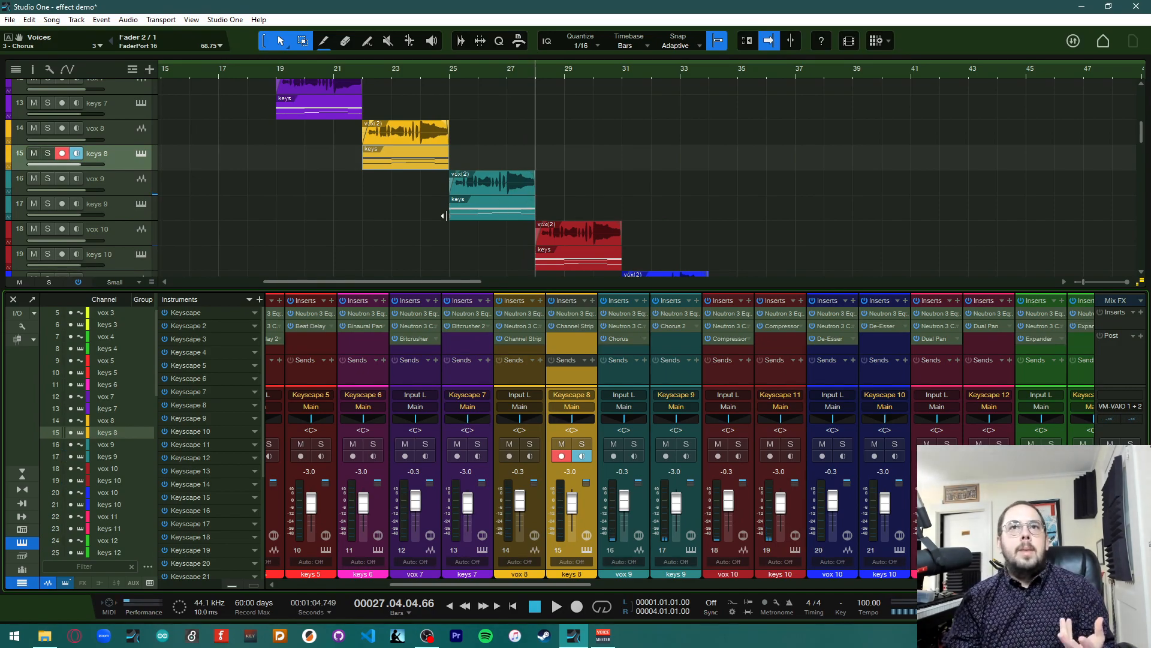
Open the Compressor on the vox 10 channel and move its window above the mixer
scroll(461, 270, right, 4)
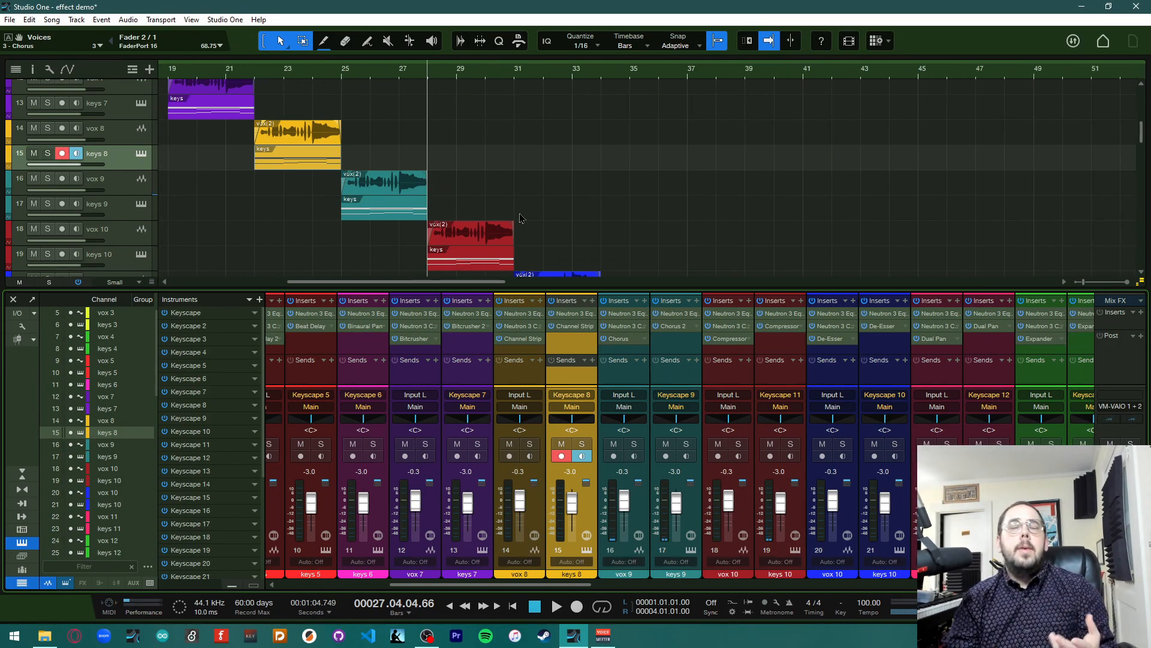
scroll(521, 217, down, 2)
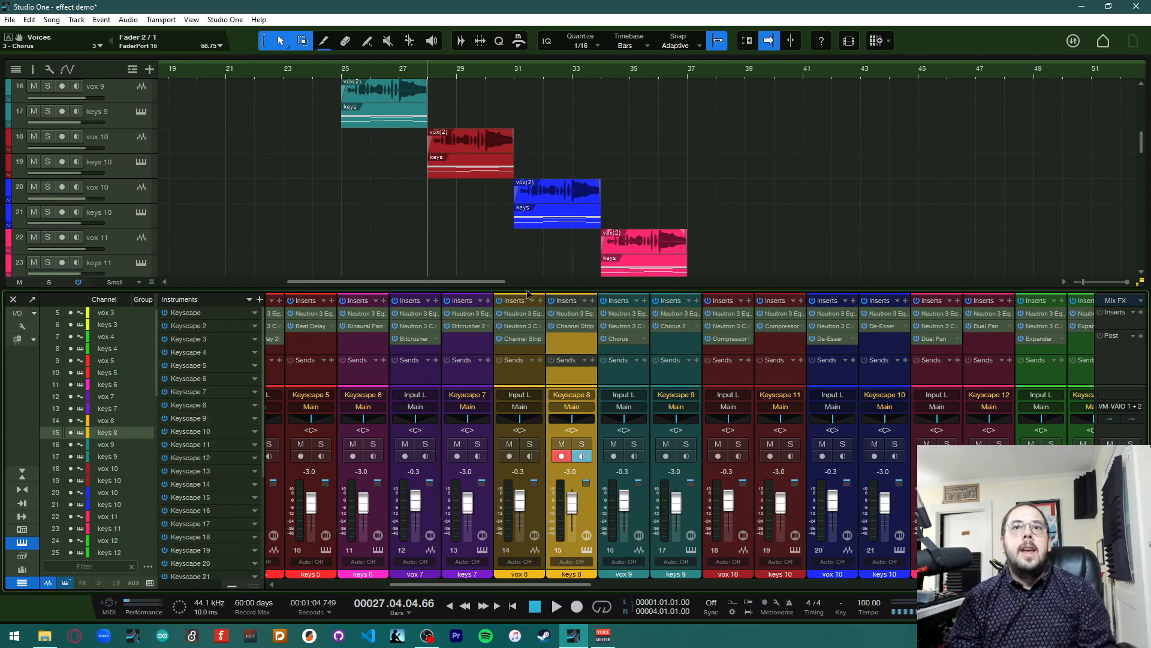
scroll(636, 477, right, 3)
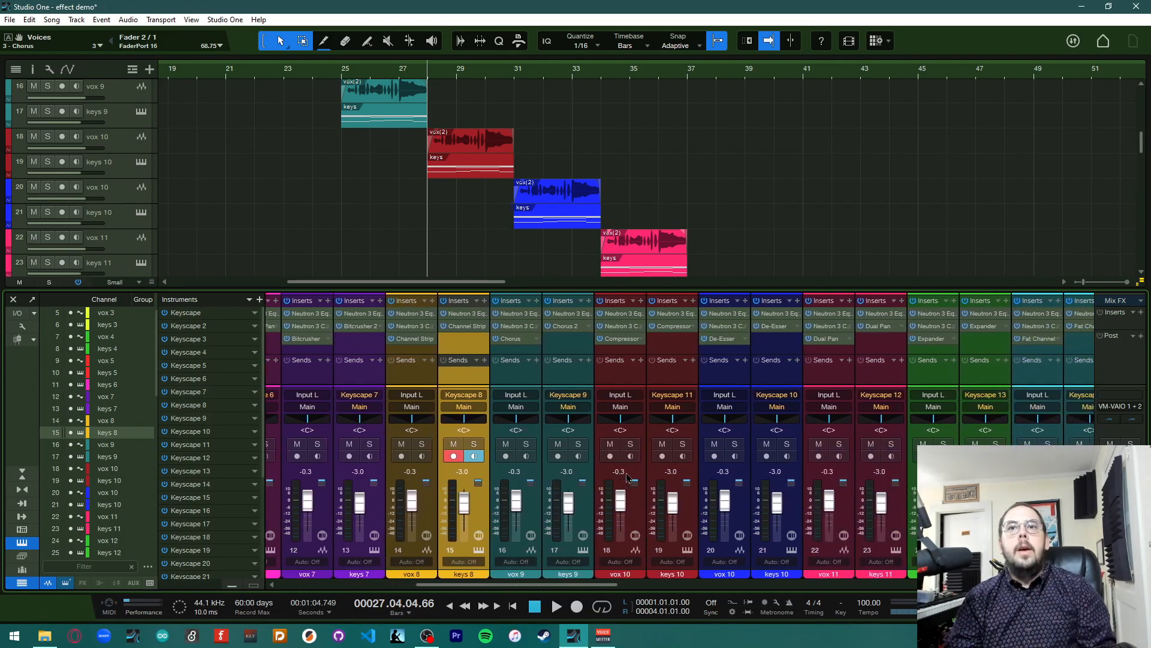
scroll(628, 477, right, 4)
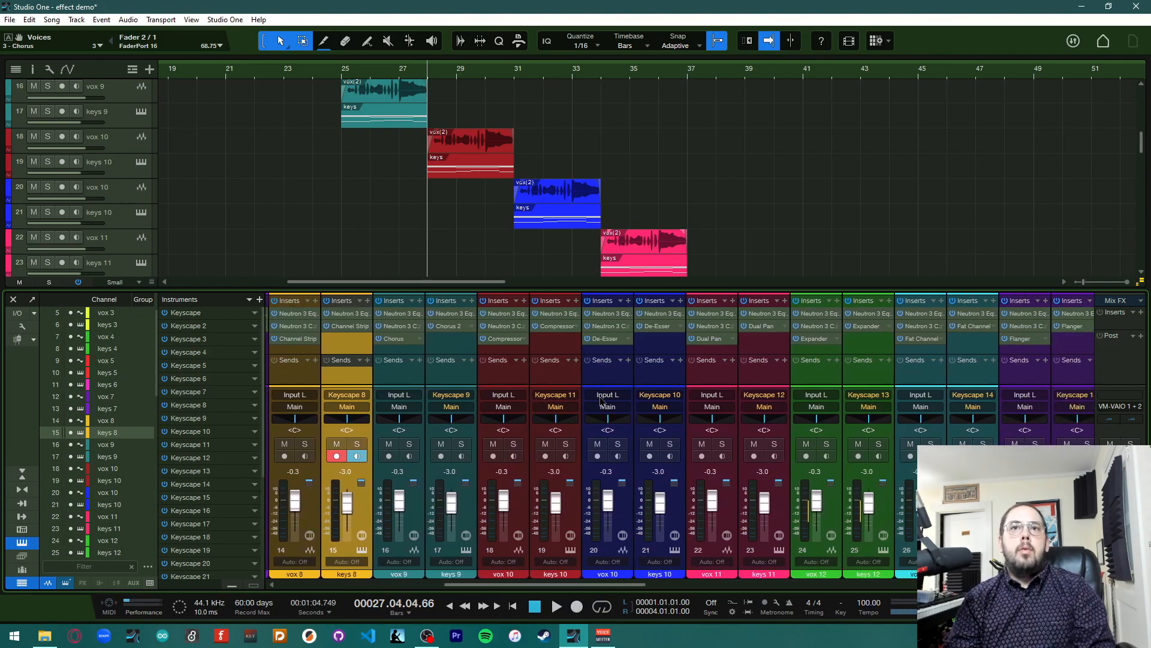
scroll(509, 408, right, 1)
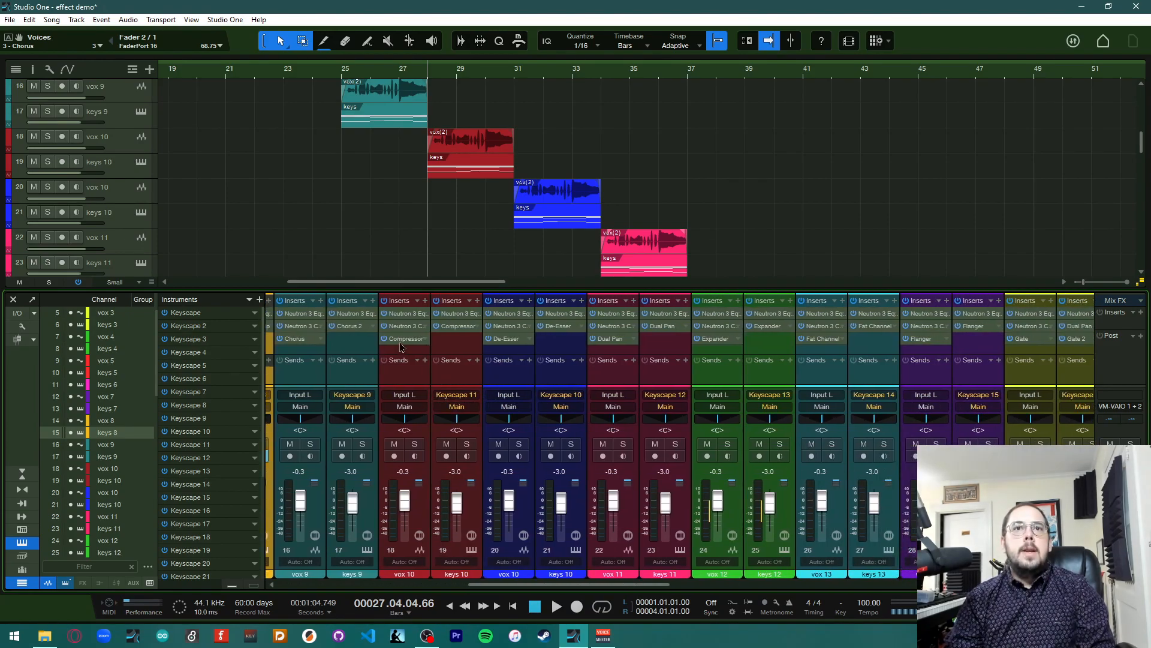
click(401, 341)
drag(556, 137, 842, 86)
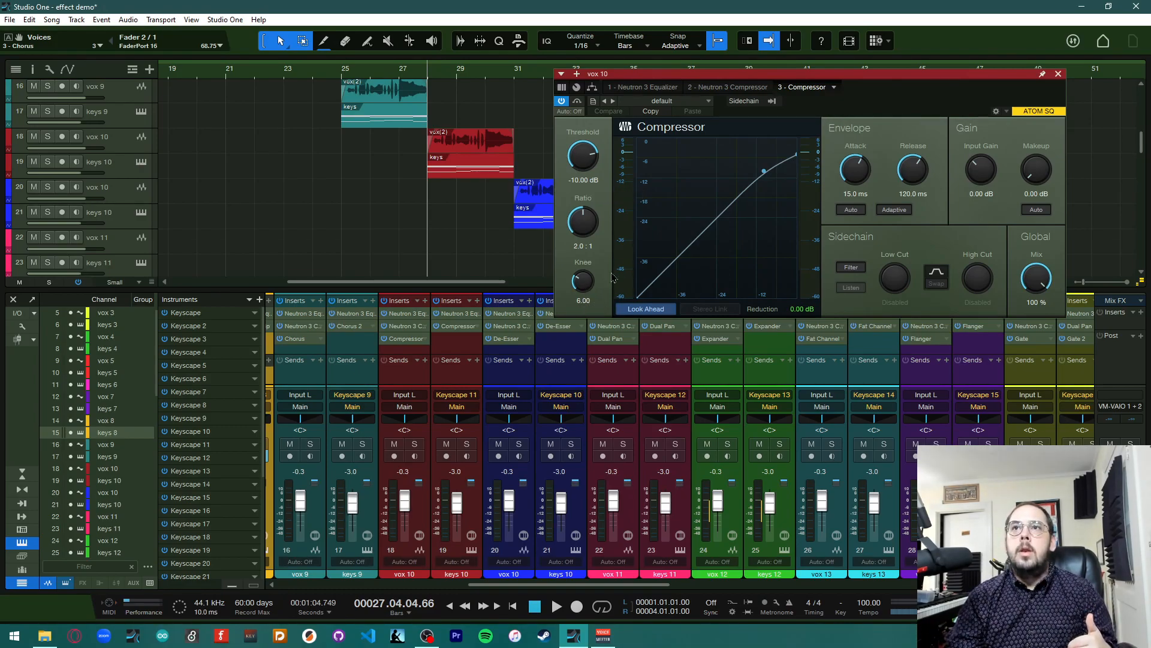
Inspect the vox 10 Compressor's knee control and preset options
drag(572, 292, 637, 210)
click(706, 101)
click(688, 119)
click(863, 96)
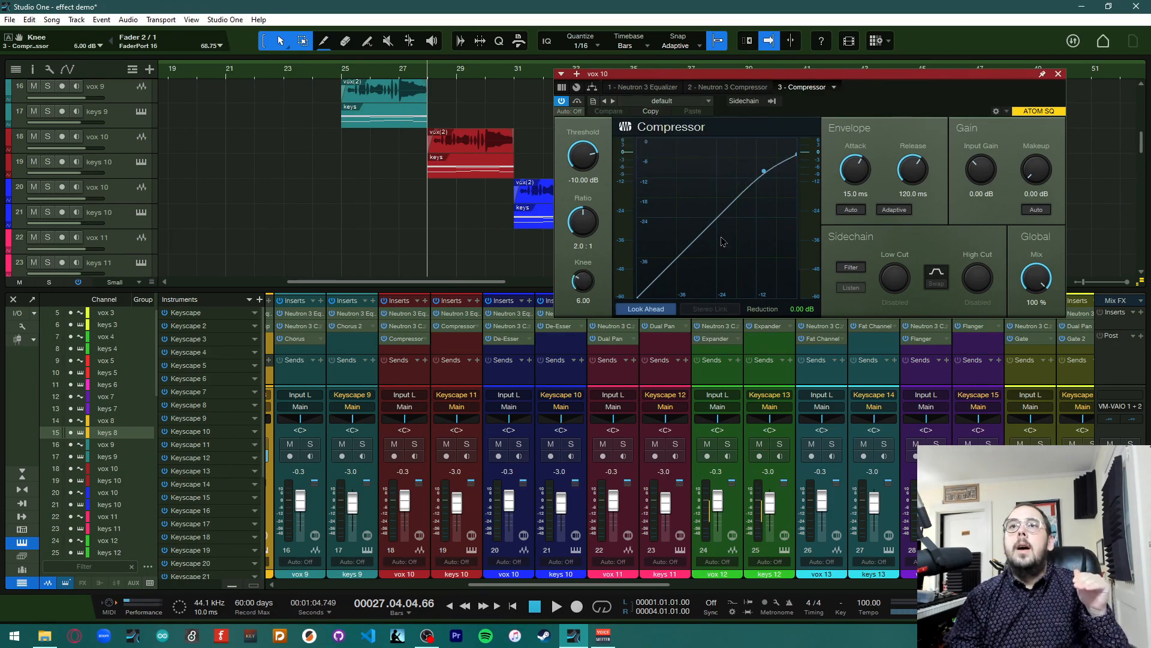
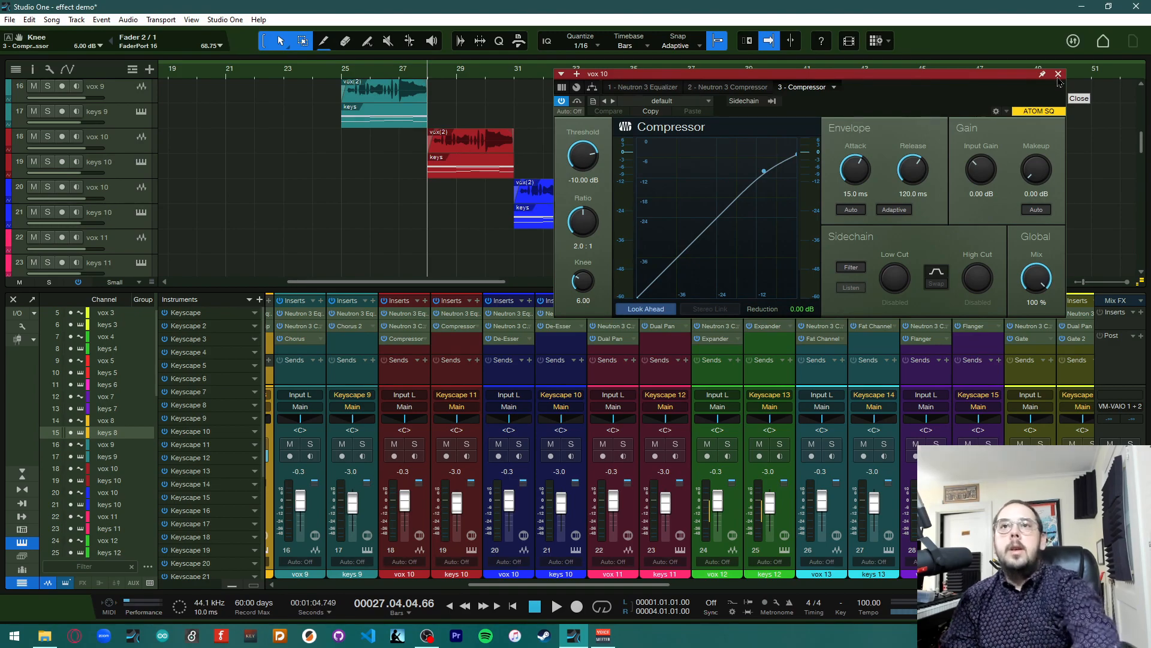
Play the song briefly to hear the compressed vox 10
key(space)
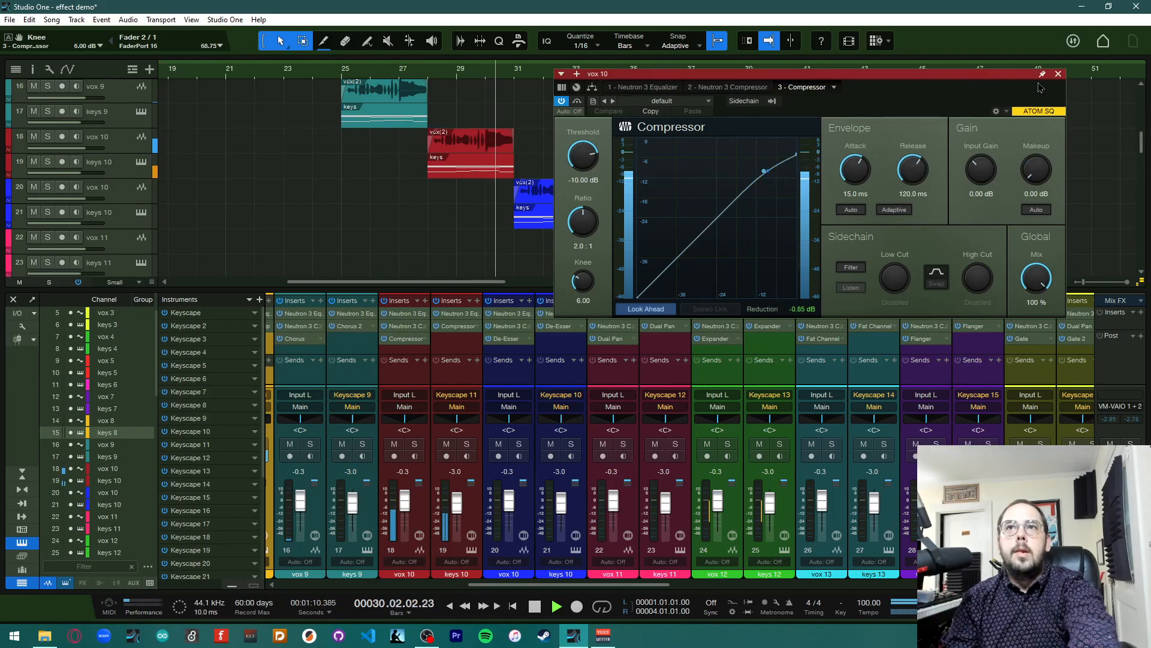
key(space)
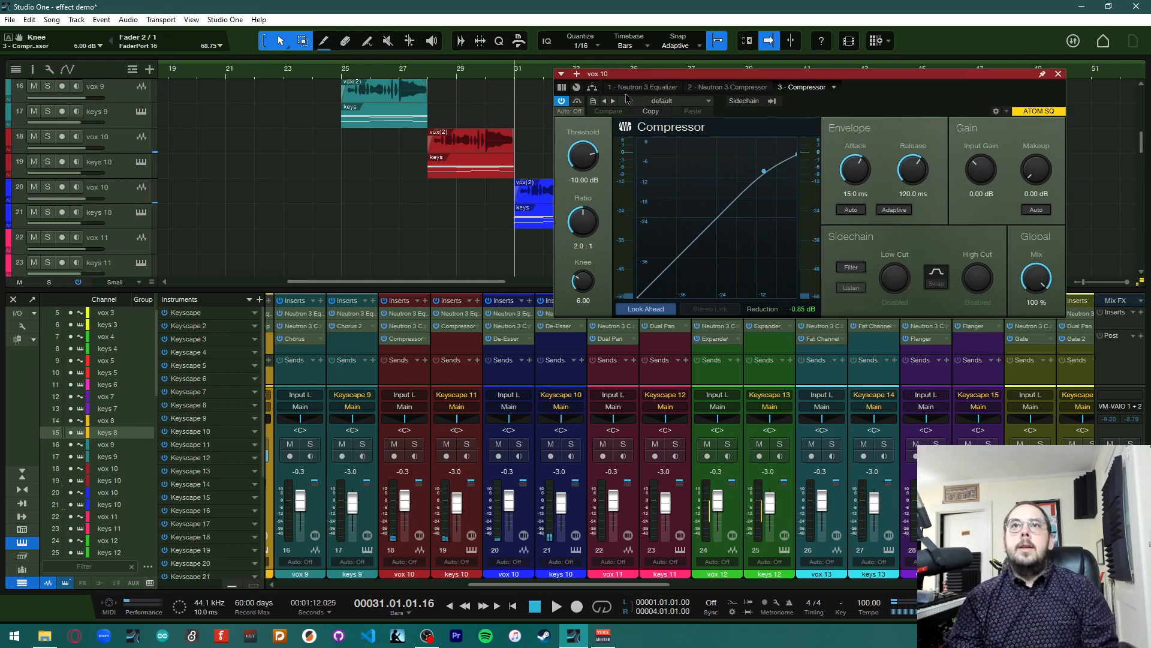
Set the vox 10 Compressor to -22.72 dB threshold, 9.7:1 ratio, 0.89 ms attack, 615 ms release and 4.32 dB makeup
click(430, 75)
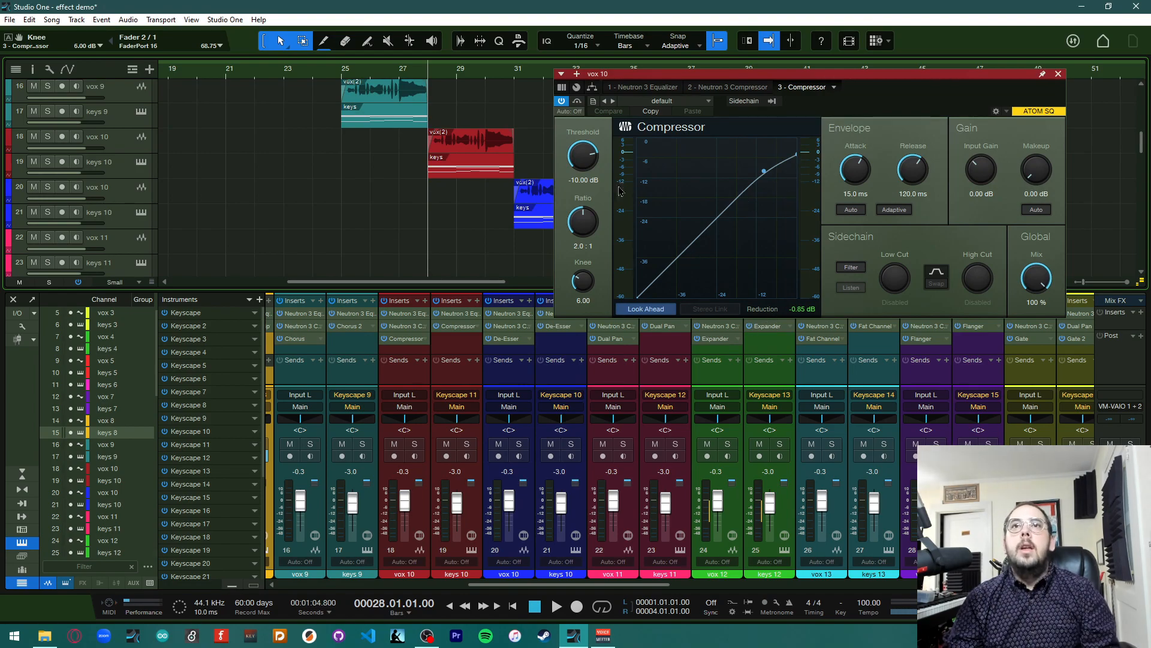
drag(583, 157, 587, 197)
drag(856, 171, 915, 146)
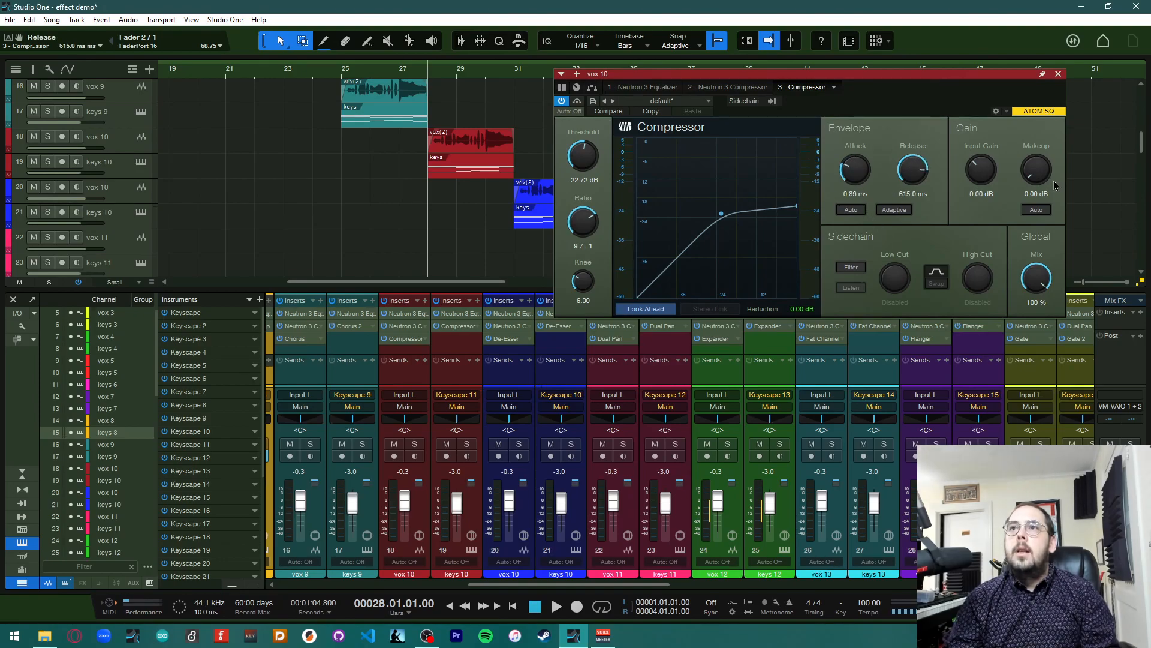
drag(1042, 182, 1026, 191)
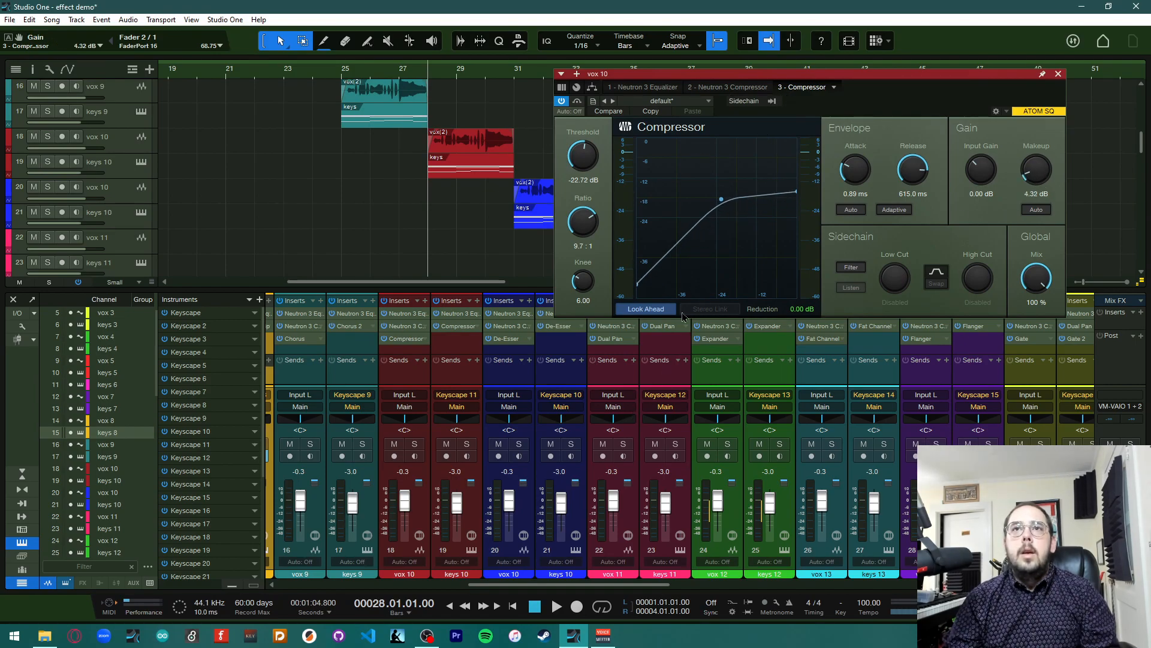
Copy the customised Compressor from vox 10 onto keys 10 and remove keys 10's original Compressor insert
drag(732, 74, 698, 266)
click(127, 149)
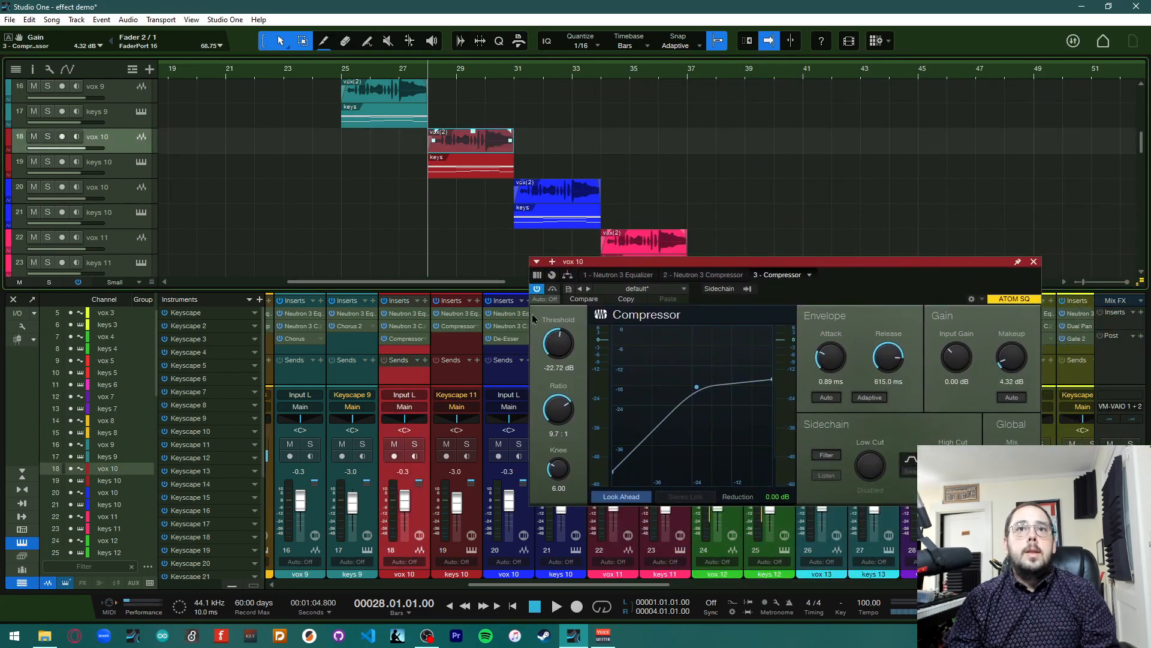
drag(404, 340, 458, 340)
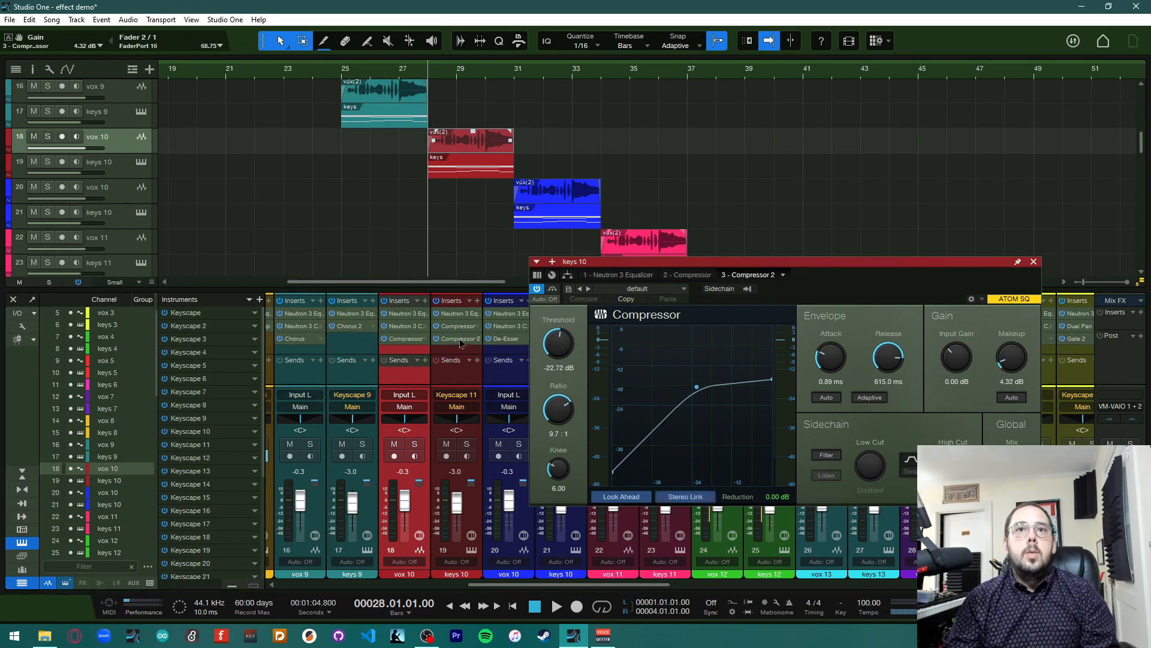
right_click(473, 335)
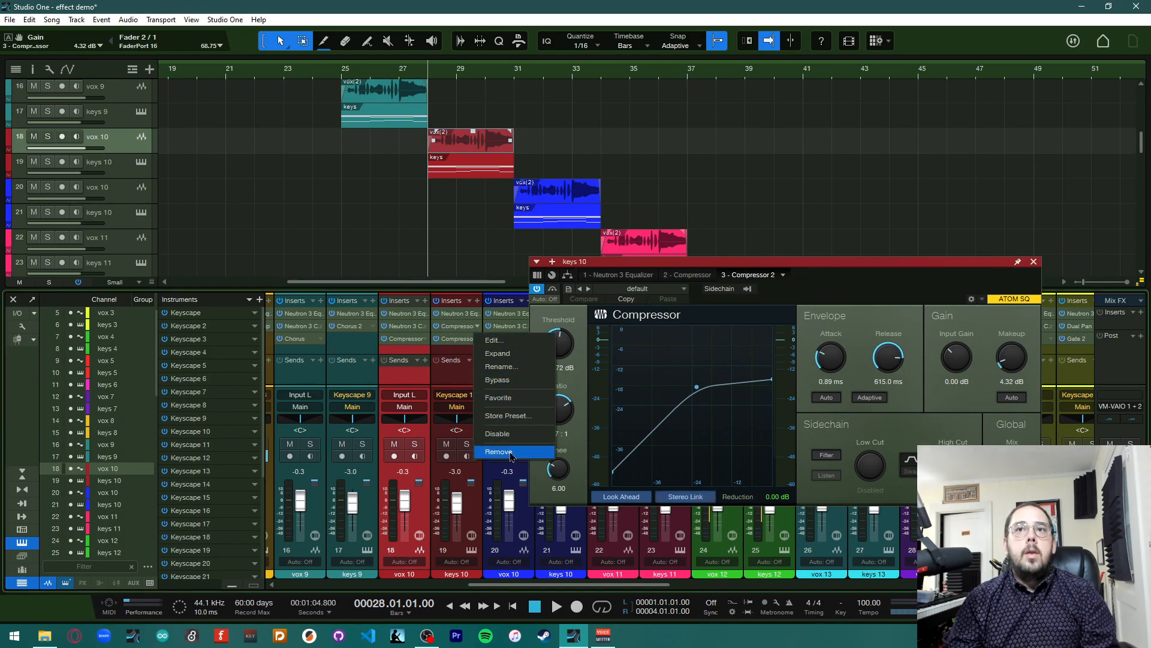
click(510, 454)
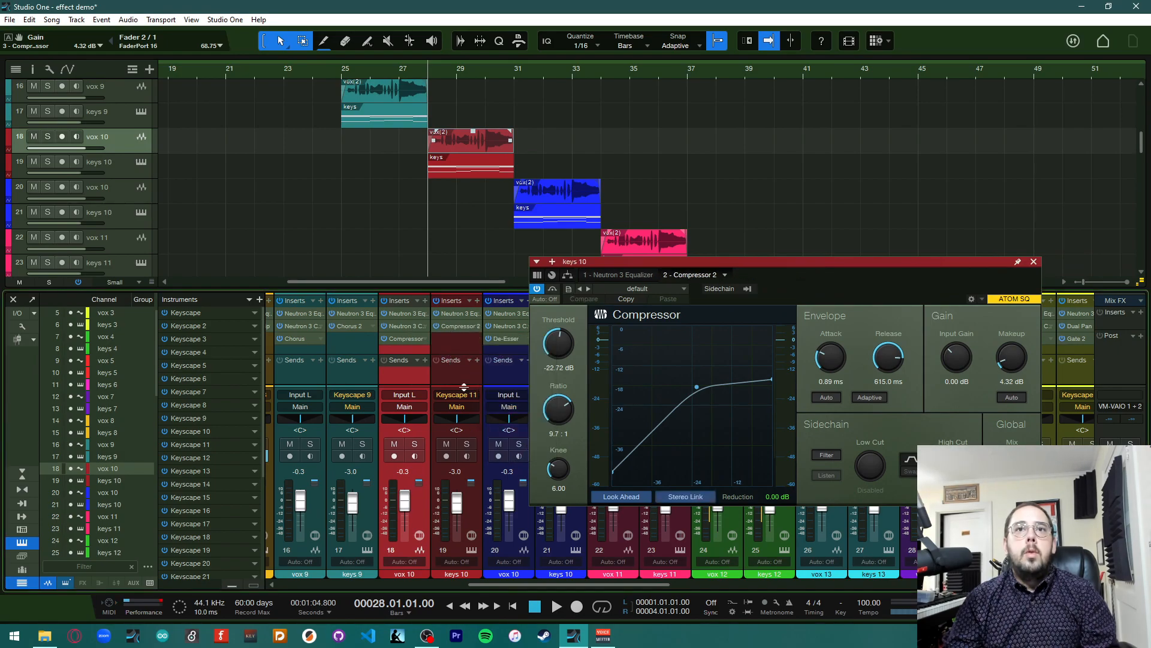
click(457, 334)
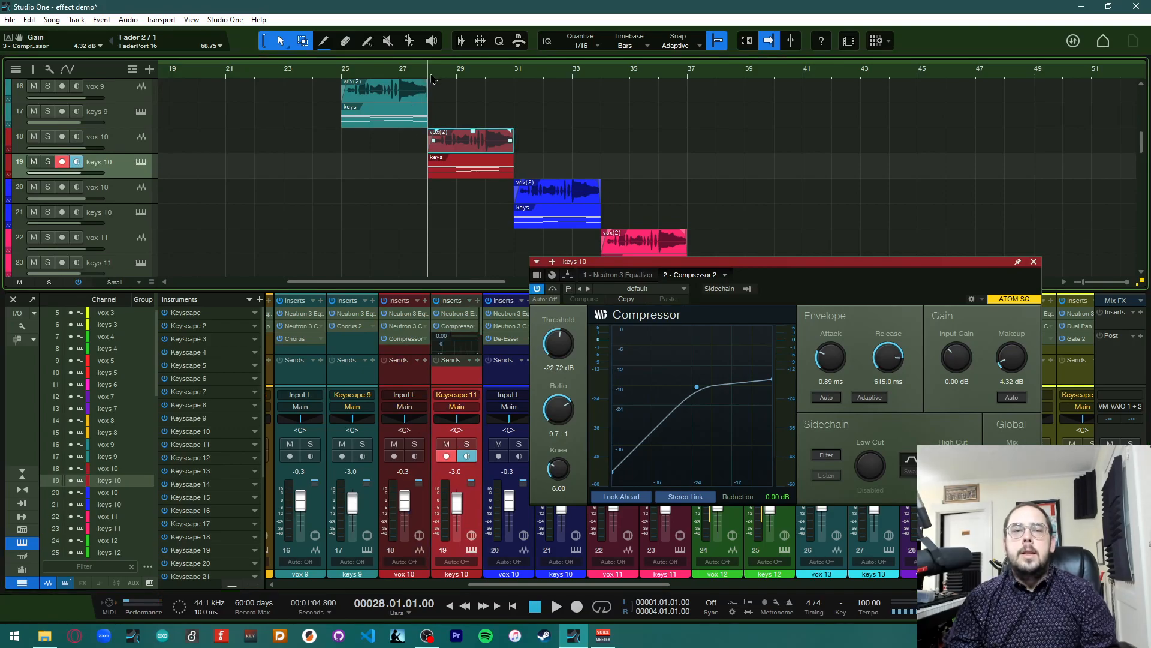
Play the song briefly to hear the compressed vox 10 and keys 10, then close the Compressor window
key(space)
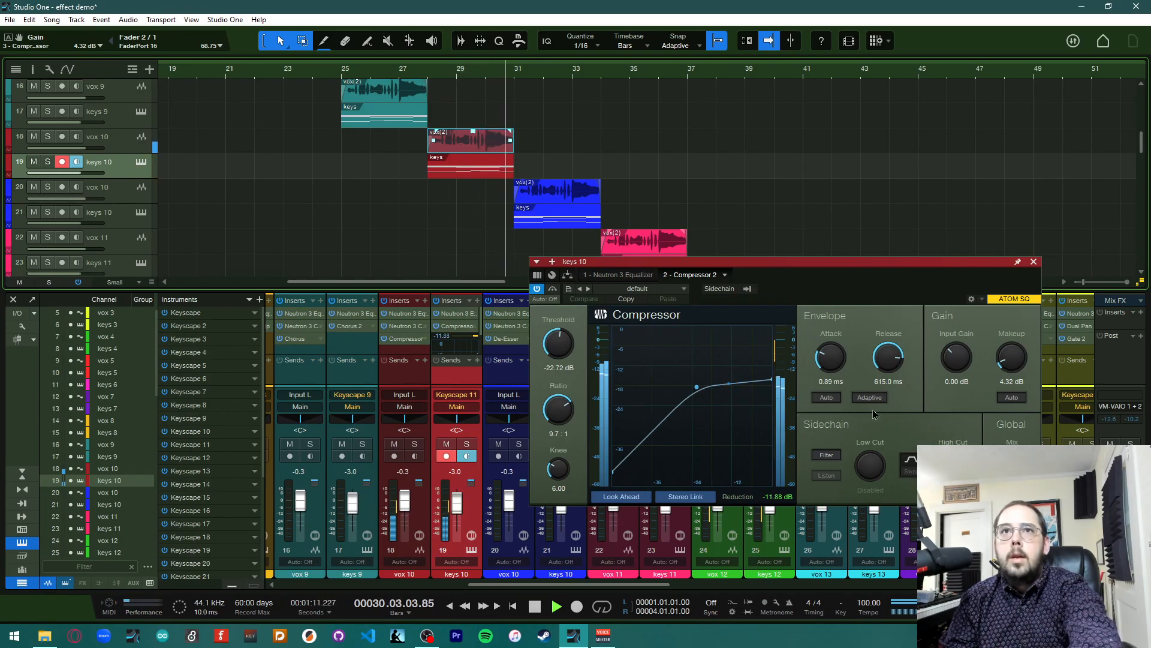
key(space)
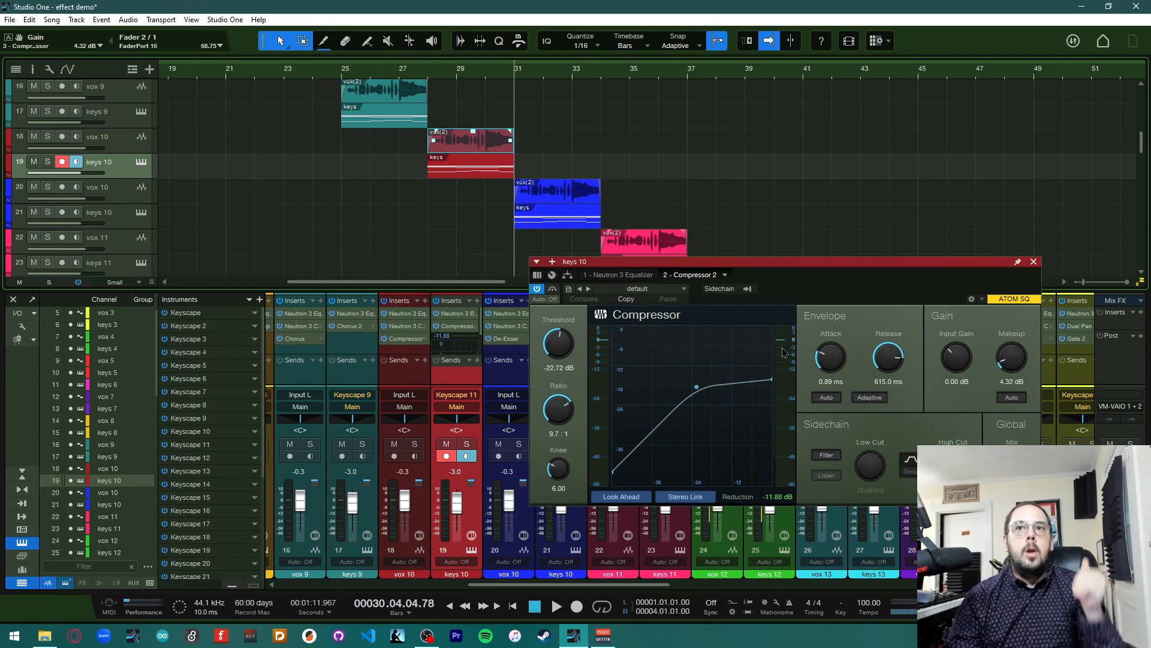
drag(761, 262, 802, 169)
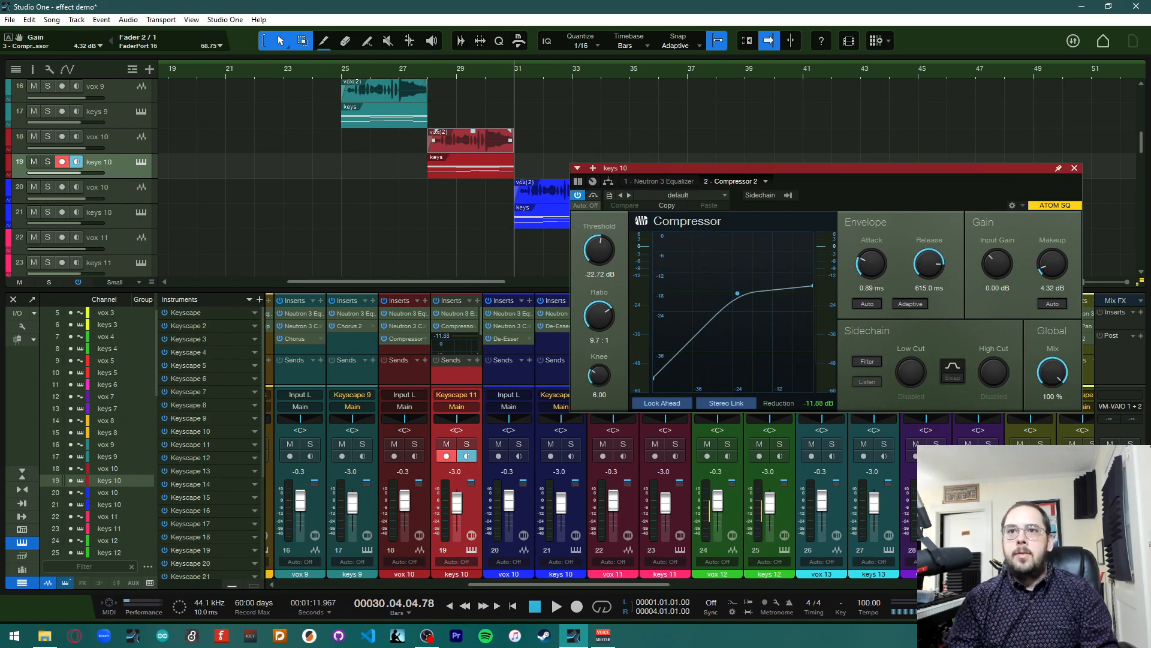
click(1074, 168)
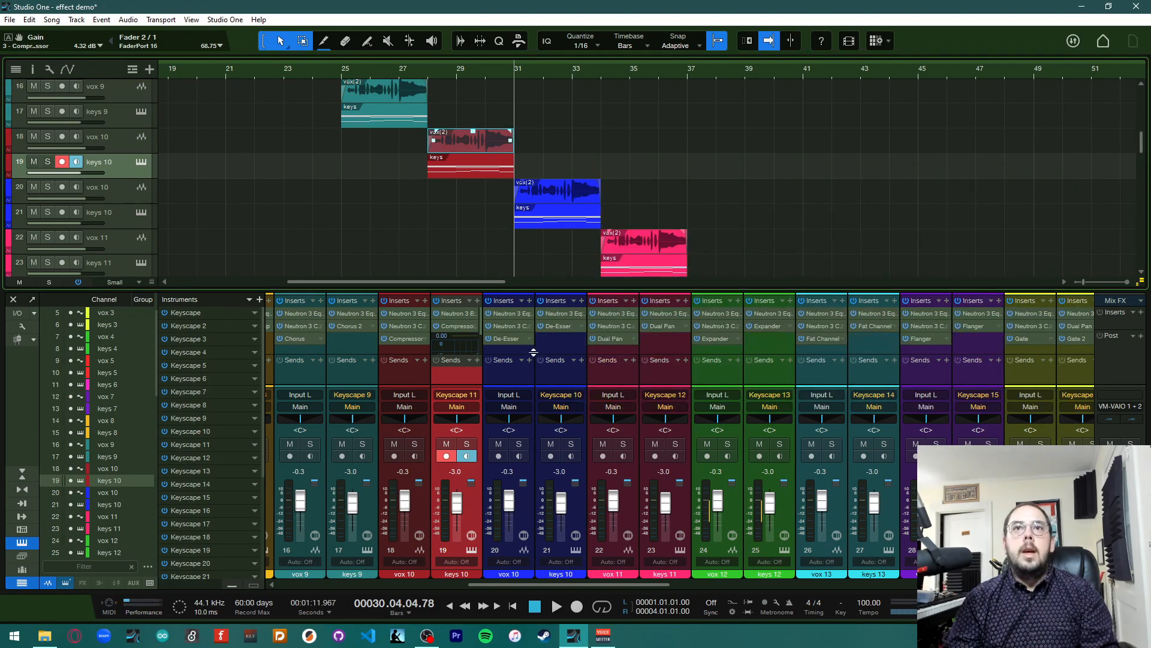
Open the De-Esser on the vox 10 channel and move its window above the mixer
scroll(533, 352, right, 2)
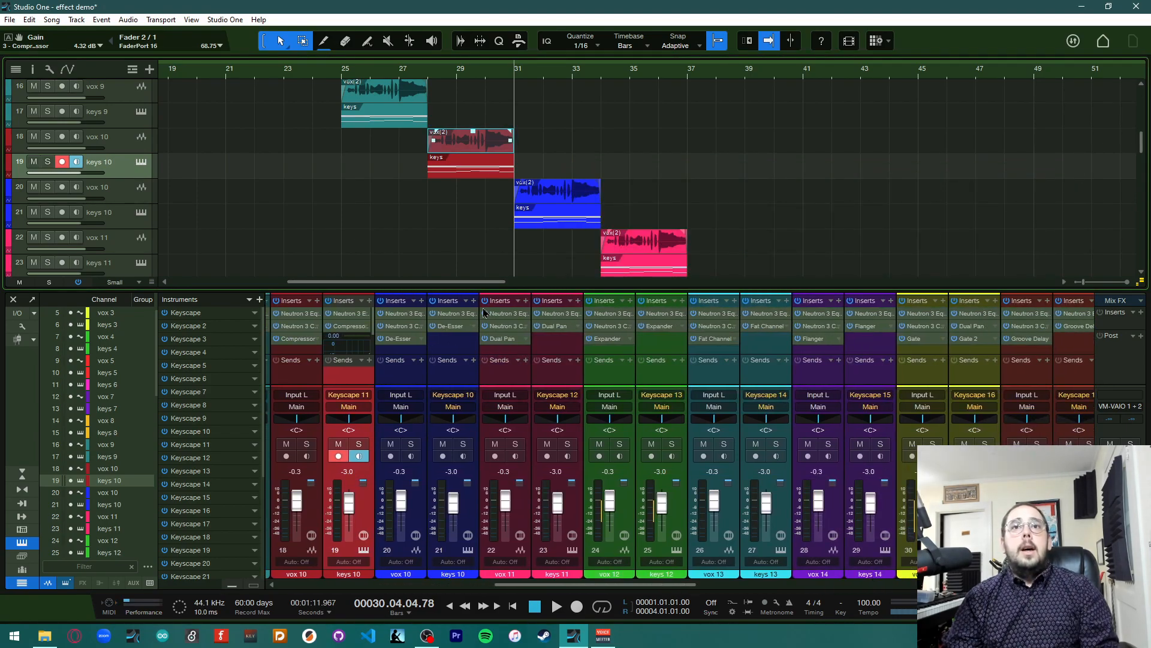
click(400, 339)
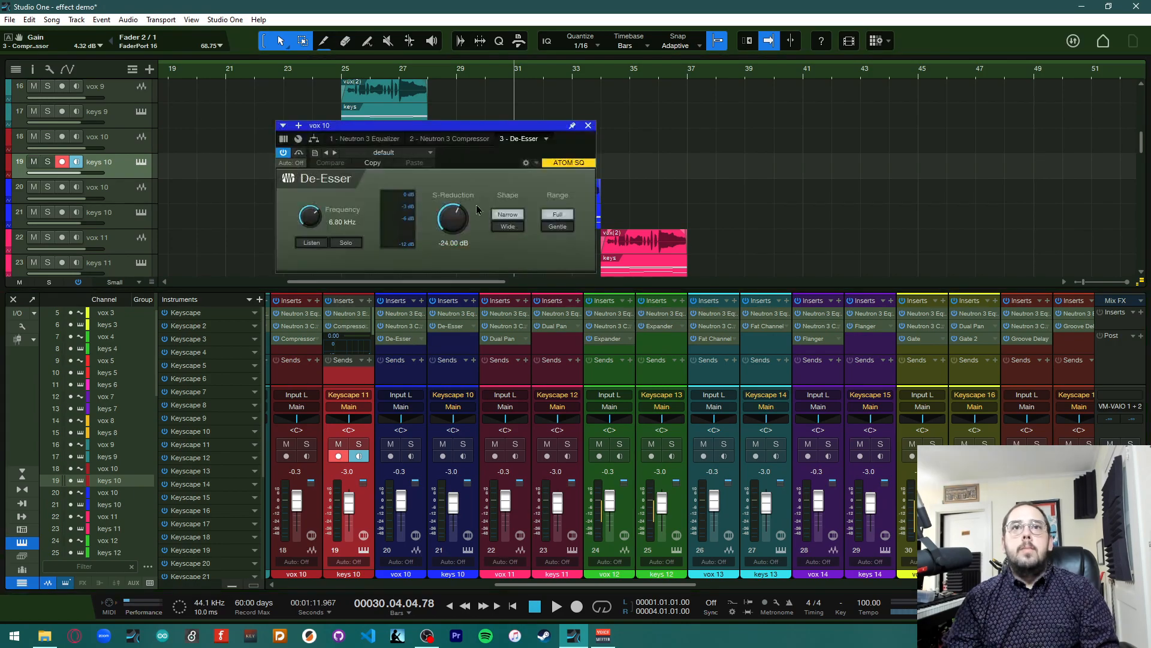
drag(479, 130, 911, 137)
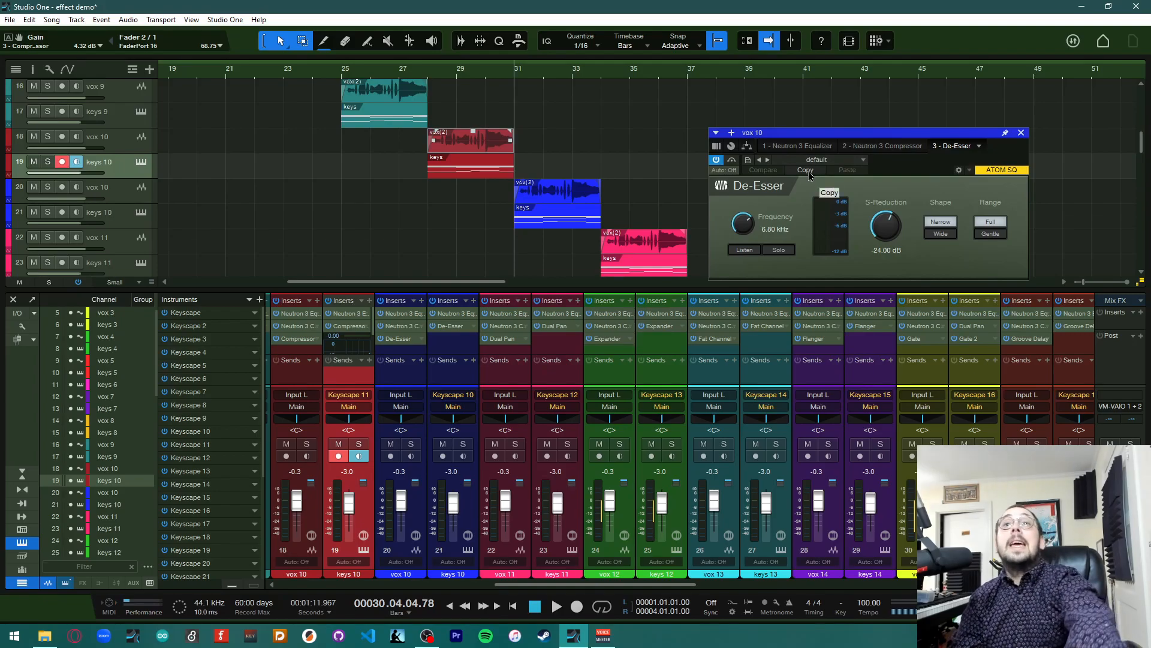
Play the song briefly to hear the de-essed vox 10
key(space)
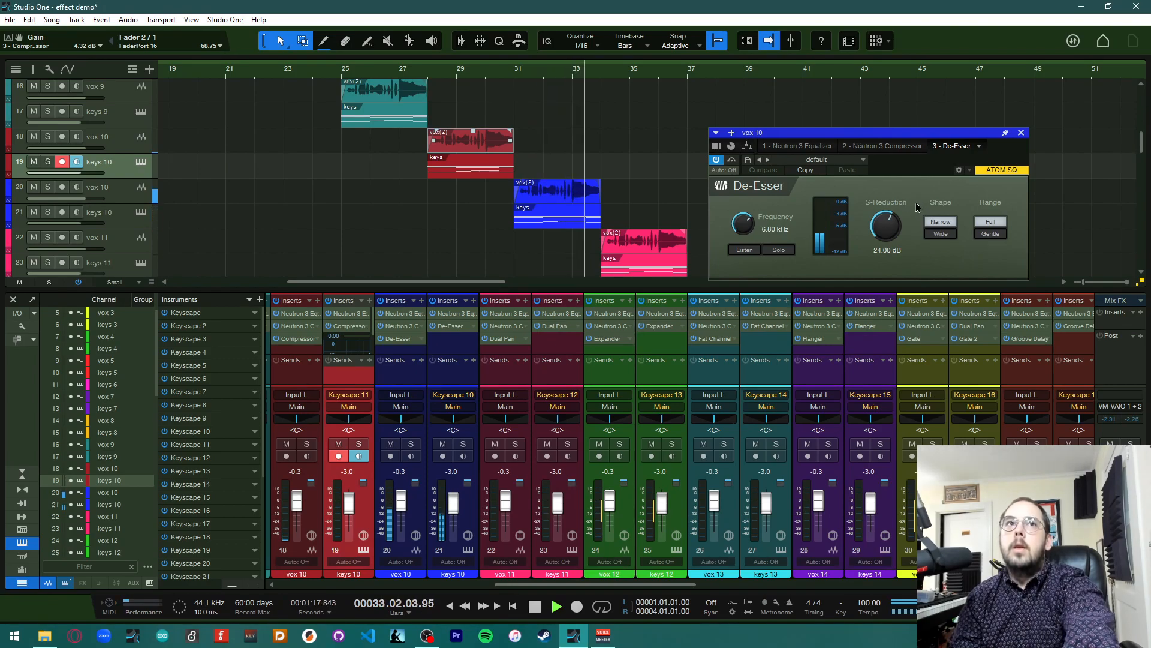
key(space)
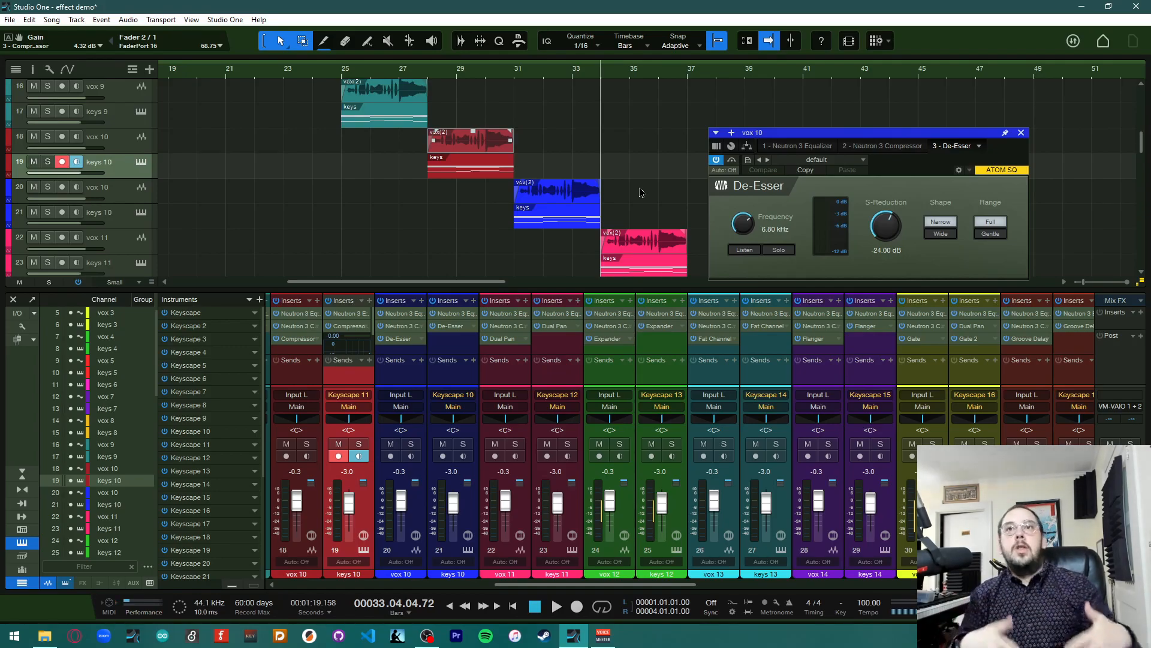
Load the Sigmatism preset into the vox 10 De-Esser
click(780, 159)
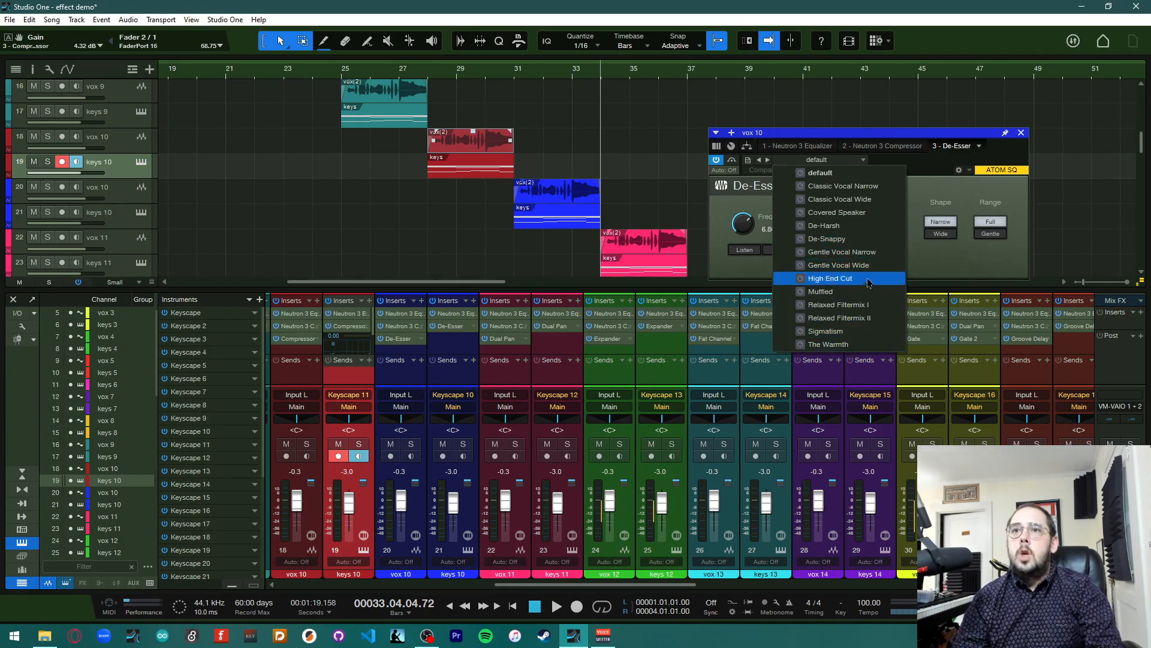
click(868, 332)
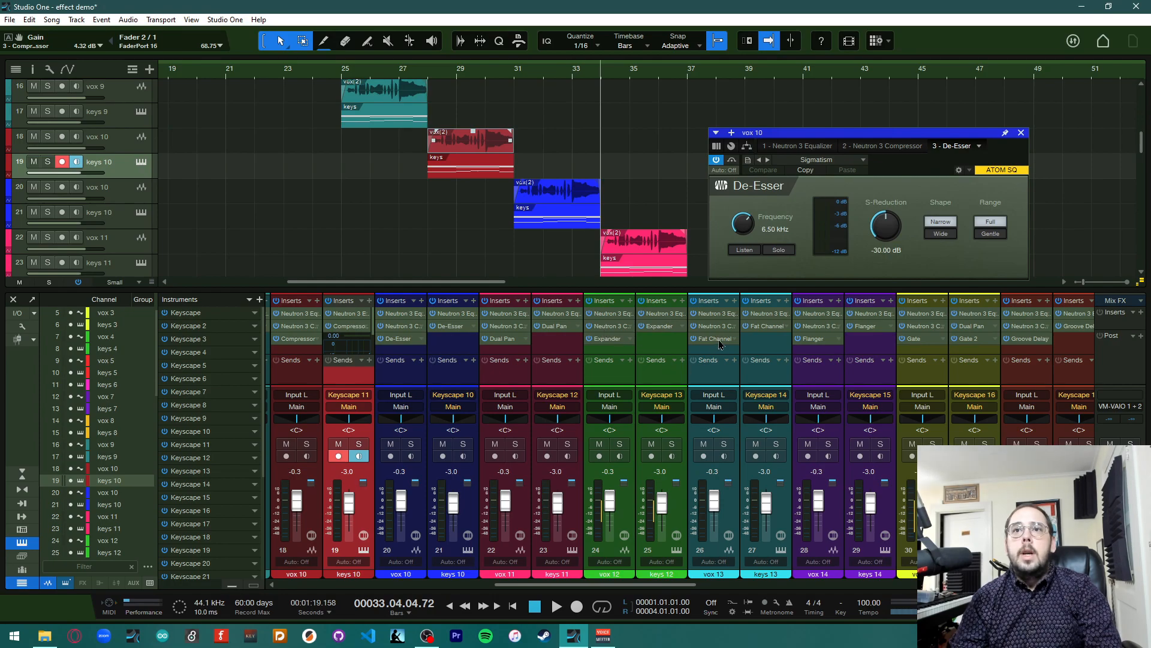
Copy the Sigmatism De-Esser from vox 10 onto keys 10 and remove keys 10's original De-Esser insert
drag(398, 339, 460, 330)
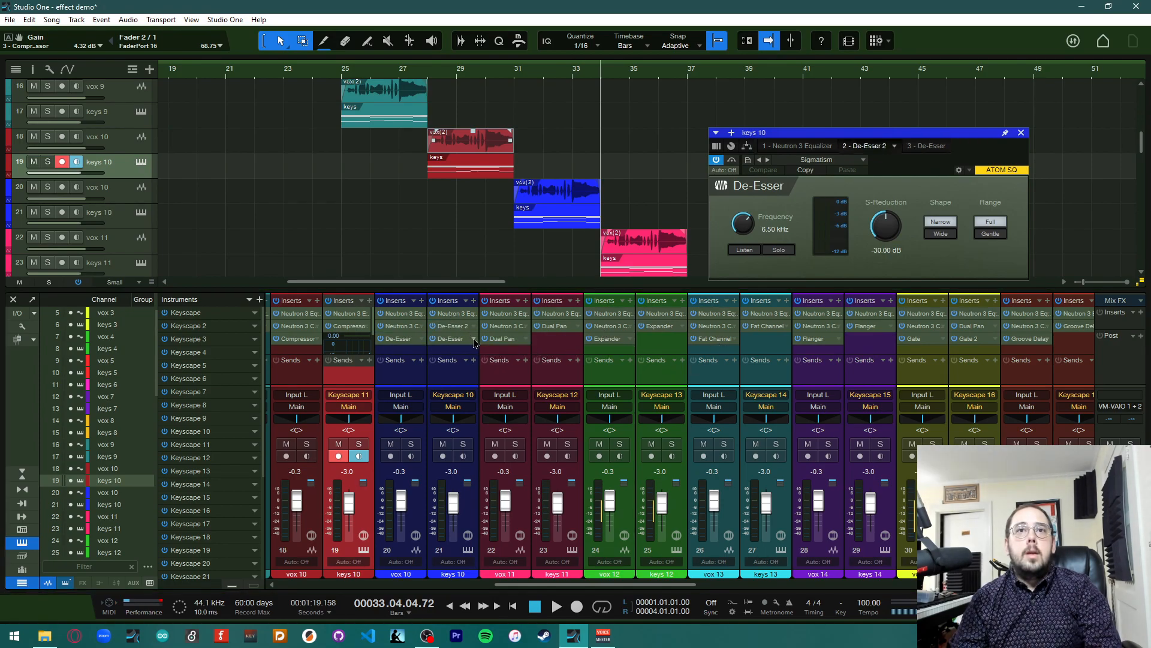
click(473, 338)
click(512, 464)
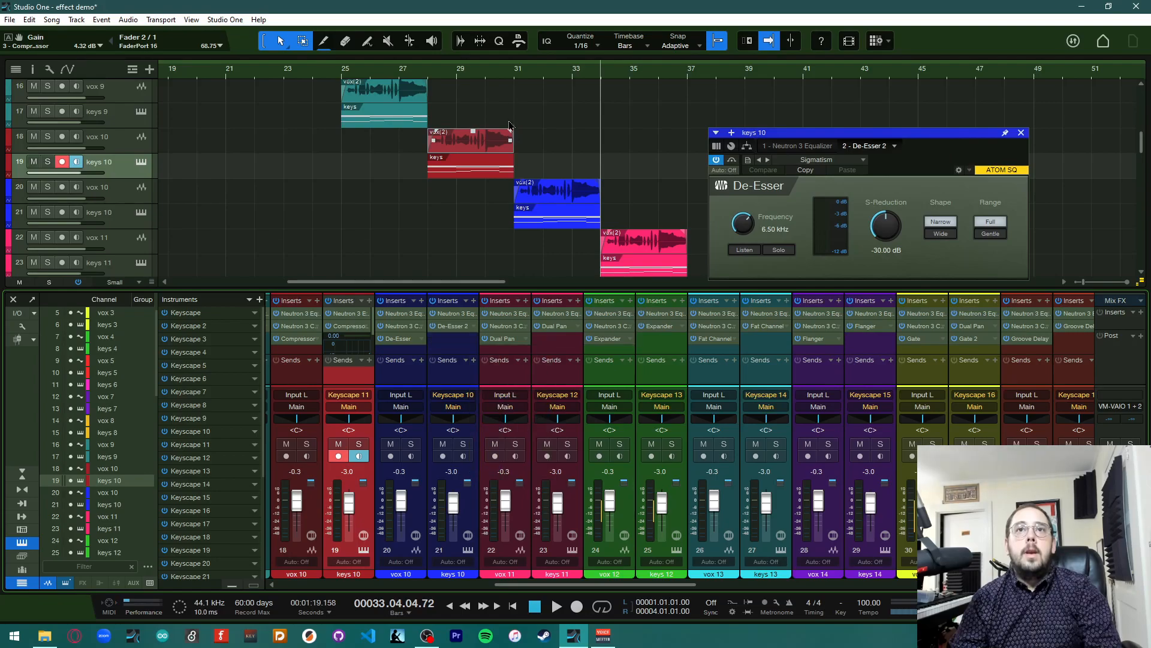
Play the song from bar 31 to hear the de-essed vox 10 and keys 10, then close the De-Esser window
click(519, 77)
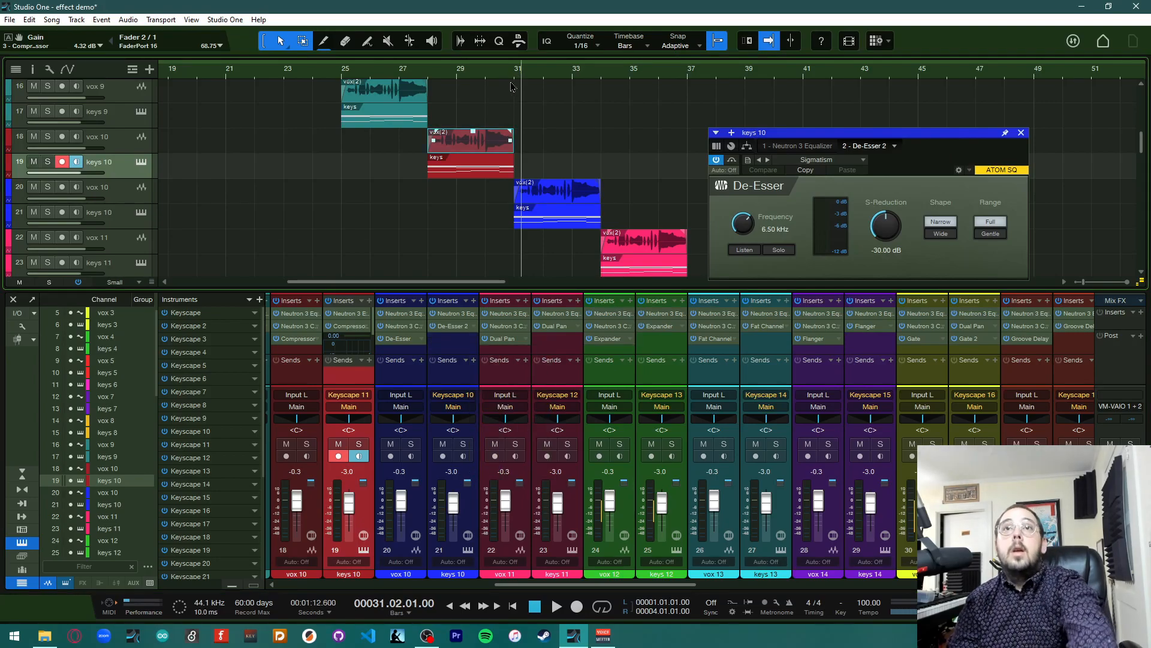
key(space)
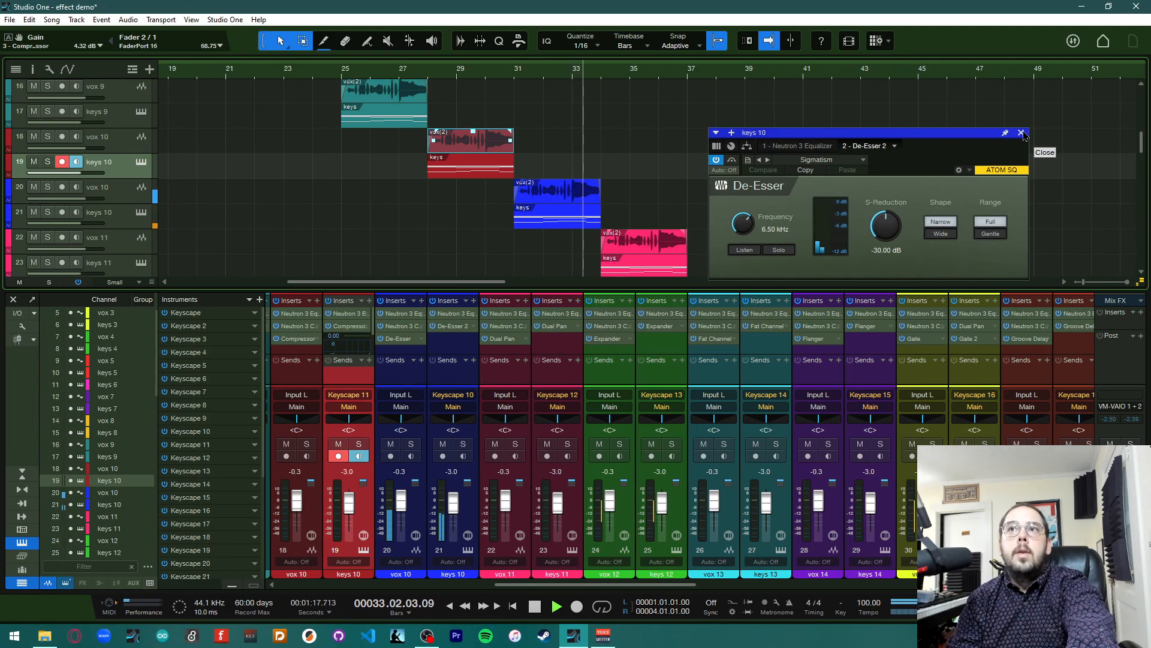
key(space)
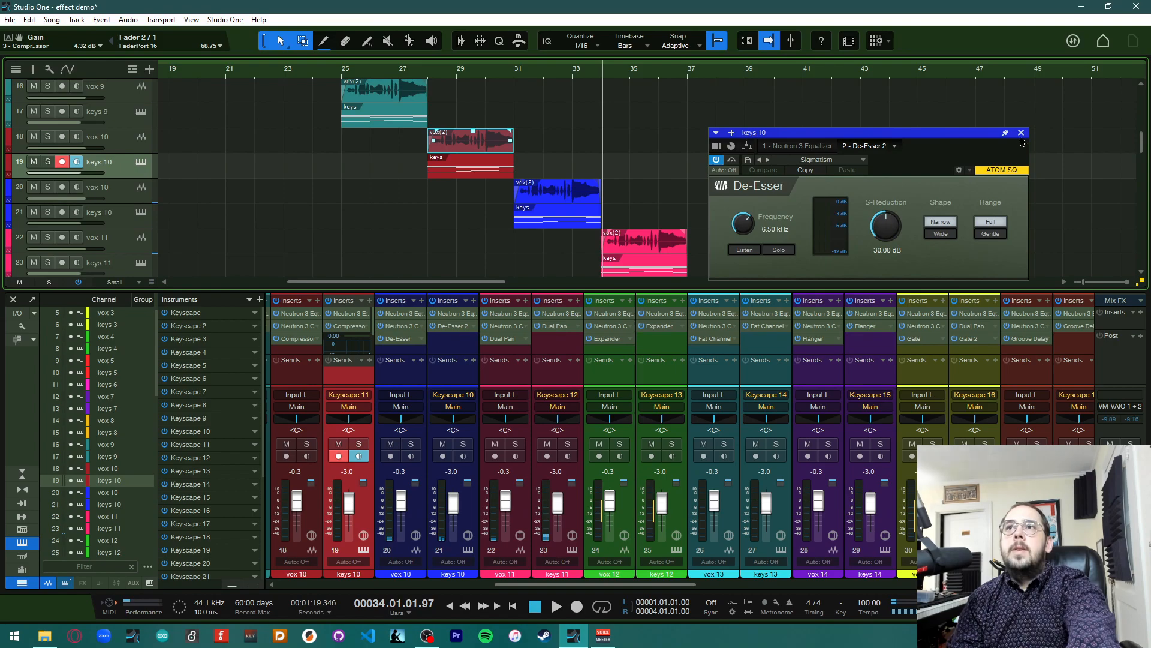
click(1021, 134)
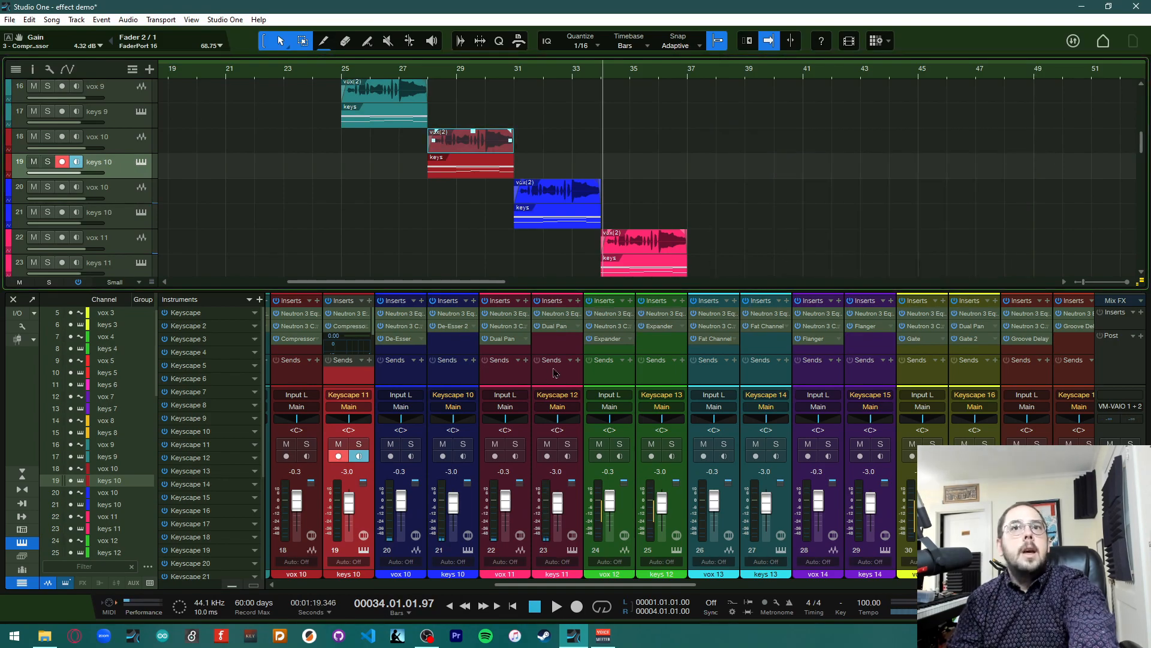
Open the Dual Pan inserts on the vox 11 and keys 11 channels
scroll(507, 336, right, 3)
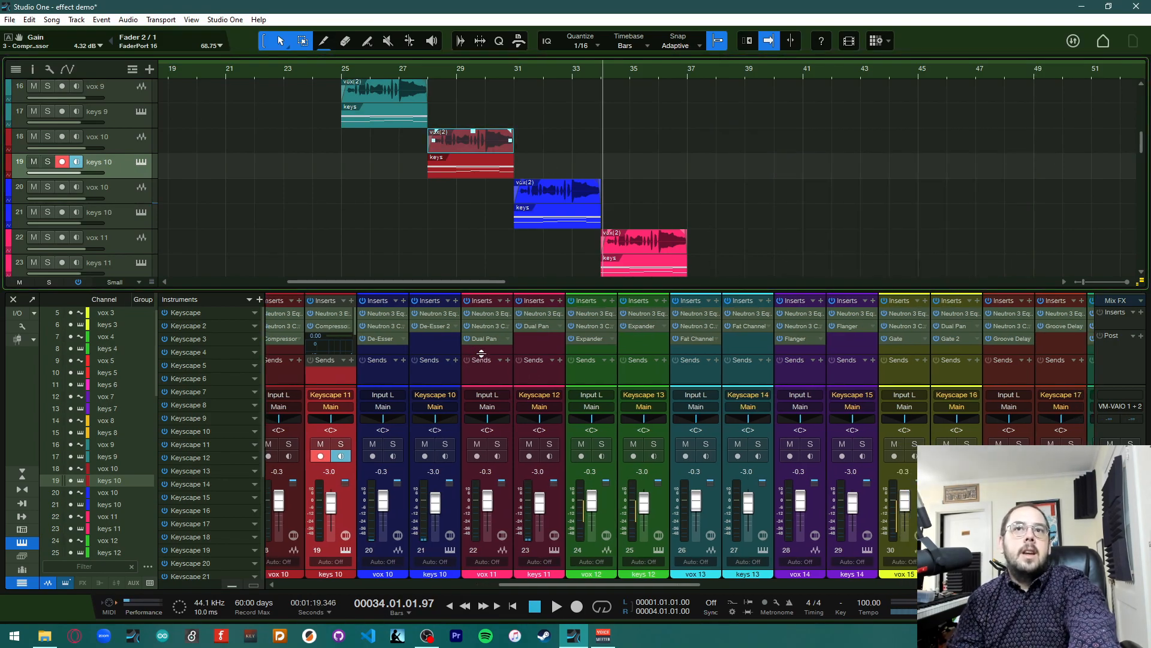
scroll(506, 312, right, 1)
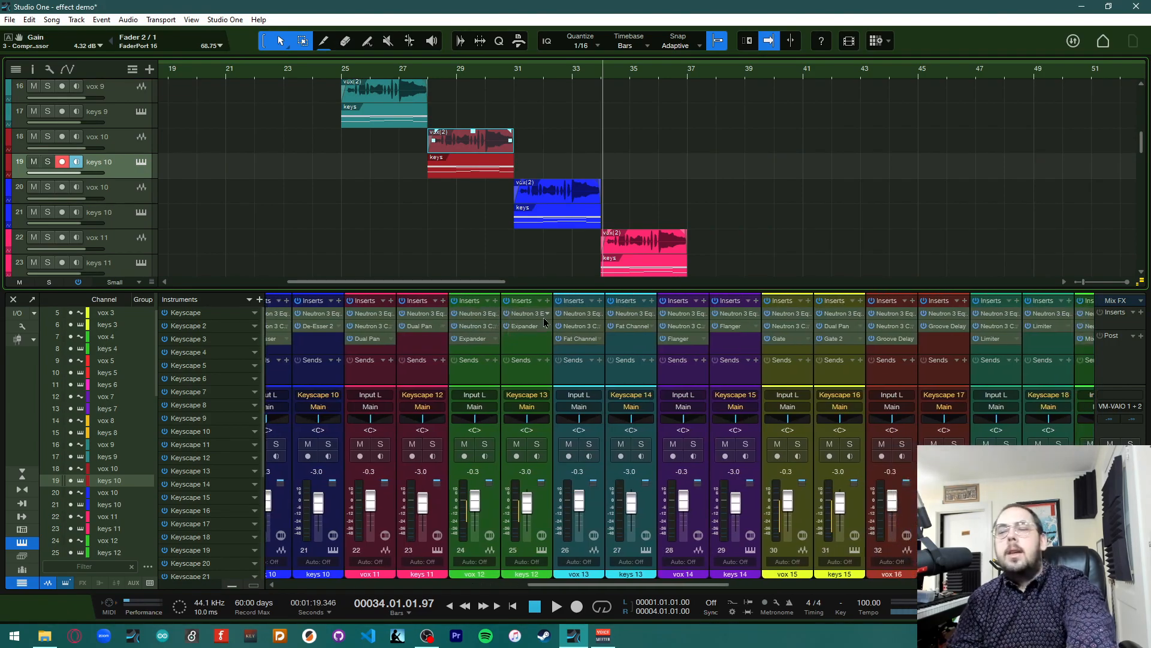
scroll(789, 214, down, 4)
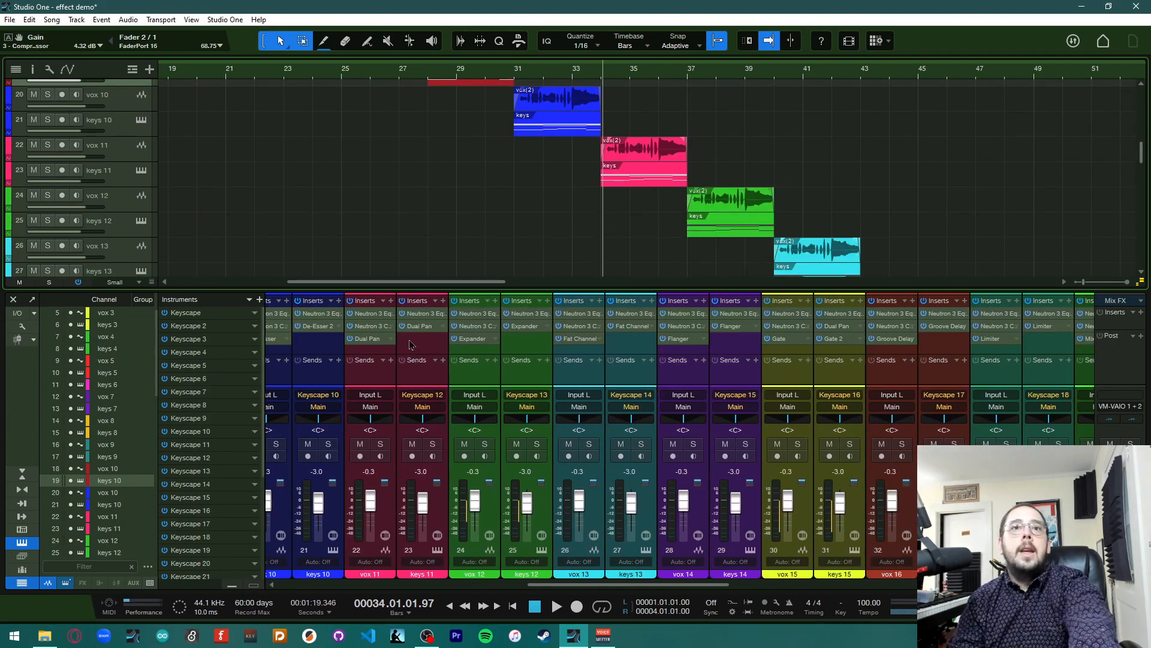
click(368, 338)
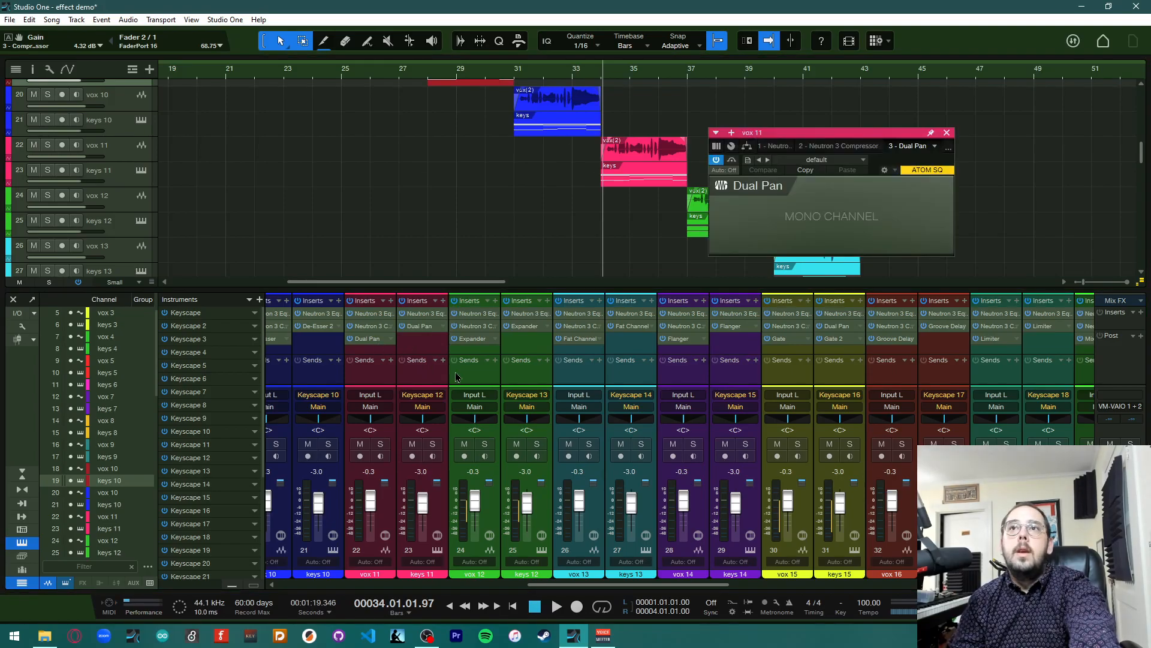
click(427, 339)
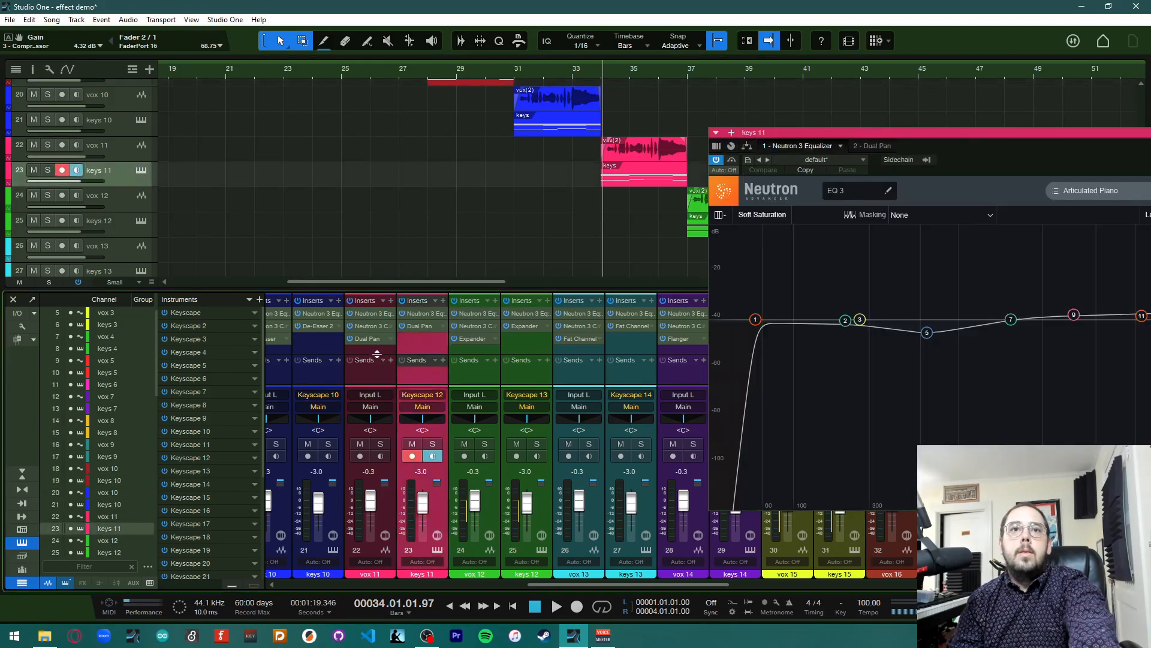
Delete the vox 11 track and open the Dual Pan on the keys 11 channel
click(382, 351)
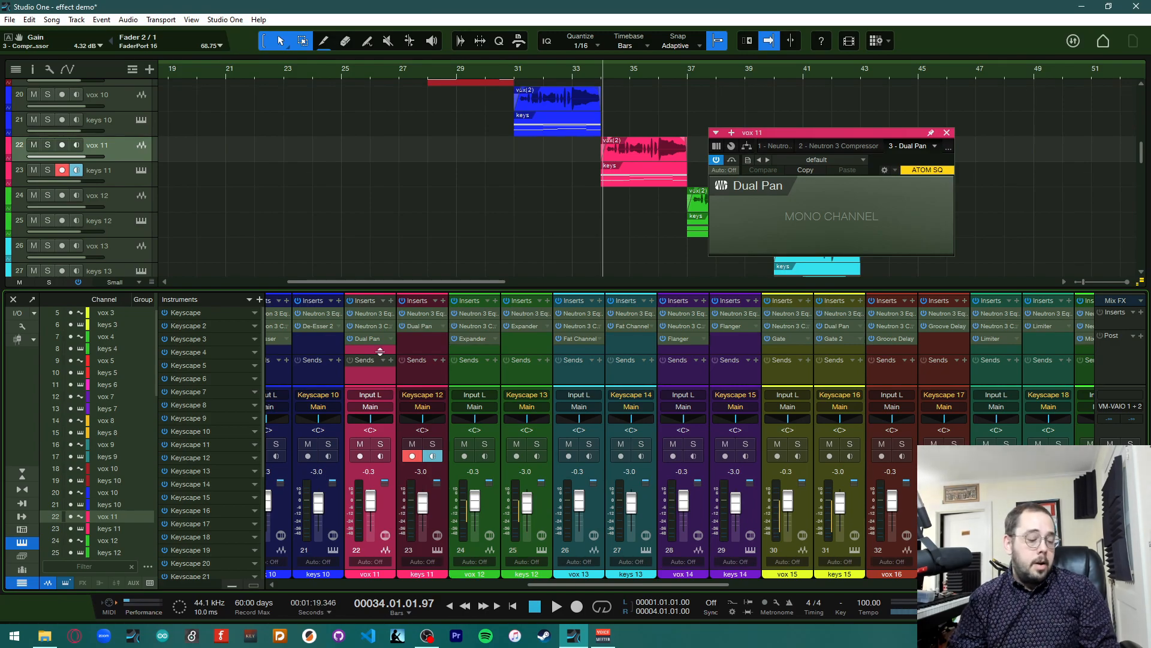
key(Delete)
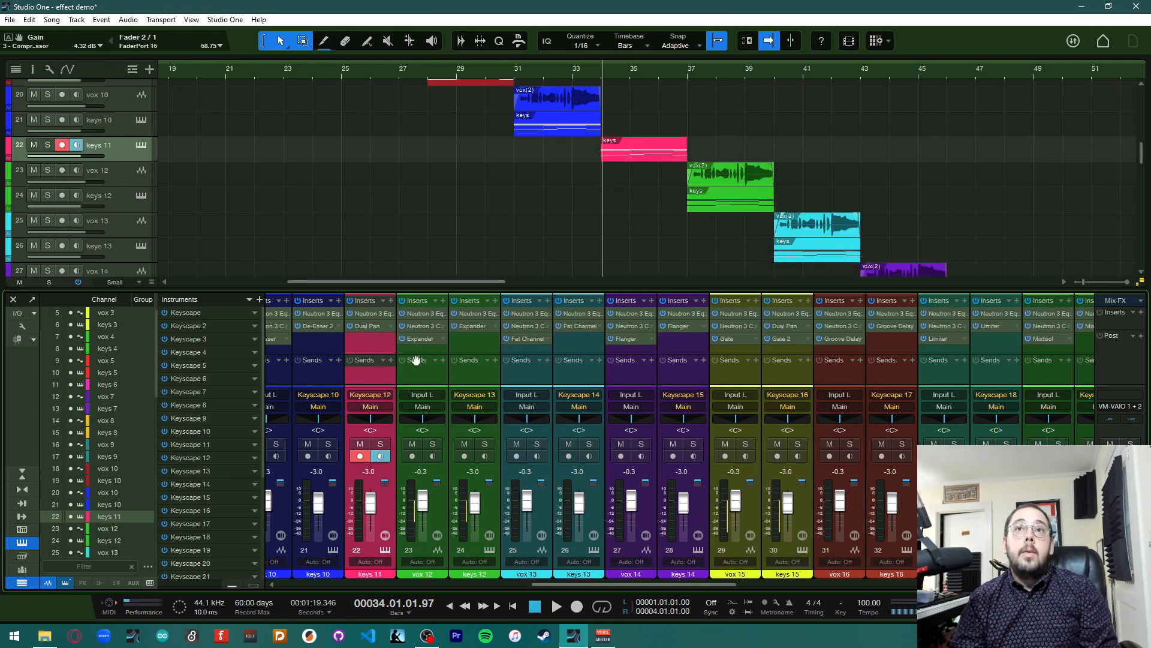
click(378, 328)
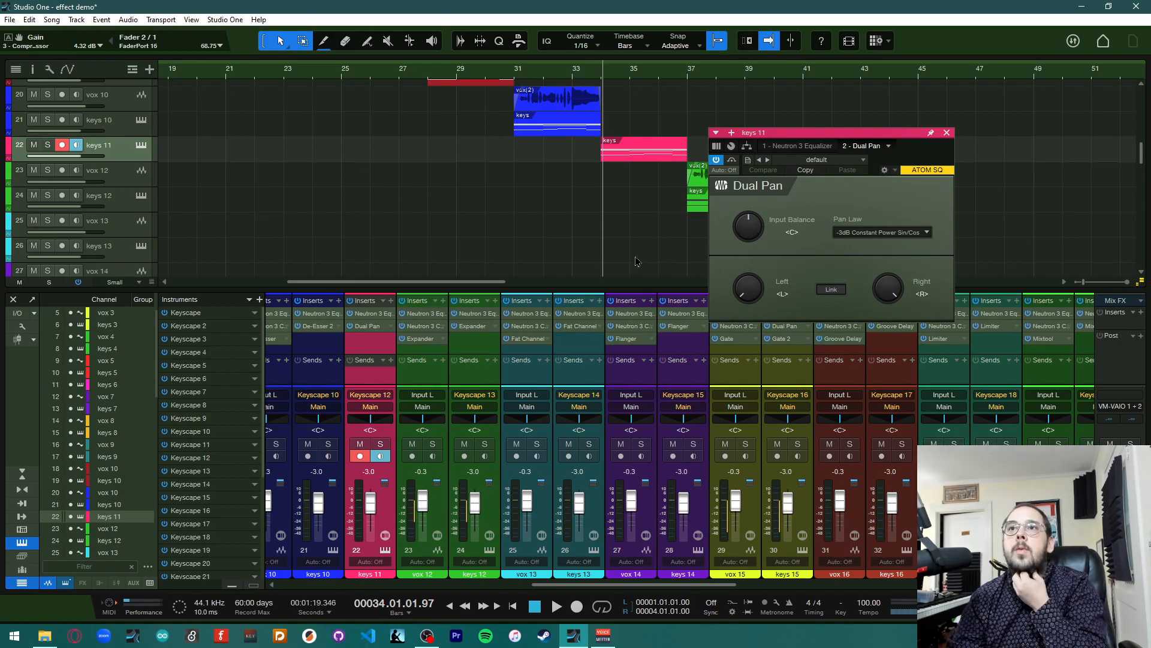
Browse the keys 11 Dual Pan's presets and pan law options, then close the plug-in window
click(841, 160)
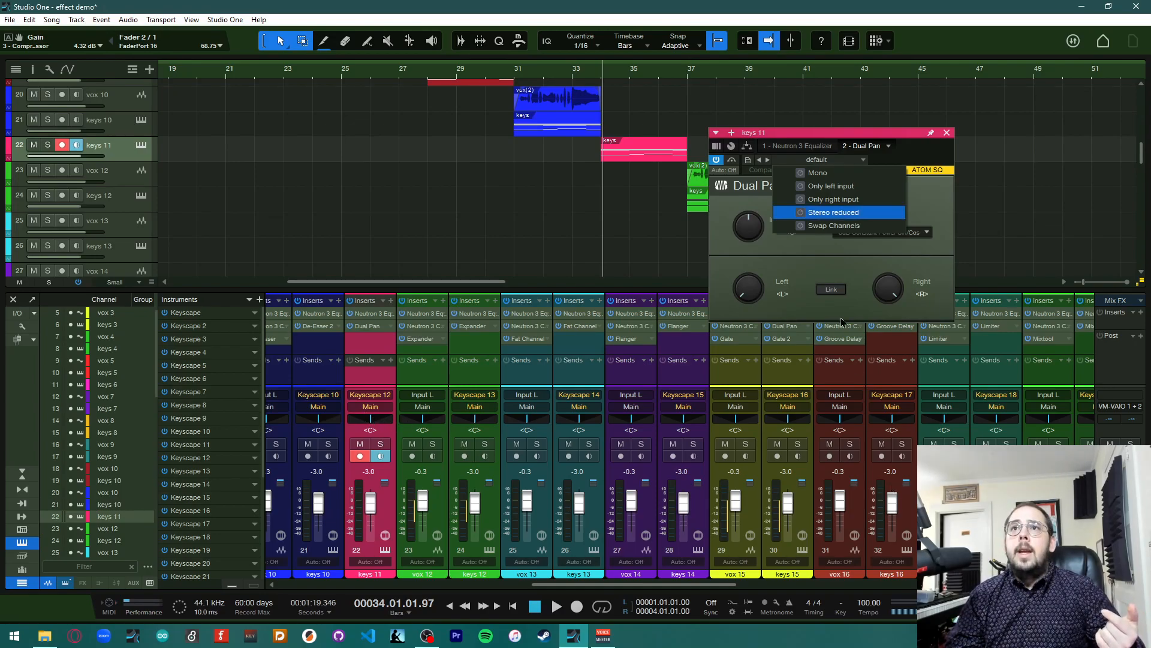
click(807, 248)
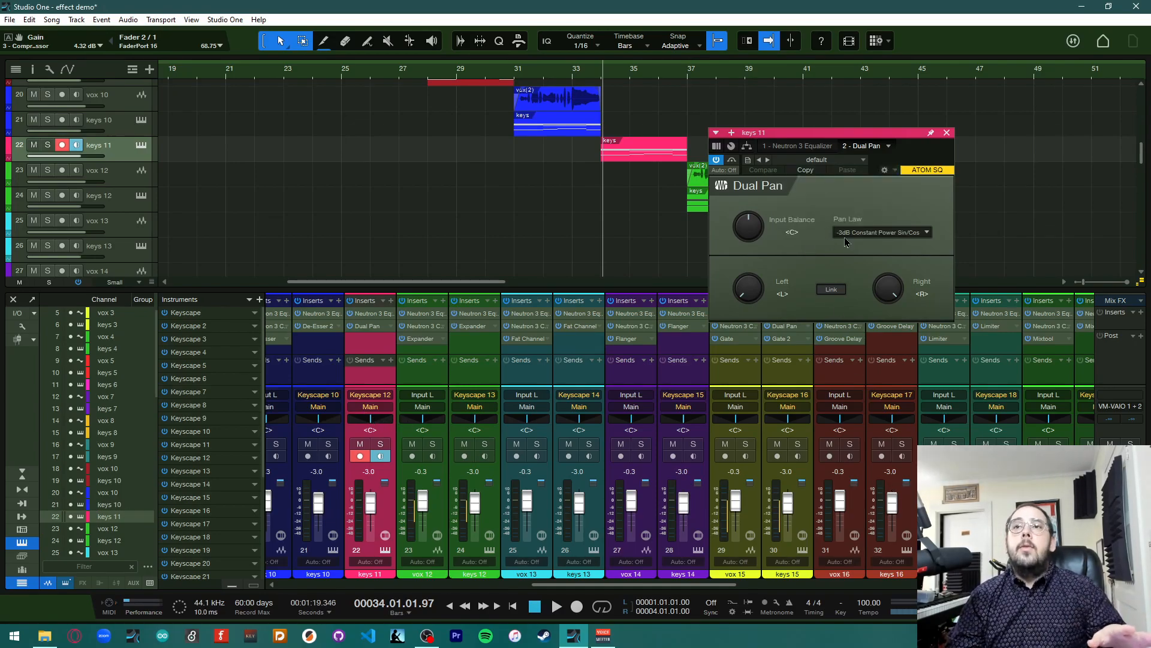
click(824, 165)
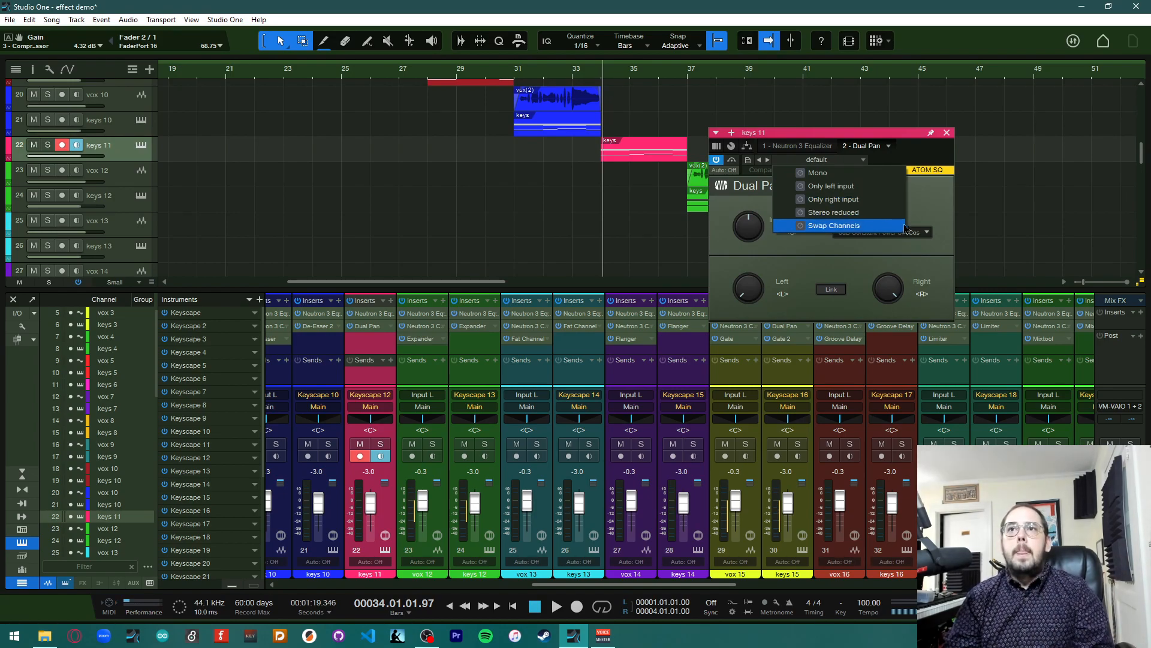
click(921, 209)
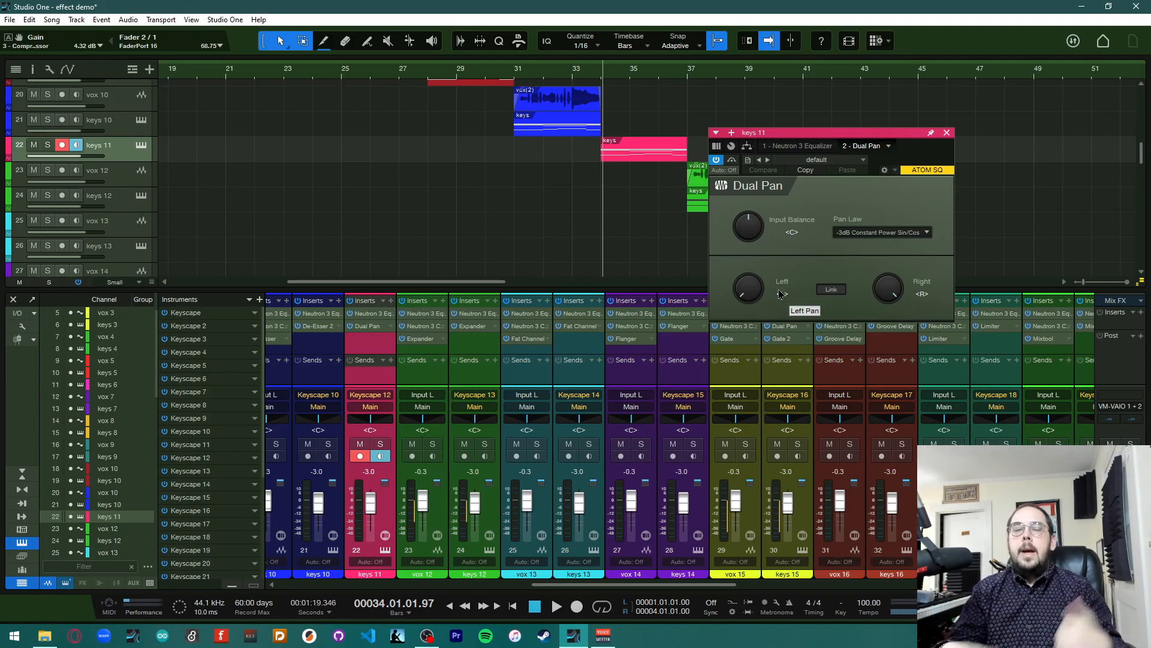
click(928, 232)
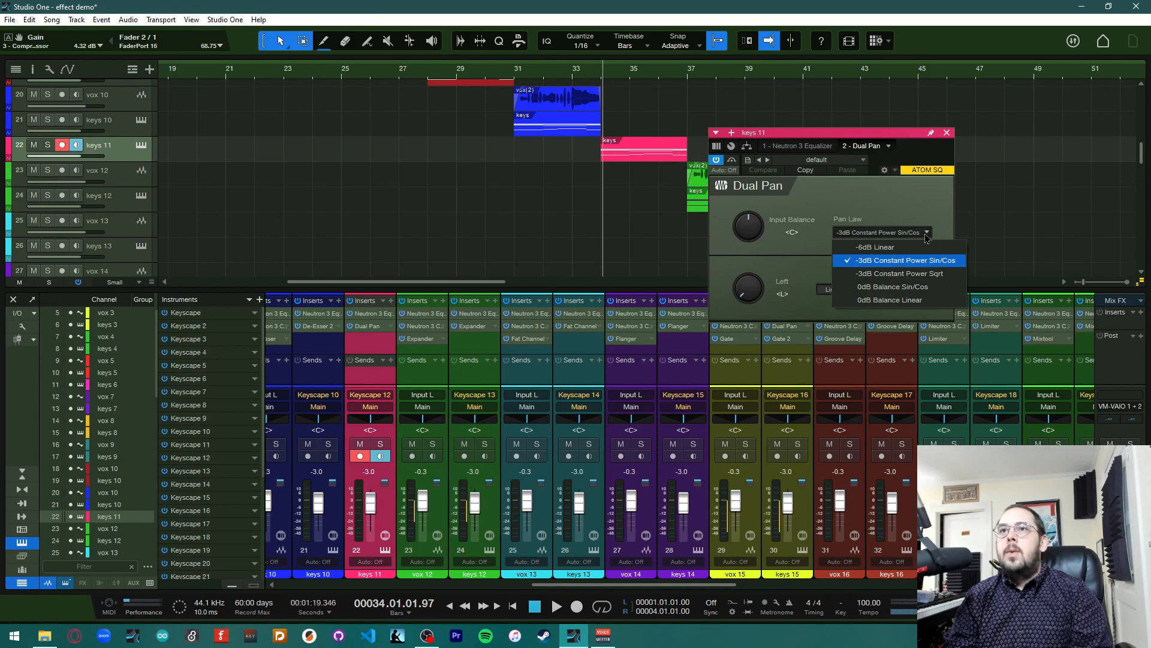
click(928, 238)
click(946, 134)
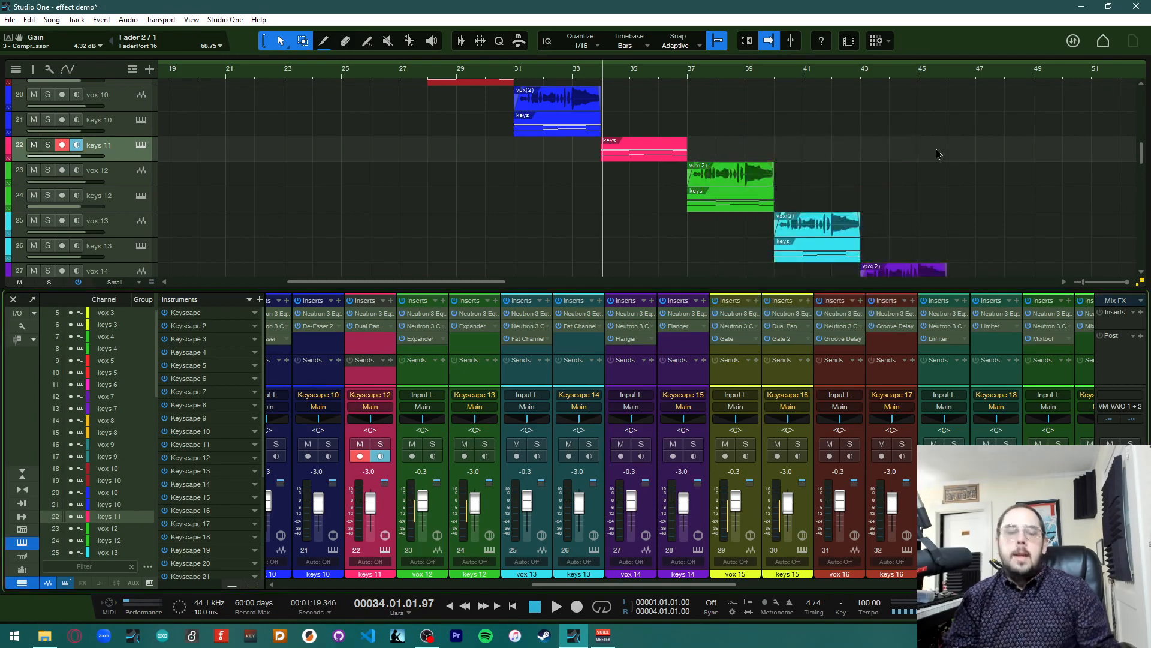
Play the song from bar 34 to hear keys 11, then return the playhead to bar 34
key(space)
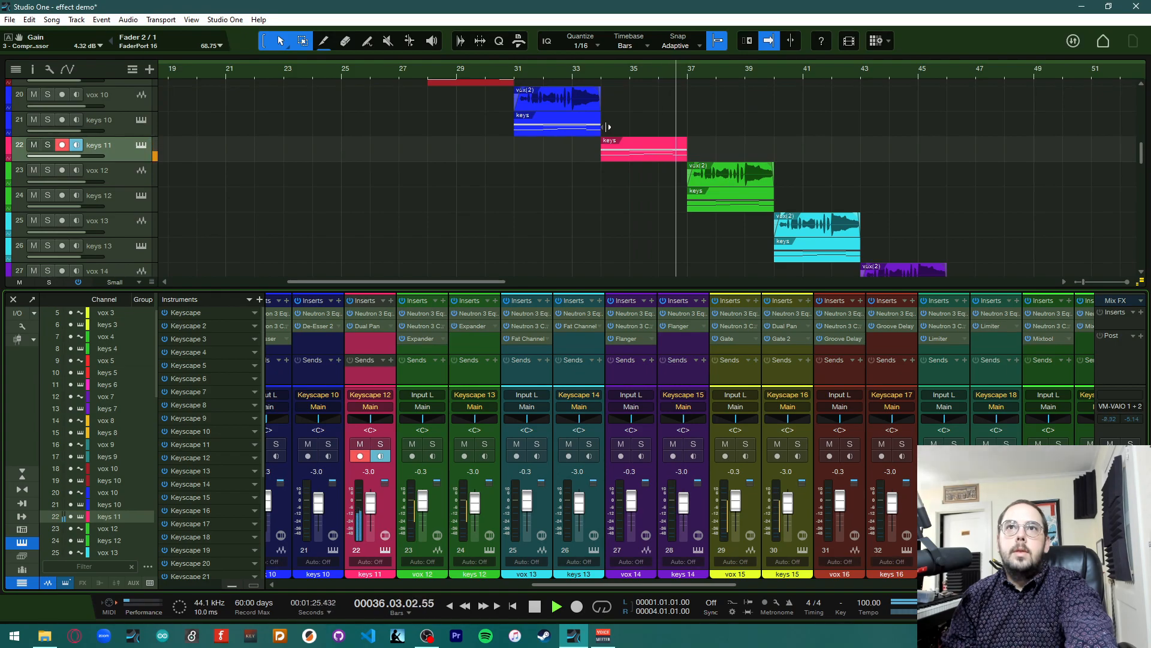
key(space)
click(600, 75)
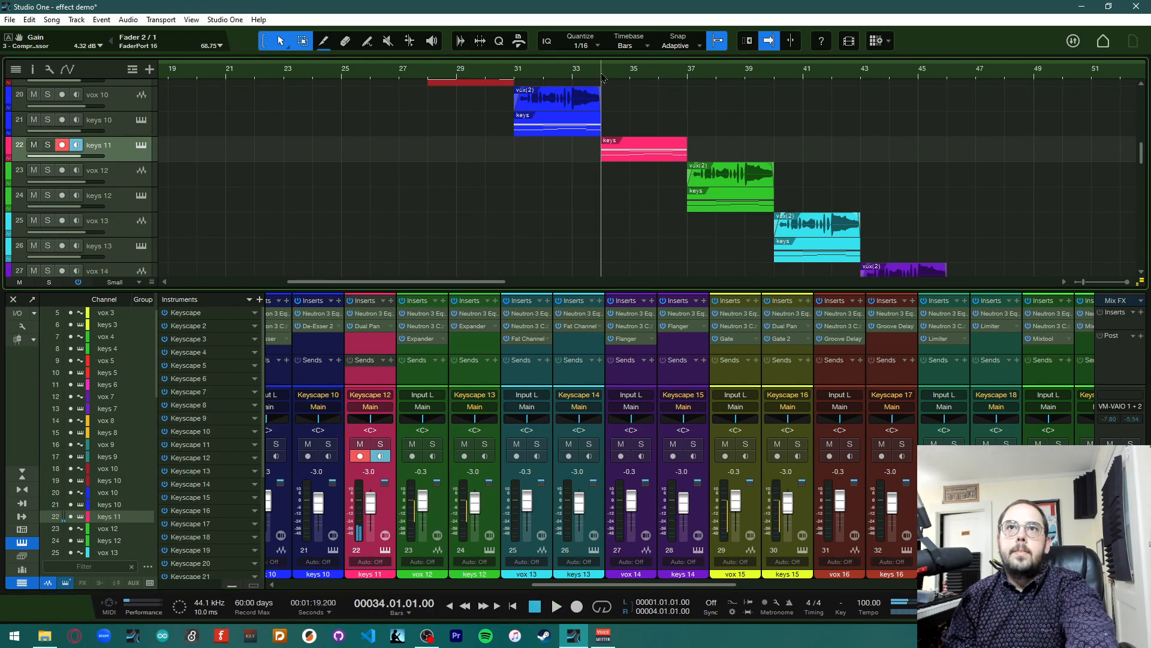
Load the Swap Channels preset on the keys 11 Dual Pan, close the window and play from bar 34 to hear it
click(369, 327)
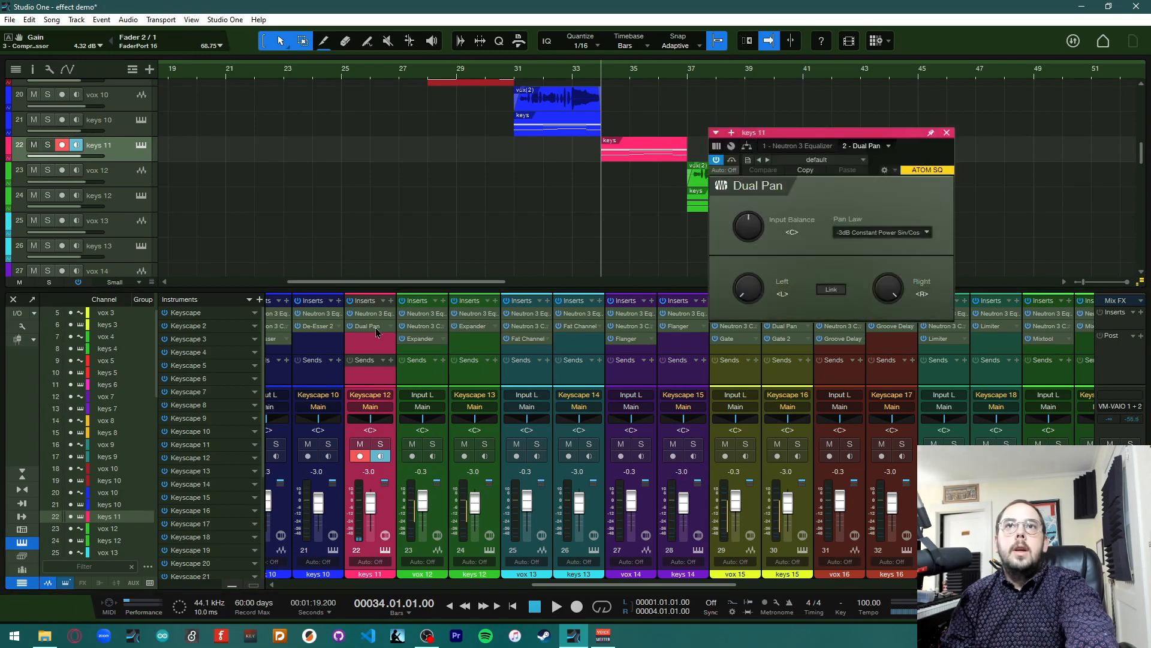
click(811, 160)
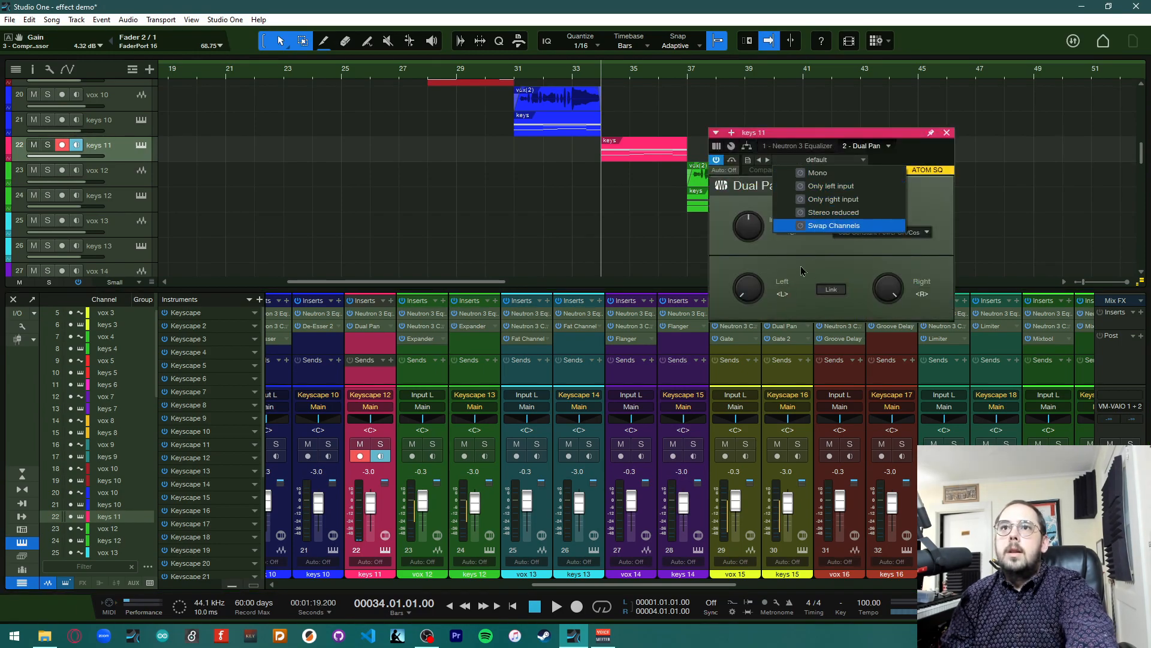
click(803, 271)
click(798, 147)
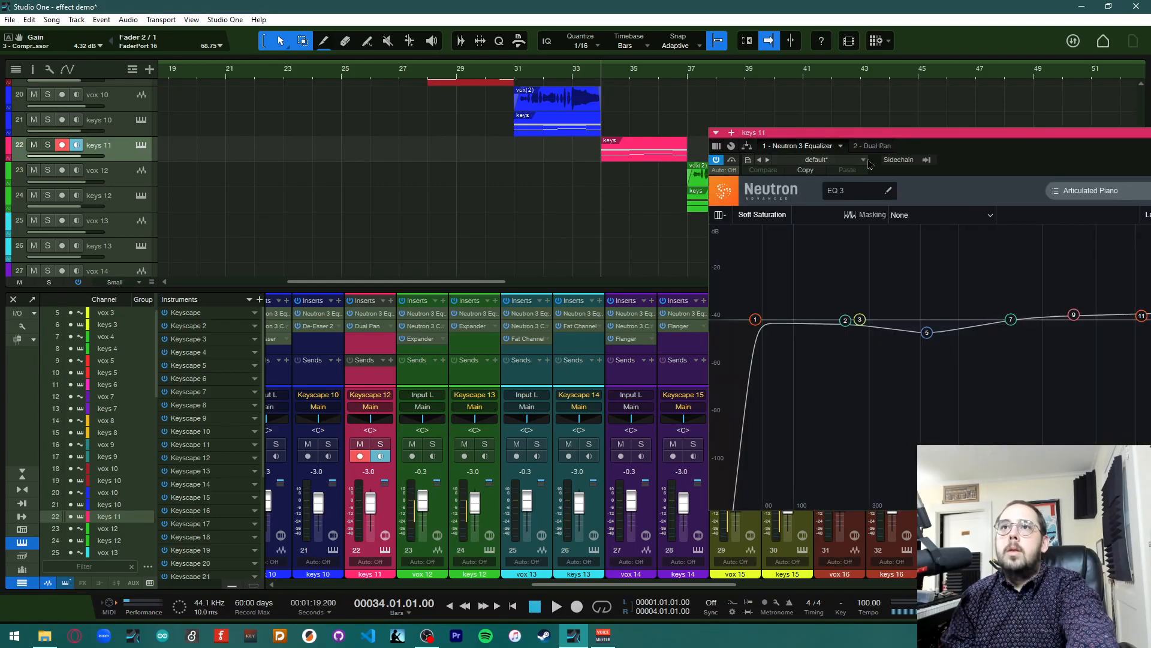
click(861, 147)
click(862, 159)
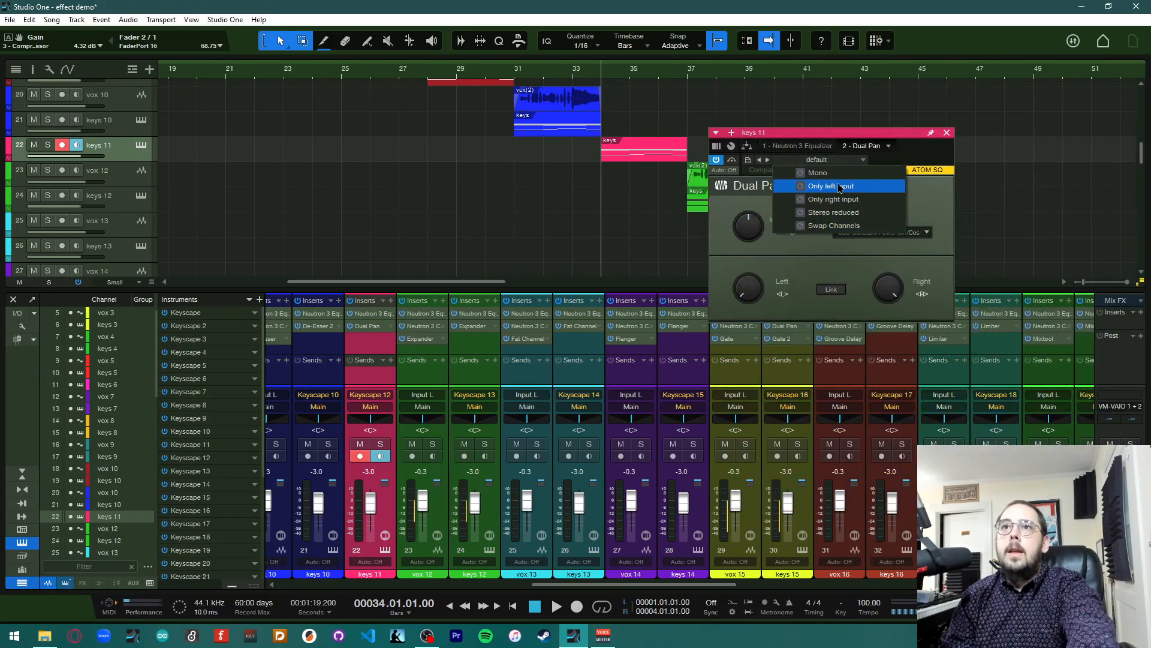
click(845, 225)
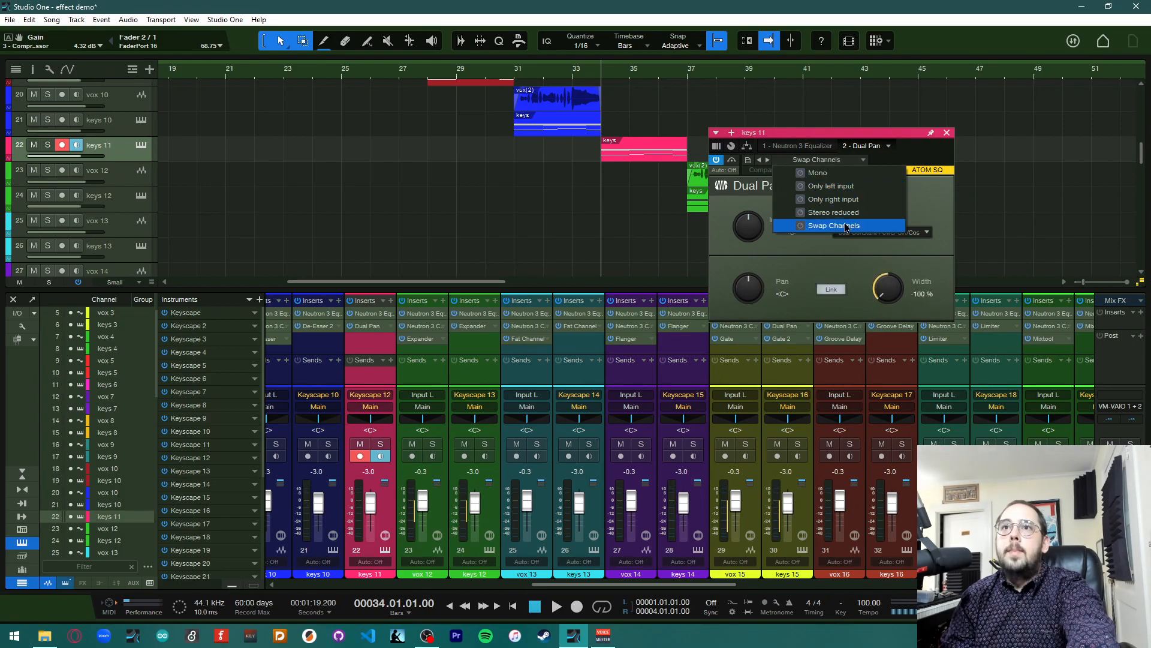
click(916, 201)
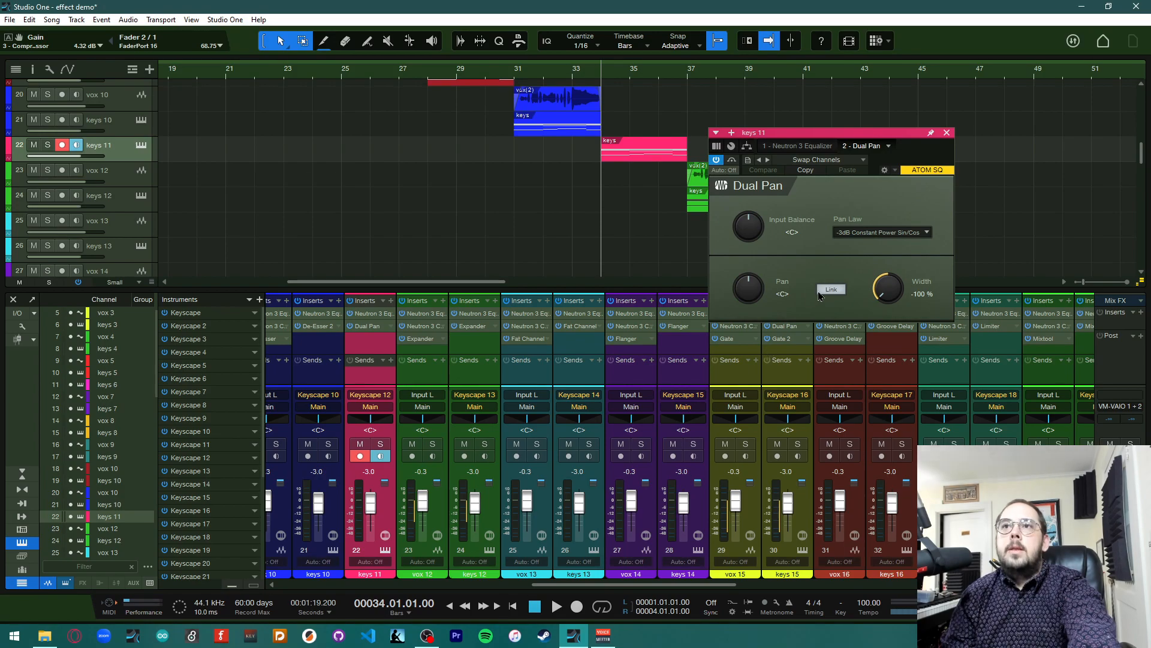
click(947, 133)
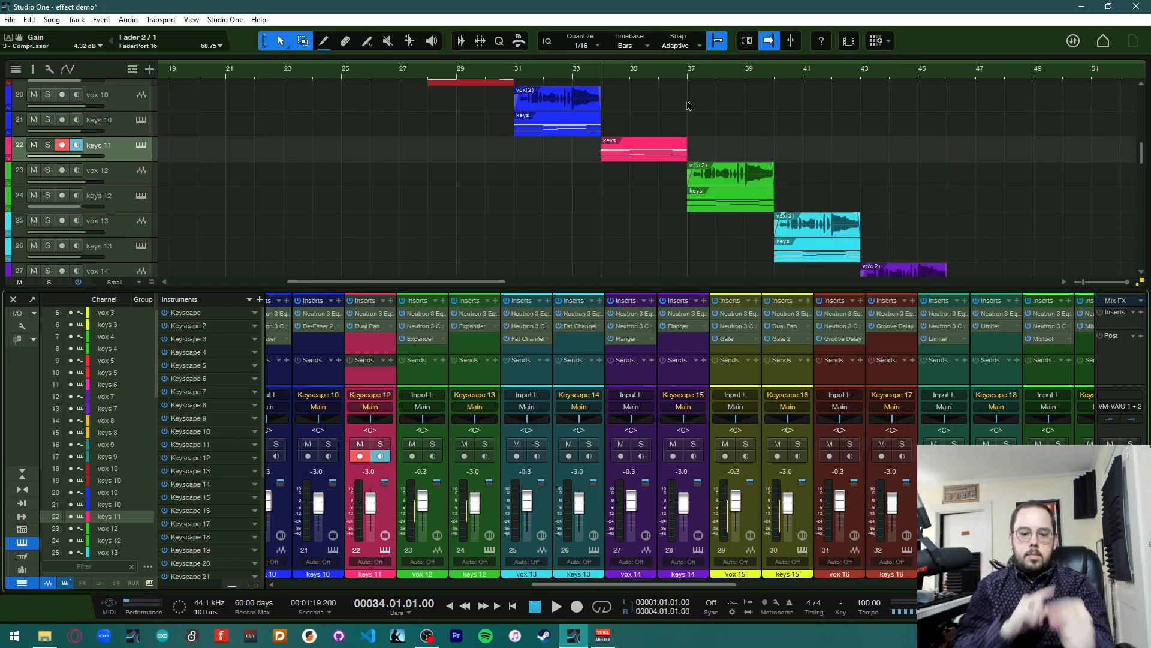
key(space)
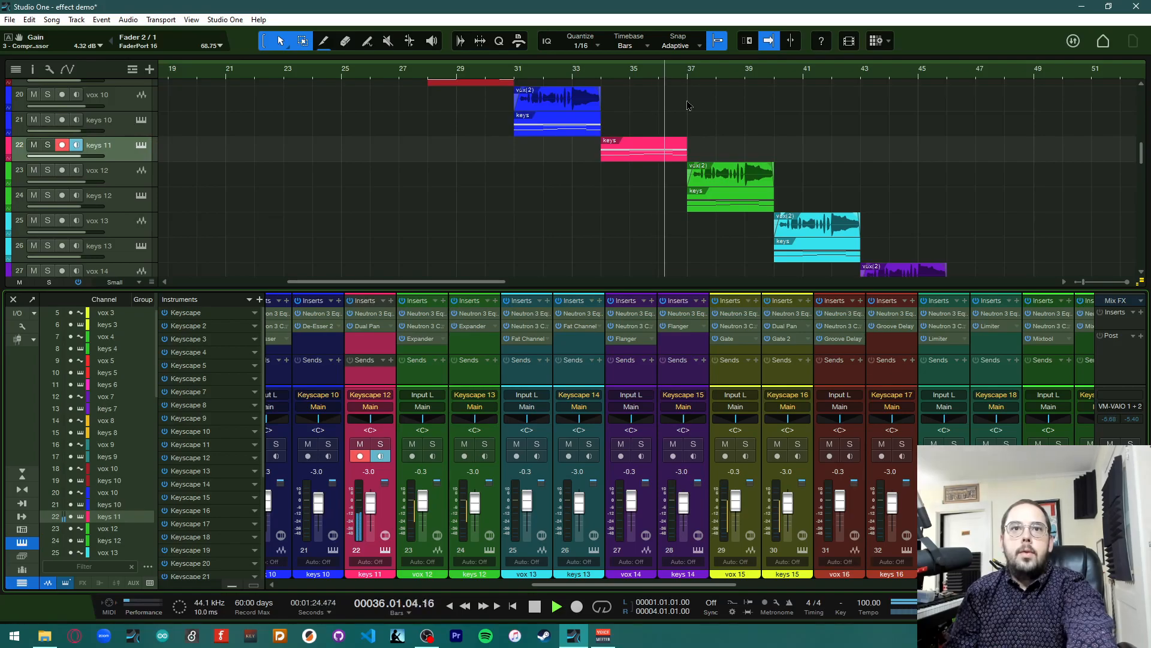
key(space)
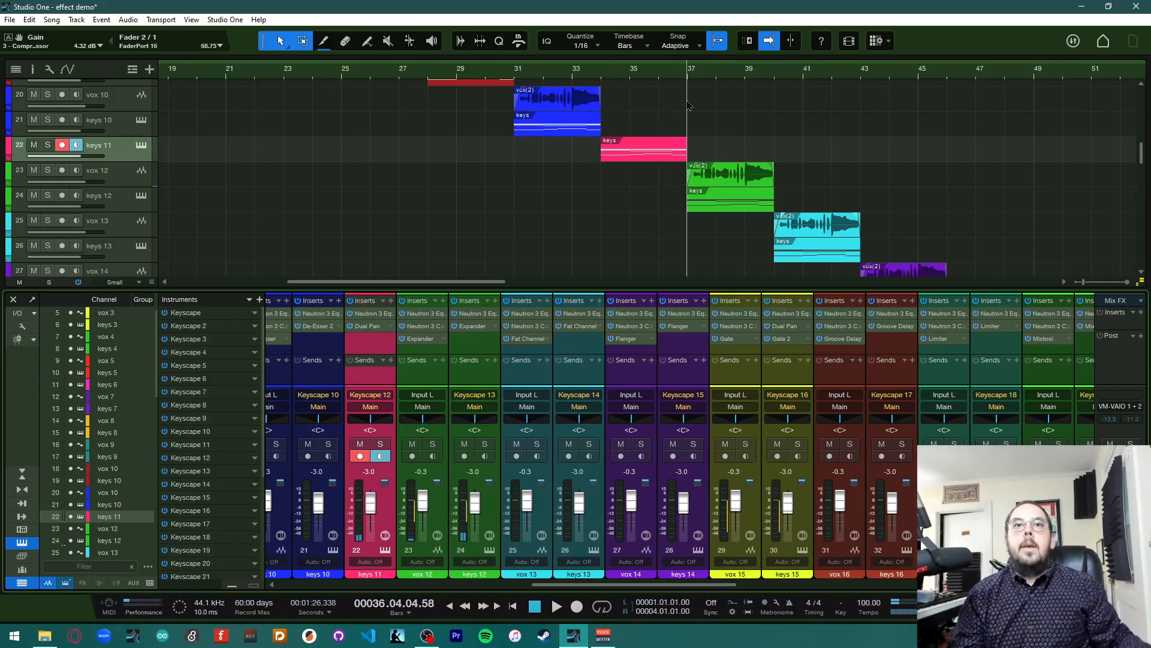
Open the Expander insert on the vox 12 channel and move its window beside the mixer
scroll(606, 208, right, 1)
scroll(606, 208, right, 8)
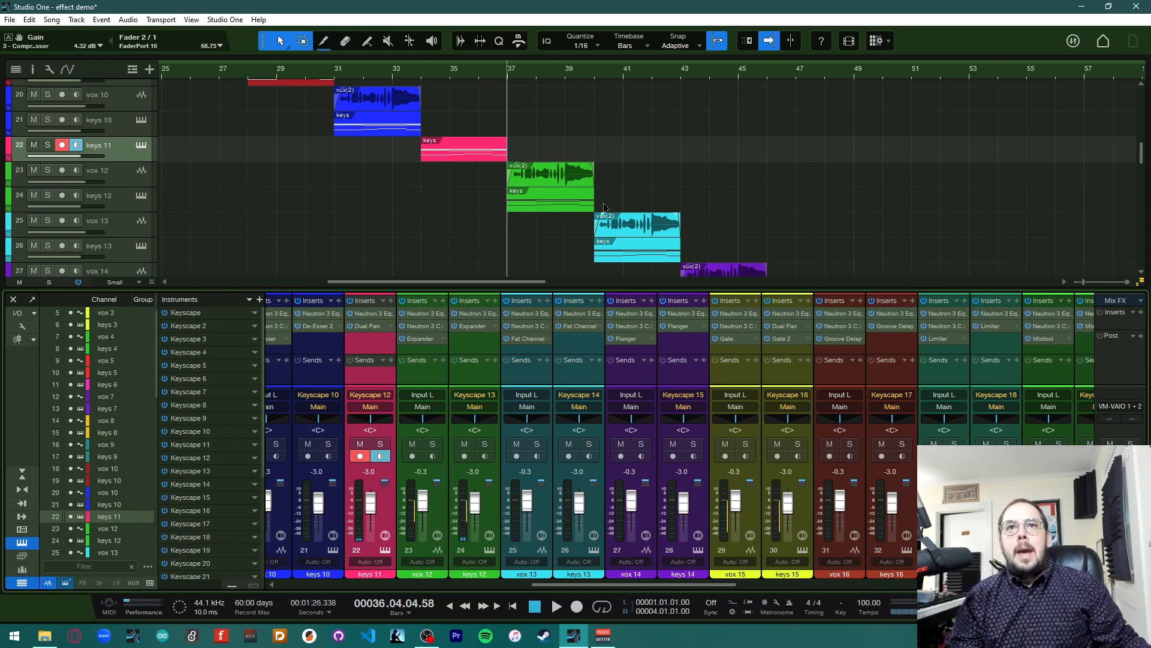
scroll(608, 209, down, 3)
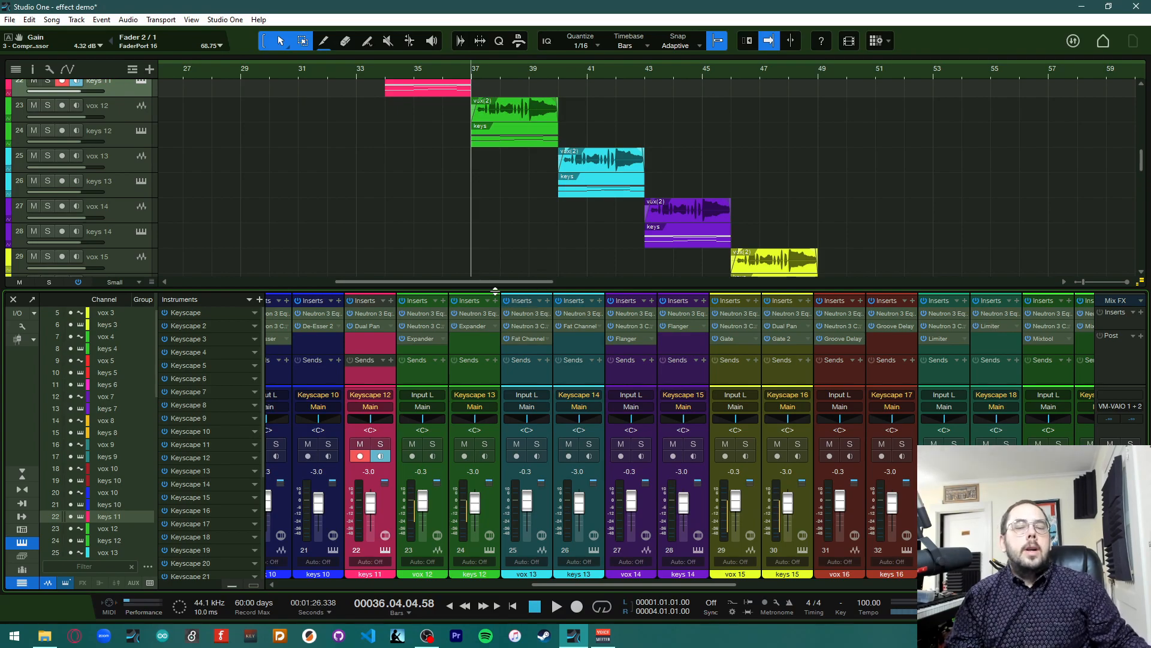
click(425, 347)
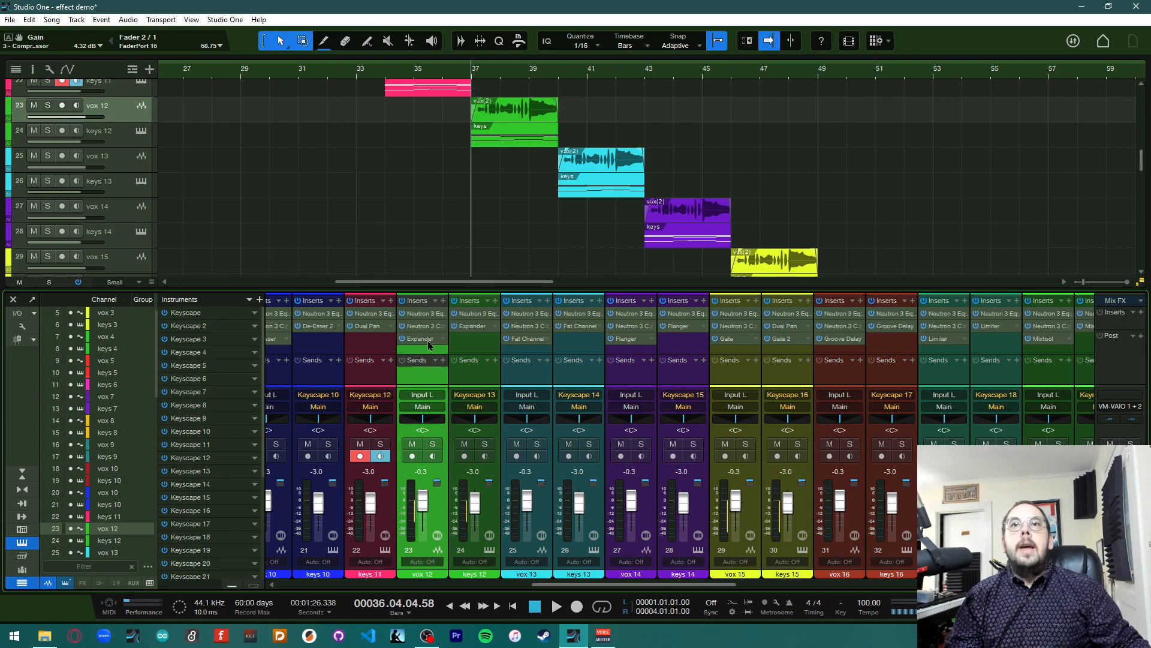
double_click(428, 340)
drag(451, 136, 583, 144)
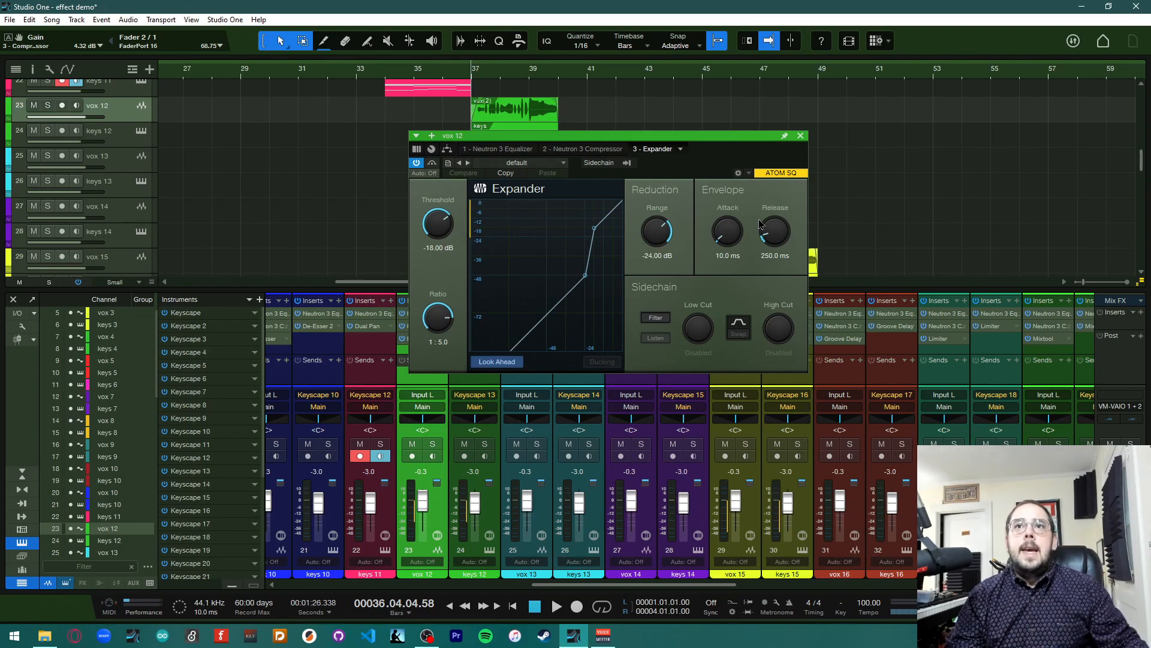
drag(499, 140, 740, 106)
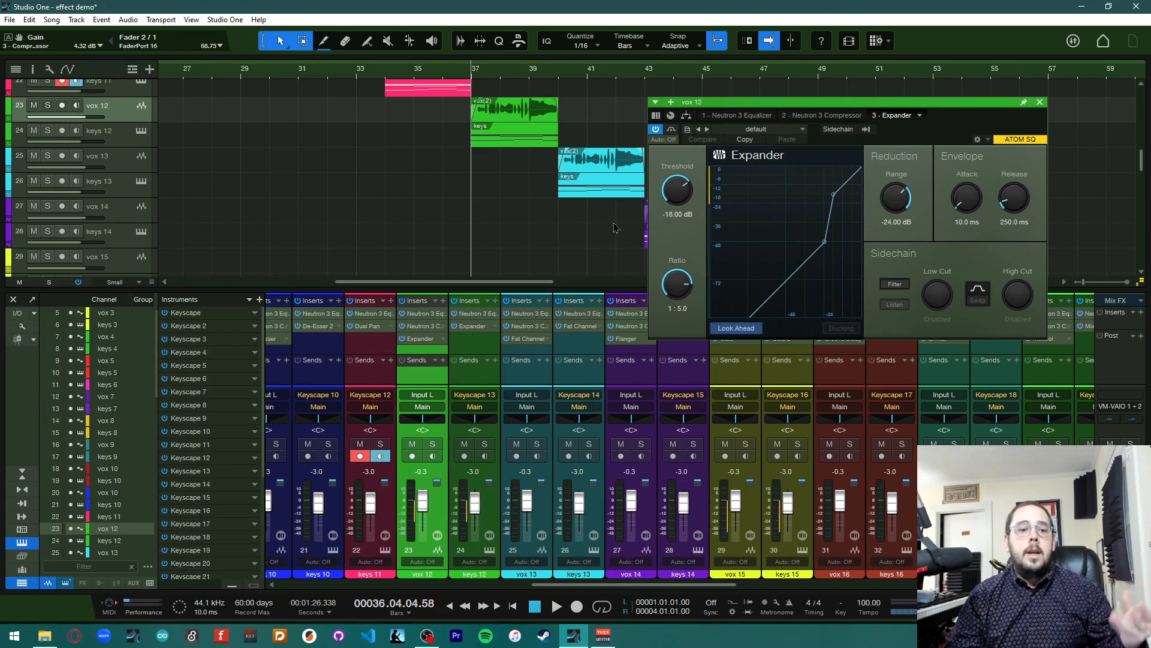
Play the vox 12 section and browse the Expander's Drums, General Use and Instruments preset folders
key(space)
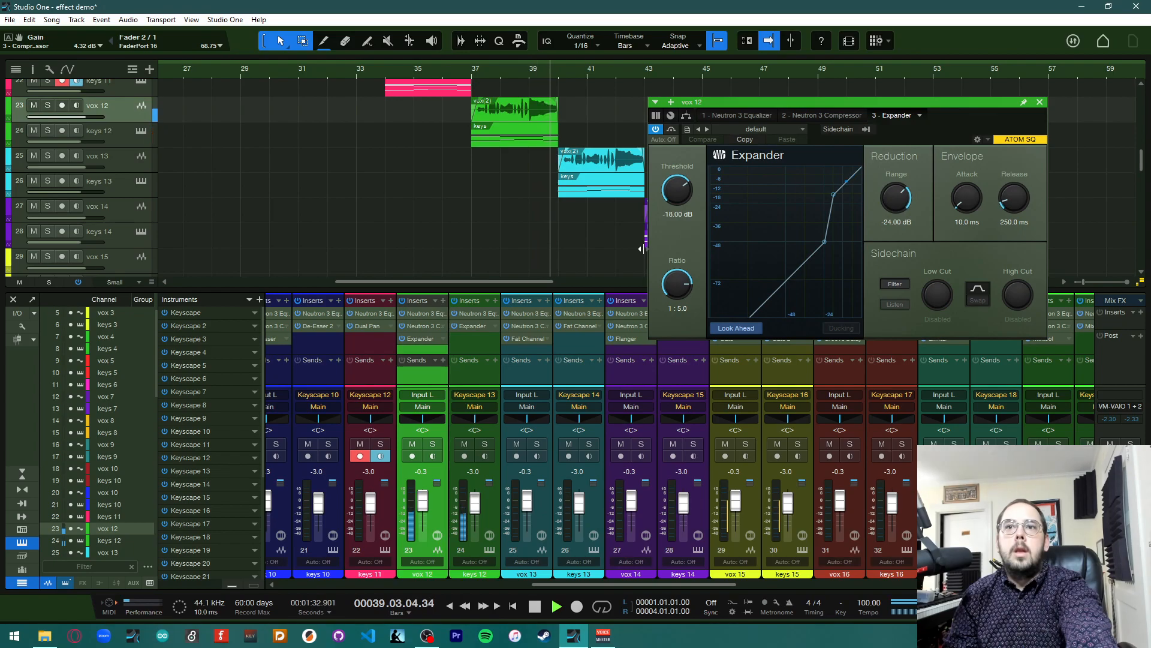
key(space)
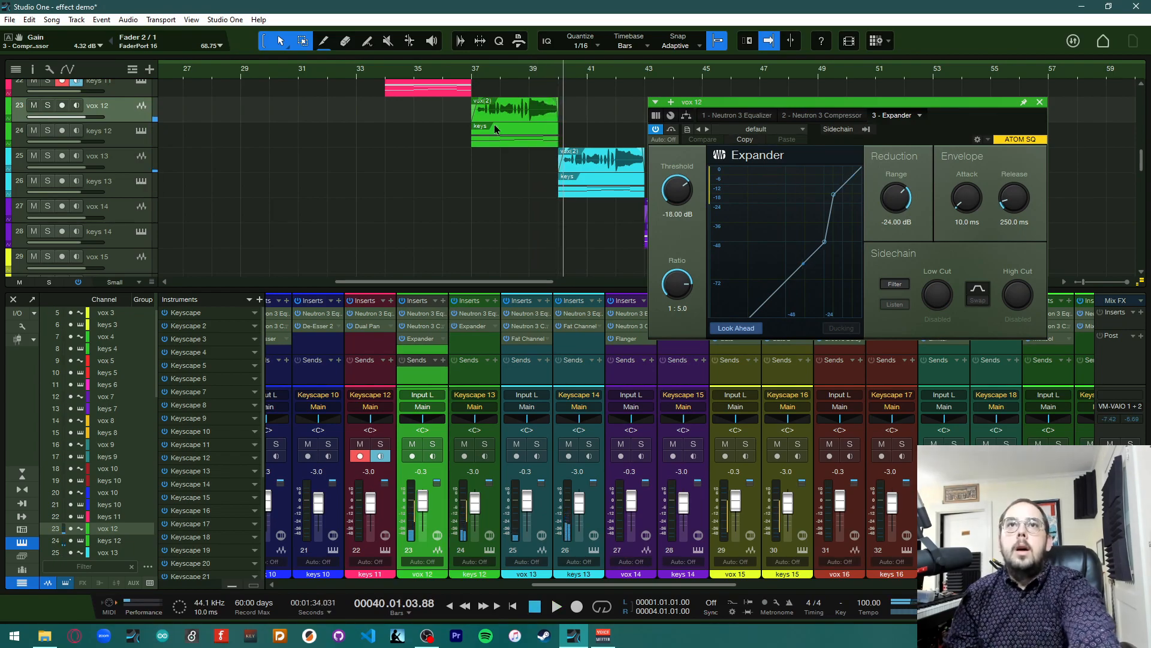
click(725, 133)
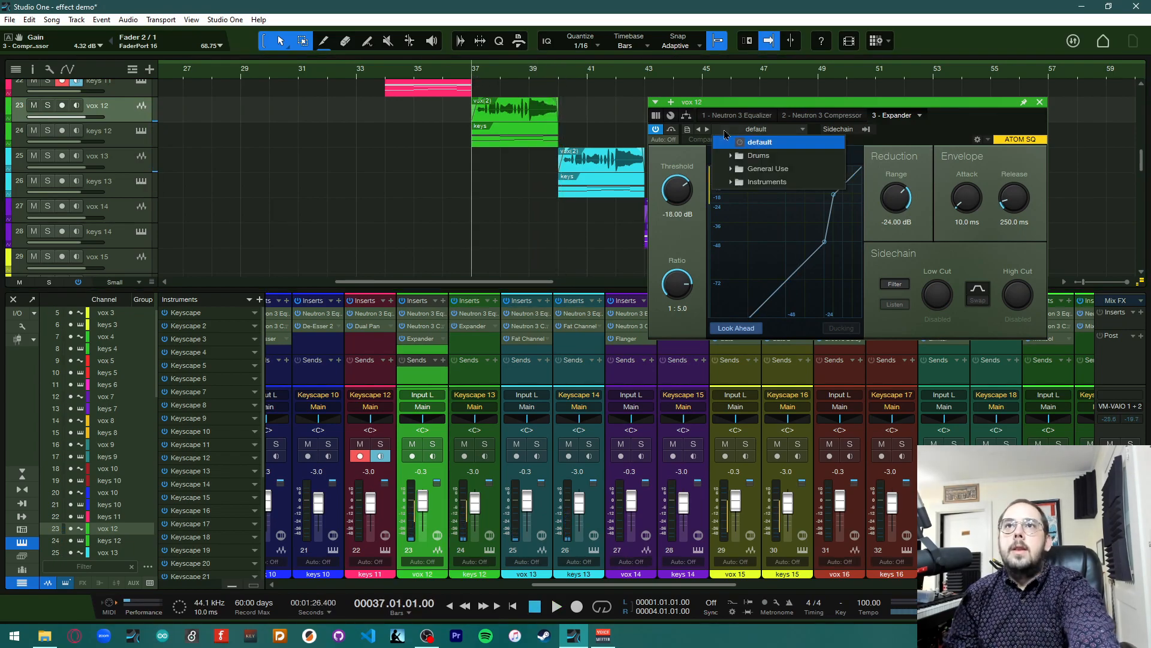
click(731, 173)
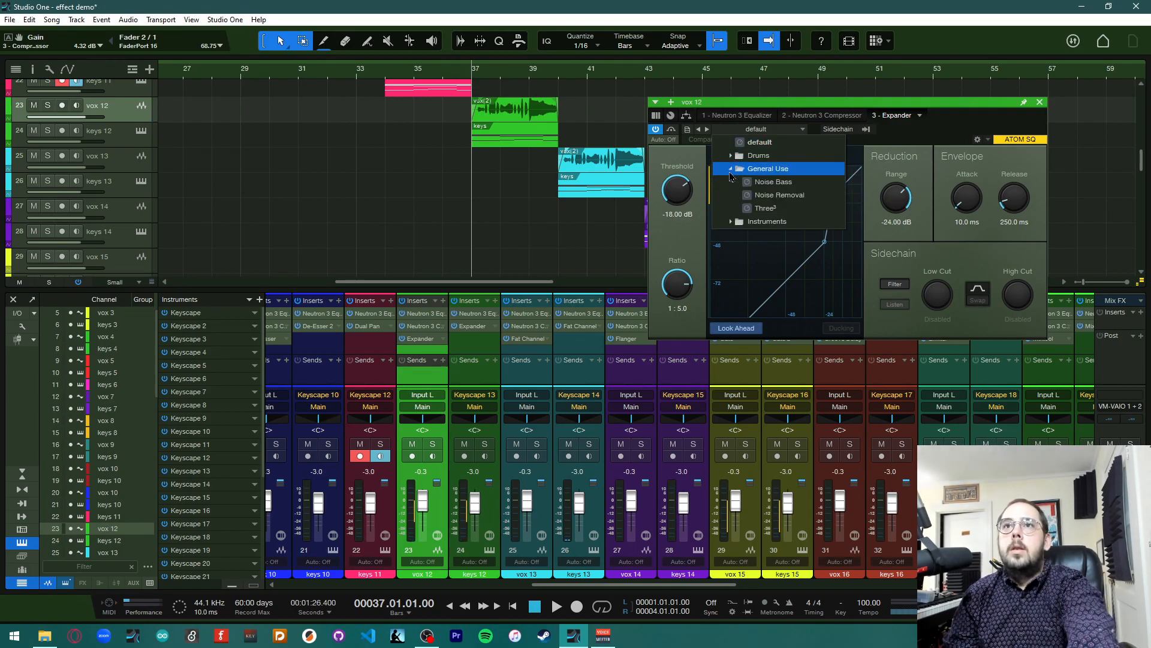
click(731, 171)
click(731, 155)
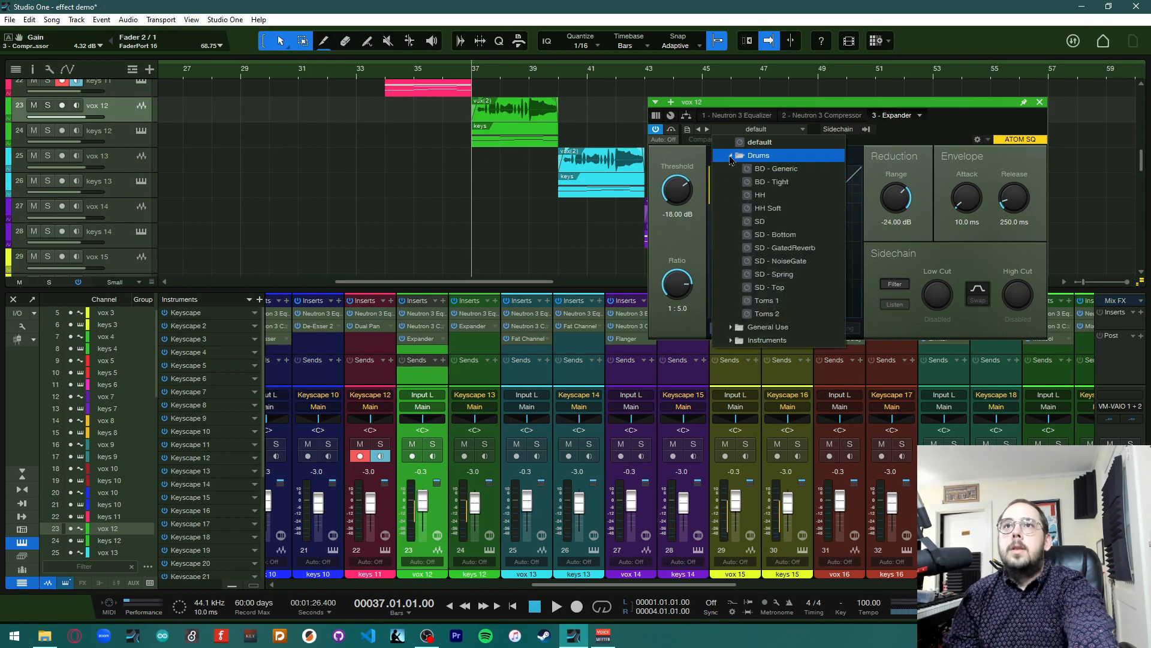
click(731, 340)
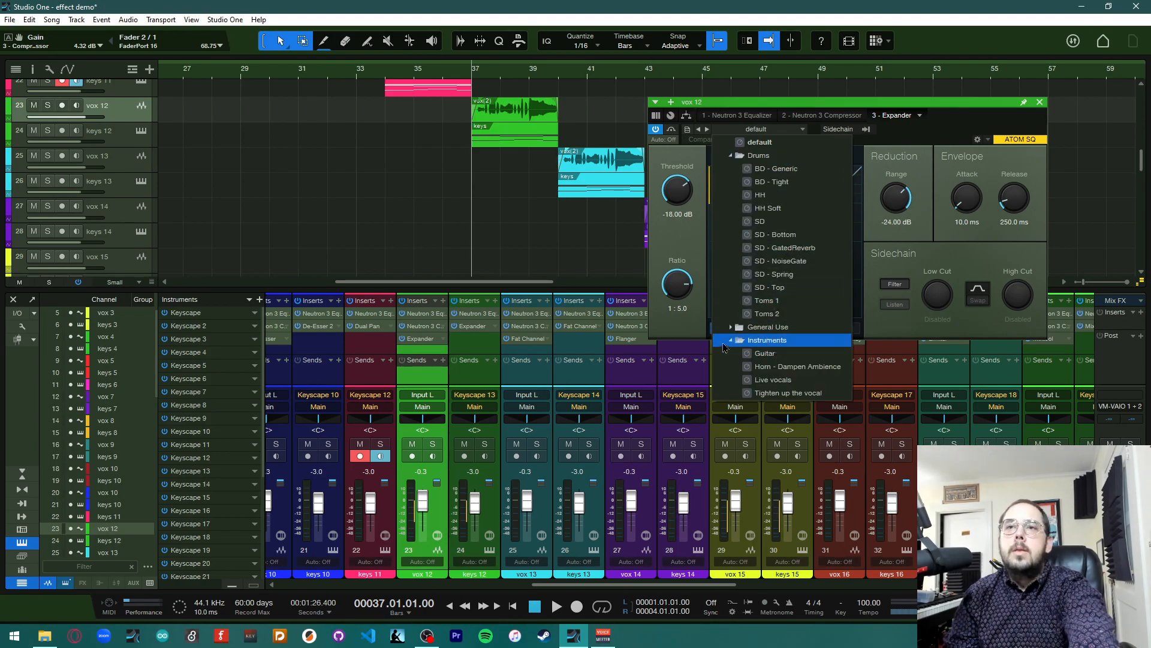
click(695, 316)
Set the vox 12 Expander's threshold to -43.20 dB, ratio to 1:20.0, range to -35.88 dB and attack to 170.0 ms
drag(683, 186, 683, 237)
mouse_move(680, 279)
mouse_down()
mouse_move(685, 315)
mouse_move(693, 269)
mouse_up()
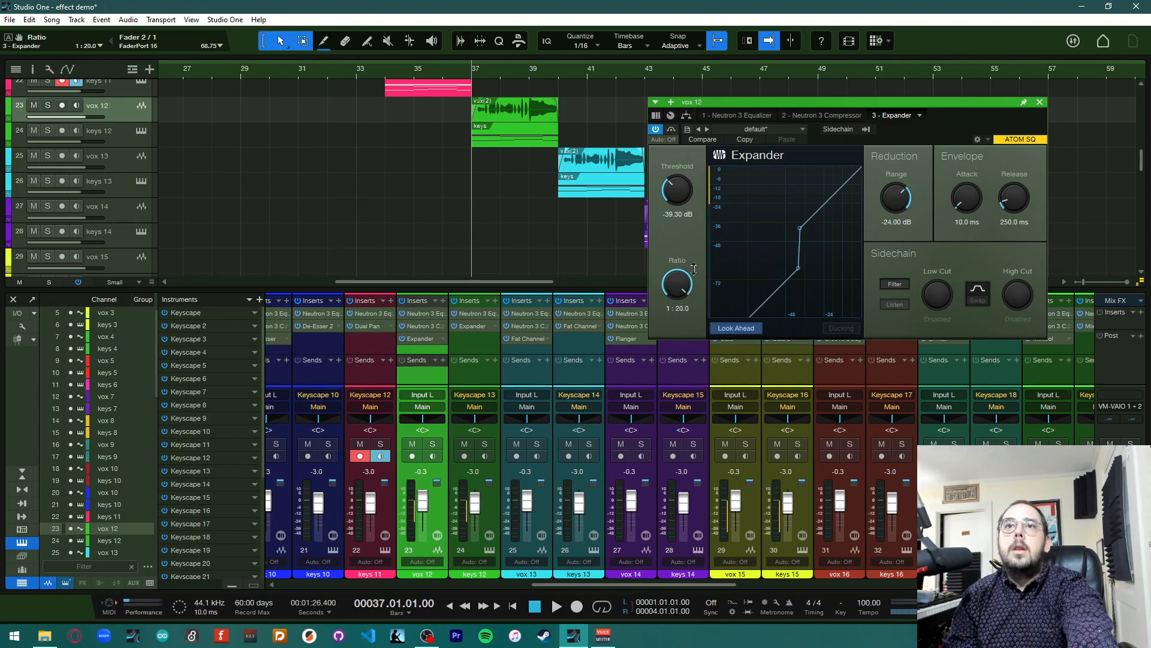
drag(678, 187, 681, 200)
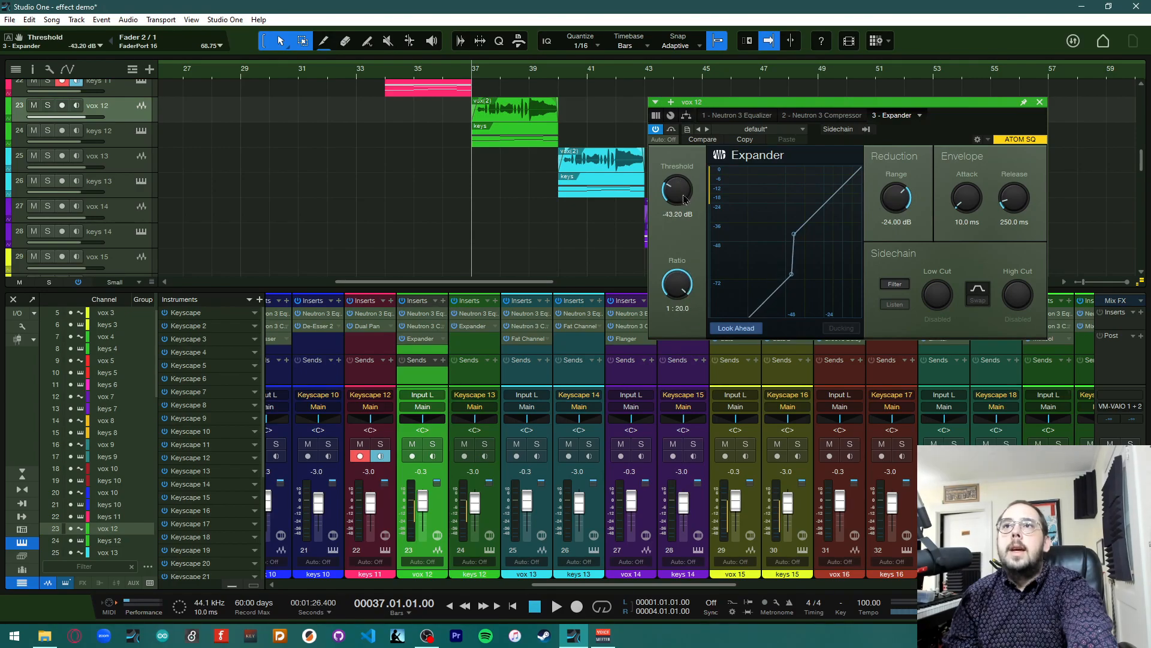
drag(898, 211, 968, 172)
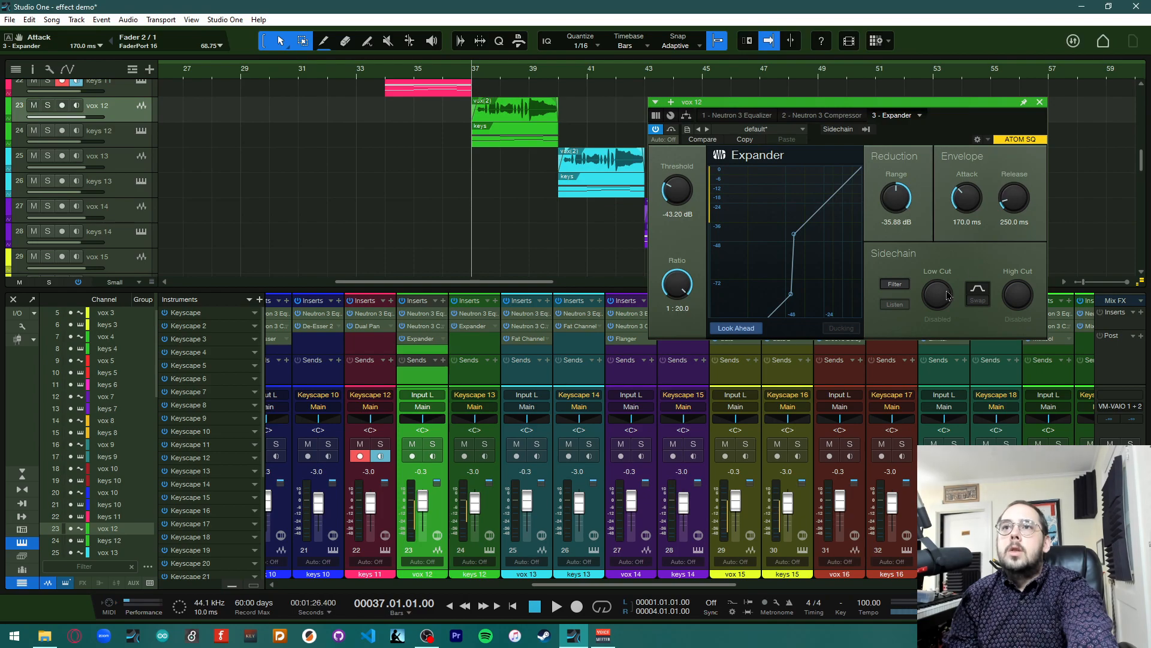
Copy the Expander from vox 12 onto keys 12 and remove keys 12's original Expander insert
drag(425, 339, 493, 339)
click(496, 341)
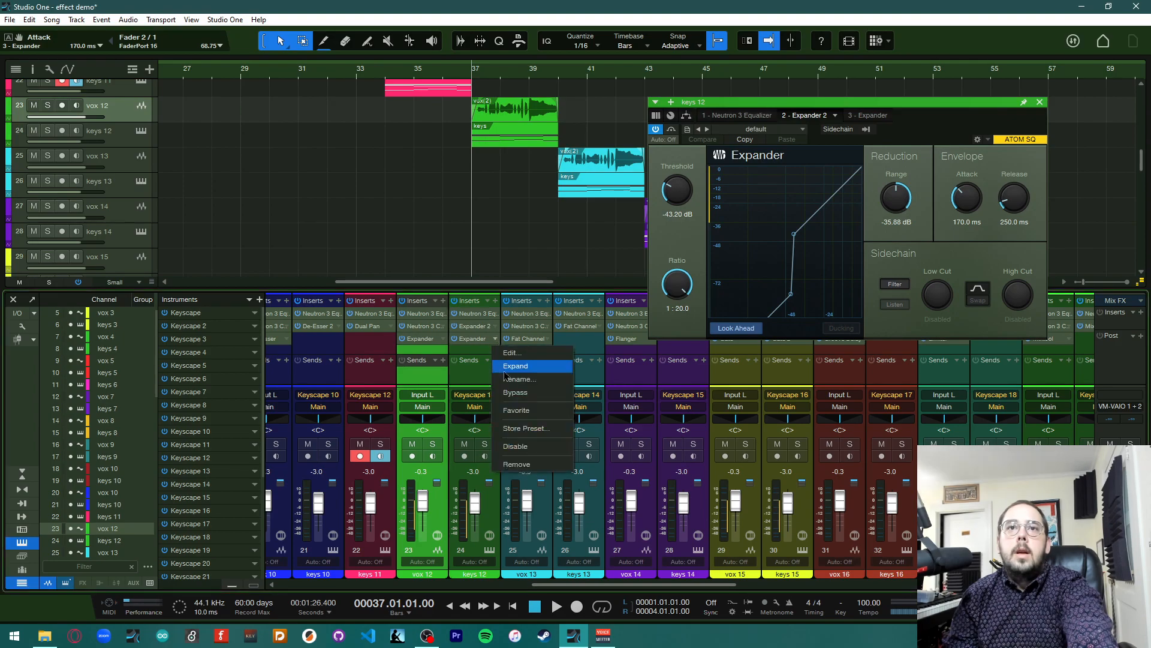
click(528, 467)
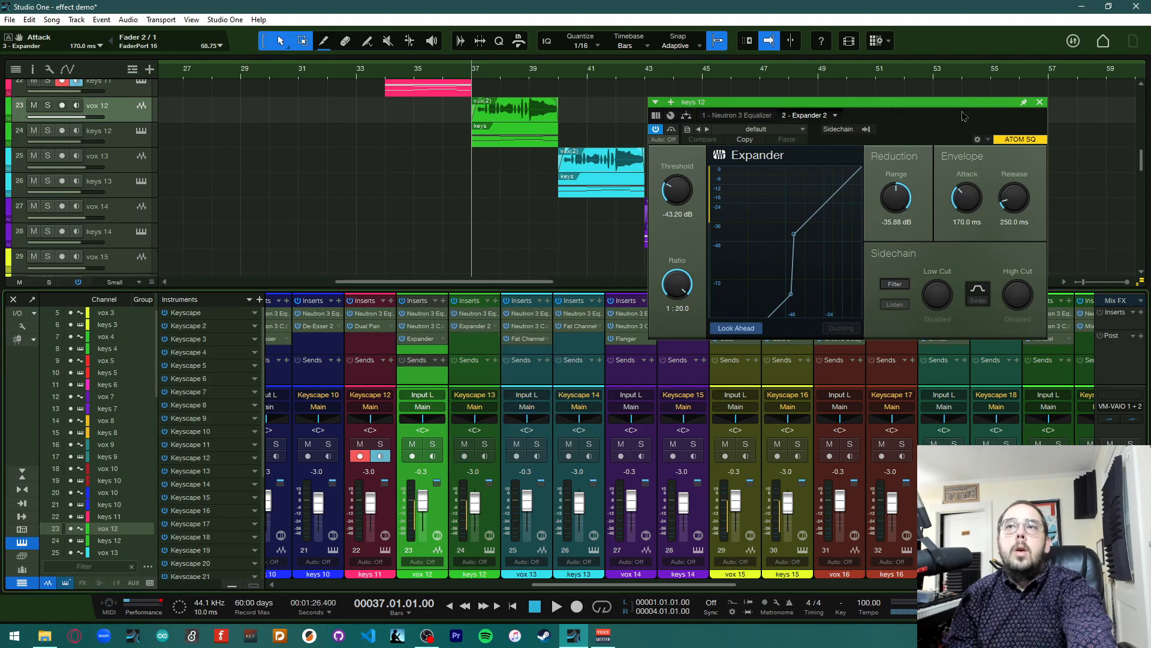
Play the song from bar 37 to hear the expanded vox 12 and keys 12
key(space)
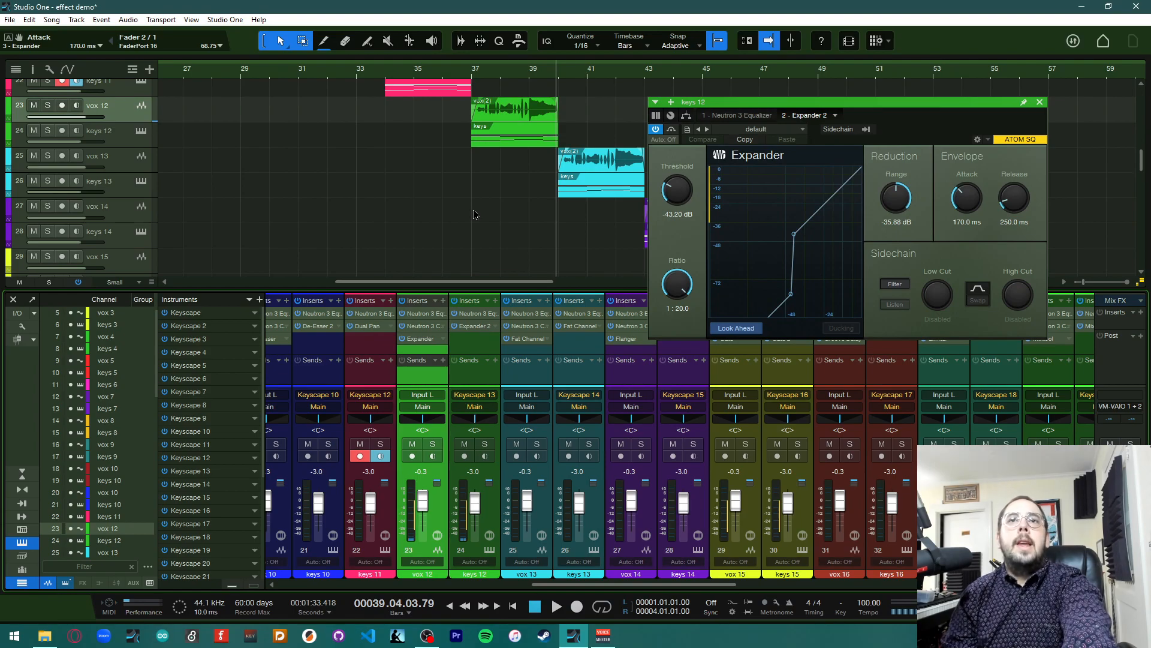
scroll(472, 214, right, 5)
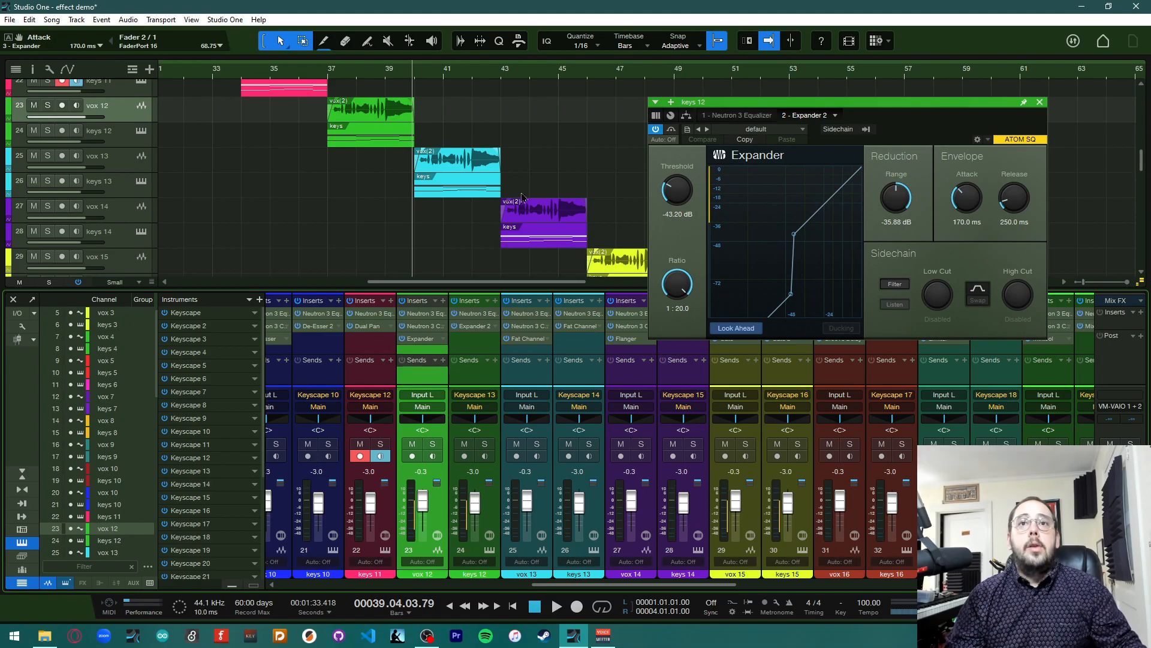
Open the Fat Channel insert on vox 13 and save the song
click(522, 341)
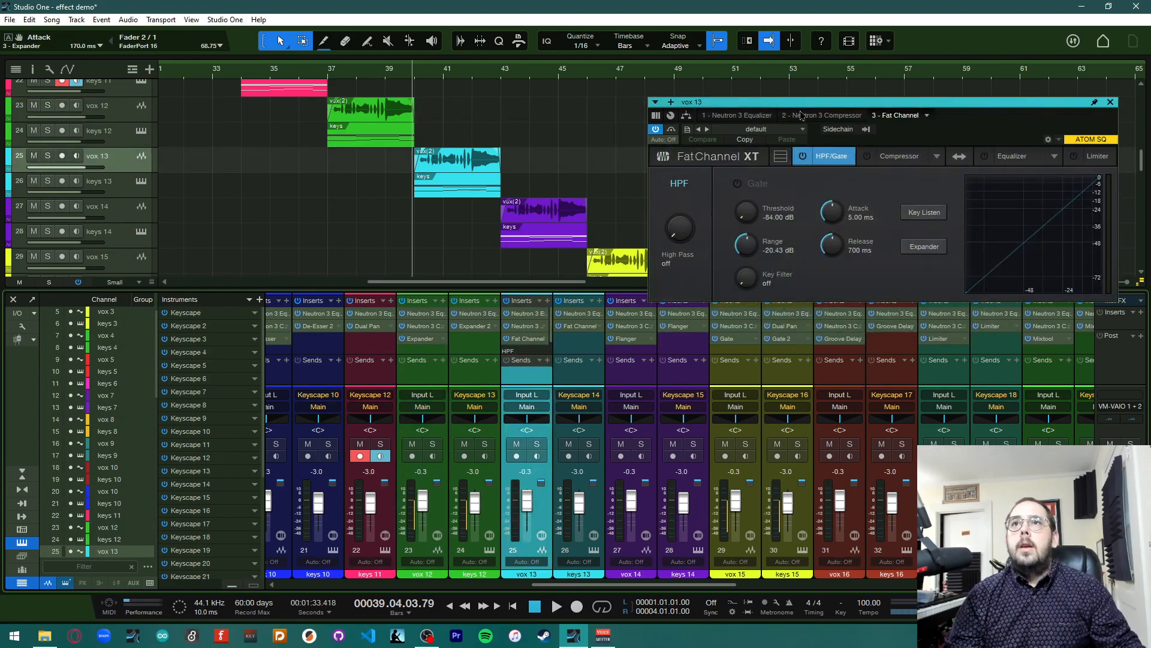
drag(812, 110, 619, 84)
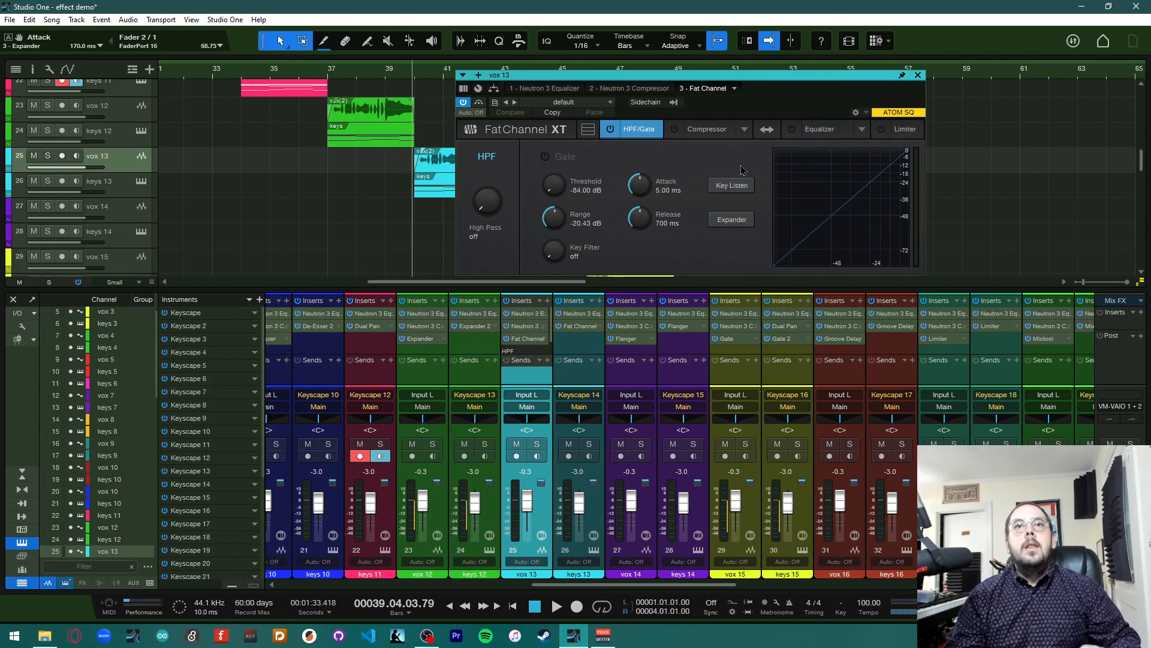
key(ctrl+s)
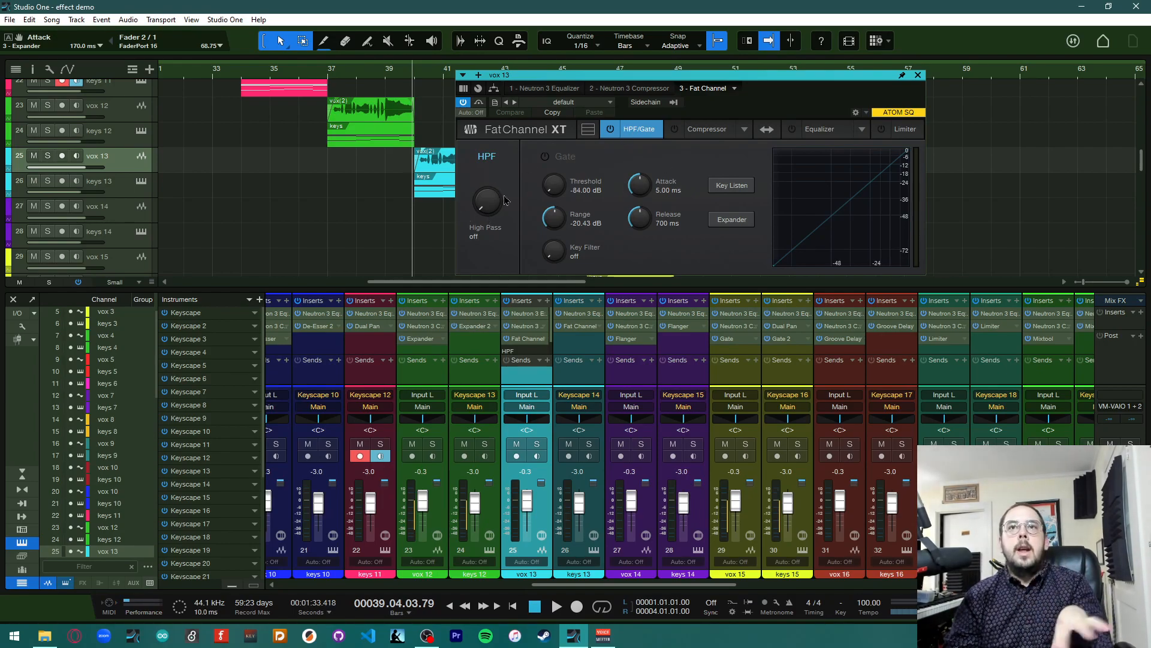
Examine the Fat Channel's Compressor, Equalizer, Limiter and HPF/Gate sections
click(729, 135)
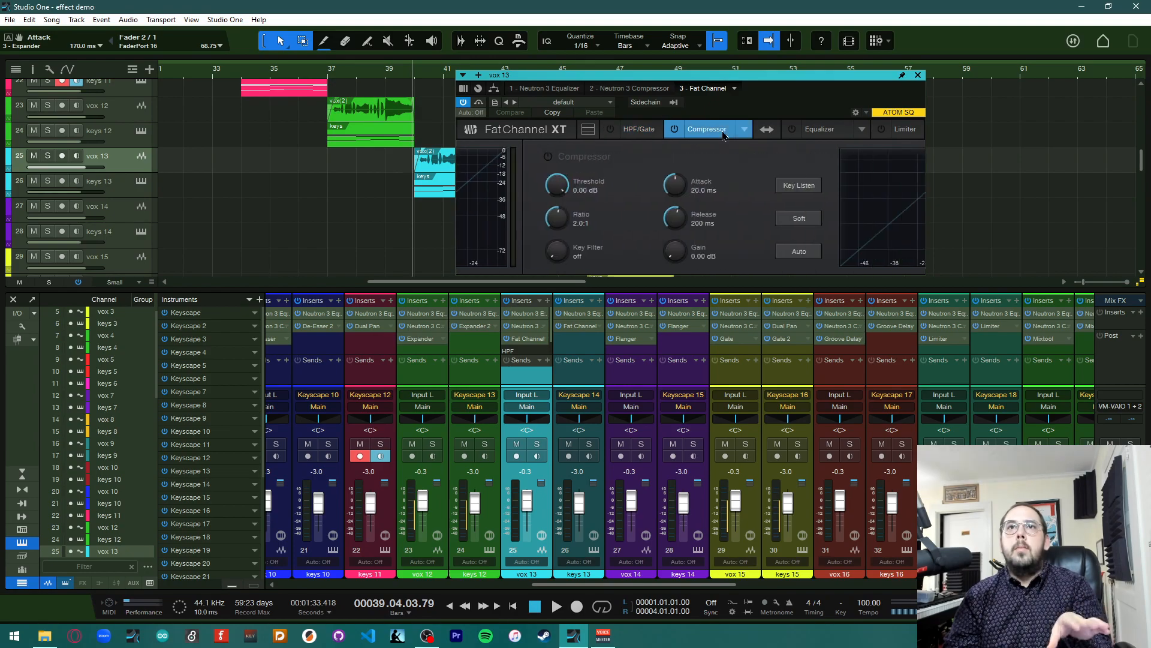
click(828, 136)
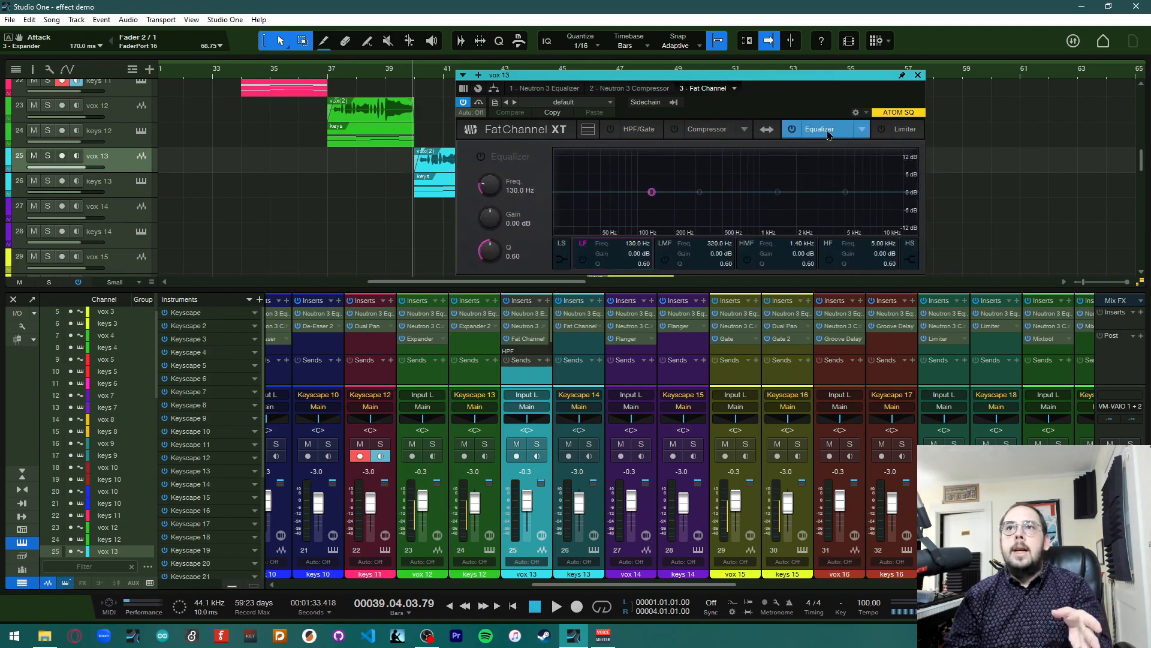
click(907, 133)
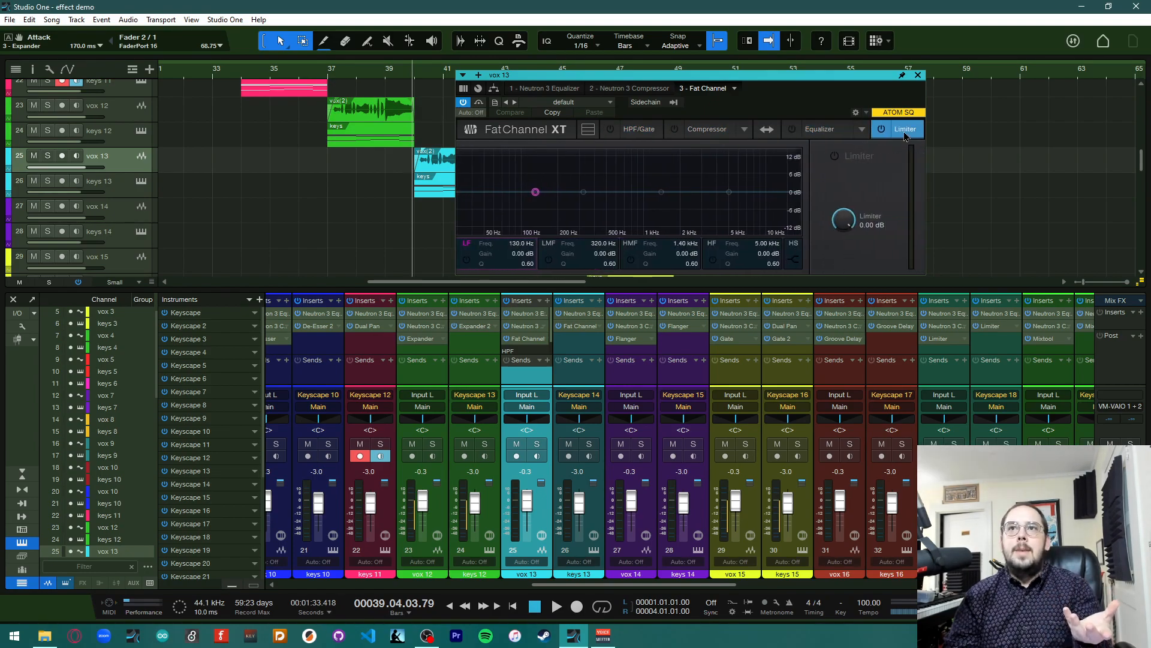
click(639, 131)
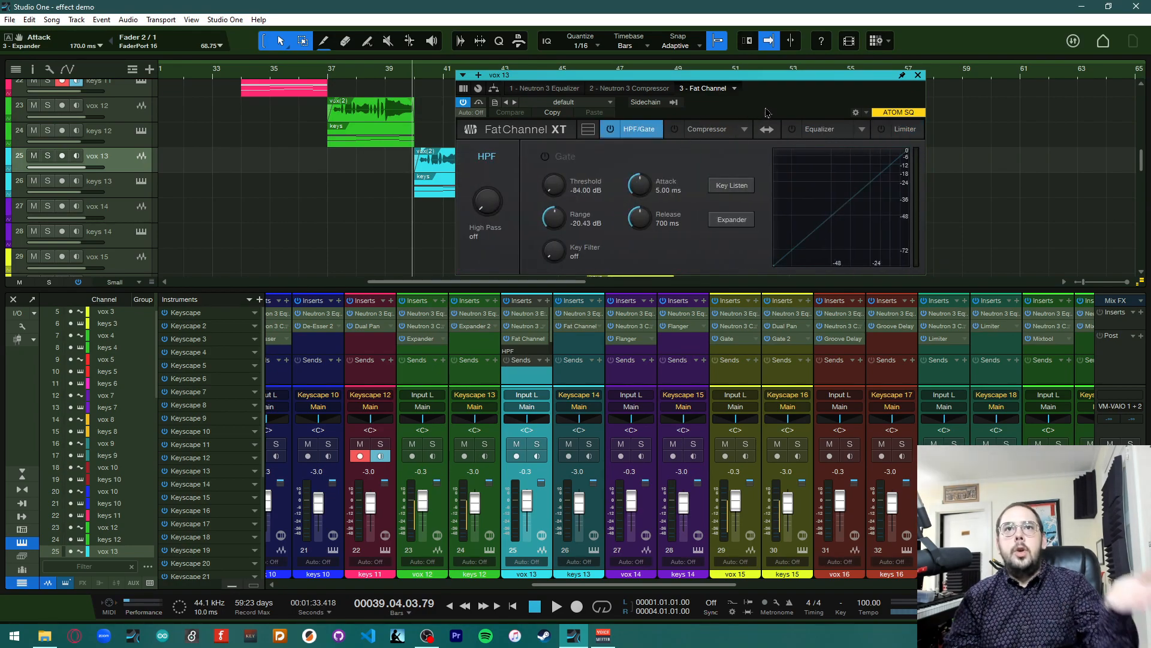
drag(871, 83, 1035, 214)
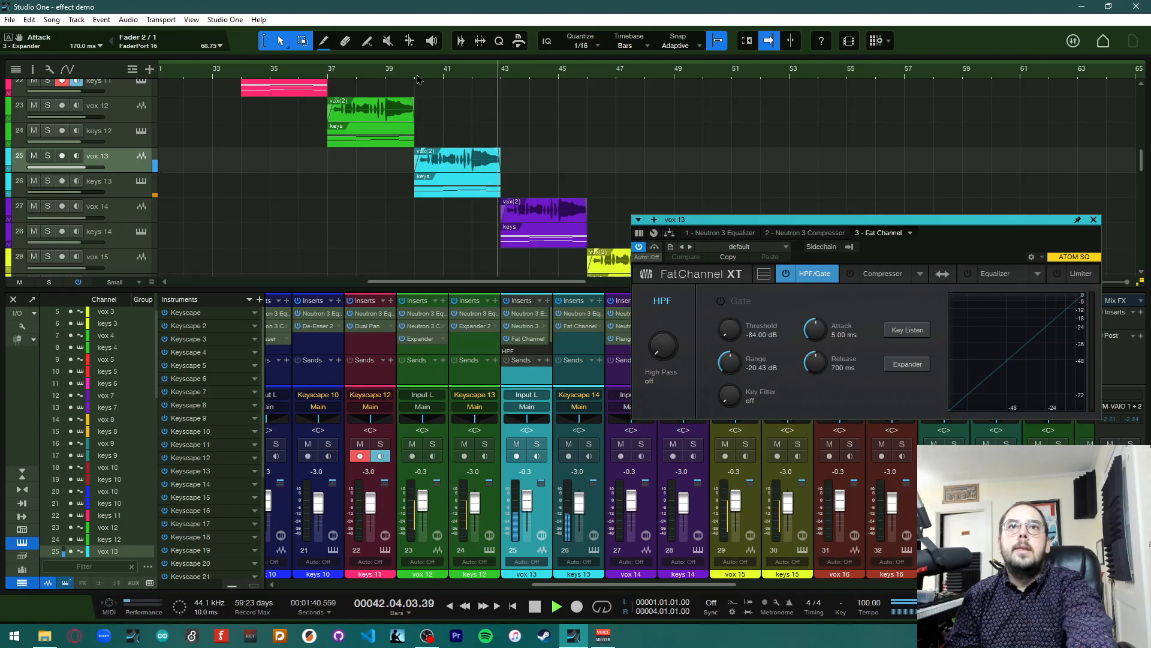
Start playback and load the default preset from the EQ Vintage folder into vox 13's Fat Channel
key(space)
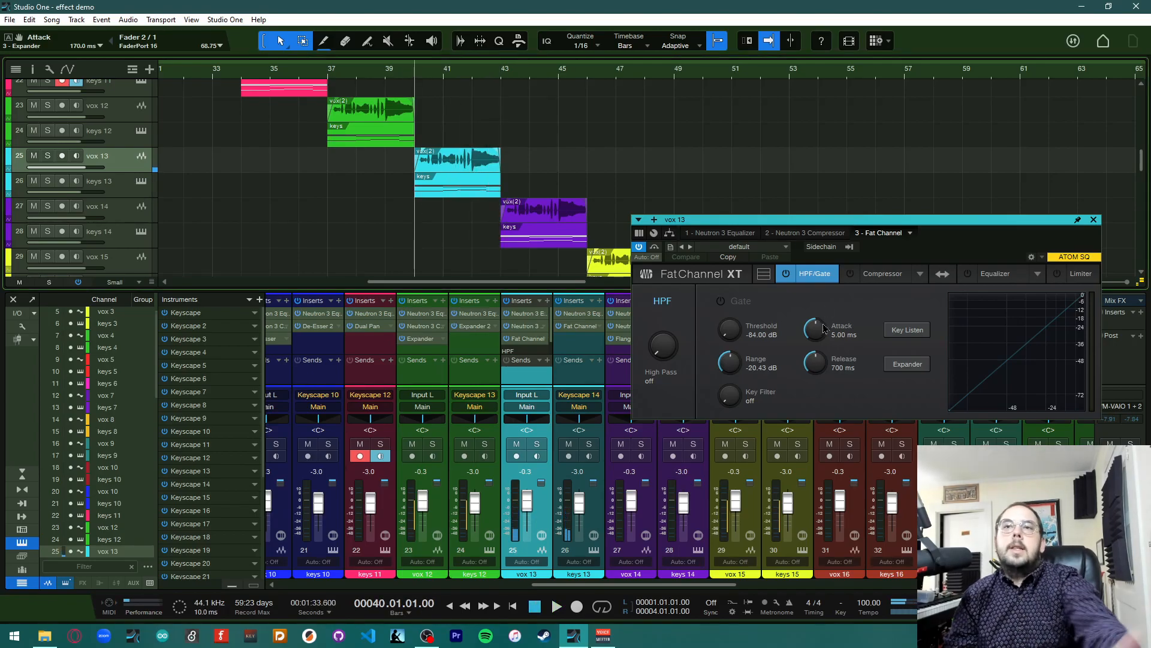
click(786, 247)
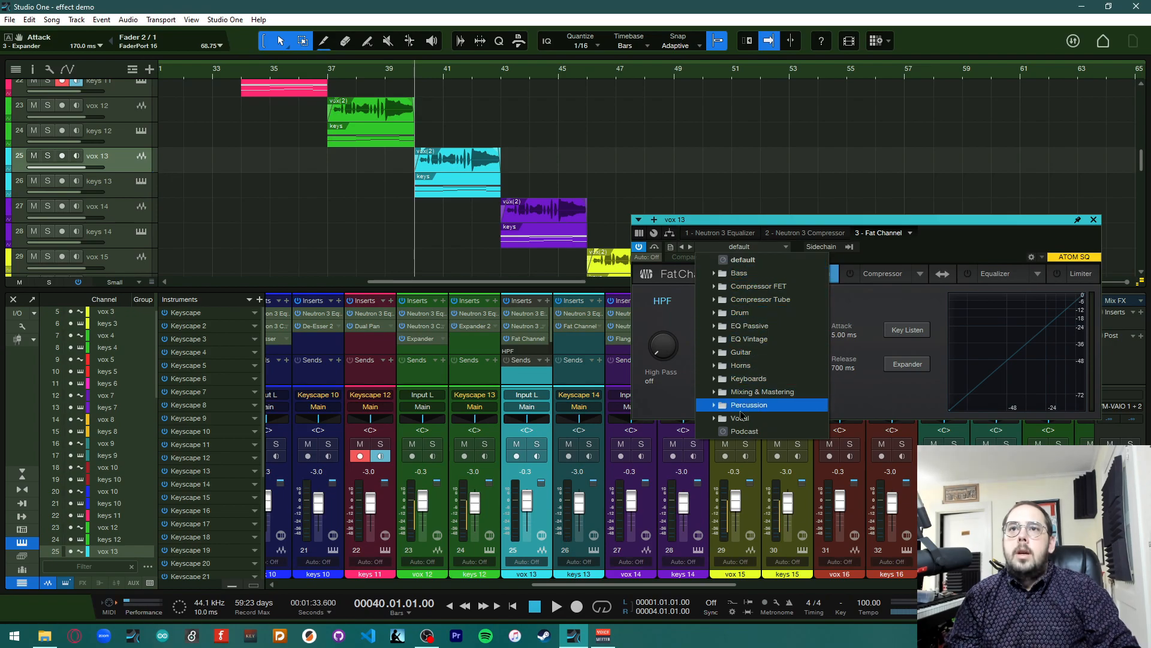
click(712, 340)
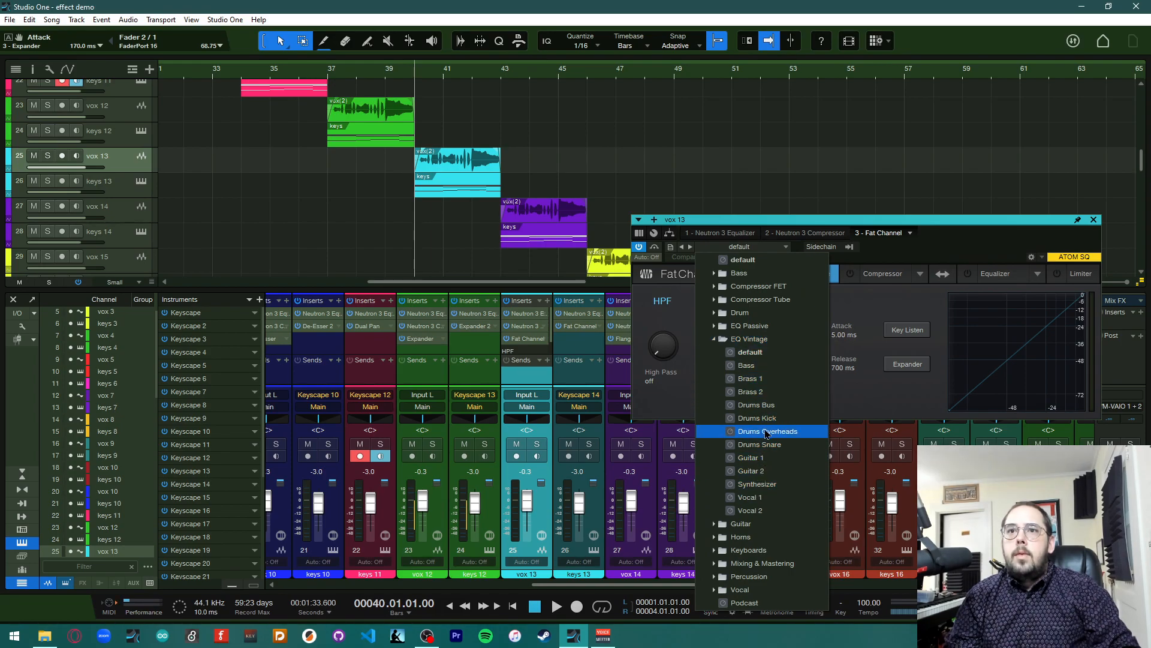
click(750, 352)
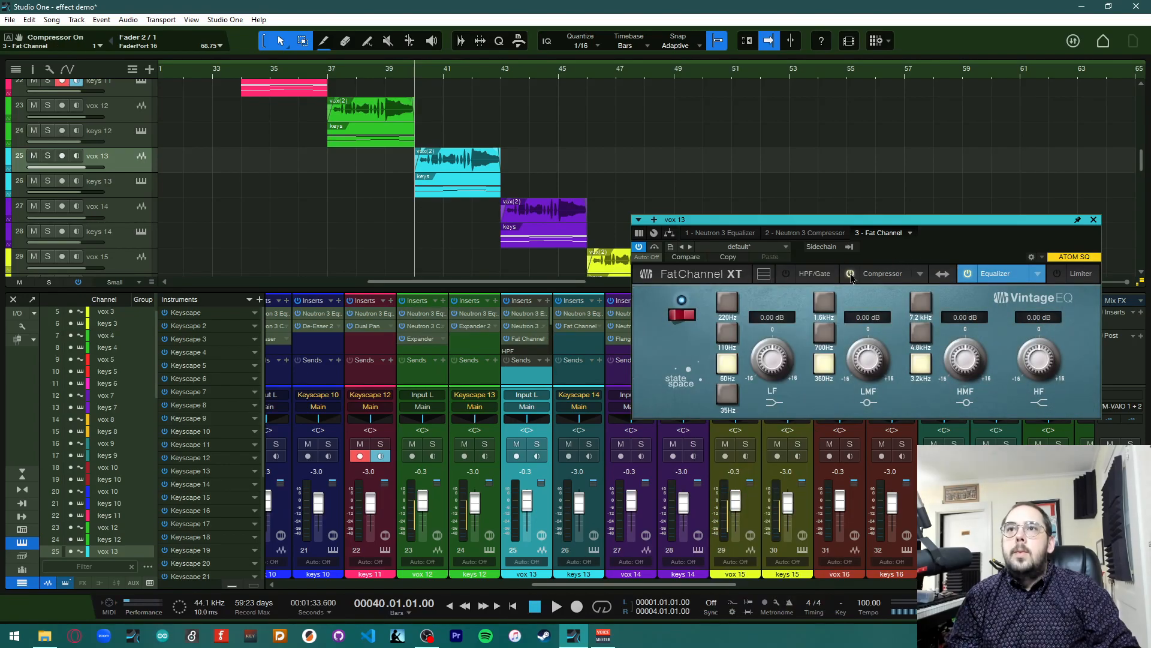
Enable the Fat Channel's gate and switch its compressor model to Classic Comp
click(786, 274)
click(798, 279)
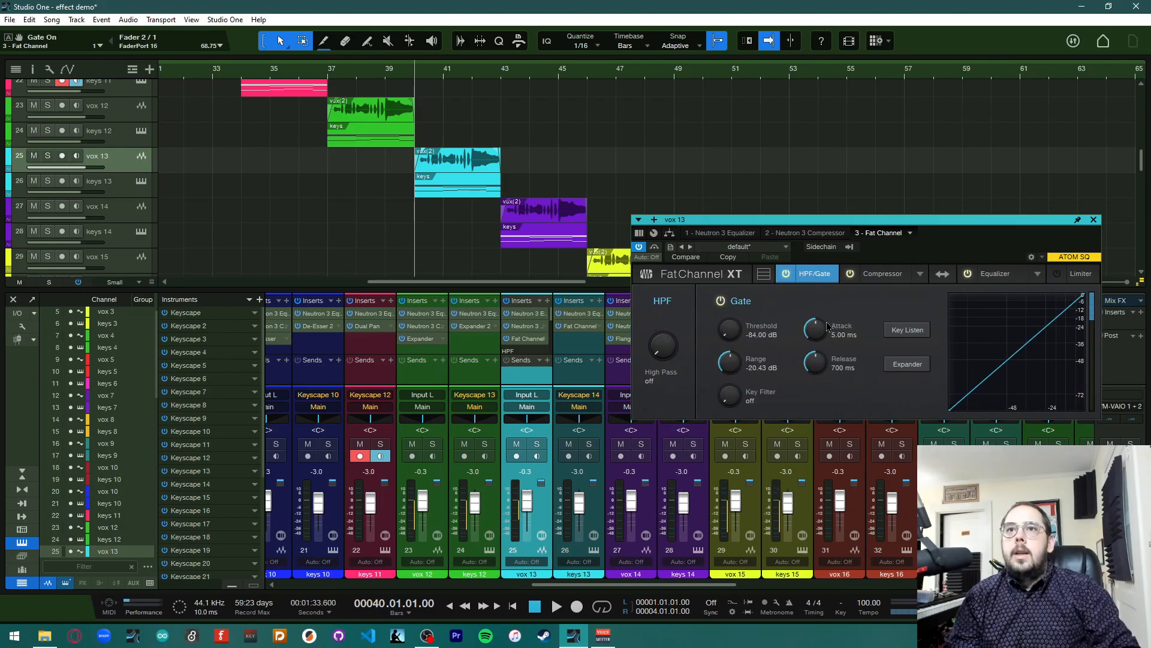
click(885, 274)
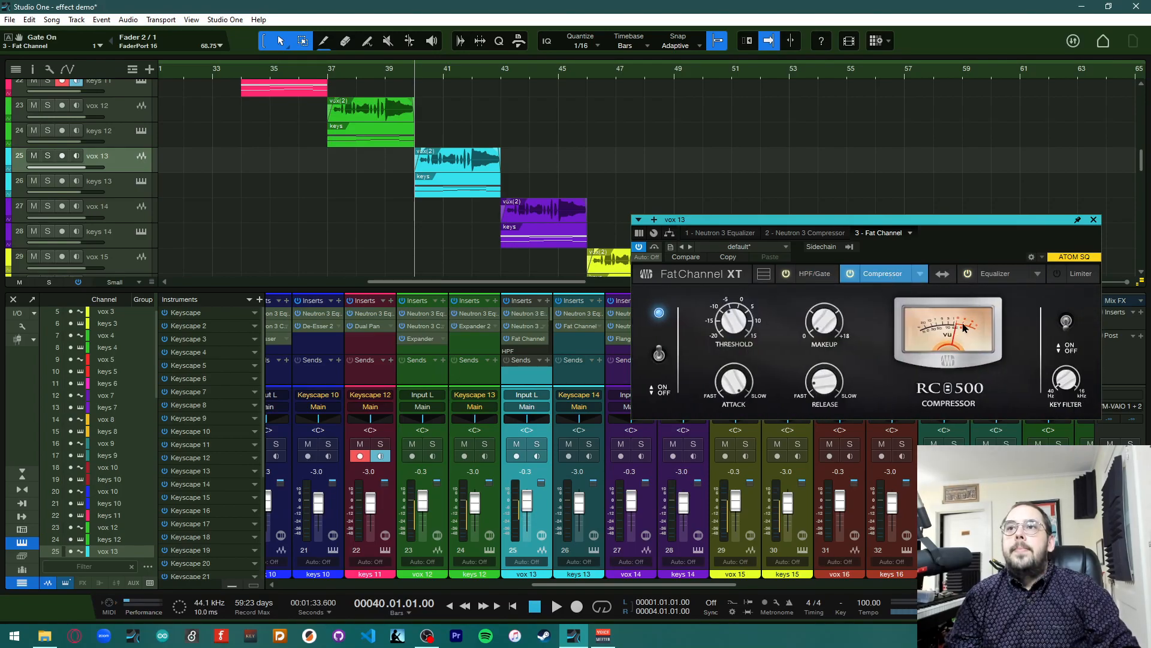
click(921, 273)
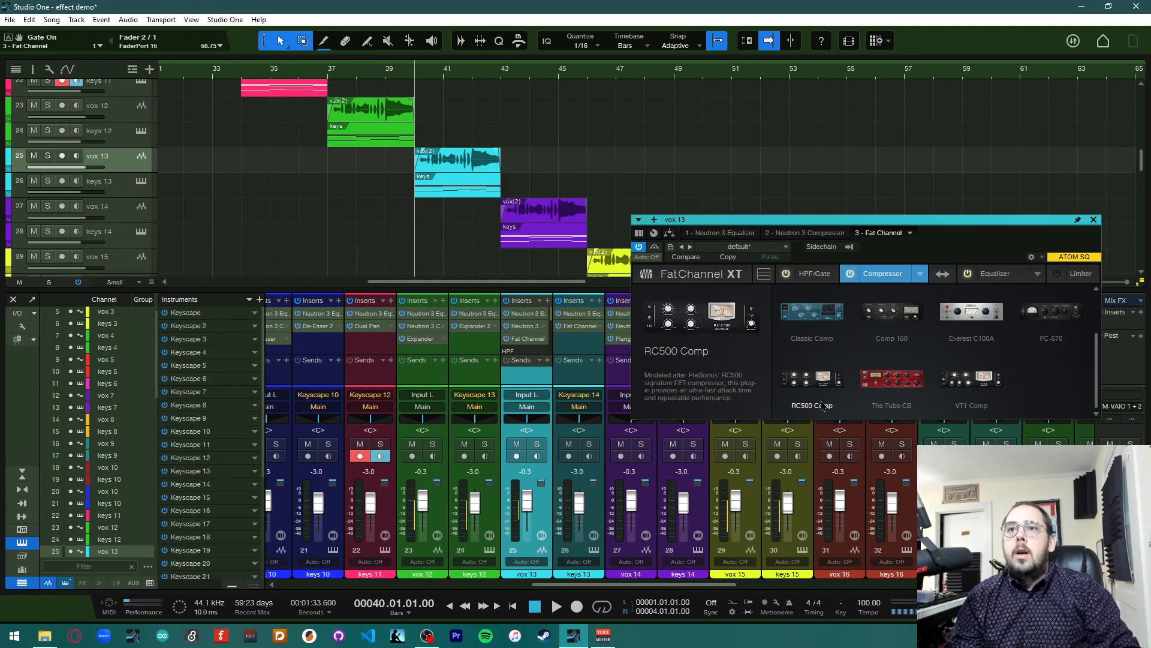
click(821, 326)
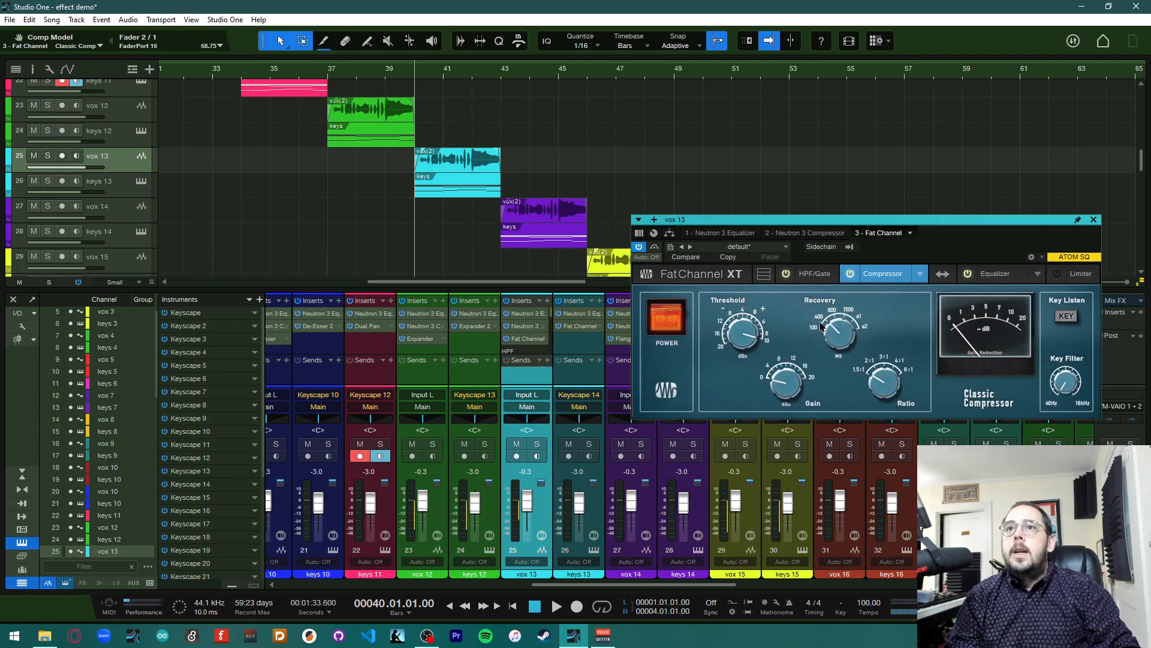
Set the Fat Channel's high pass to 59 Hz, enable its limiter, and close the editor
click(813, 275)
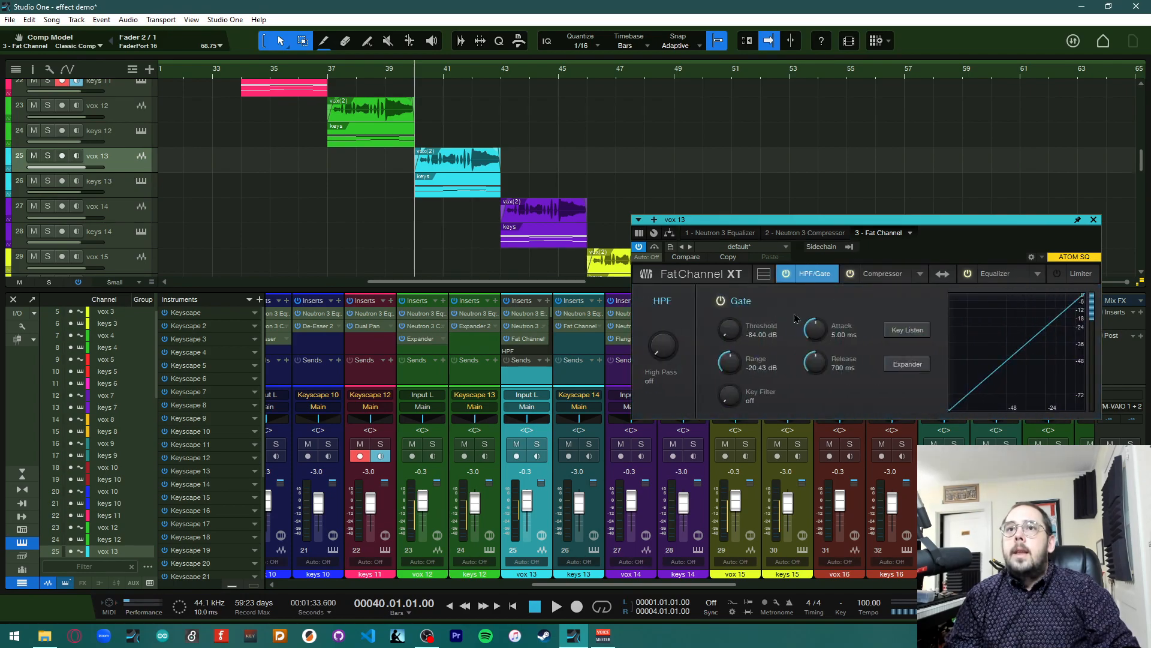
drag(663, 357, 667, 323)
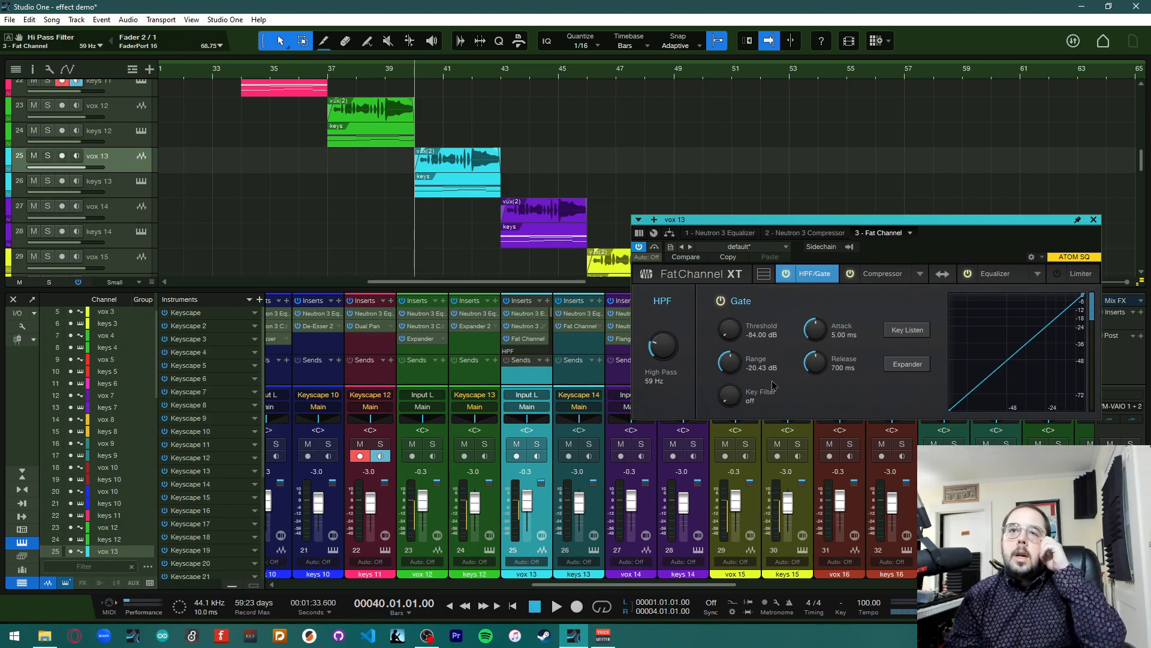
click(1078, 278)
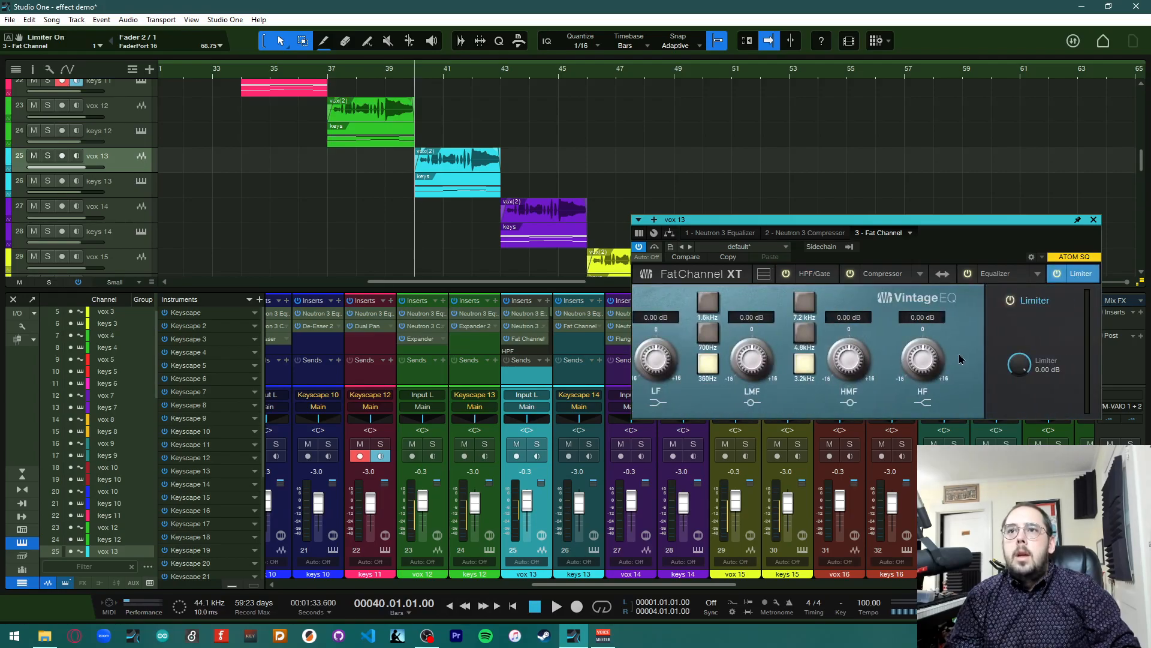
click(1000, 279)
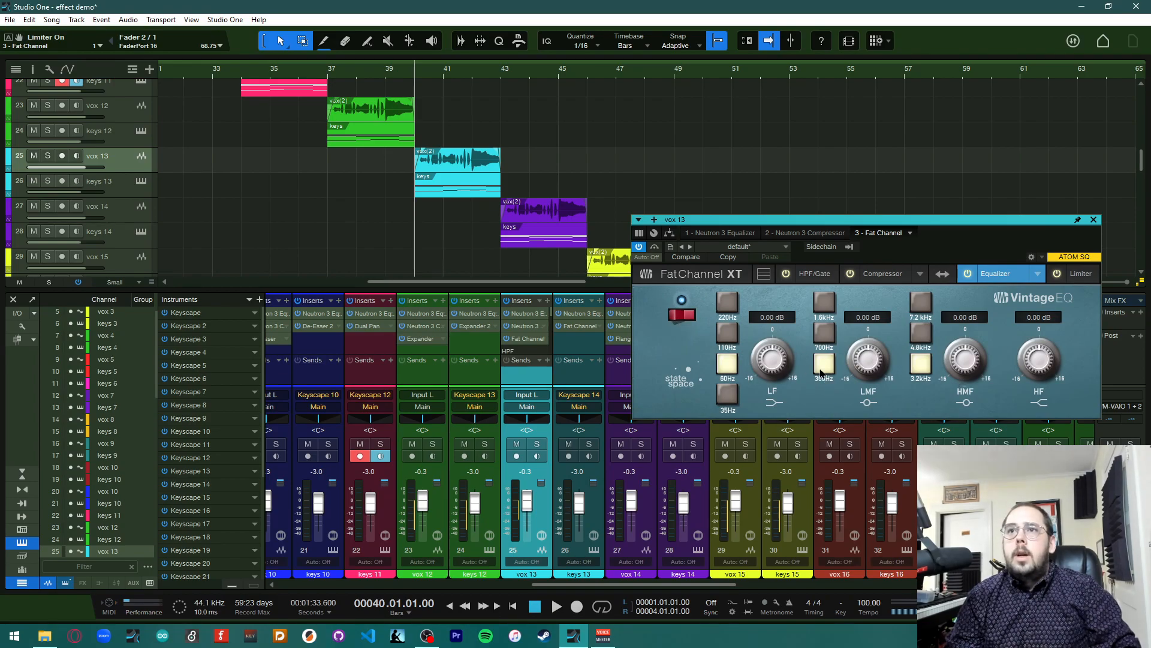
click(1093, 221)
Copy vox 13's Fat Channel onto keys 13 and remove keys 13's original Fat Channel insert
drag(528, 340, 577, 325)
click(596, 325)
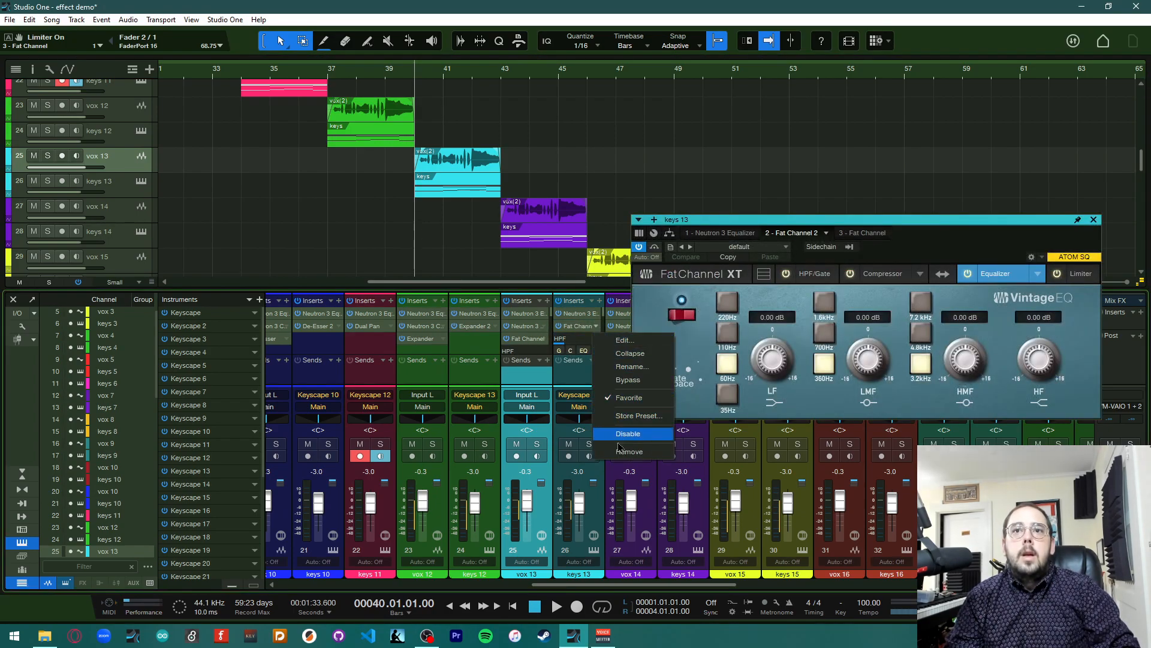
click(626, 353)
click(600, 339)
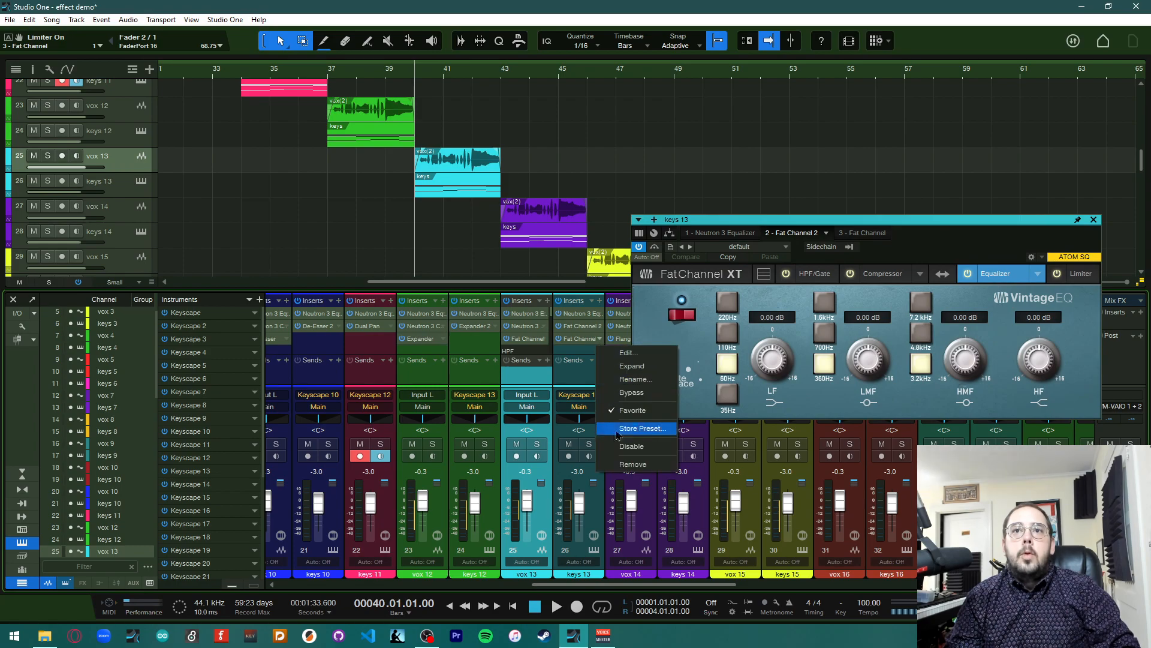
click(633, 464)
Set keys 13's Vintage EQ gains to LF -9.44 dB, LMF -13.92 dB, HMF 2.08 dB and HF 6.58 dB
key(space)
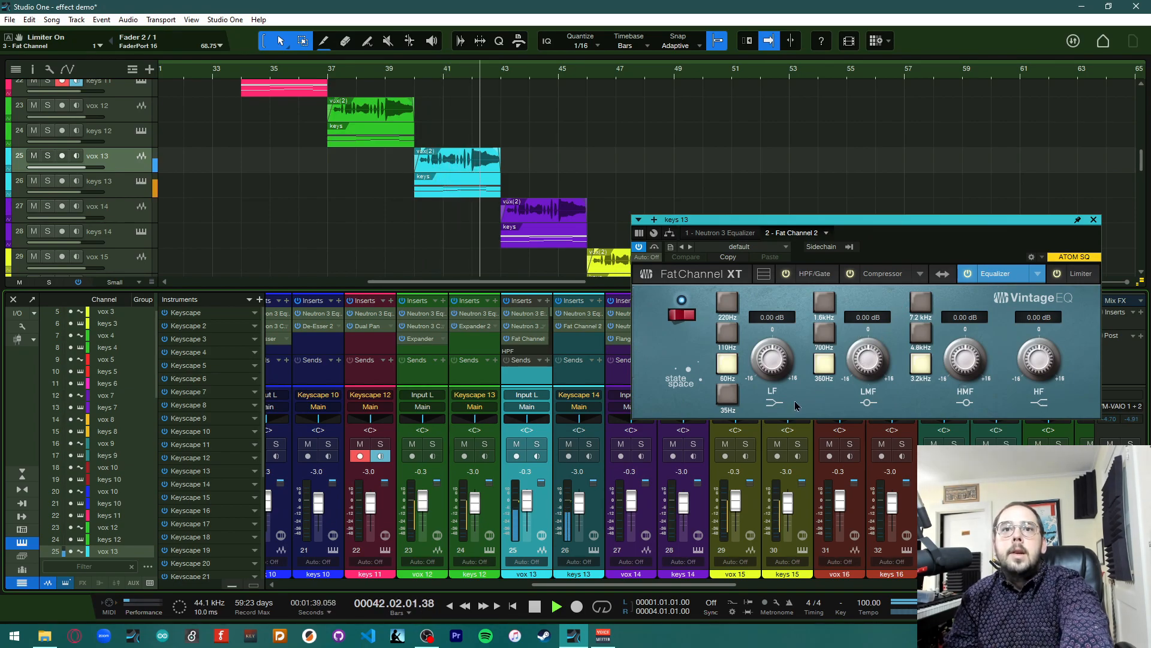
key(space)
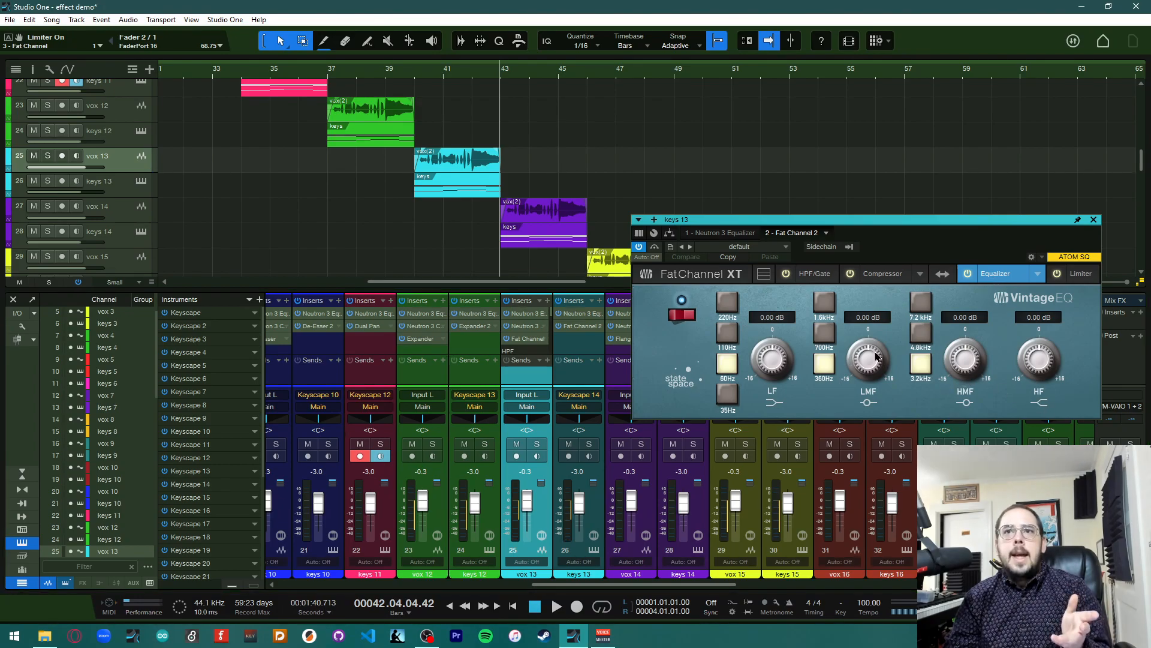
drag(773, 358, 771, 396)
drag(866, 361, 860, 414)
drag(964, 354, 1041, 337)
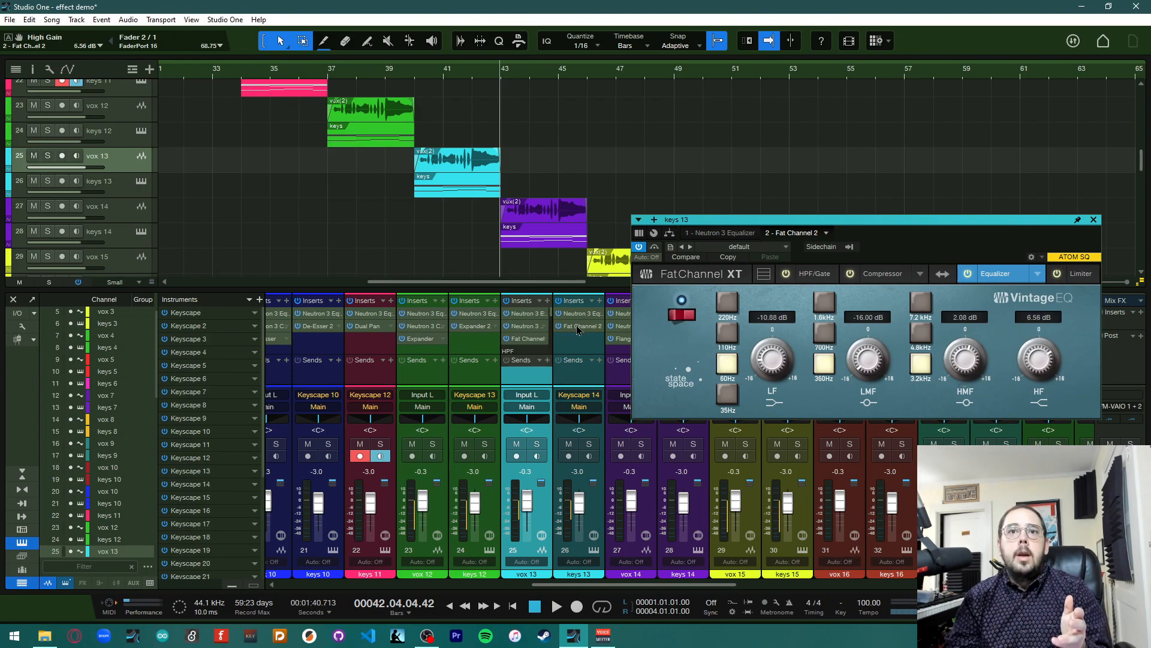
click(575, 345)
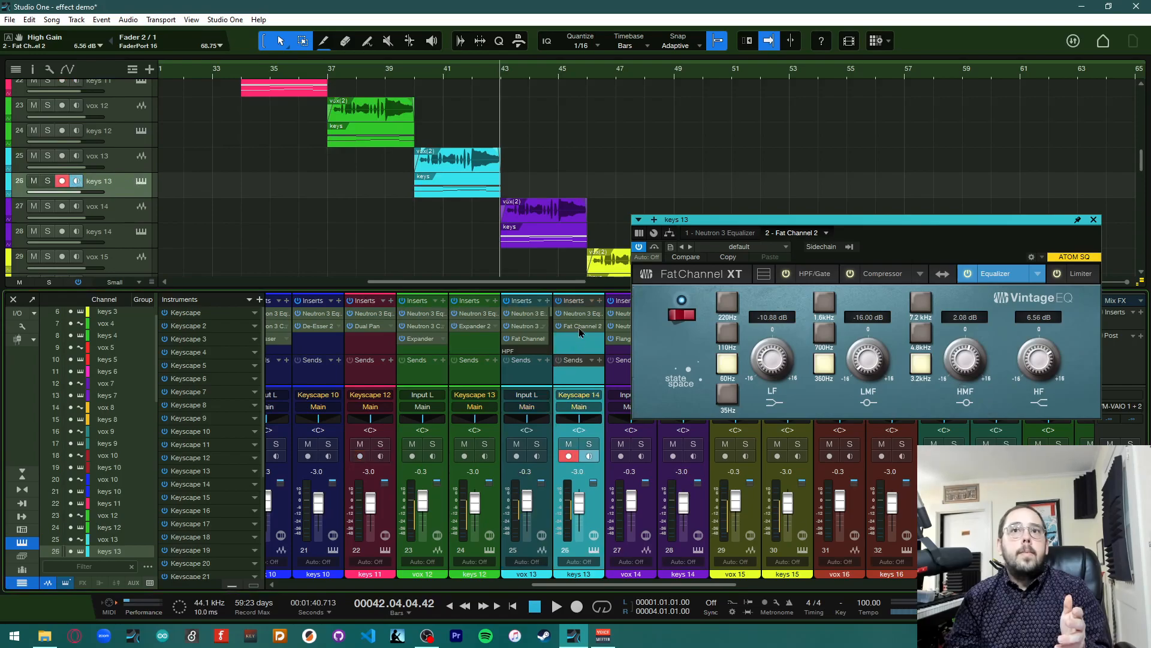
mouse_move(778, 362)
mouse_down()
mouse_move(786, 322)
mouse_move(786, 362)
mouse_up()
drag(857, 349, 858, 351)
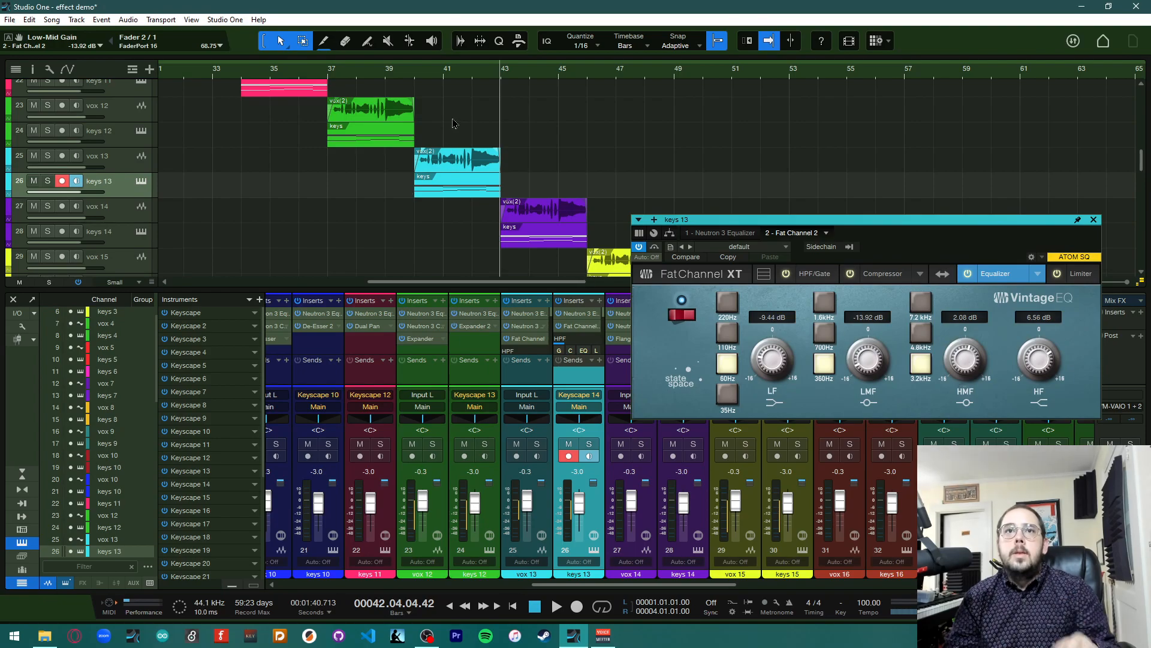
Play the song from about bar 40 to hear vox 13 and keys 13, then close the Fat Channel editor
click(416, 73)
key(space)
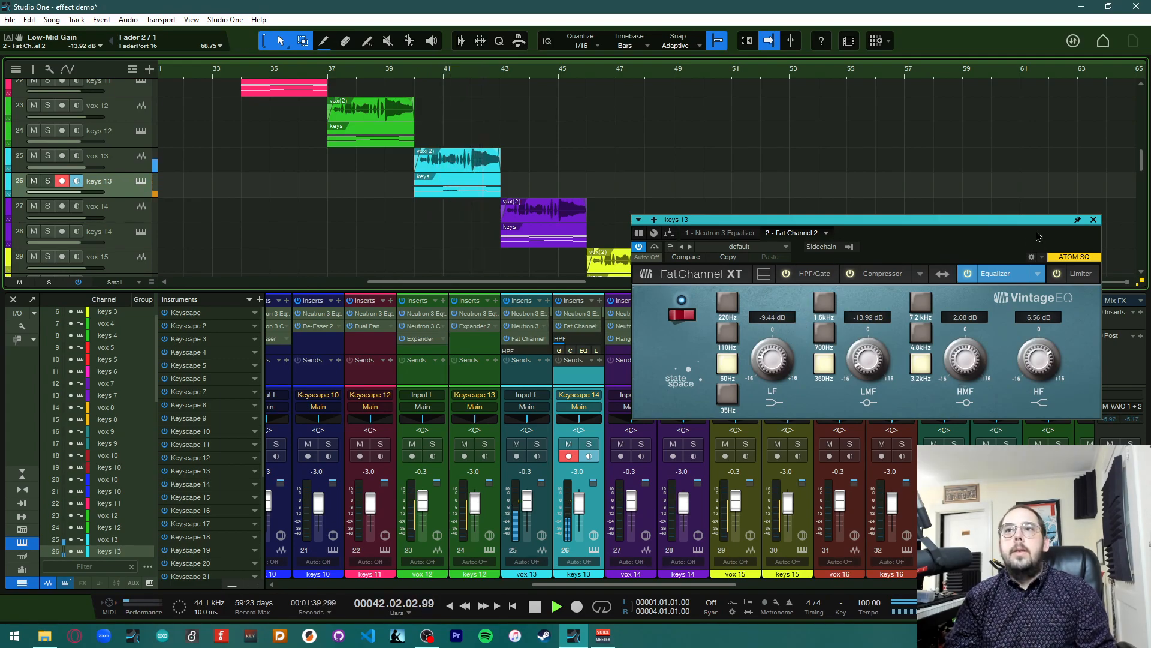
key(space)
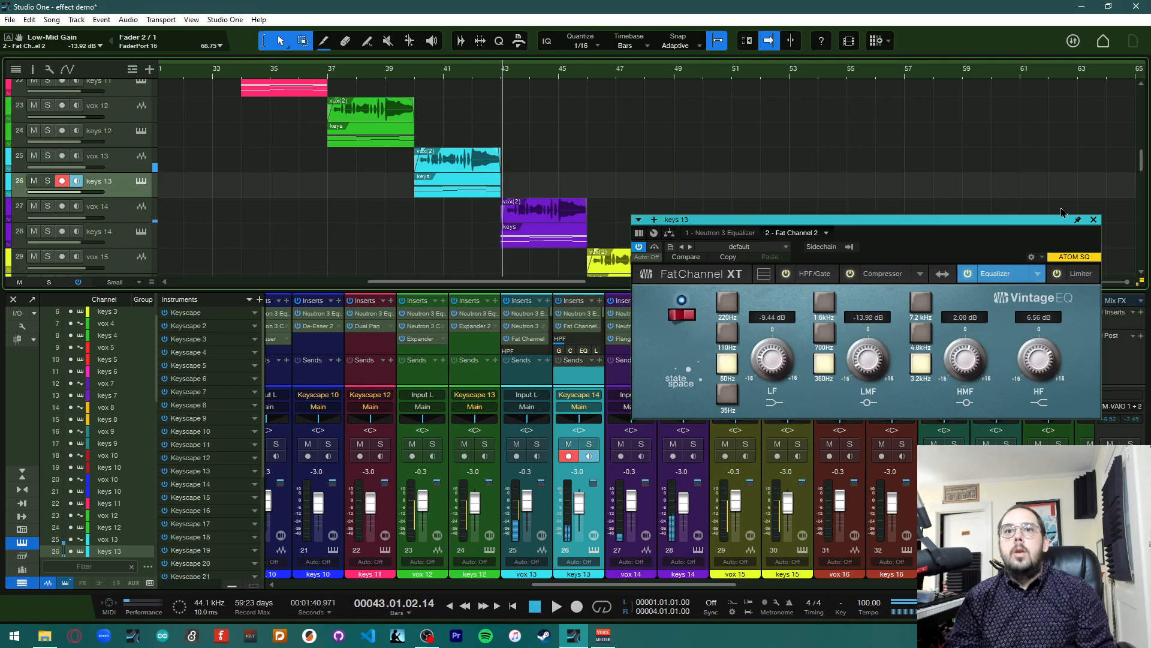
drag(1017, 223, 751, 103)
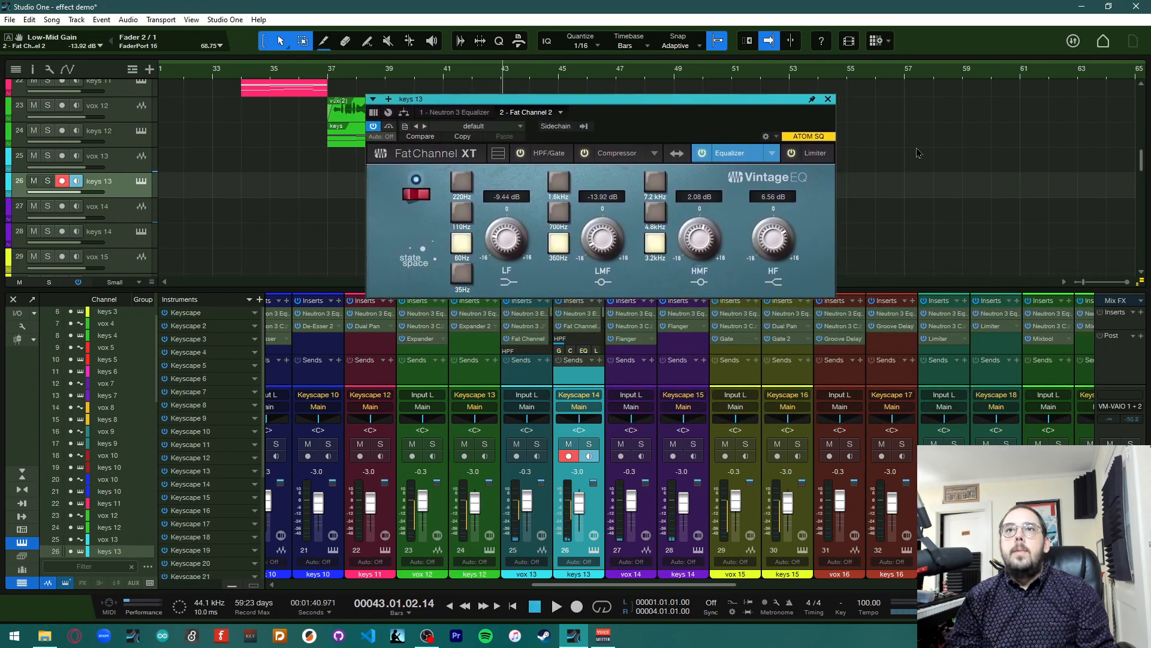
click(827, 100)
Open vox 14's Flanger insert and start playback
scroll(577, 469, right, 2)
scroll(575, 470, right, 3)
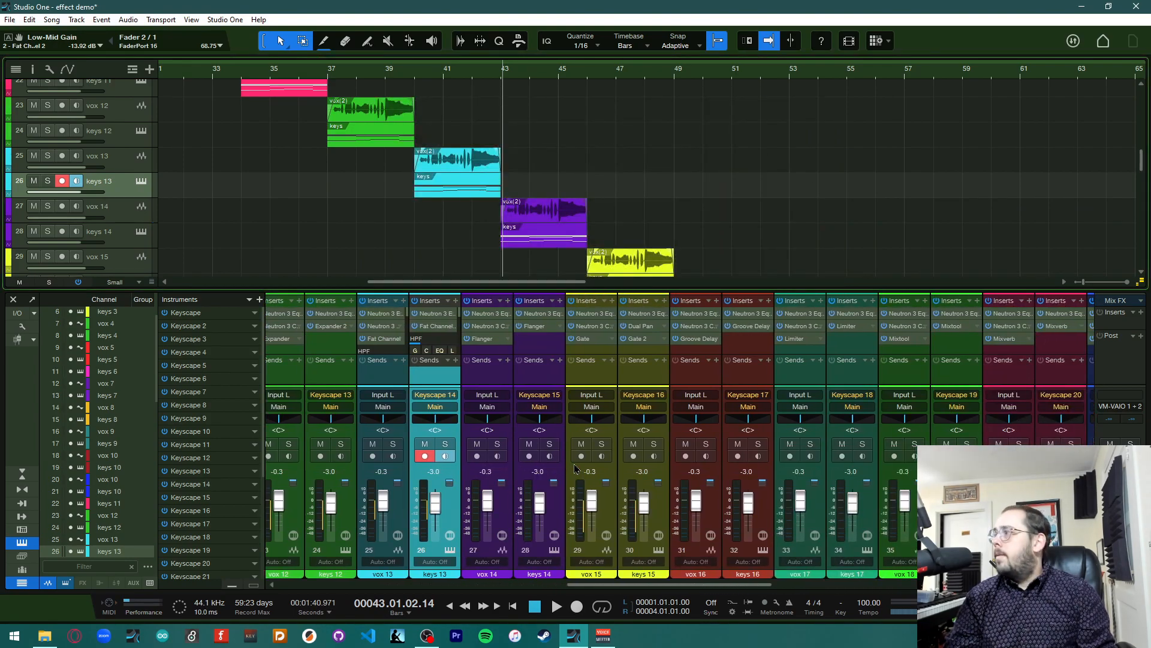
scroll(574, 469, right, 2)
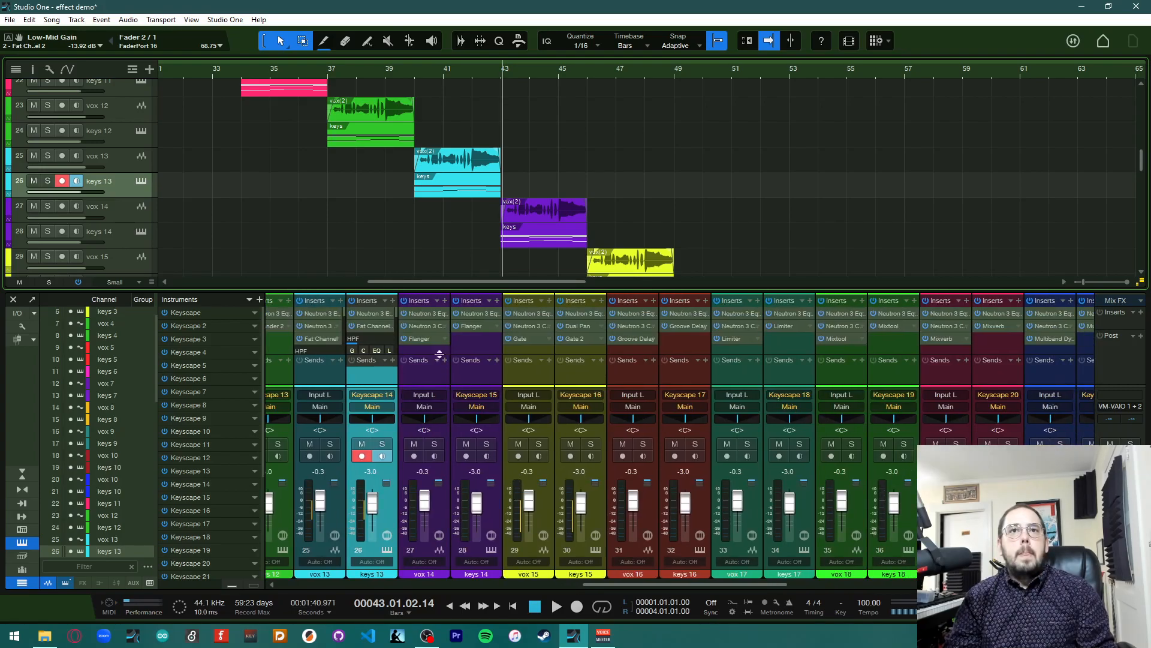
click(426, 339)
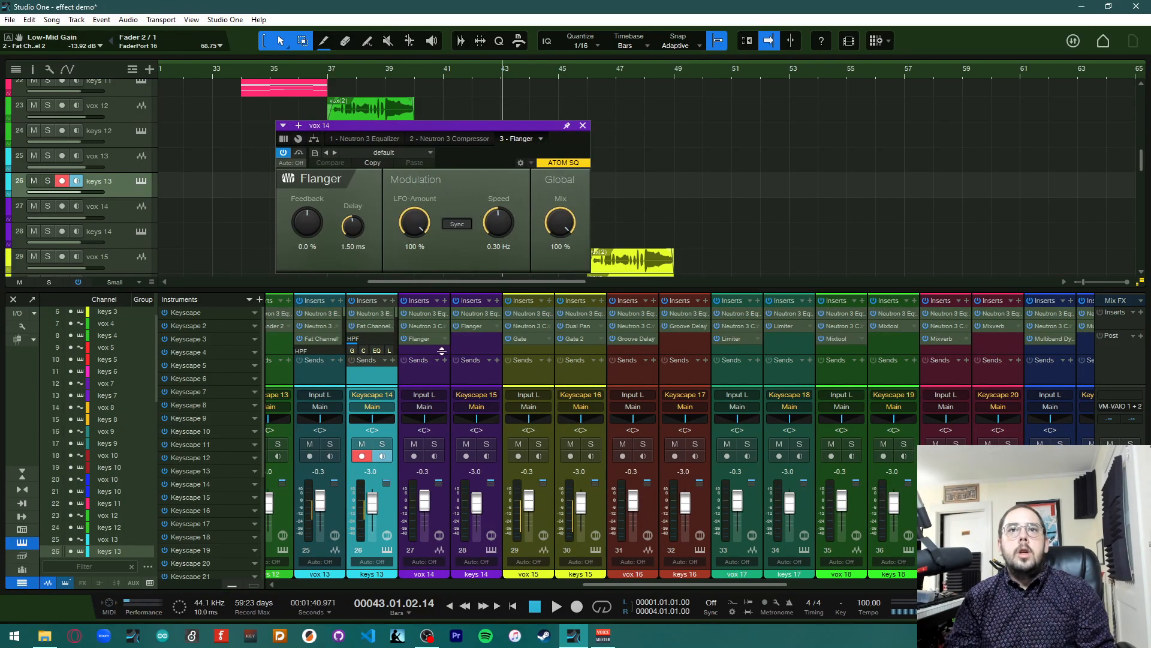
drag(443, 127, 825, 101)
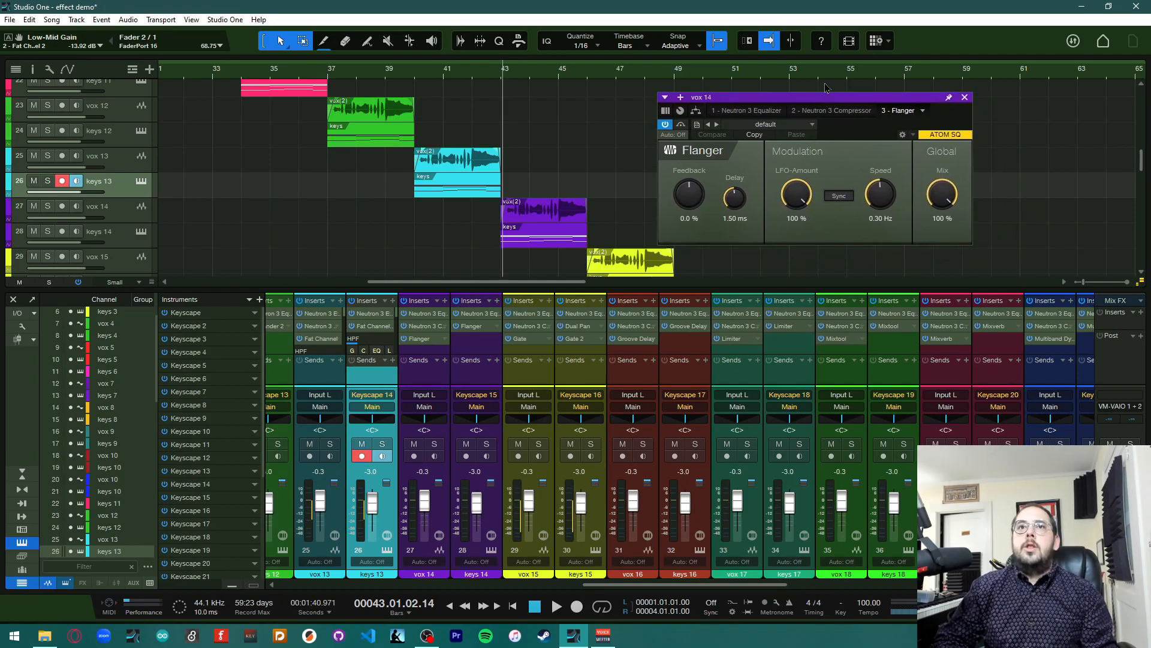
key(space)
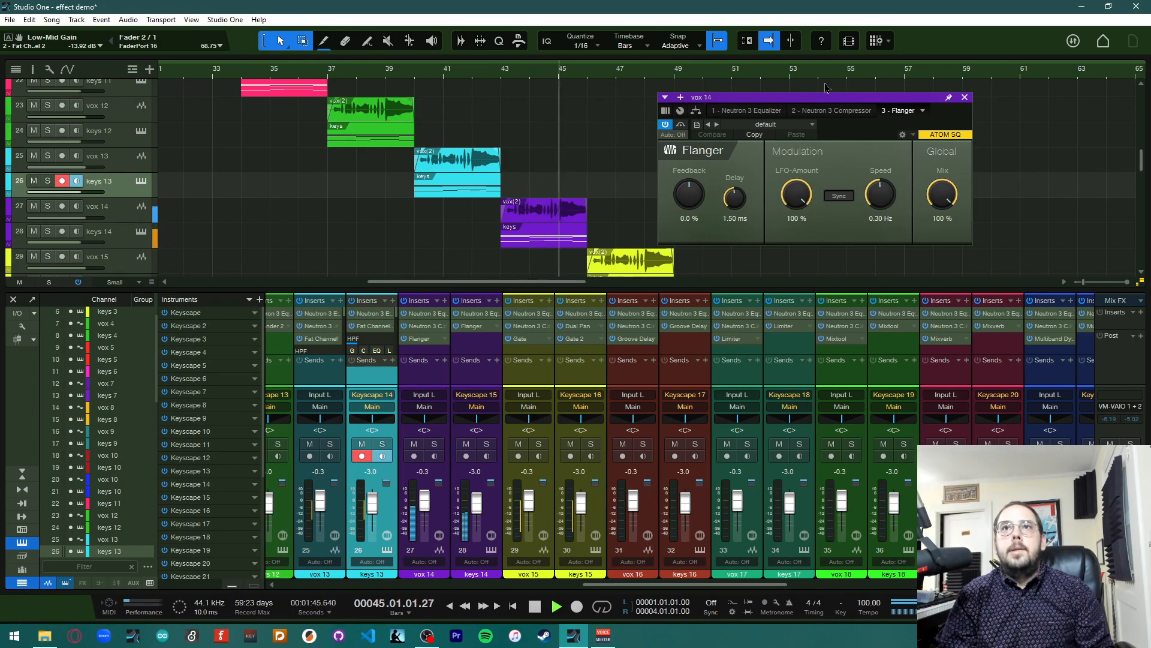
Stop playback, browse the Flanger presets, and set vox 14's Flanger to Feedback 51.3%, Delay 0.61 ms, LFO-Amount 69.0%, Speed 1.28 Hz, Mix 89.5%
key(space)
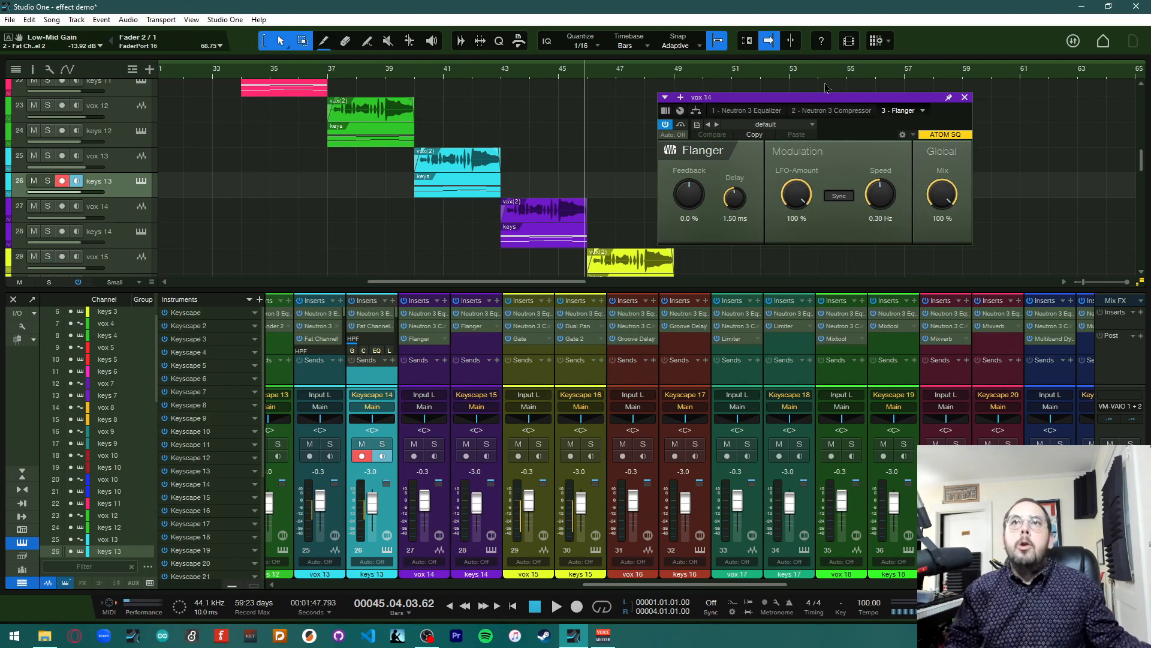
click(812, 124)
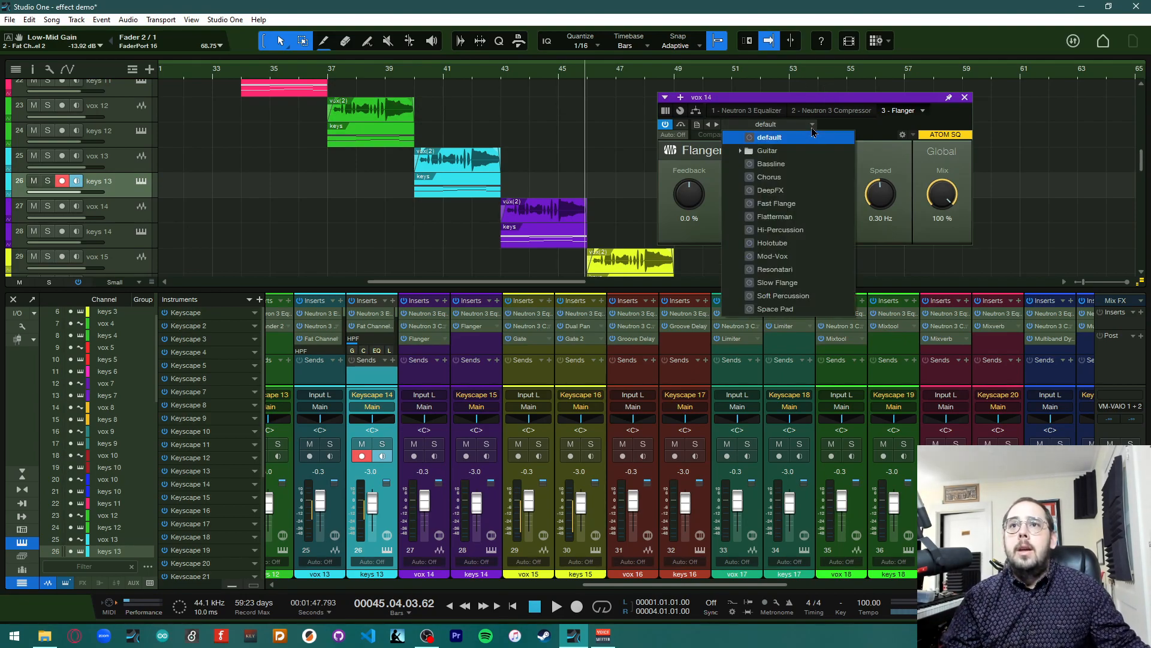
click(768, 151)
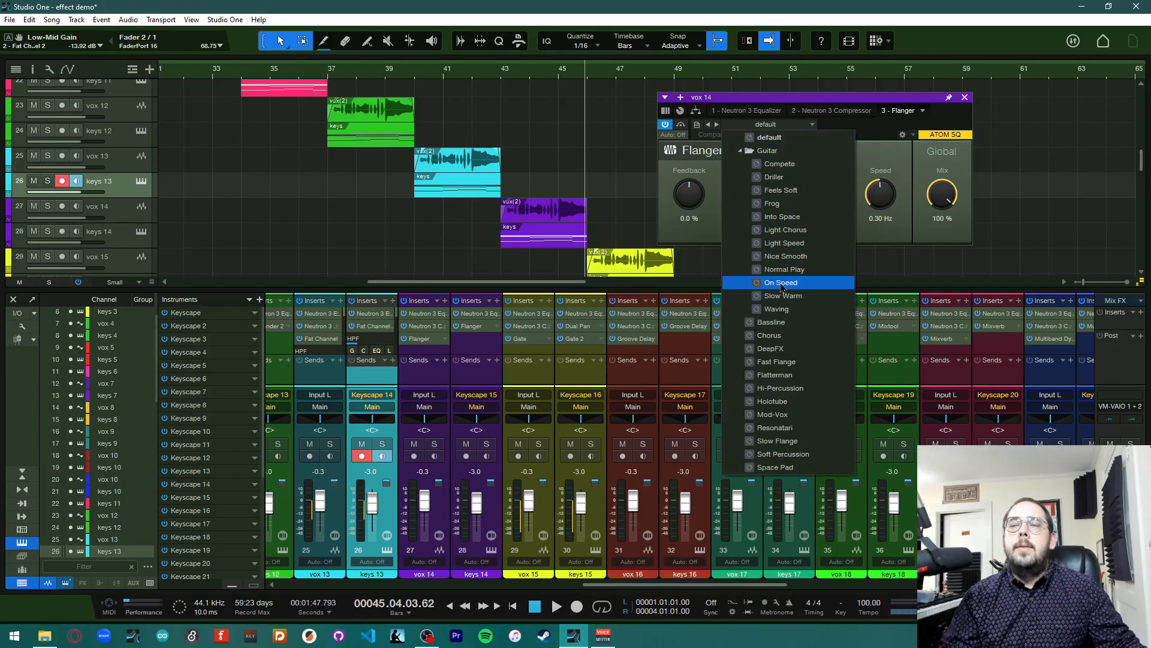
click(743, 151)
click(843, 141)
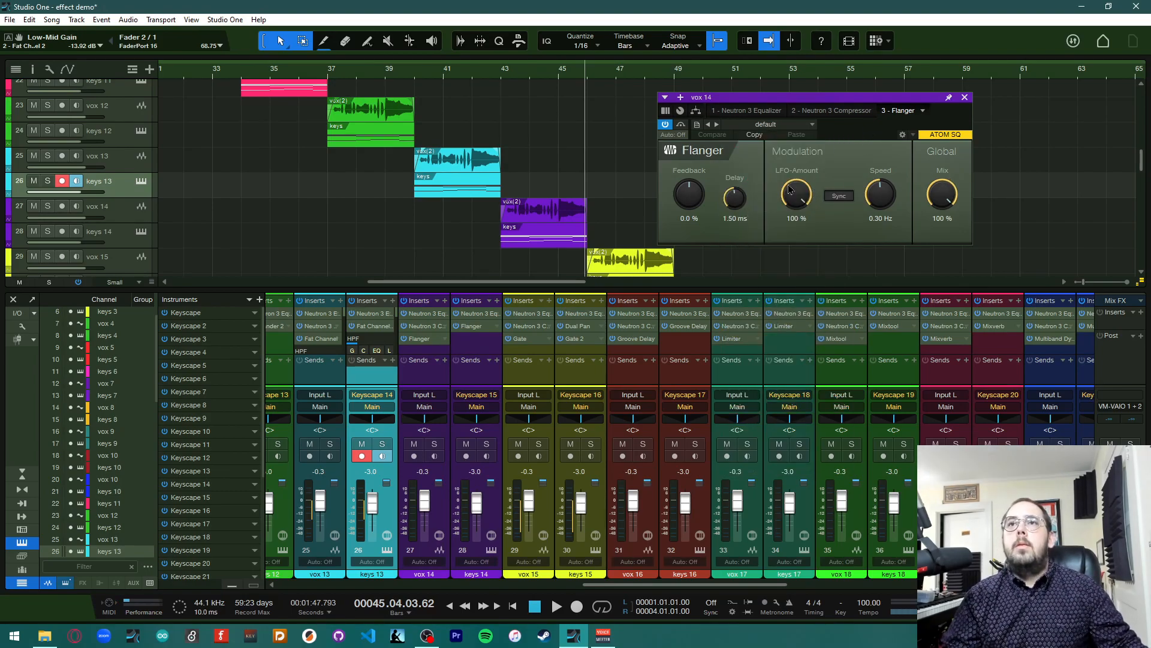
drag(687, 198, 696, 167)
drag(740, 202, 740, 226)
drag(806, 200, 800, 237)
drag(882, 190, 882, 205)
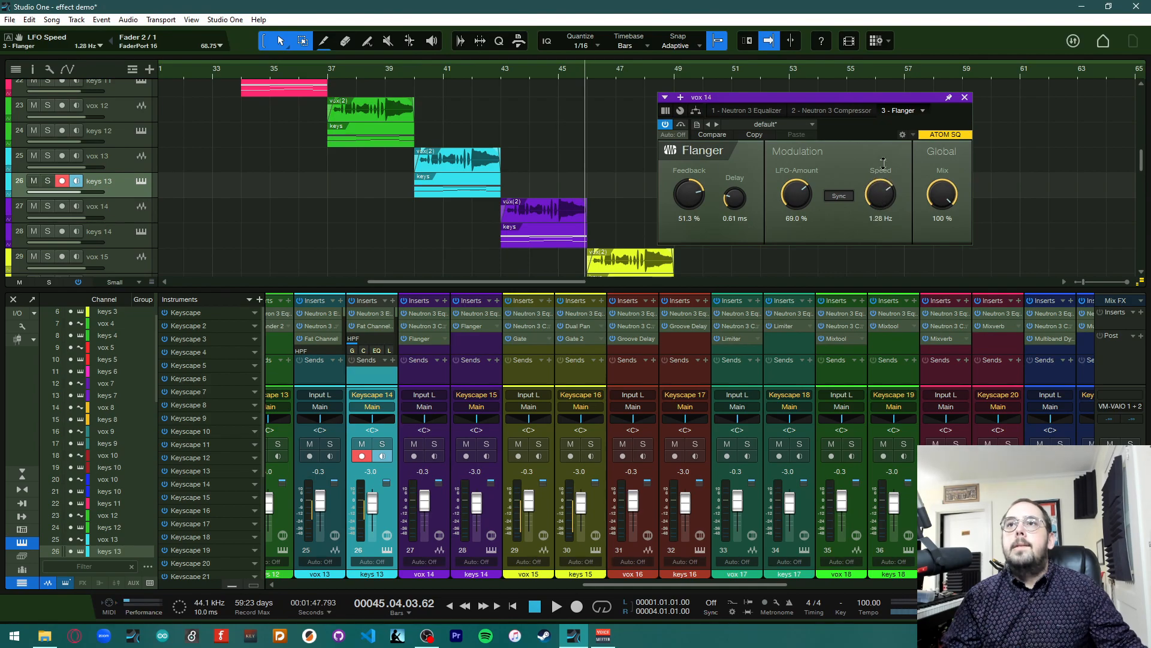
drag(939, 192, 939, 207)
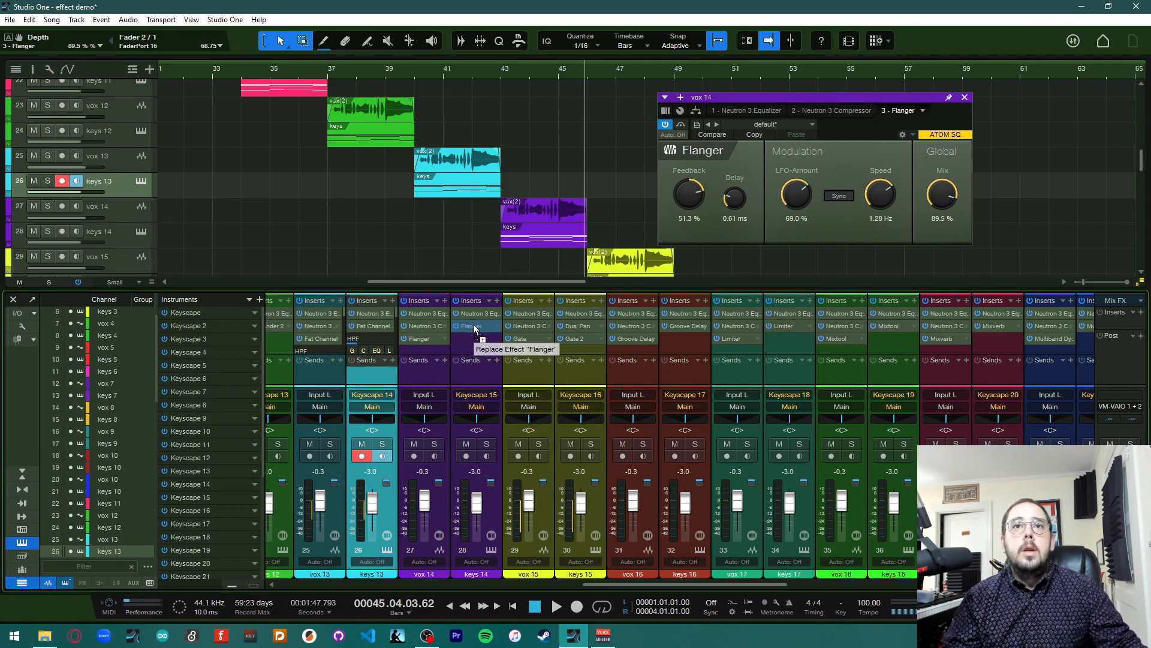
Close the Flanger editor and play the song from bar 43 to hear the flanged vox 14 and keys 14
click(966, 98)
click(502, 83)
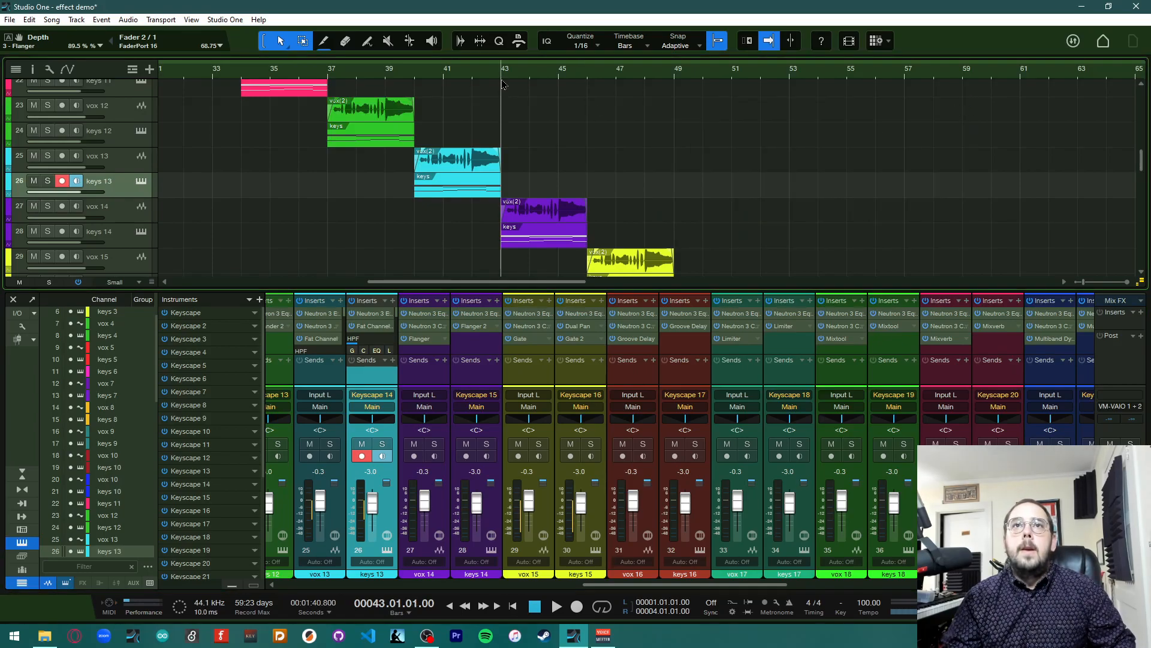
key(space)
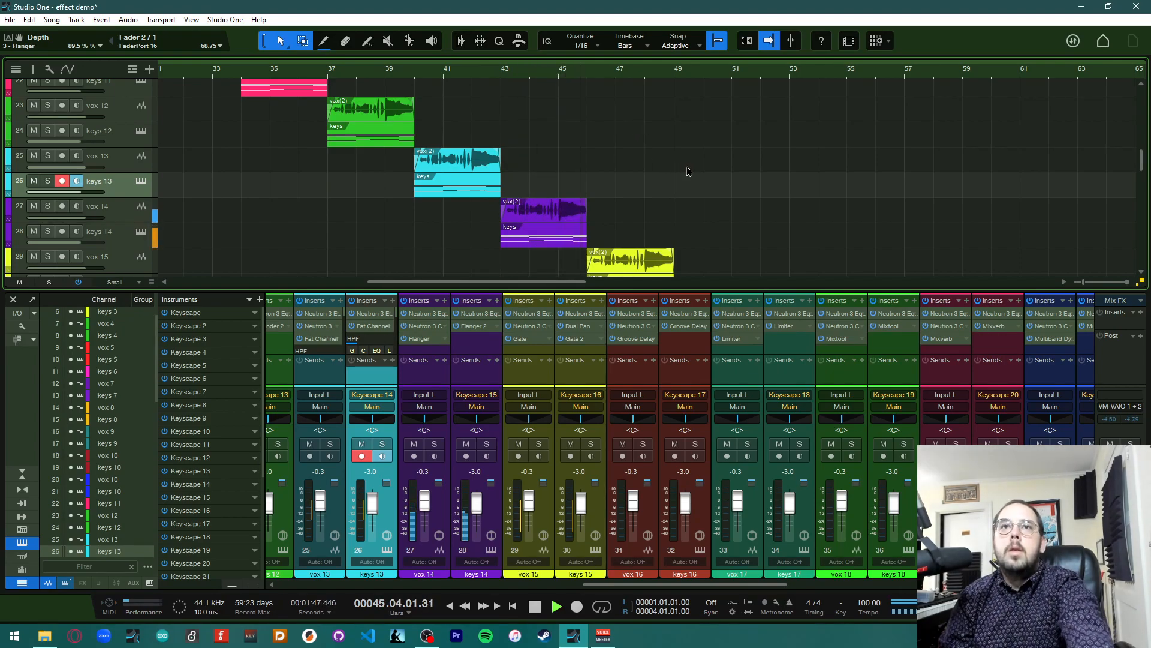
key(space)
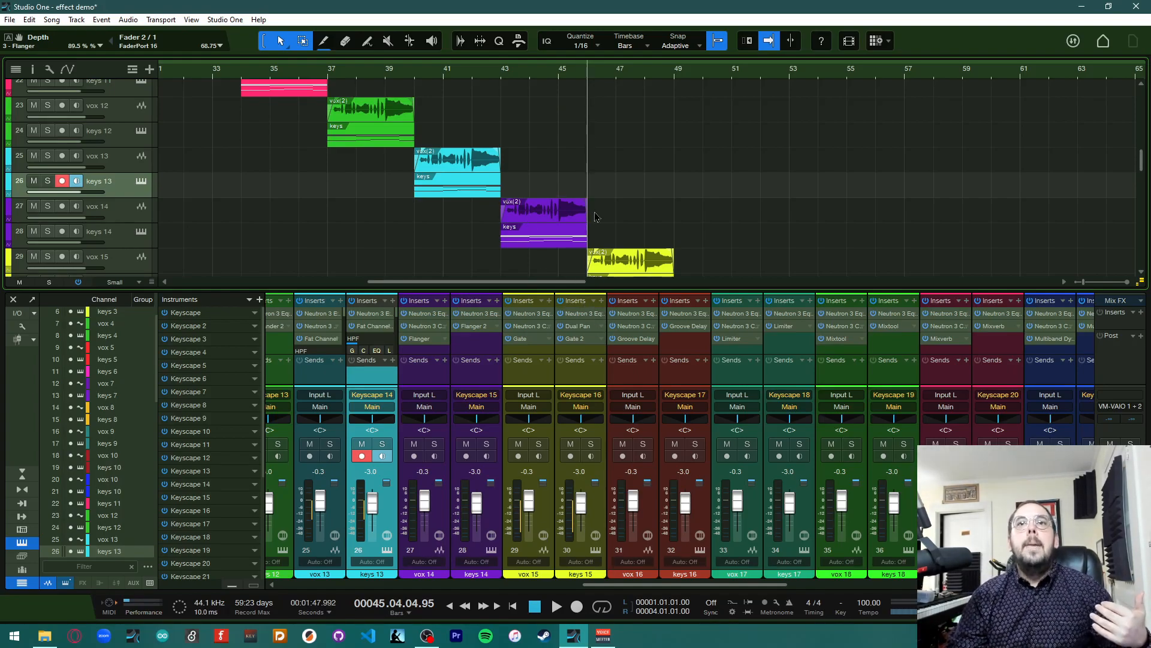
Open vox 15's Gate insert editor and play the song briefly to hear the gate
scroll(528, 218, down, 2)
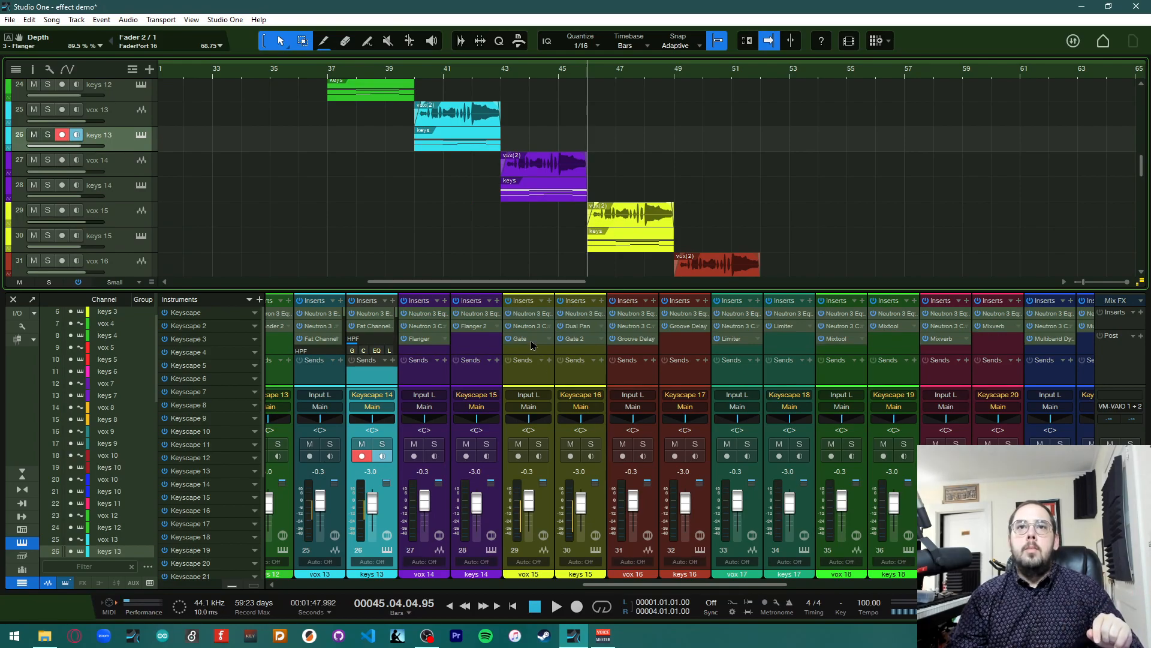
scroll(527, 343, right, 3)
scroll(527, 343, right, 5)
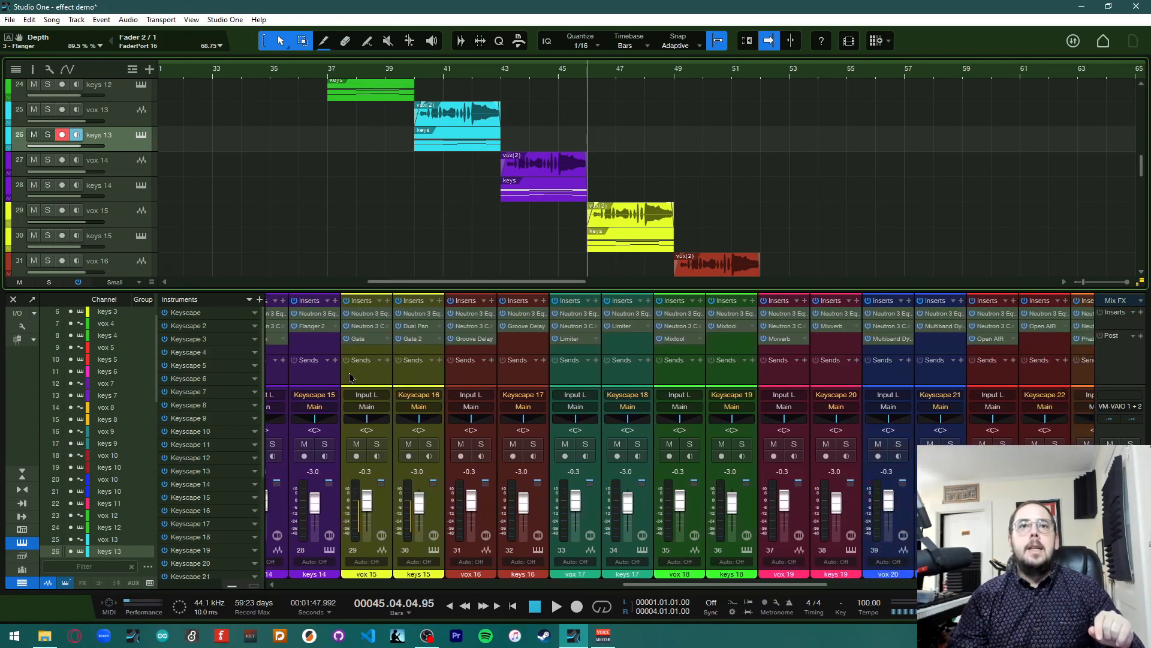
click(337, 340)
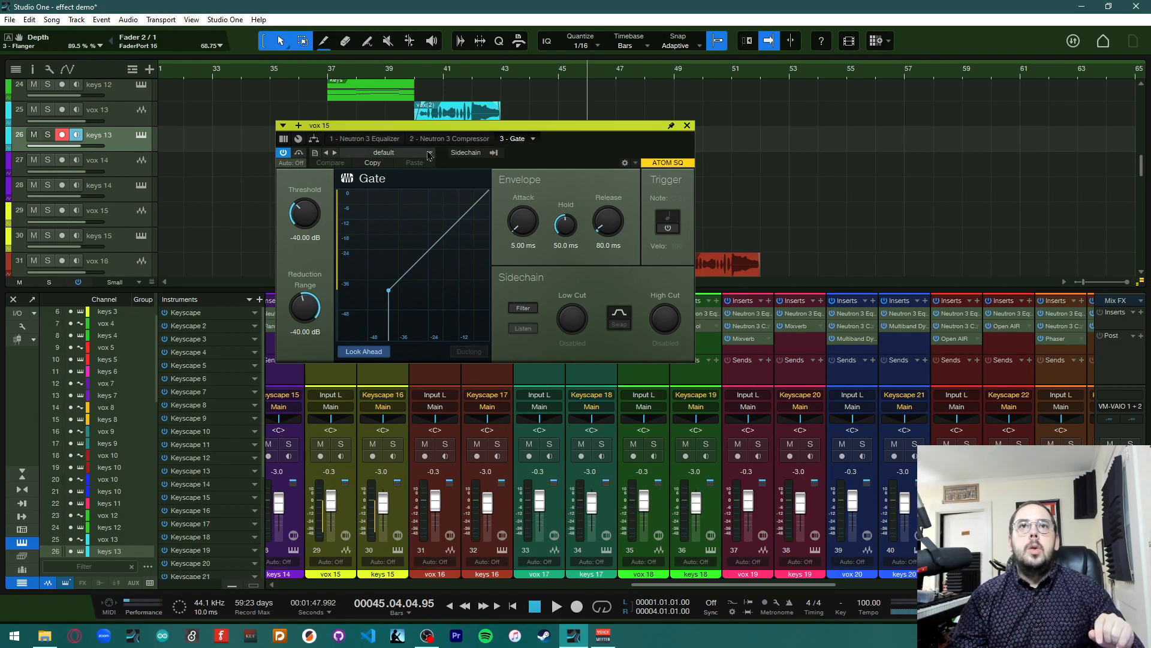
drag(445, 128, 790, 150)
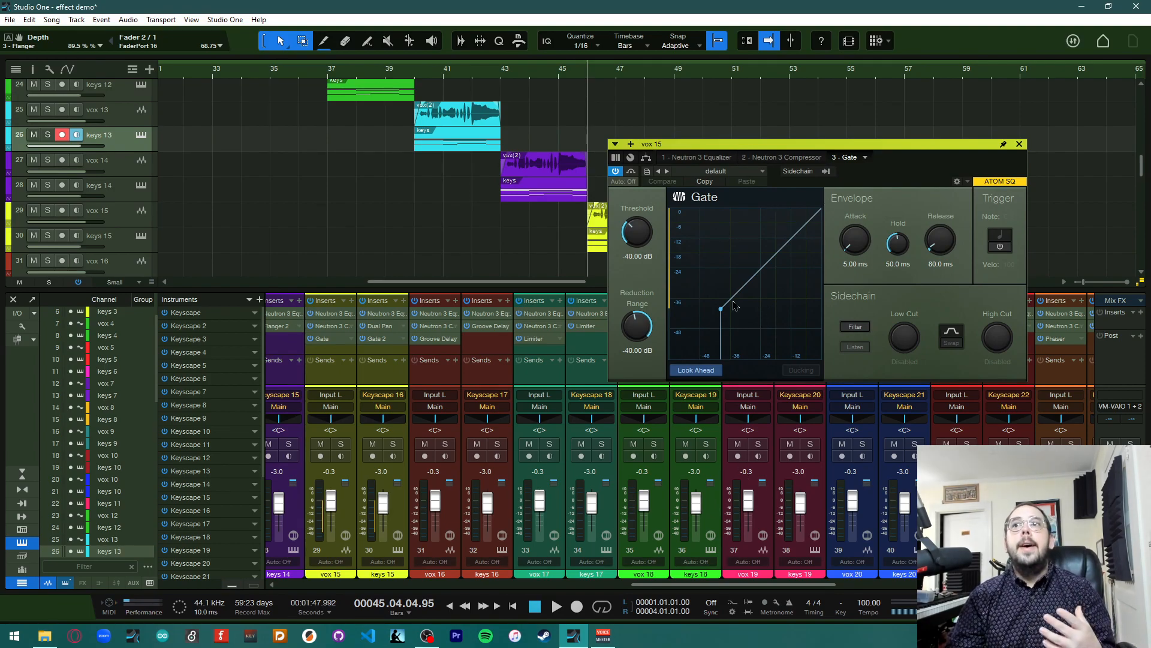
drag(779, 145, 857, 51)
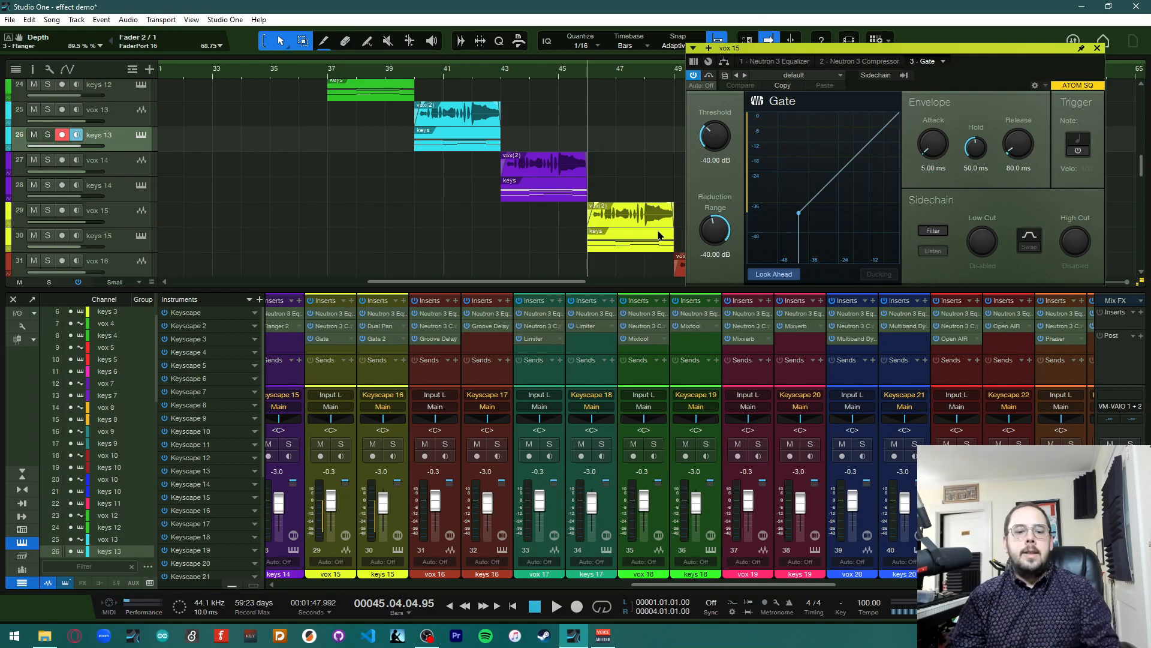
key(space)
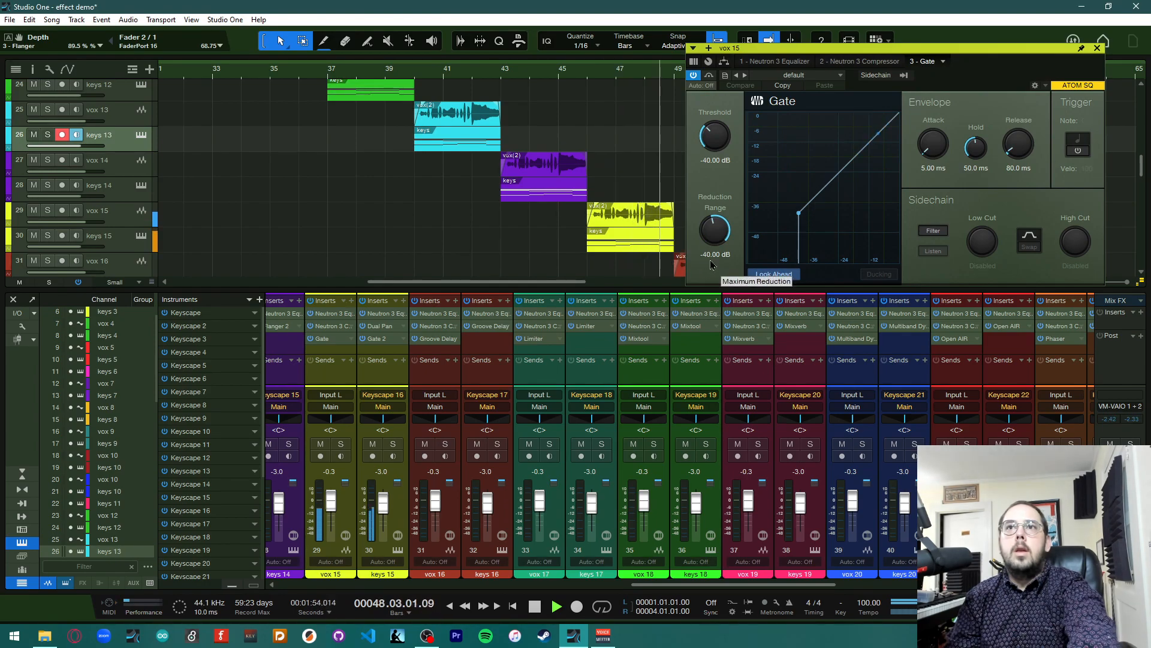
key(space)
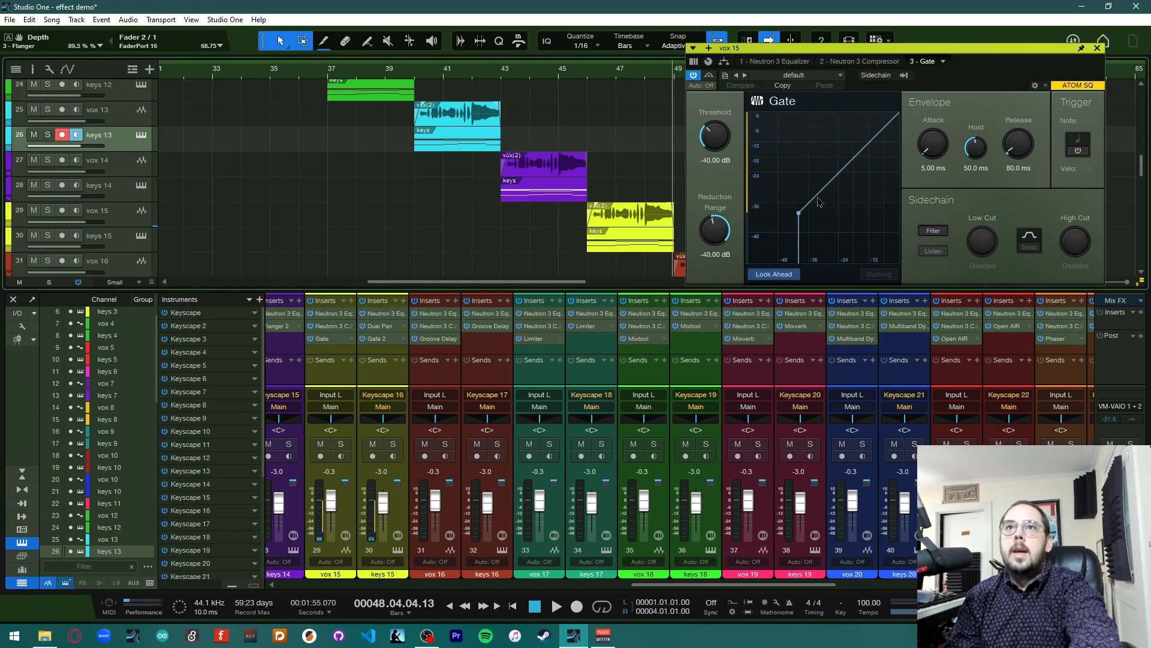
Set vox 15's Gate to Threshold -58.60 dB, Range -26.32 dB, Attack 7.50 ms and Release 856.1 ms
drag(715, 136, 720, 160)
drag(718, 239, 715, 210)
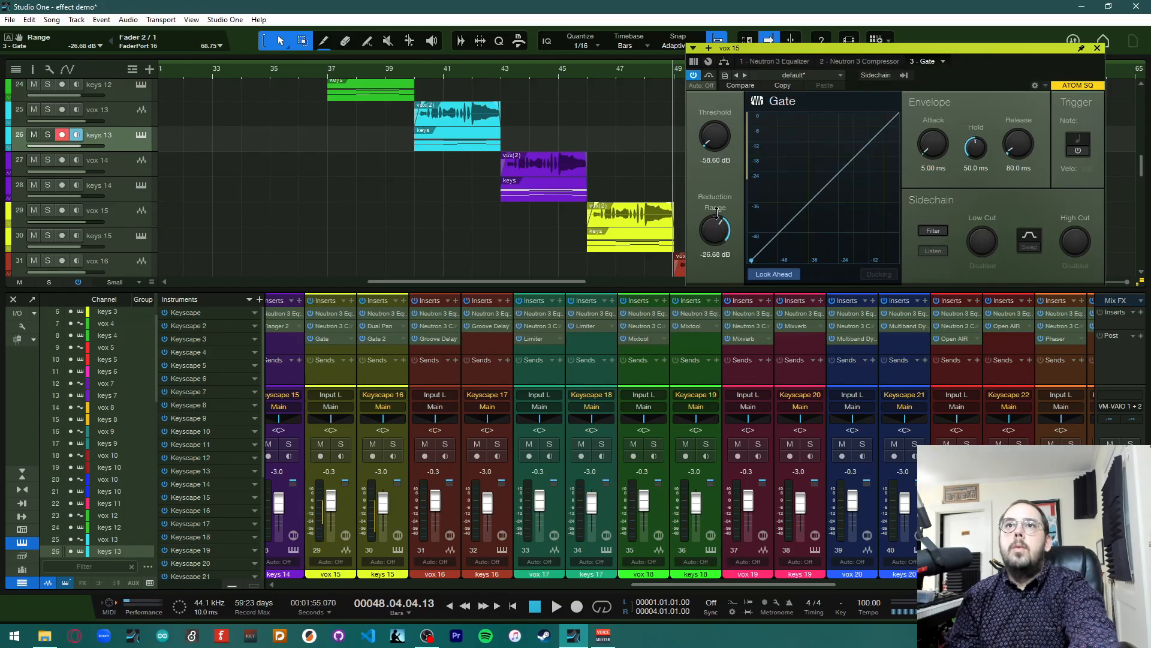
drag(939, 155, 939, 151)
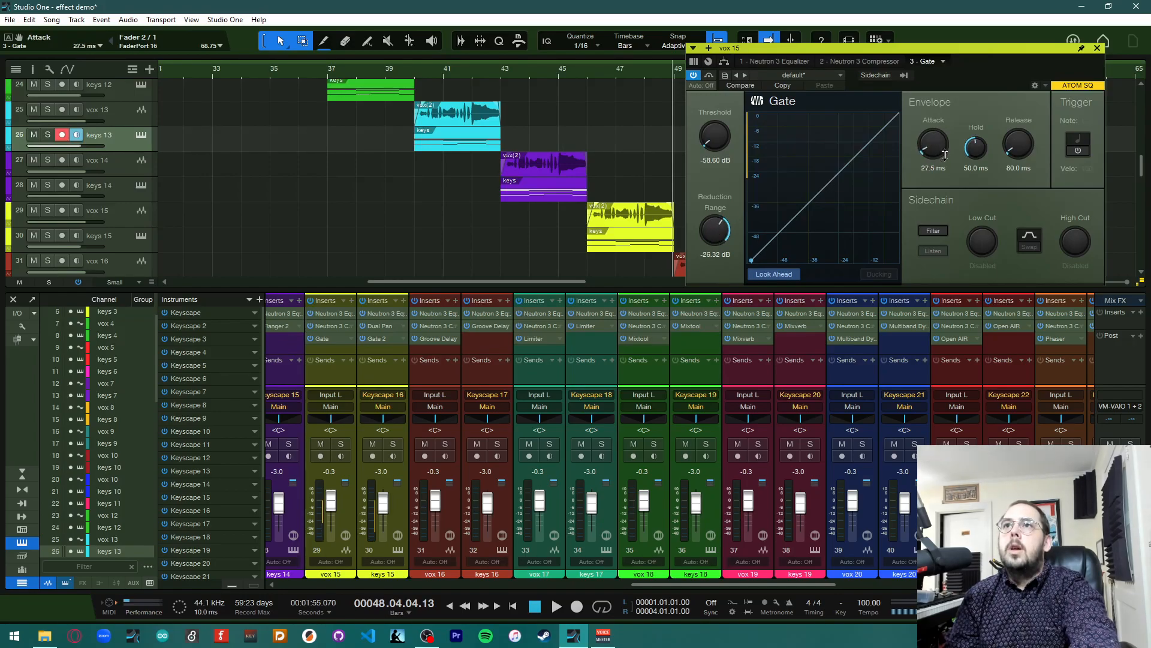
drag(1010, 155, 1013, 94)
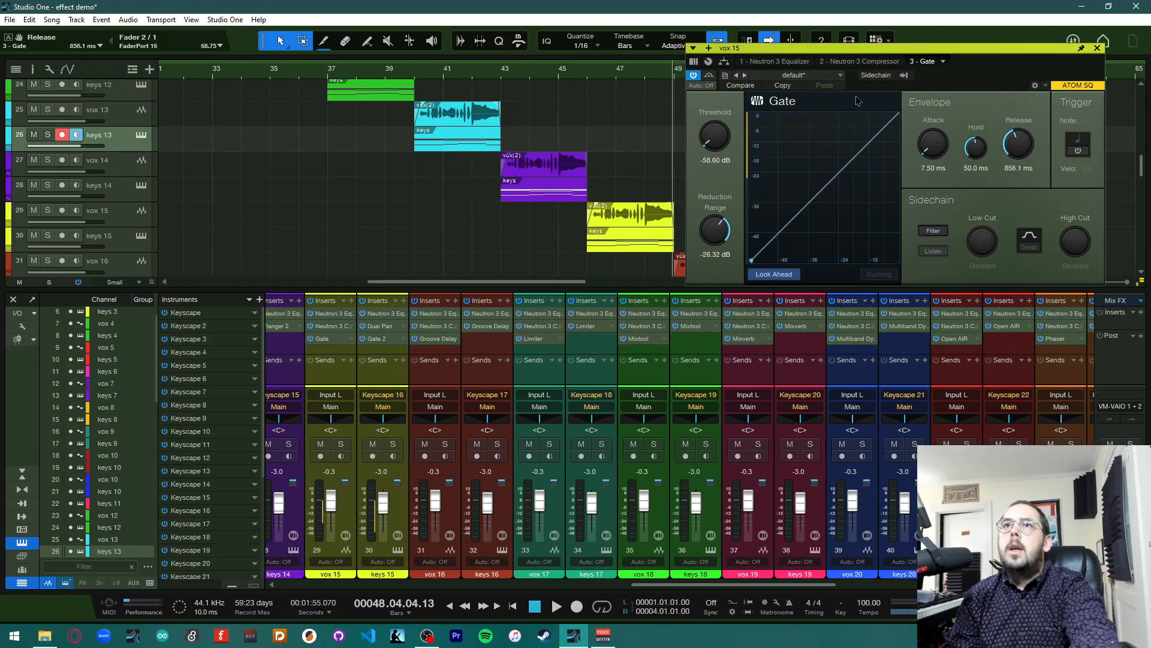
Replace keys 15's Gate with a copy of vox 15's Gate, then close the Gate editor
click(1098, 50)
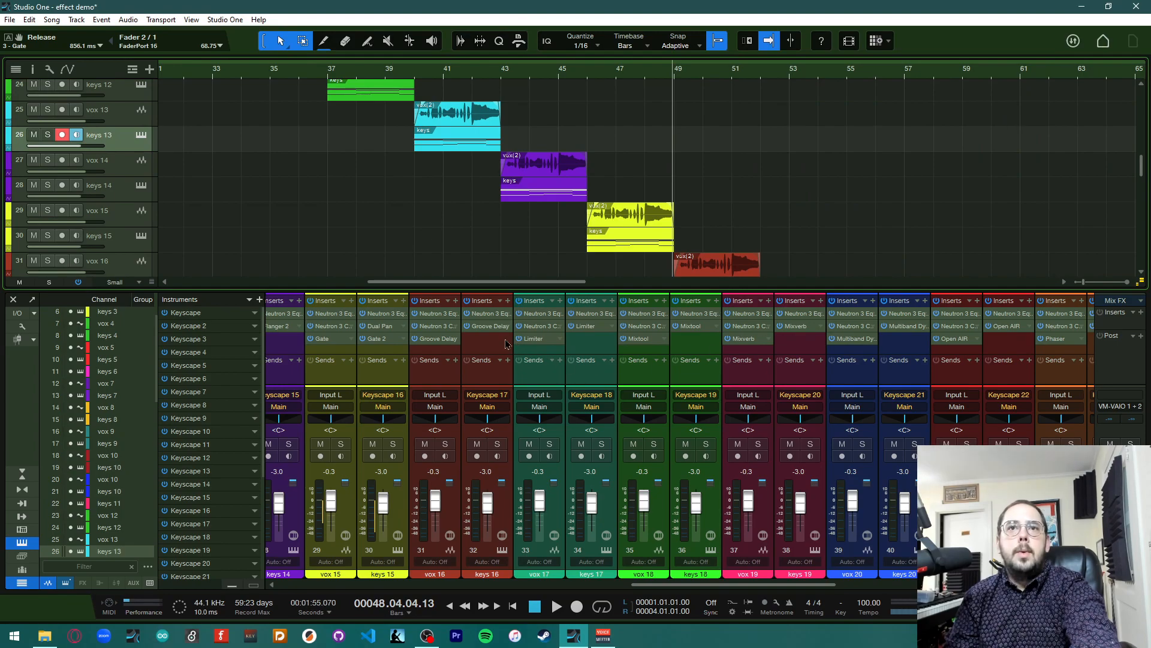
click(375, 338)
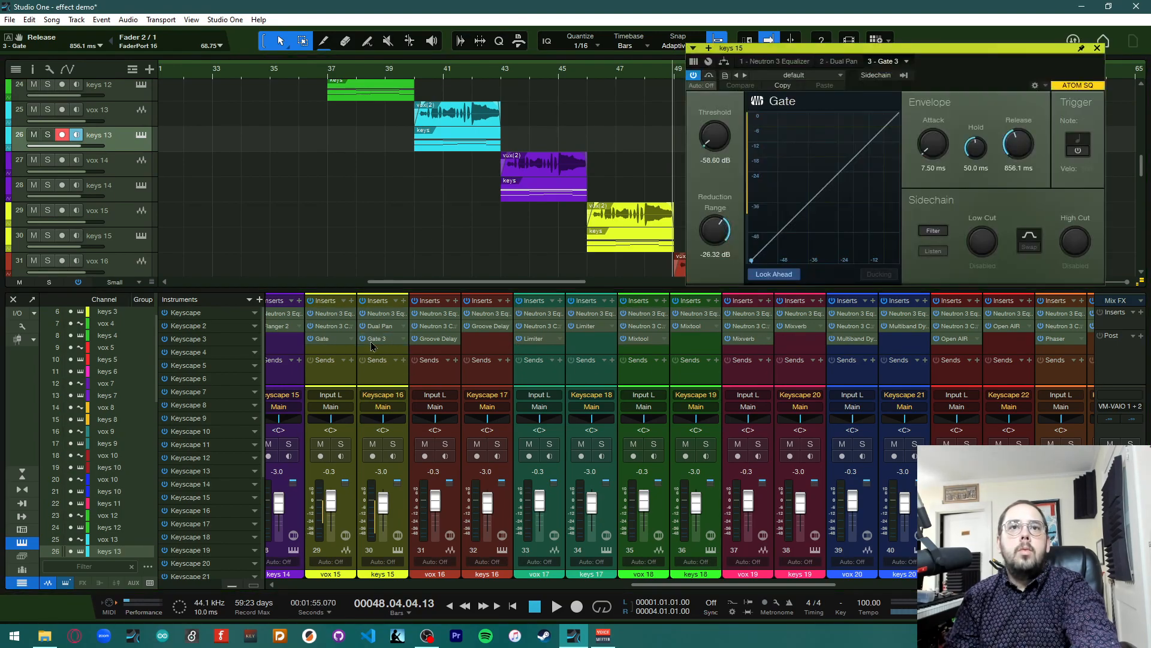
click(1097, 49)
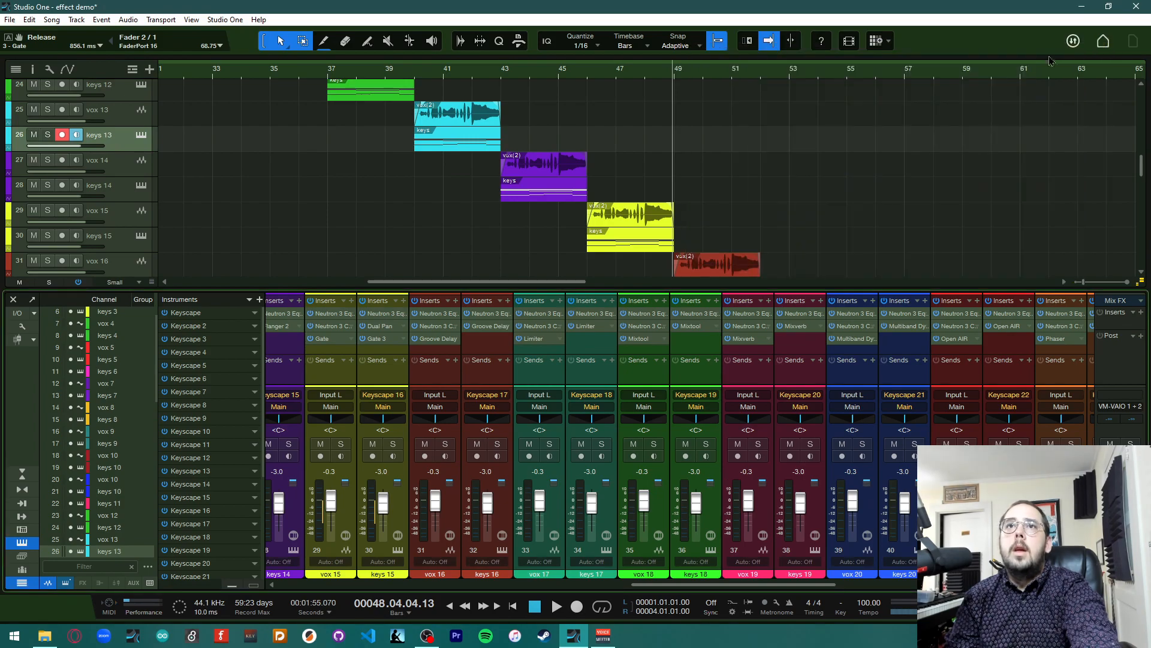
Play the song from about bar 45 to hear vox 15 and keys 15 with the new gate settings
click(588, 80)
key(space)
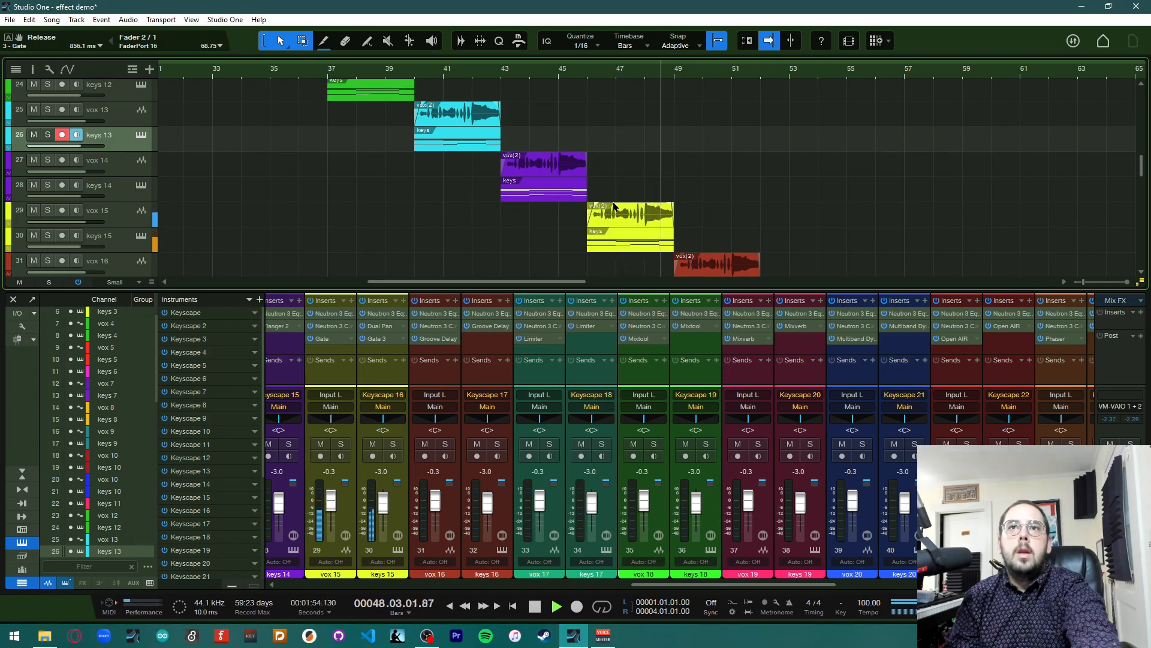
key(space)
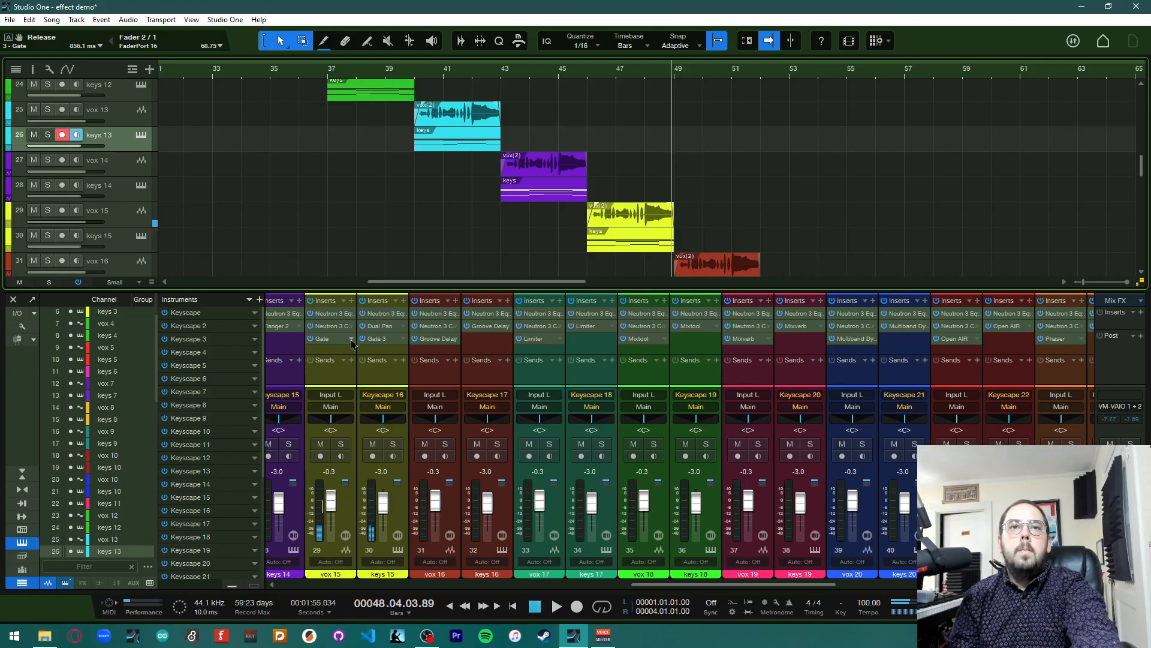
Load the General Use preset Bad Tape on vox 15's Gate and close the editor
click(351, 339)
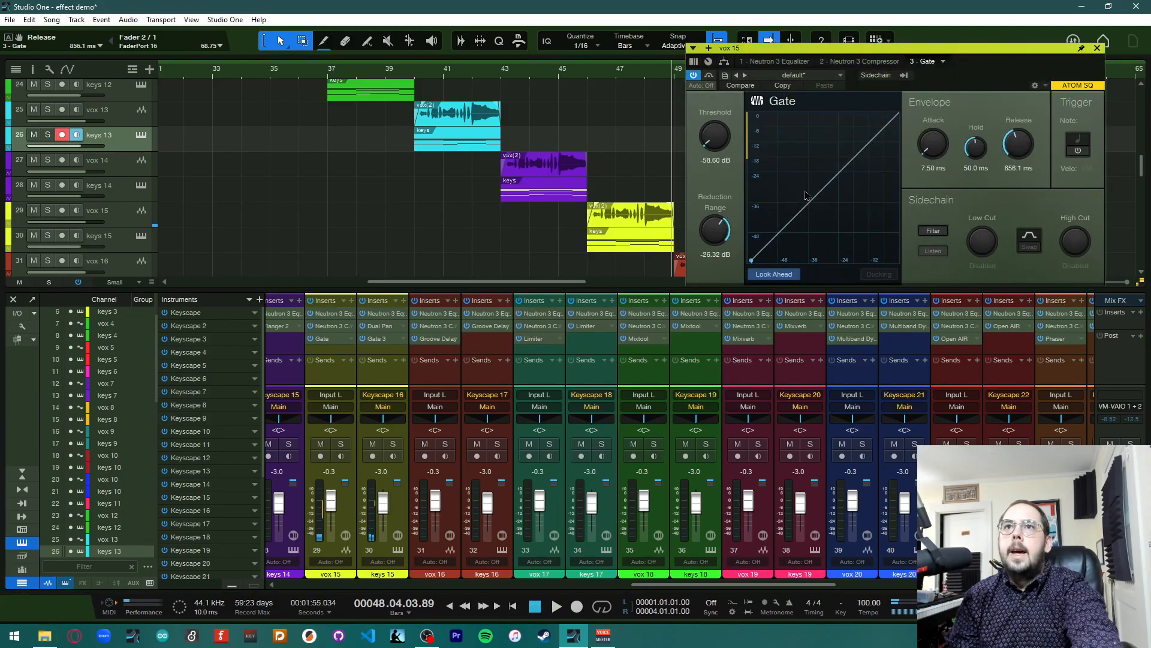
click(794, 75)
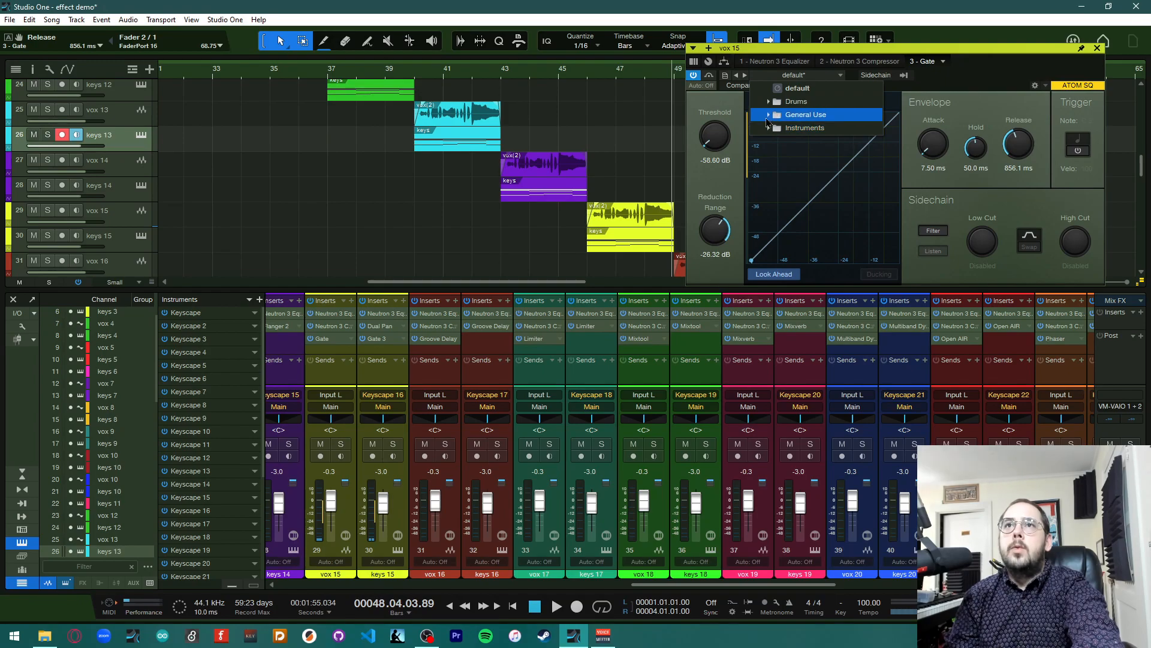
click(798, 114)
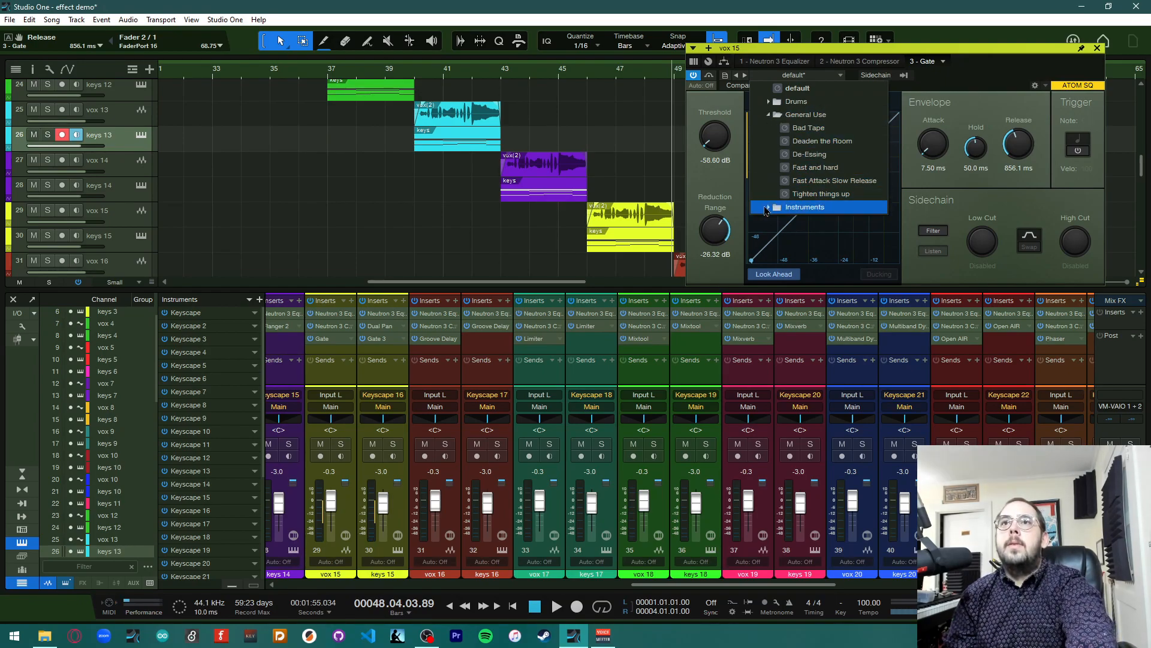
click(806, 128)
click(1097, 49)
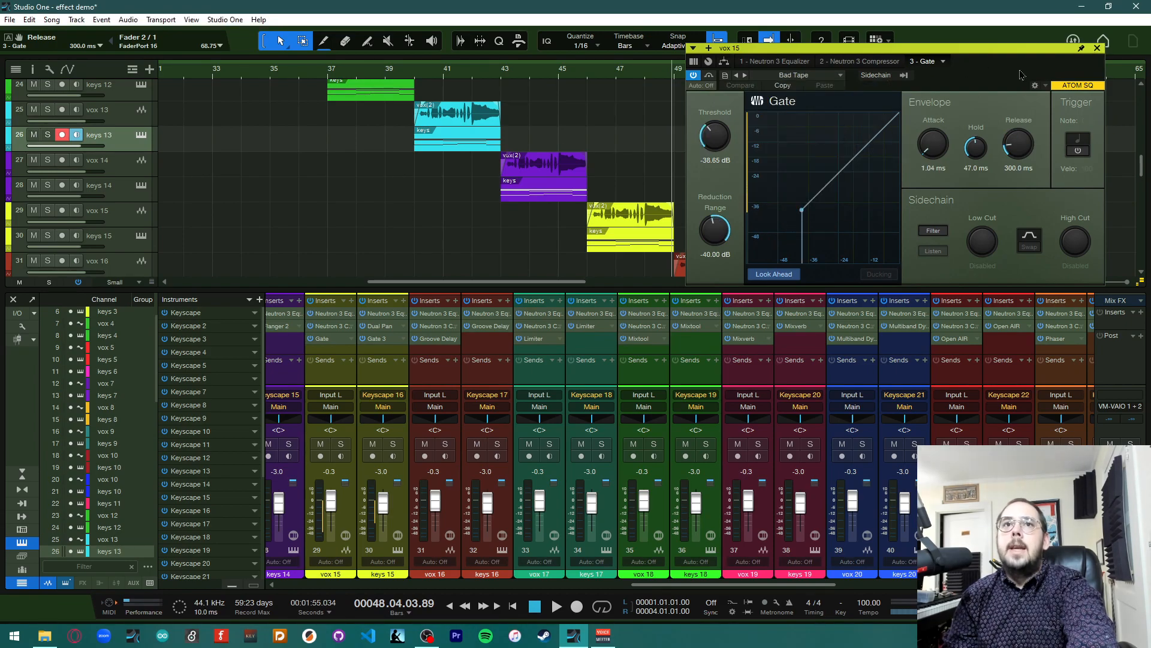
Load the General Use preset Bad Tape on keys 15's Gate and close the editor
click(388, 341)
click(819, 76)
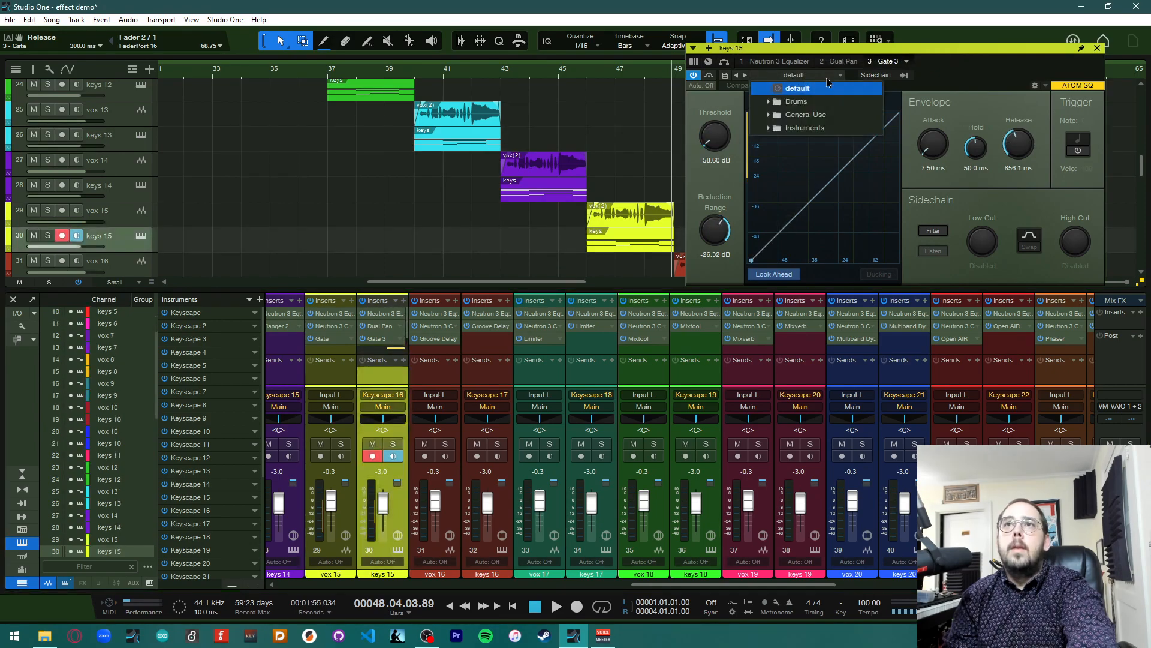
click(809, 128)
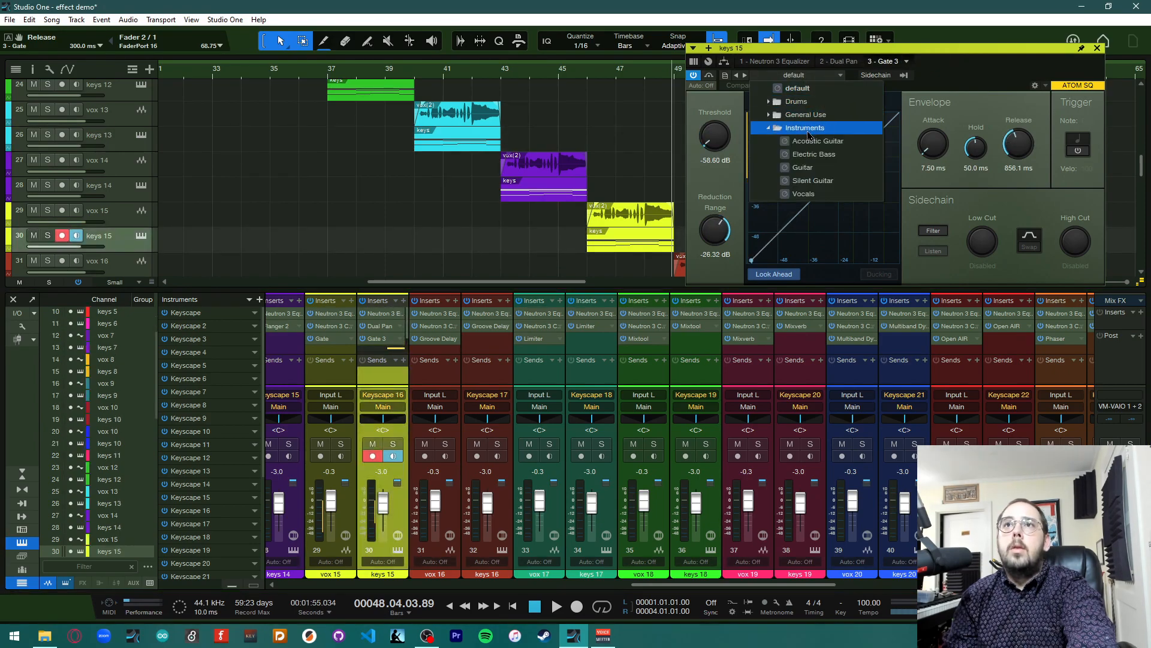
click(795, 115)
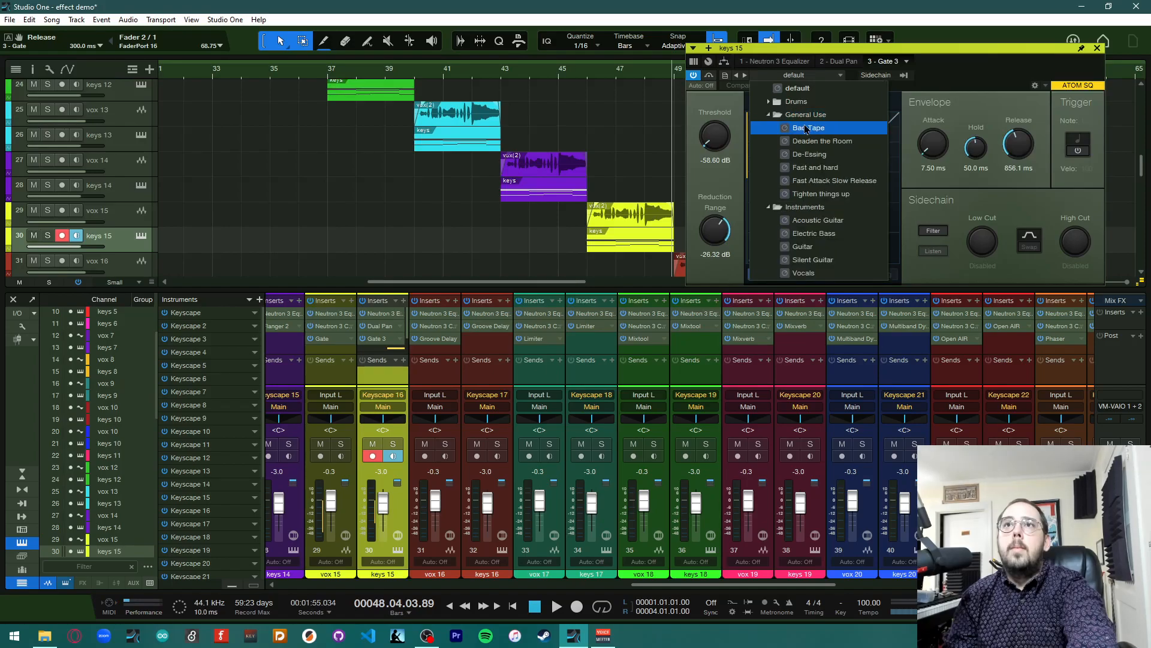
click(806, 127)
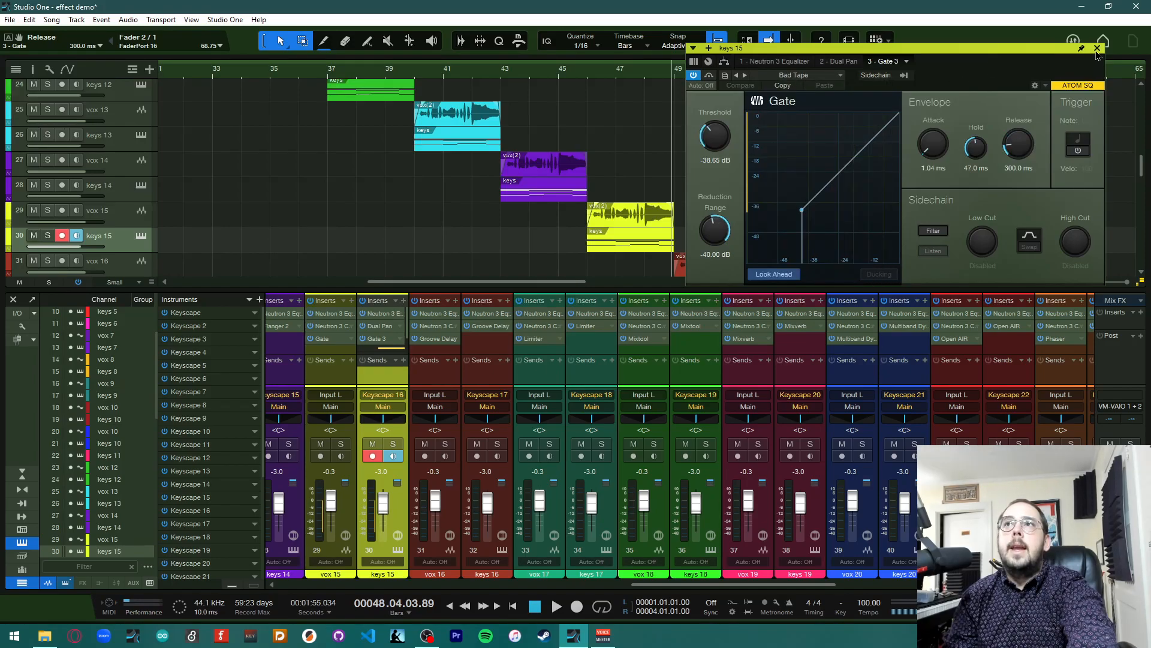
click(1097, 49)
Play the song from about bar 45 to hear both Bad Tape gates on vox 15 and keys 15
click(587, 81)
key(space)
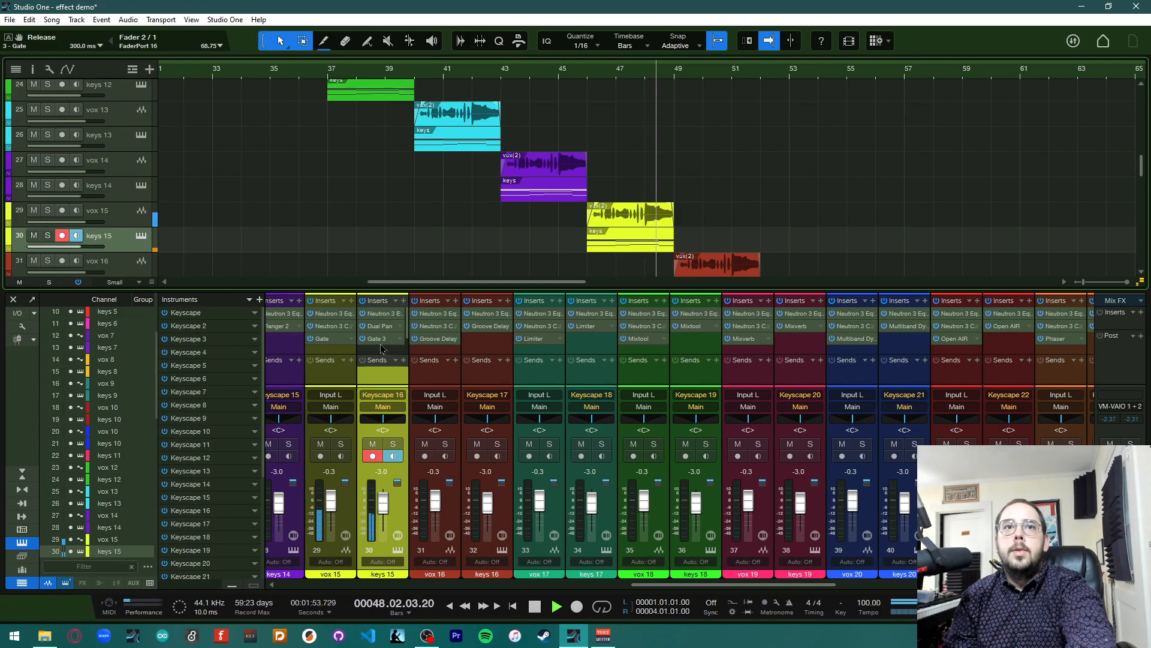
key(space)
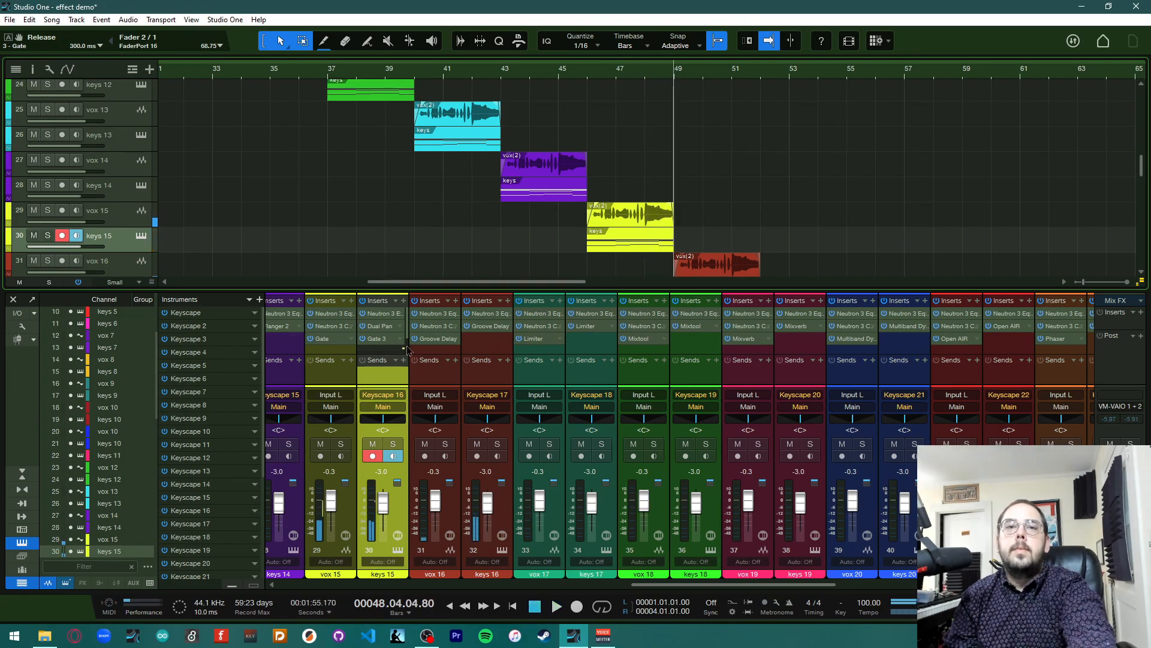
scroll(721, 208, down, 3)
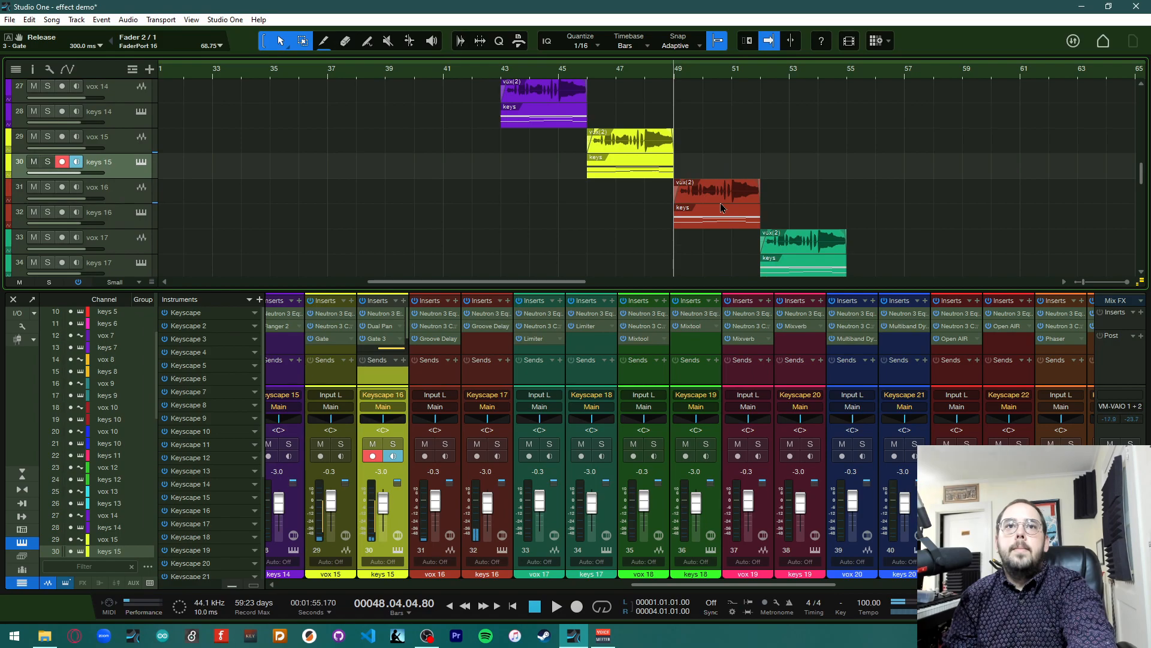
Disable the Gate insert on keys 15
scroll(396, 329, down, 1)
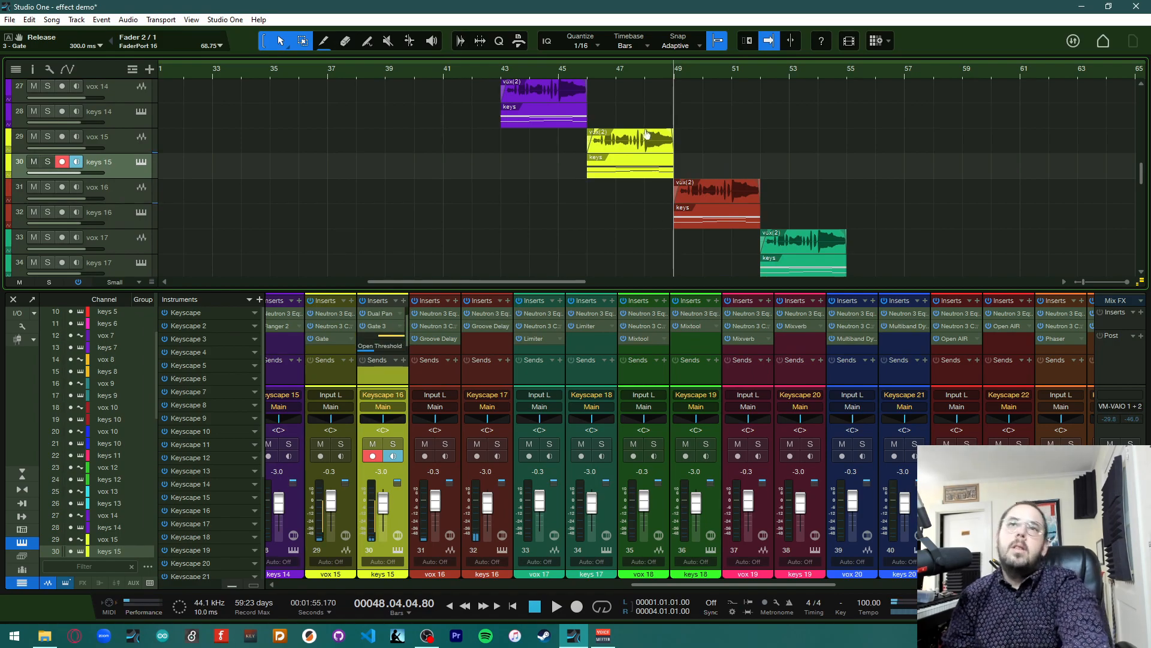
click(400, 326)
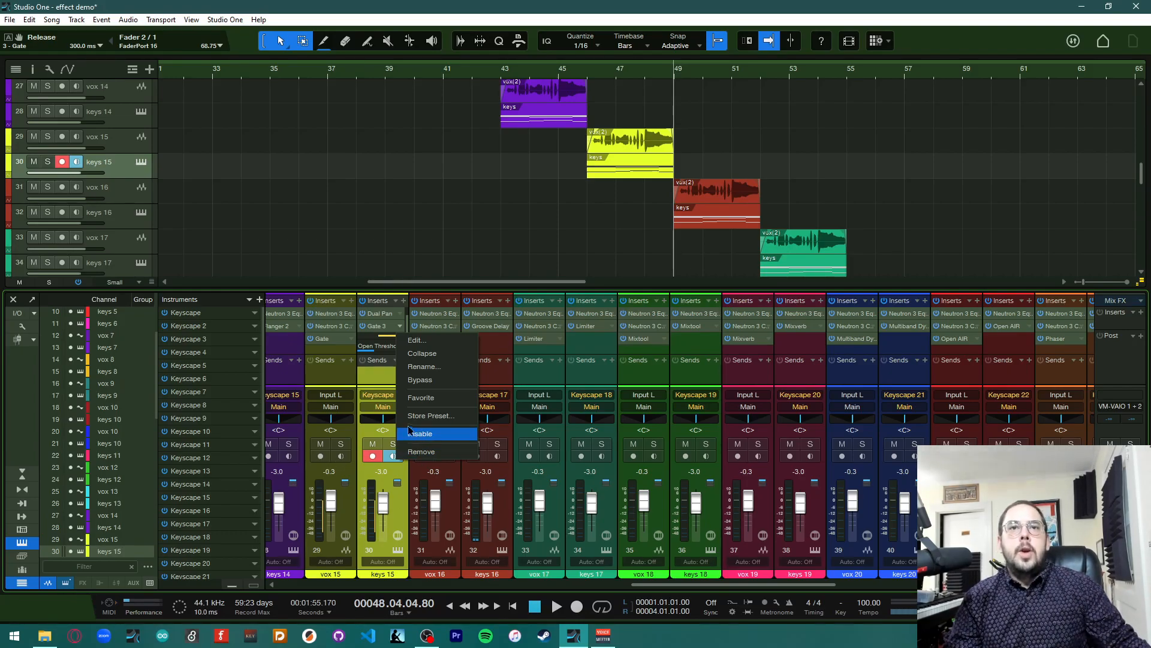
click(432, 357)
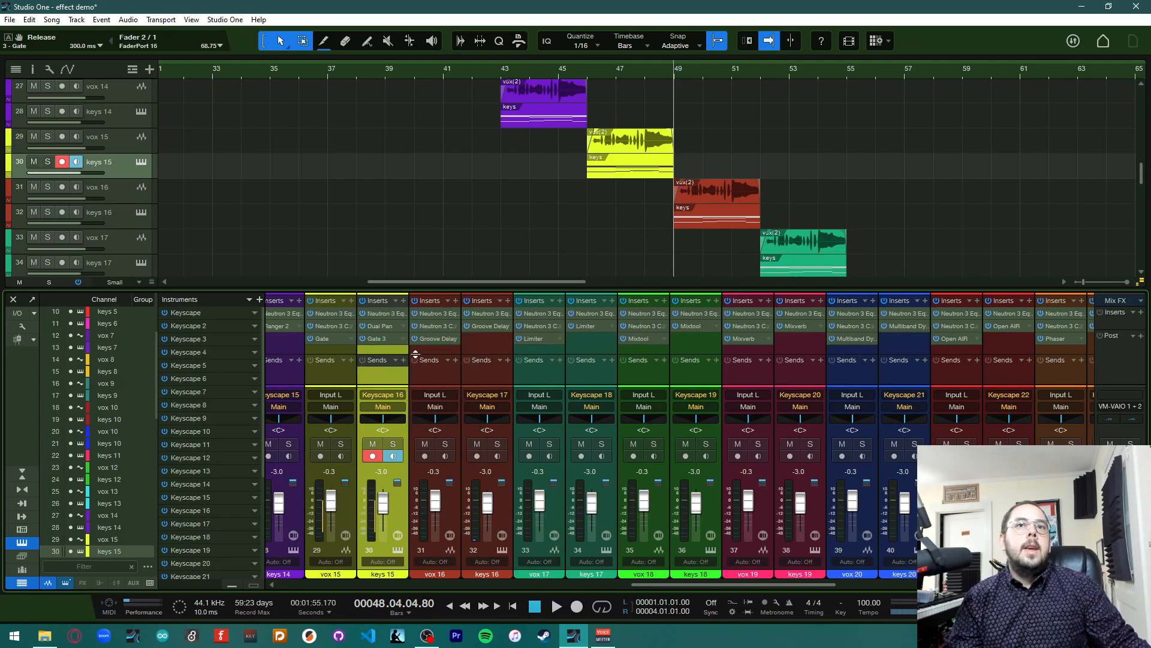
Open vox 16's Groove Delay and try changing Tap 1's position and feedback to 12.5%
click(444, 339)
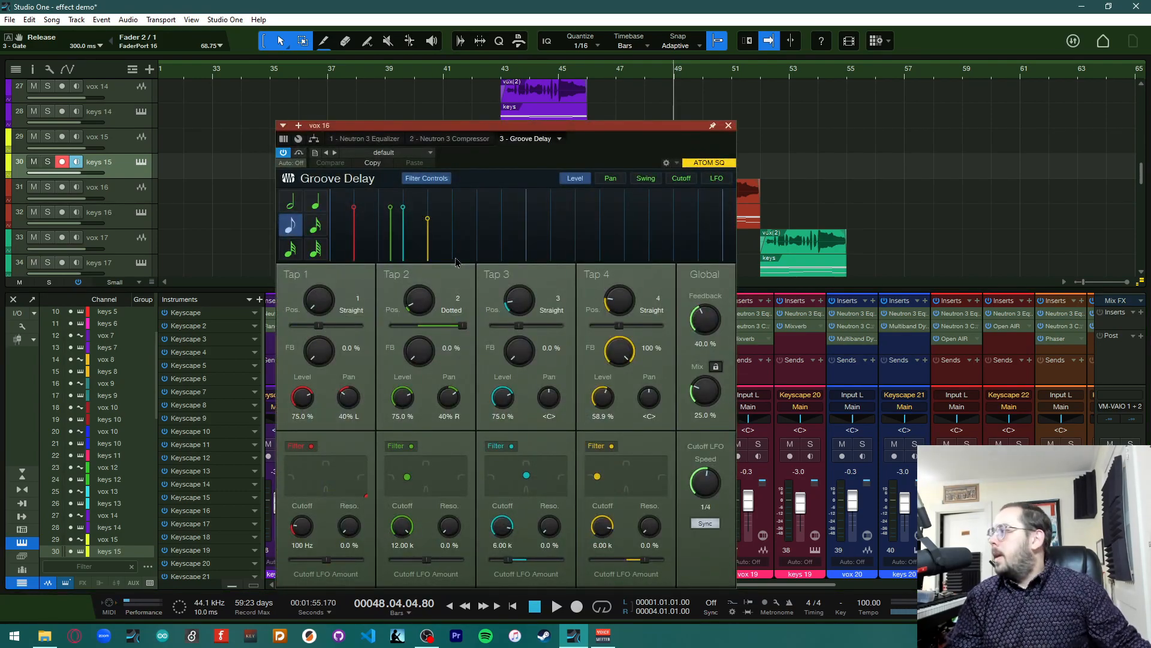
drag(484, 139, 341, 47)
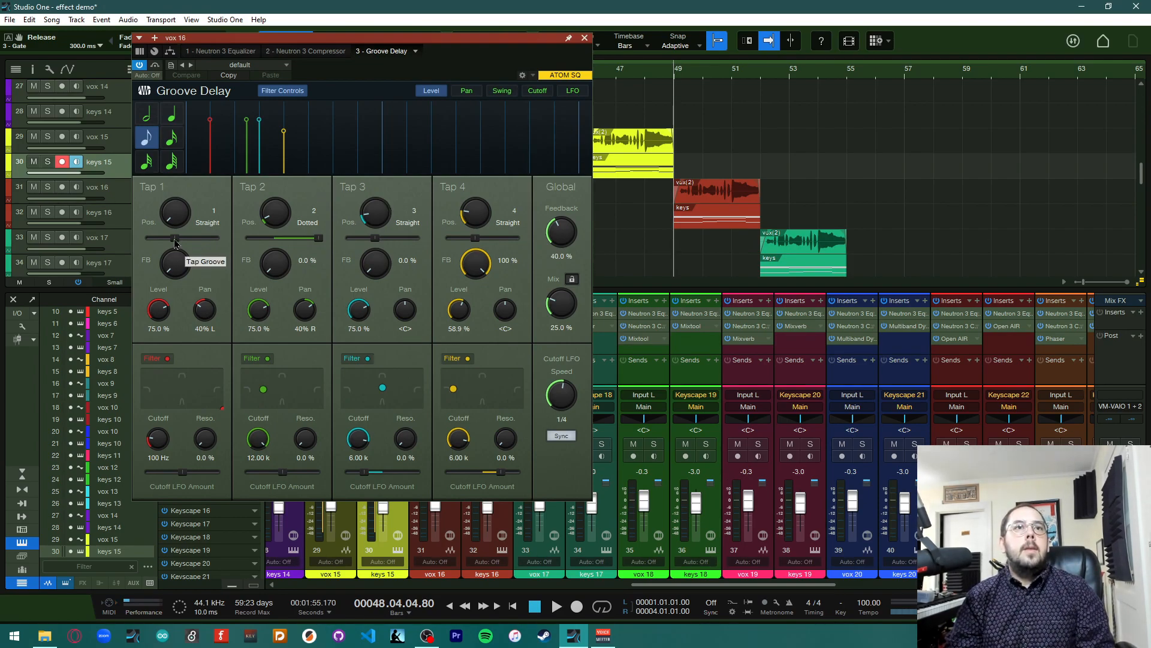
drag(175, 217, 194, 180)
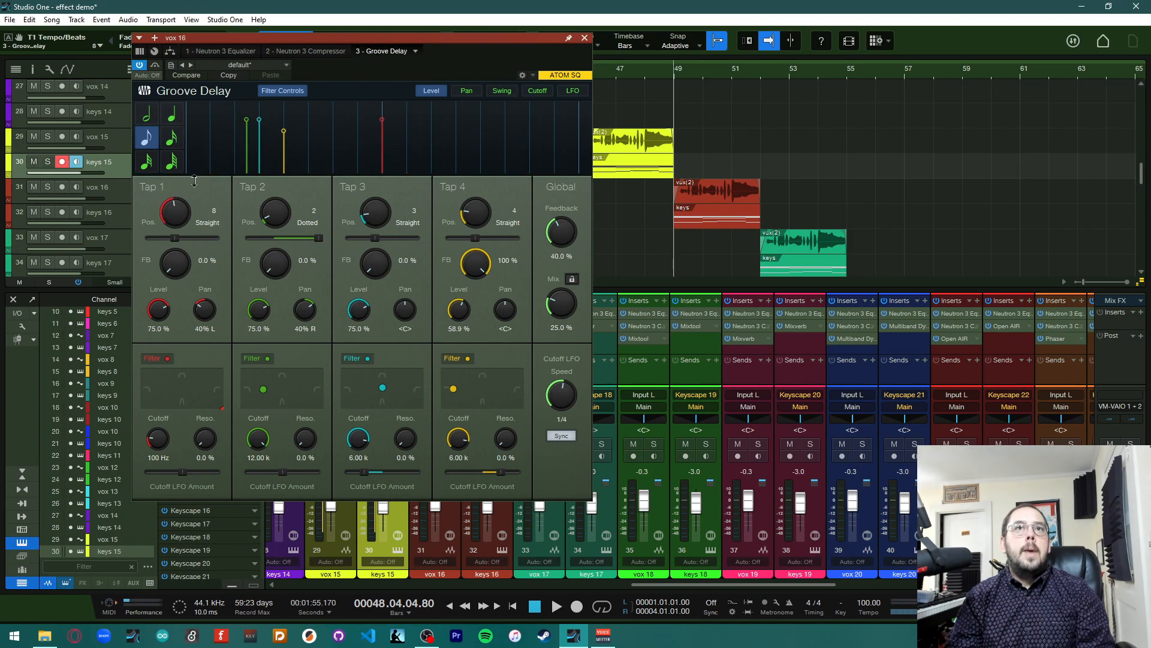
drag(184, 268, 183, 246)
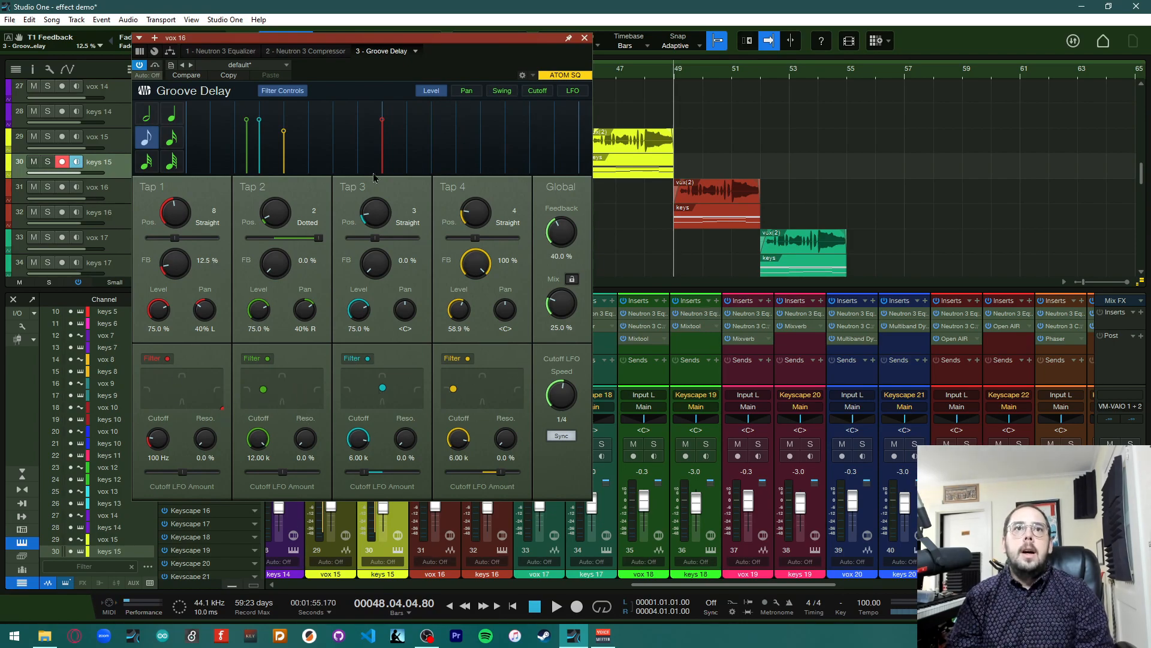
drag(178, 215, 177, 264)
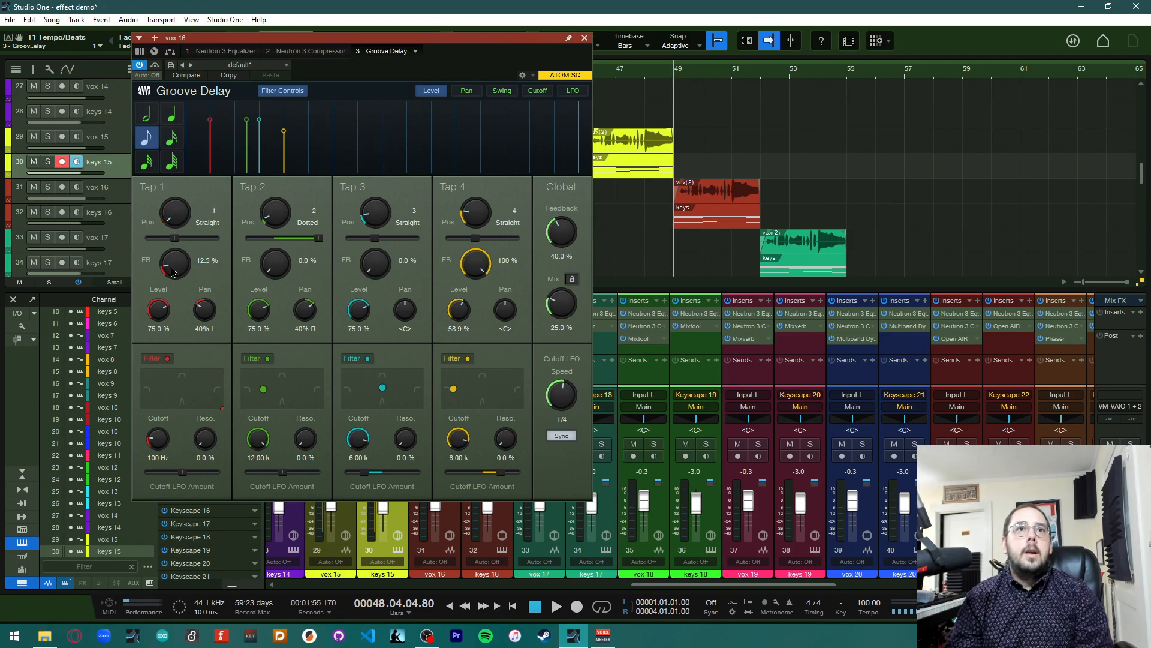
Glance at the Neutron 3 Equalizer tab, return to Groove Delay and reload its default preset
click(252, 52)
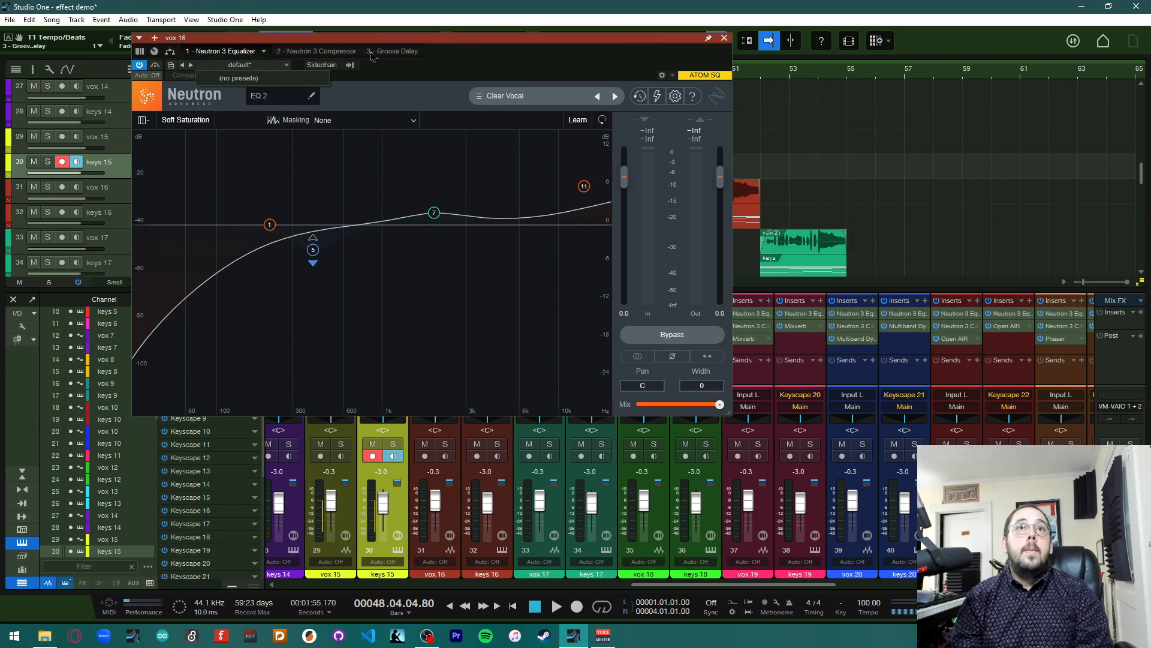
click(389, 53)
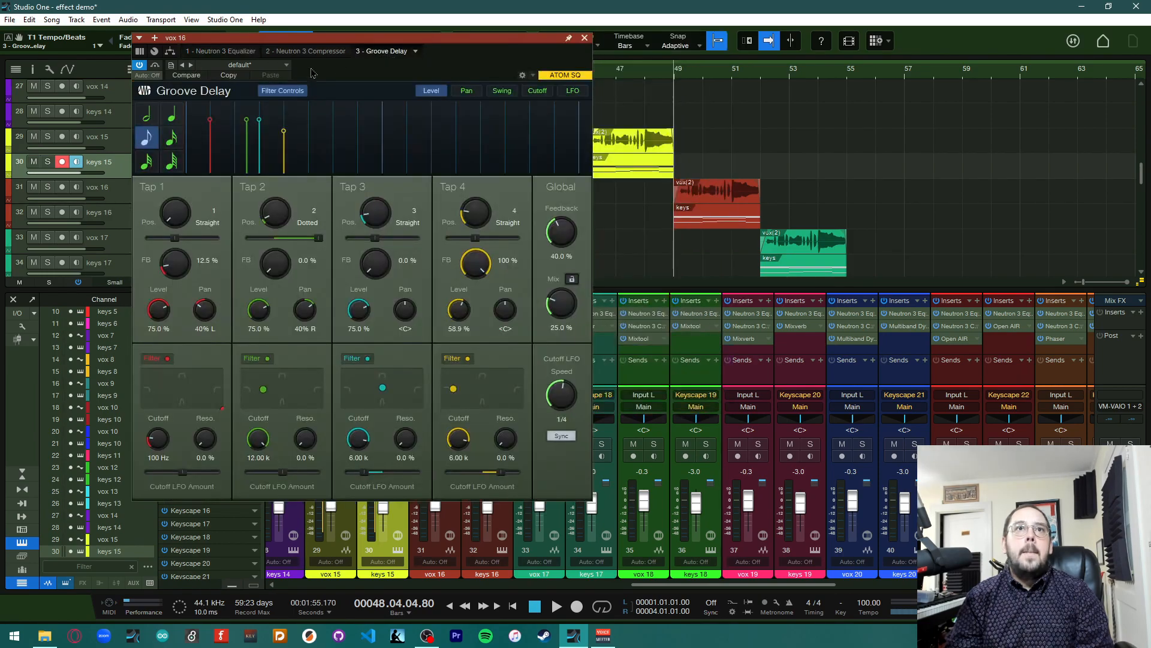
click(252, 65)
click(373, 68)
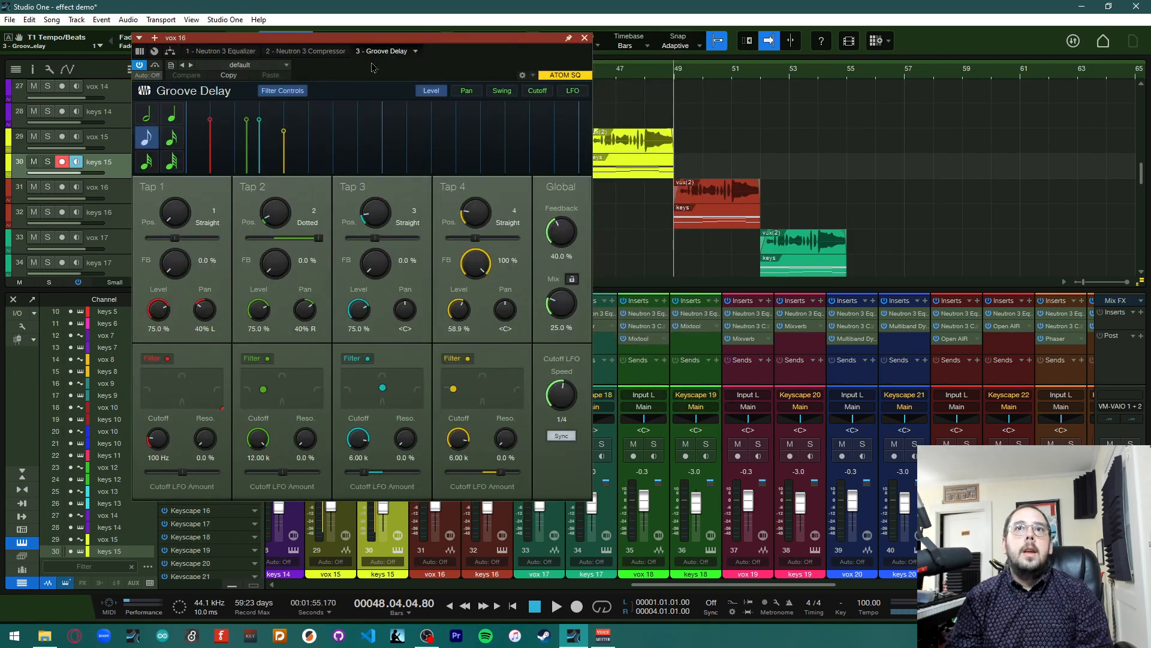
Play the song and browse the Groove Delay preset list on vox 16 without choosing one
key(space)
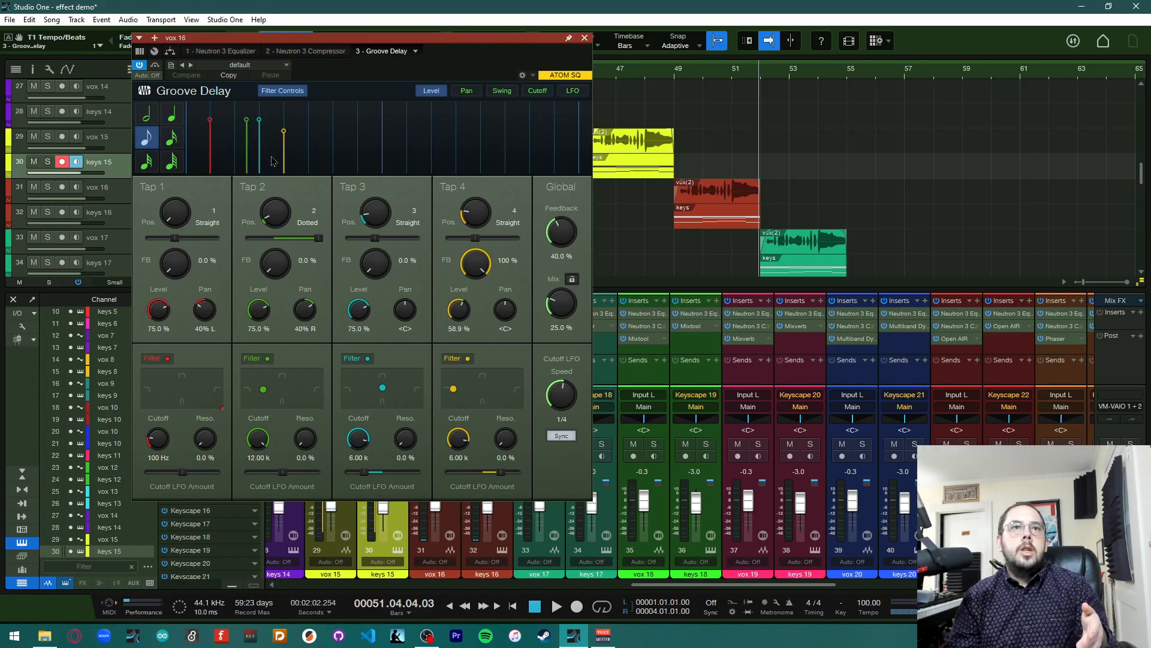
click(239, 65)
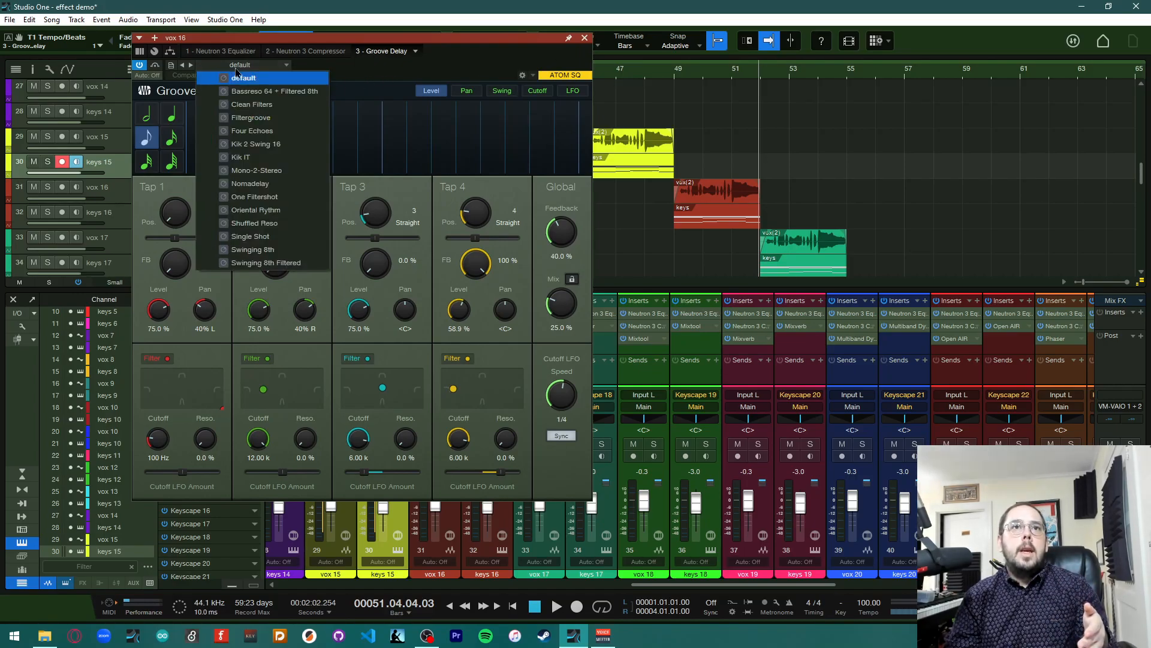
click(279, 65)
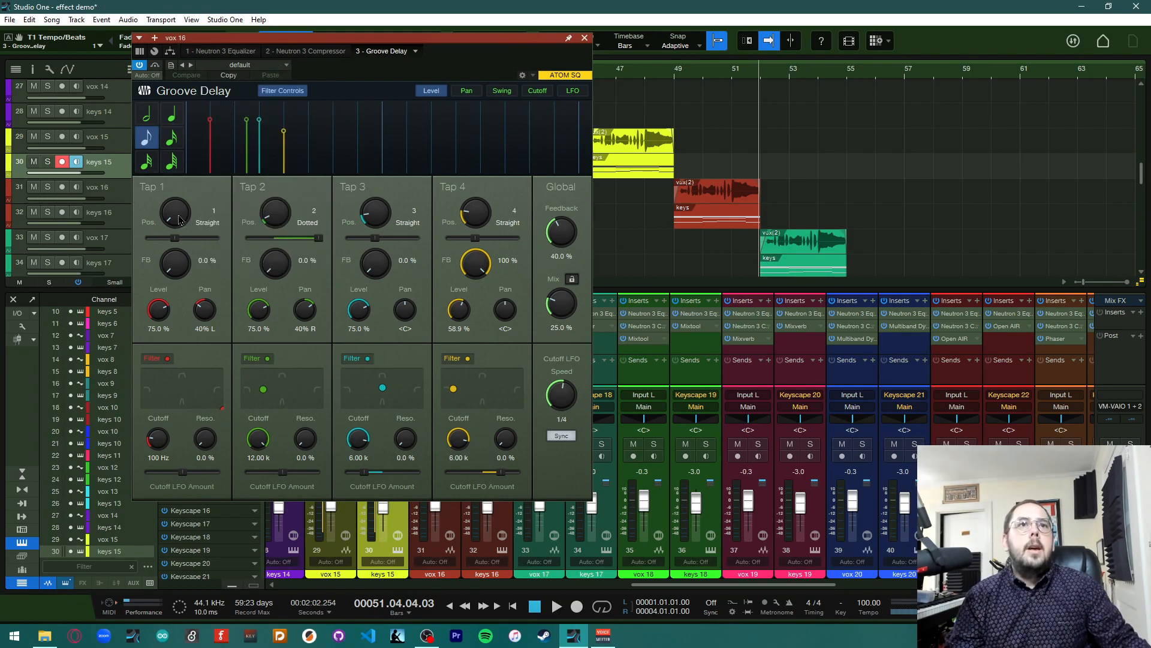
Set the four tap positions to 7, 3, 11 and 1, and pan Tap 1 fully left and Tap 2 fully right
drag(176, 225, 179, 192)
drag(280, 216, 280, 210)
drag(376, 214, 406, 179)
drag(479, 214, 477, 240)
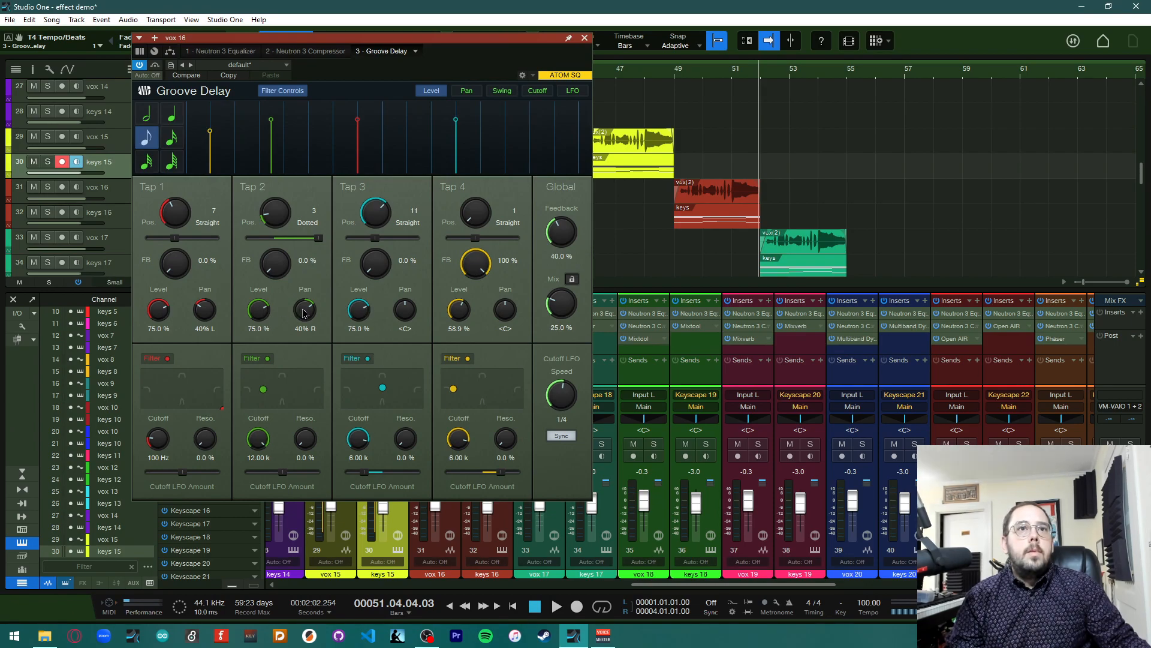
drag(306, 314, 306, 257)
drag(205, 310, 223, 399)
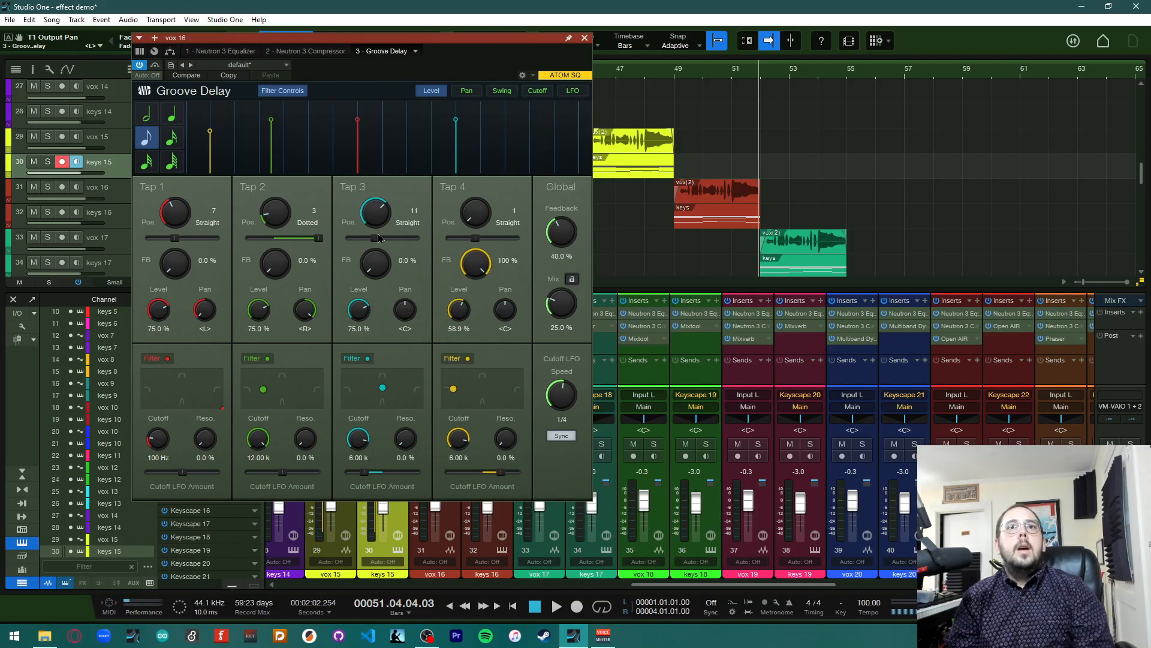
Set Tap 3's groove to Triolic and Tap 4's to Dotted, and raise the global feedback to 55.3%
drag(375, 239, 346, 238)
drag(475, 238, 528, 241)
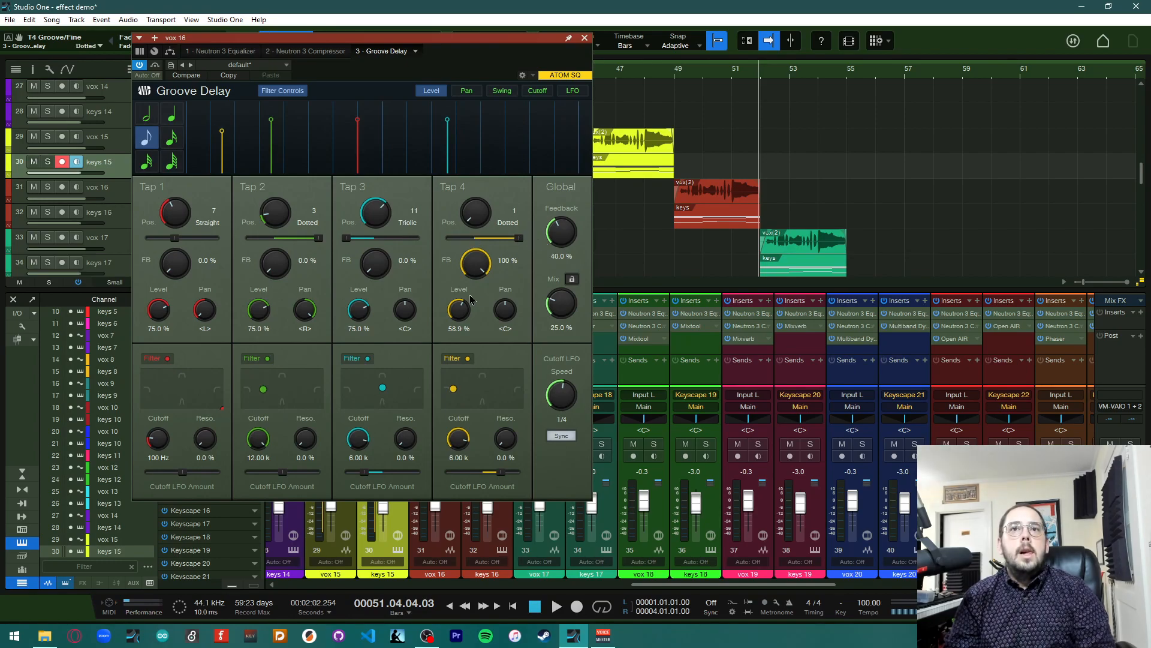
drag(552, 259, 557, 226)
Set filter cutoffs to 8.71 kHz on Tap 1 and 350 Hz on Tap 2, with resonances 26.2%, 22.8%, 15.8% and 9.4%
drag(161, 446, 184, 376)
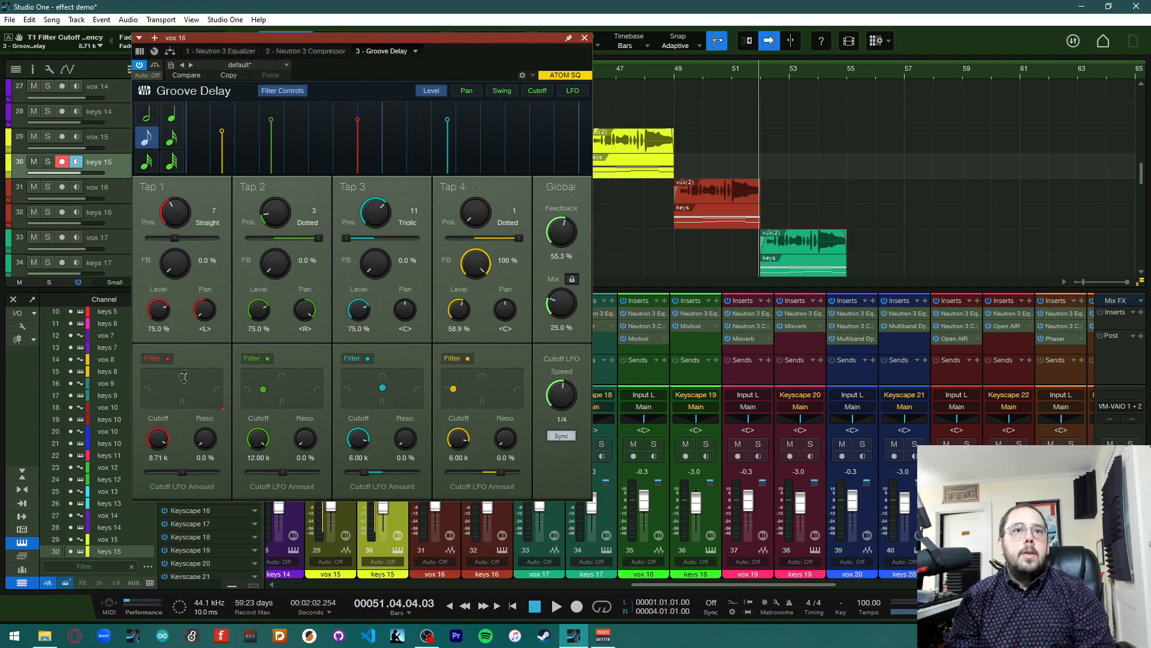
drag(273, 442, 265, 519)
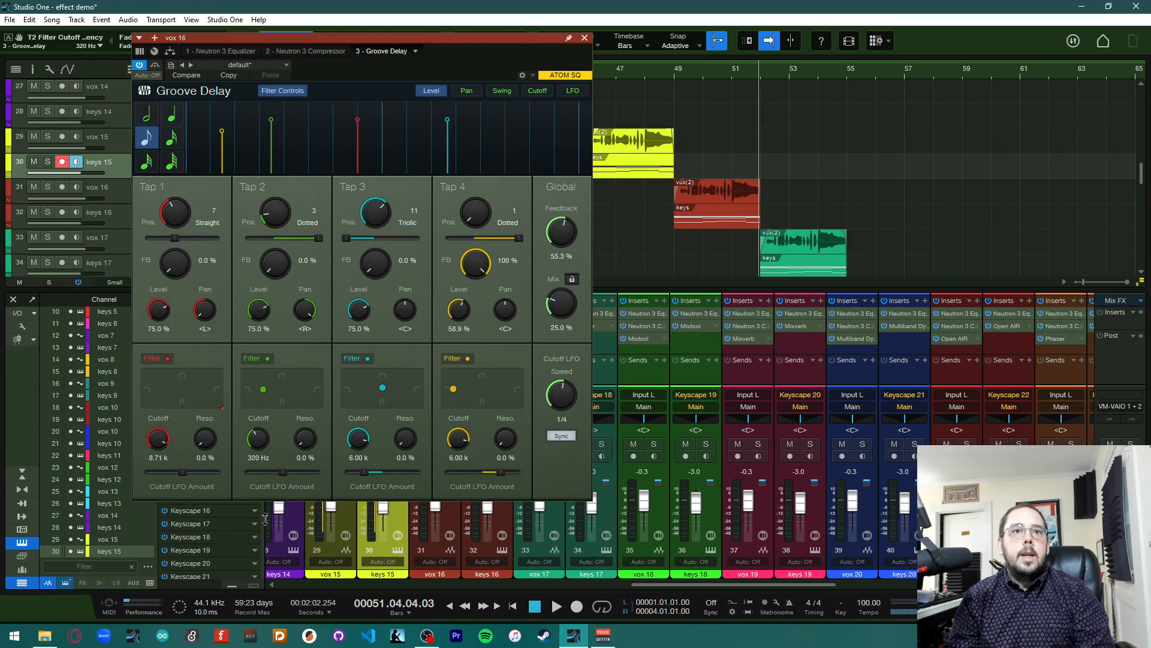
drag(304, 443, 305, 419)
drag(205, 439, 322, 425)
drag(506, 441, 499, 422)
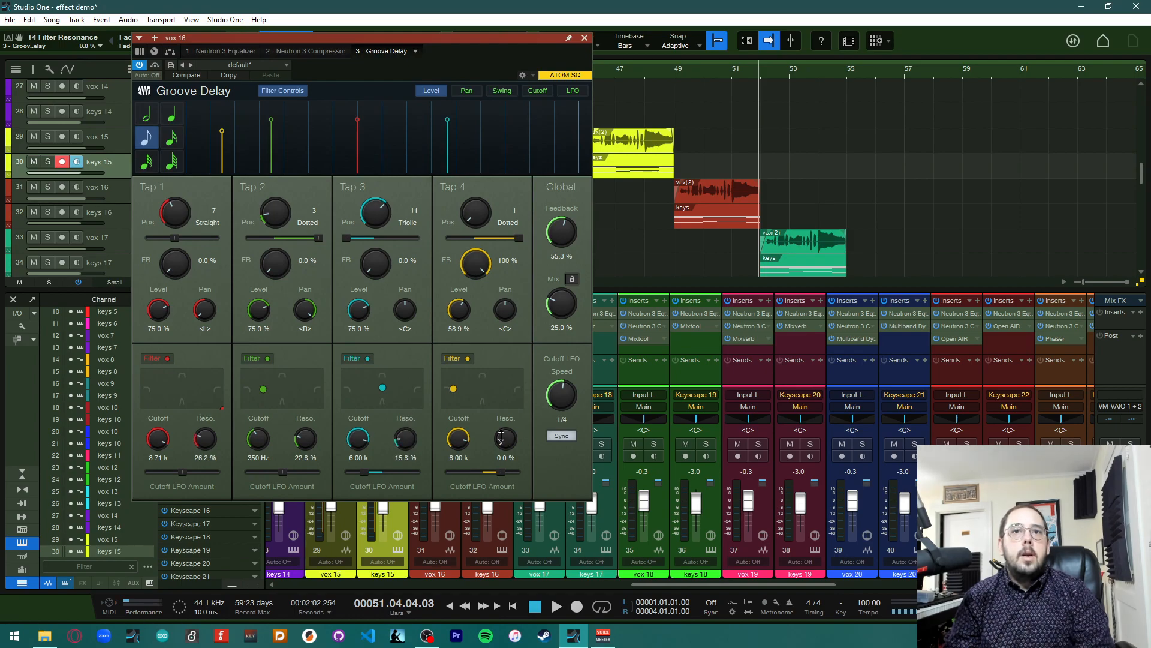
Raise Tap 3's cutoff LFO amount and reposition the filter points of Taps 2, 3 and 4
drag(363, 472, 414, 472)
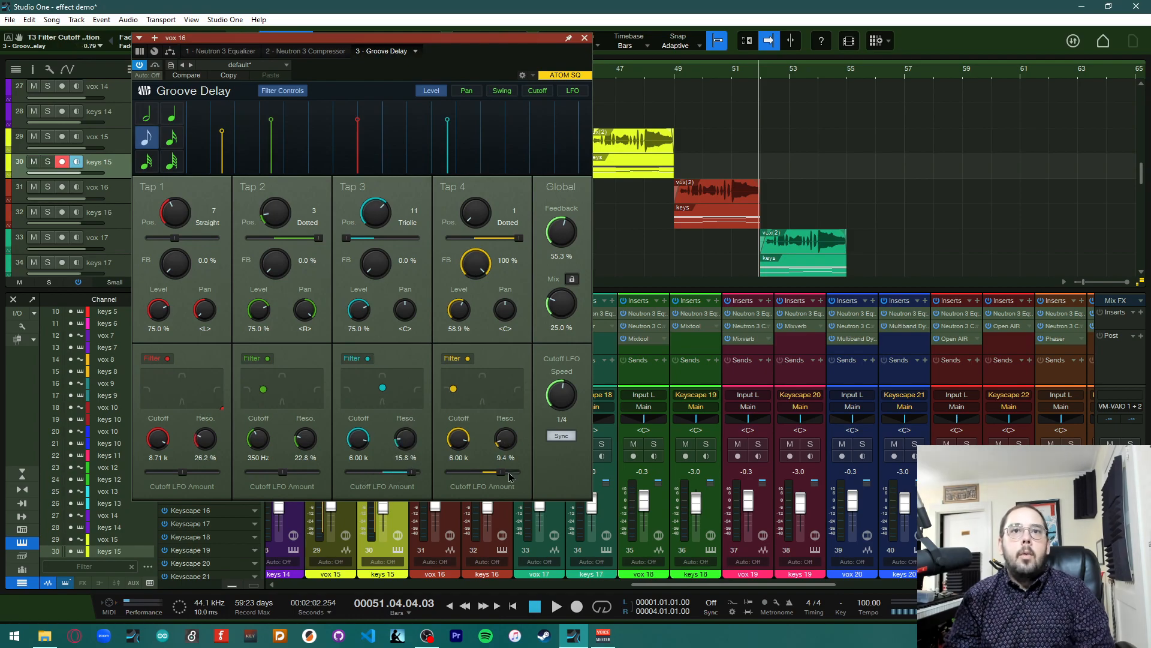
drag(386, 393, 375, 371)
drag(263, 389, 313, 406)
drag(451, 390, 446, 376)
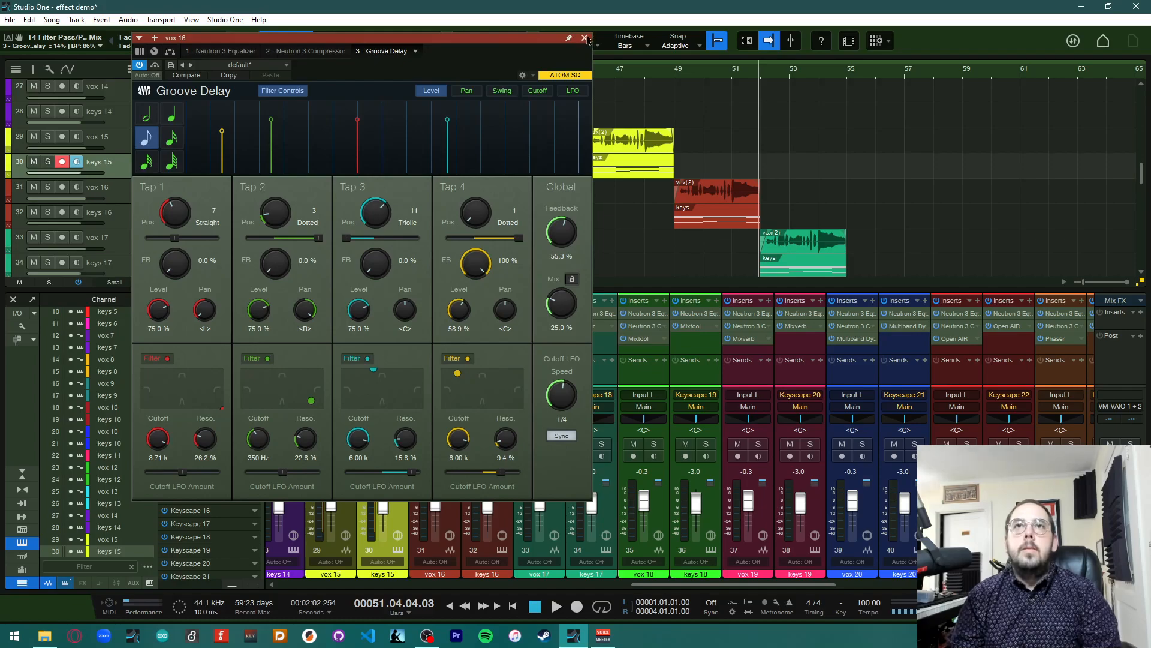
Open keys 16's Groove Delay editor to check its settings, then close it
drag(509, 40, 997, 79)
click(490, 325)
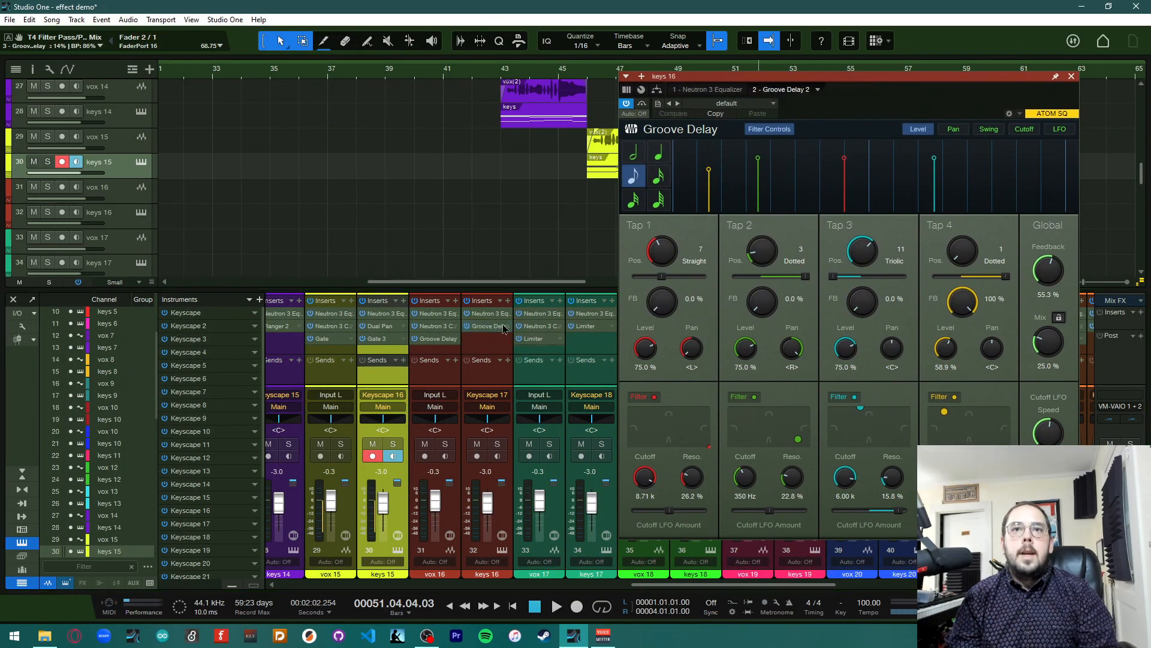
click(1071, 77)
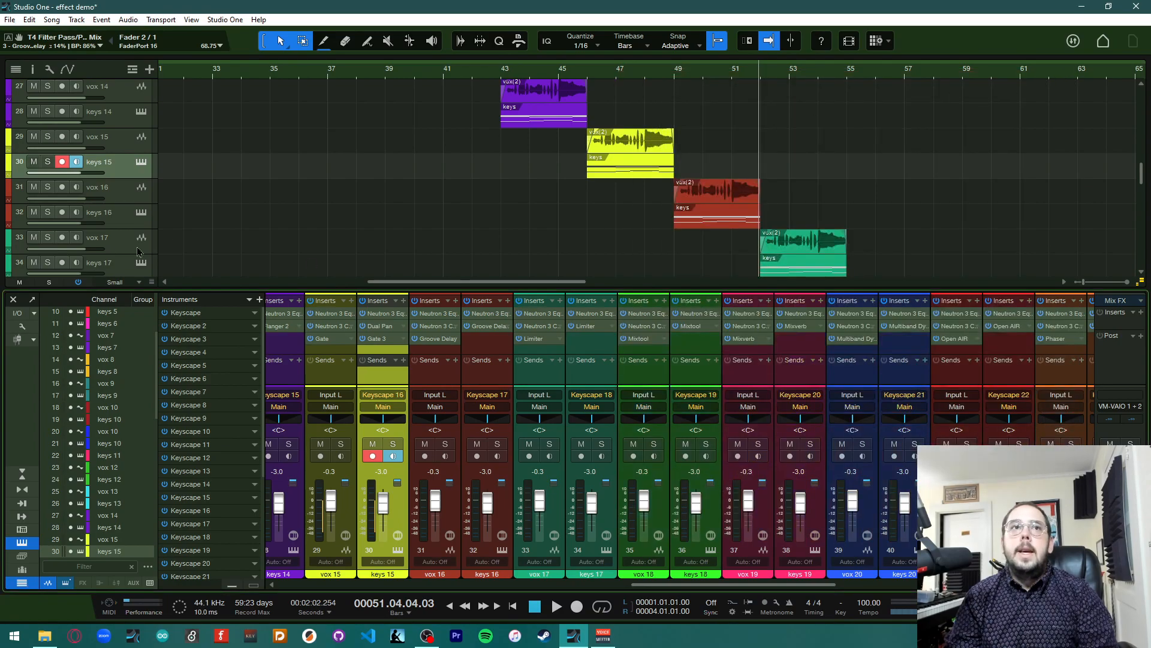
Solo vox 16 and keys 16, play from bar 49 to hear the Groove Delay, then clear all solos
click(445, 444)
click(497, 444)
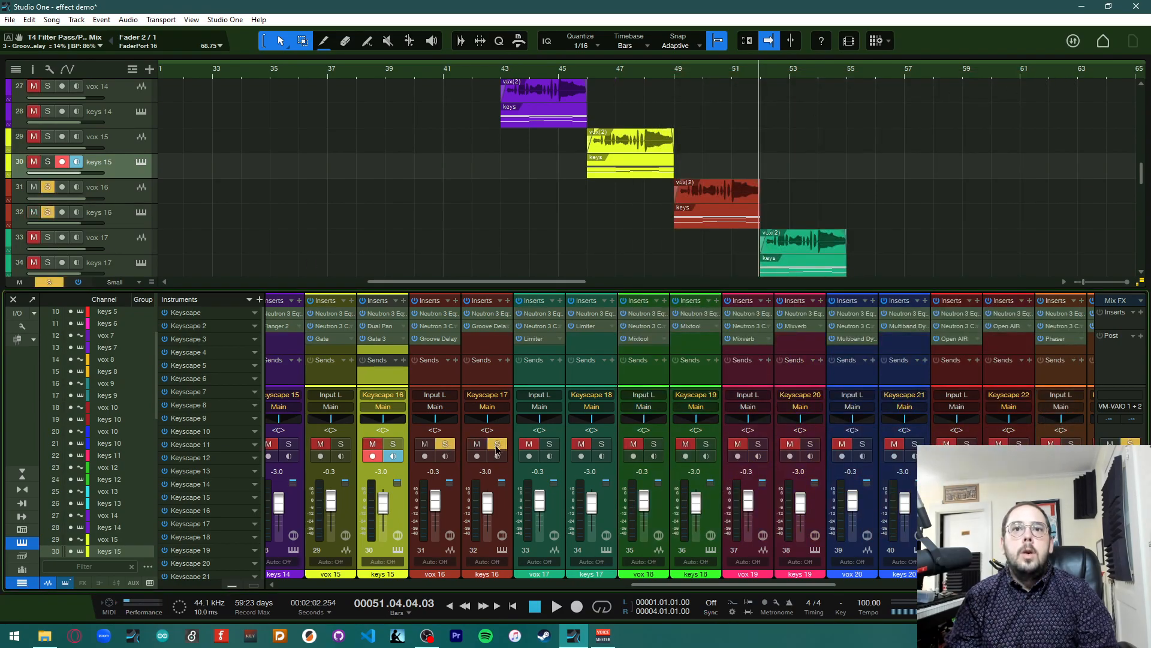
click(677, 72)
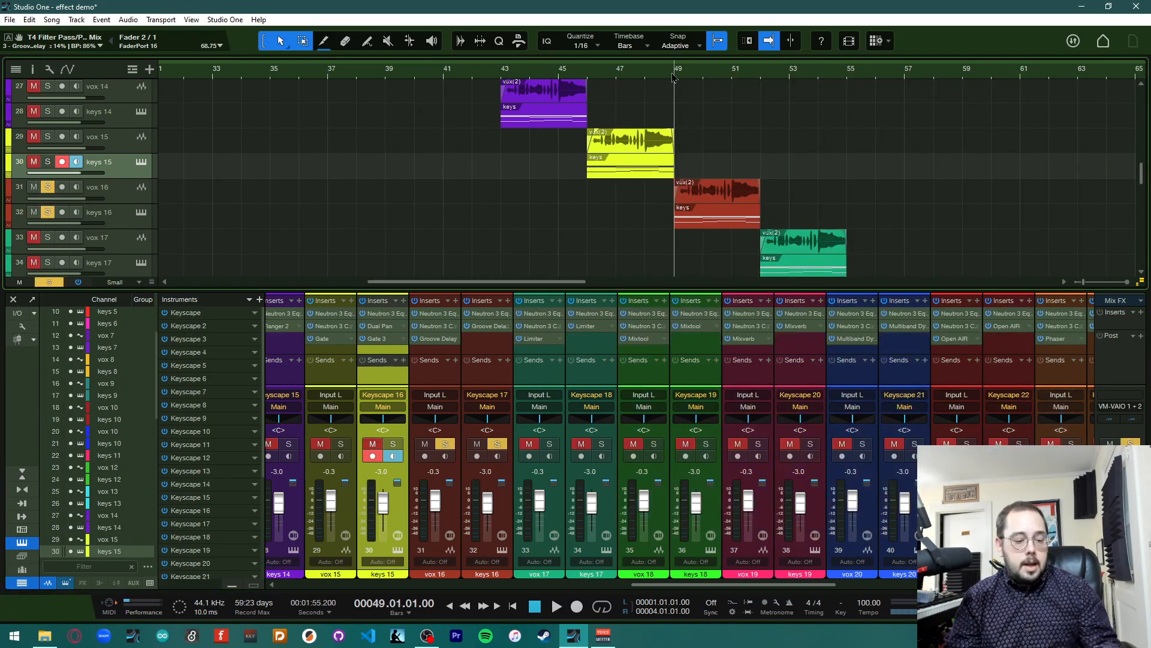
key(space)
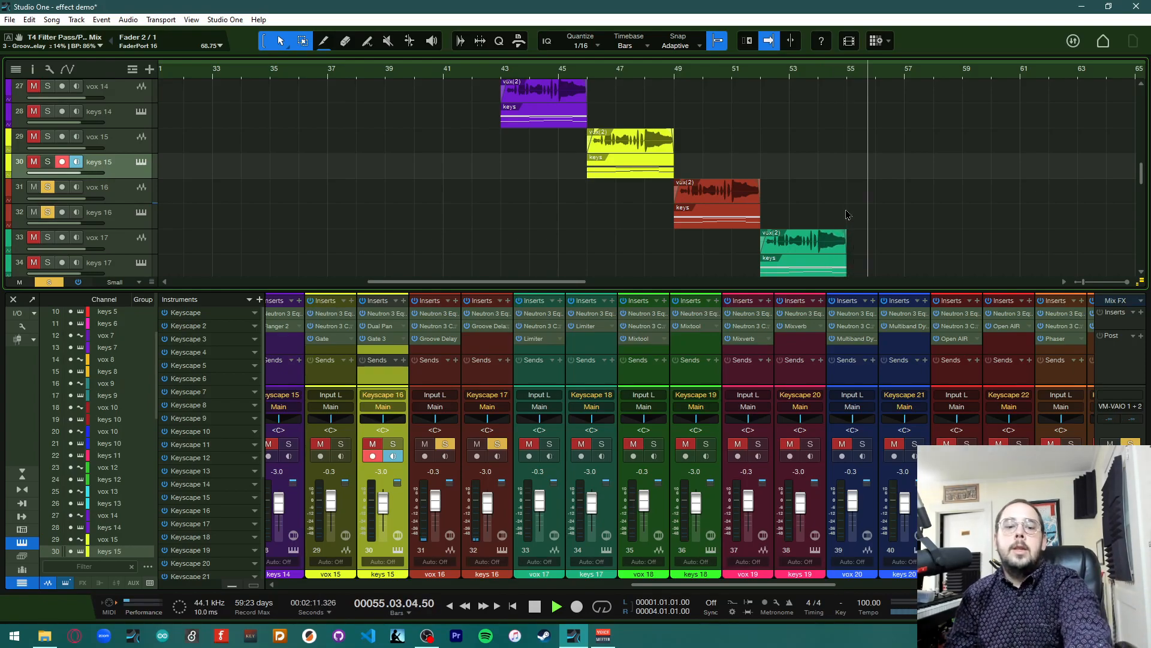
key(space)
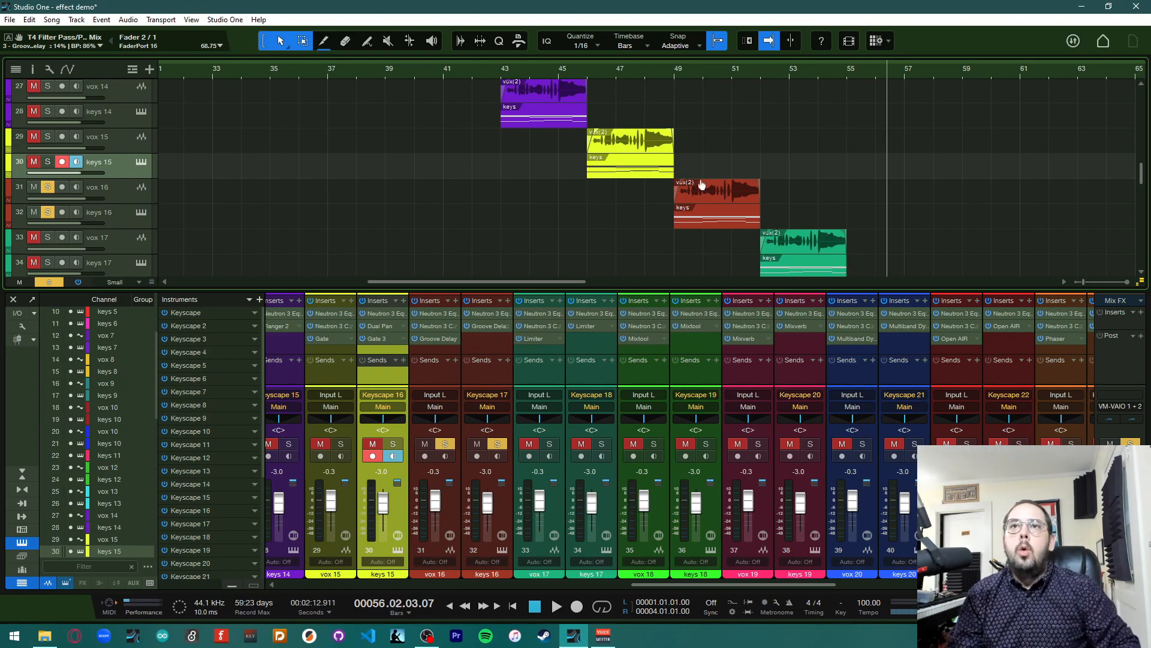
click(49, 282)
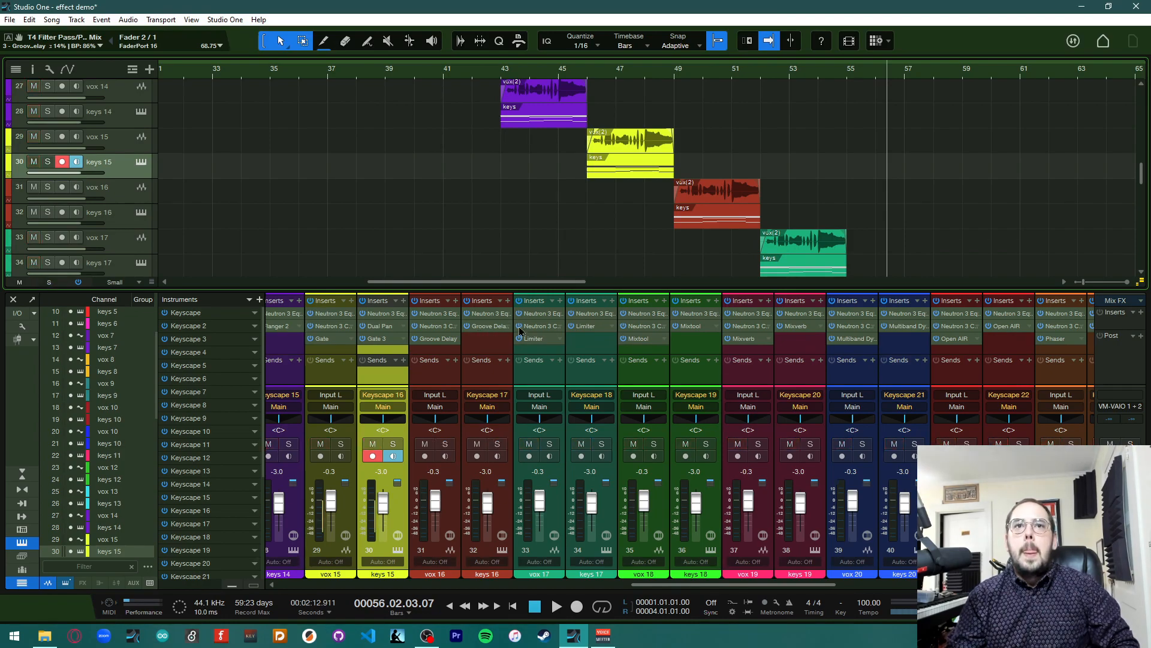
Set the playhead to bar 52, then open and close vox 17's Limiter editor
scroll(671, 245, right, 5)
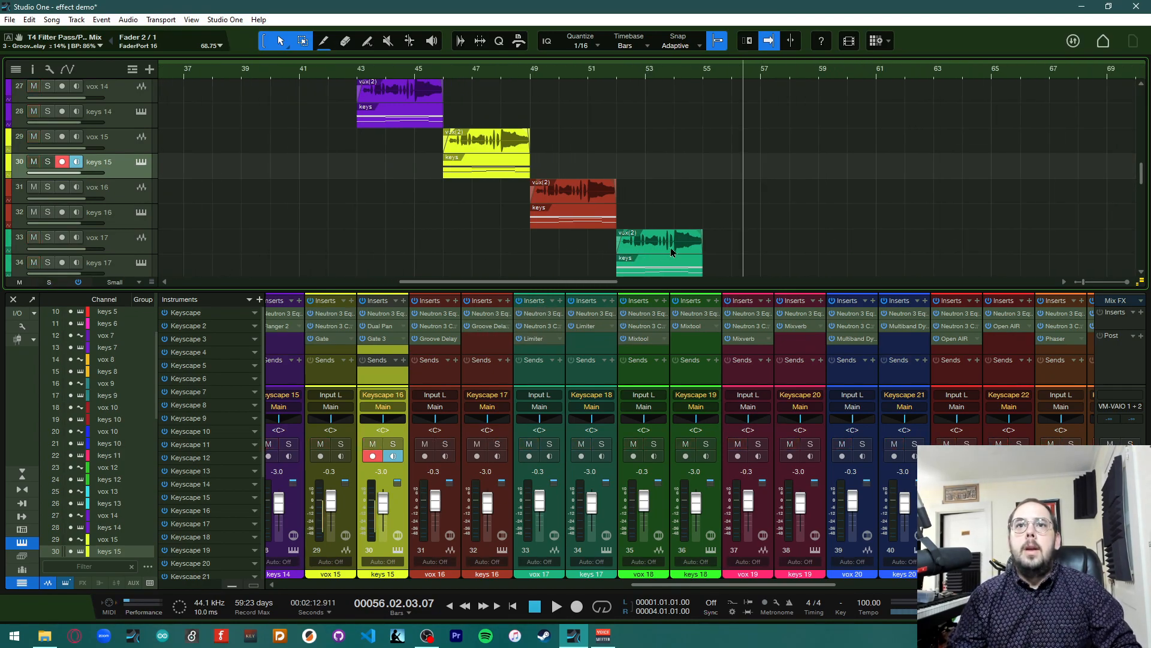
scroll(681, 208, down, 3)
scroll(682, 208, right, 4)
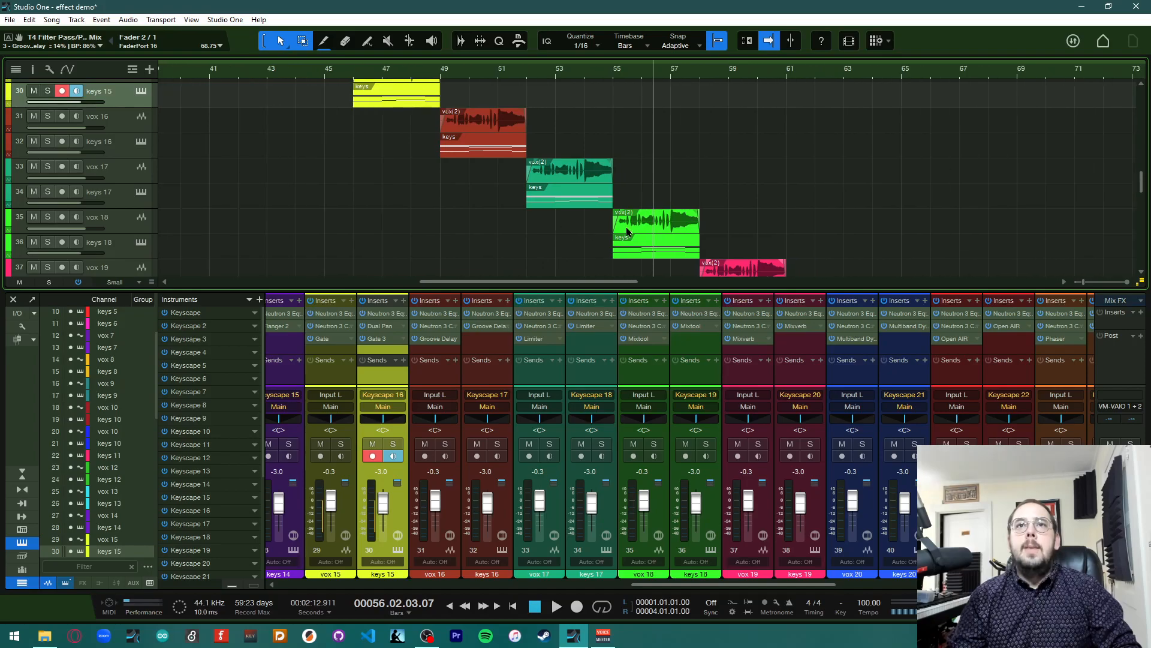
scroll(497, 168, down, 1)
click(529, 85)
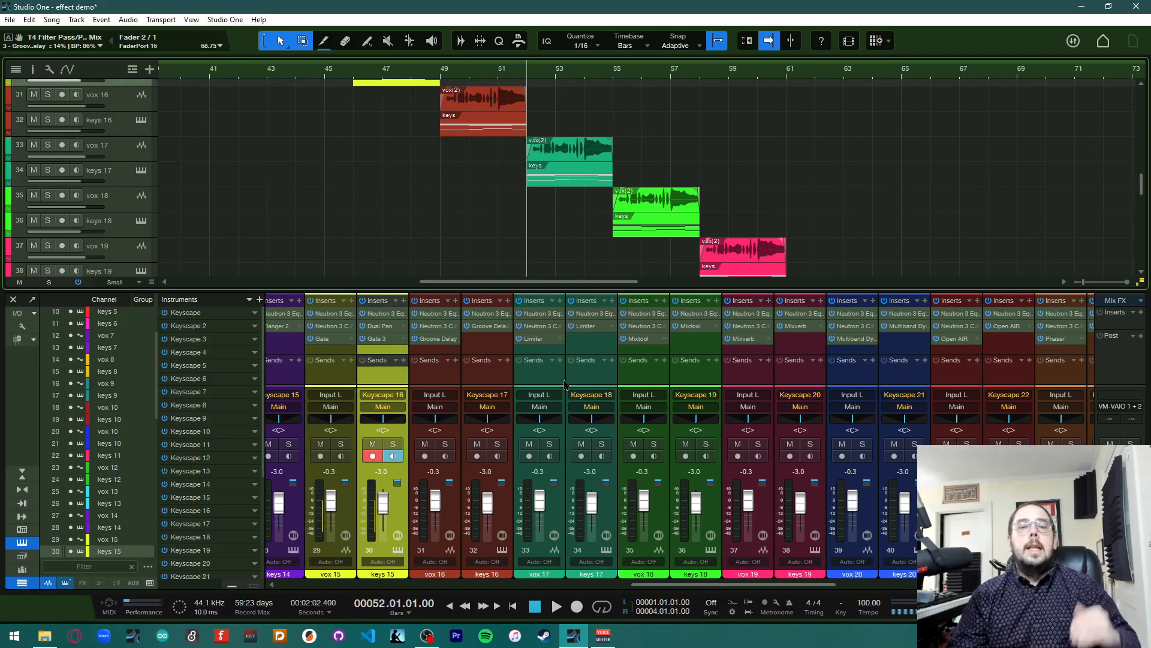
click(546, 345)
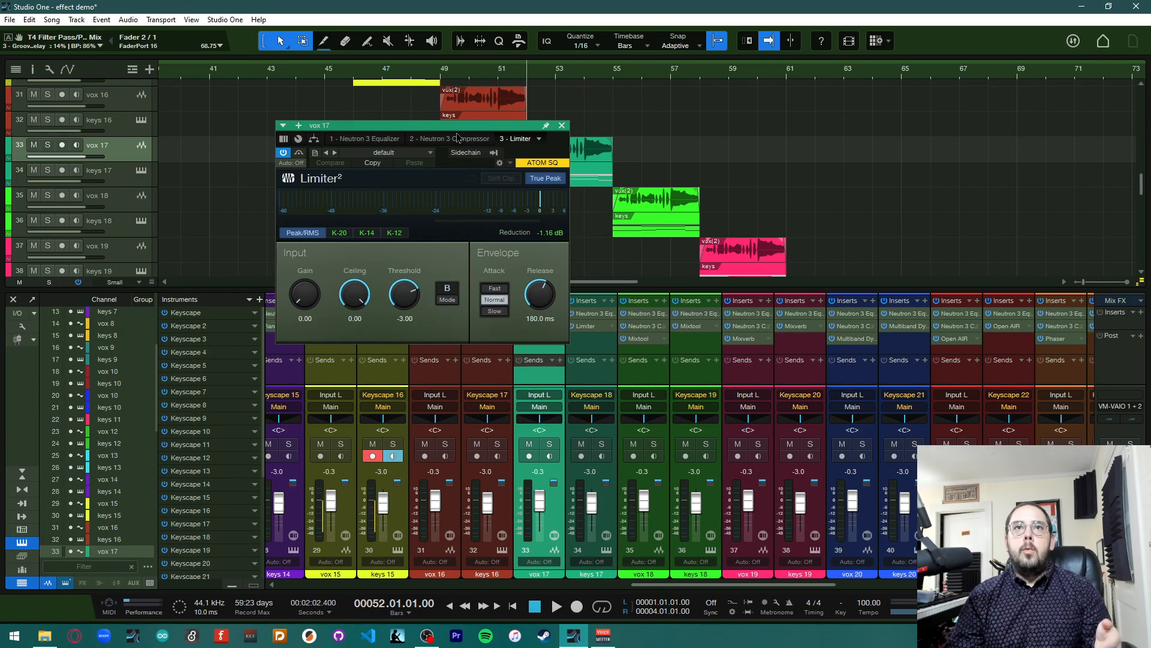
drag(457, 138, 715, 228)
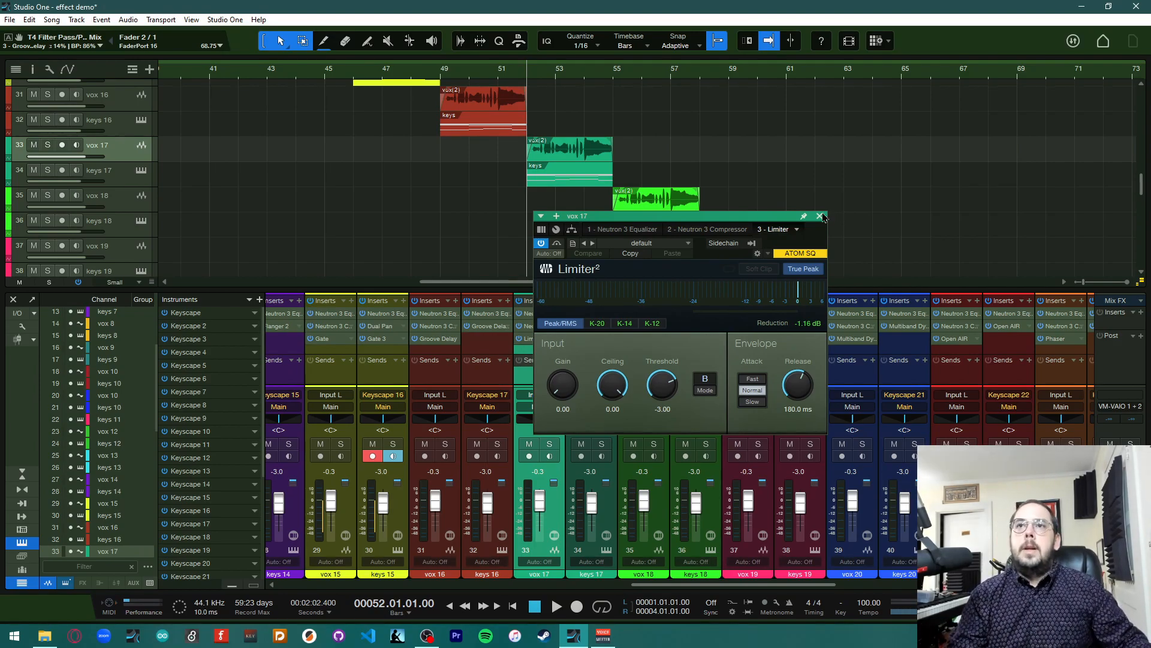
click(820, 216)
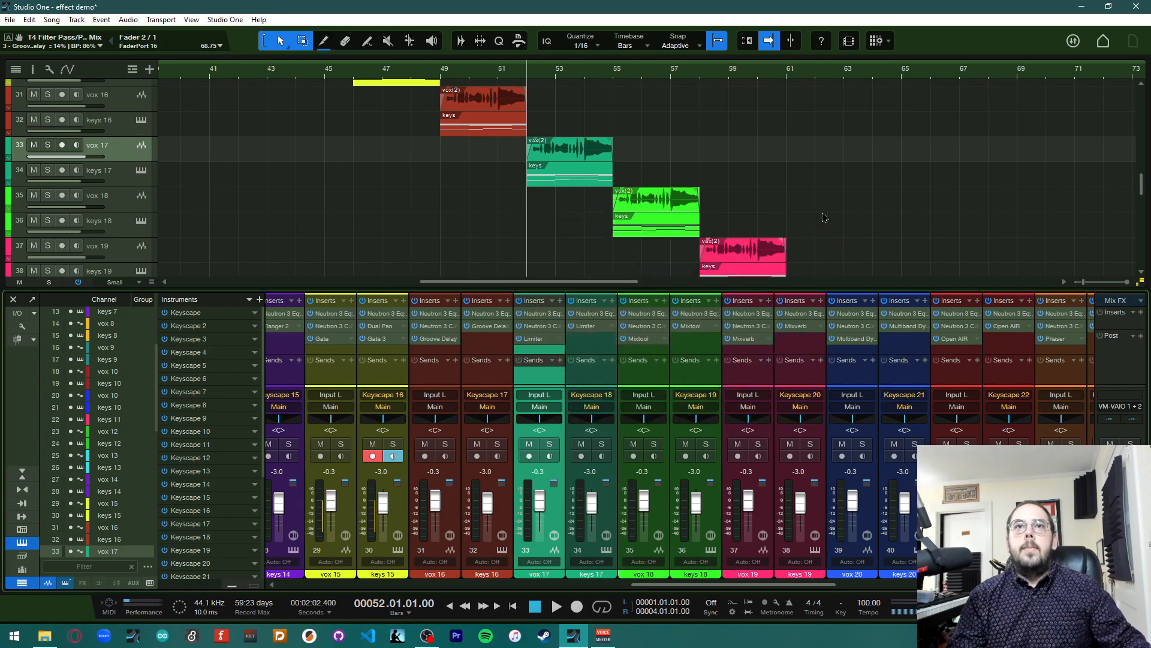
Play back the section, stop, and return the playhead to bar 52
key(space)
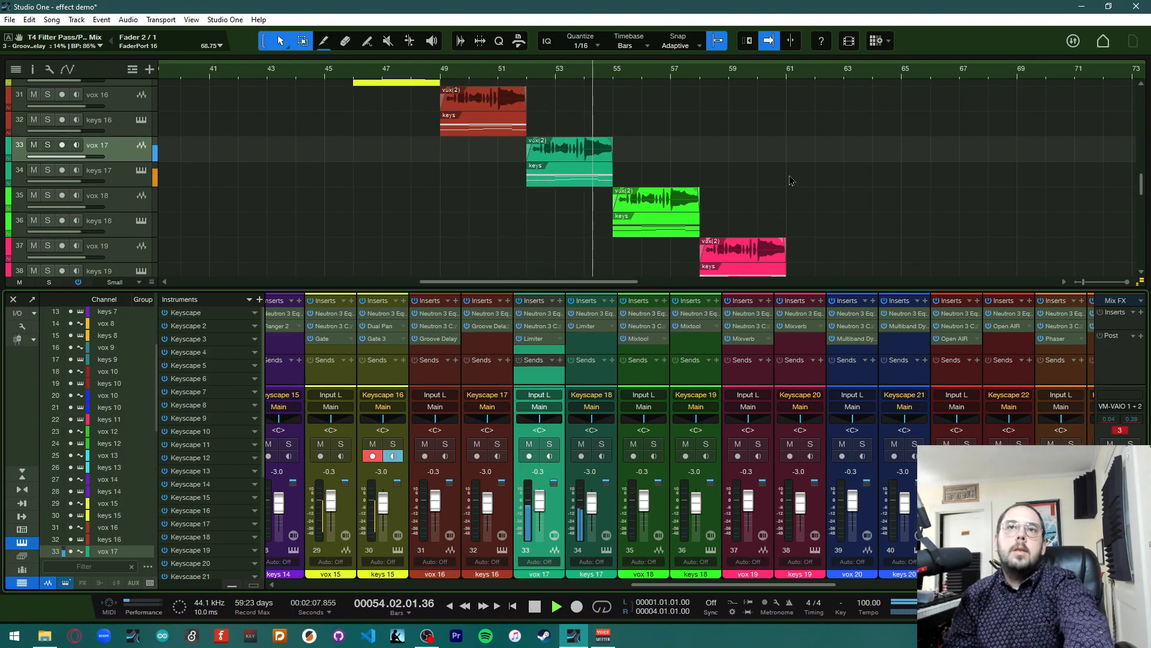
key(space)
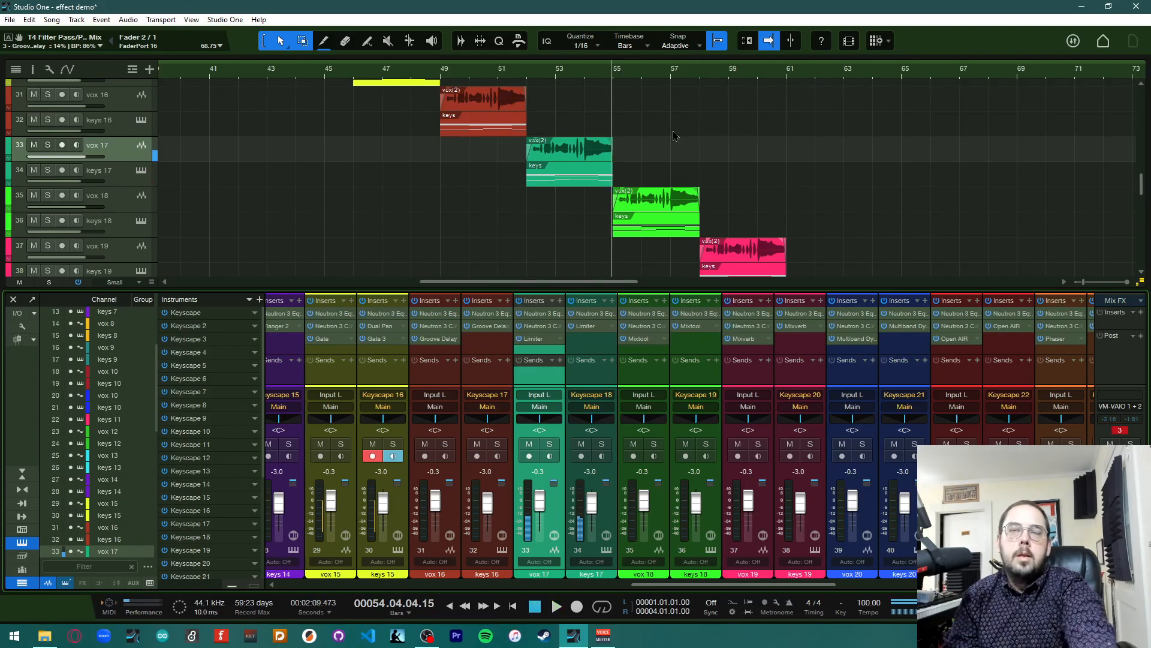
click(529, 73)
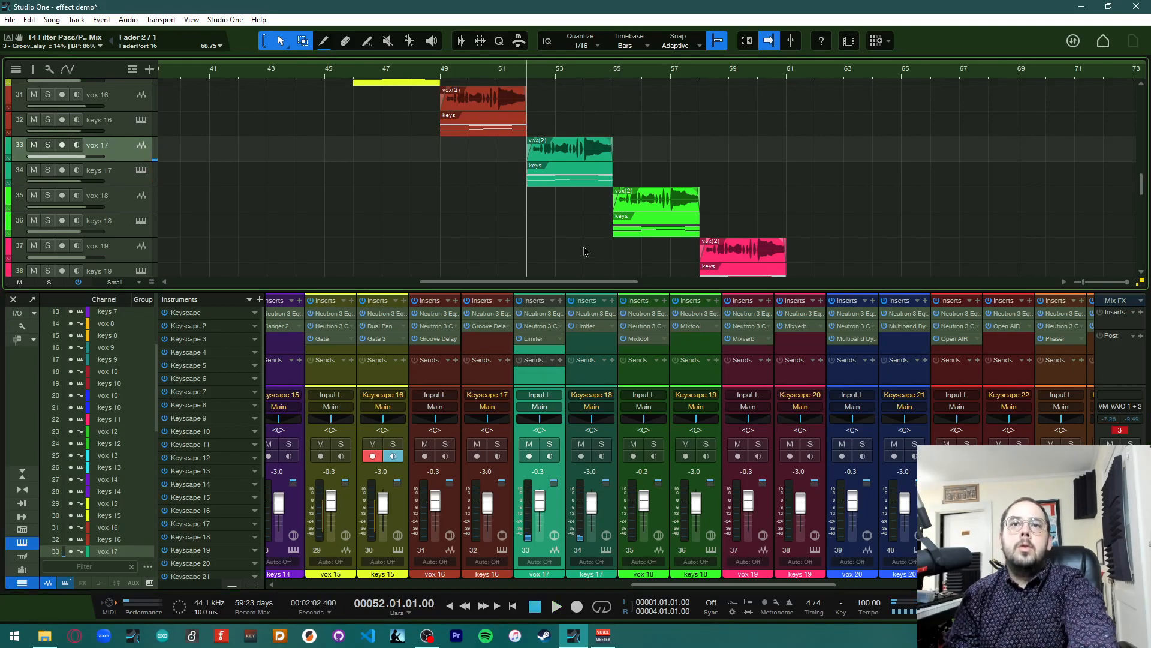
Load the Extreme Gain preset into vox 17's Limiter, then check keys 17's Limiter 2 settings and close the editor
click(538, 338)
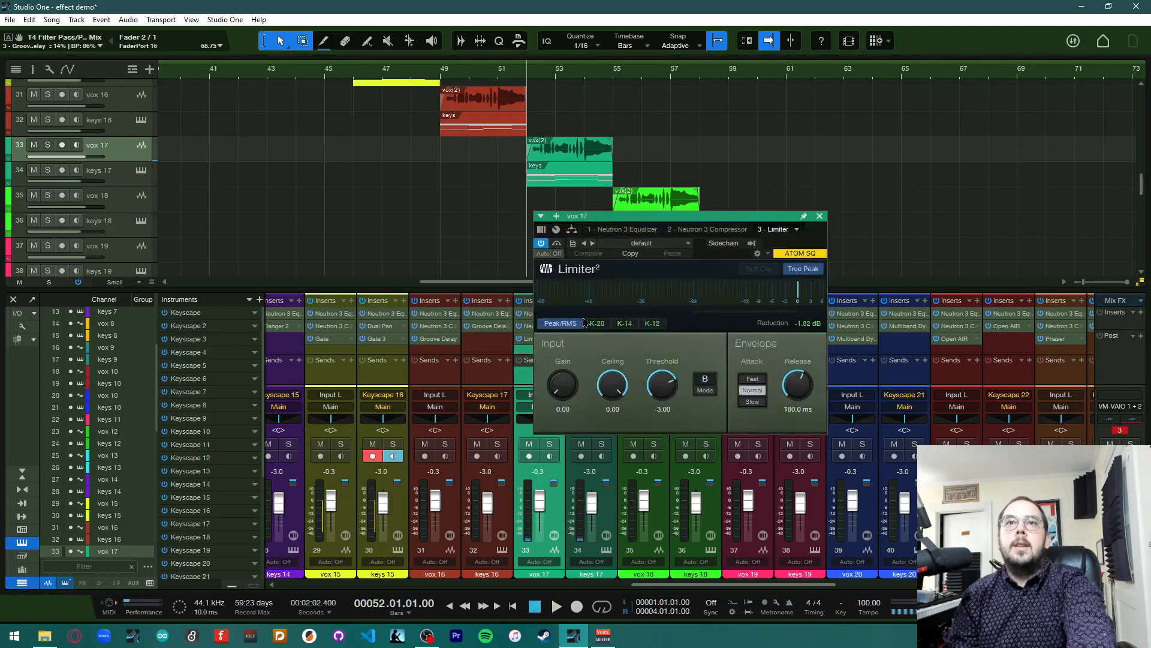
click(638, 247)
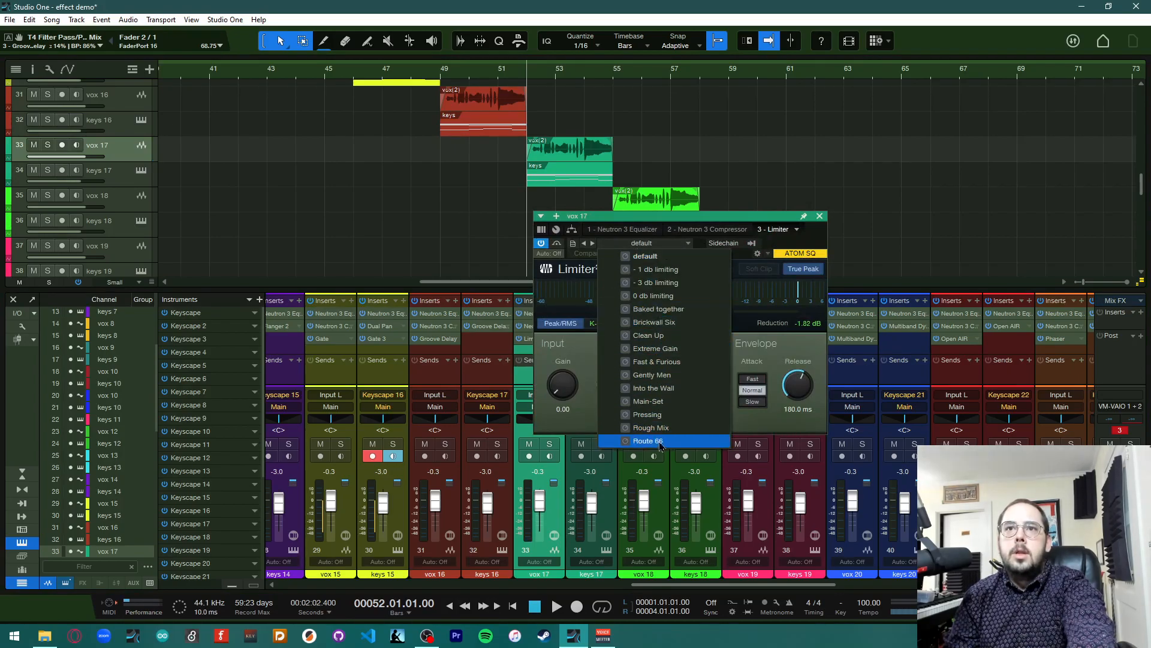
click(676, 348)
click(822, 217)
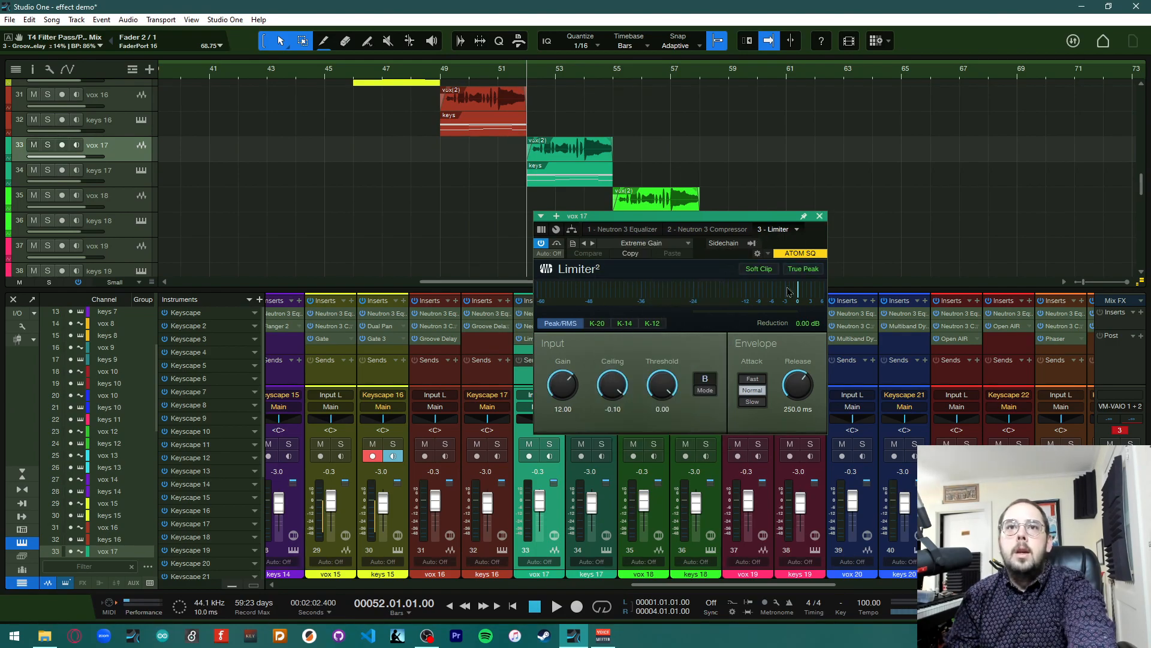
click(820, 216)
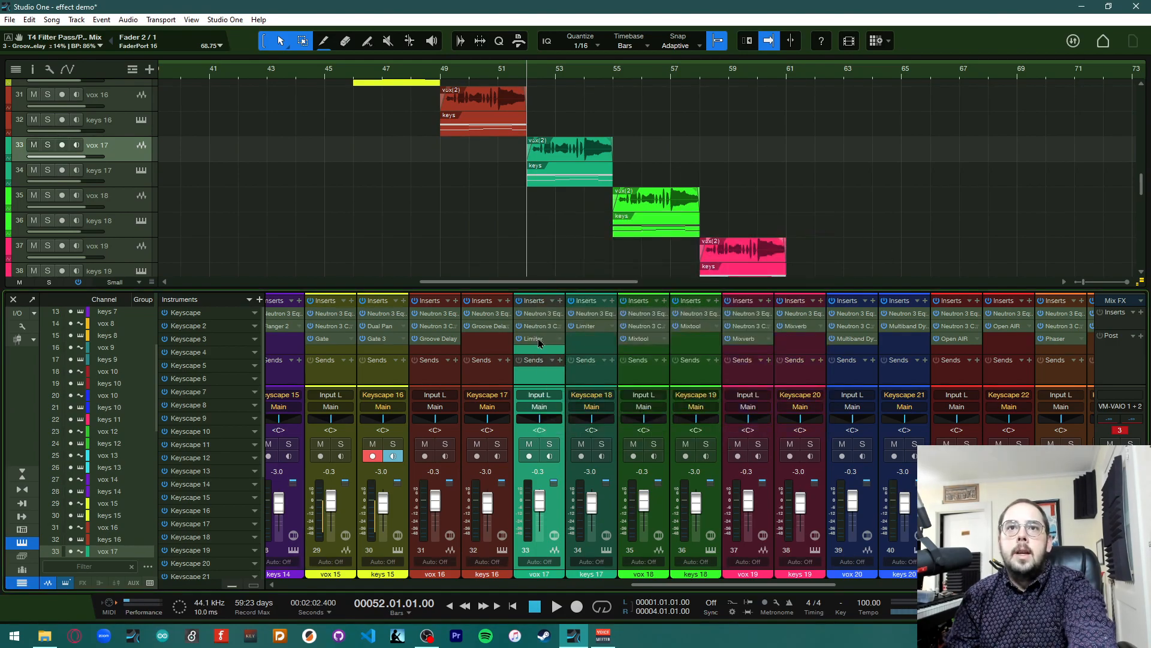
click(585, 325)
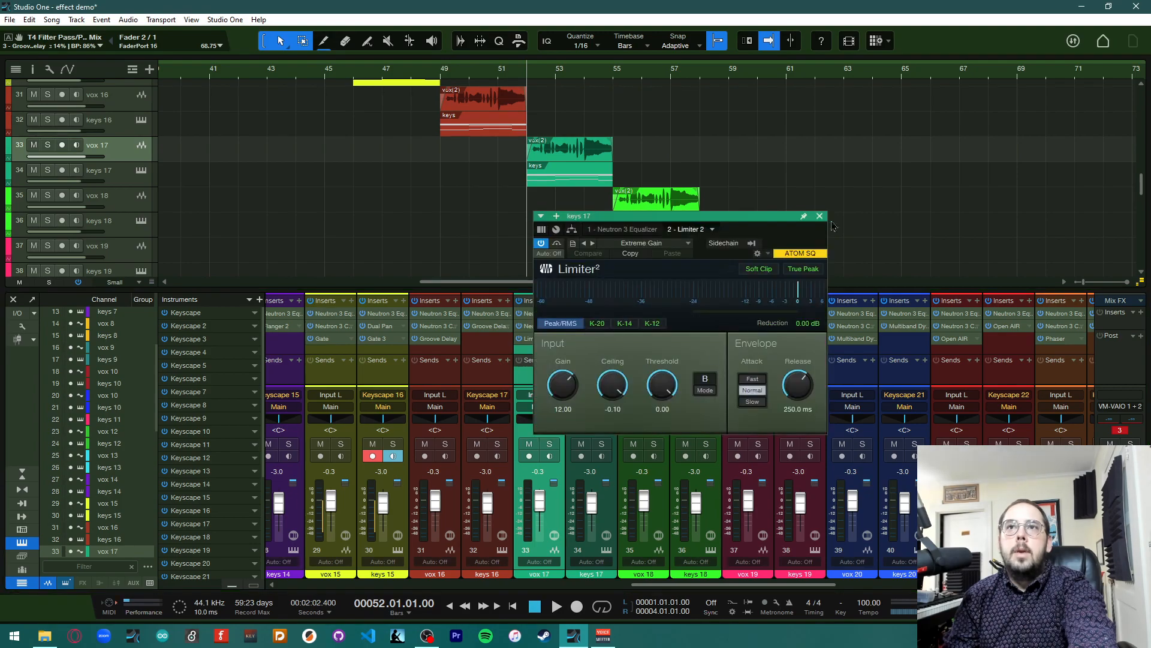
click(820, 216)
Play the section and reset the main output's clip indicator
key(space)
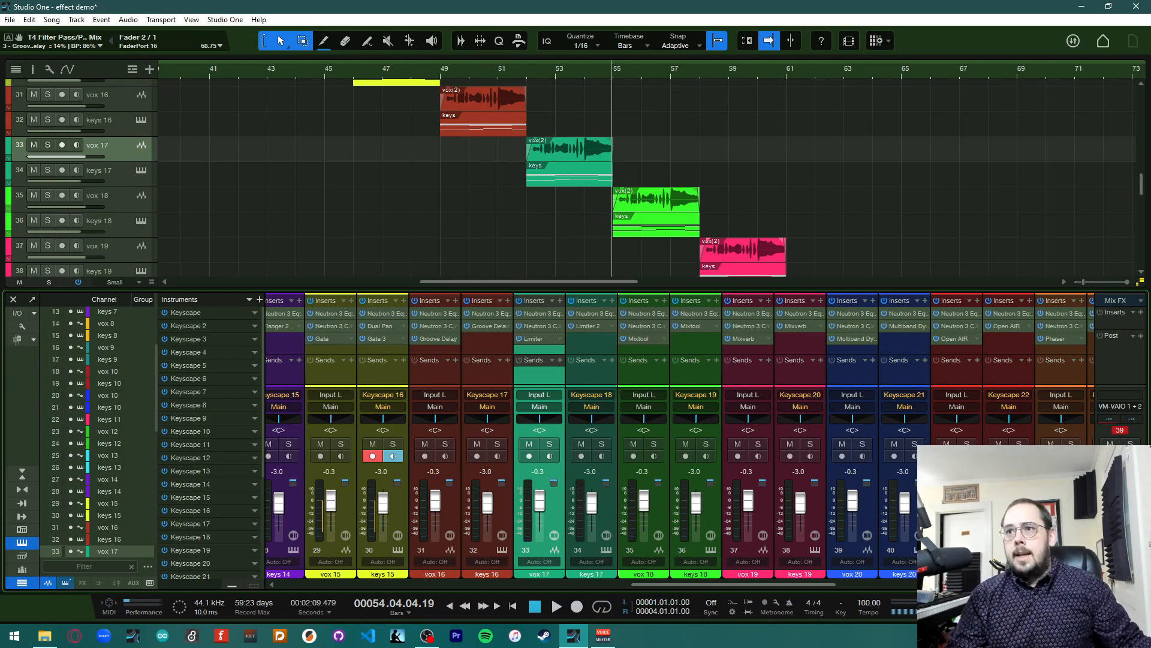
click(1120, 431)
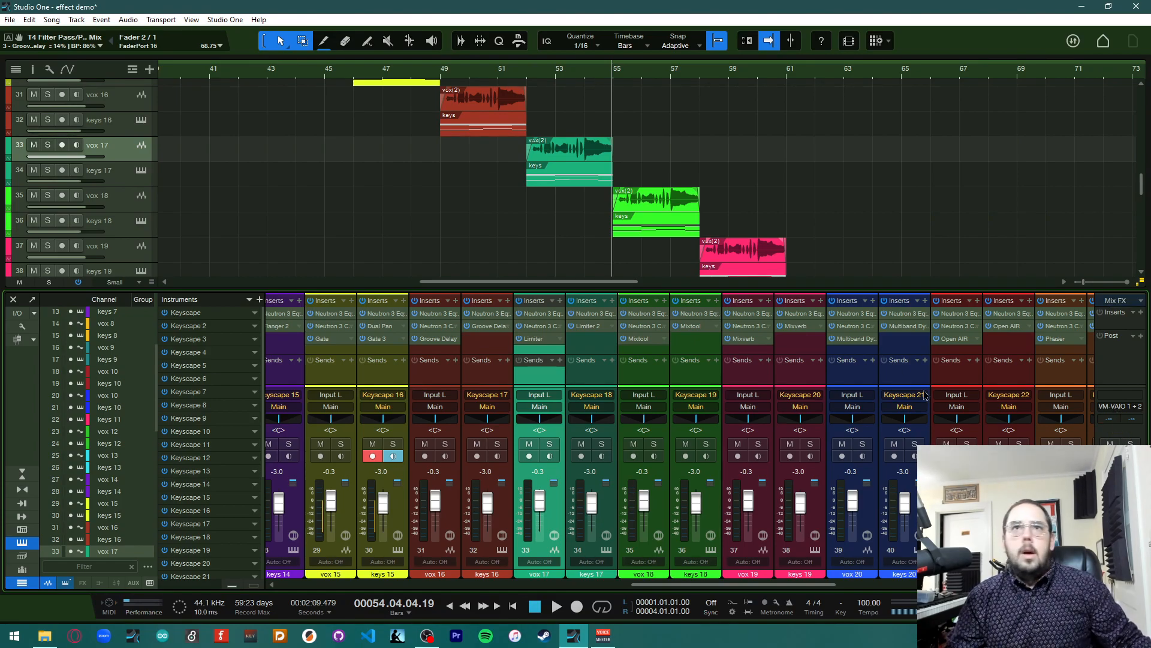
Open vox 18's Mixtool editor, browse its preset list, then close the editor
scroll(474, 264, right, 2)
scroll(474, 264, right, 5)
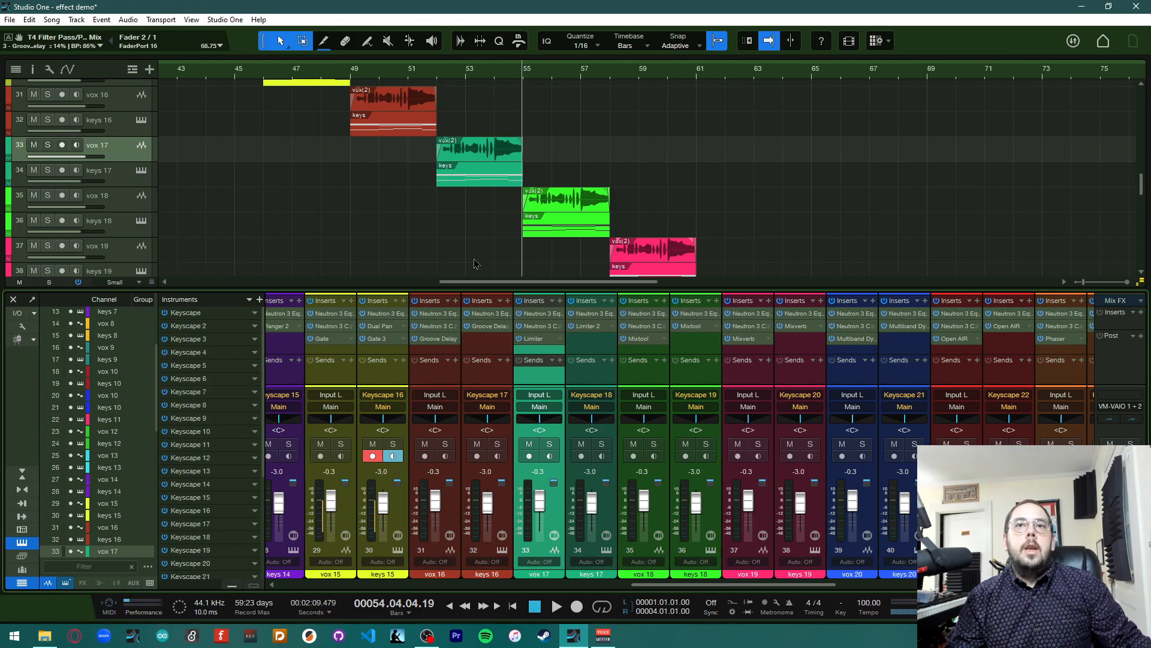
scroll(821, 258, down, 4)
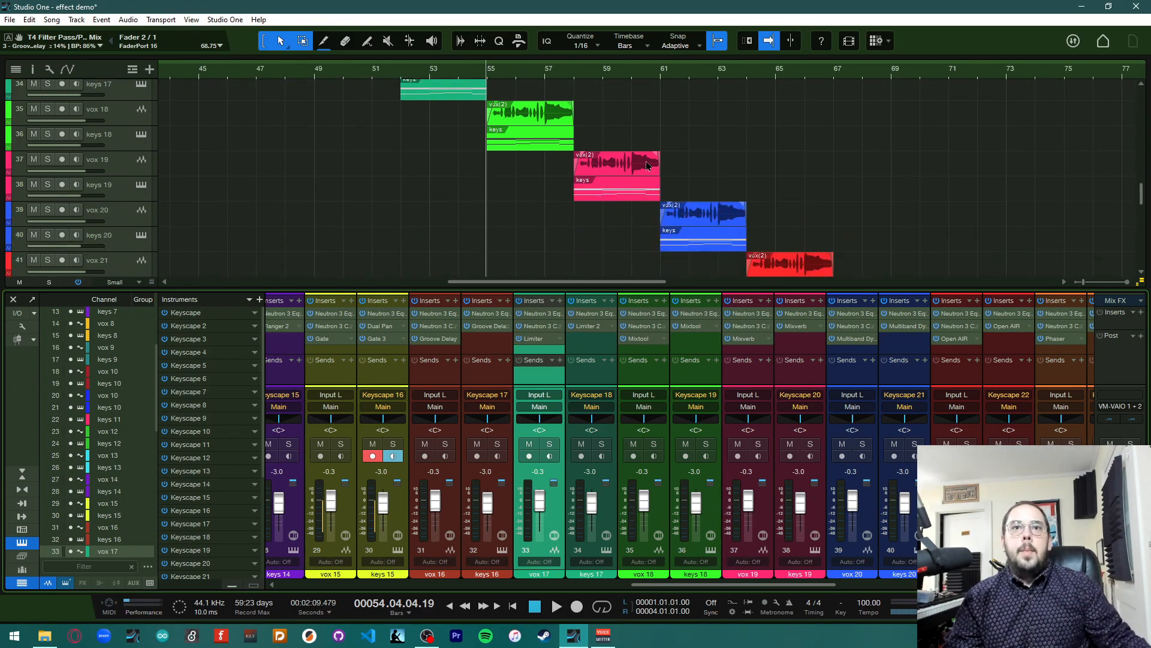
scroll(445, 477, right, 3)
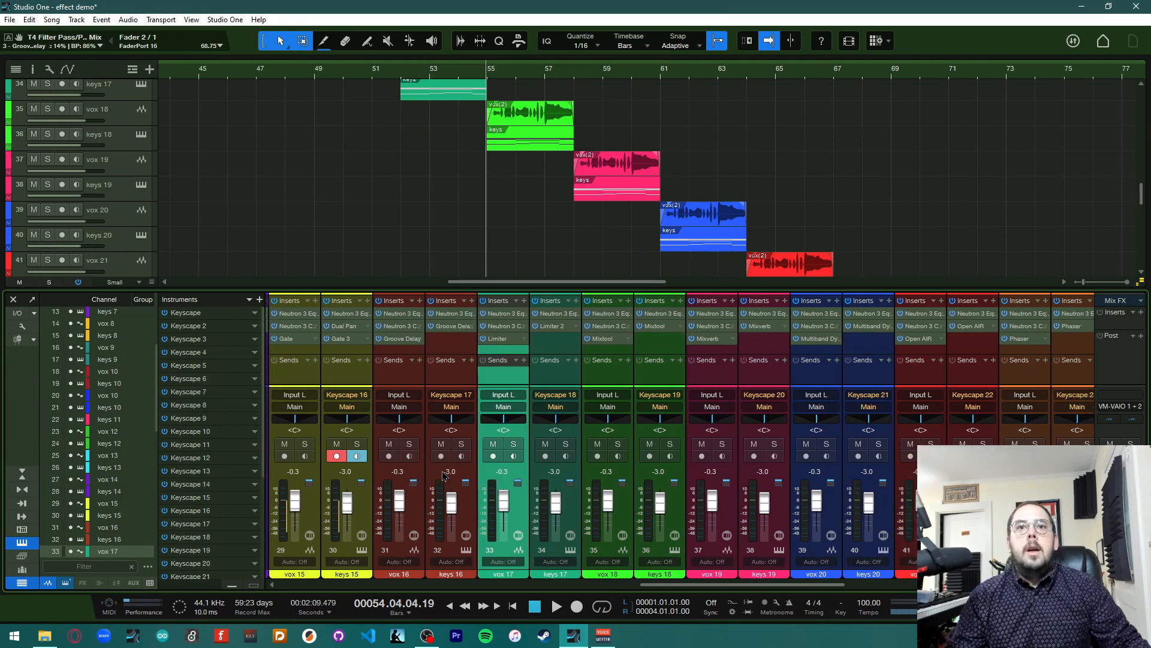
scroll(429, 472, right, 1)
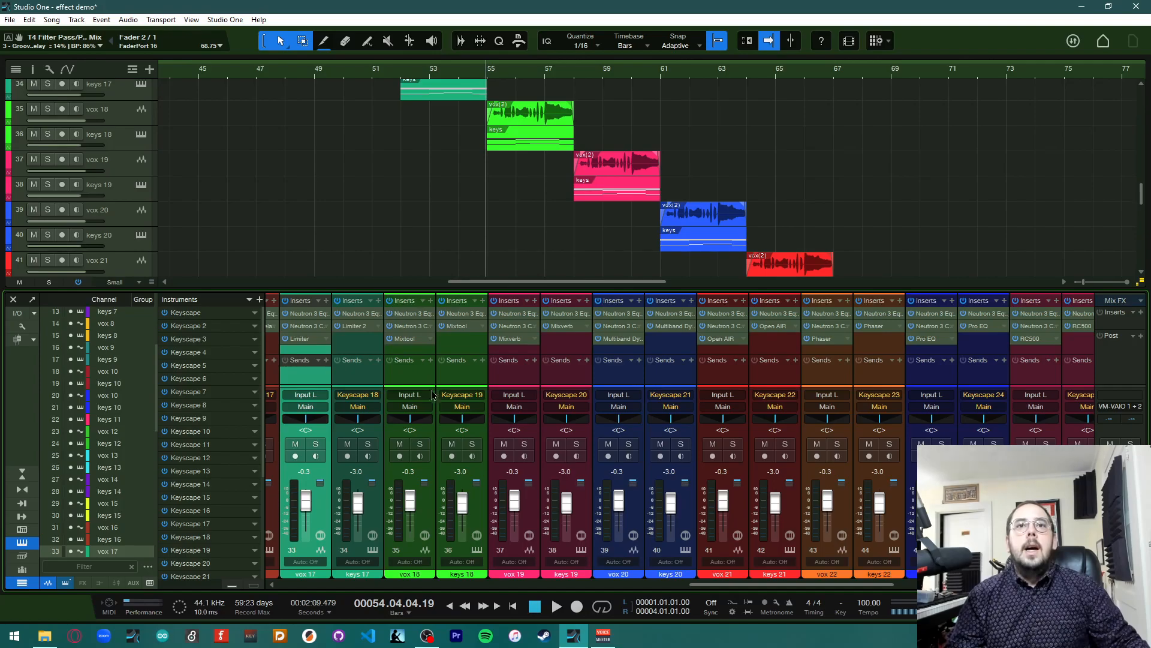
click(413, 340)
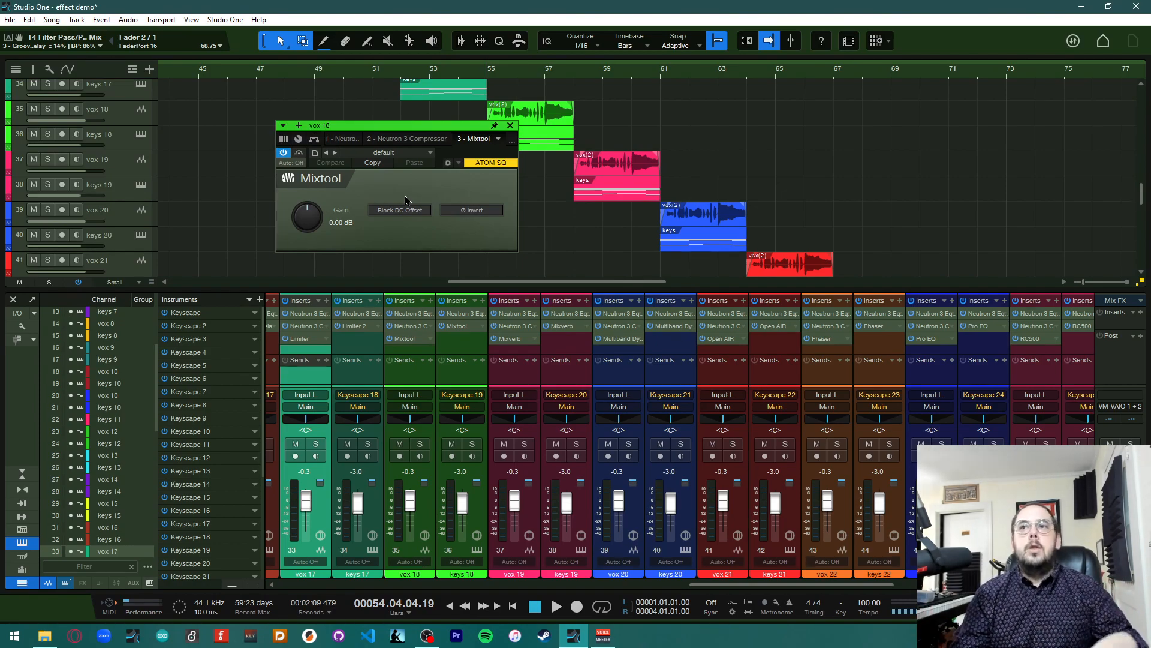
click(410, 153)
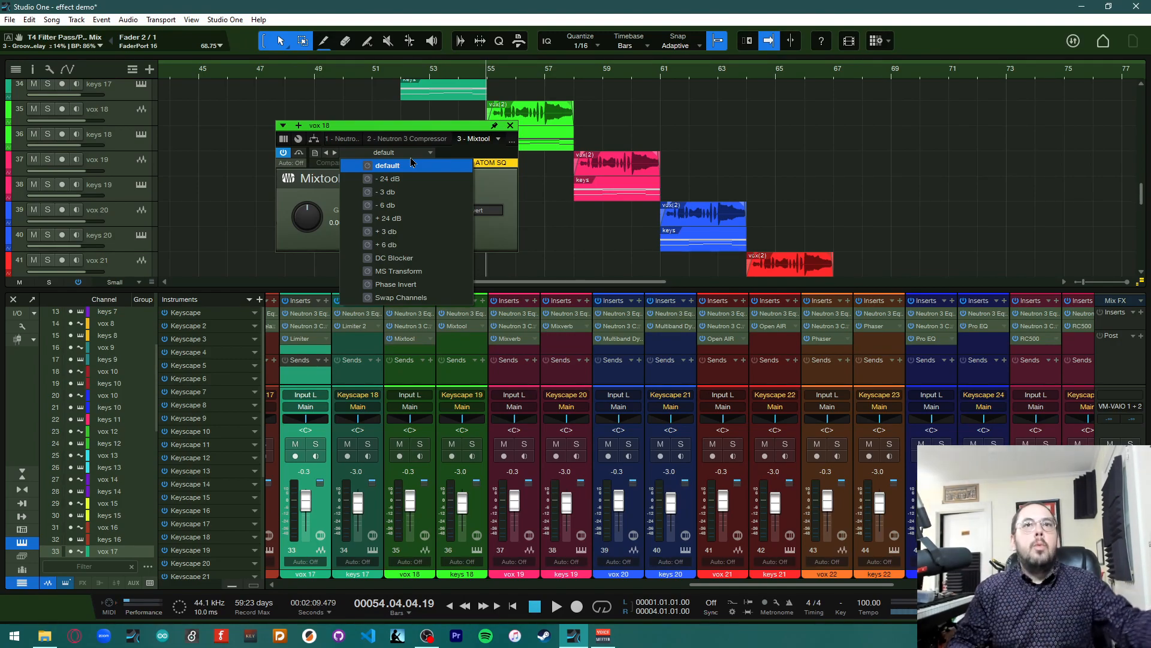
click(500, 154)
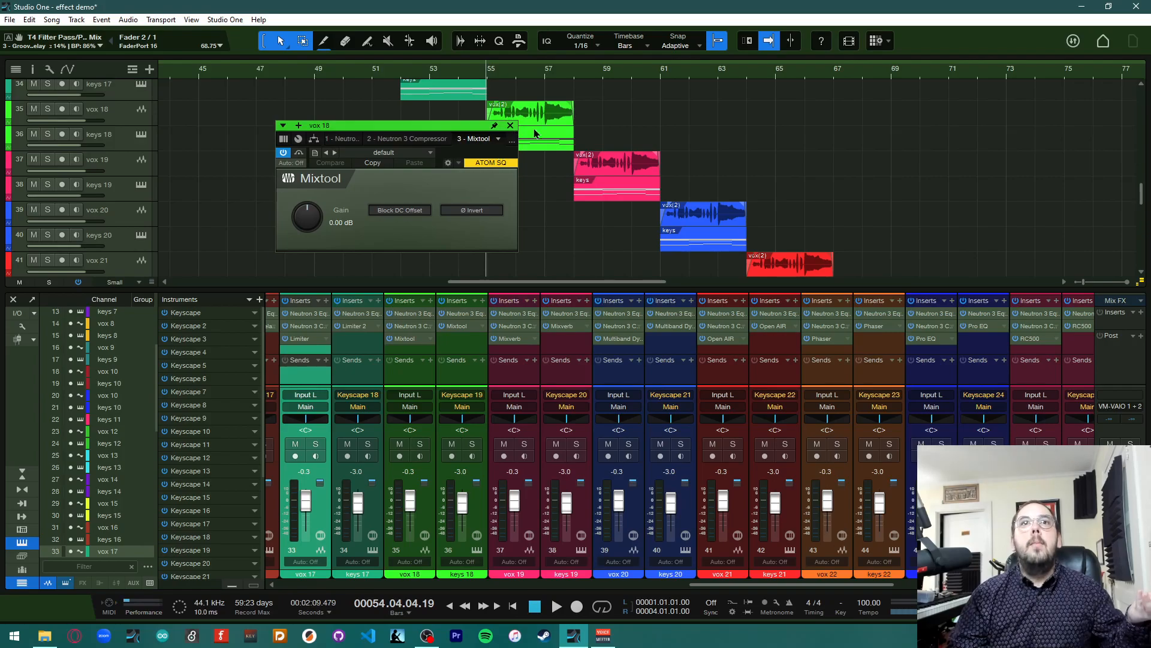
click(430, 154)
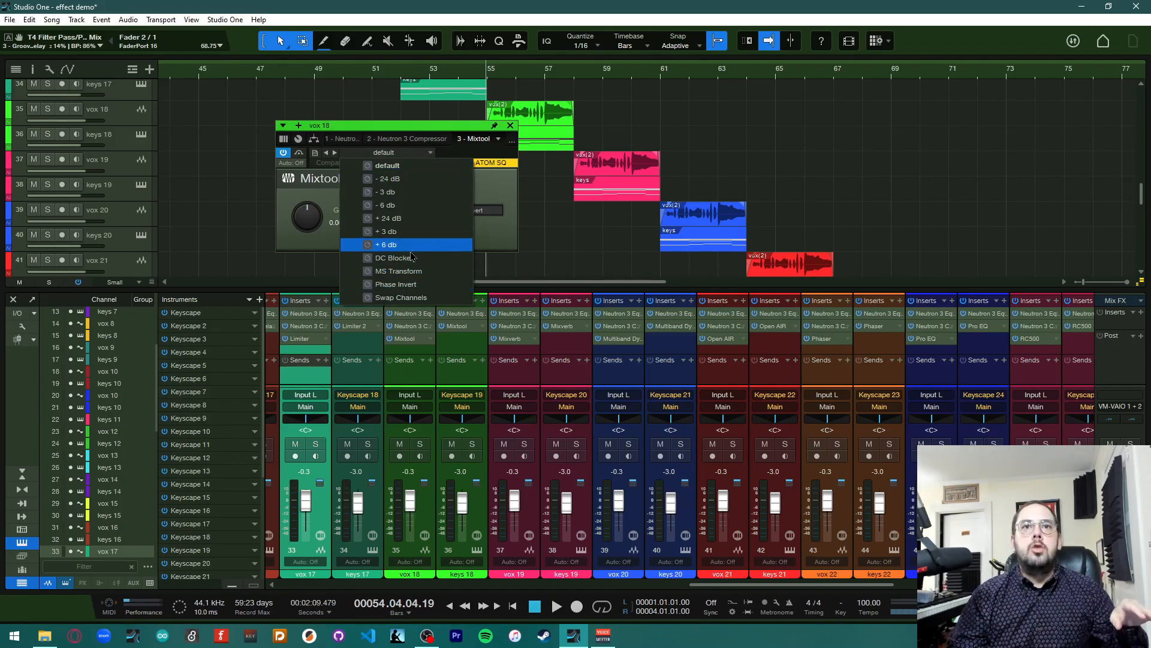
click(492, 163)
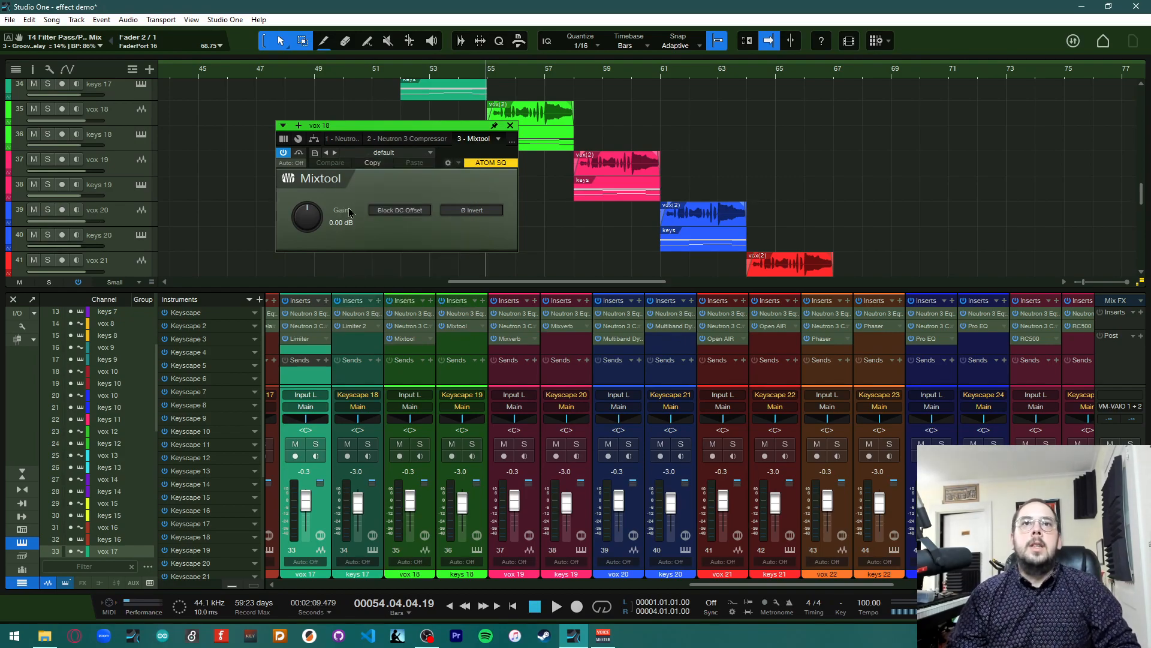
click(511, 126)
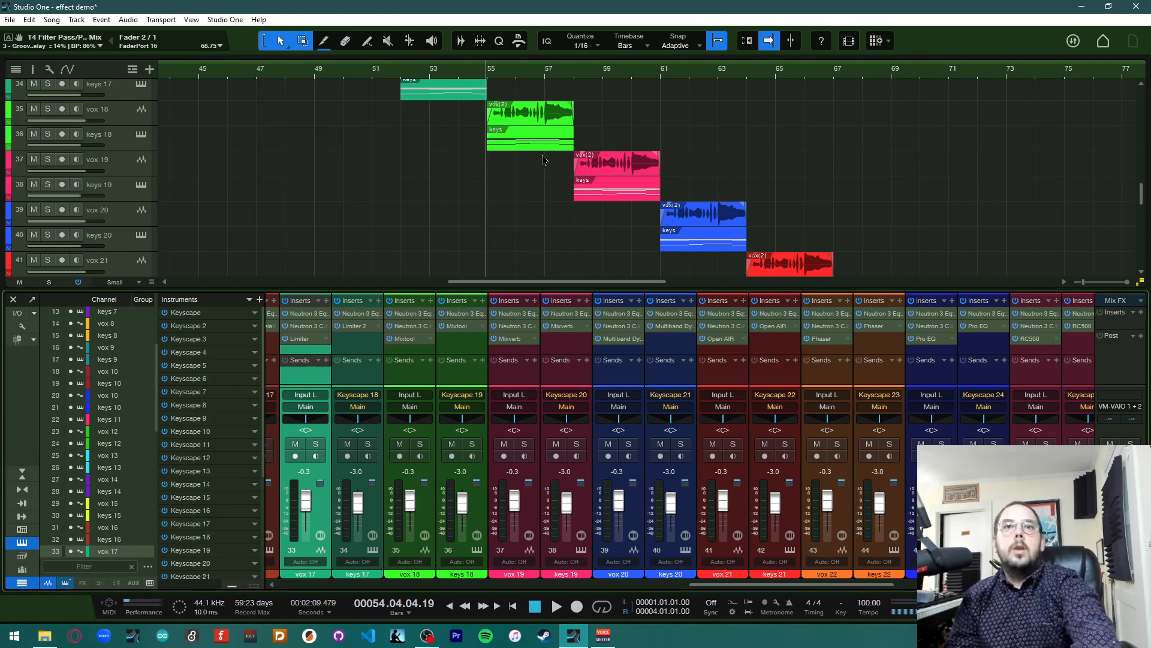
Play and stop the song, then set the playhead to bar 55
key(space)
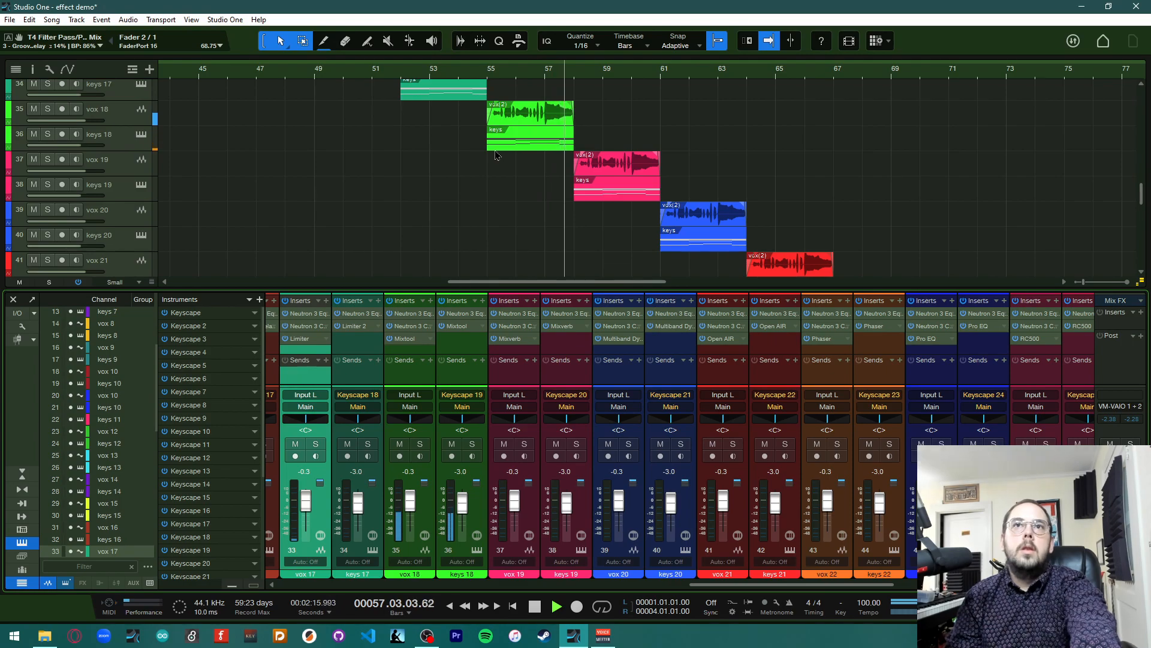
key(space)
click(512, 133)
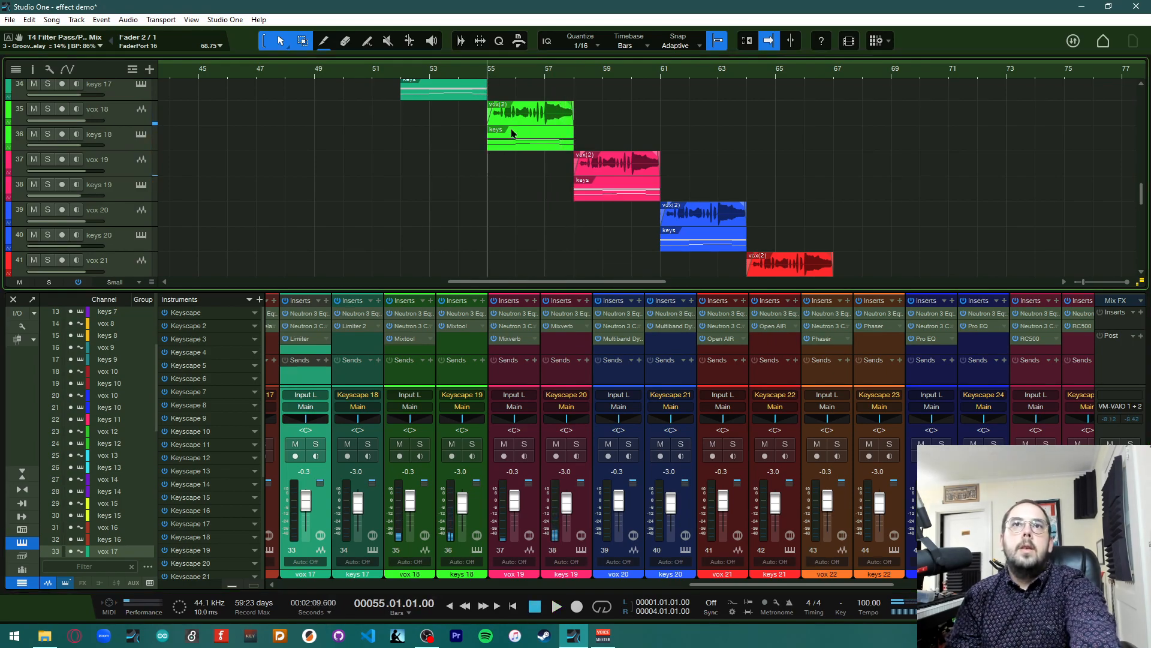
Load the -24 dB preset into vox 18's Mixtool
click(417, 338)
click(423, 154)
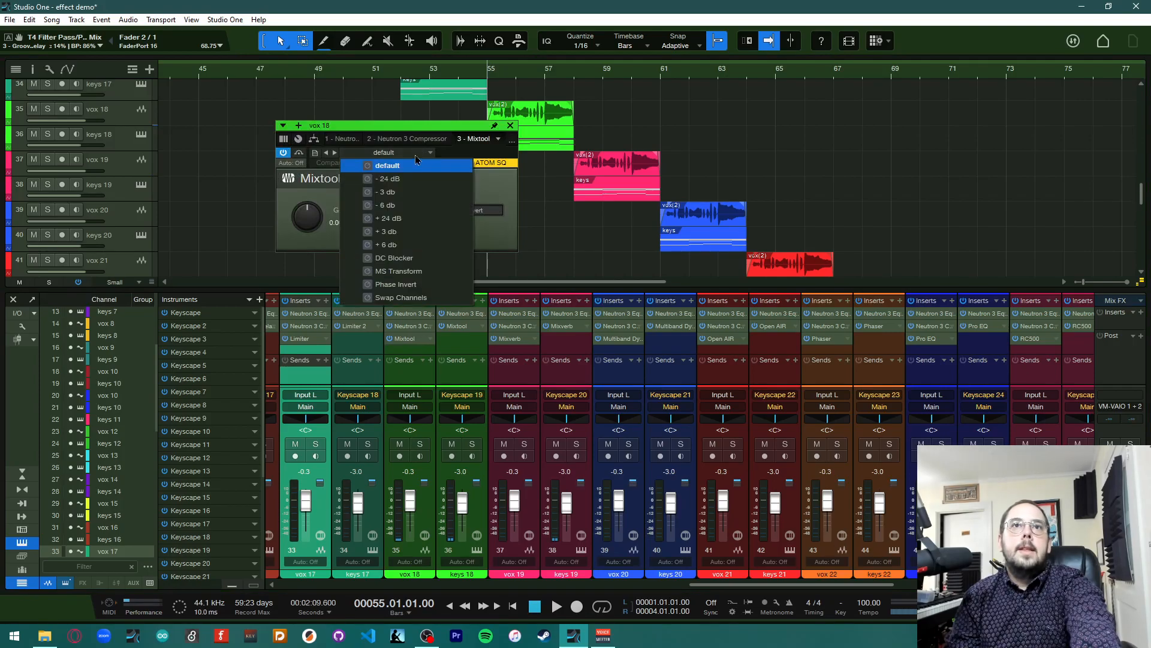
click(417, 179)
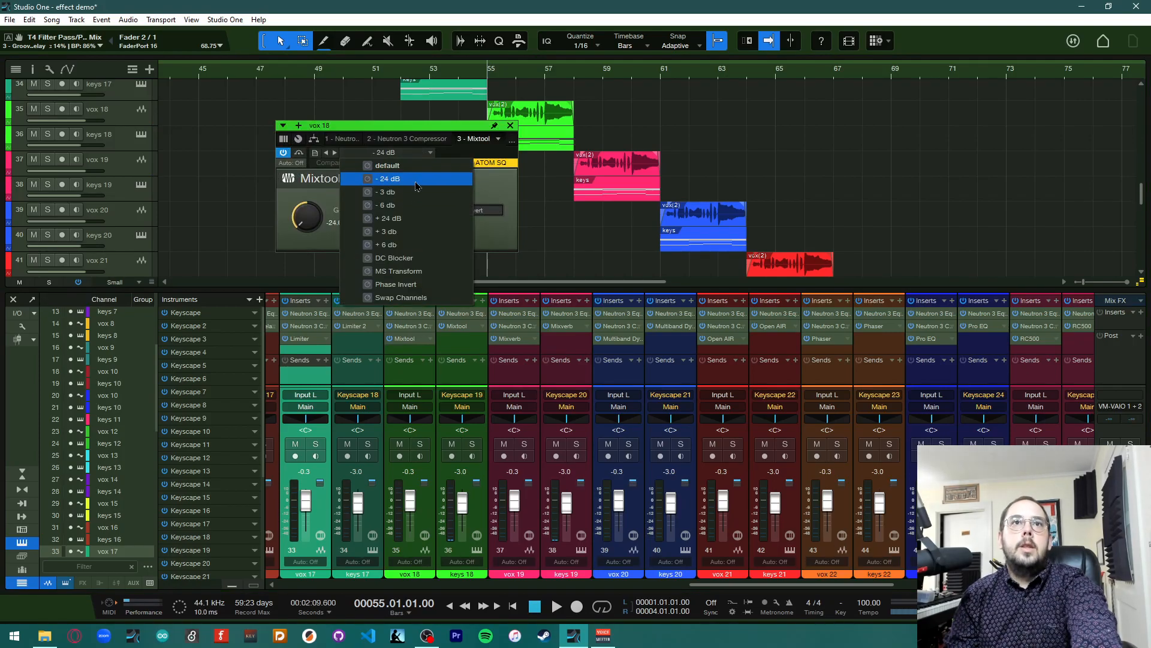
click(503, 195)
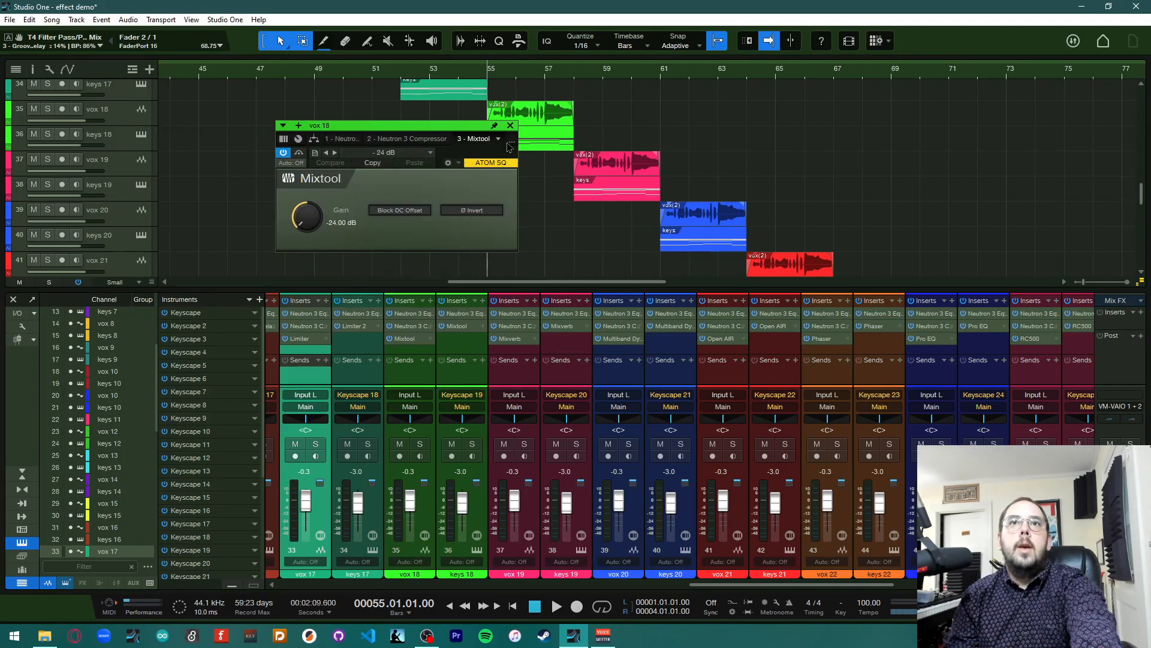
Switch to keys 18's Mixtool, enable Invert Right, and raise the gain to about 4.56 dB
click(546, 147)
click(408, 154)
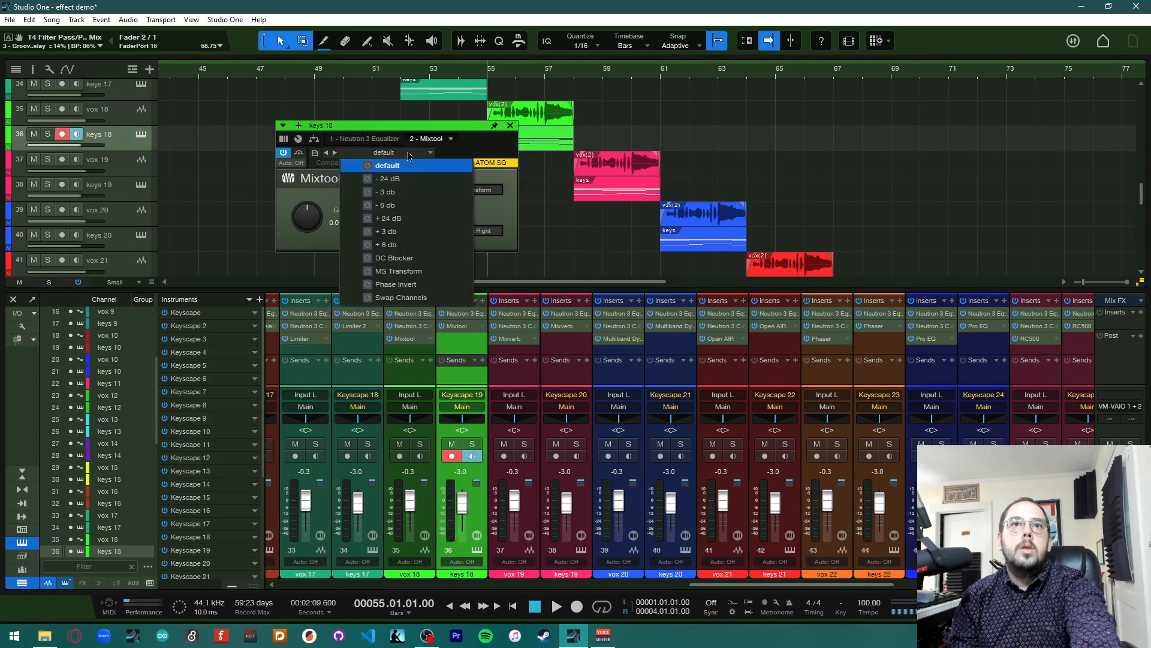
click(468, 154)
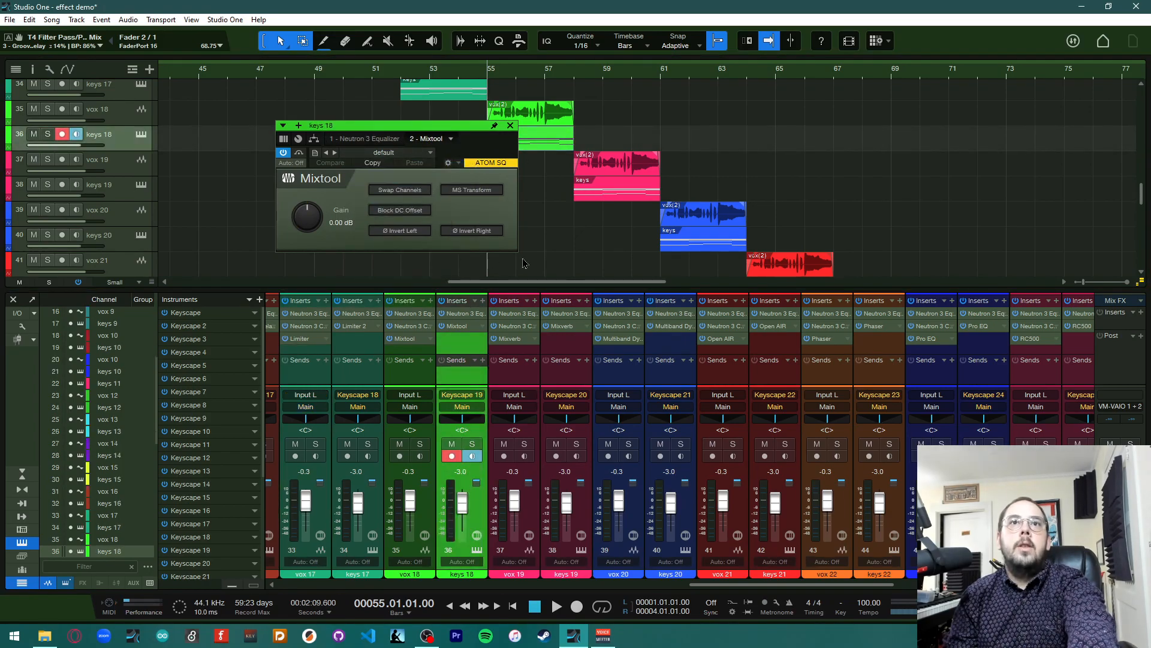
click(459, 235)
mouse_move(305, 224)
mouse_down()
mouse_move(309, 209)
mouse_move(313, 220)
mouse_up()
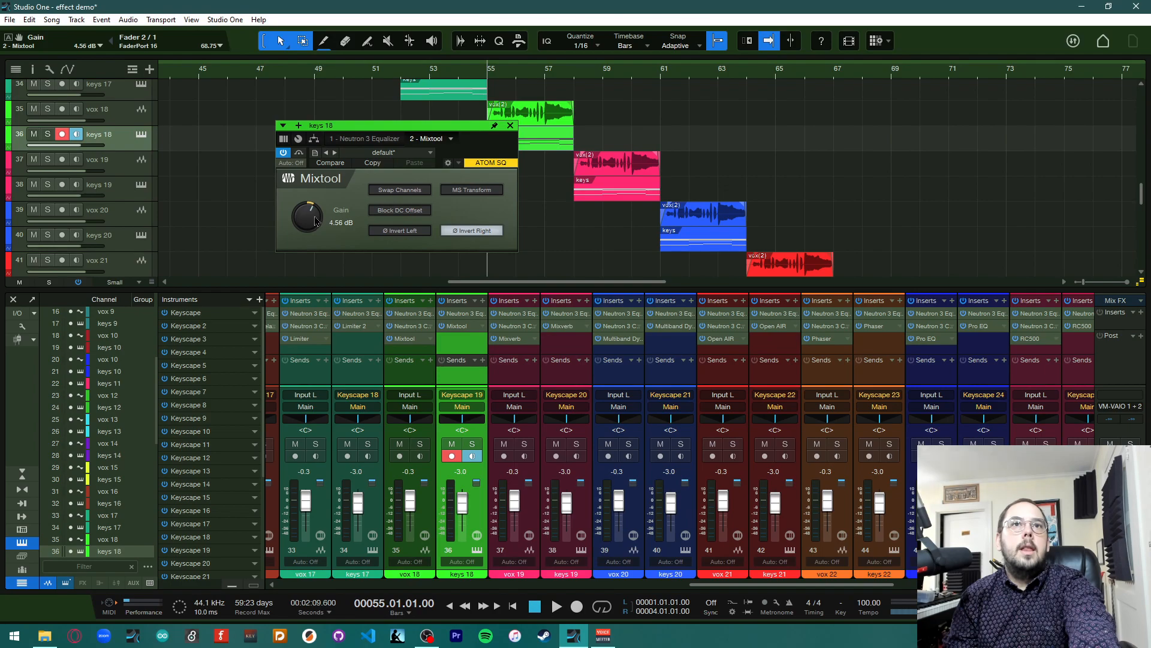
Enable Block DC Offset on keys 18's Mixtool, close the editor, and play back the change
click(424, 154)
click(423, 154)
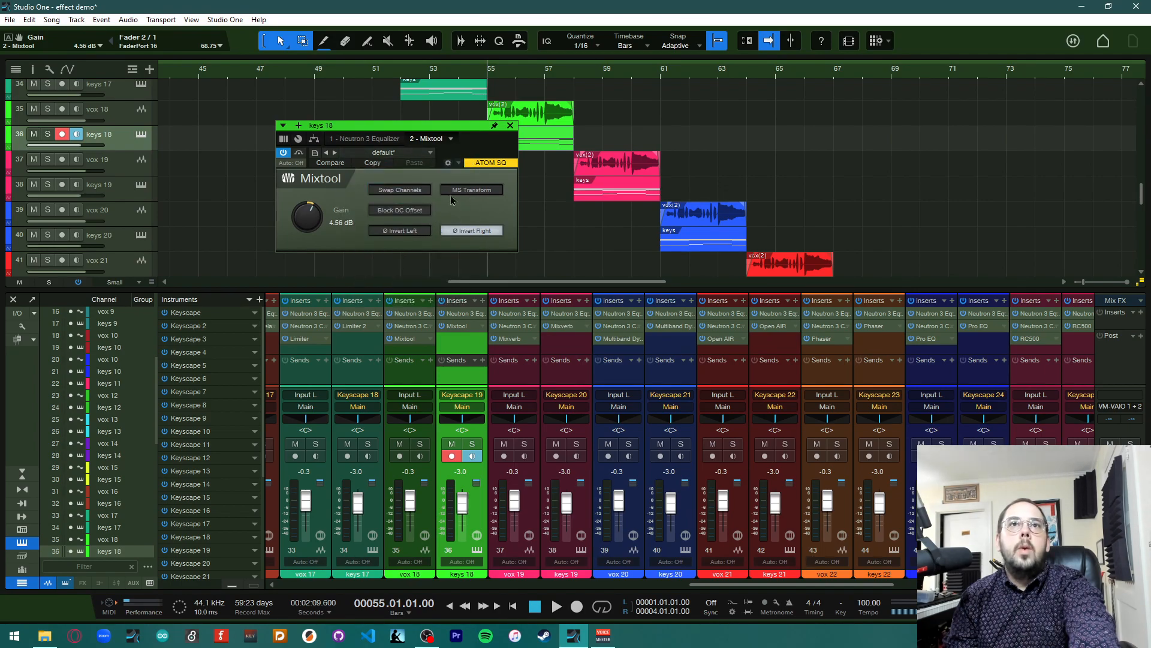
click(416, 211)
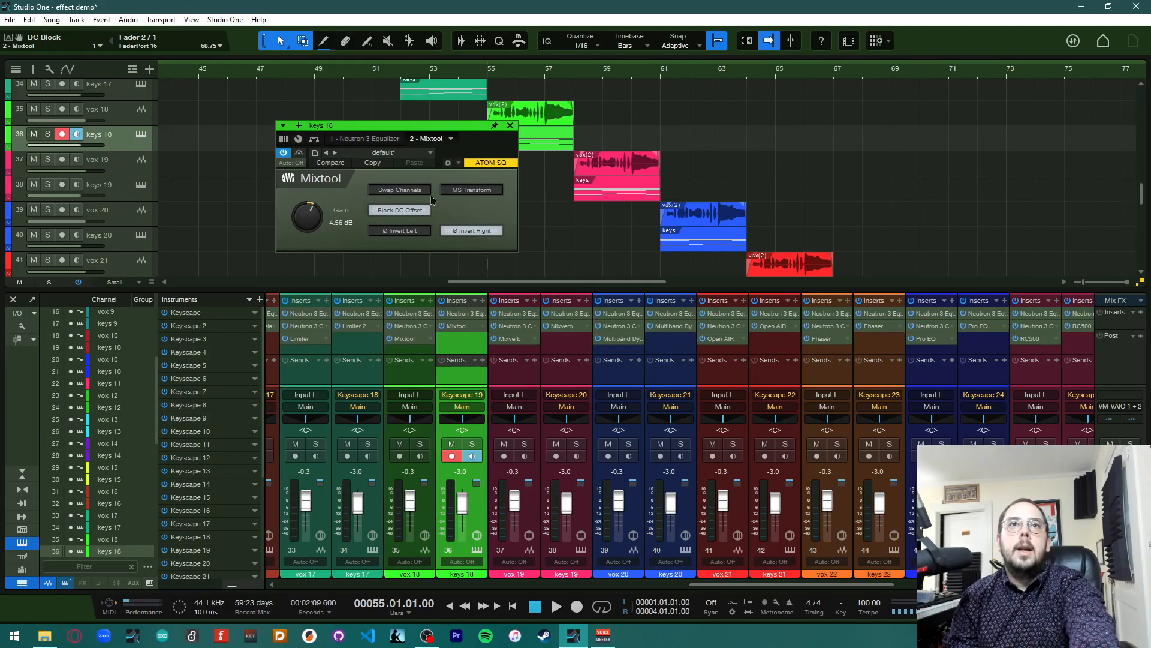
click(510, 125)
key(space)
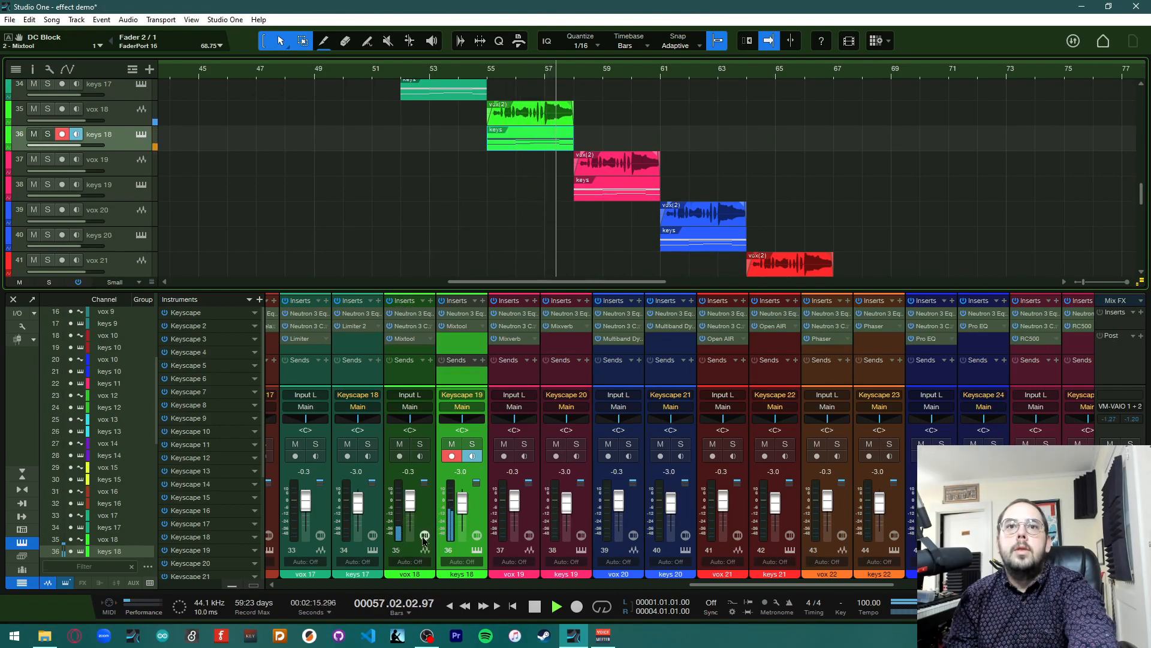
key(space)
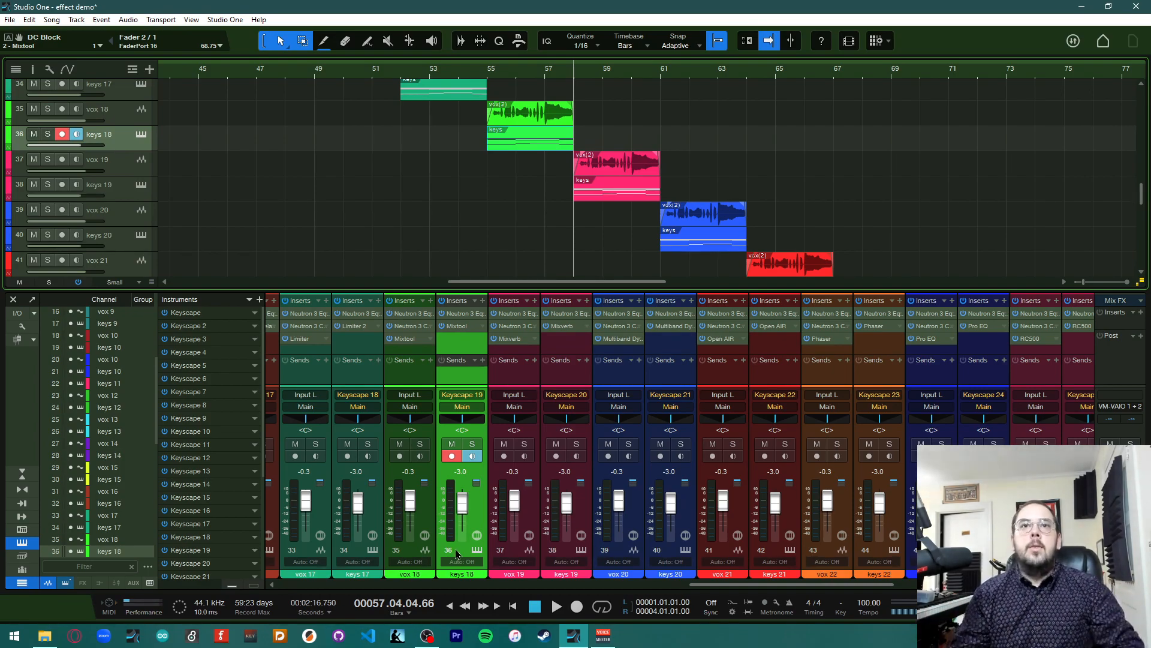
Open vox 19's Mixverb editor and move its window over the arrangement
scroll(525, 269, right, 5)
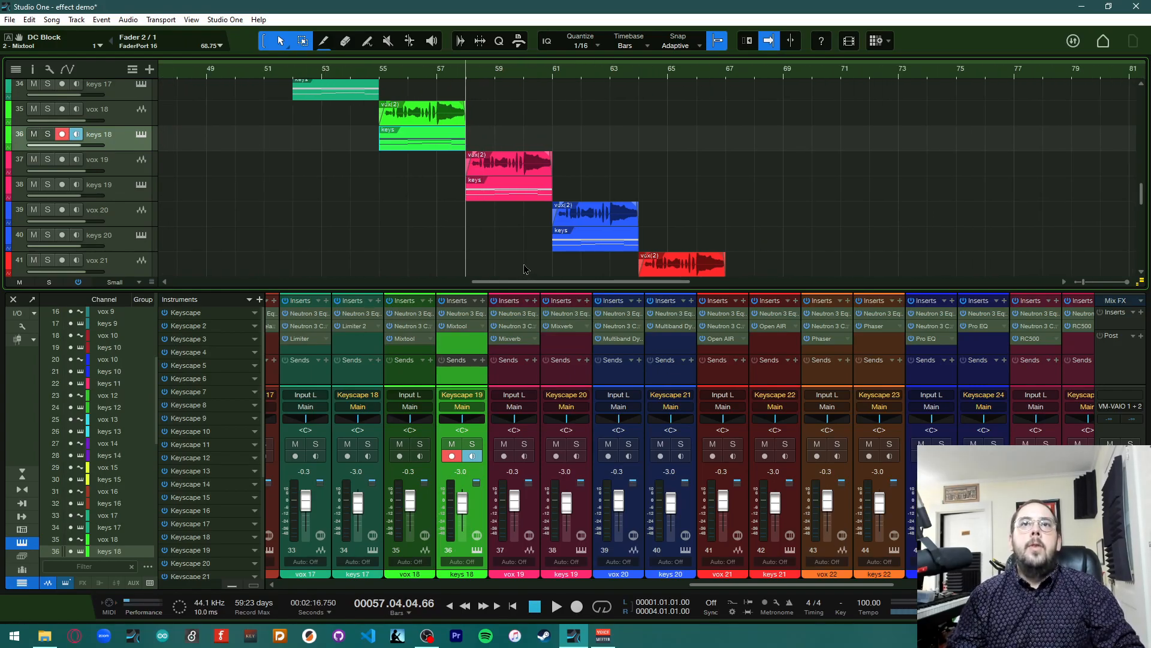
scroll(524, 269, right, 1)
scroll(525, 269, down, 2)
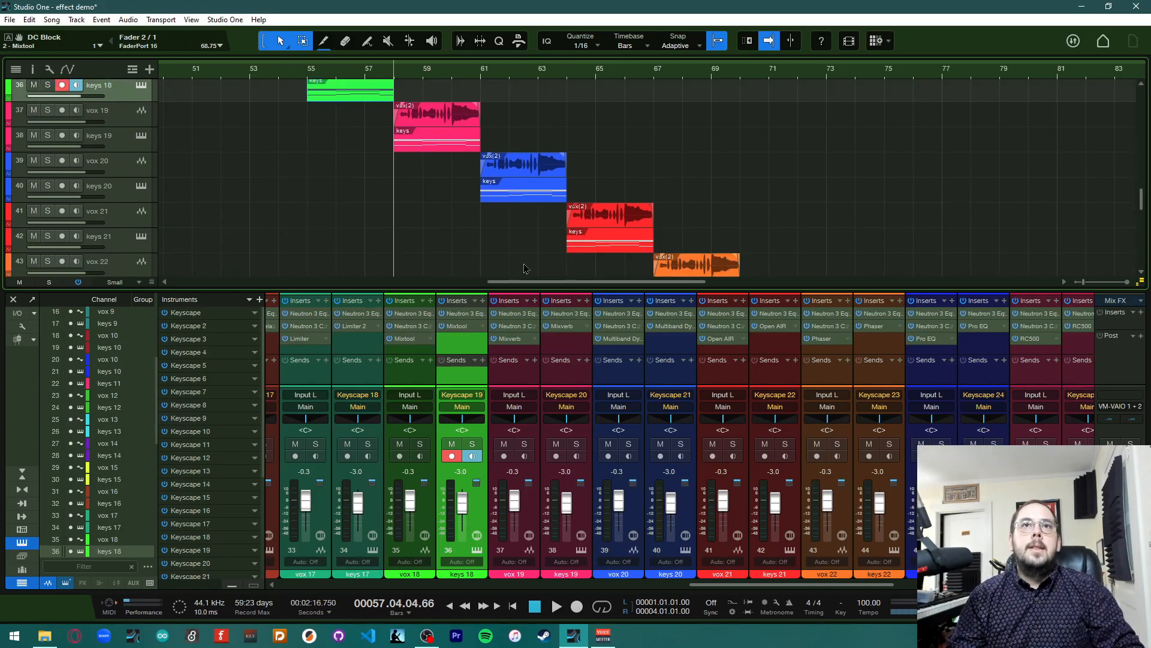
click(519, 339)
drag(449, 129, 855, 80)
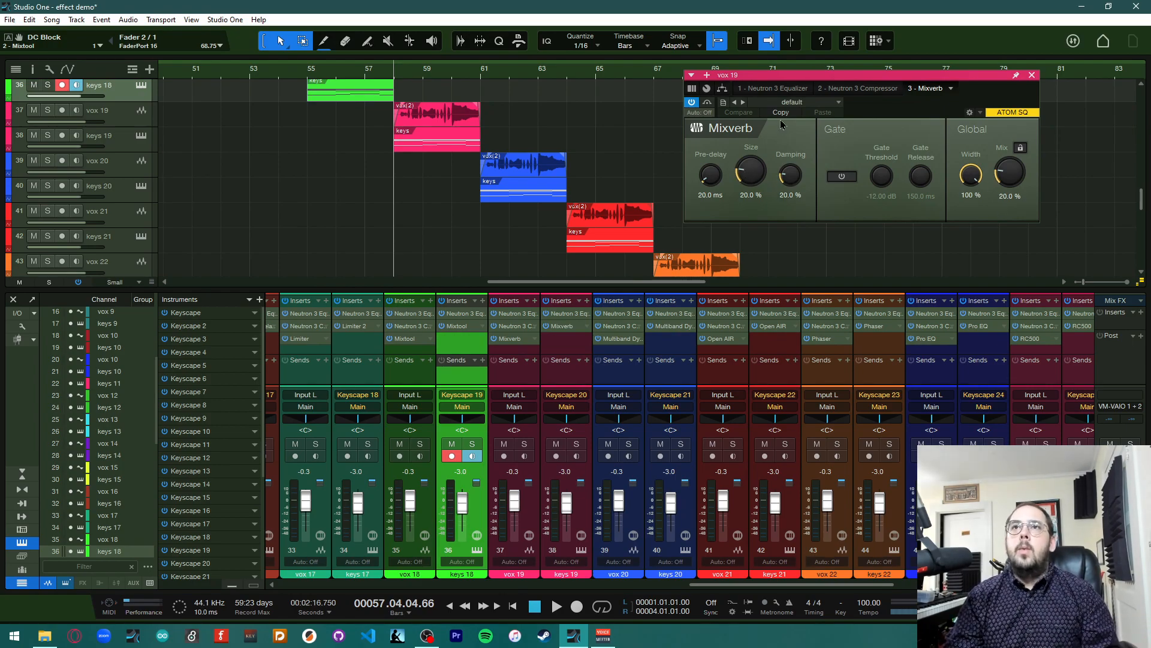
Browse vox 19's Mixverb preset list without choosing one, and play back the section
click(793, 103)
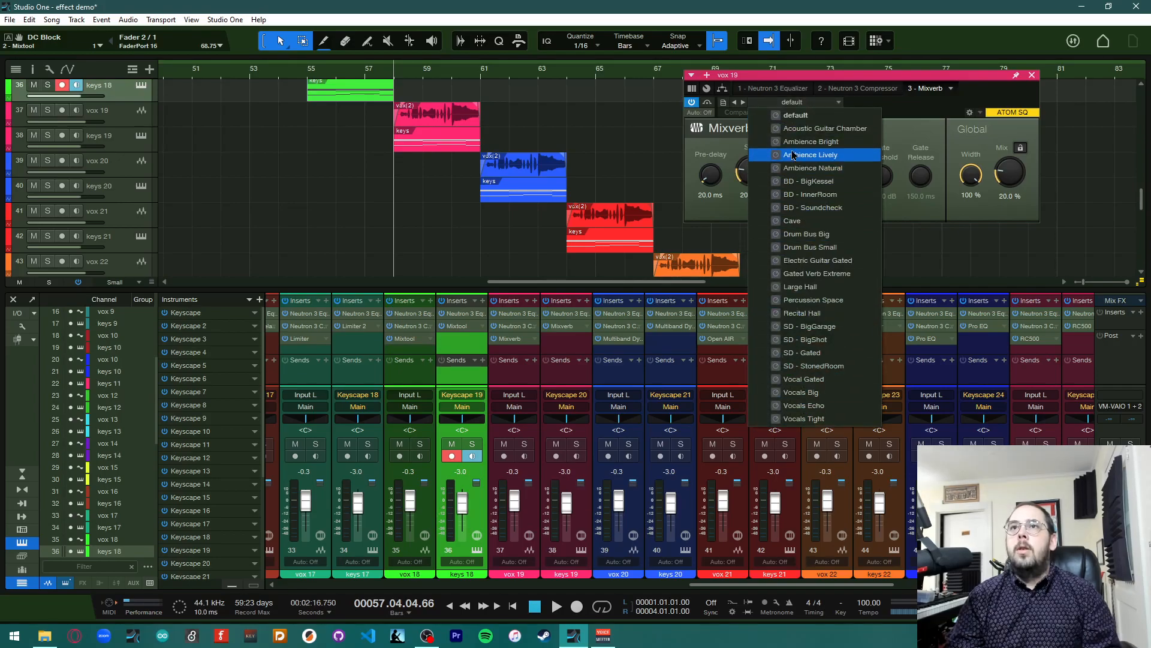
click(894, 105)
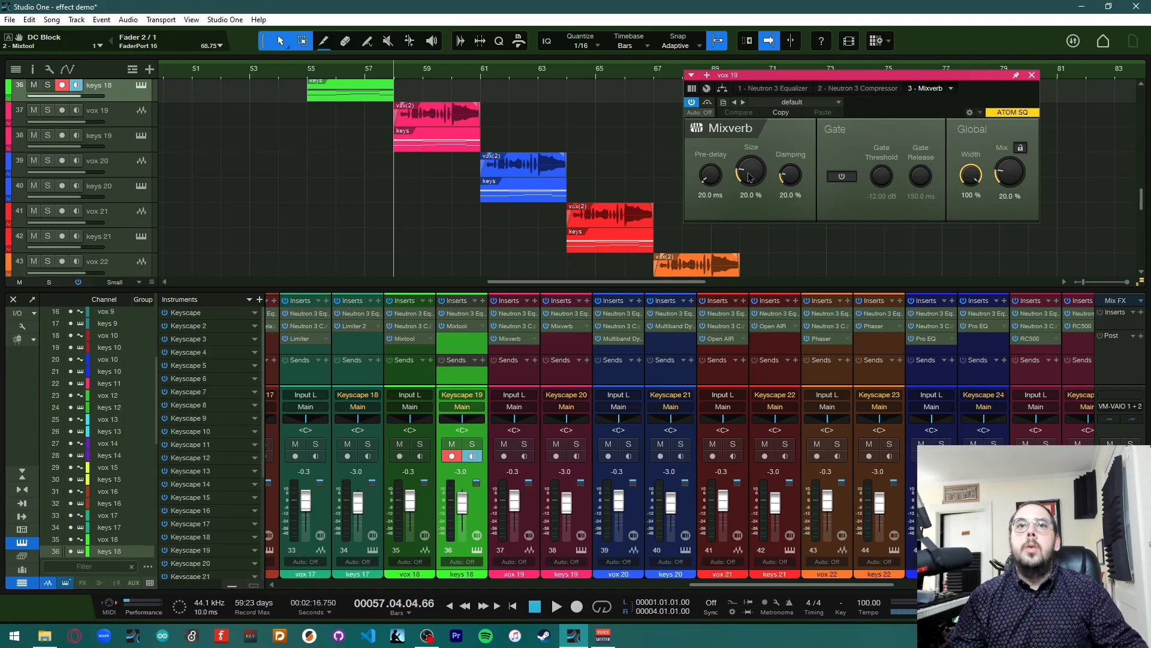
key(space)
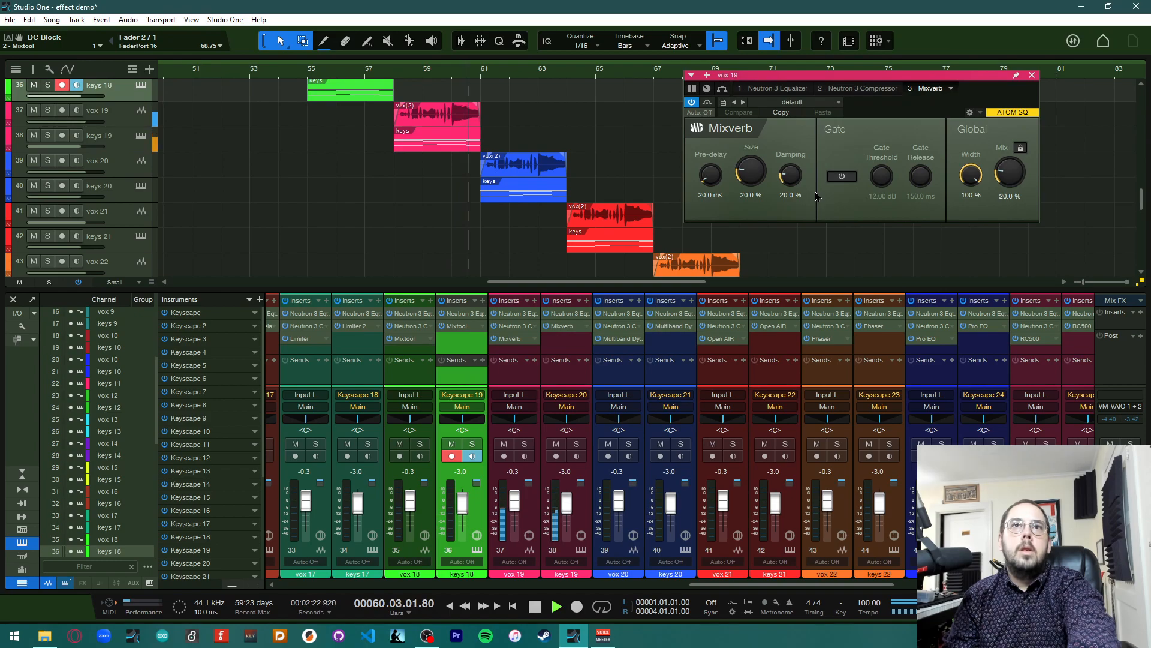
key(space)
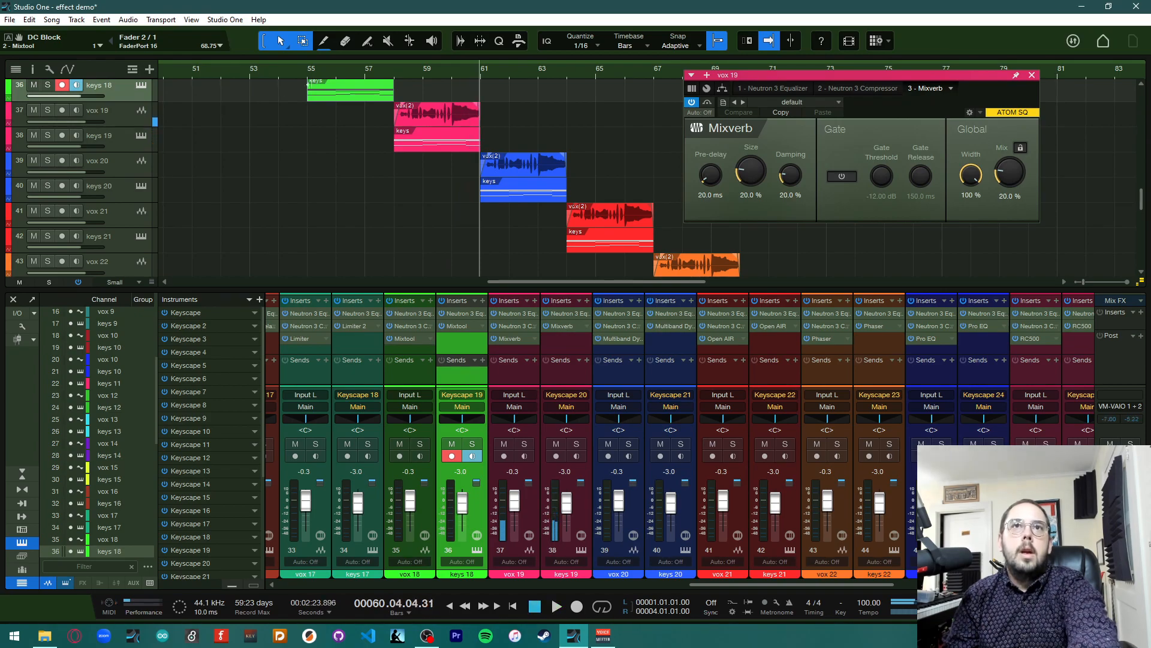
Set vox 19's Mixverb to 67.5 ms pre-delay, 67% size, 10% damping and 39.5% mix, then close the editor
click(396, 76)
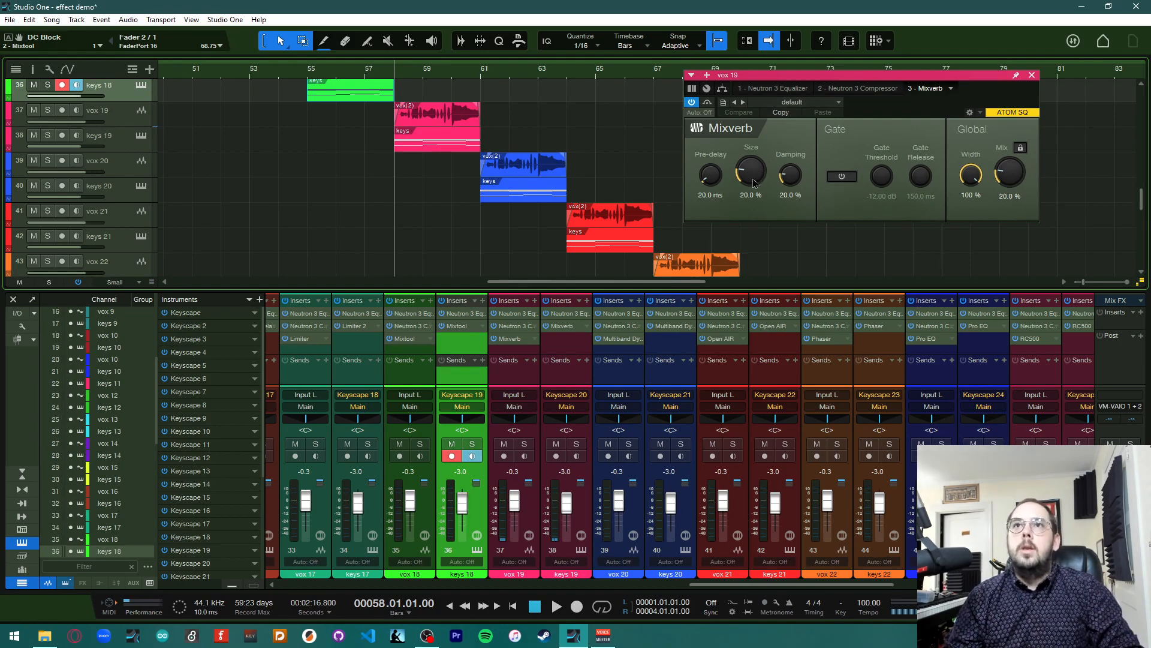
drag(748, 176, 759, 140)
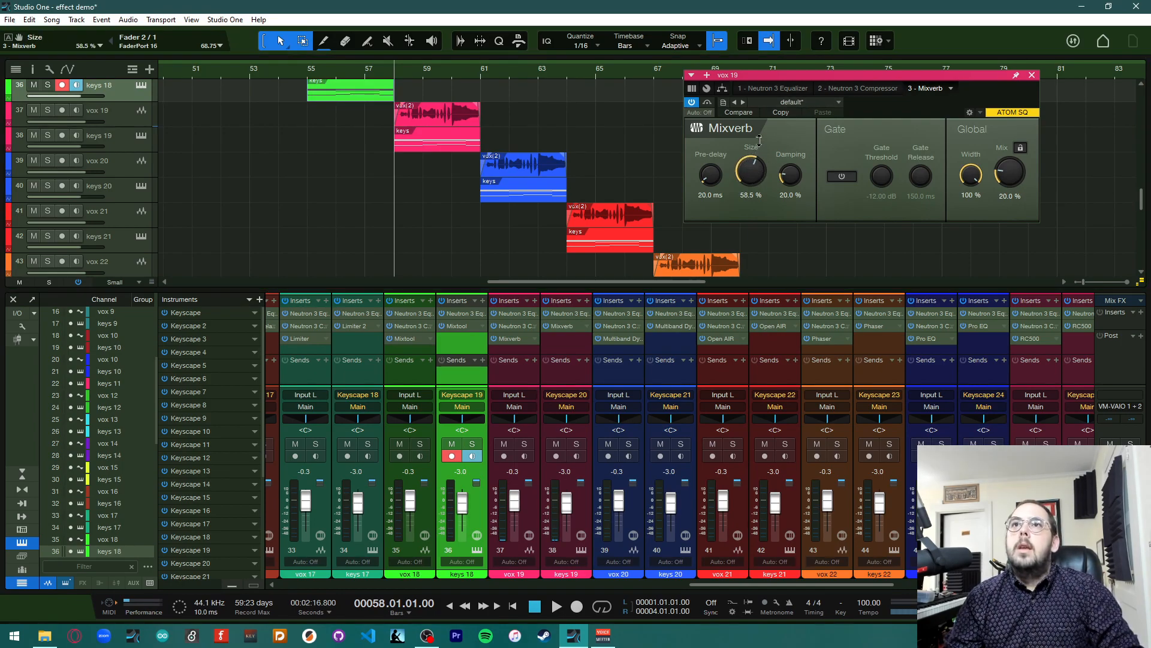
drag(791, 176, 792, 187)
drag(1005, 182, 1006, 164)
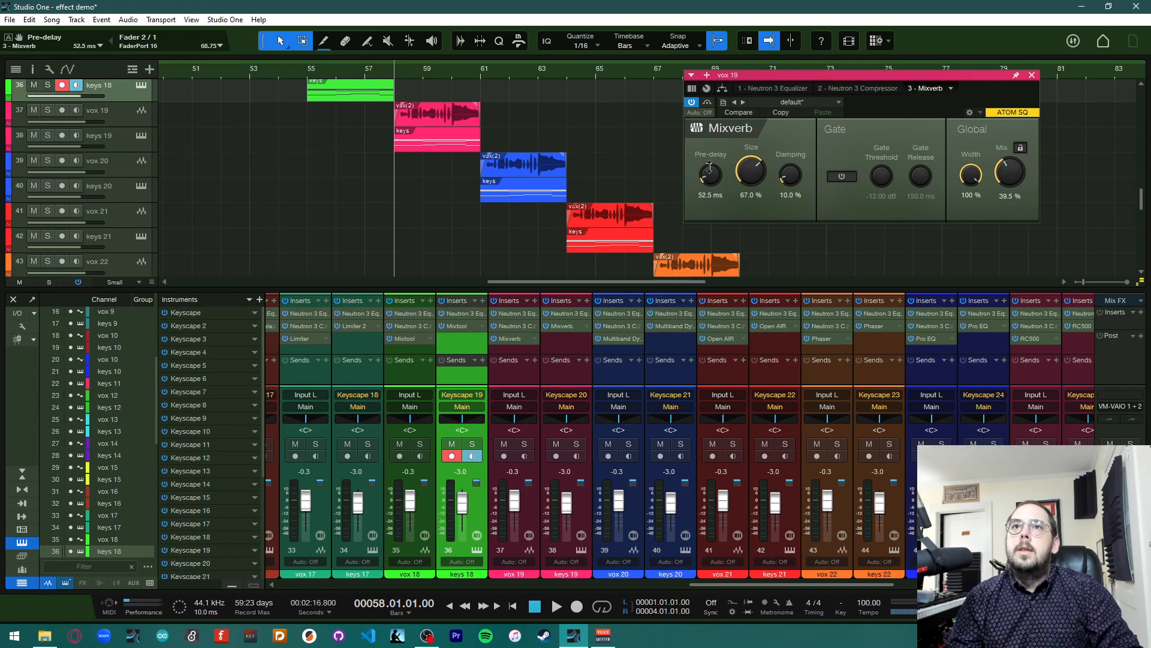
click(1032, 75)
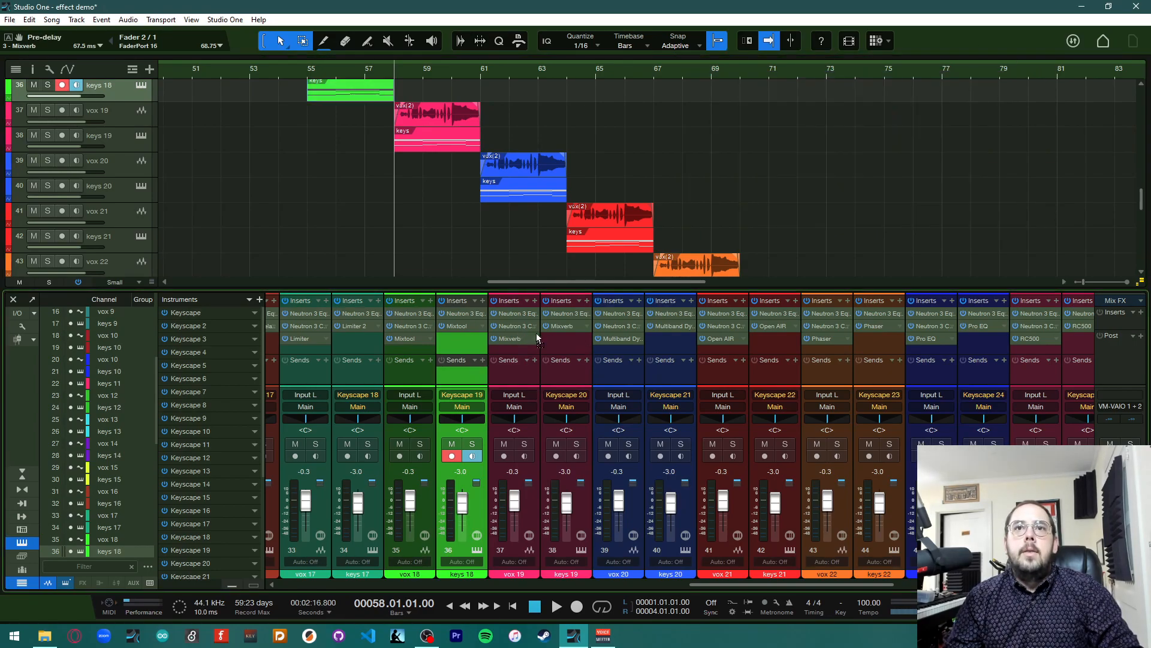
Open keys 19's Mixverb 2 to check its settings, close it, and play back the section
click(562, 327)
click(1029, 76)
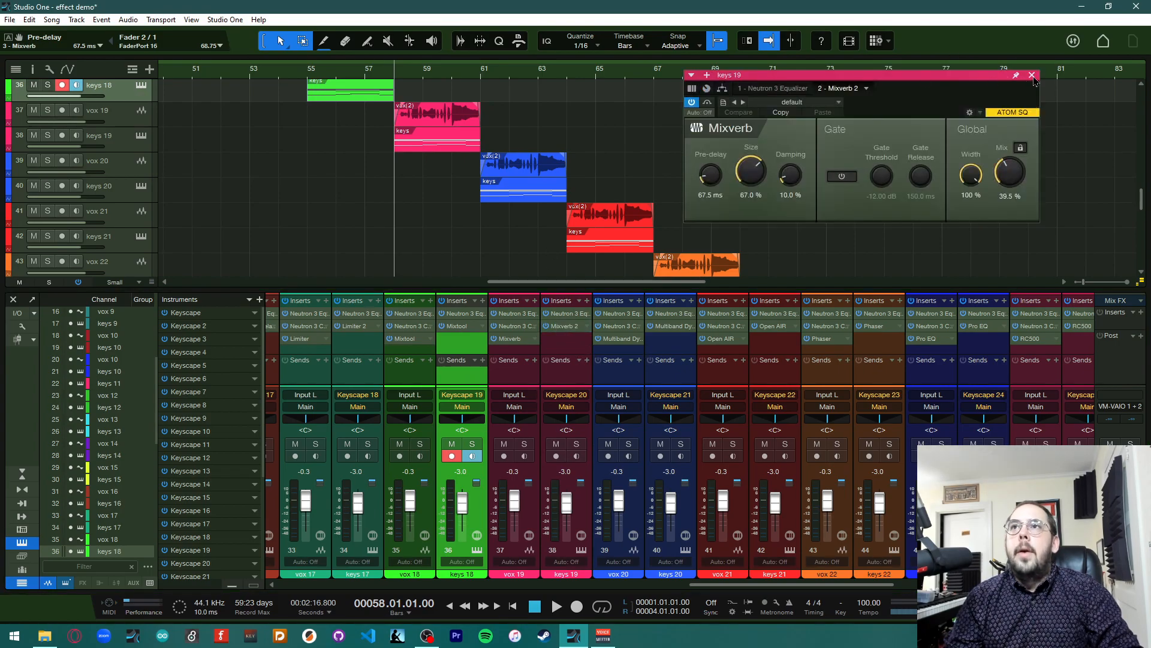
key(space)
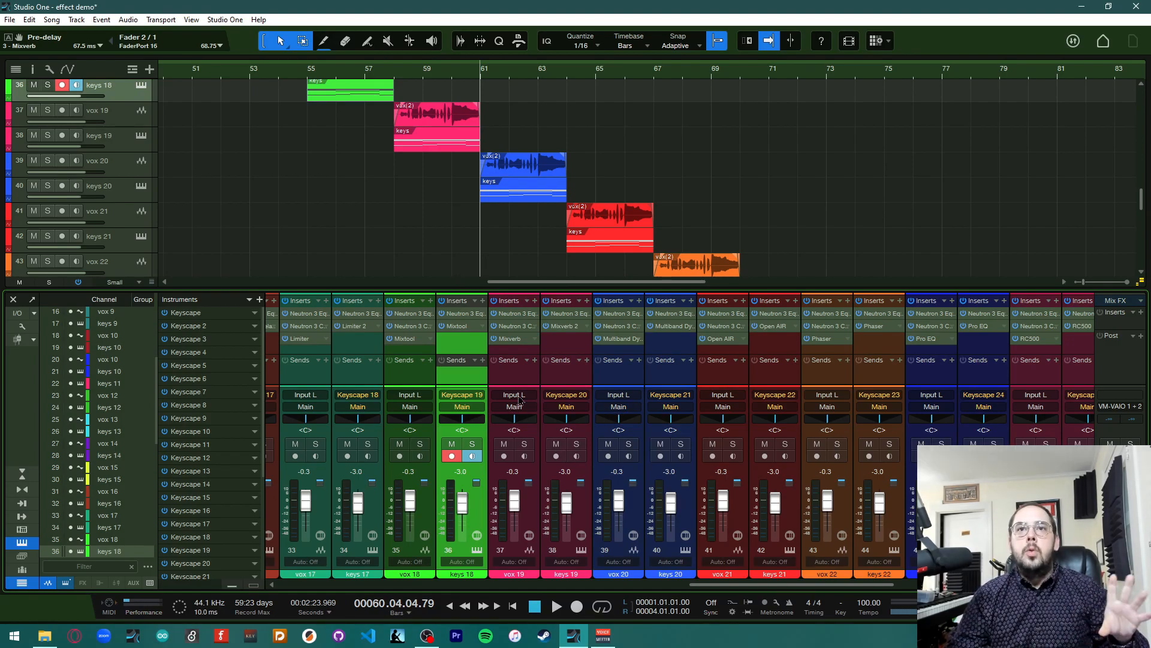
Open vox 20's Multiband Dynamics editor and move its window over the arrangement
click(618, 340)
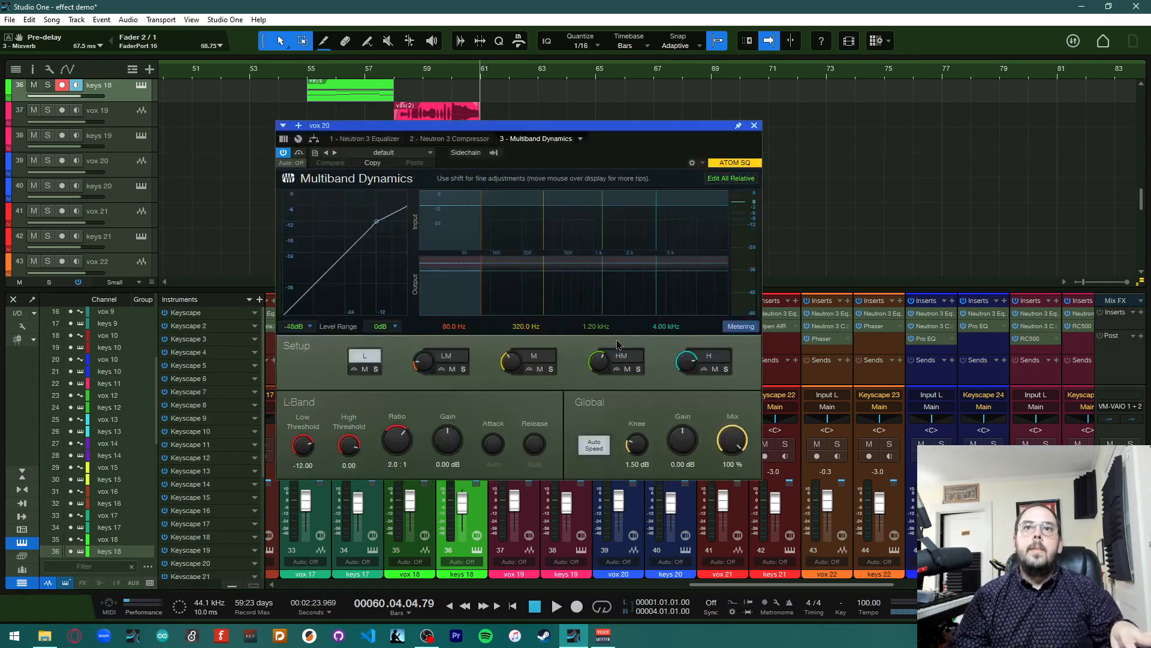
drag(502, 139, 795, 76)
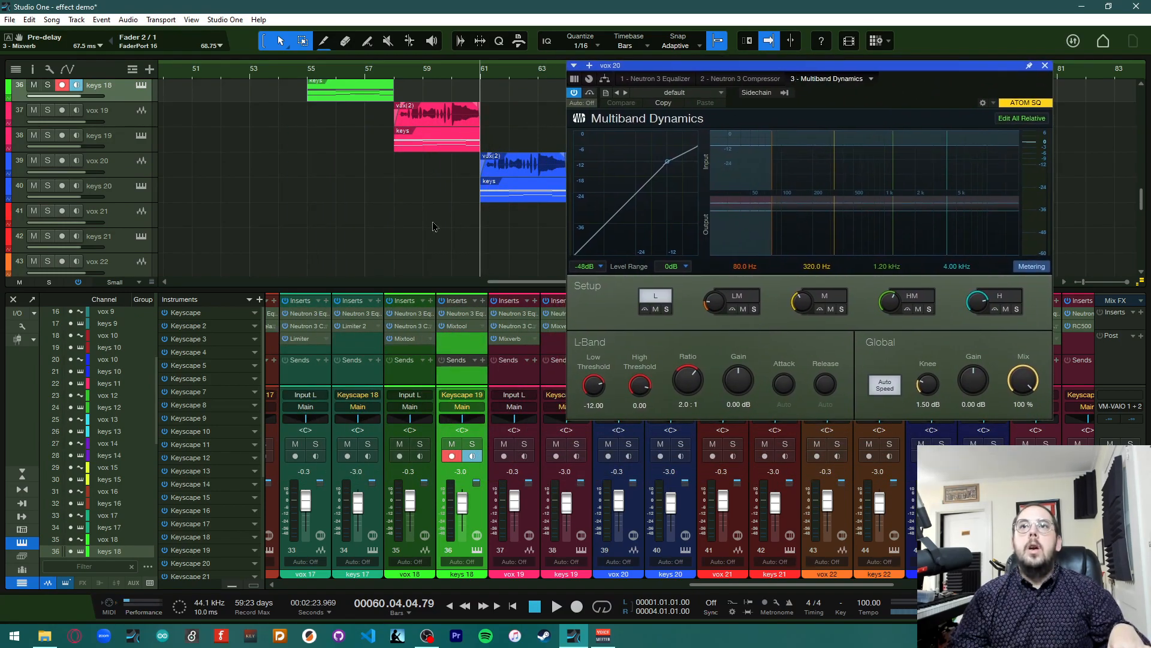
scroll(435, 227, right, 6)
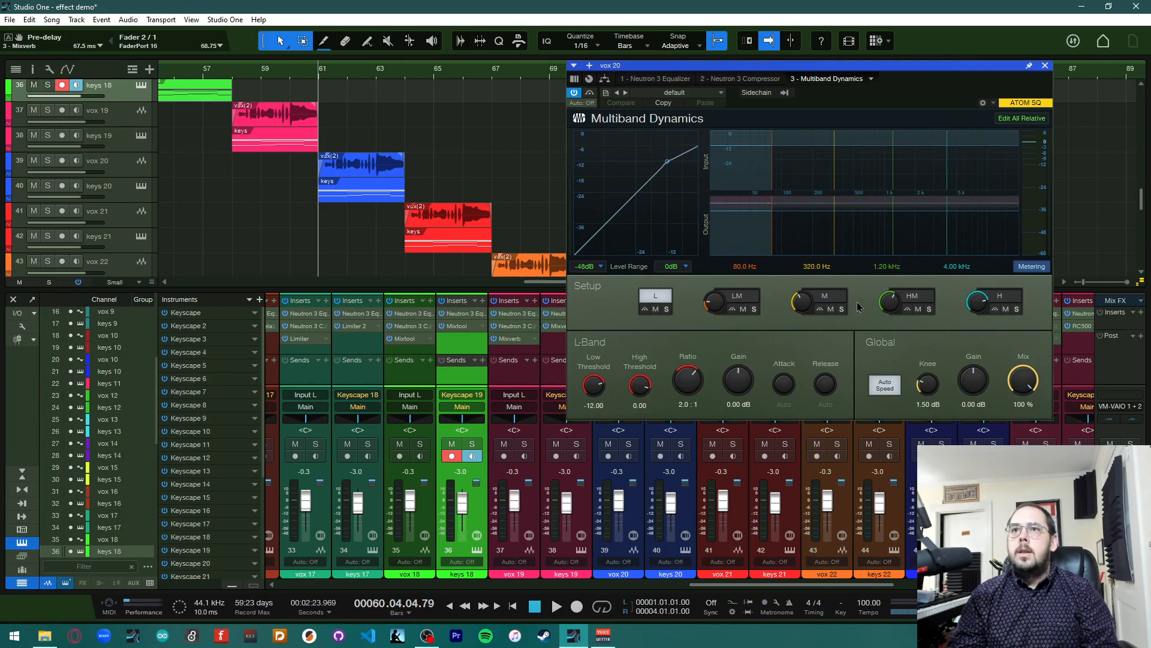
Step through the LM, HM and M band settings of the Multiband Dynamics
click(745, 304)
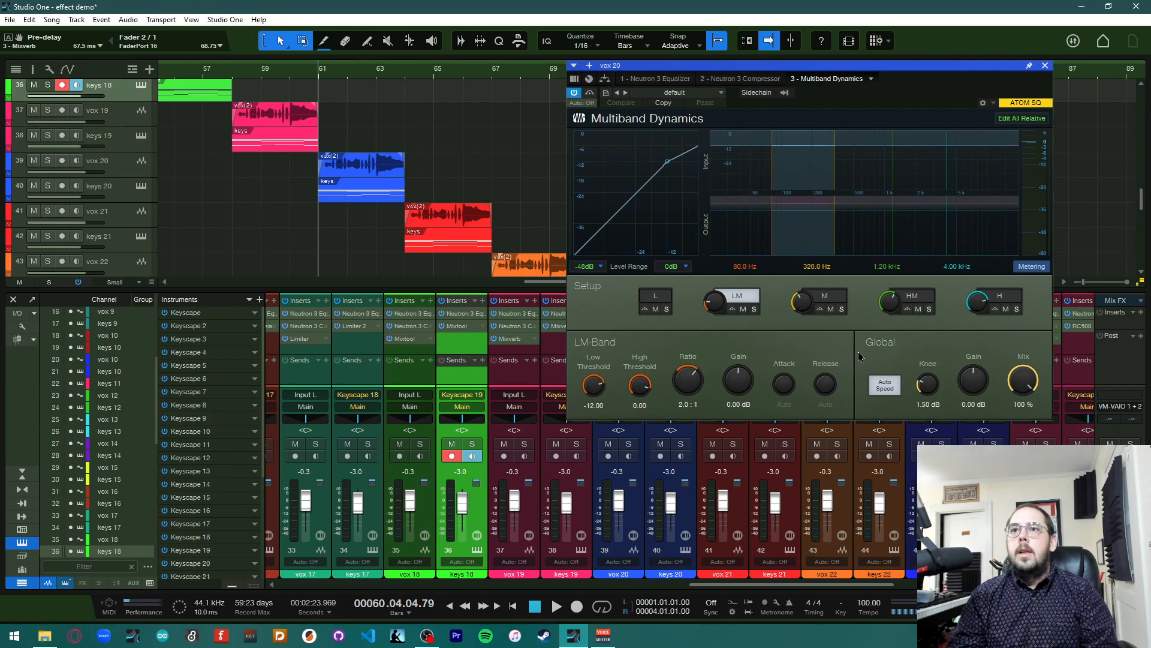
click(919, 296)
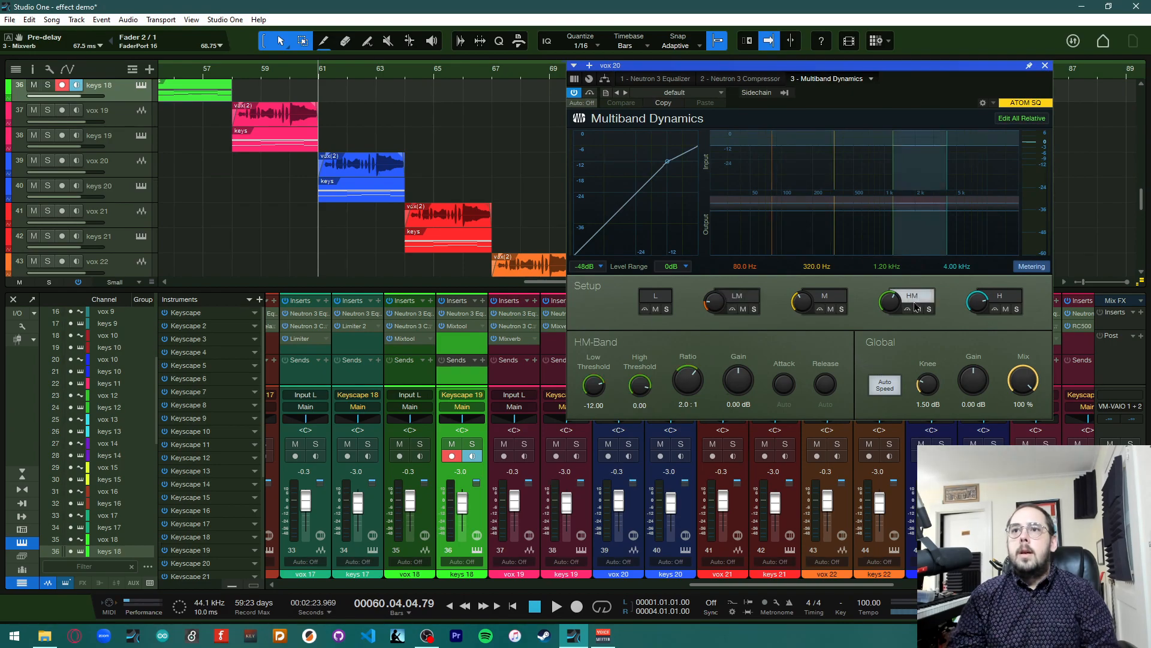
click(830, 306)
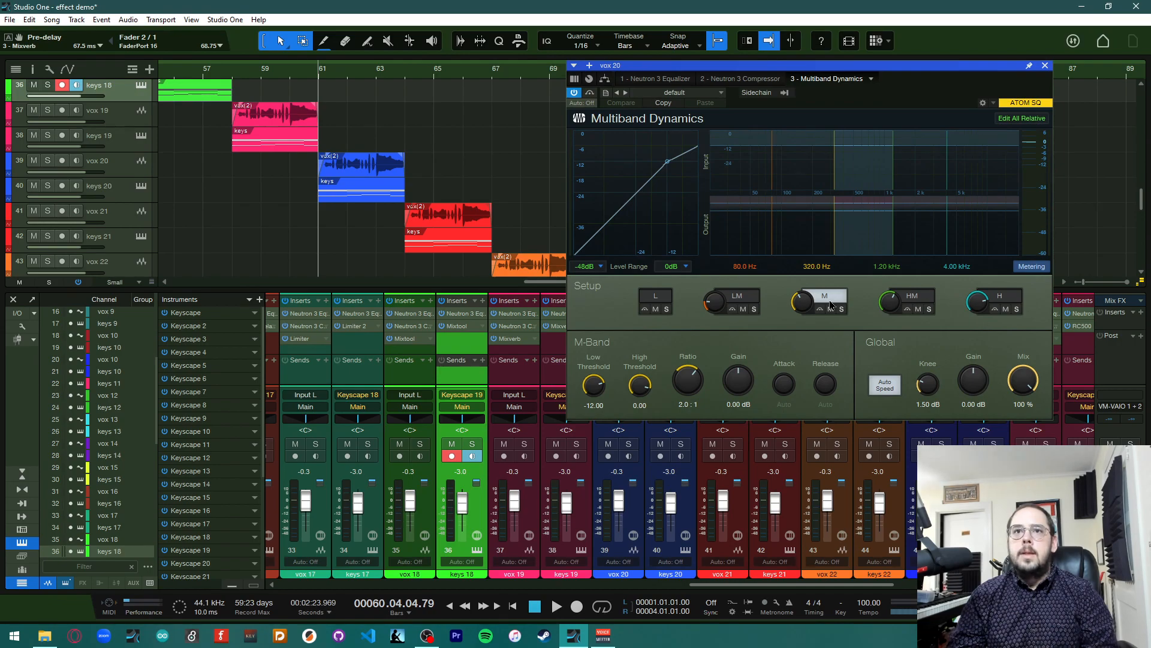
click(750, 306)
Drag the L/M crossover frequency, then reload the default preset
mouse_move(721, 308)
mouse_down()
mouse_move(719, 292)
mouse_move(719, 304)
mouse_up()
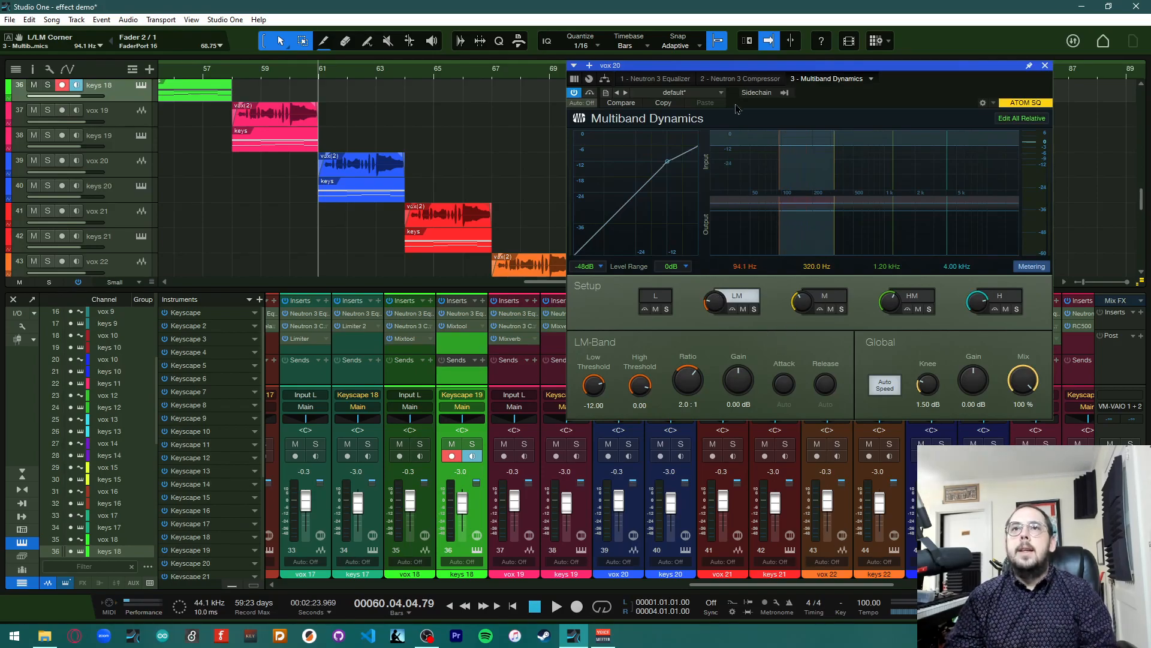
click(719, 92)
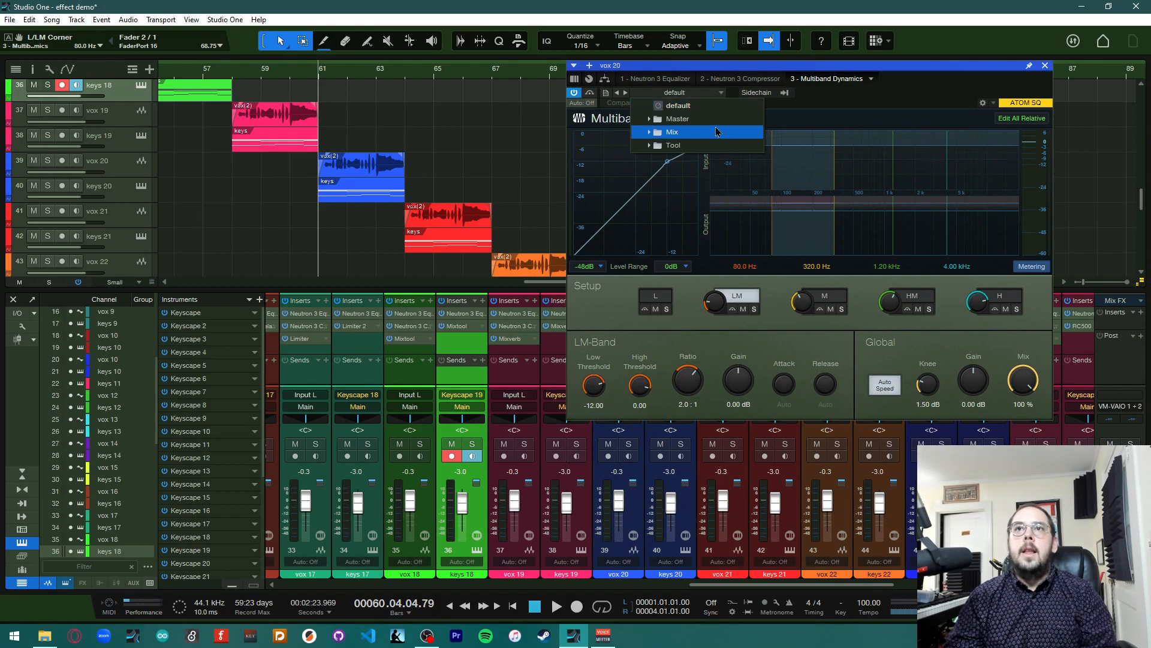
click(714, 106)
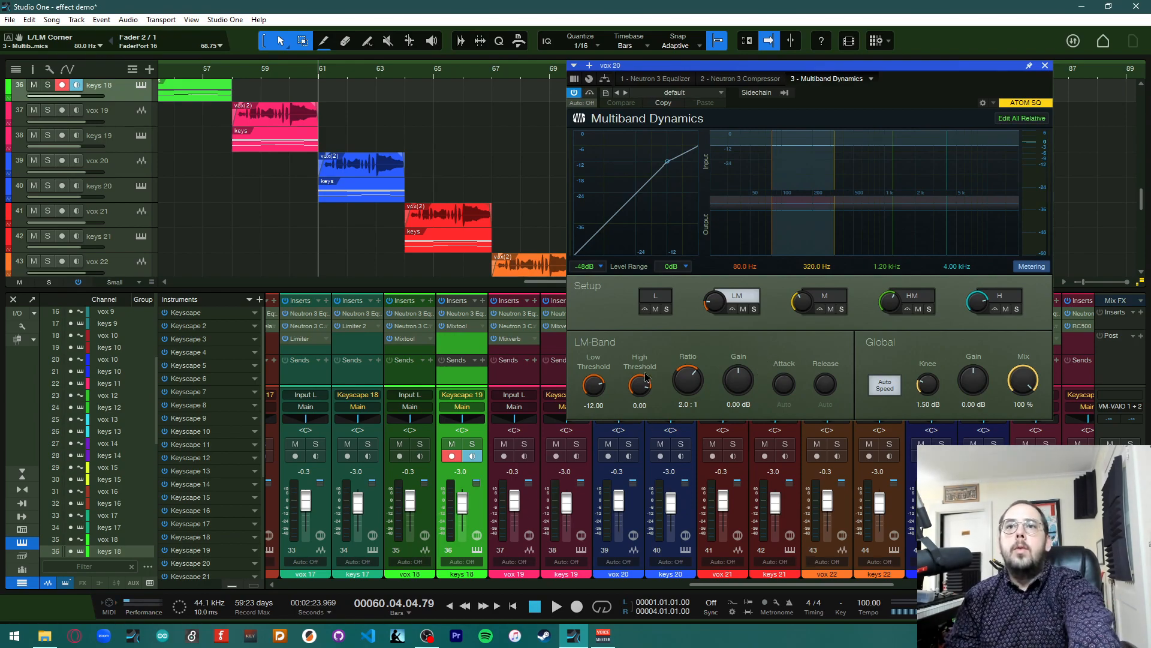
Step through the M, HM, H and L band settings and play back vox 20
click(831, 299)
click(913, 297)
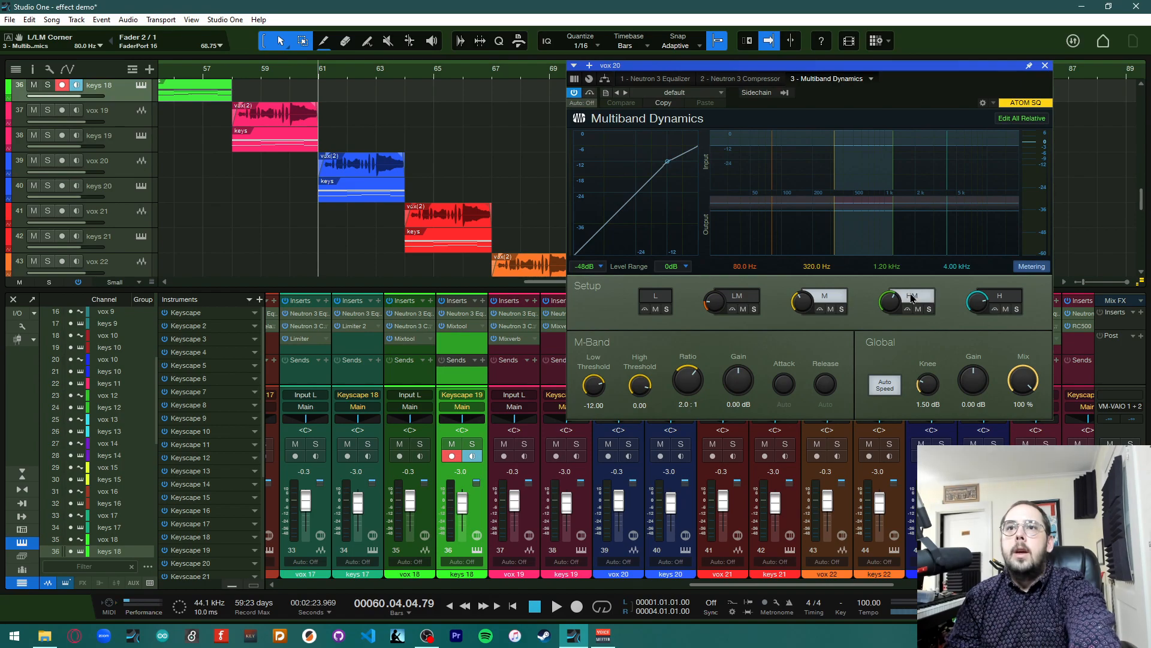
click(998, 298)
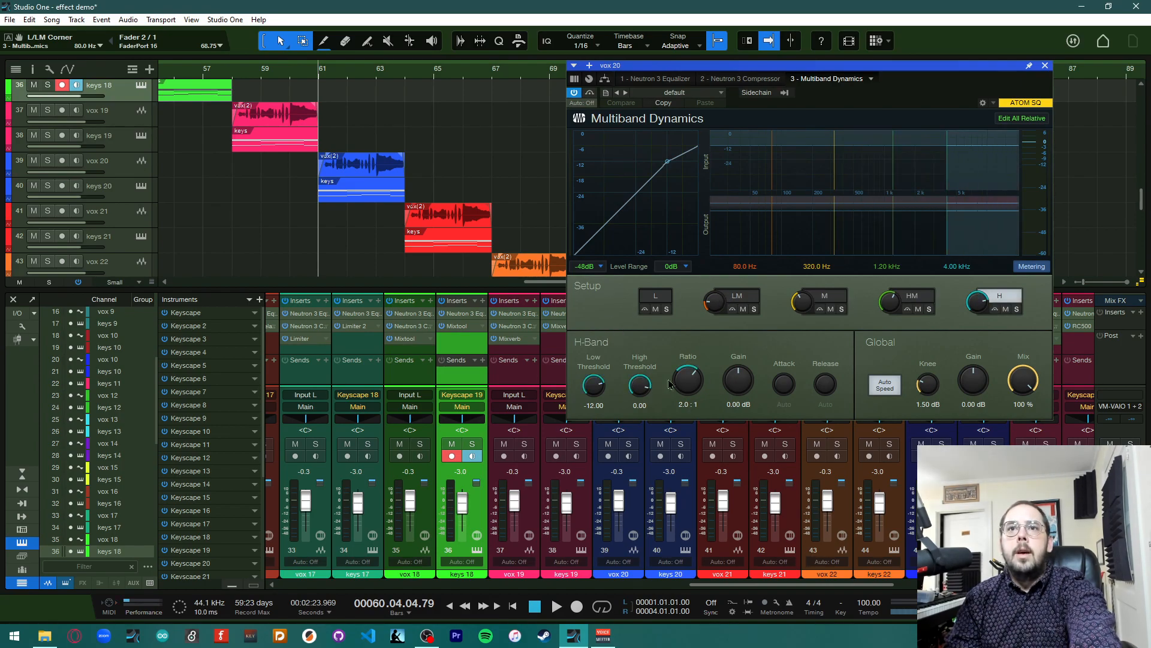
click(658, 296)
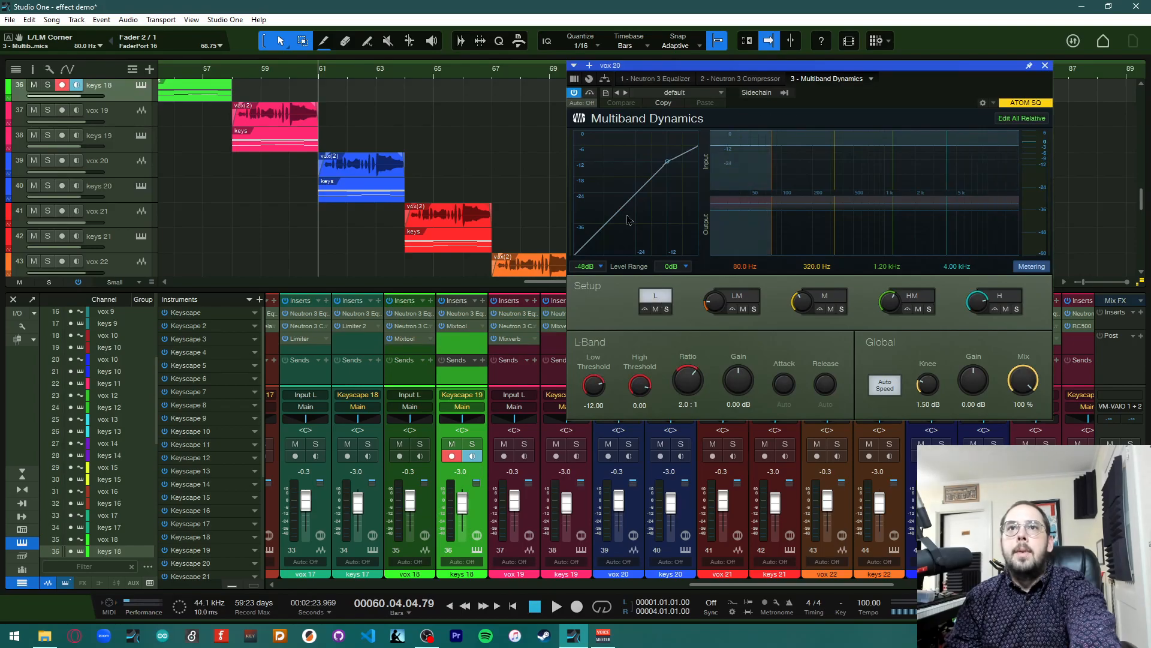
key(space)
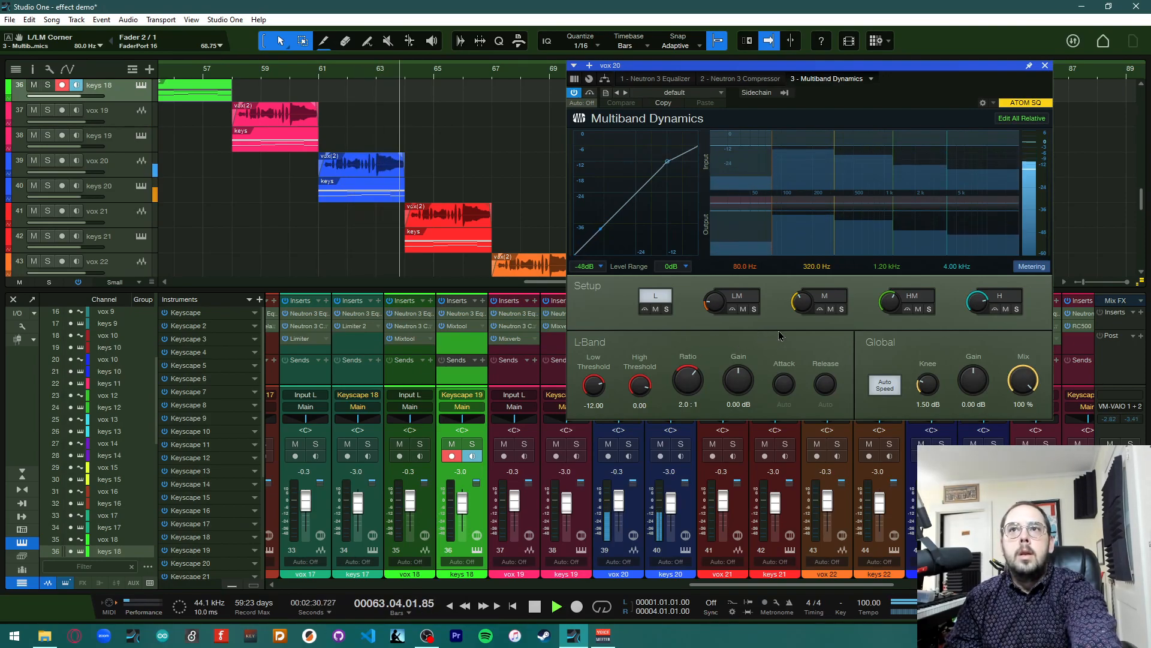
key(space)
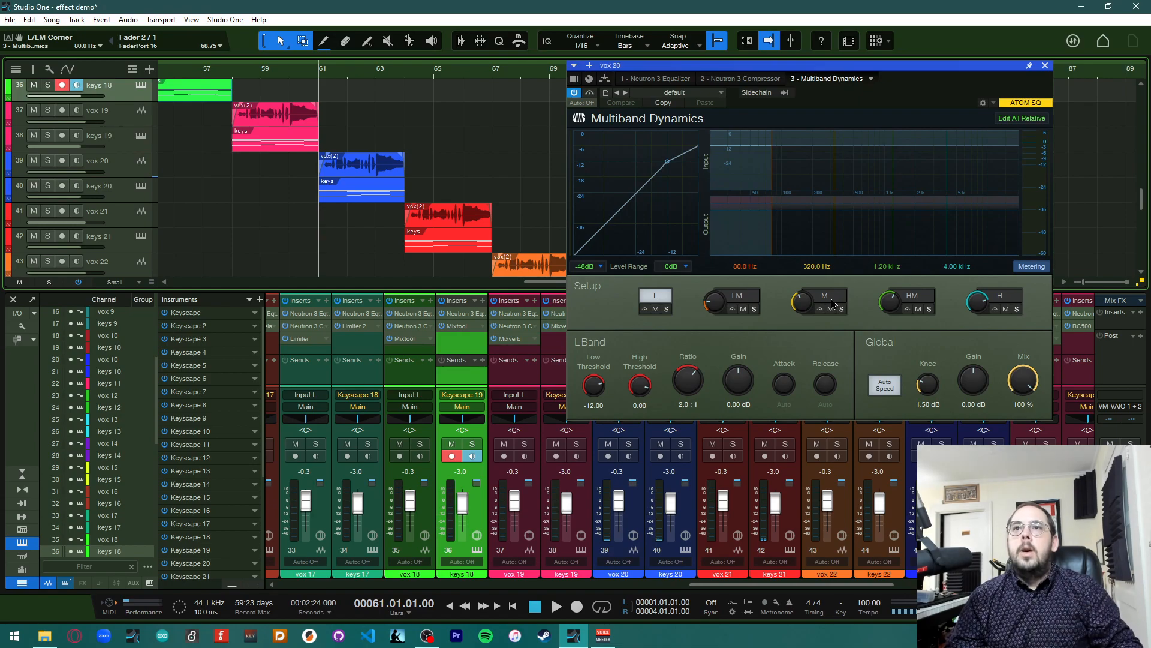
Set the LM band gain to -16.20 dB, M band to -19.44 dB and H band to 17.64 dB, then close the editor
click(749, 297)
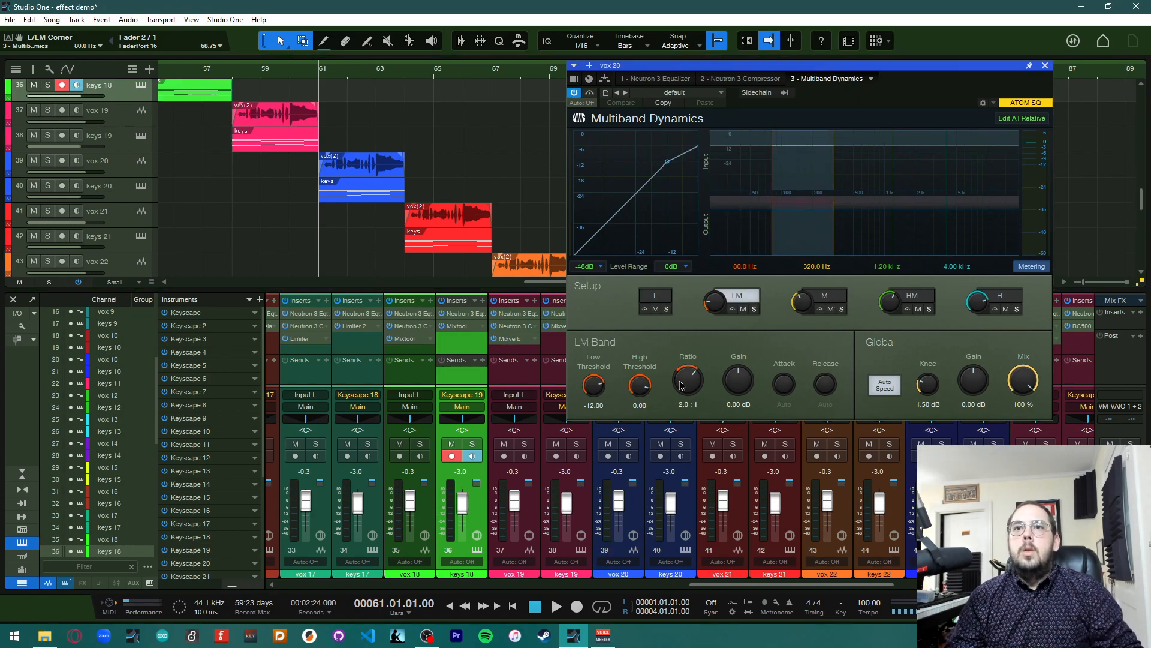
drag(738, 382, 748, 413)
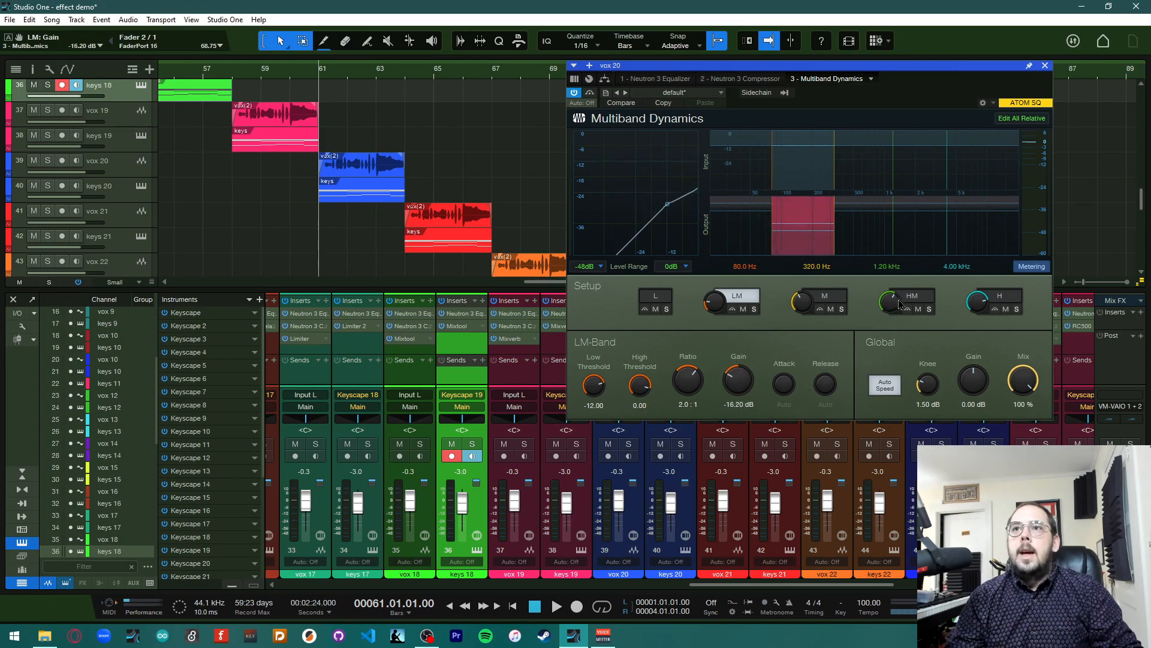
click(827, 296)
drag(739, 378, 737, 402)
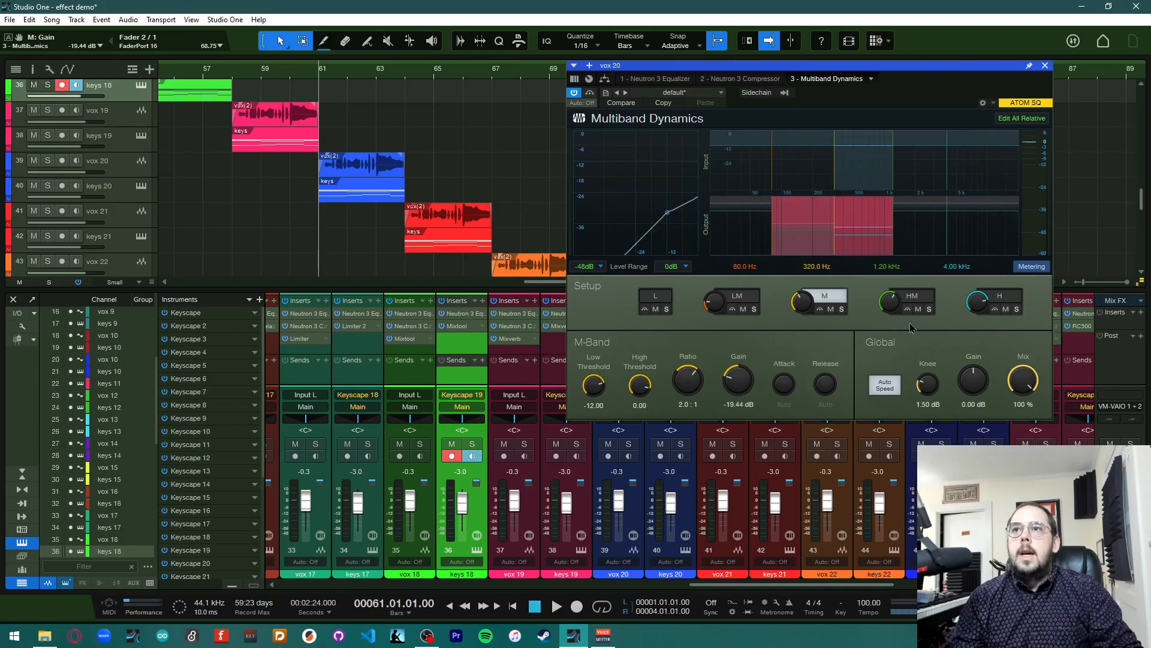
click(999, 296)
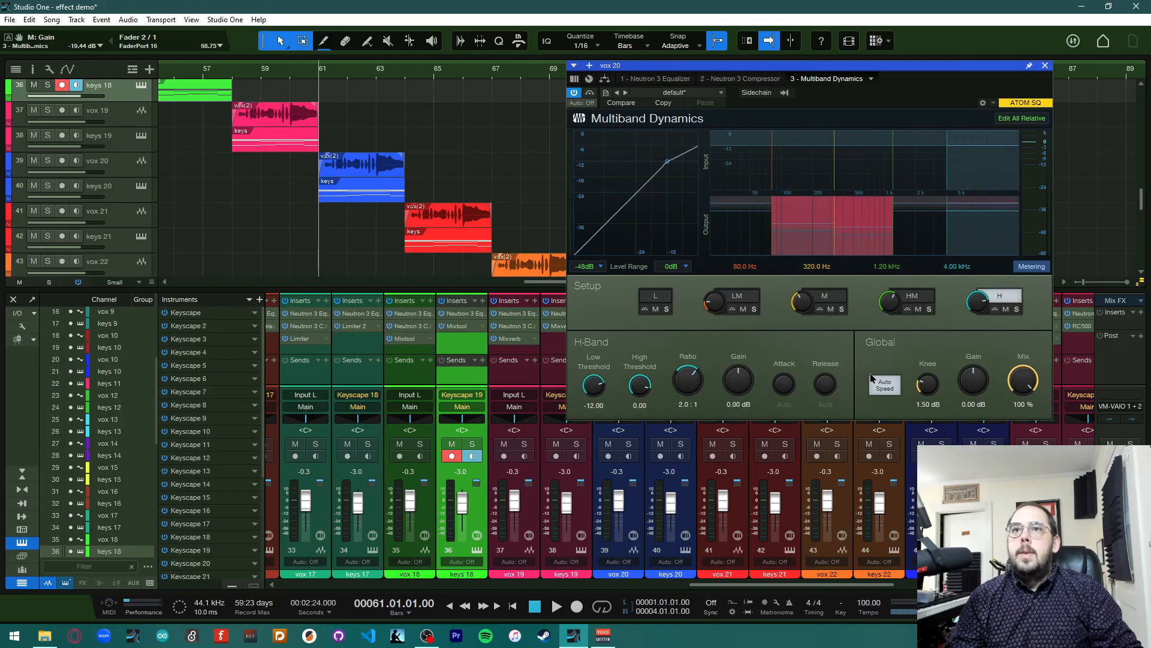
drag(747, 381, 750, 351)
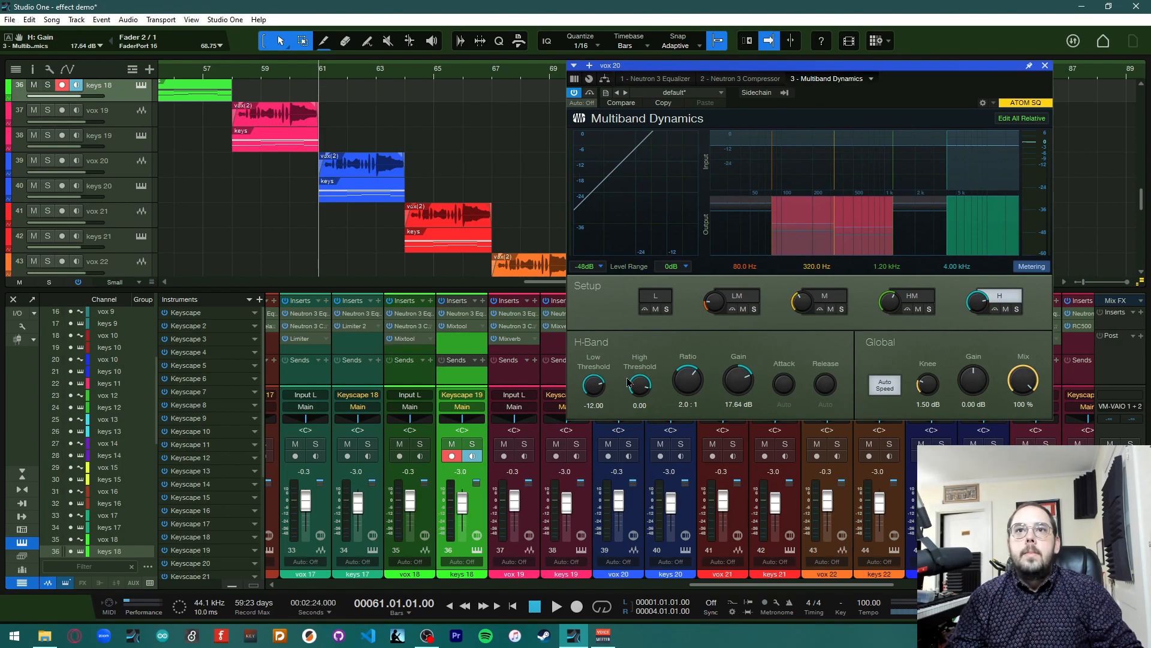
click(1046, 65)
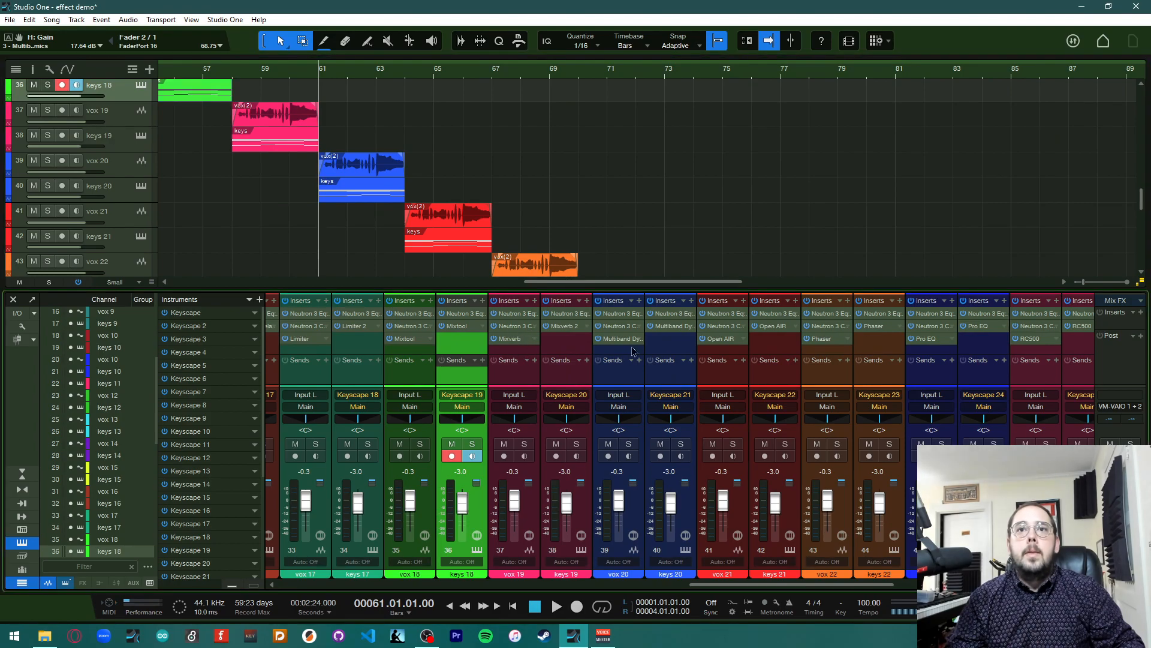
Copy vox 20's Multiband Dynamics onto the keys 20 channel and close the opened editor
drag(623, 344, 670, 334)
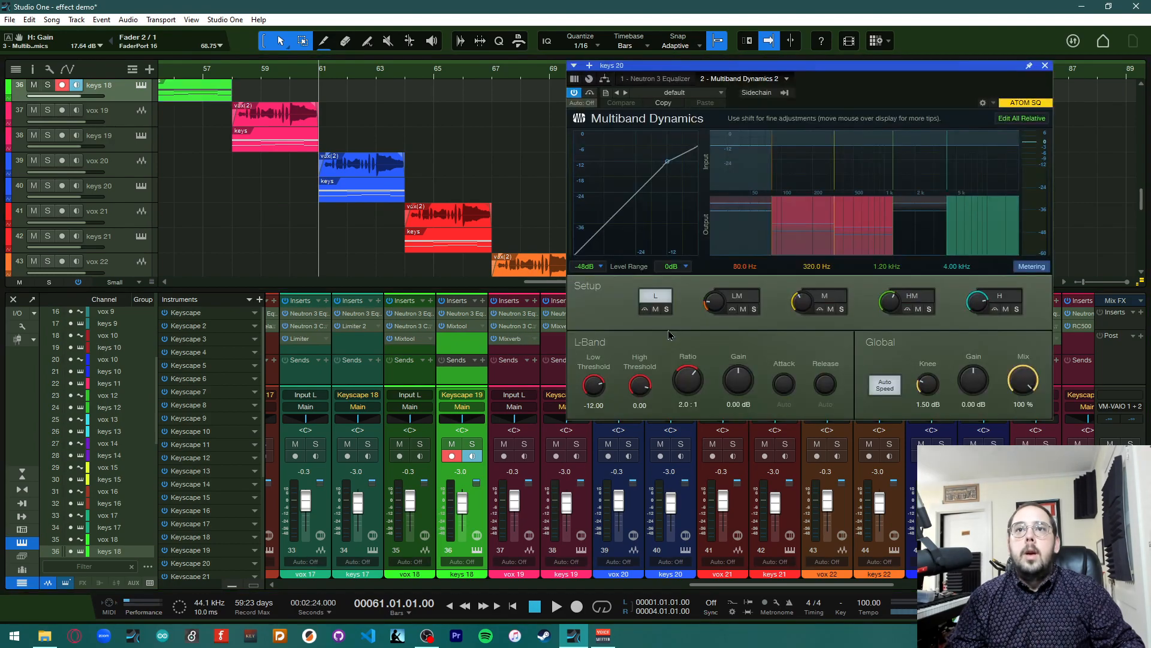
click(1046, 66)
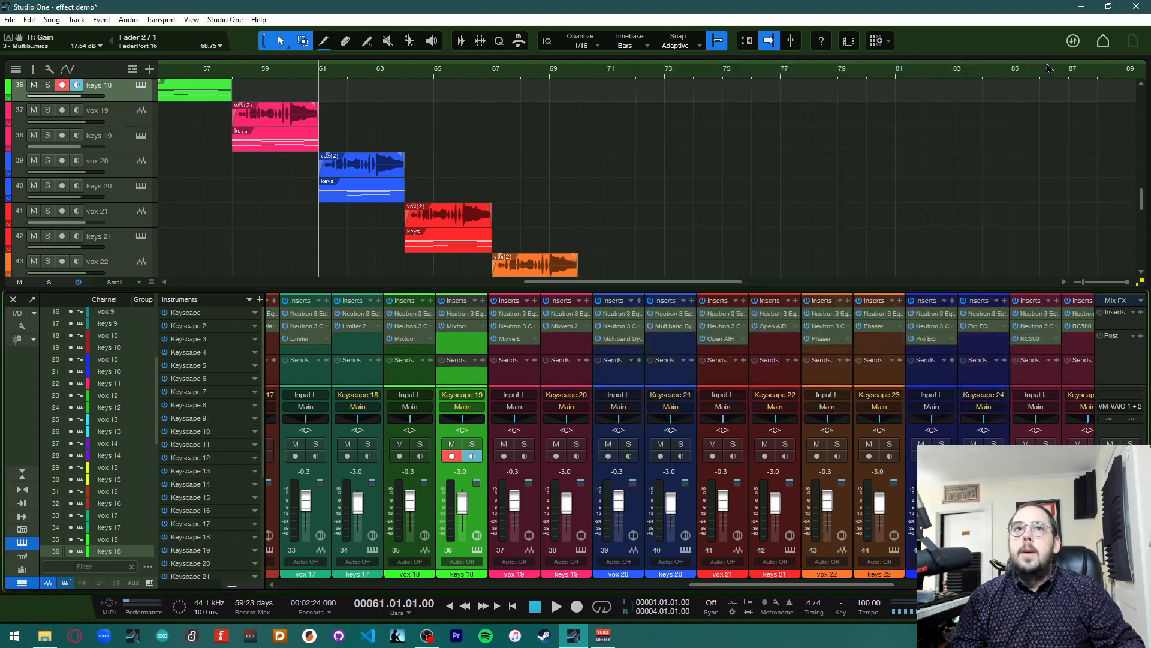
Reopen keys 20's Multiband Dynamics and raise the L band gain to 12.96 dB during playback
click(674, 330)
key(space)
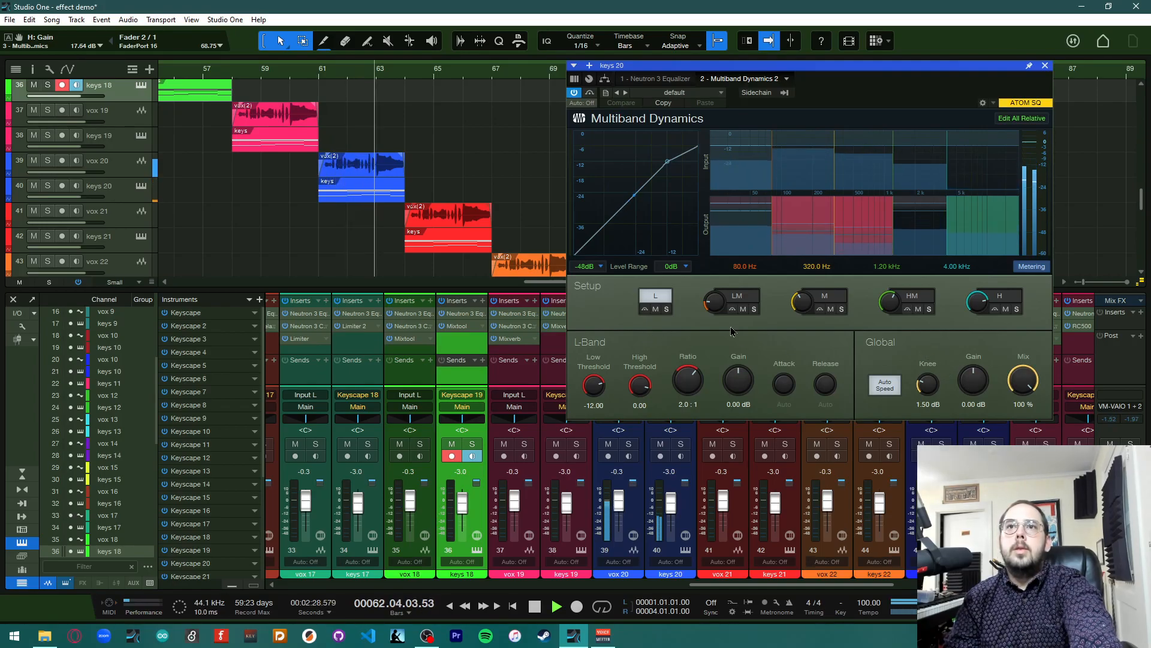
mouse_move(738, 383)
mouse_down()
mouse_move(737, 361)
mouse_move(744, 405)
mouse_move(745, 381)
mouse_move(752, 393)
mouse_up()
key(space)
Play from bar 61 and lower the L/M crossover frequency to about 54.2 Hz
click(319, 71)
key(space)
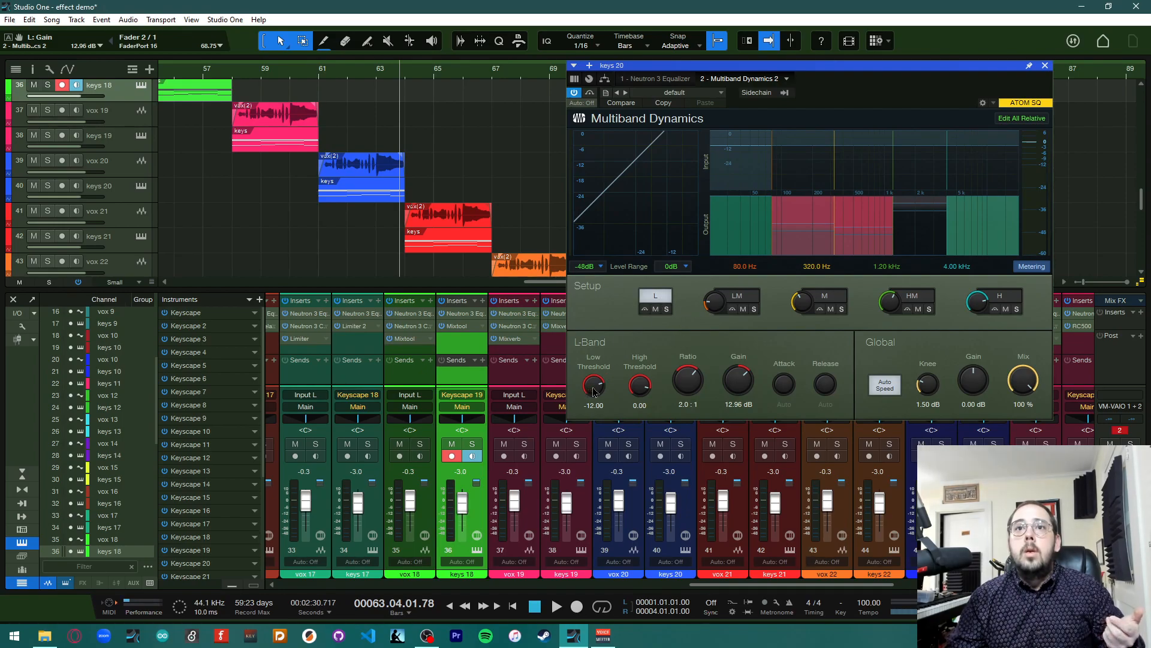
scroll(710, 304, down, 1)
scroll(709, 304, down, 5)
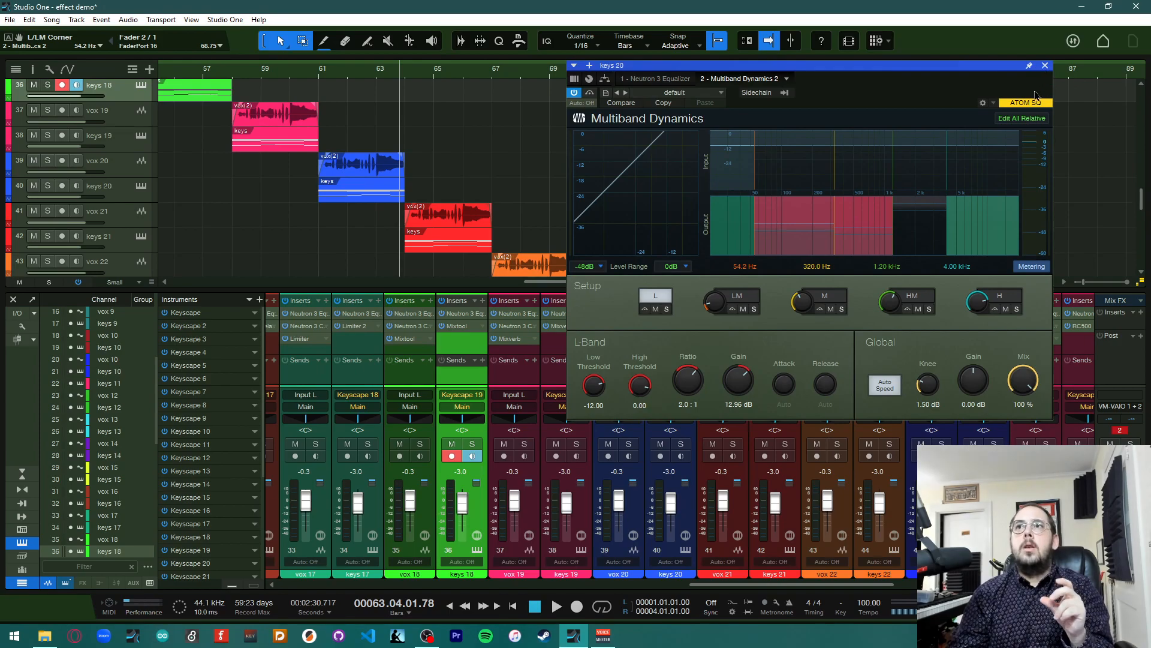
Close the Multiband Dynamics editor and move the track selection down to the vox 20 track
click(1045, 65)
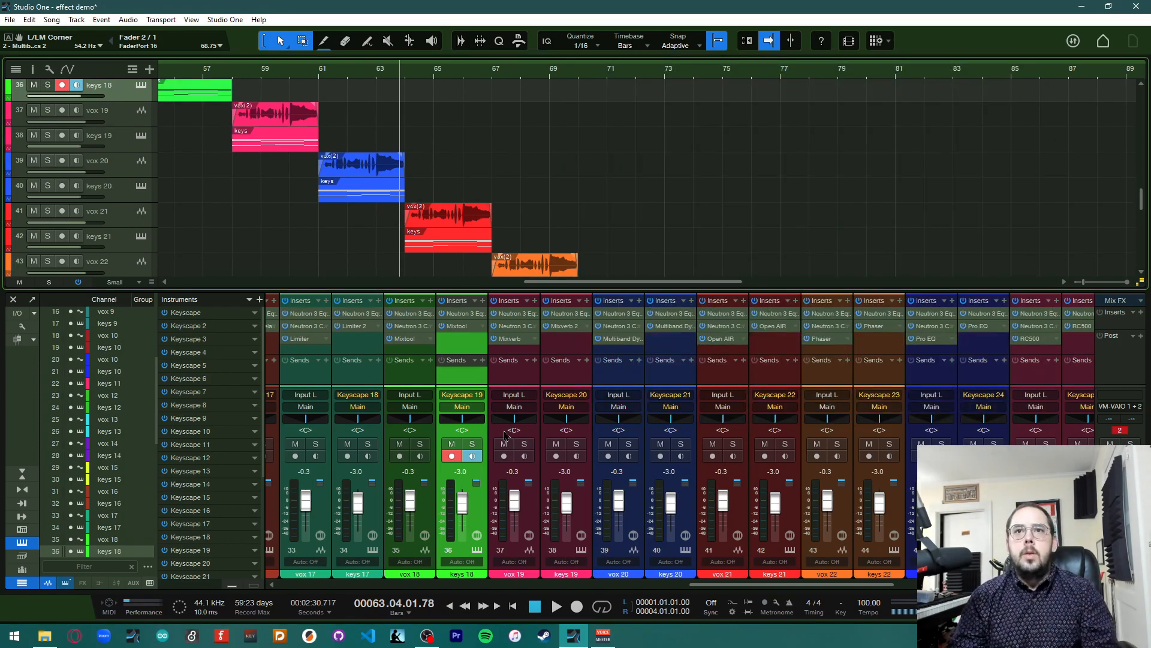
key(Down)
key(Down)
key(Down)
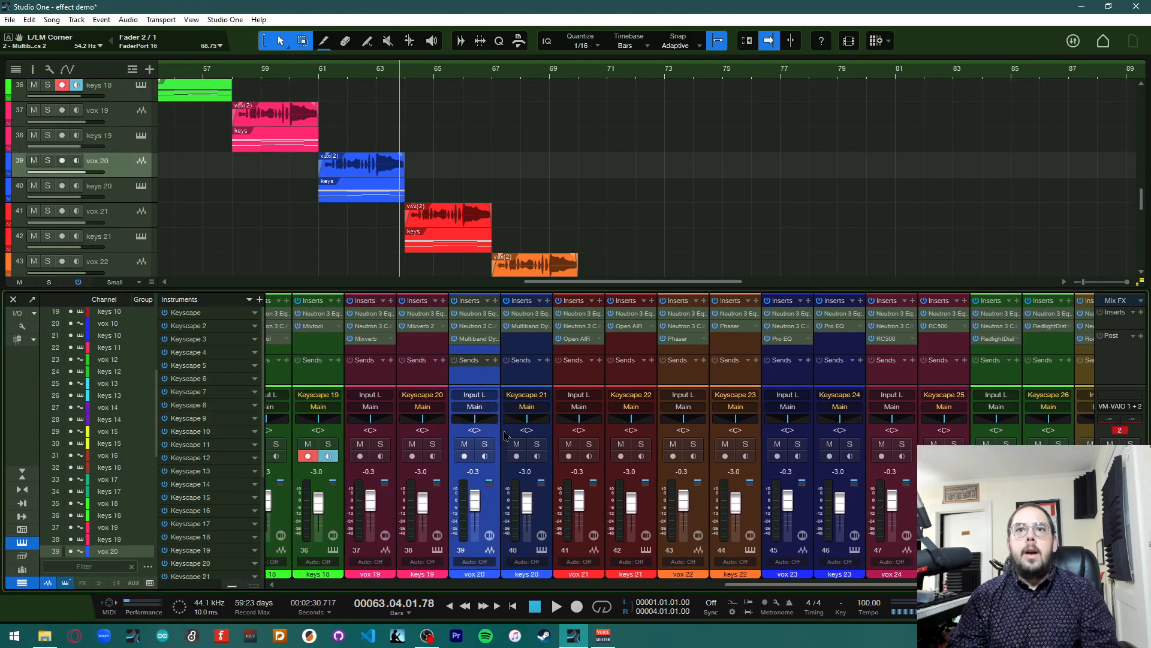
Open vox 21's Open AIR reverb editor, reposition it, and play the song briefly to audition it
right_click(507, 433)
click(756, 247)
scroll(389, 493, right, 5)
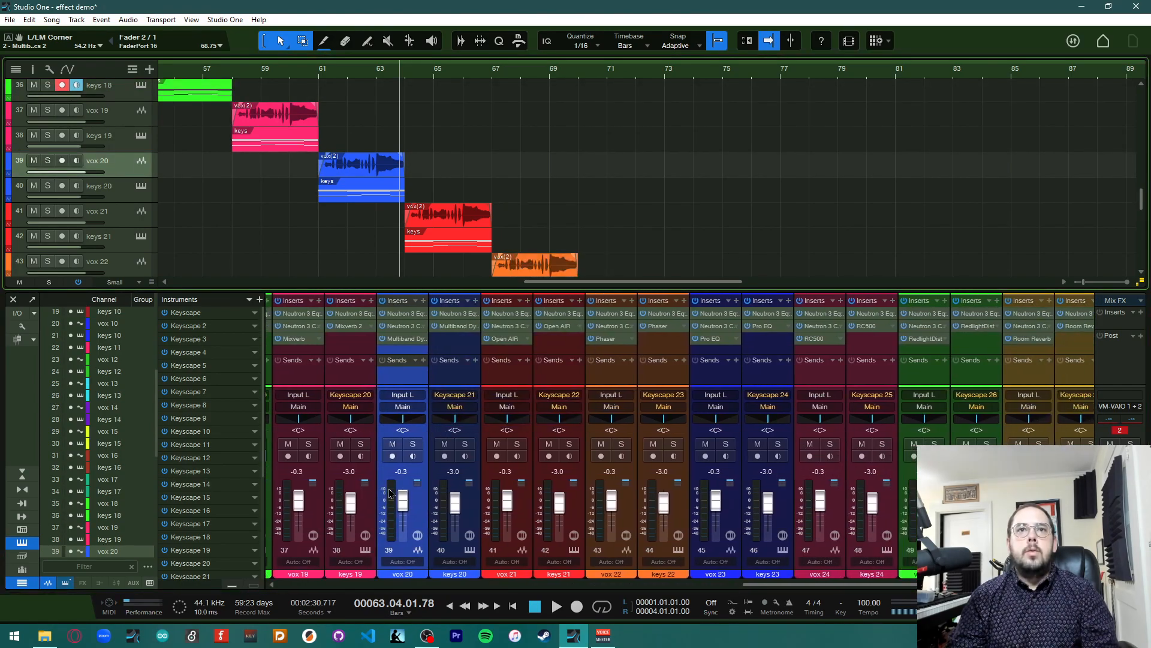
scroll(390, 493, right, 3)
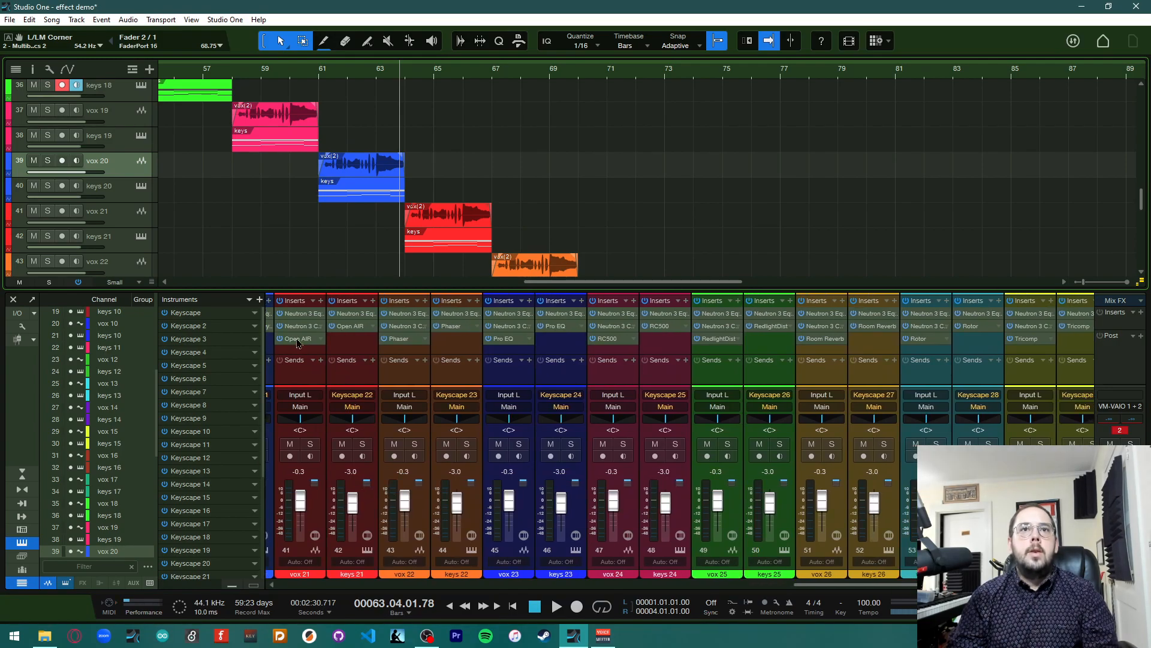
click(298, 340)
drag(500, 120, 841, 67)
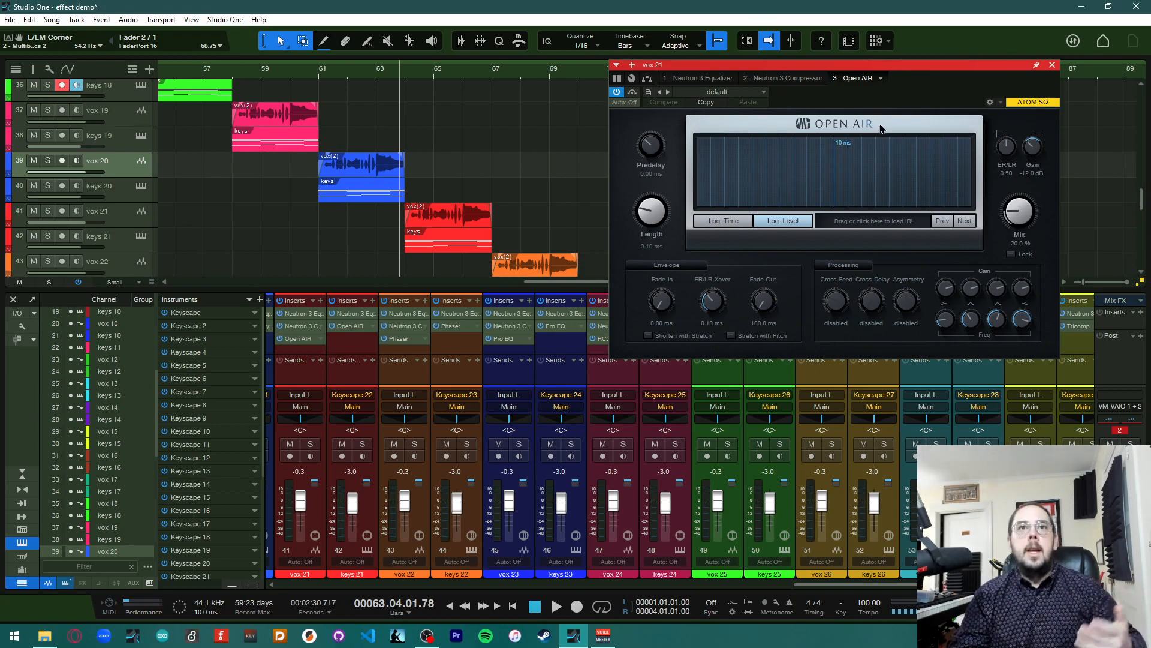
key(space)
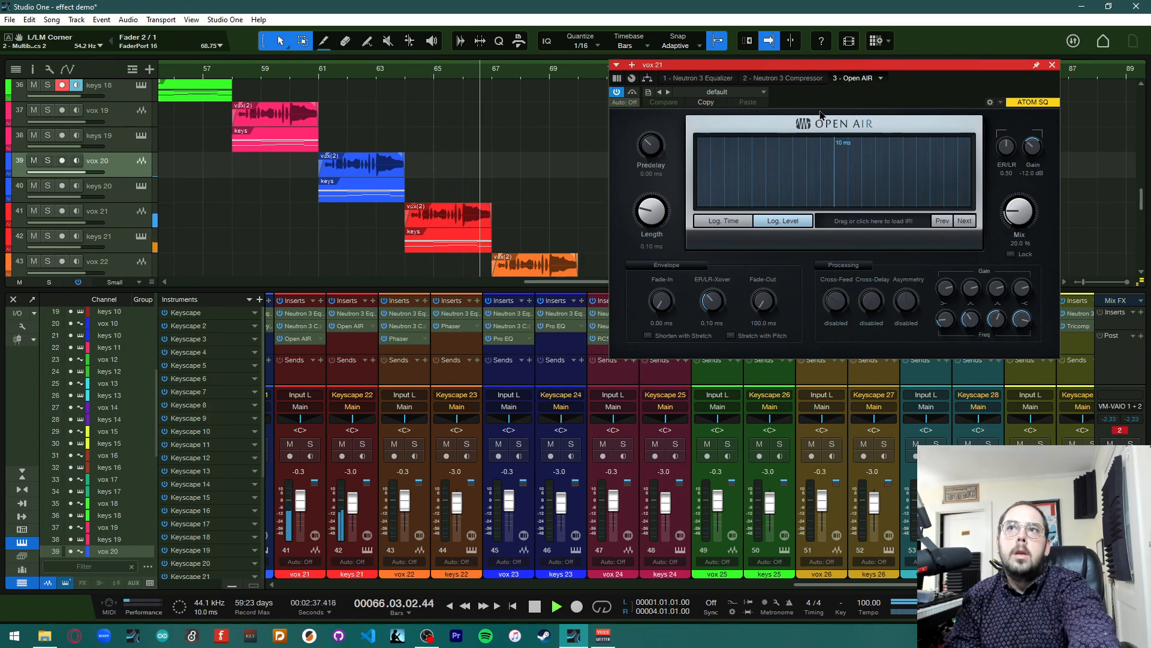
key(space)
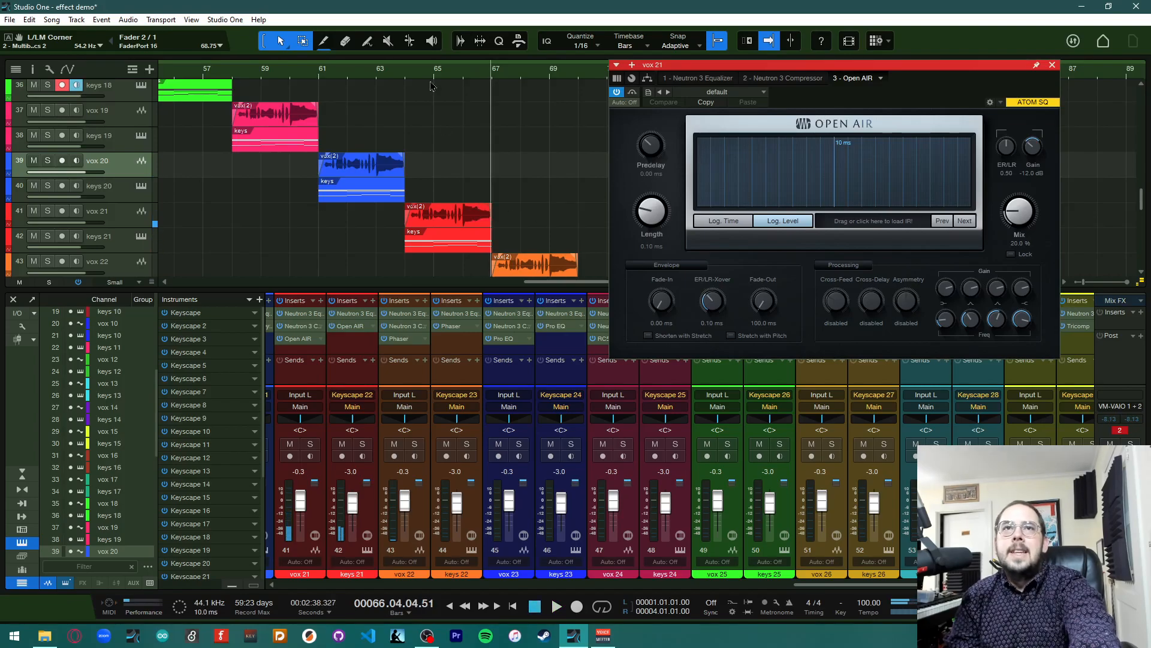
Return to bar 64 and load the Rooms > Medium Rooms preset Band Rehearsal Room in vox 21's Open AIR
click(406, 81)
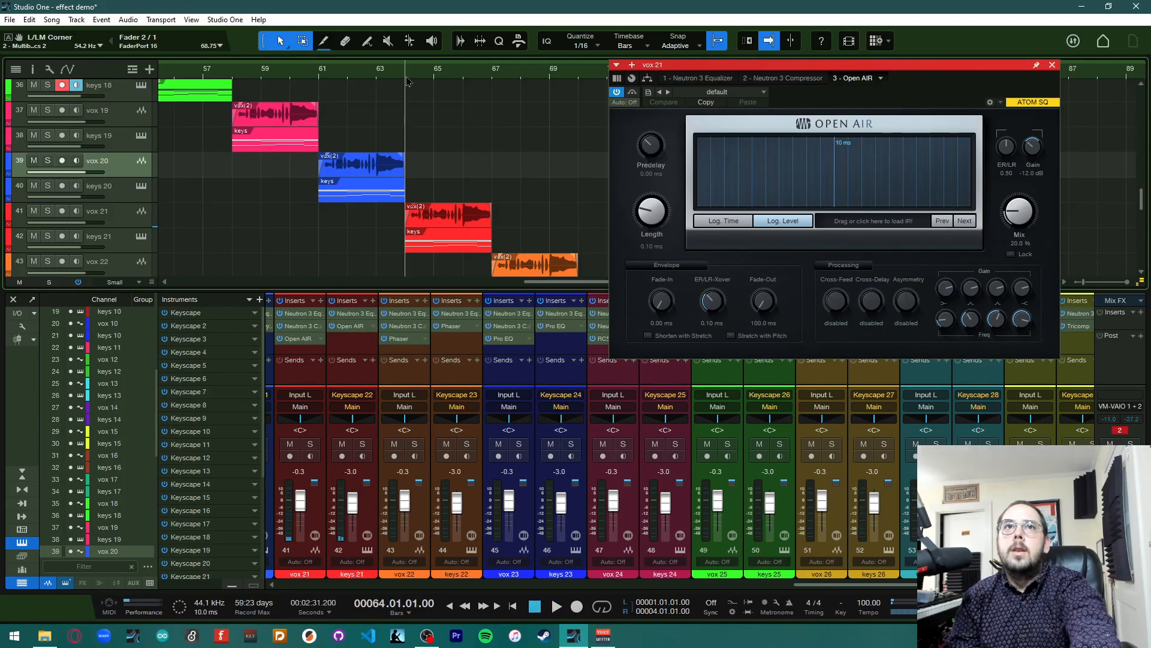
click(720, 93)
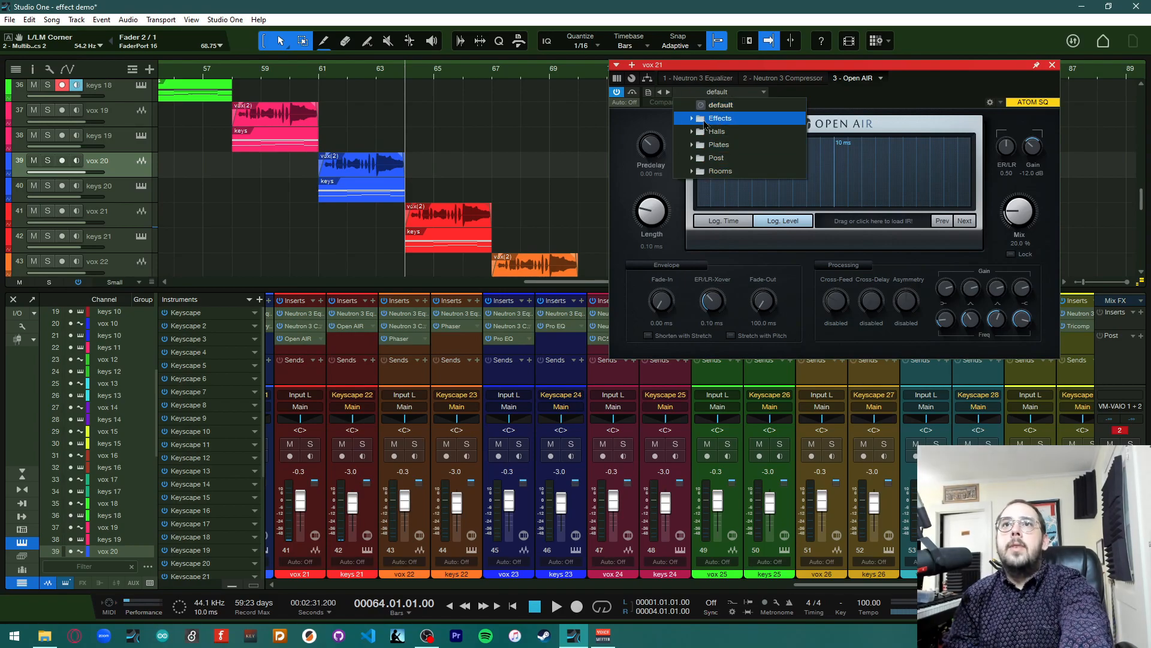
click(690, 119)
click(691, 119)
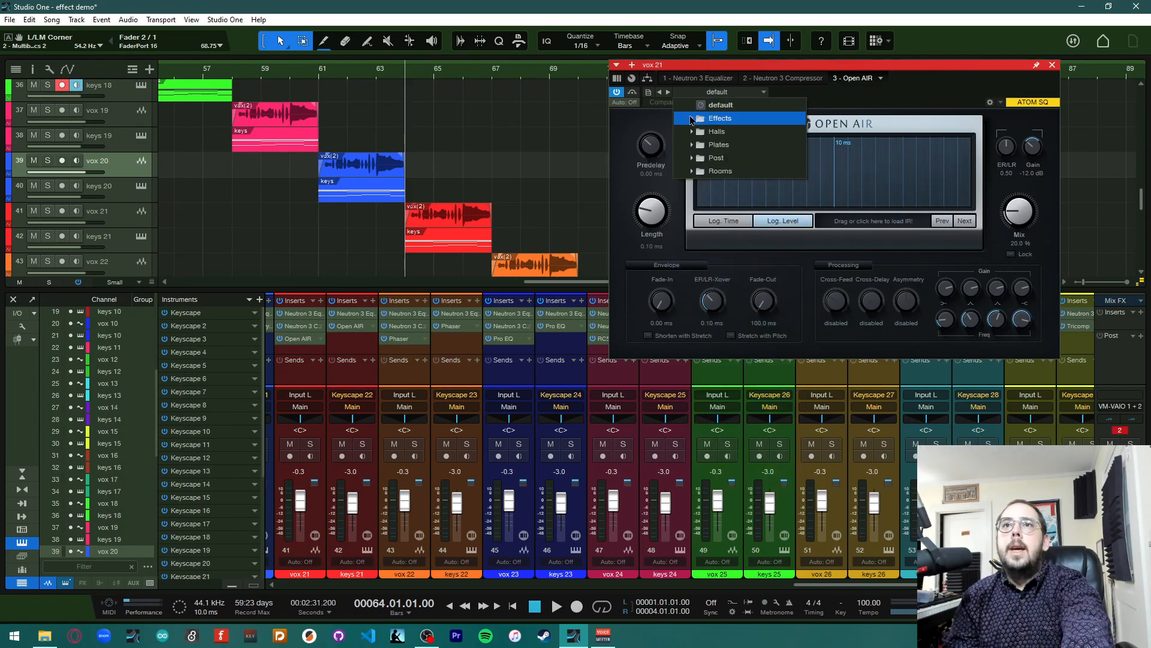
click(692, 174)
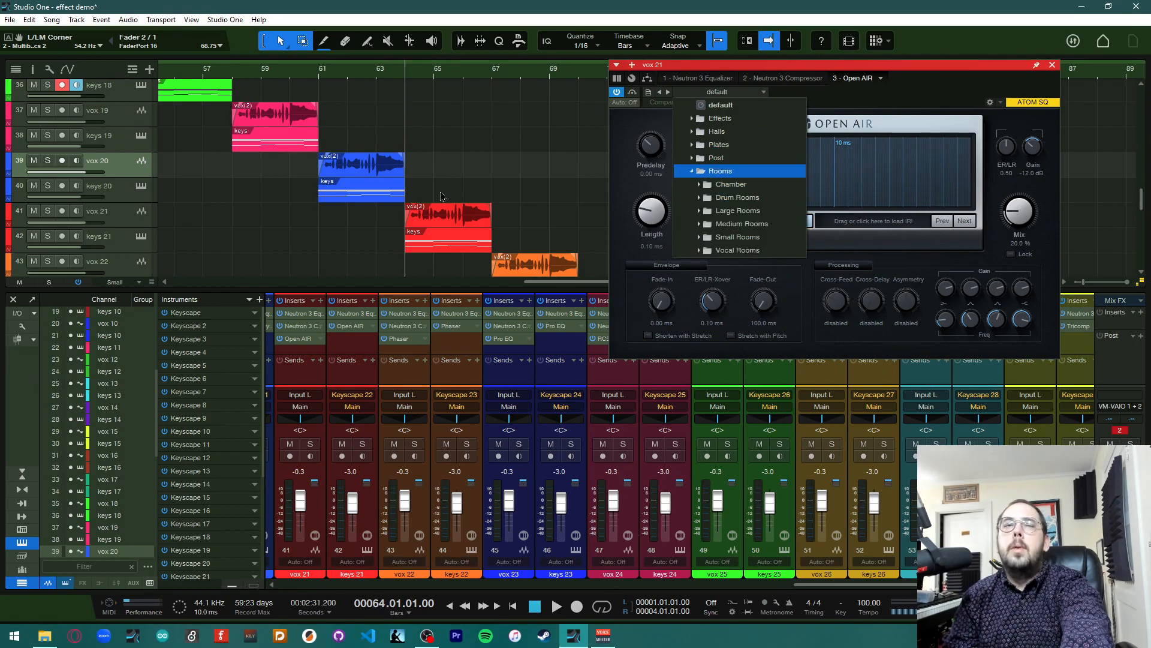
click(699, 225)
scroll(727, 312, down, 3)
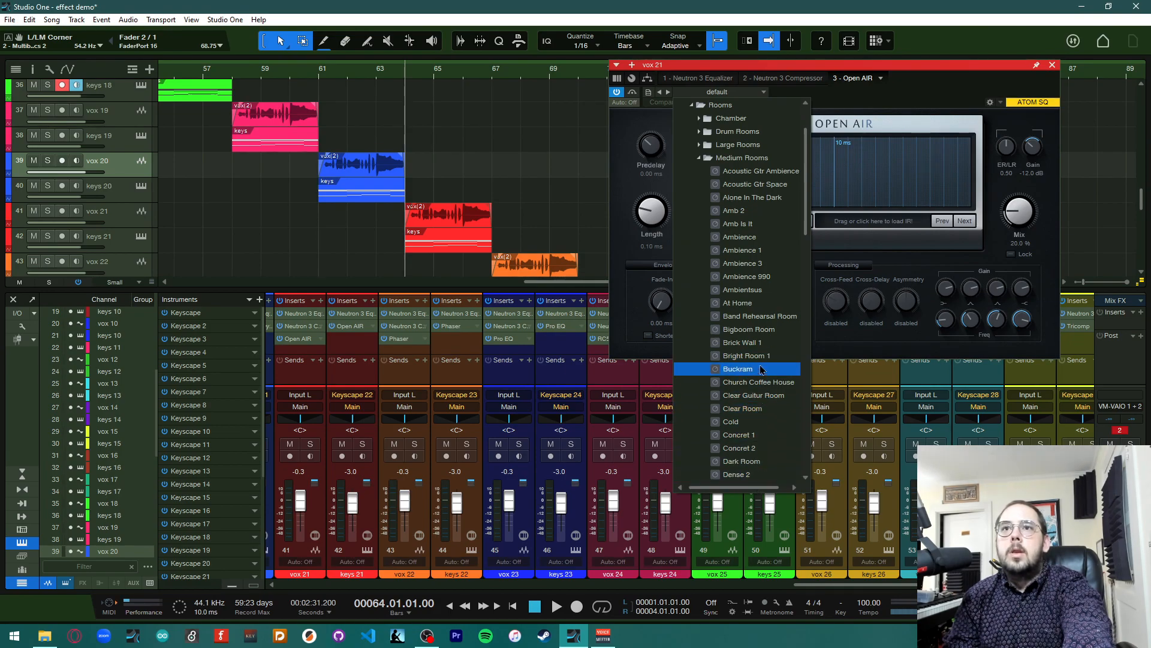
click(771, 322)
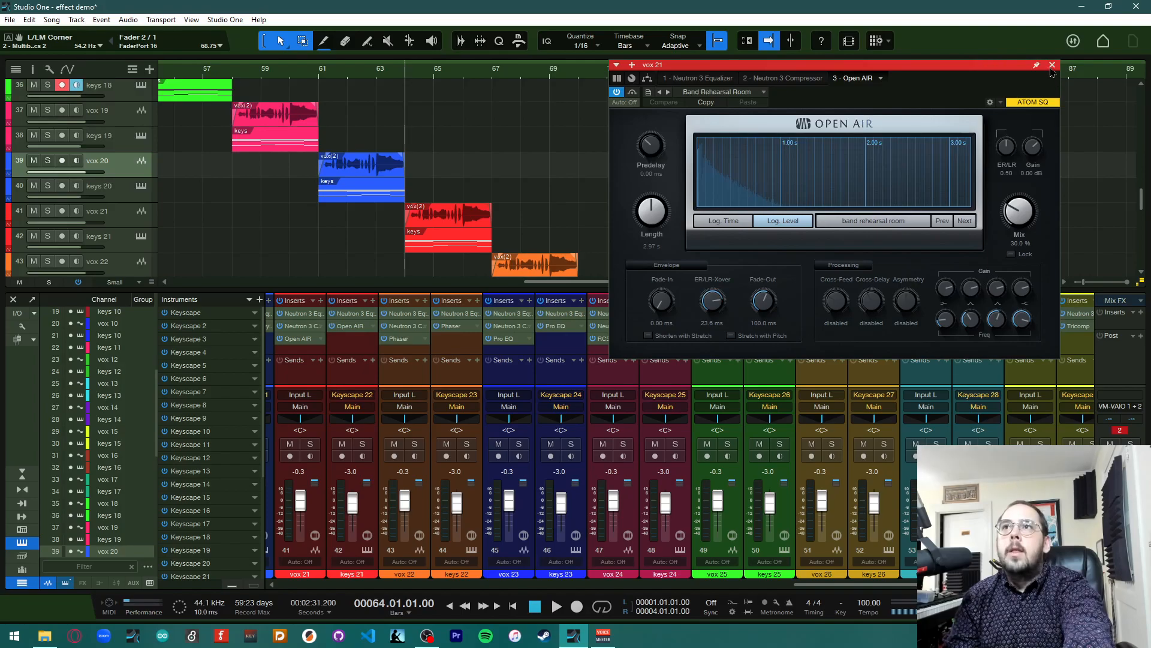
Close the editor, copy vox 21's Open AIR onto the keys 21 channel, and play it back briefly
click(1053, 66)
drag(306, 342, 361, 327)
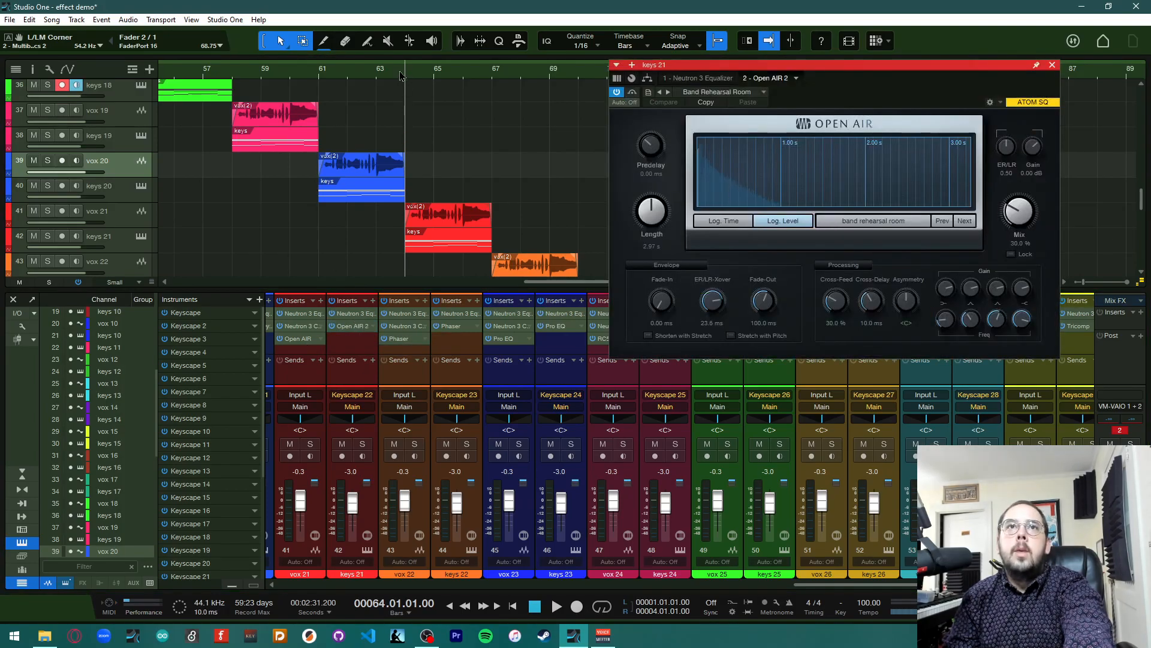
key(space)
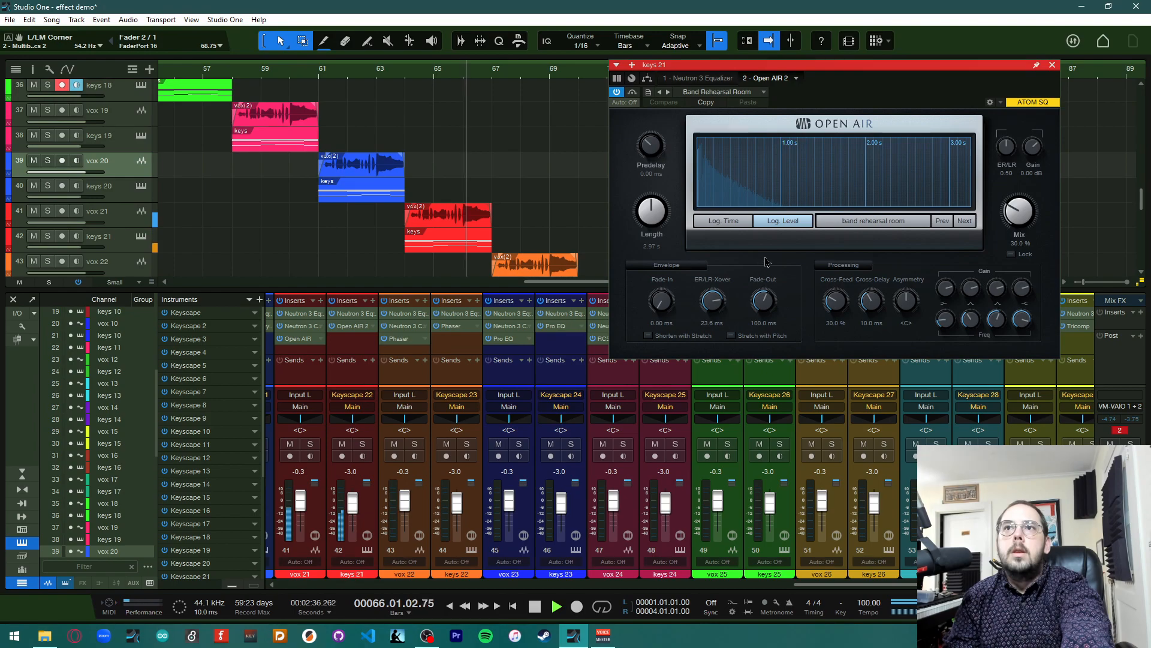
key(space)
Return to bar 64 and load the Effects preset What The Heck in keys 21's Open AIR
click(406, 82)
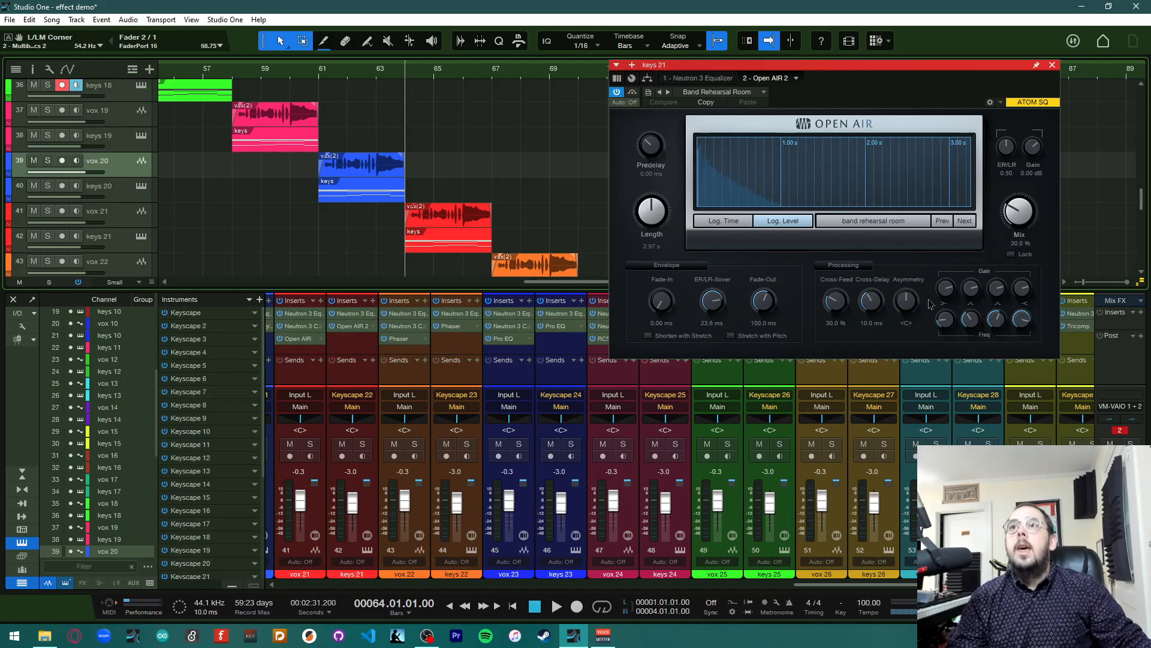
click(700, 90)
click(692, 118)
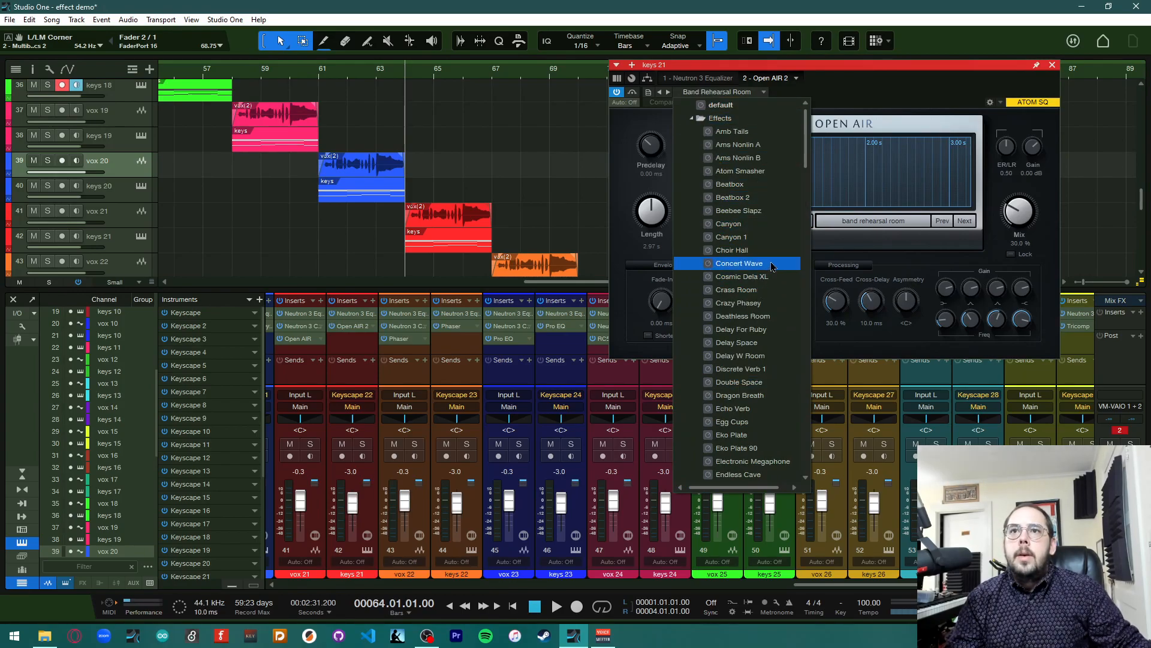
scroll(773, 264, down, 1)
scroll(773, 266, down, 5)
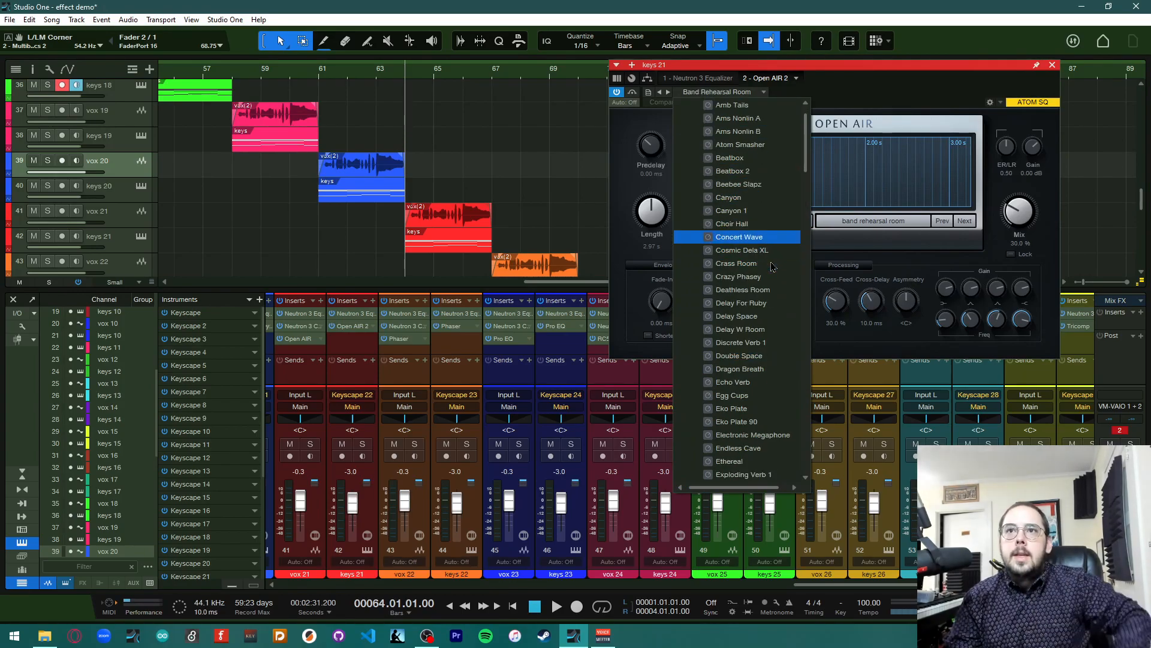
scroll(772, 266, down, 3)
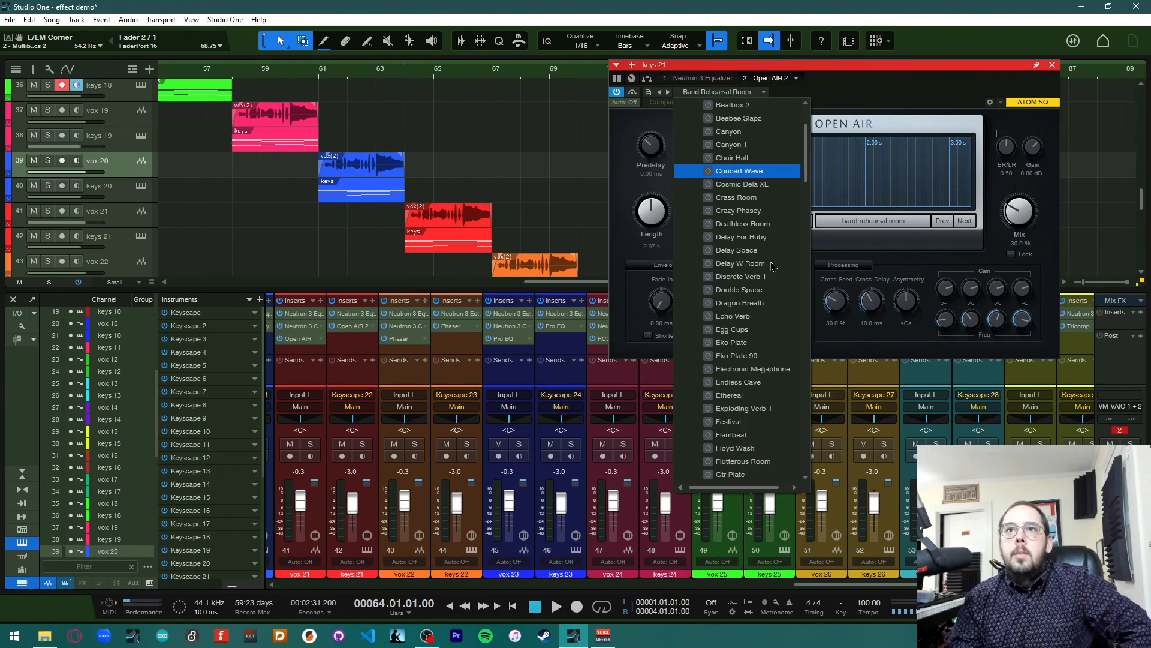
drag(806, 168, 809, 219)
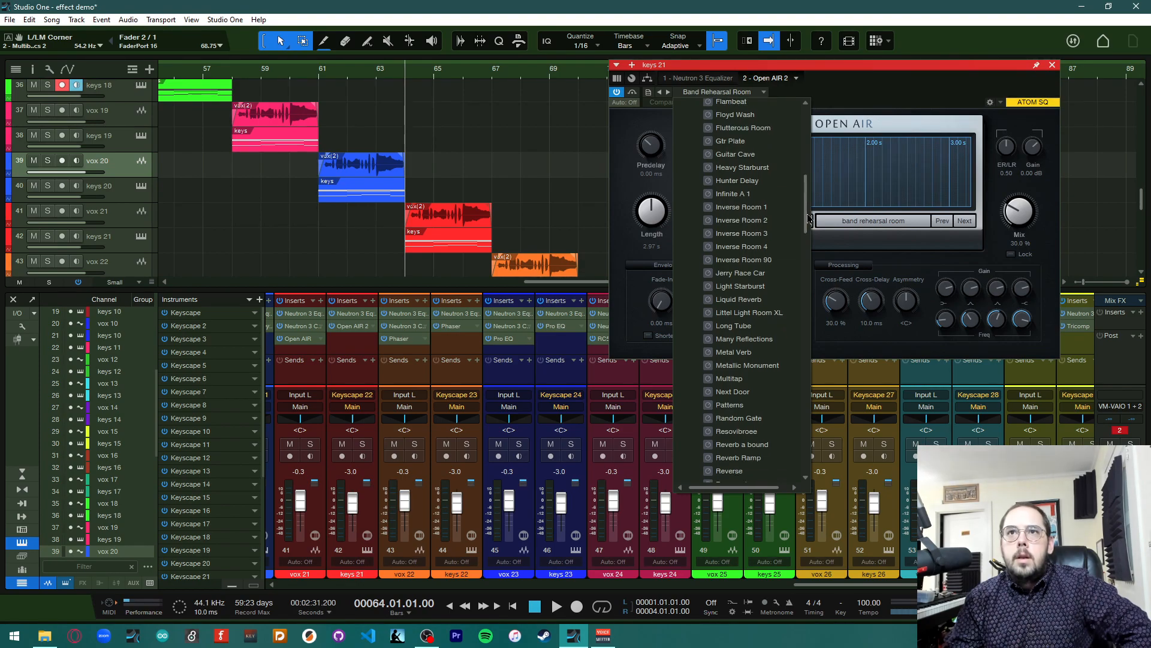
scroll(809, 219, down, 3)
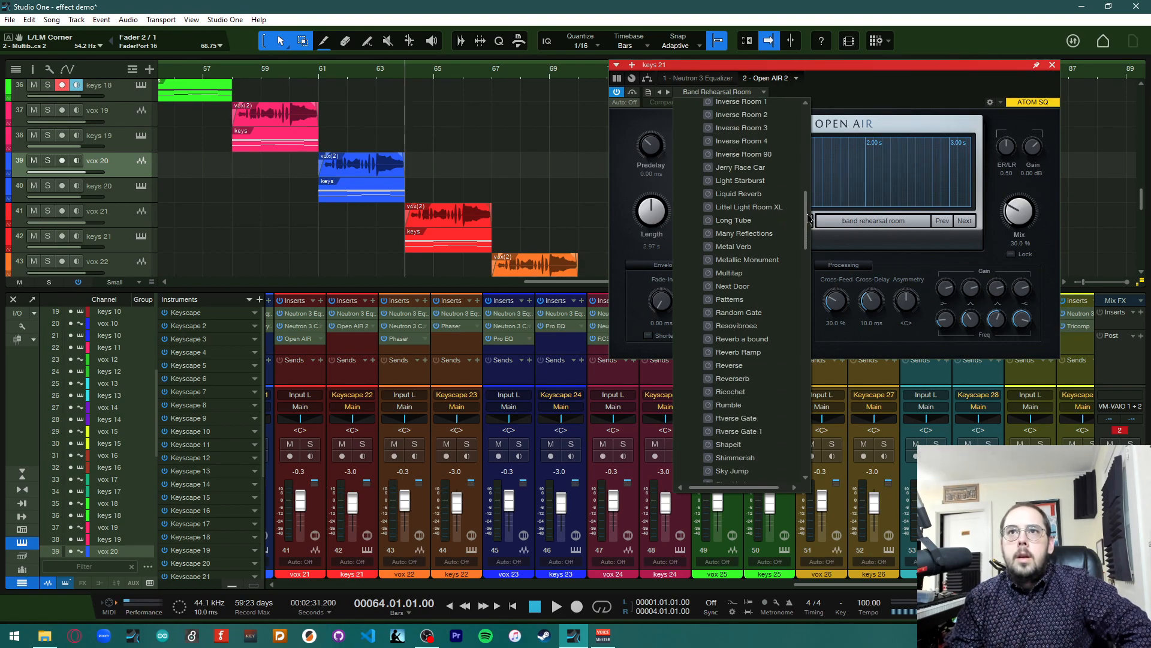
scroll(809, 219, down, 6)
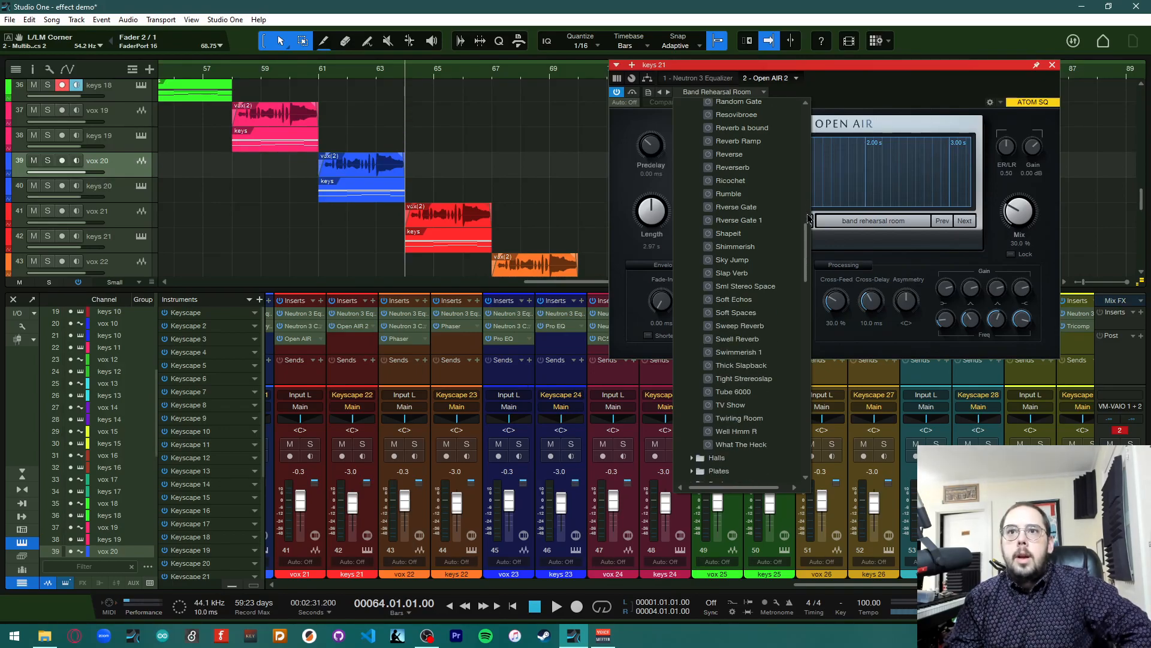
click(764, 447)
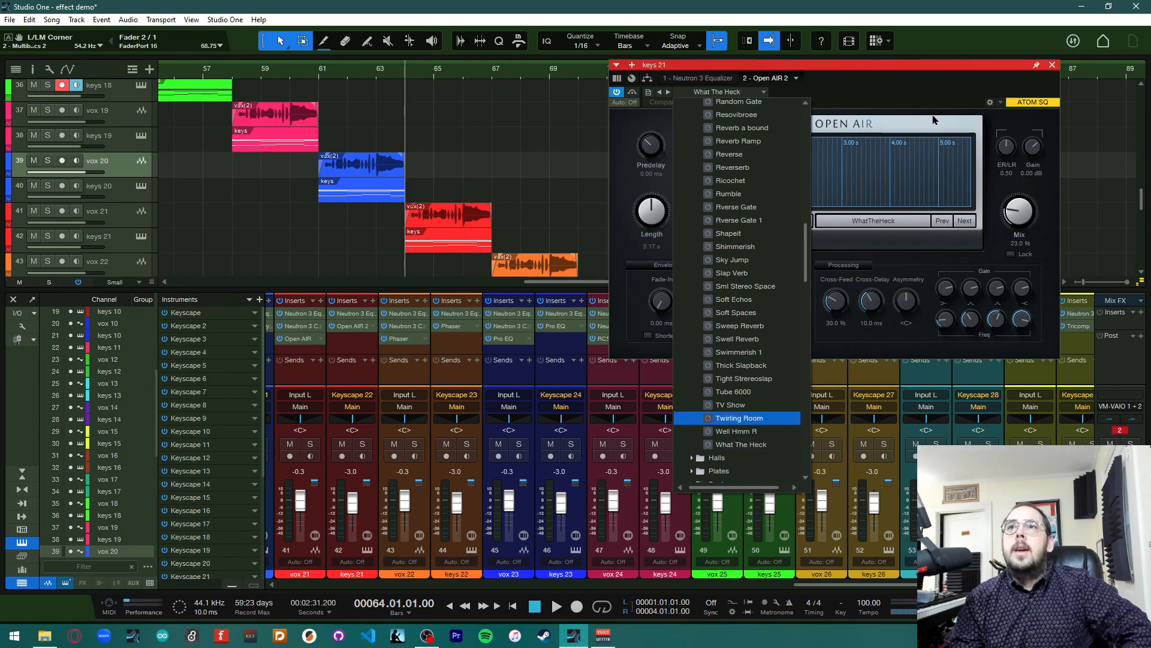
Close the reverb editor, reopen and close the Open AIR editor, and play the song briefly
click(1053, 65)
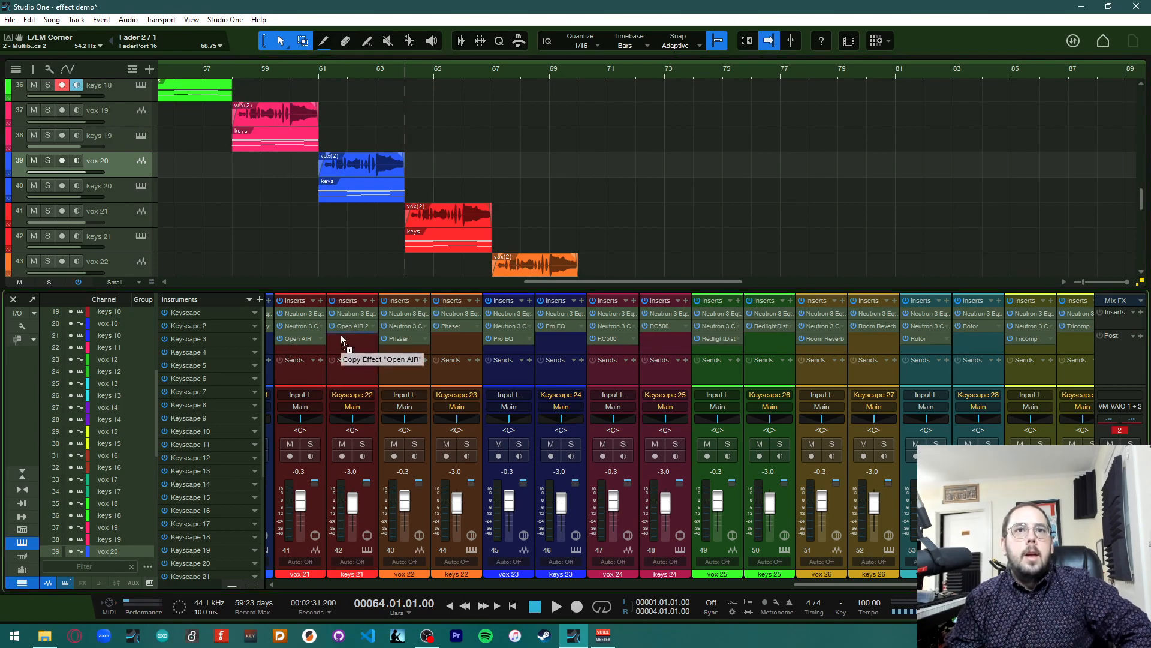
click(298, 341)
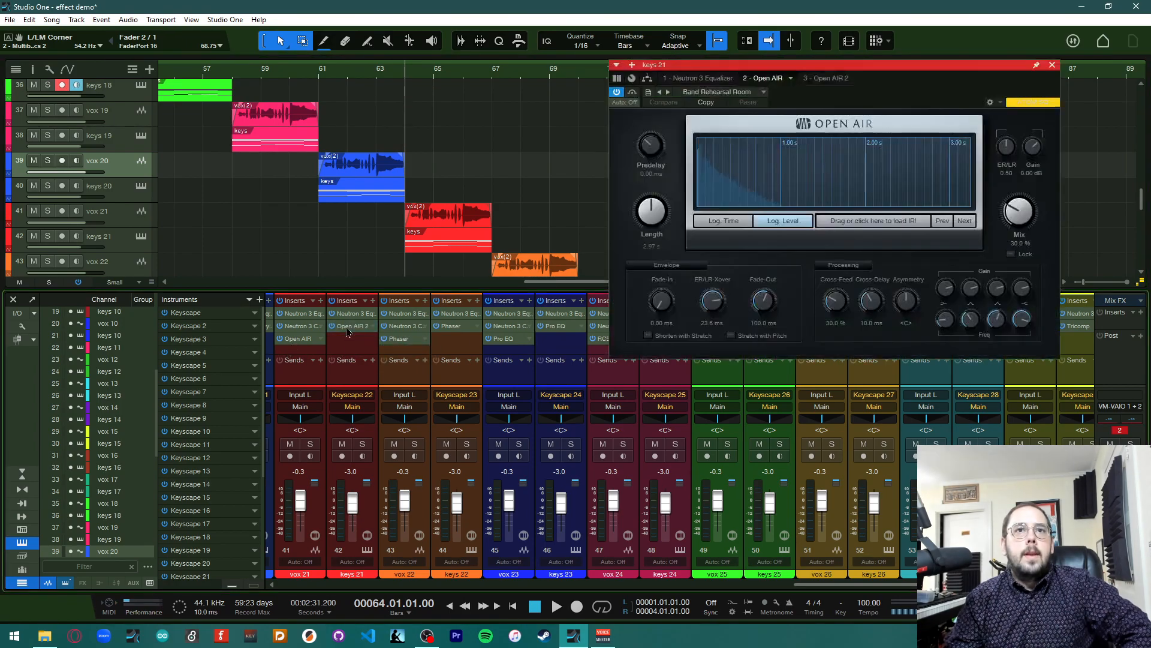
click(1052, 64)
key(space)
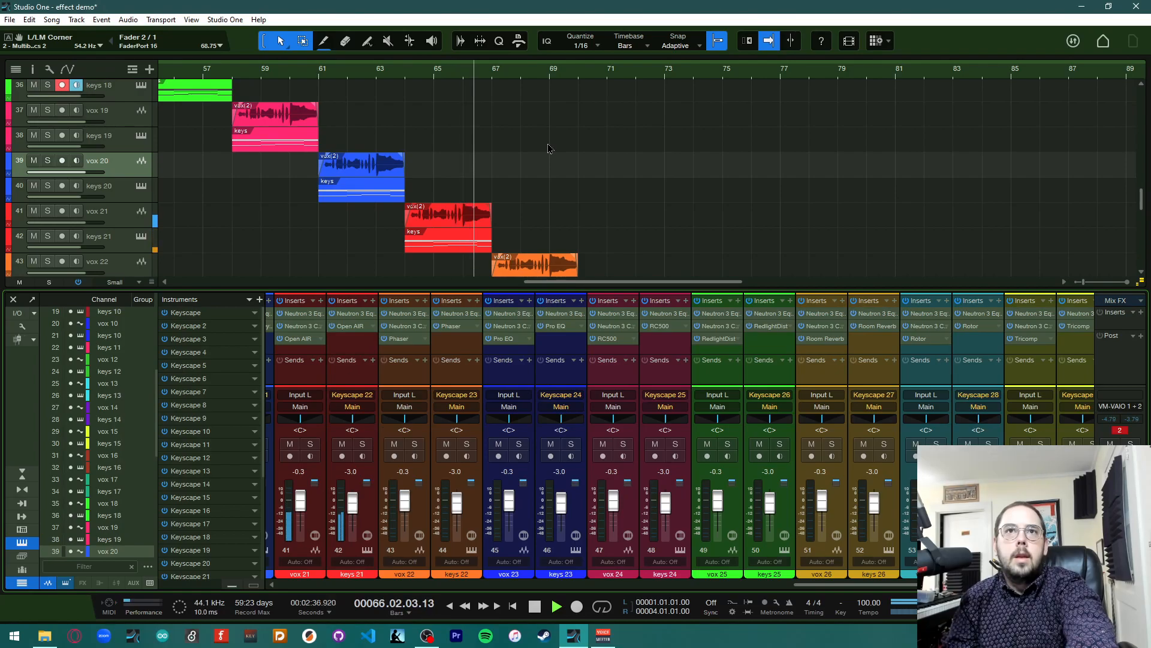
key(space)
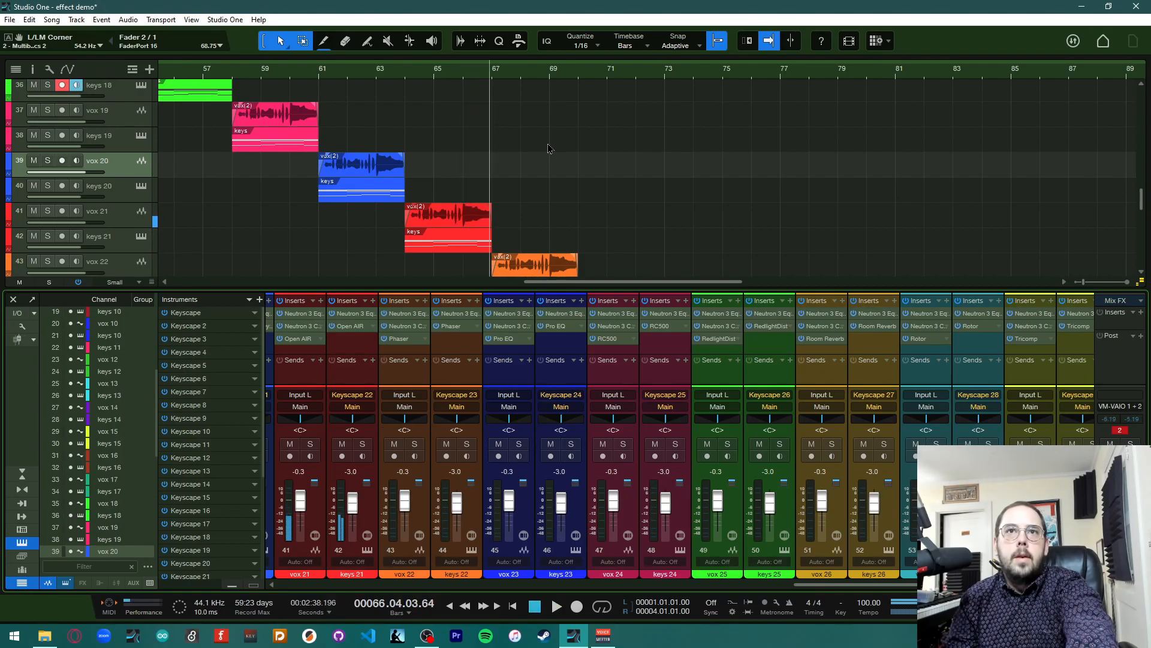
Return to bar 64, load the What The Heck preset in vox 21's Open AIR, and close the editor
click(405, 82)
click(298, 338)
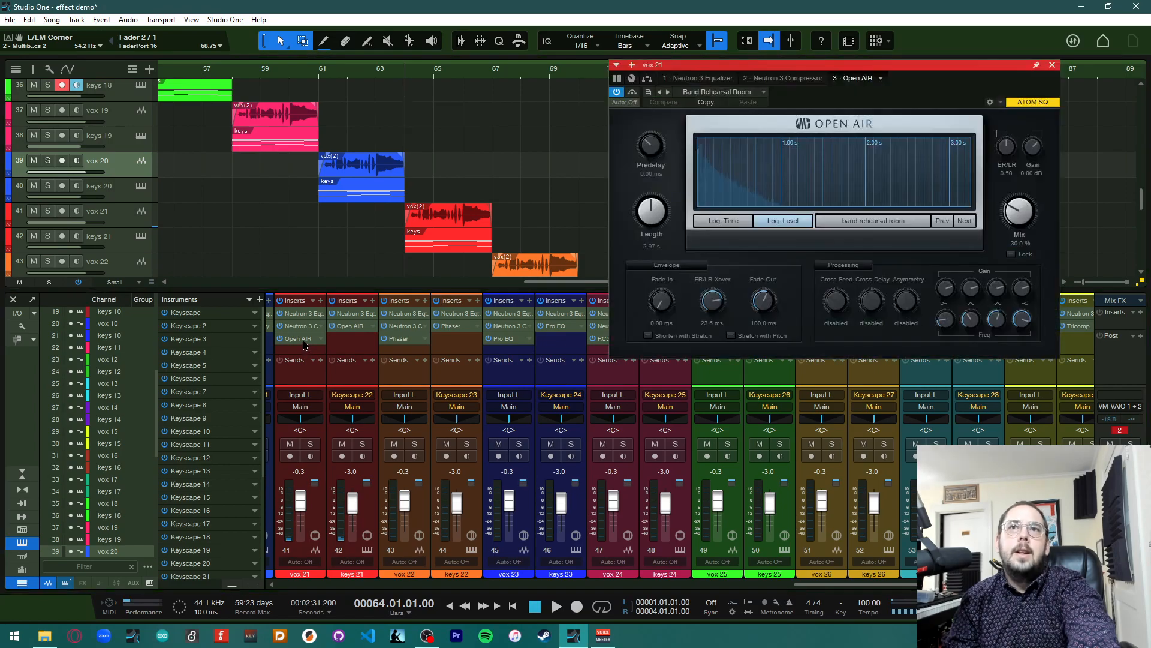
click(732, 91)
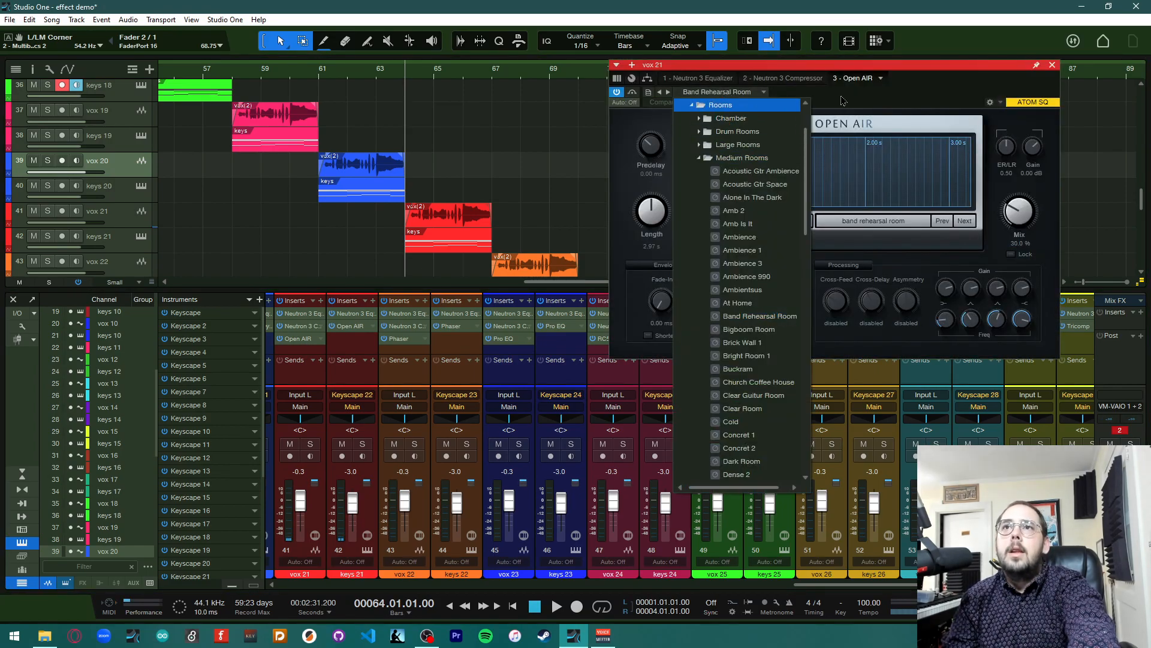
click(824, 103)
click(740, 100)
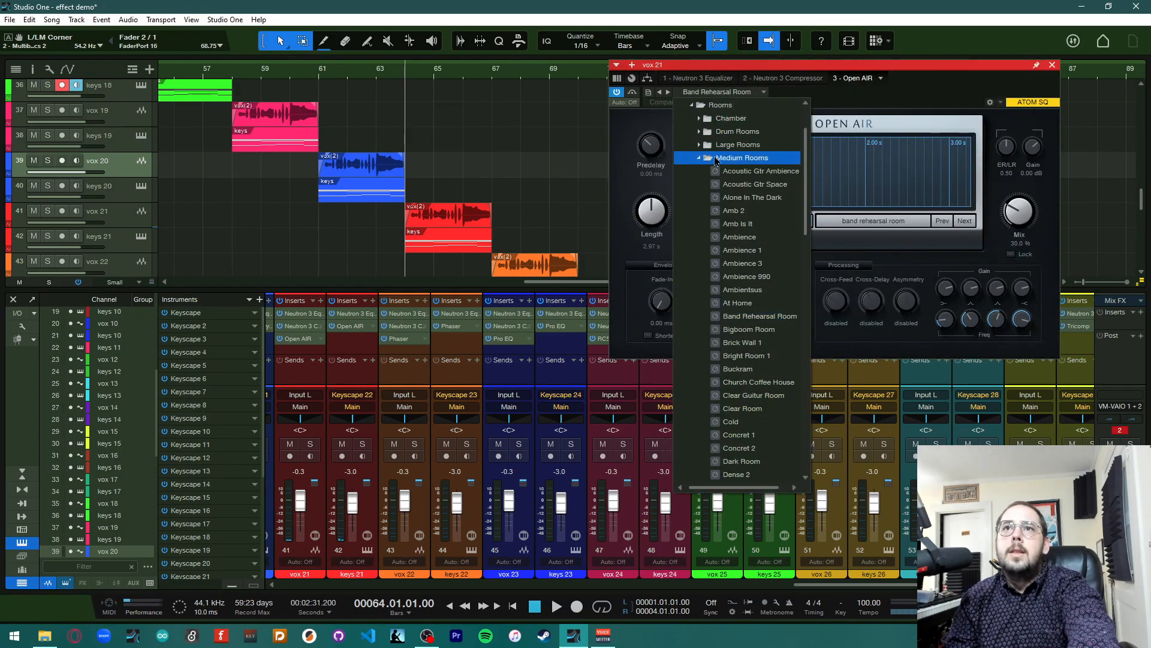
scroll(709, 135, up, 3)
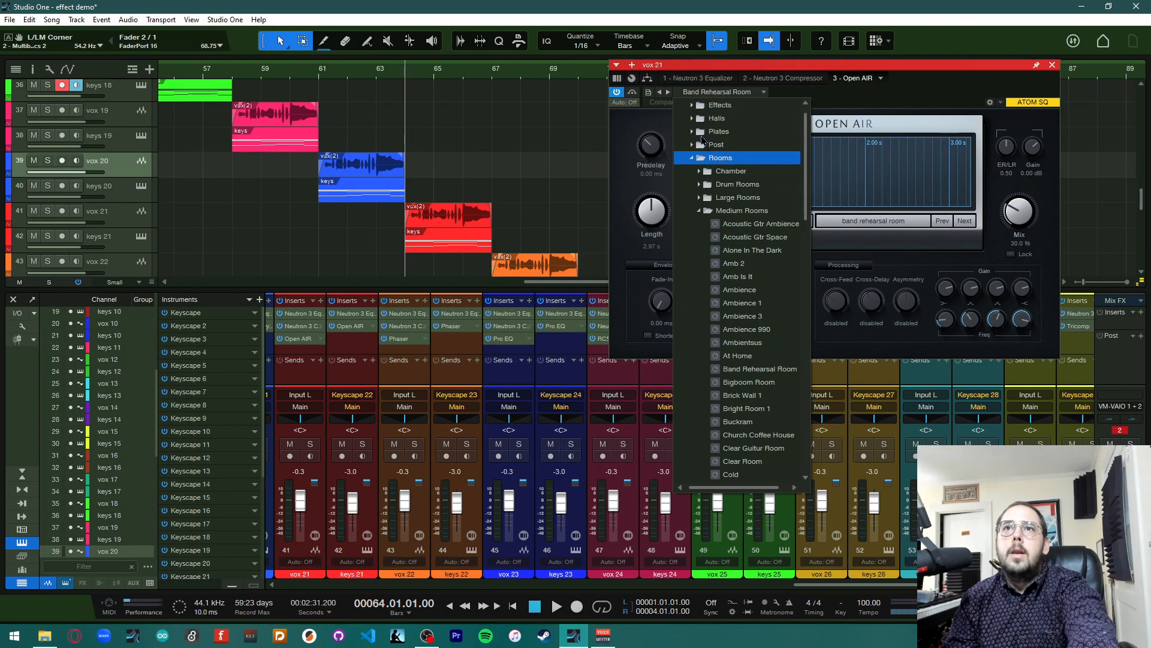
scroll(738, 240, down, 15)
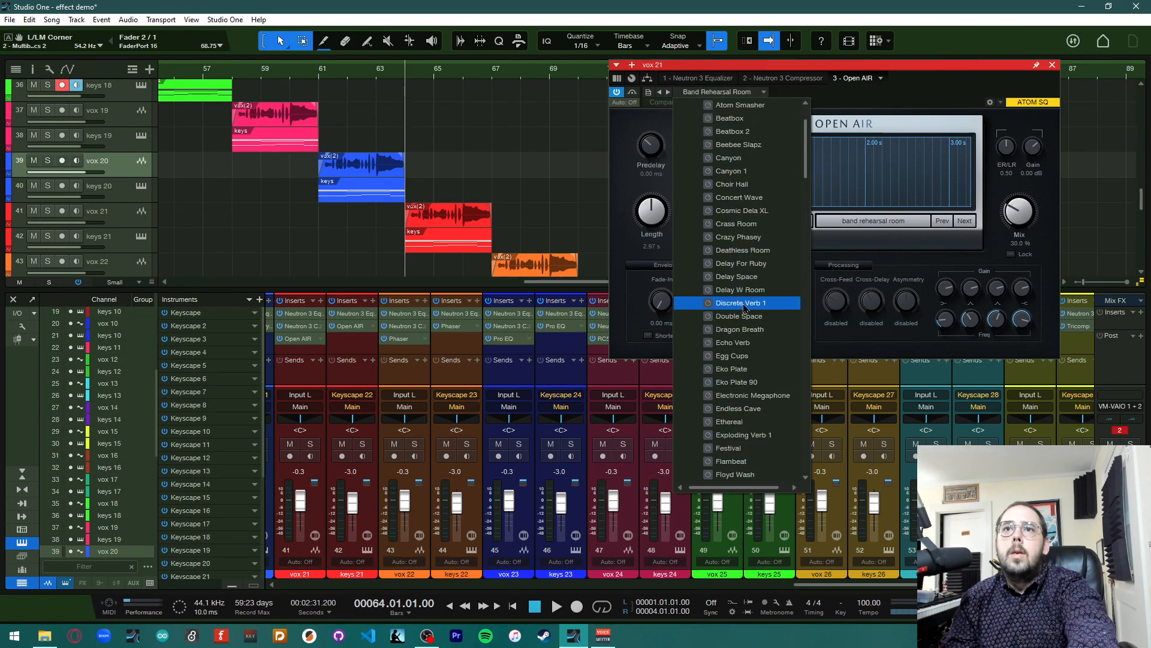
scroll(741, 465, down, 6)
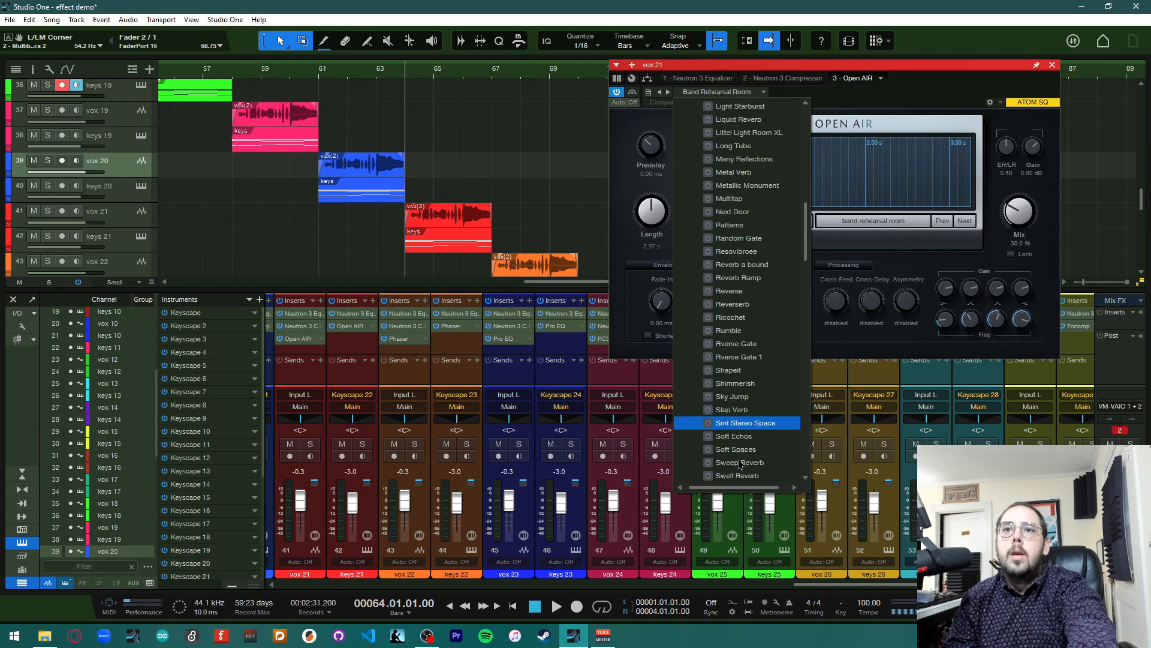
scroll(742, 465, down, 2)
click(741, 370)
click(1000, 237)
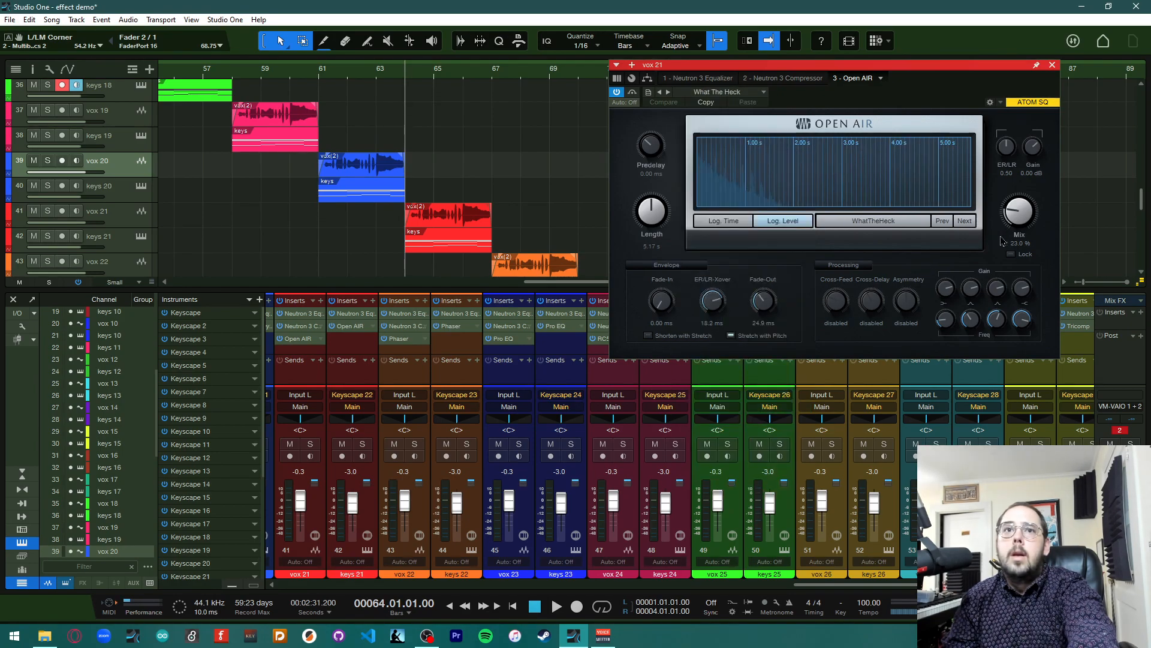
click(1053, 66)
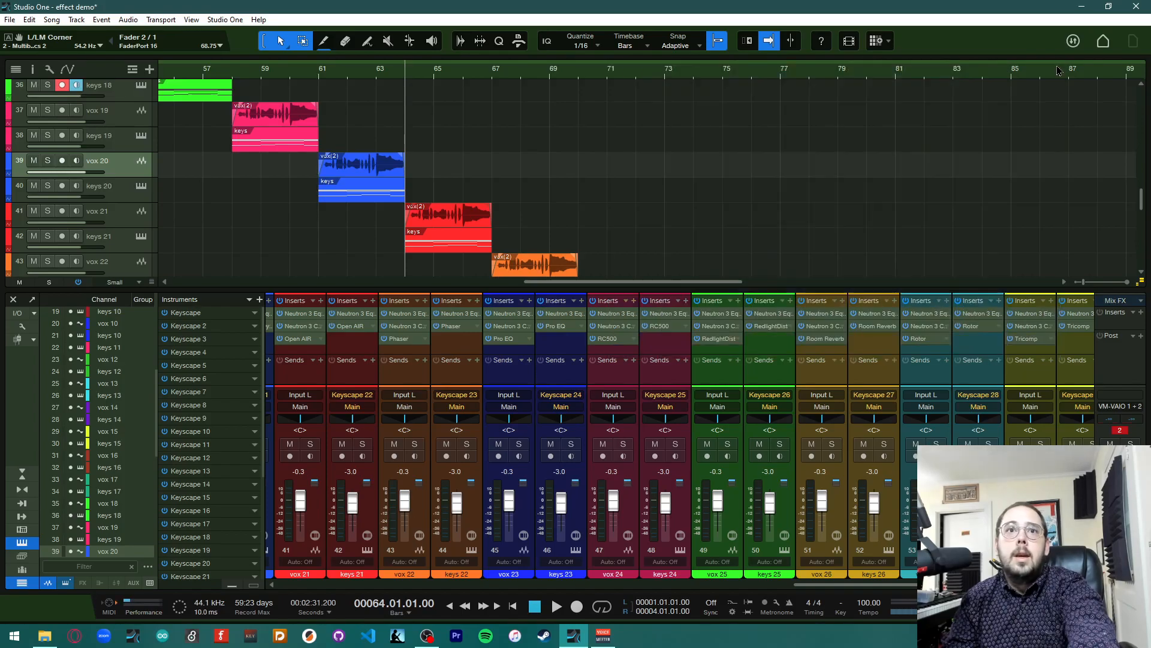
Open keys 21's Open AIR editor and load the What The Heck preset from the Effects presets
click(356, 329)
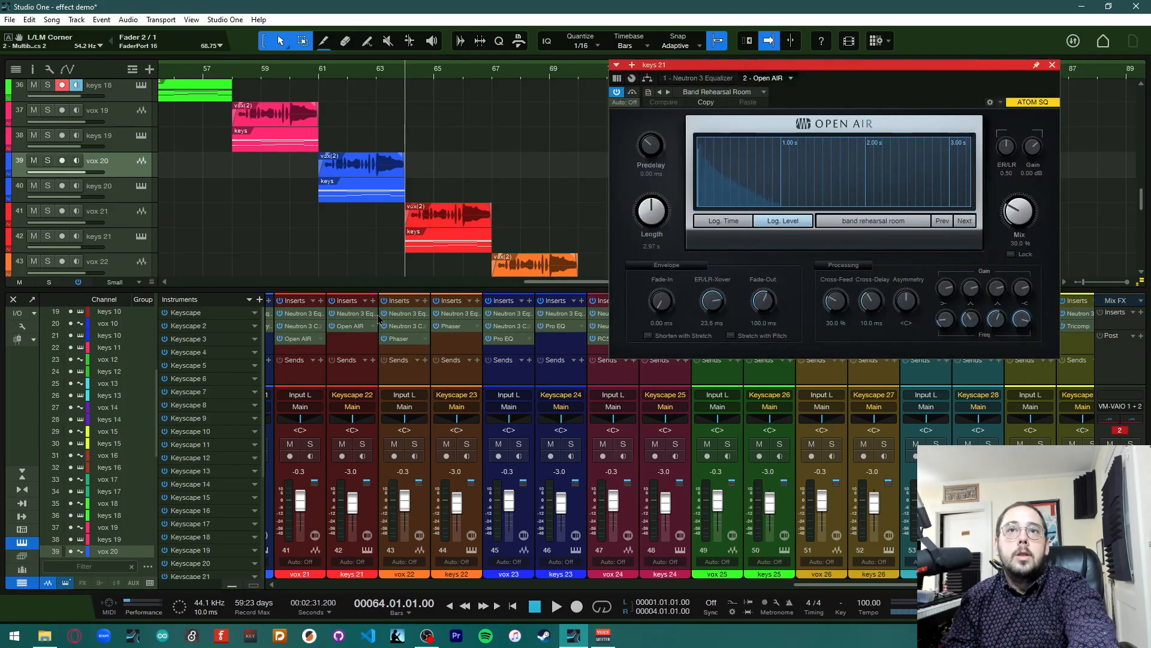
click(717, 92)
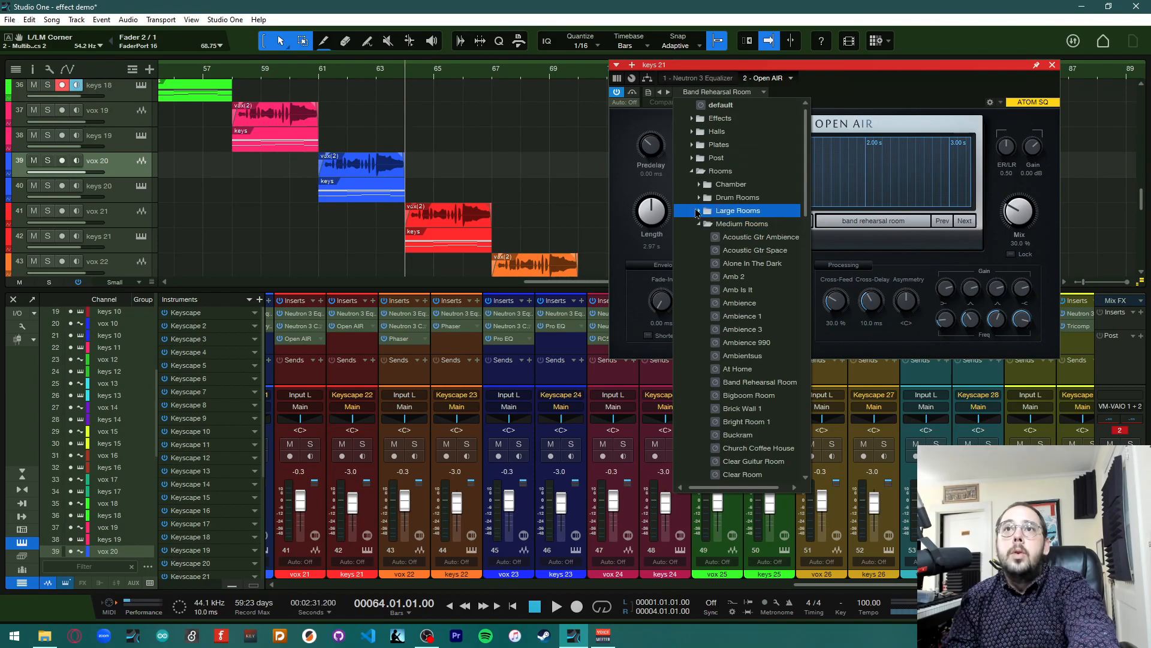
scroll(753, 318, down, 15)
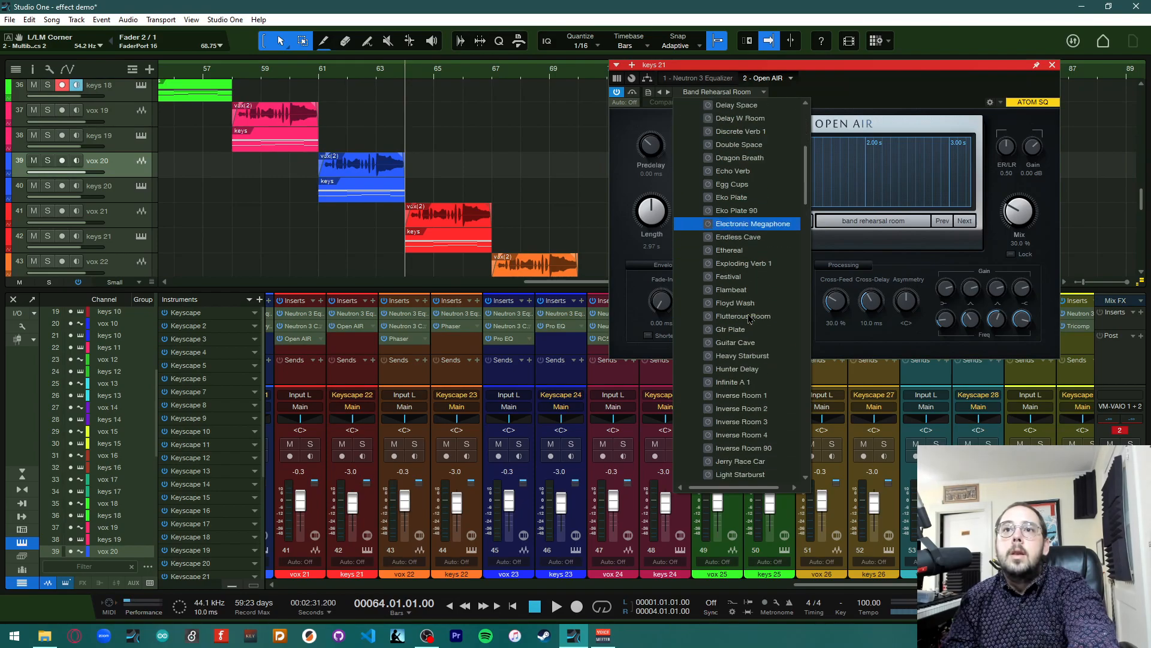
scroll(754, 319, down, 3)
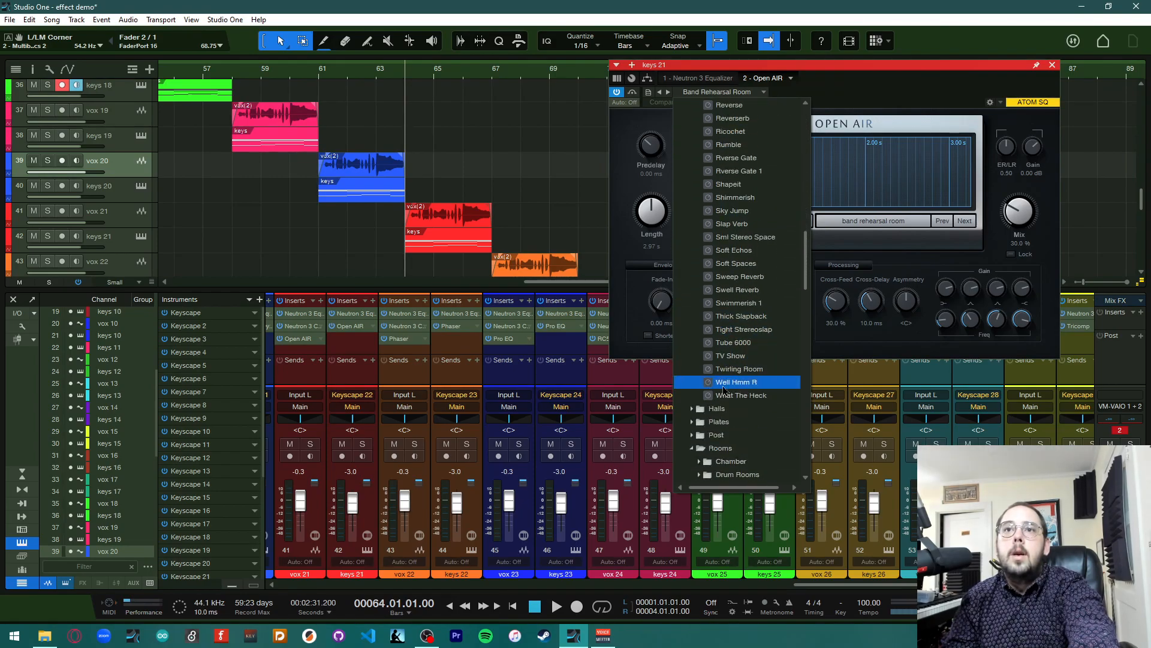
click(741, 395)
click(917, 81)
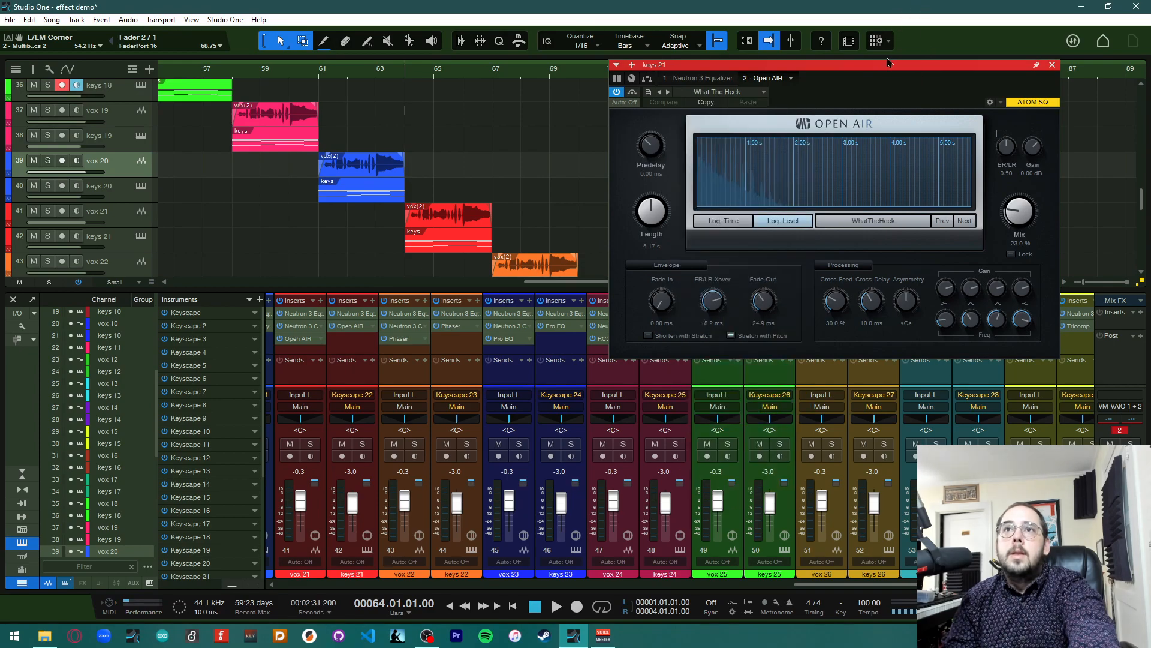
Play the song briefly from bar 64, then close the Open AIR editor
key(space)
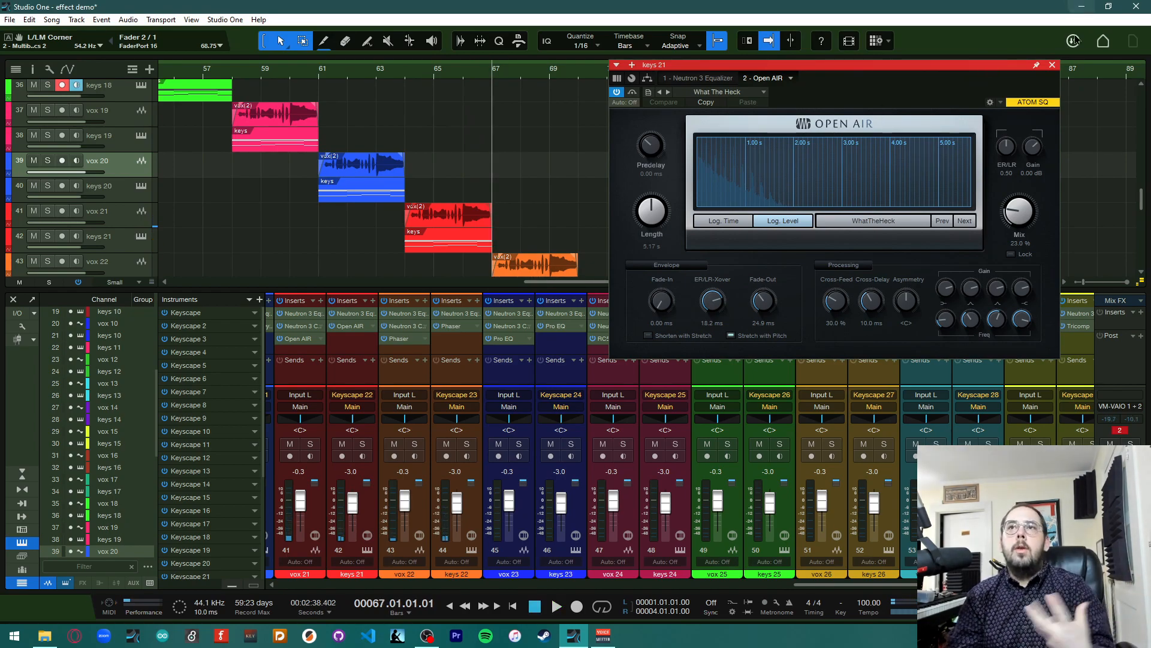
click(1053, 65)
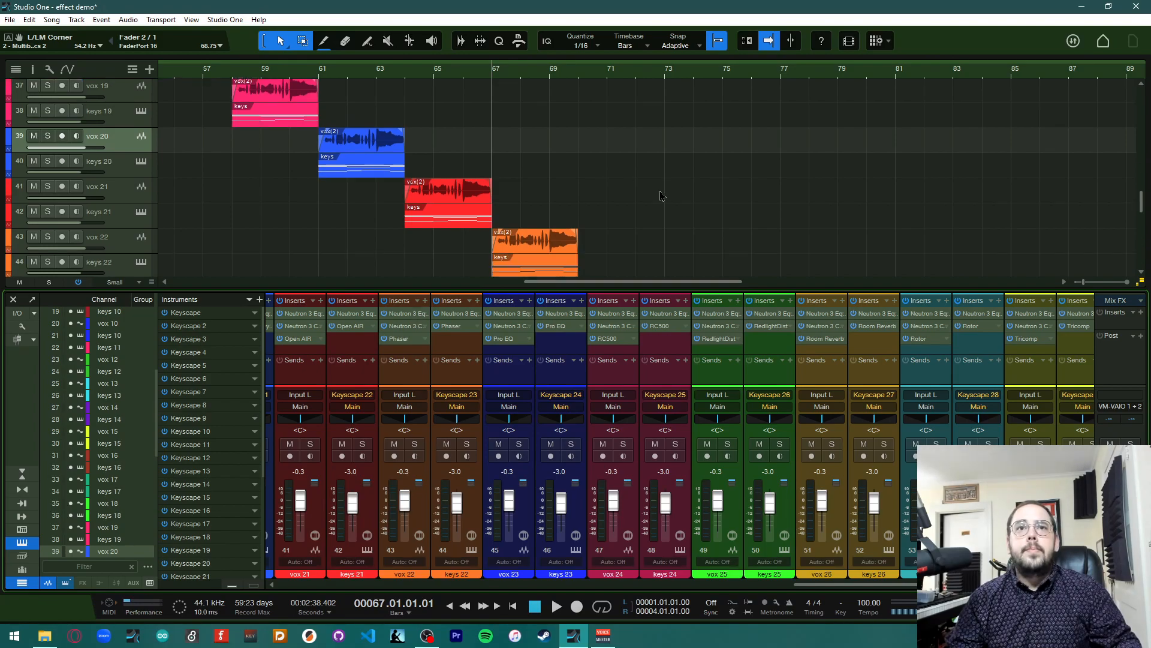
Scroll the arrangement down to vox 22, open its Phaser insert editor, and move the editor window up
scroll(661, 197, down, 5)
scroll(661, 197, down, 2)
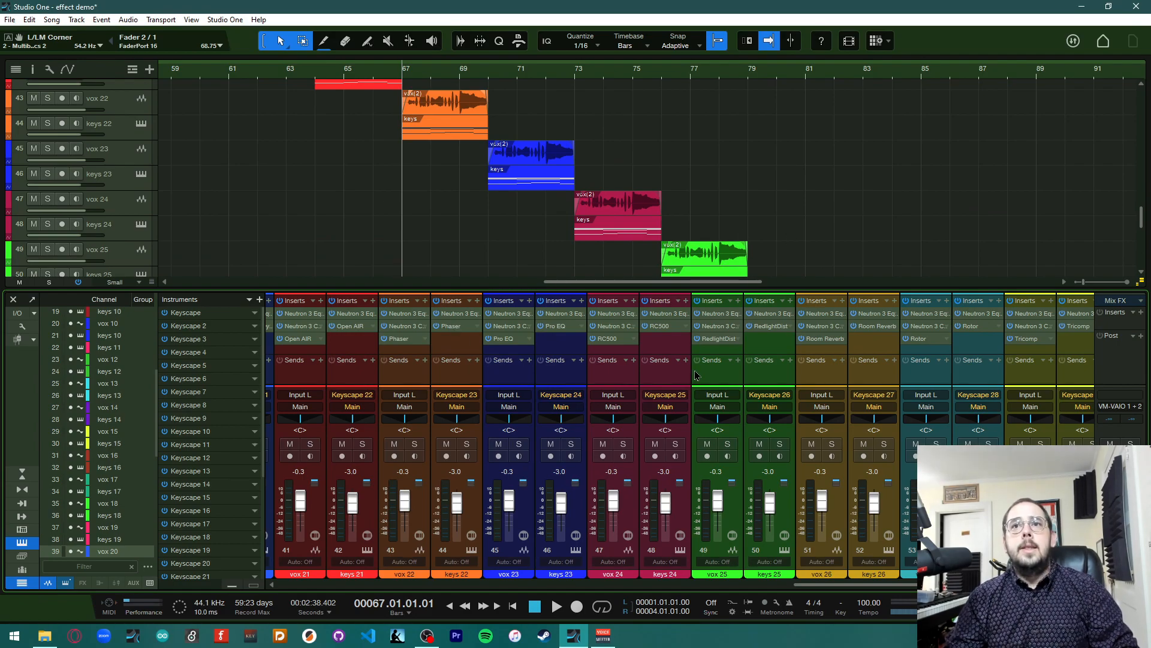
click(405, 343)
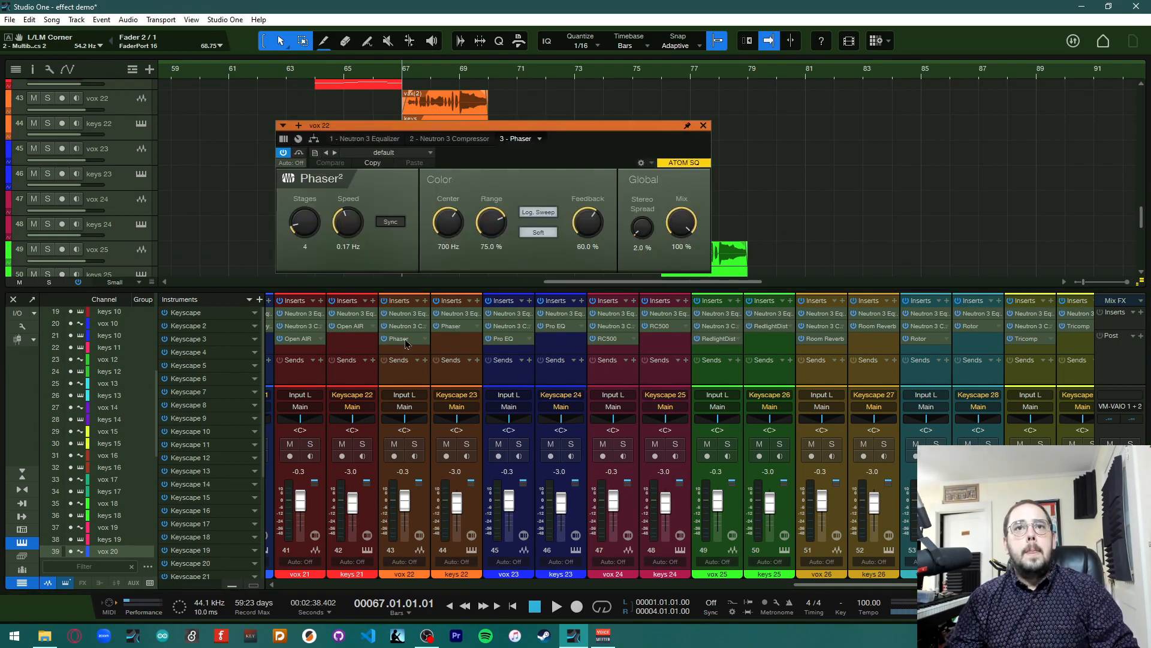
drag(496, 128, 807, 90)
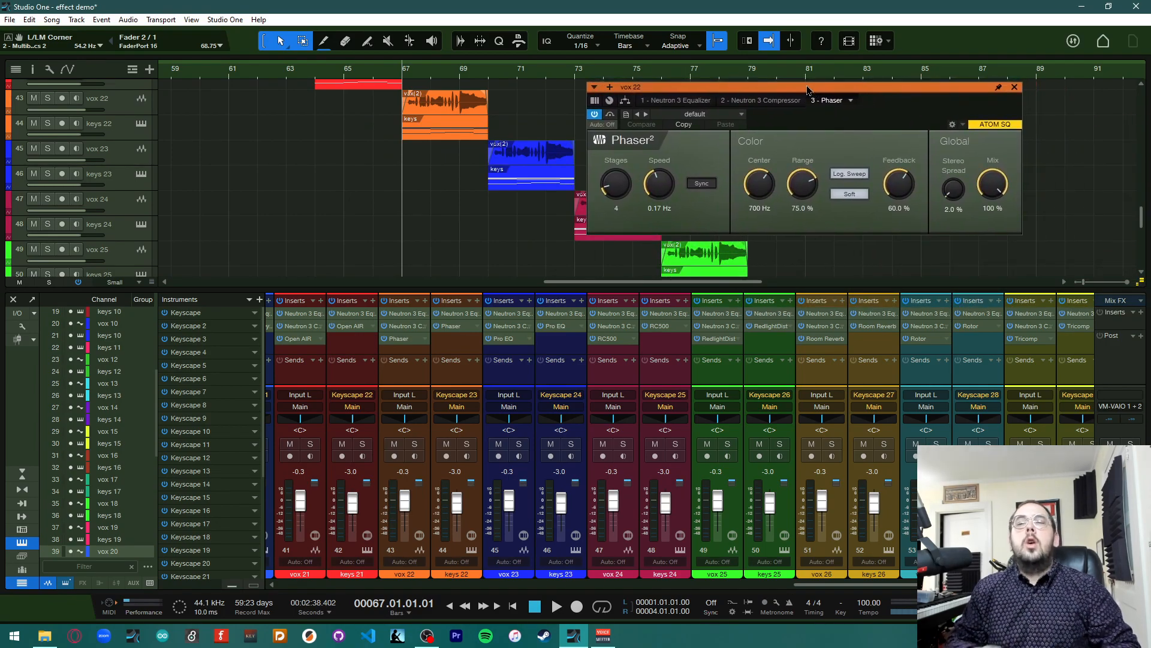
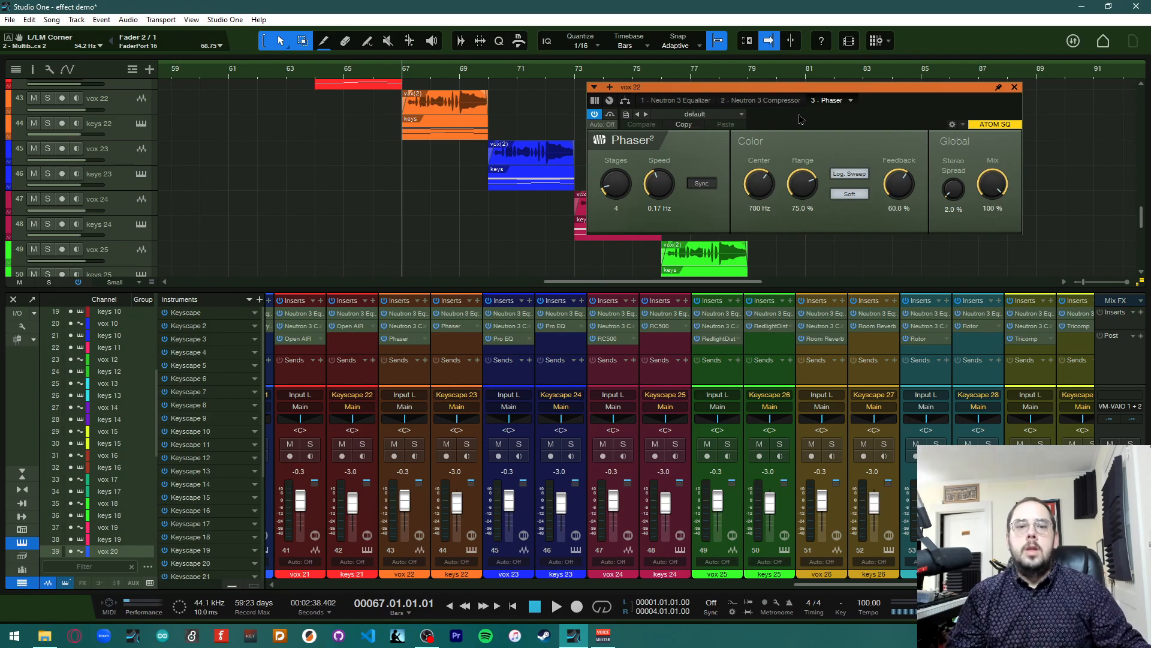
Audition vox 22's Phaser, set Stages 11, Speed 0.06 Hz, Center 240 Hz, Range 95.5%, Feedback 73.3%, and close the editor
key(space)
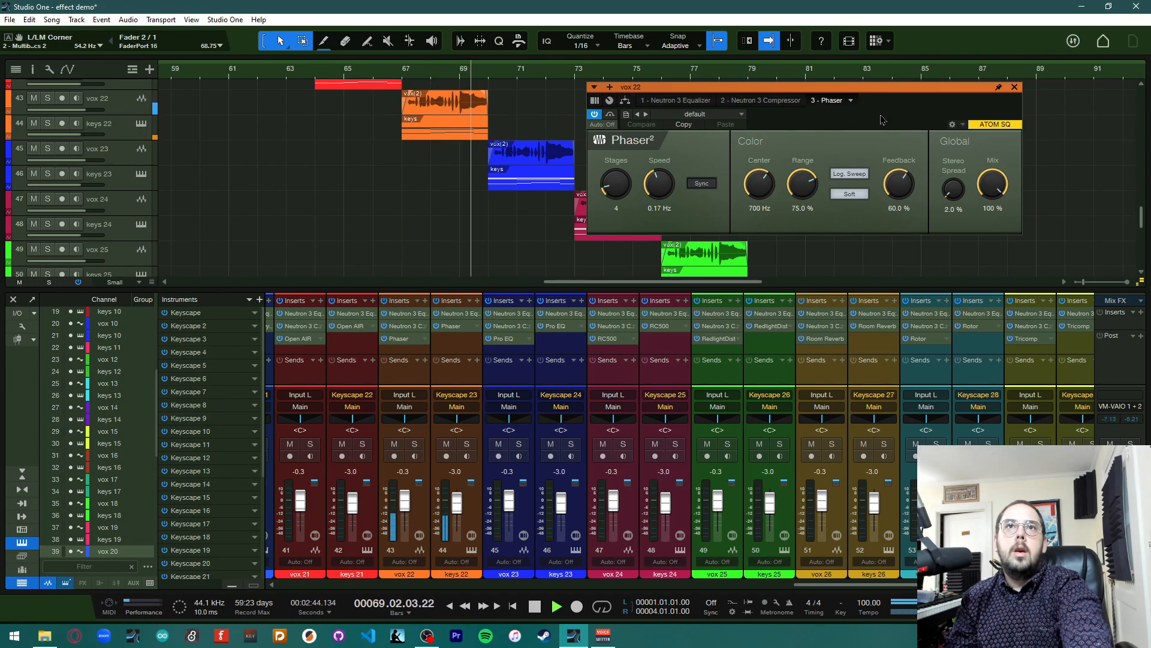
key(space)
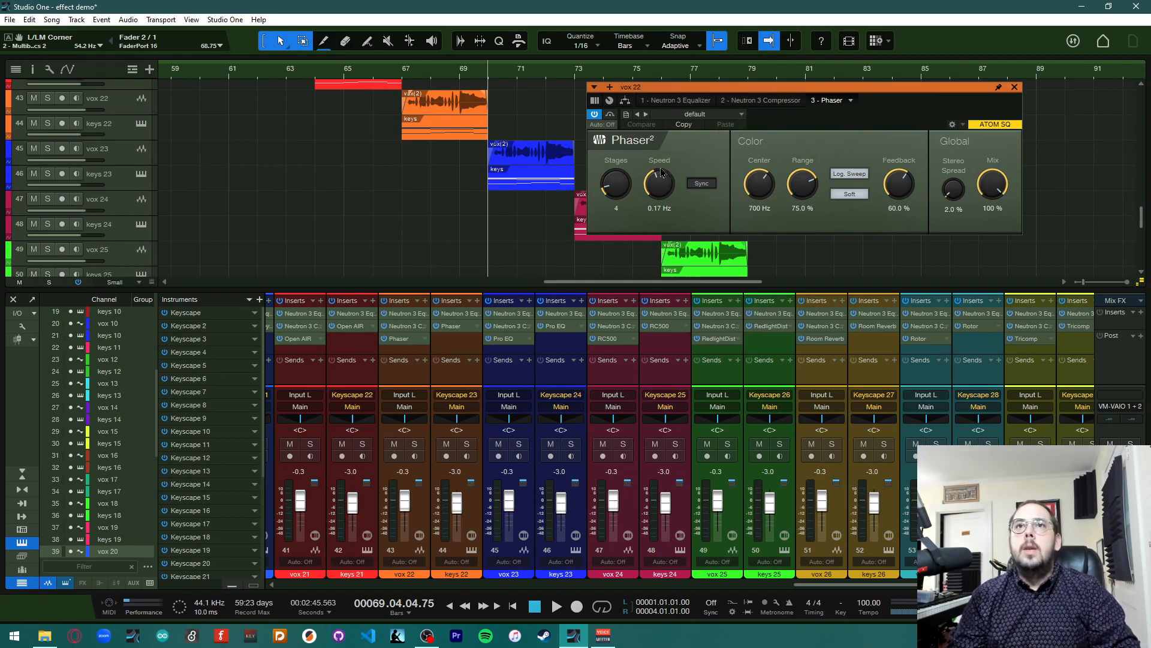
drag(622, 188, 659, 190)
drag(798, 197, 757, 210)
drag(895, 187, 896, 179)
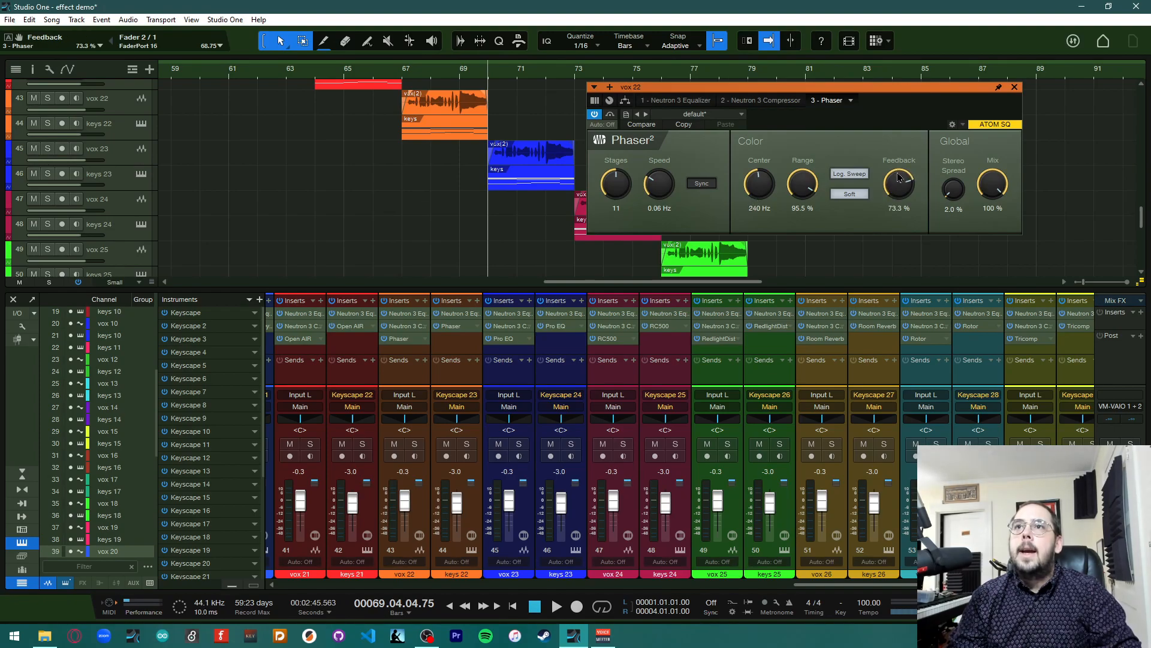
click(1014, 87)
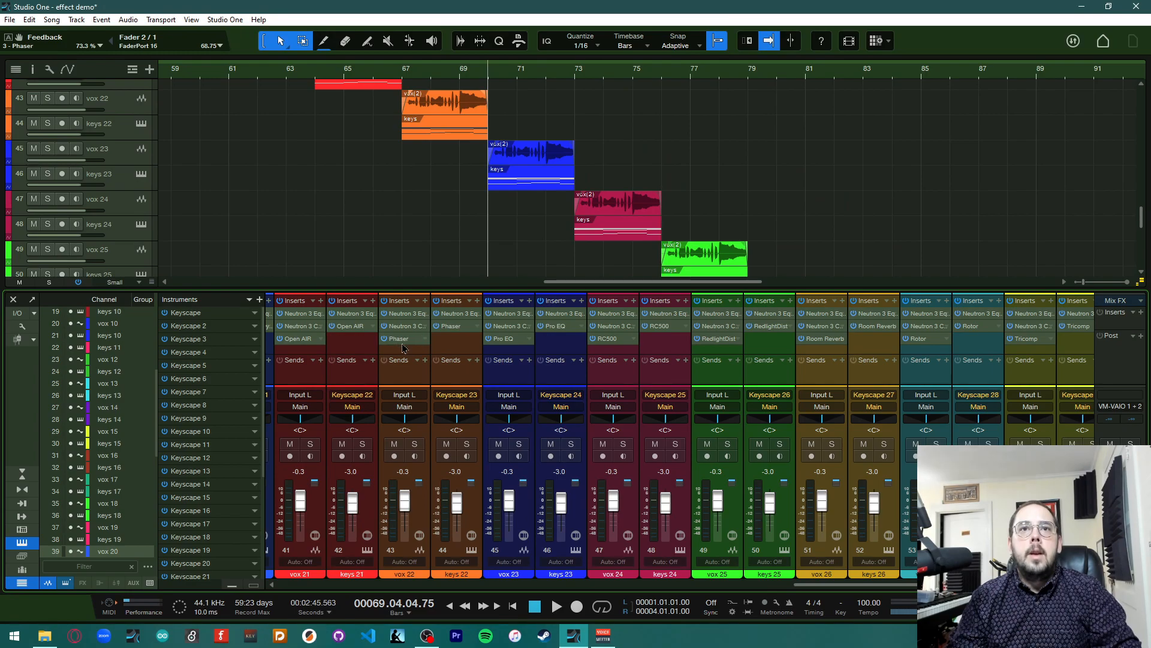
Copy the Phaser insert from vox 22 onto keys 22 and close the opened editor
drag(402, 341, 448, 329)
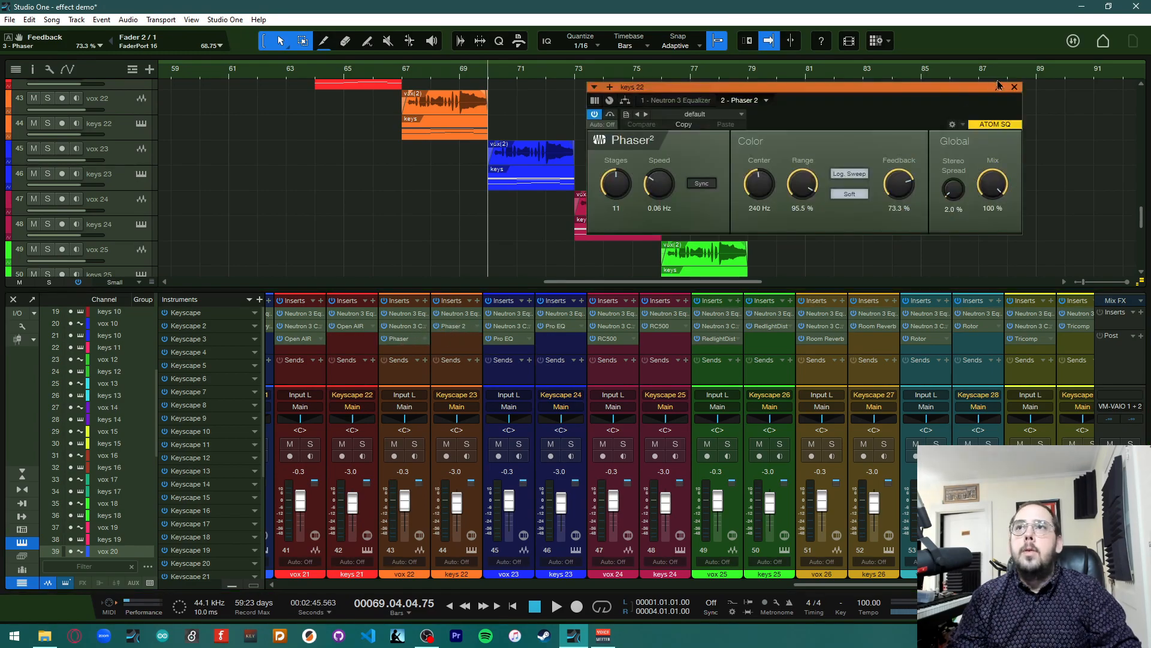
click(1015, 87)
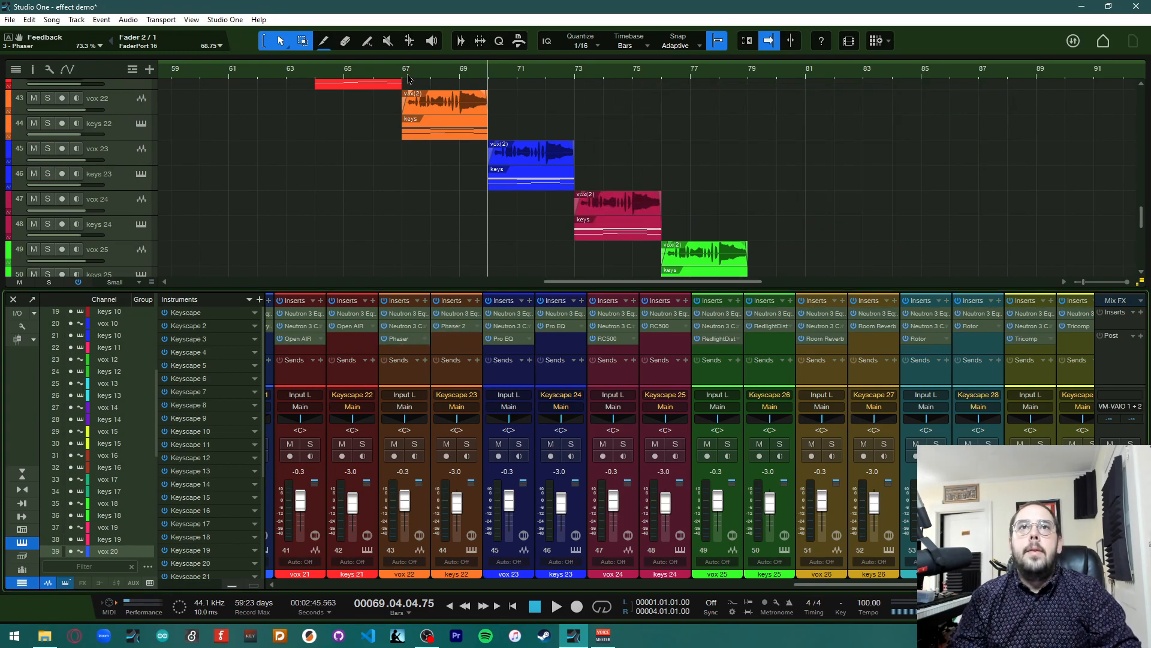
Play the song from bar 67 to hear the phased vox 22 and keys 22 tracks
key(space)
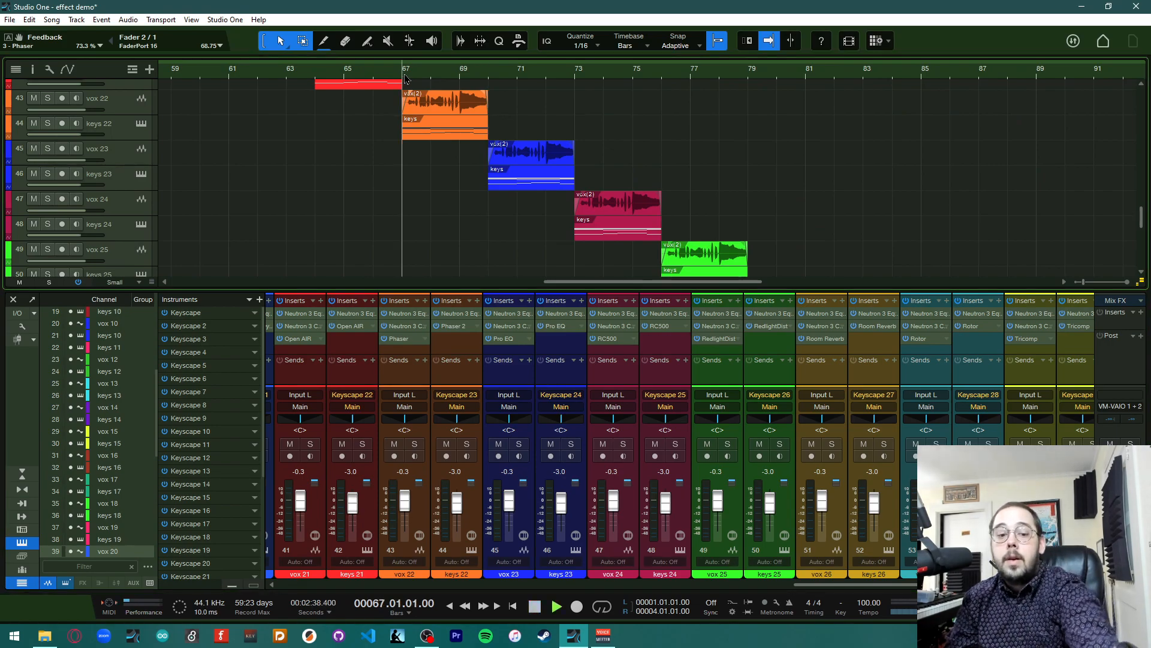
key(space)
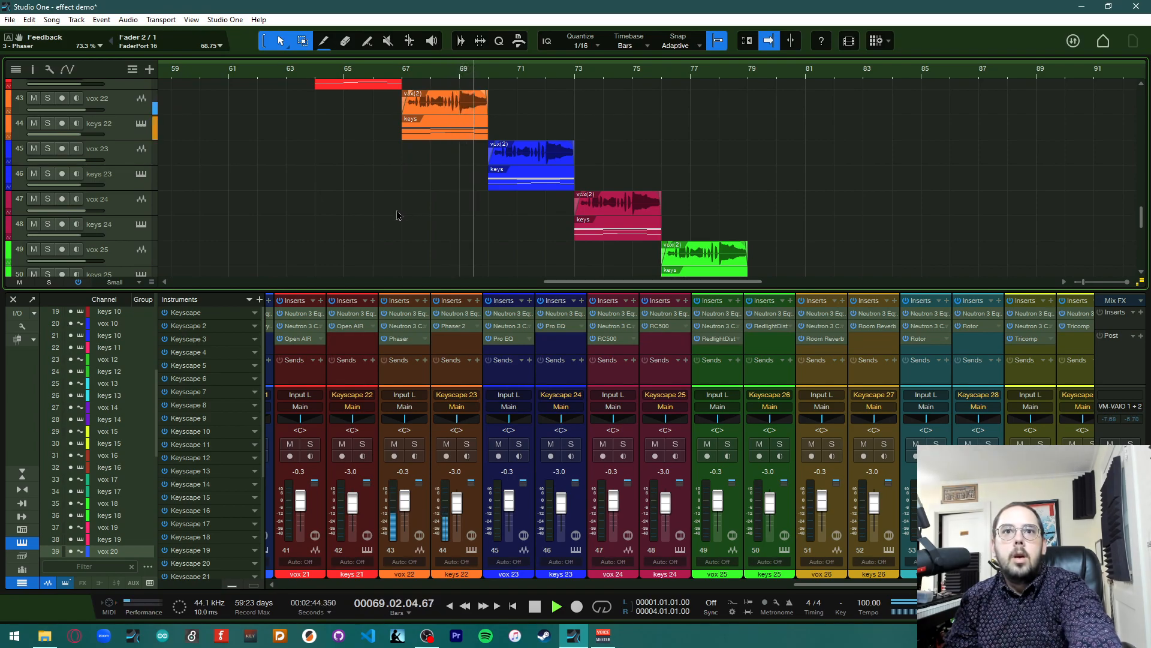
key(space)
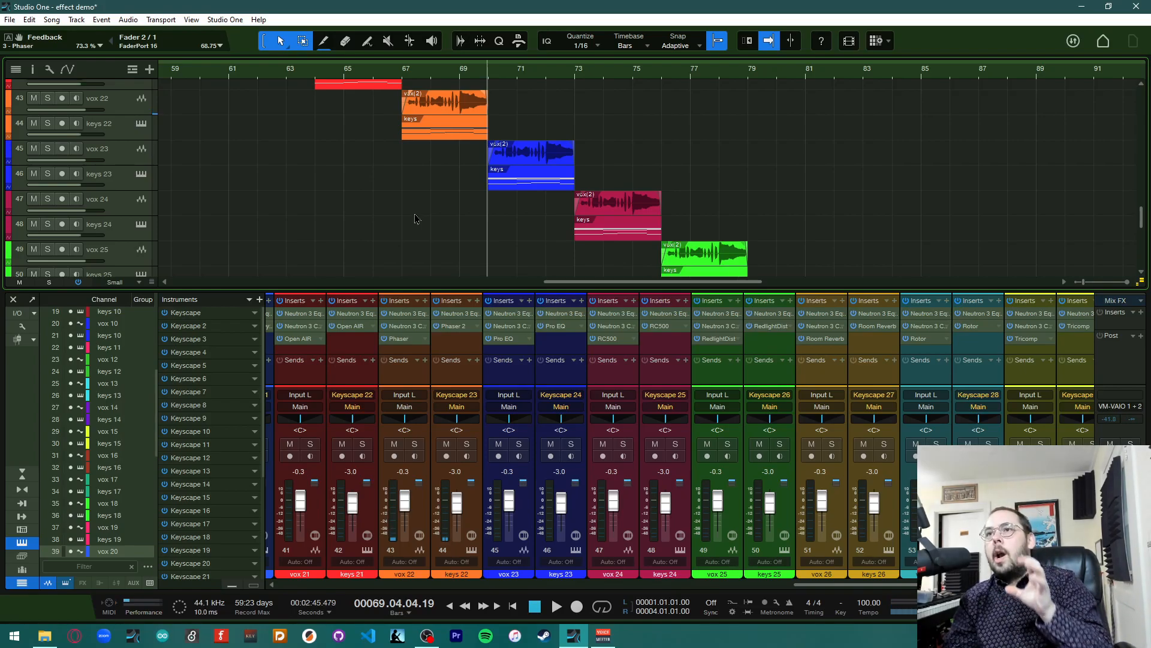
click(401, 76)
key(space)
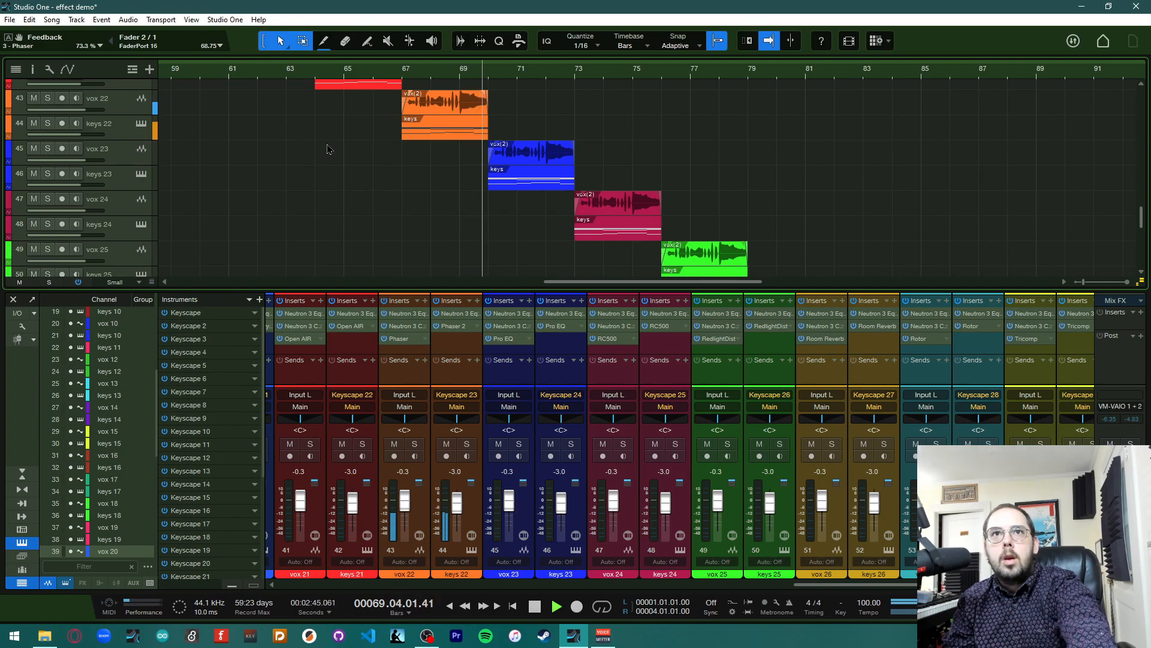
key(space)
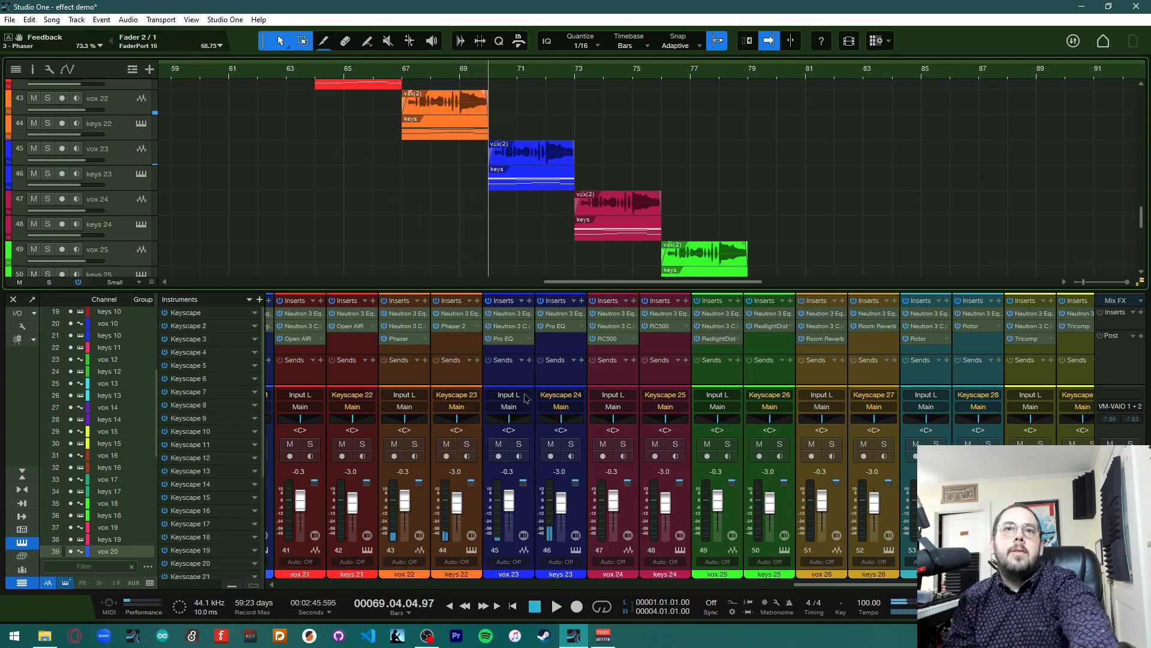
Open vox 23's Pro EQ insert editor and move its window up
scroll(521, 398, right, 3)
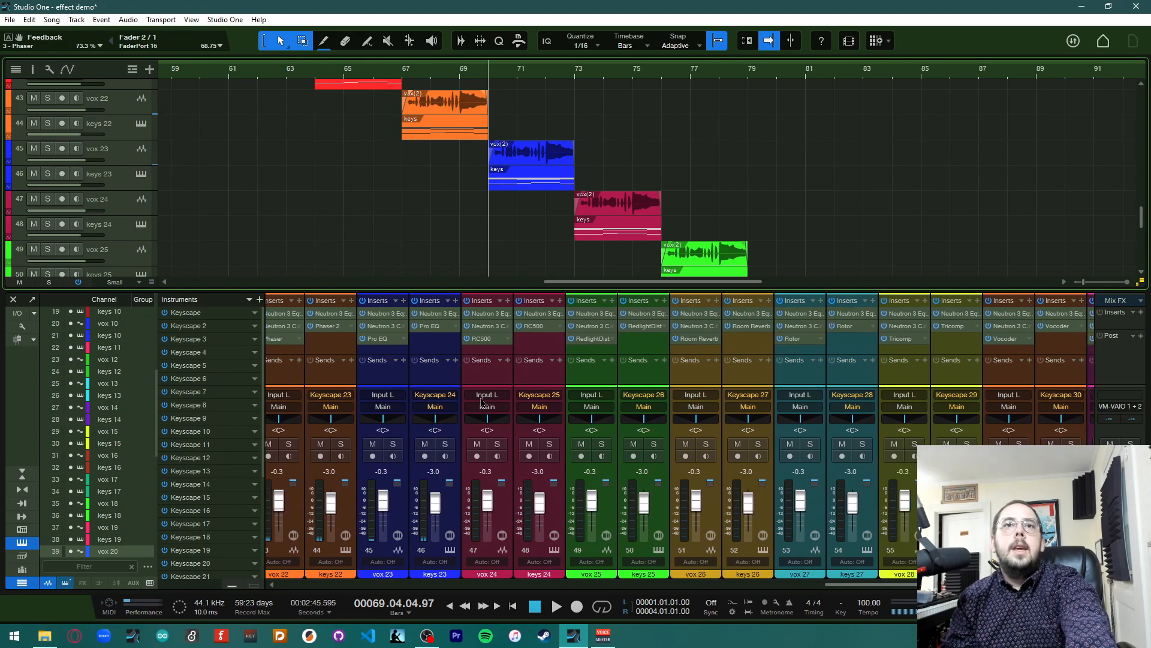
click(379, 341)
drag(526, 126, 845, 58)
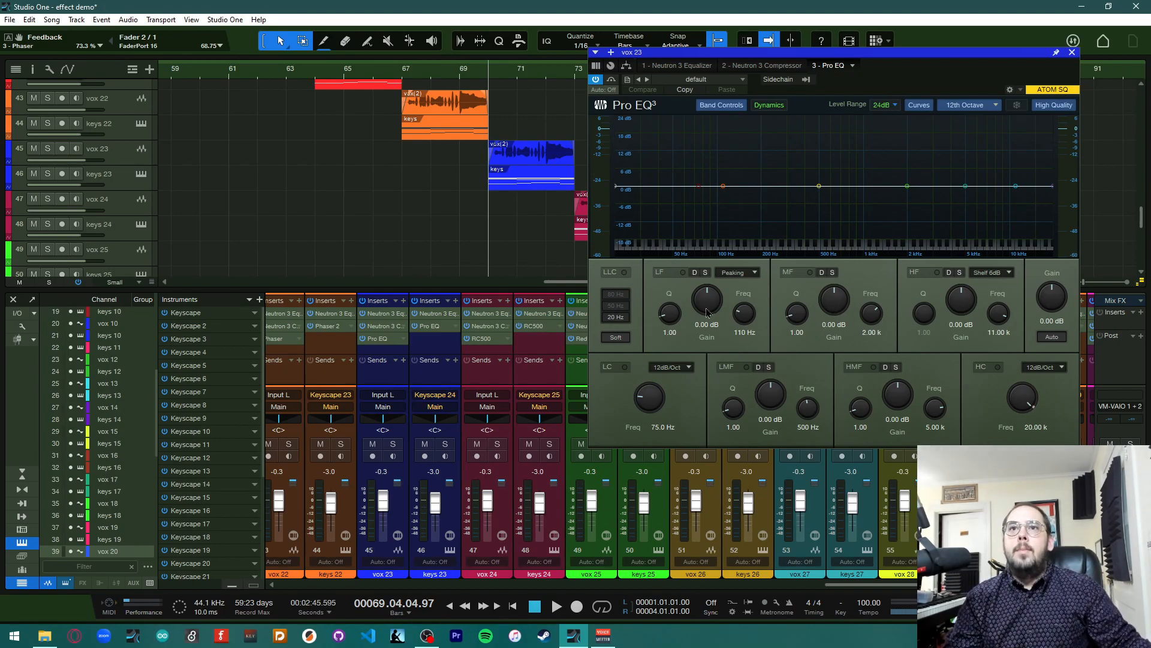
Boost the LMF band to about 13 dB, narrow its Q to 10.45, and sweep its frequency to 20 Hz
drag(819, 186, 822, 151)
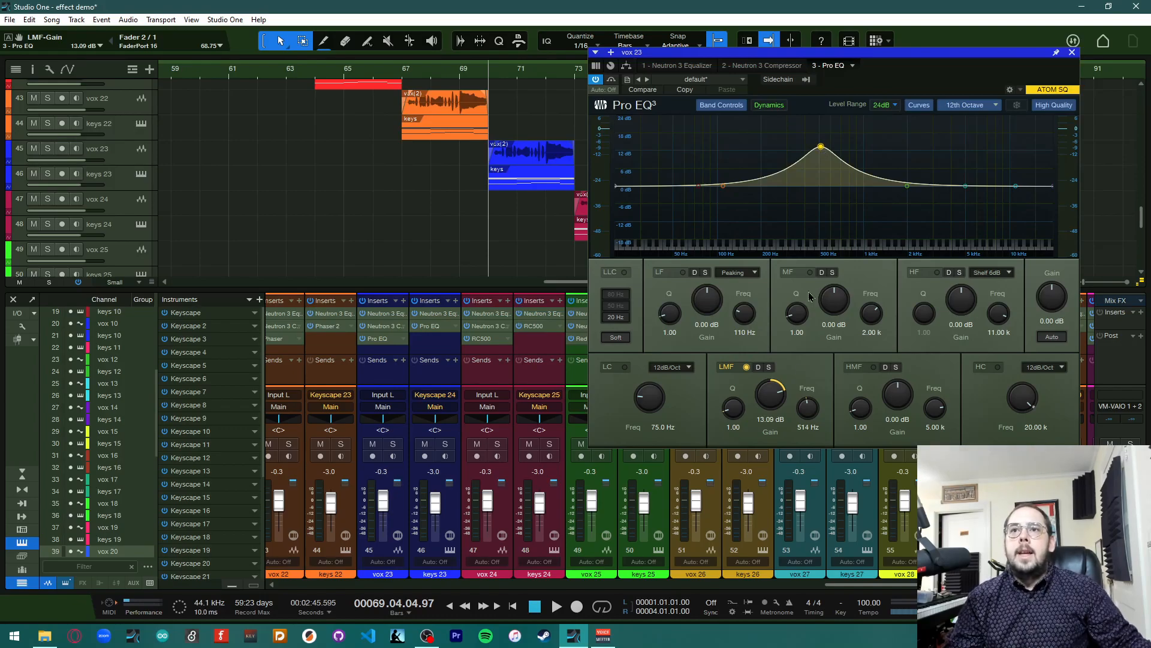
drag(733, 408, 732, 367)
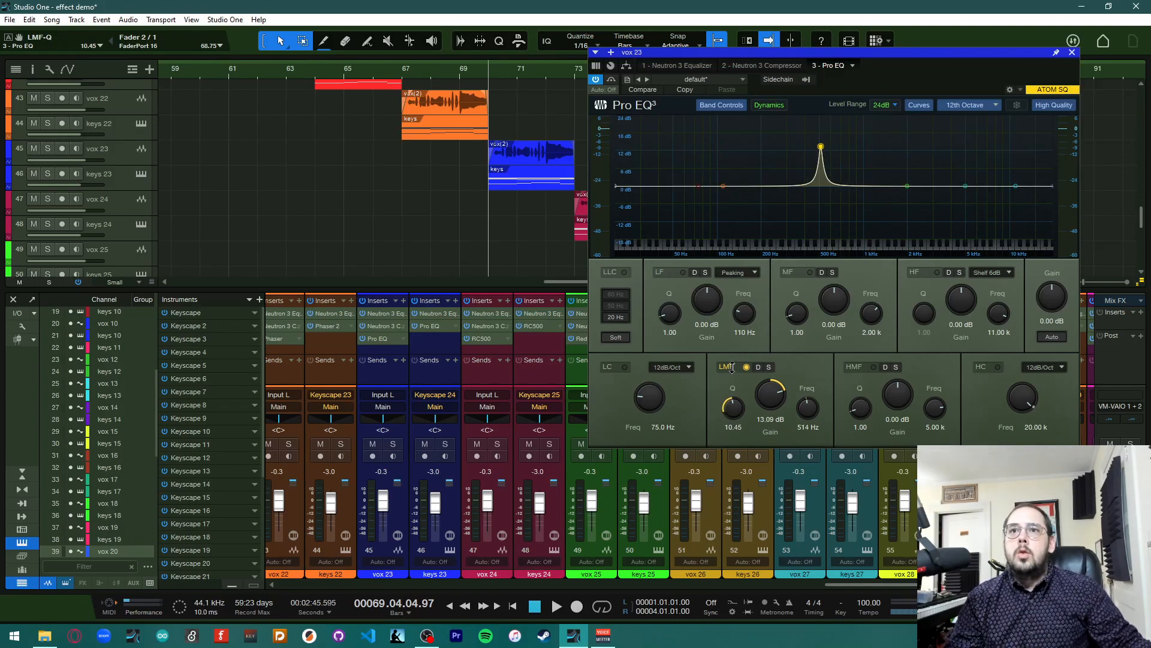
drag(819, 148, 667, 168)
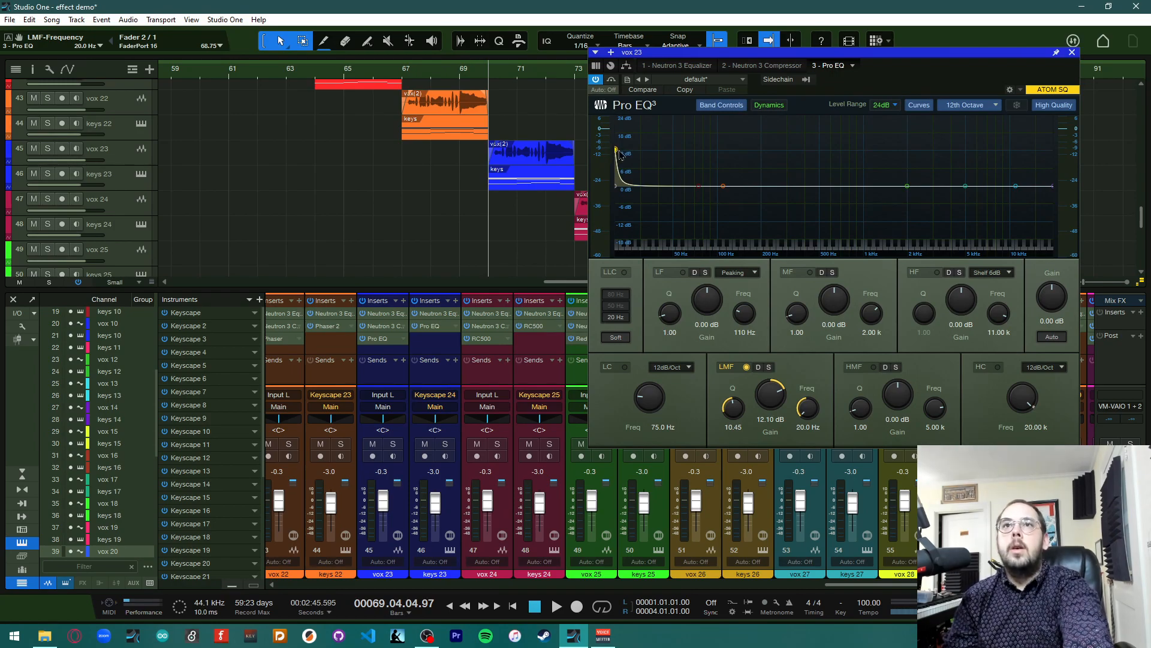
Play the song while sweeping the LMF peak up to 300 Hz at about 13.5 dB
key(space)
drag(621, 155, 789, 149)
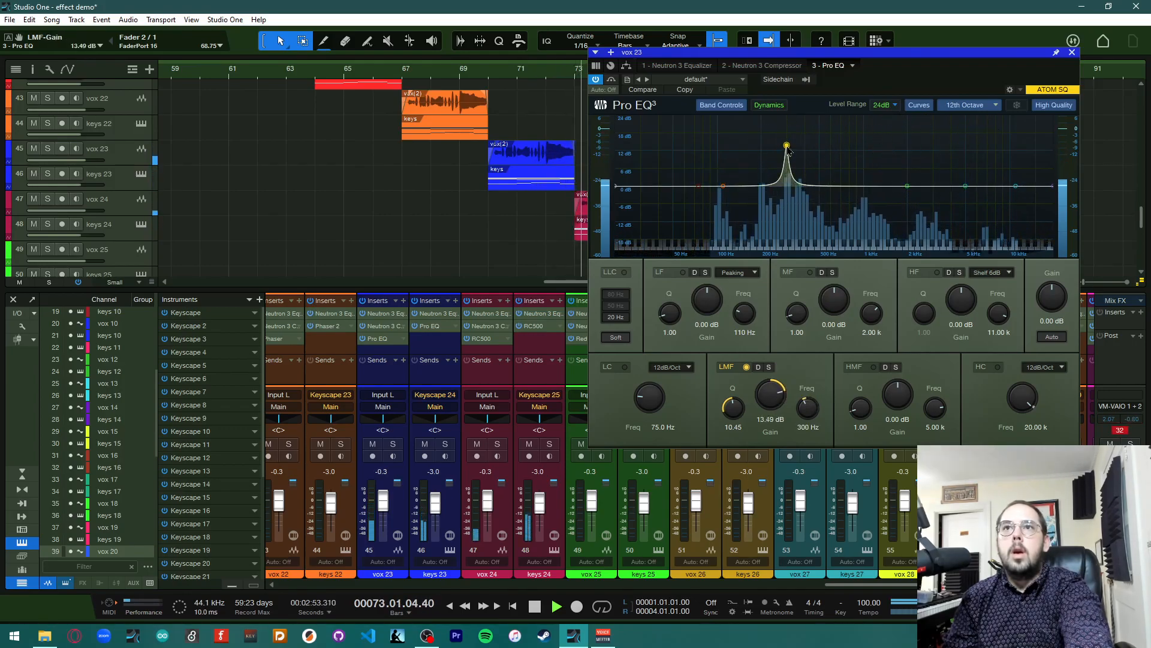
key(space)
Return to bar 70 and raise the LMF boost to about 22.6 dB around 312 Hz
click(489, 76)
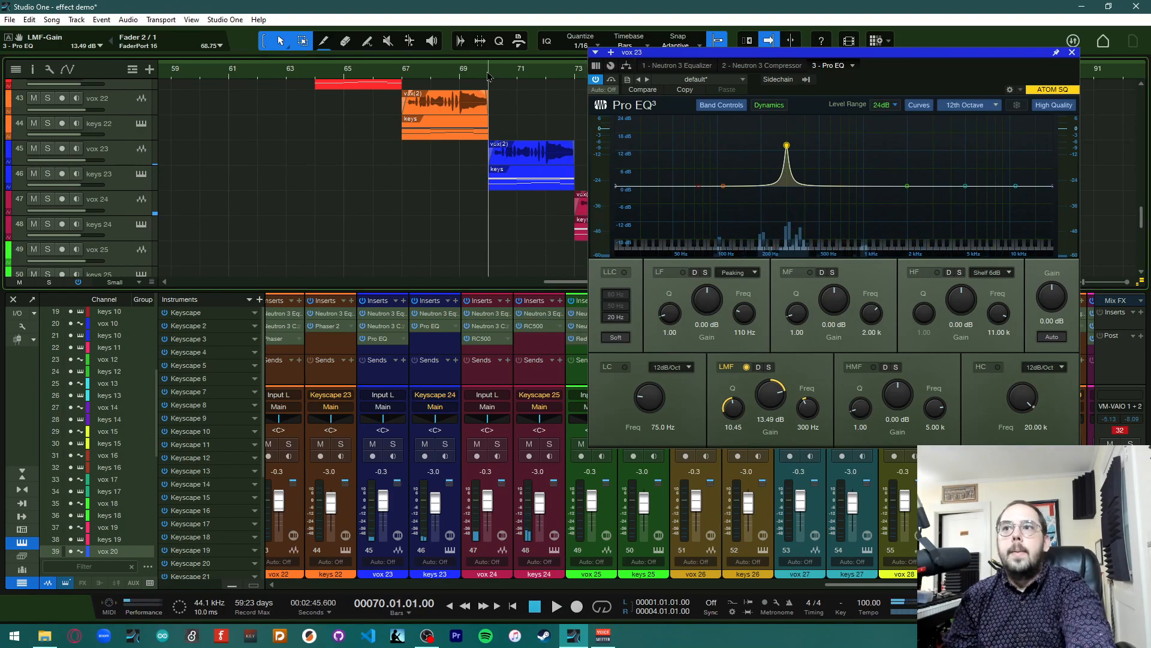
drag(787, 147, 789, 118)
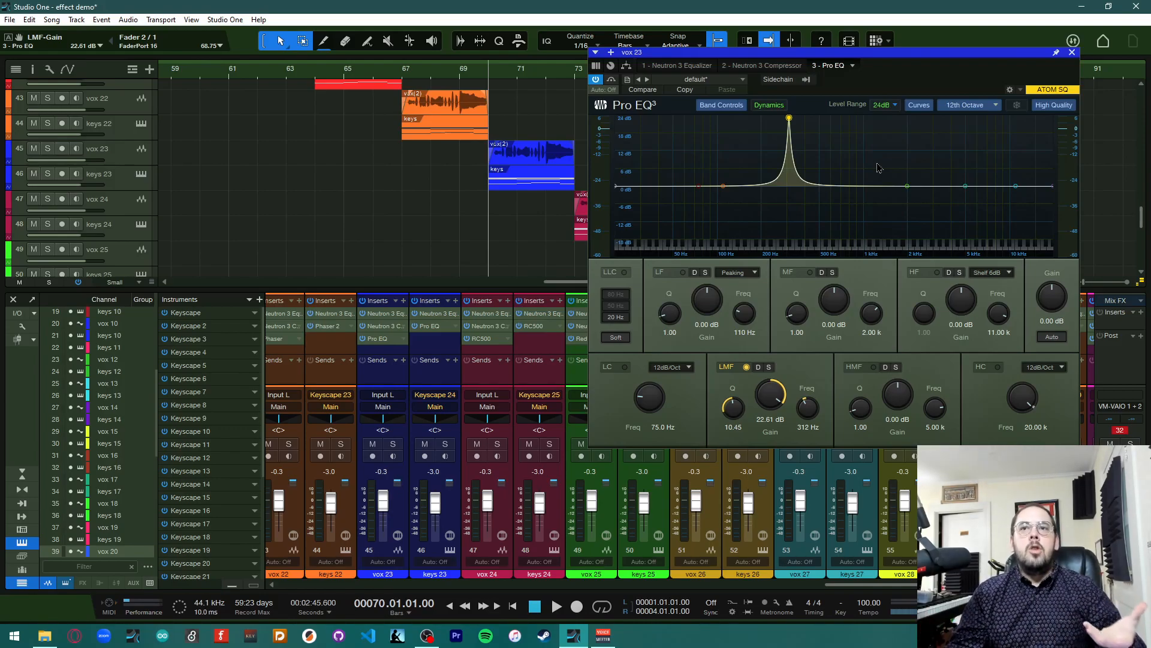
Load the BD - 808 Modeling preset from the Pro EQ's Drums presets
click(742, 80)
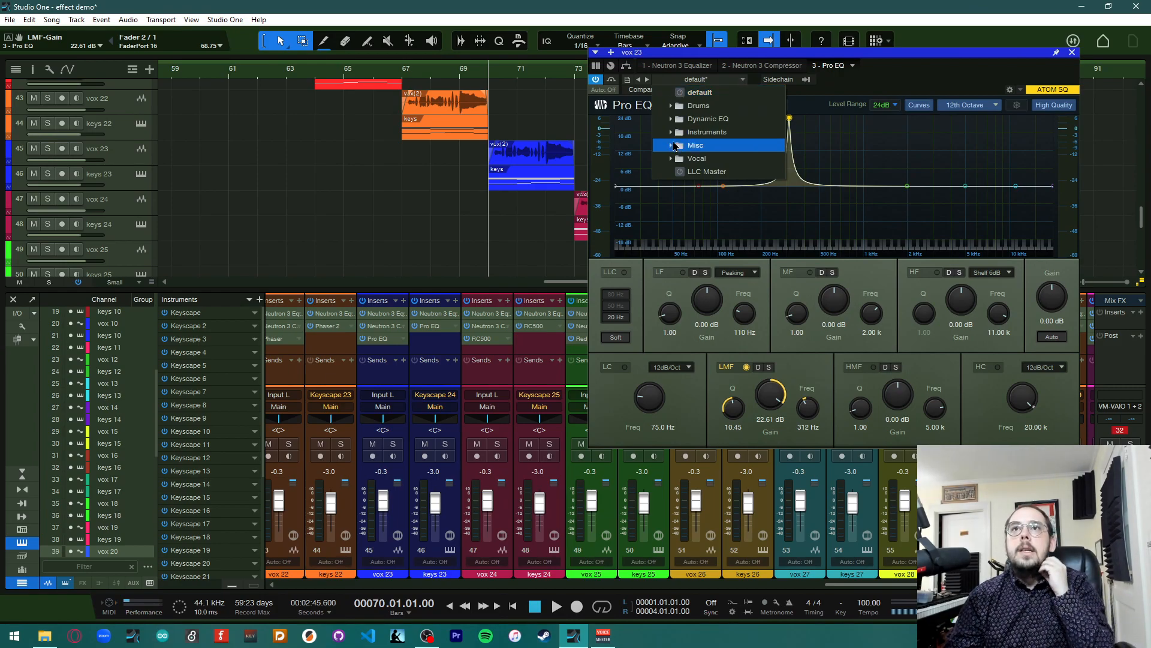
click(673, 112)
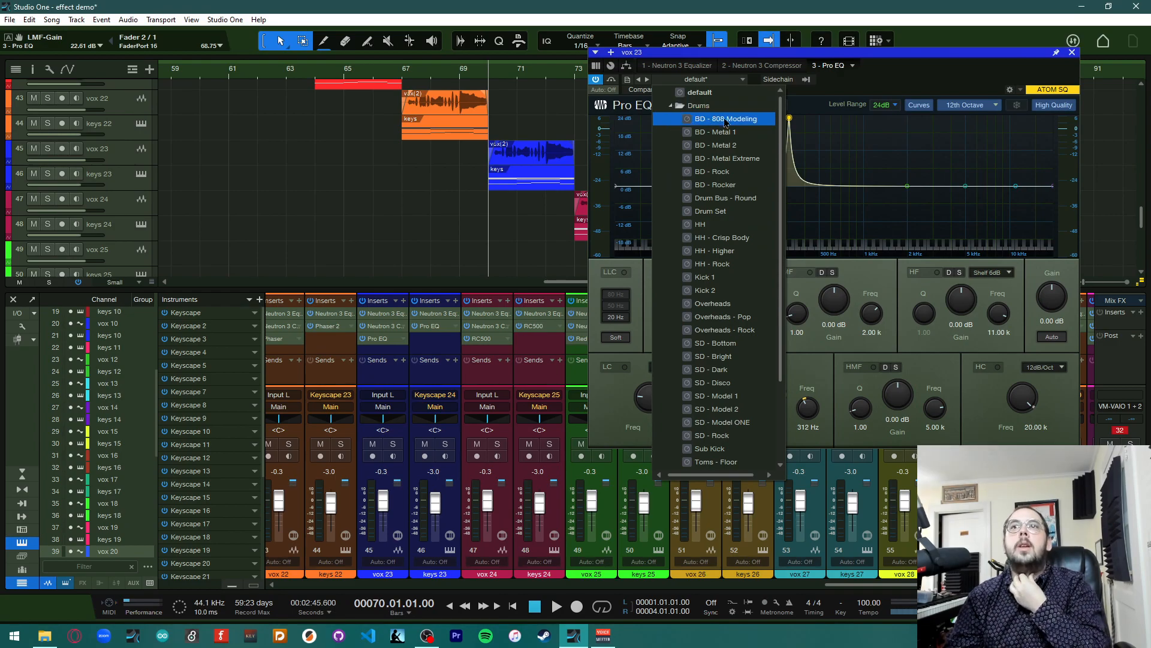
click(748, 123)
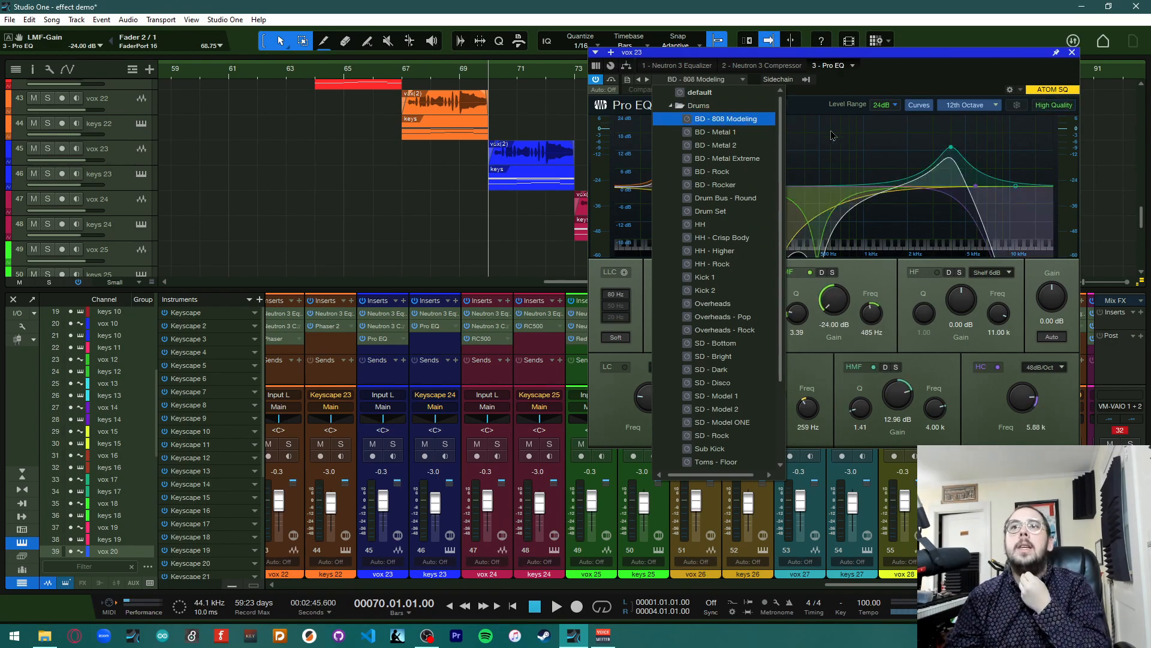
click(834, 136)
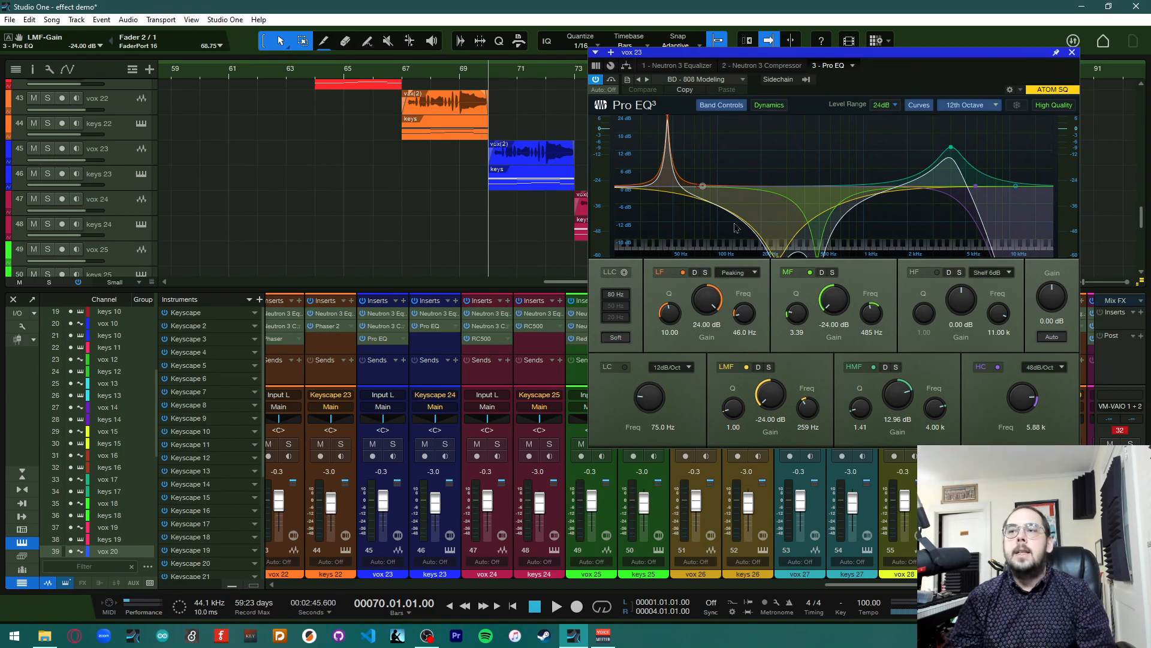
Set the Pro EQ's global Gain to 0 dB
mouse_move(1050, 311)
mouse_down()
mouse_move(1053, 273)
mouse_move(1053, 311)
mouse_up()
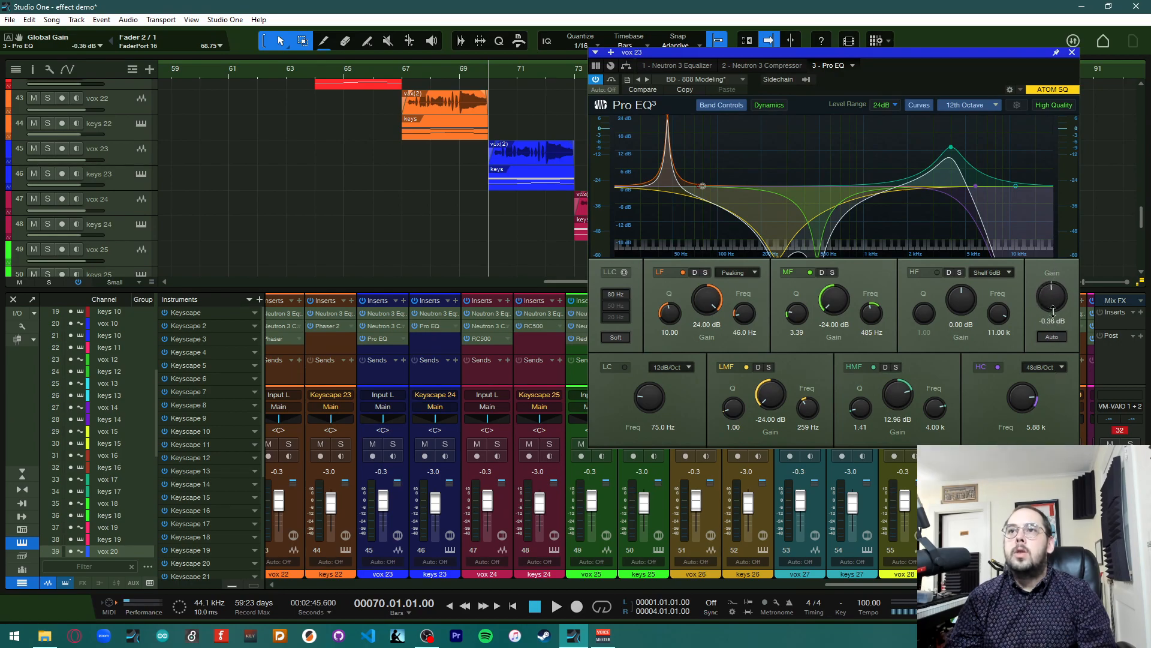
click(1050, 320)
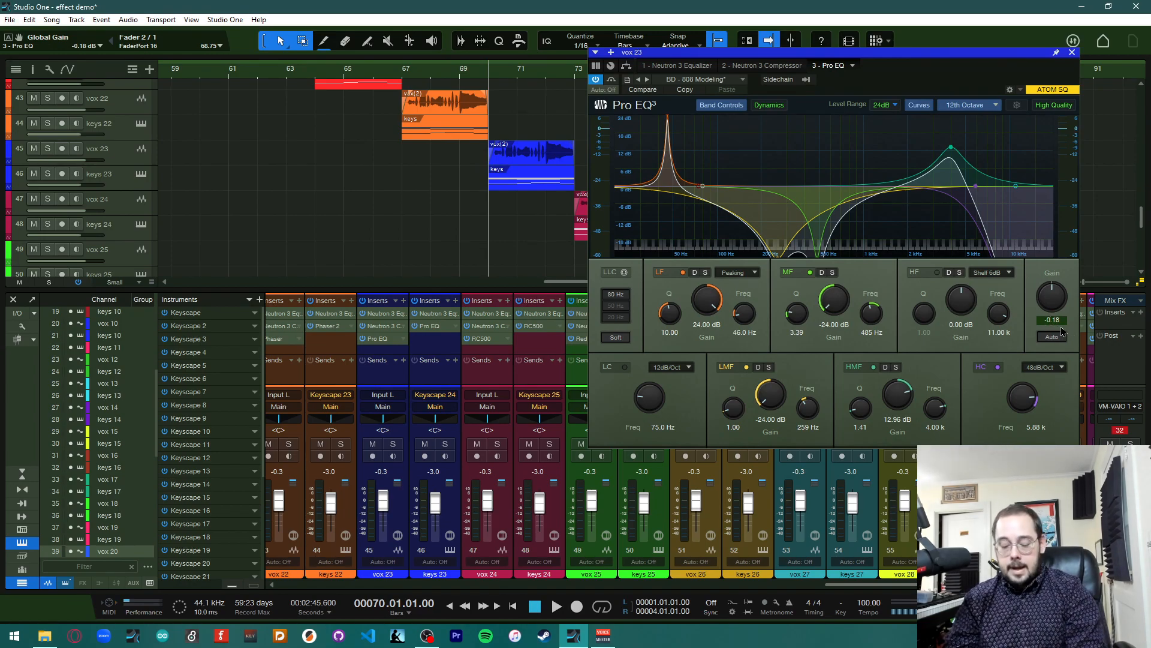
key(BackSpace)
key(BackSpace)
key(BackSpace)
key(BackSpace)
key(BackSpace)
text(0)
click(1030, 320)
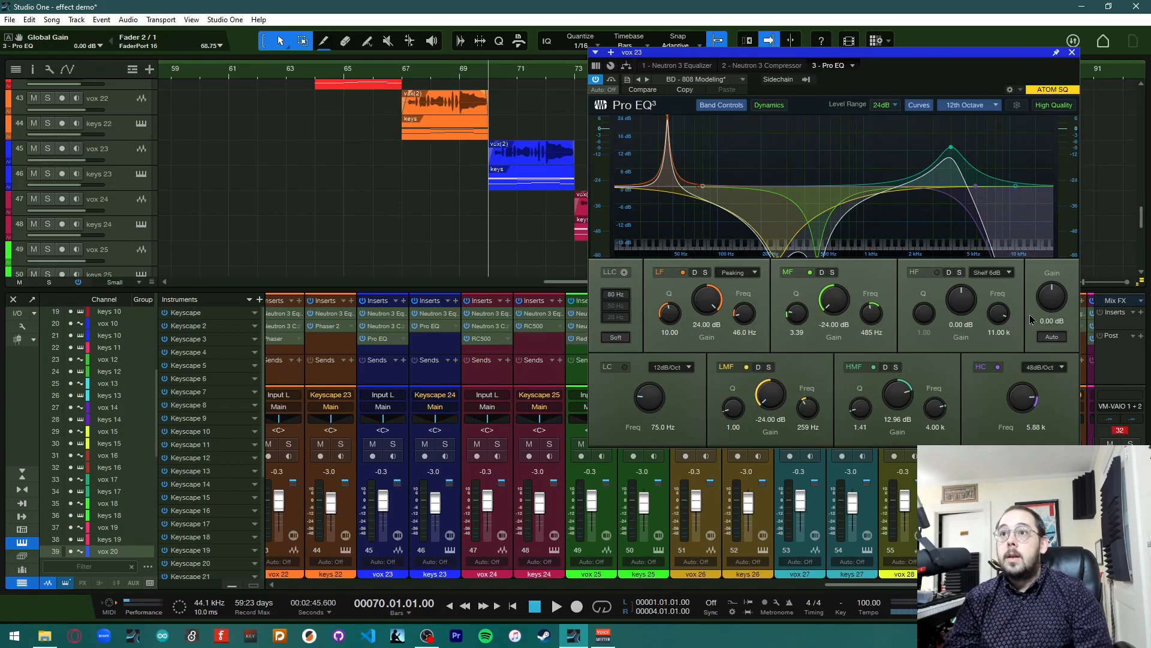
Close the Pro EQ editor and copy the Pro EQ insert from vox 23 onto keys 23
click(1071, 53)
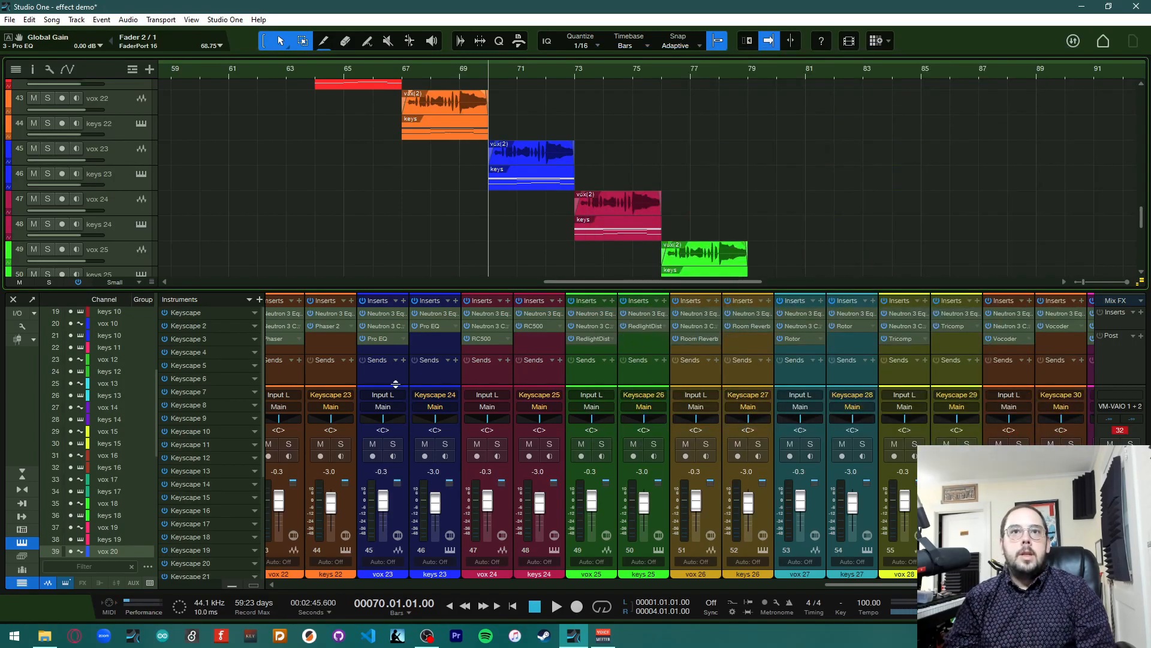
drag(393, 343, 431, 326)
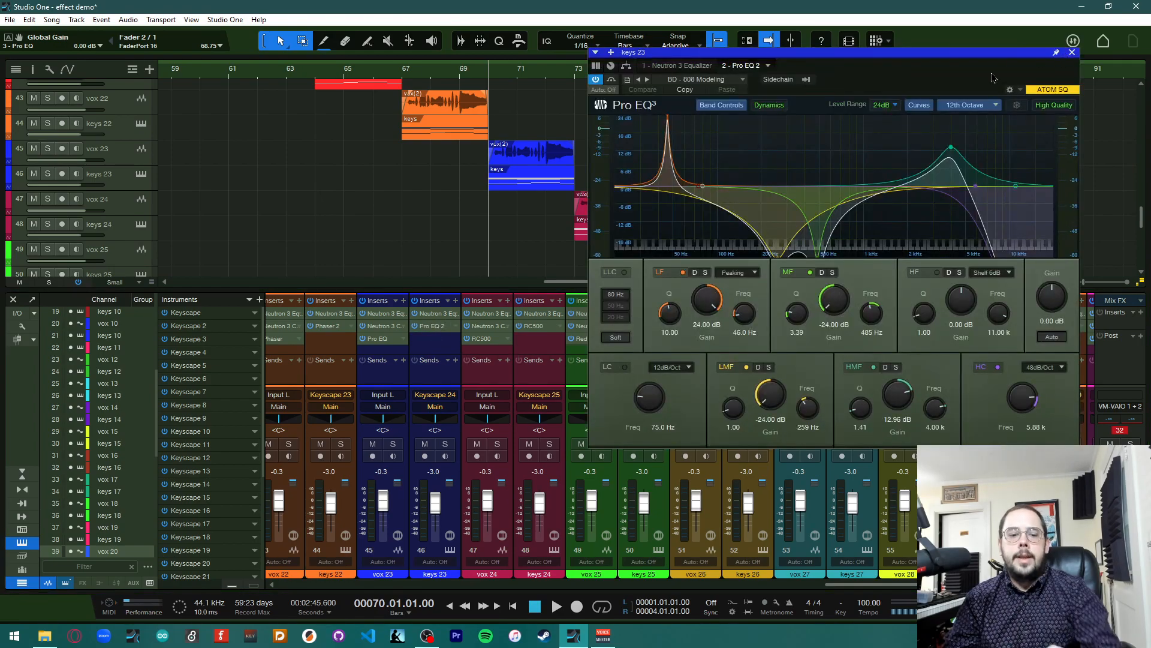
Play the song briefly to hear keys 23 with the Pro EQ, then close the editor
key(space)
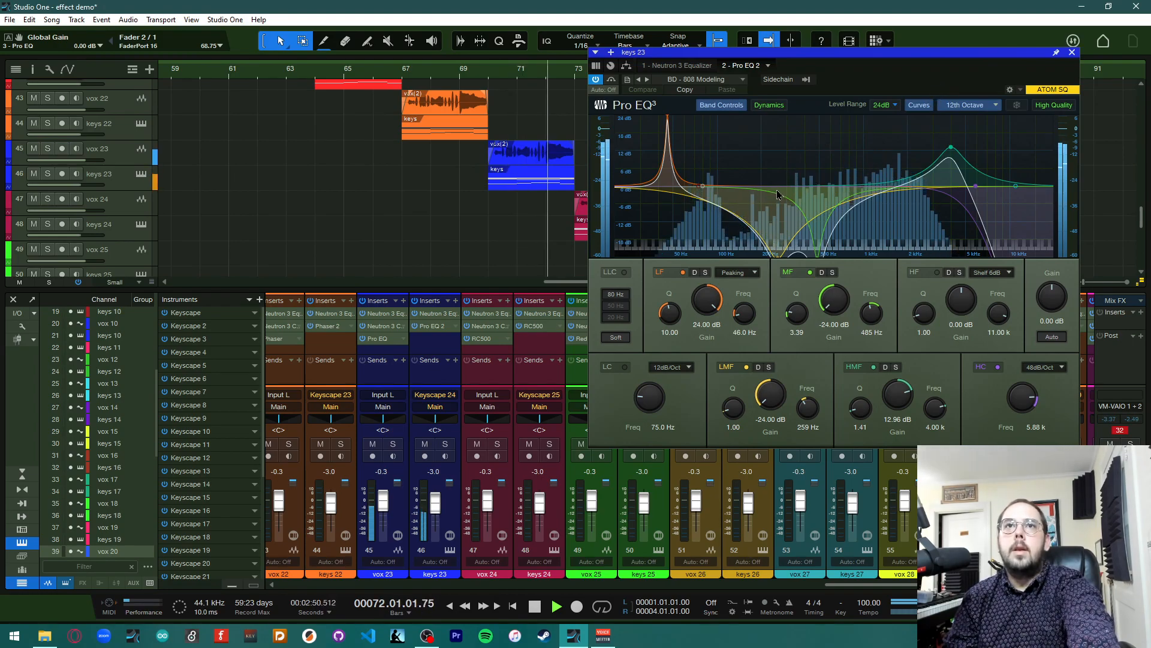
key(space)
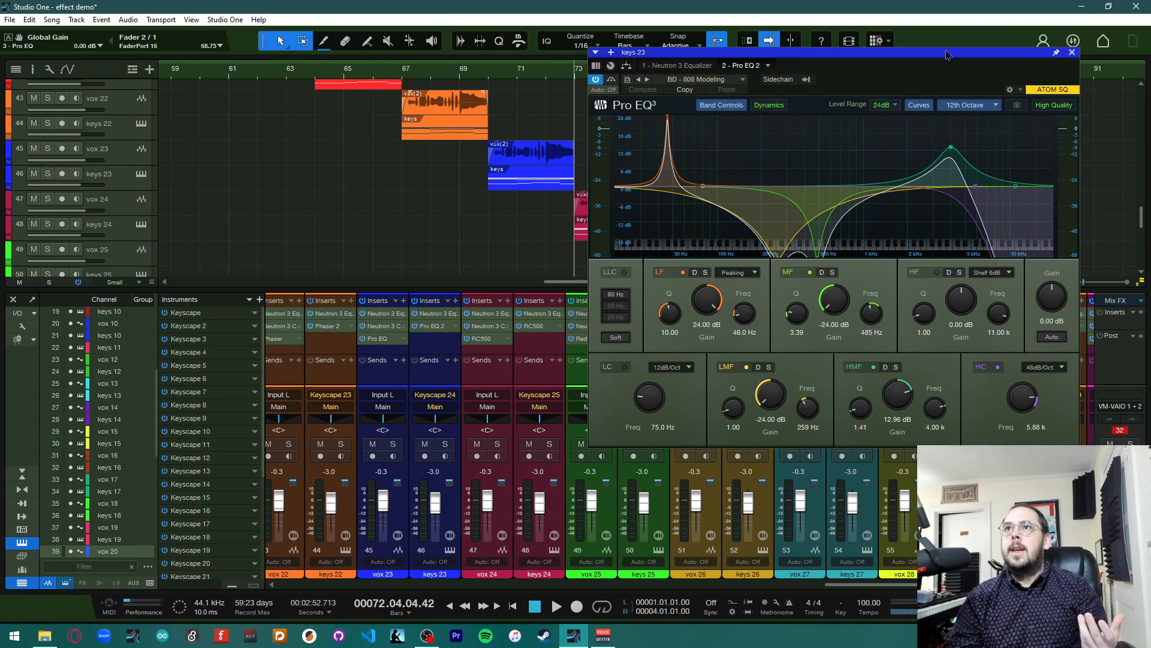
click(1074, 54)
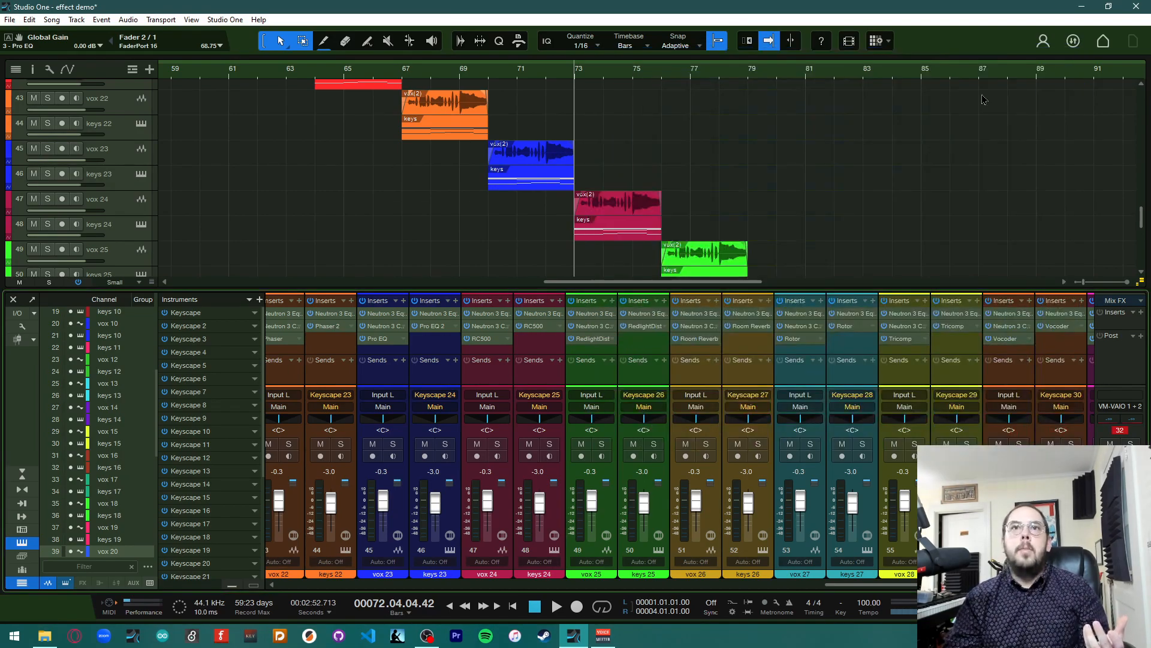
Open the RC500 editor on the vox 24 channel
scroll(555, 198, right, 6)
scroll(555, 198, right, 4)
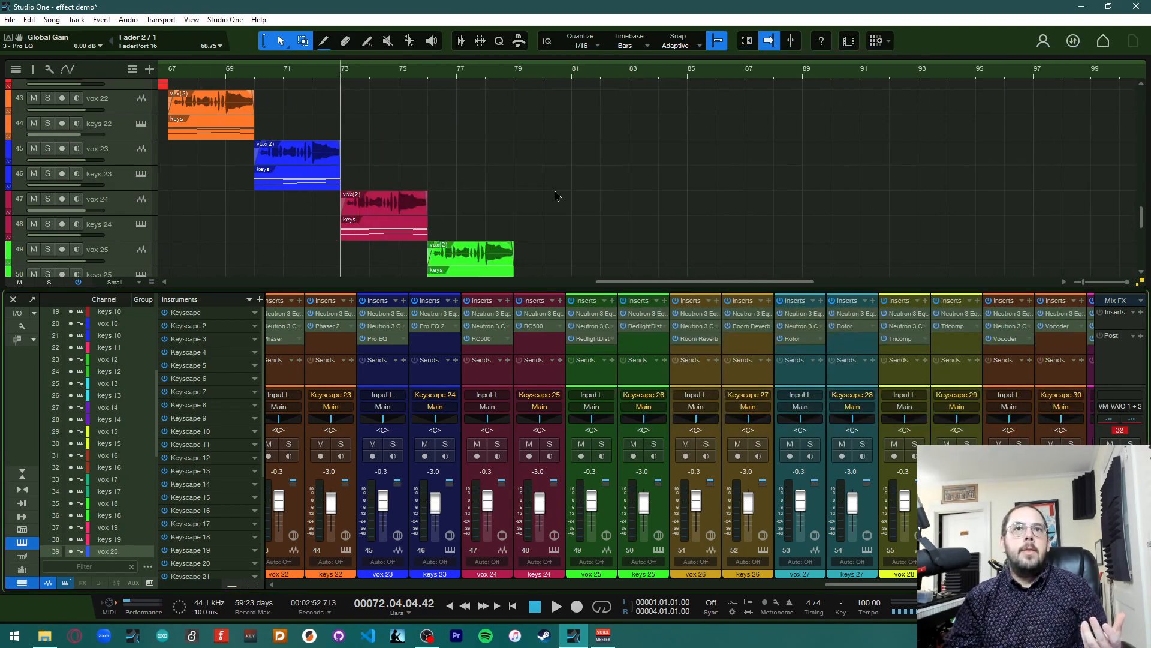
scroll(555, 198, down, 4)
scroll(513, 193, right, 2)
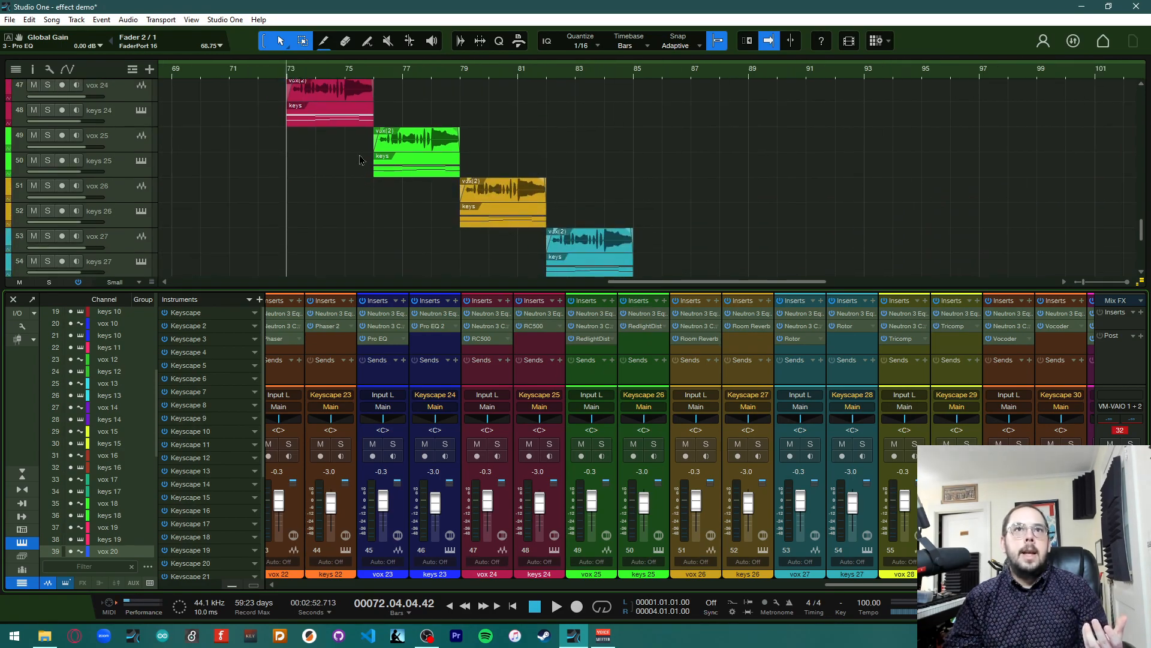
scroll(431, 174, up, 2)
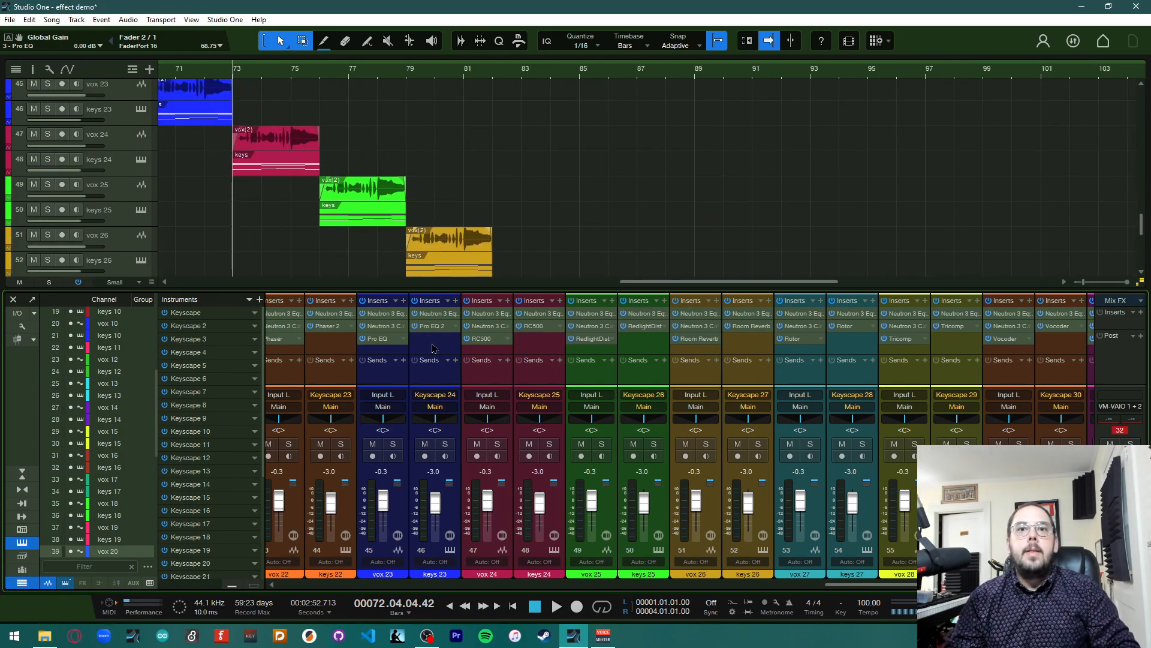
scroll(444, 454, right, 3)
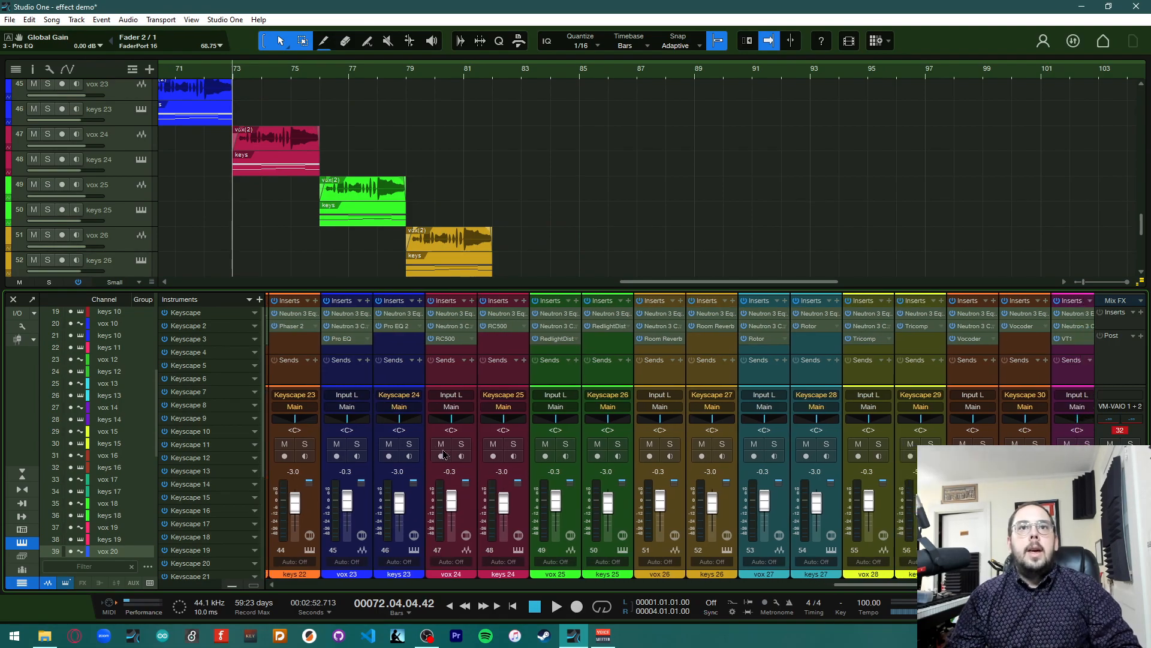
scroll(444, 454, right, 4)
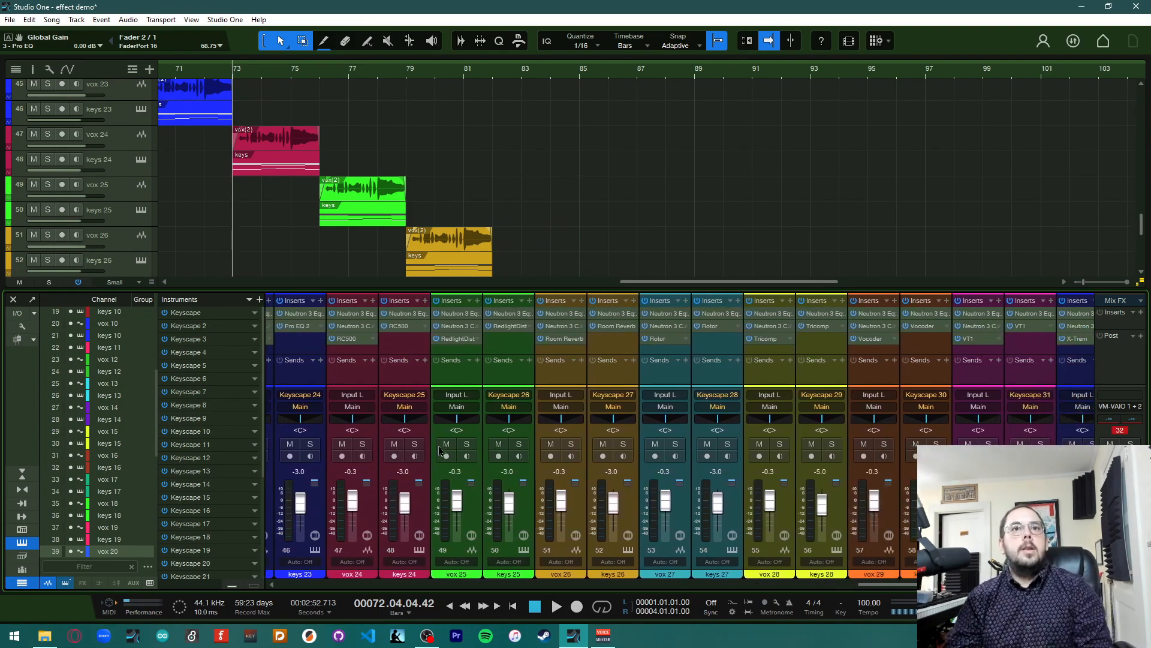
scroll(440, 450, right, 2)
click(309, 339)
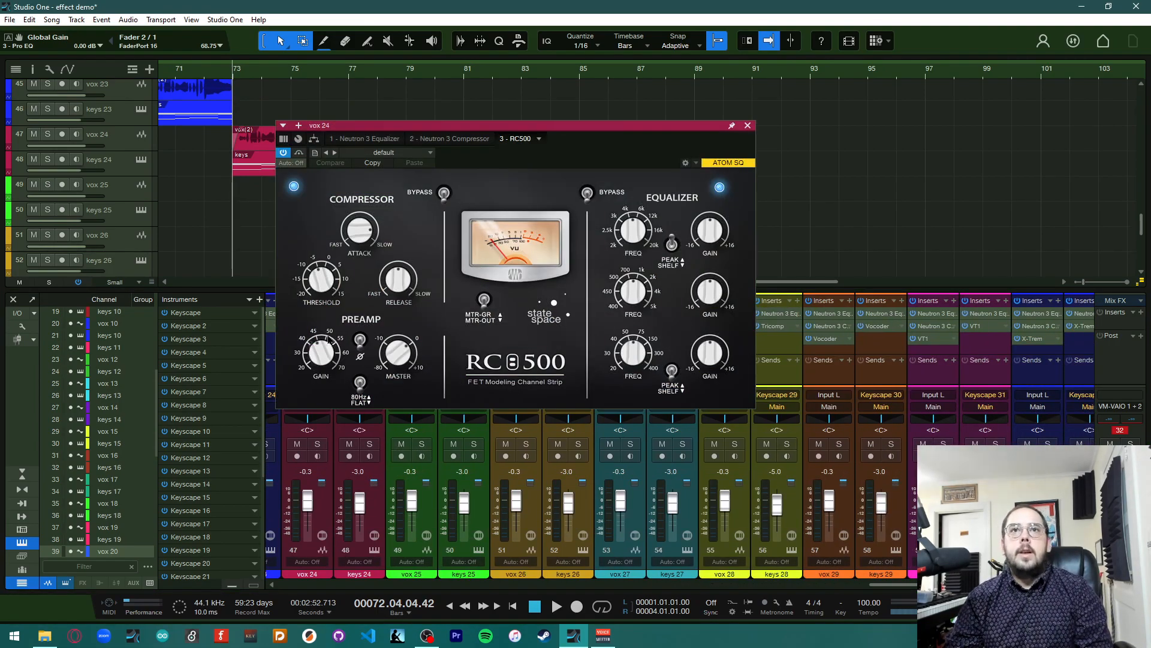
click(540, 139)
click(604, 136)
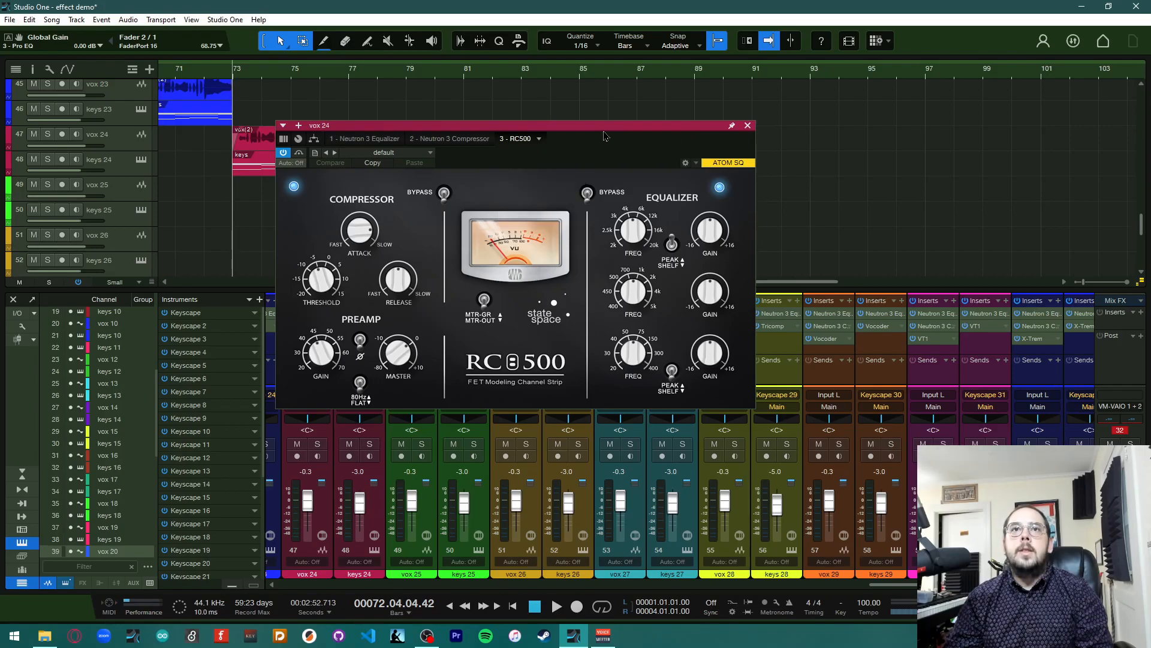
drag(602, 132, 817, 74)
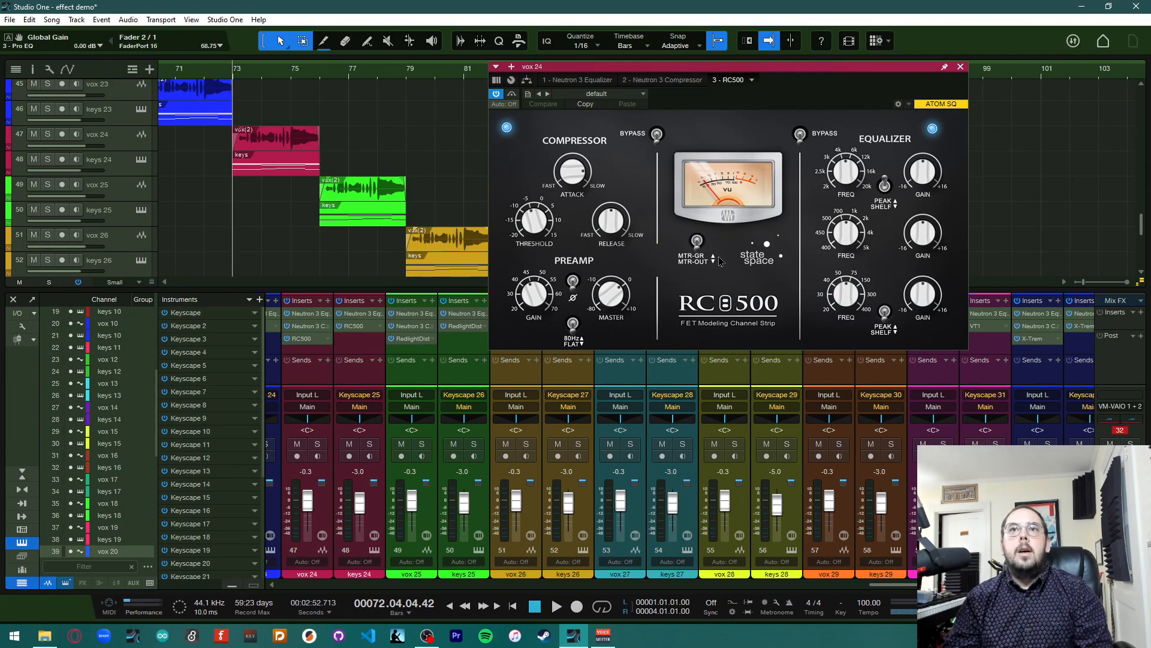
Play the song briefly from bar 73 to hear vox 24 through the RC500
key(space)
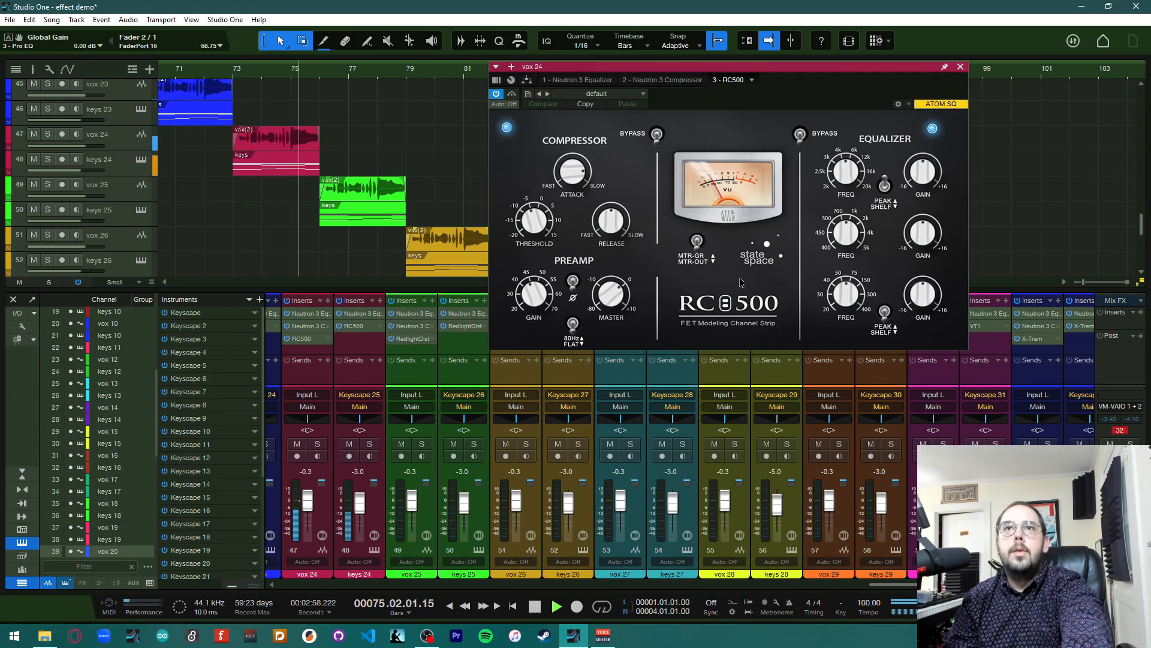
key(space)
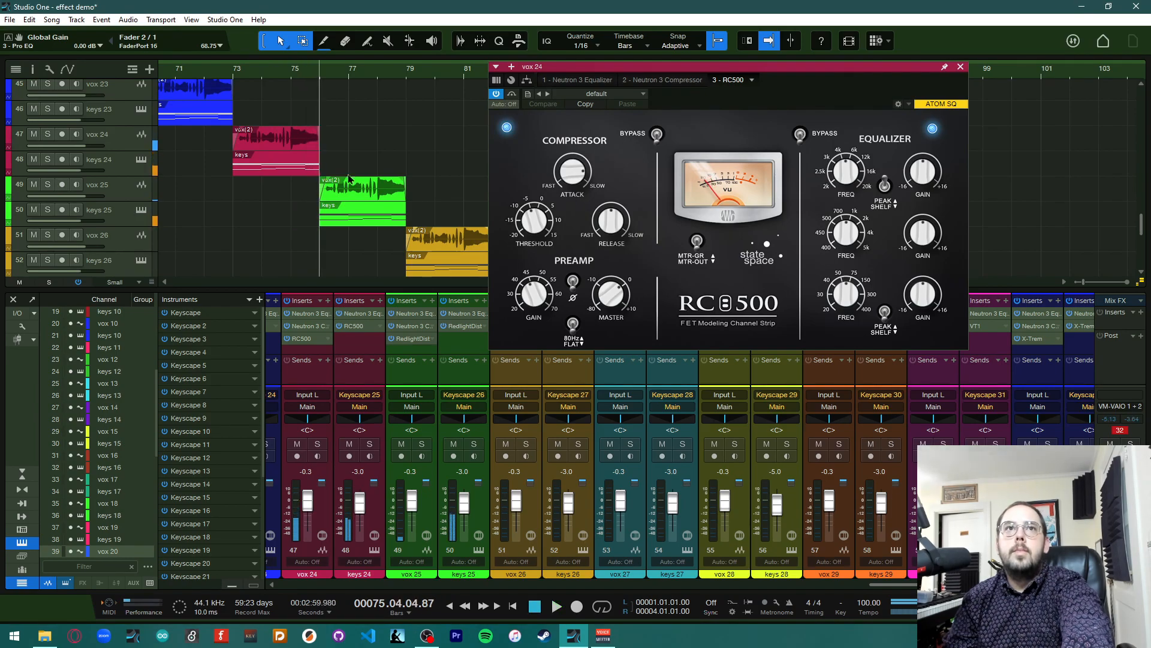
click(234, 80)
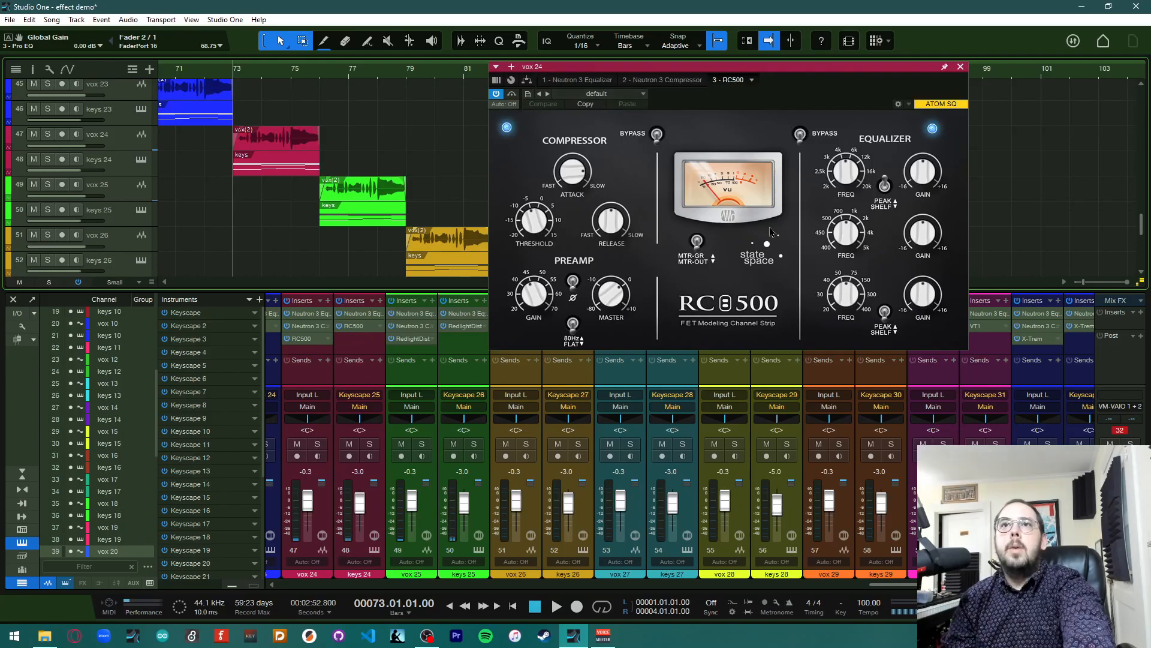
Load the Master Tub preset into vox 24's RC500 and close the editor
click(612, 94)
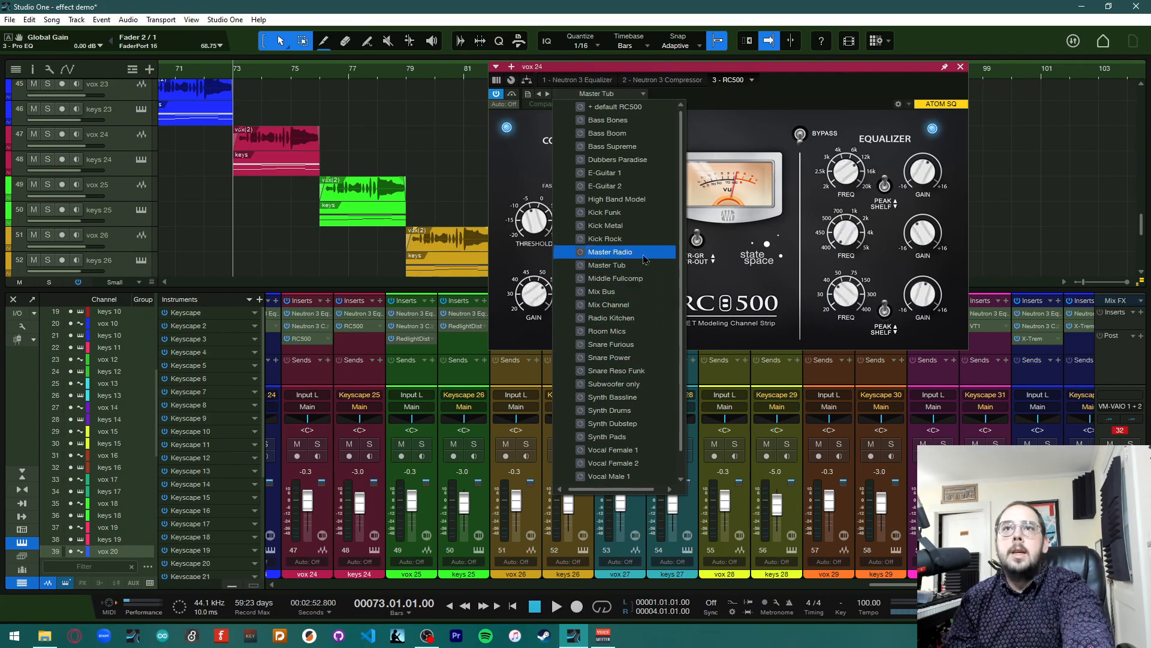
click(612, 267)
click(960, 67)
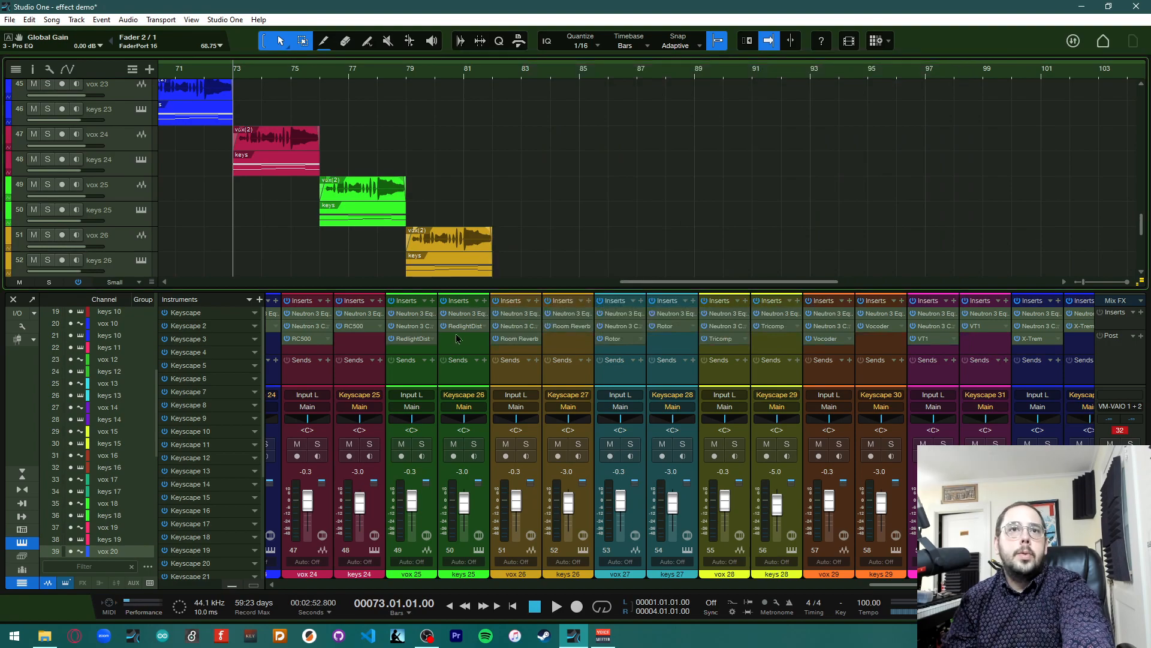
Copy the RC500 insert from vox 24 onto keys 24, play it briefly and close the editor
drag(322, 346, 360, 325)
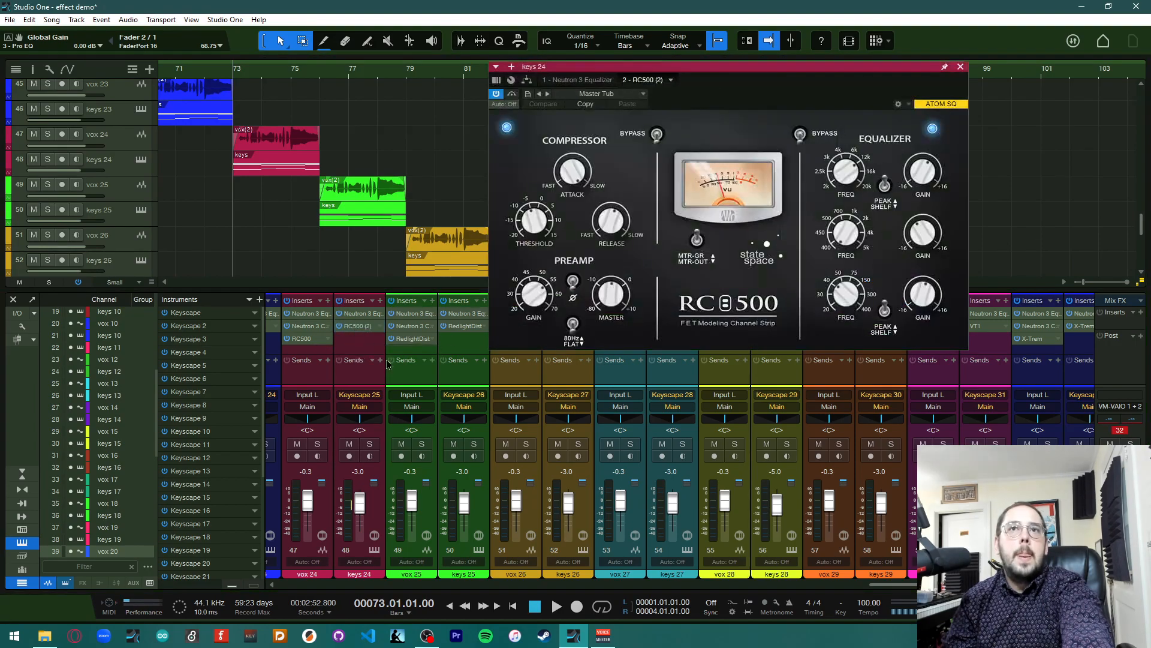
key(space)
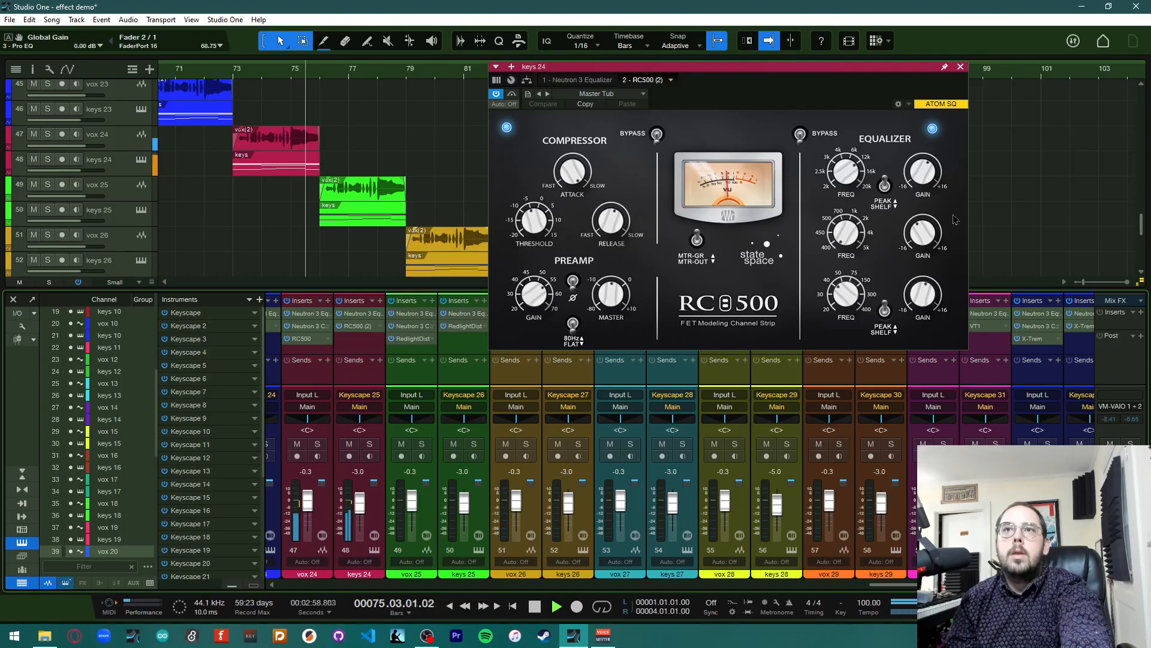
key(space)
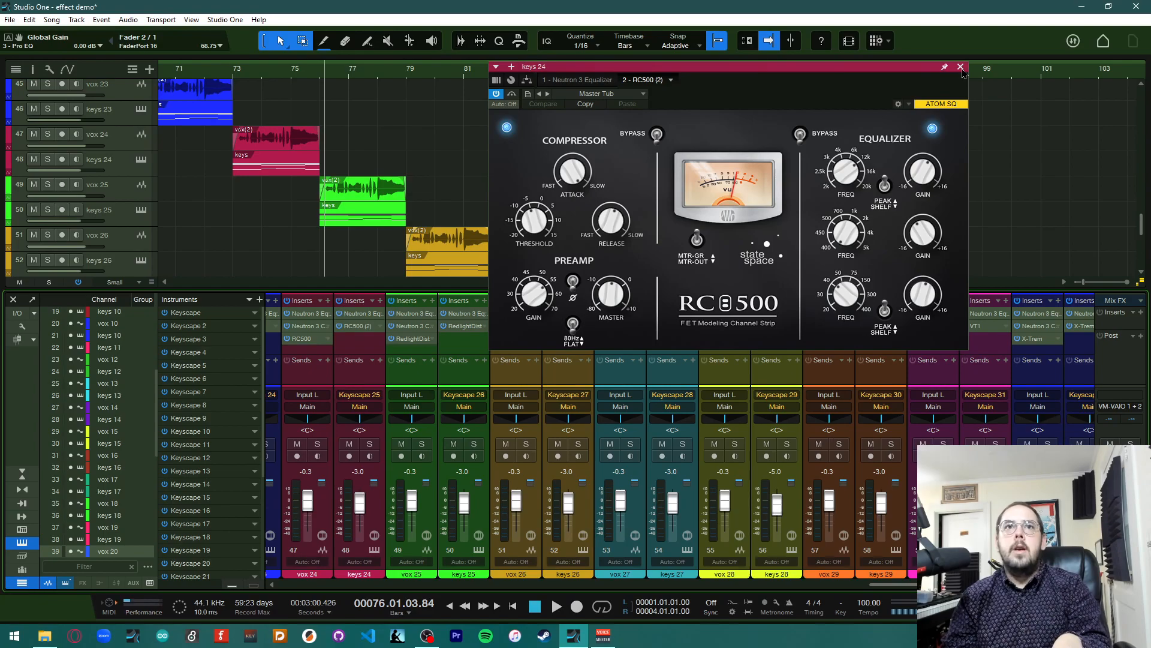
click(960, 67)
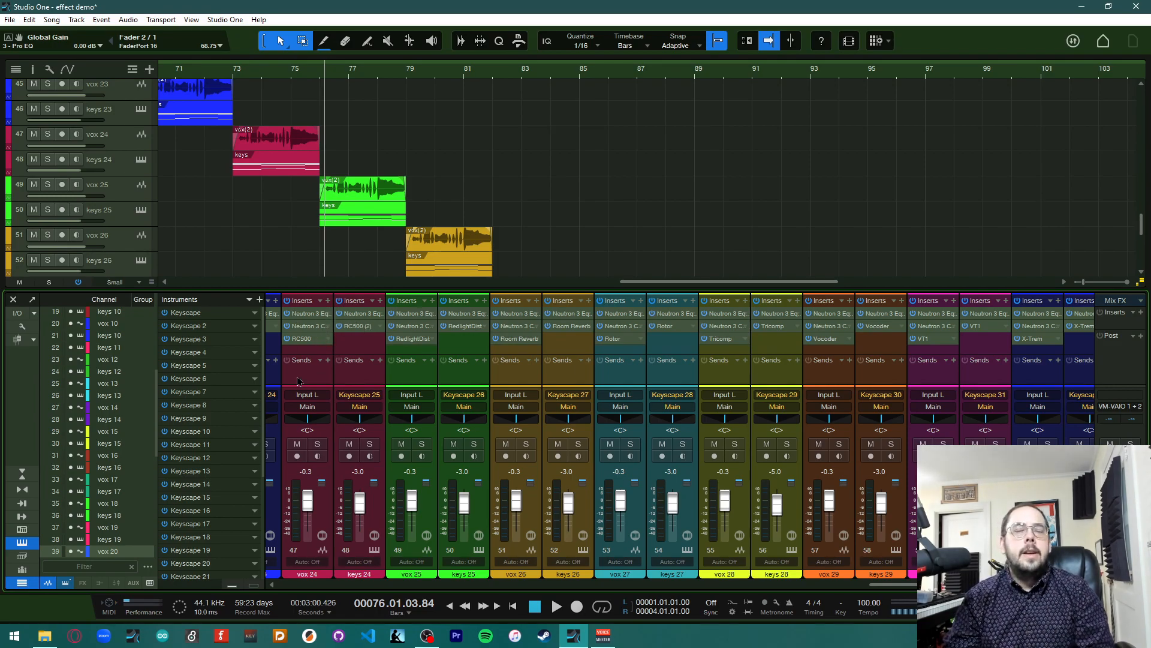
Open vox 25's RedlightDist editor and play the song briefly to hear it
click(411, 340)
drag(449, 126, 738, 66)
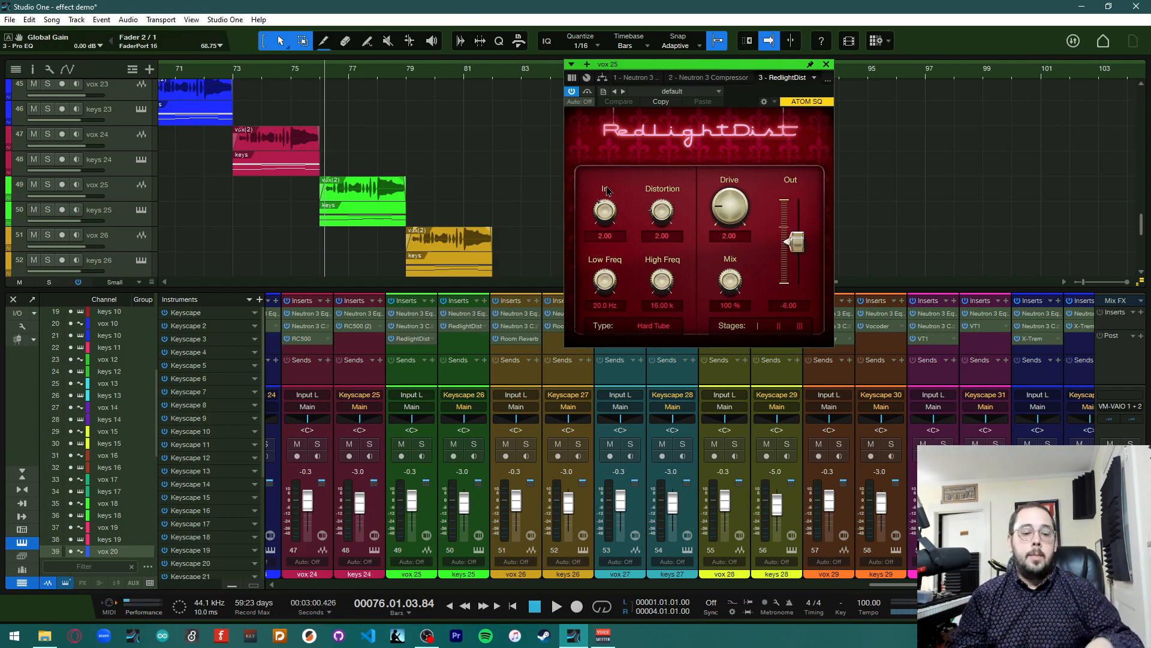
key(space)
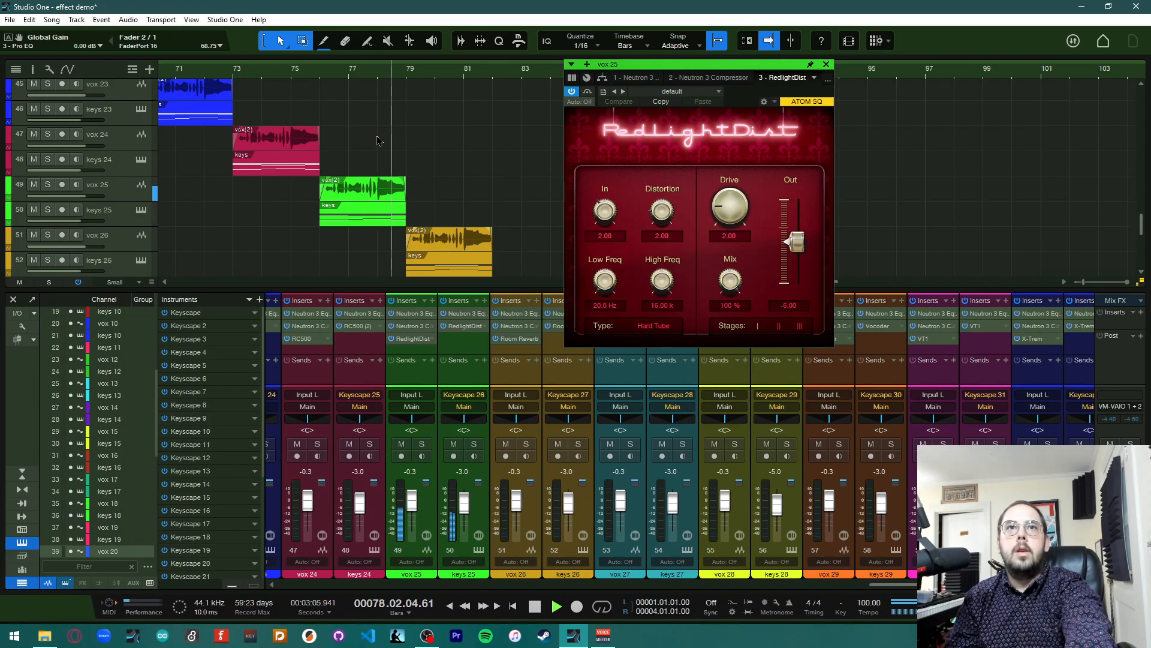
key(space)
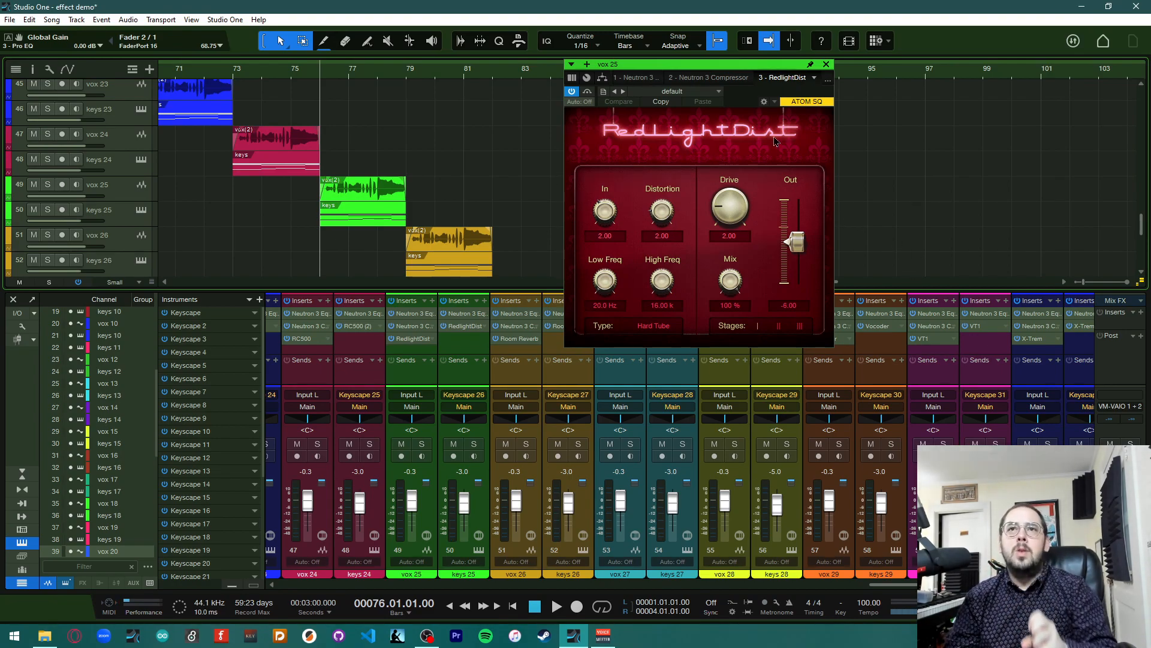
Load the Old Radio preset into vox 25's RedlightDist
click(715, 93)
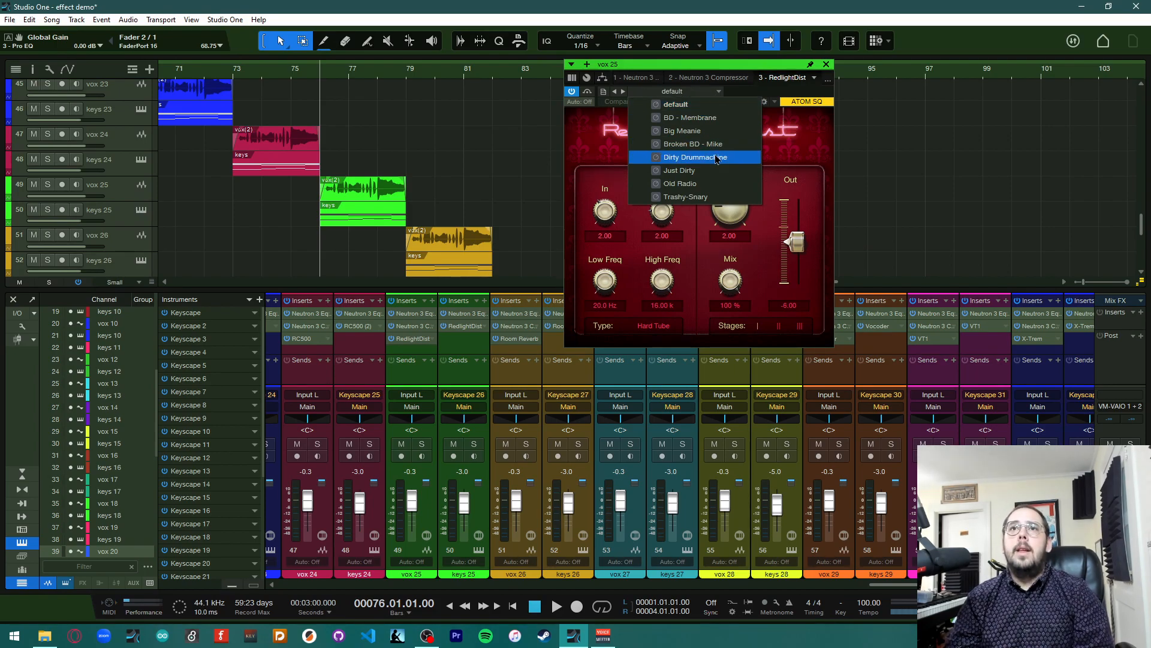
click(725, 187)
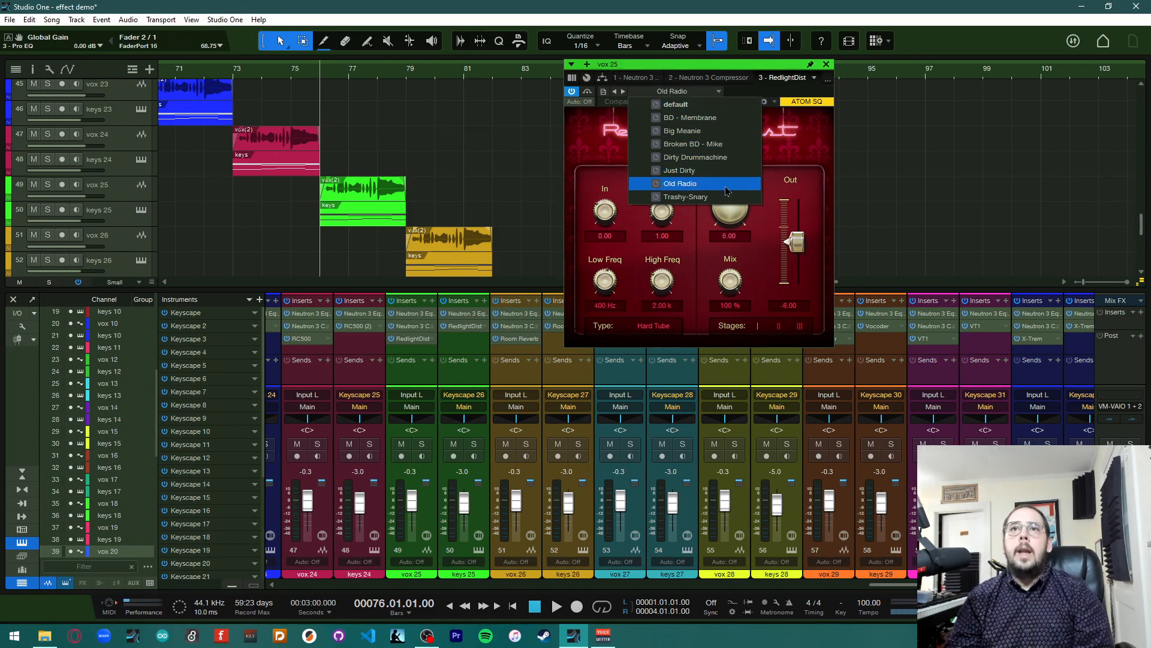
click(871, 185)
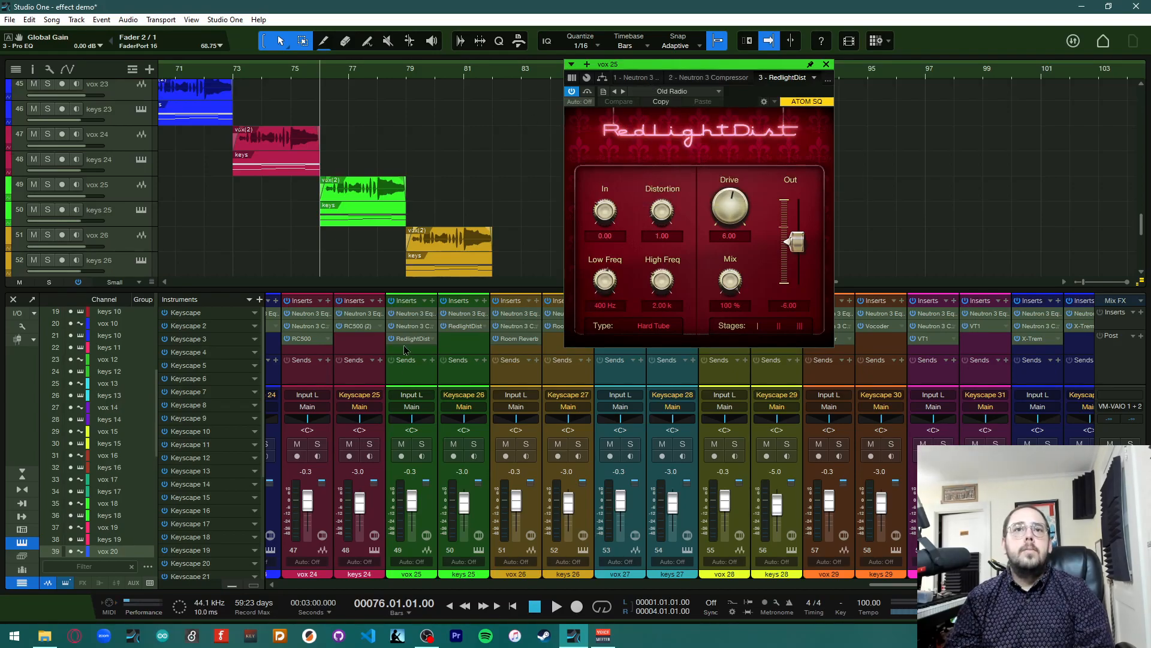
Copy the RedlightDist insert from vox 25 onto keys 25 and play it briefly
drag(412, 339, 465, 327)
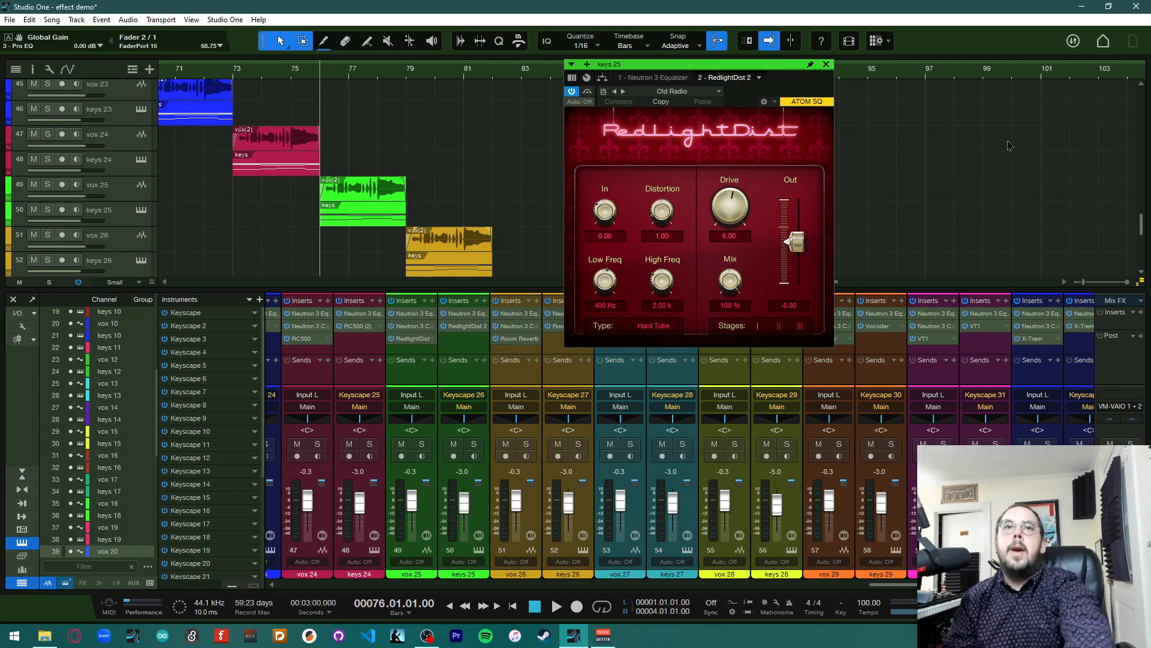
key(space)
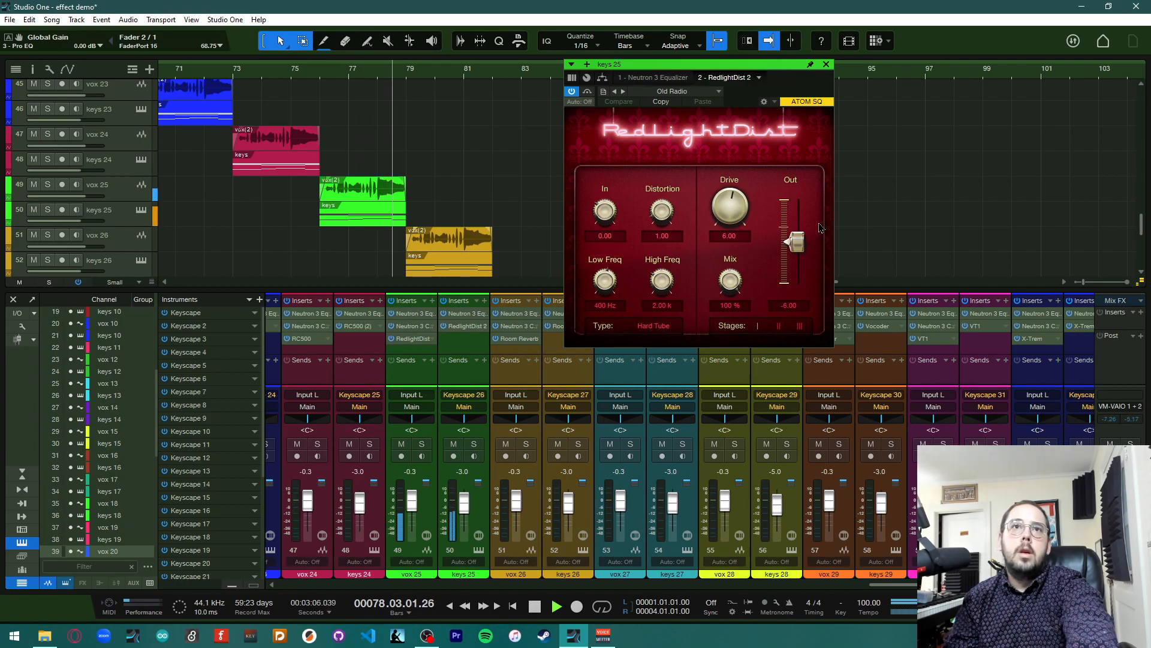
key(space)
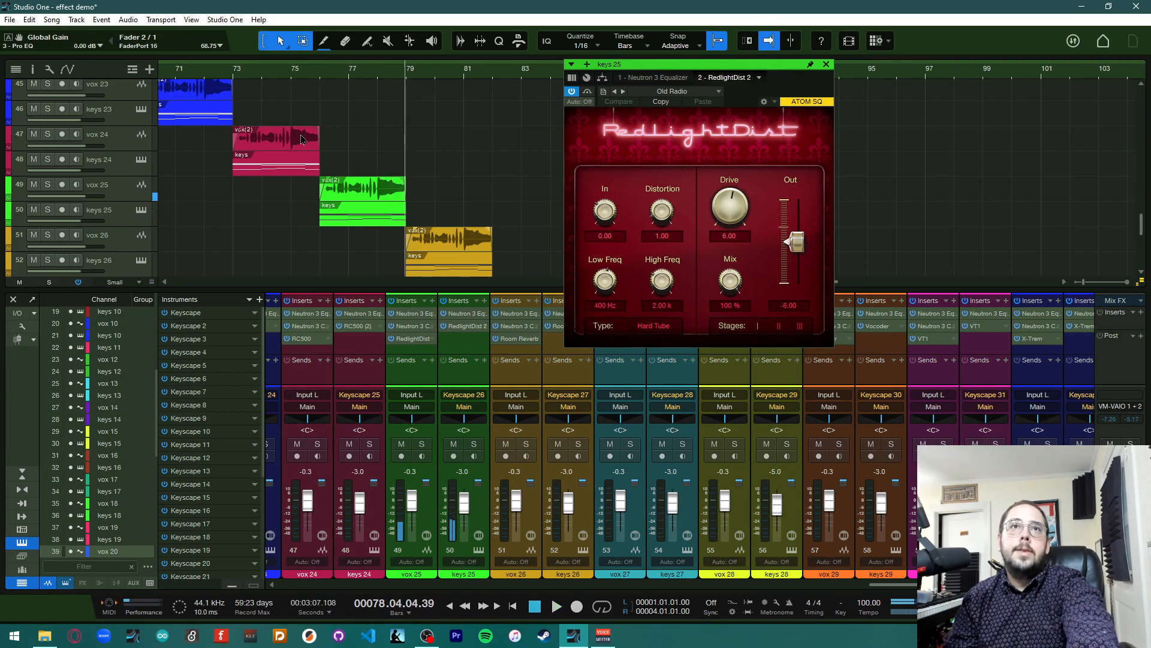
Tweak keys 25's RedlightDist: Distortion 4.85, Drive 9.36, Low Freq 115 Hz, High Freq 5.71 kHz, three Stages, Out -0.68 dB
click(321, 82)
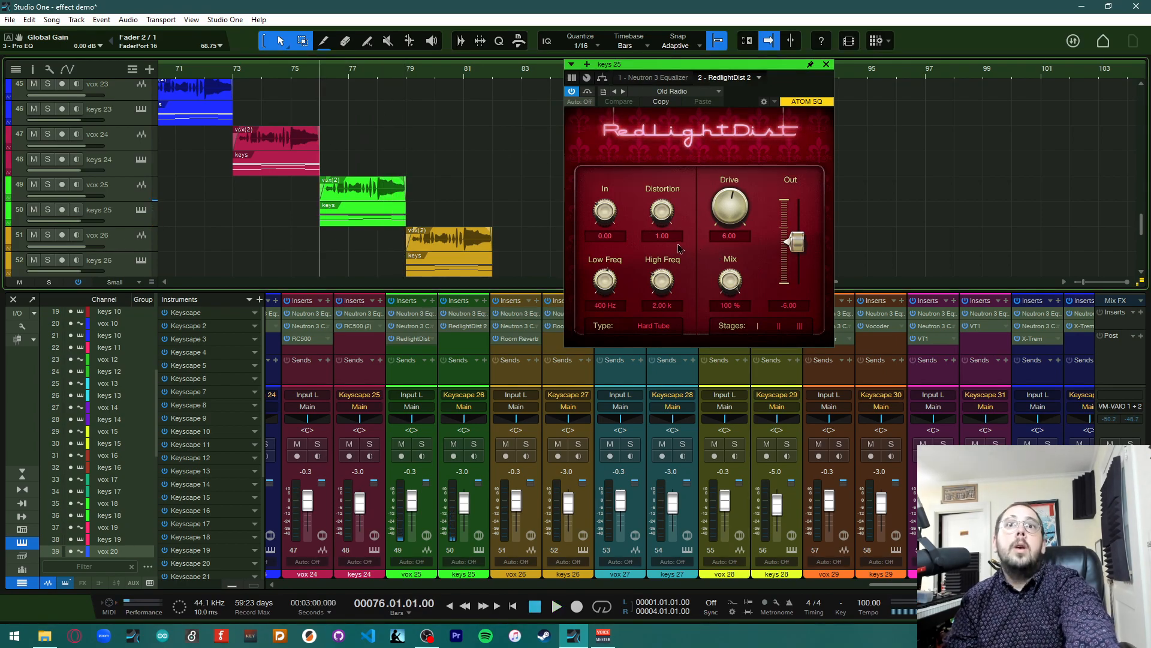
drag(658, 224, 717, 169)
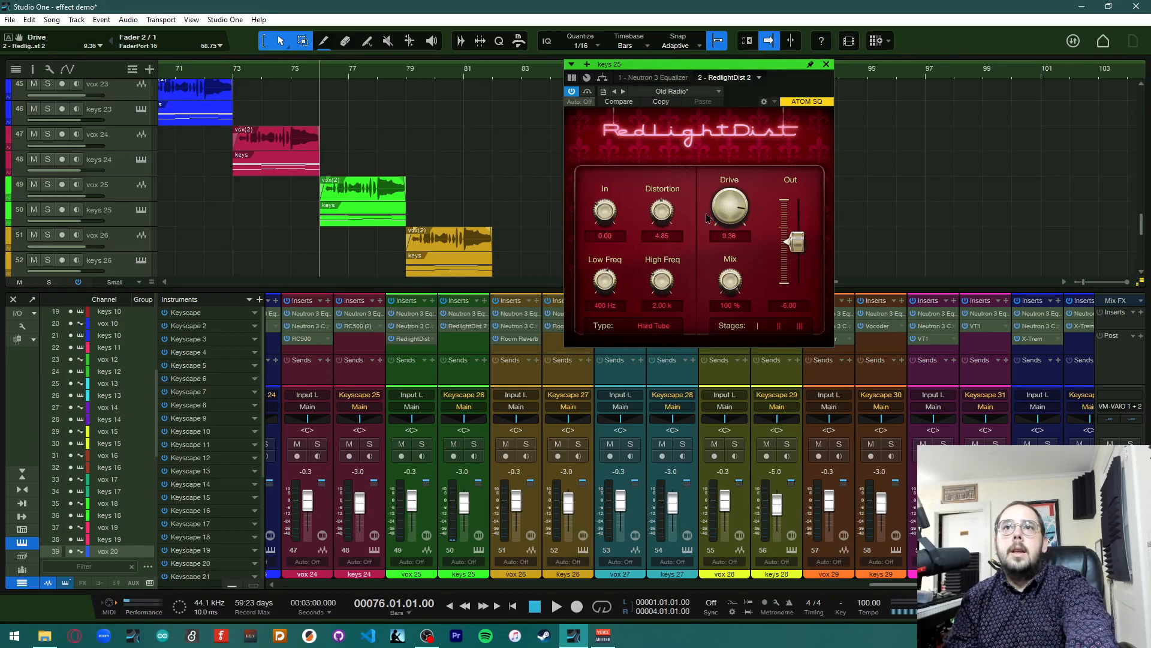
drag(662, 281, 605, 302)
click(799, 326)
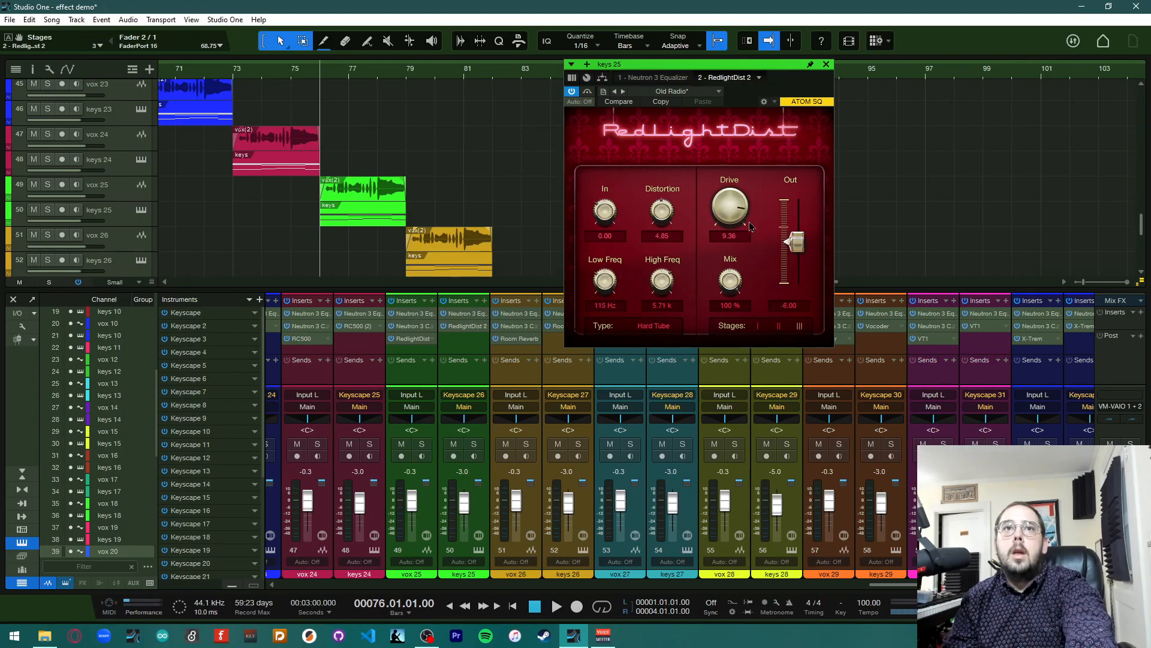
drag(798, 245, 803, 233)
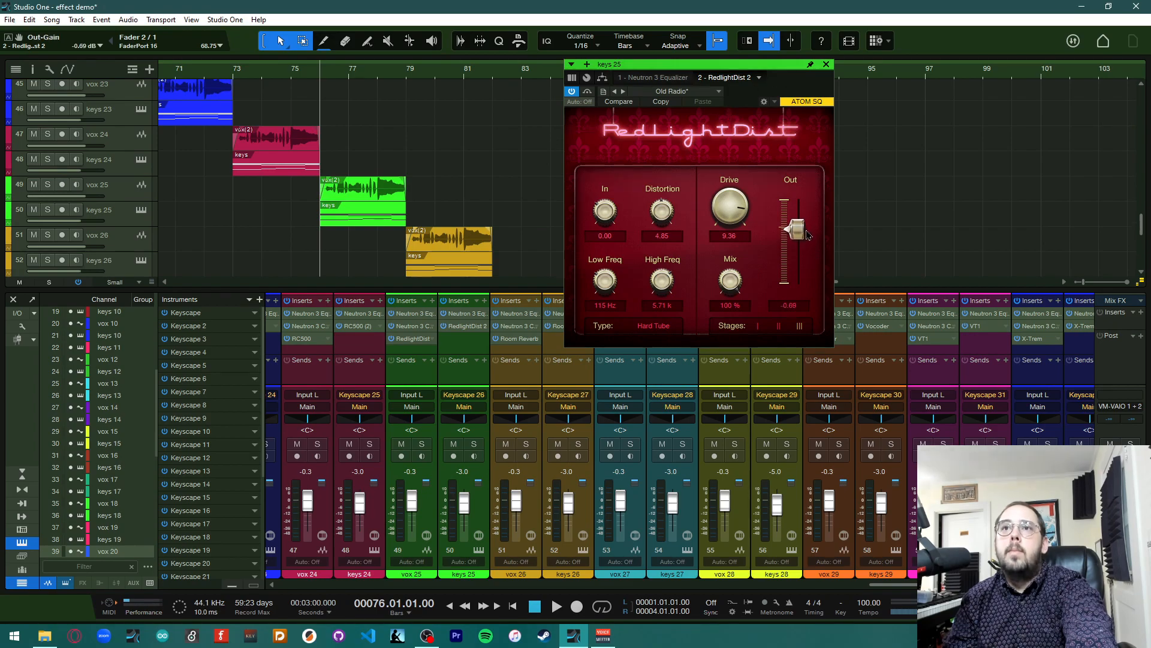
click(826, 64)
Copy vox 25's RedlightDist onto keys 25 again, replacing the tweaked one, and start playback
drag(404, 340, 461, 329)
key(space)
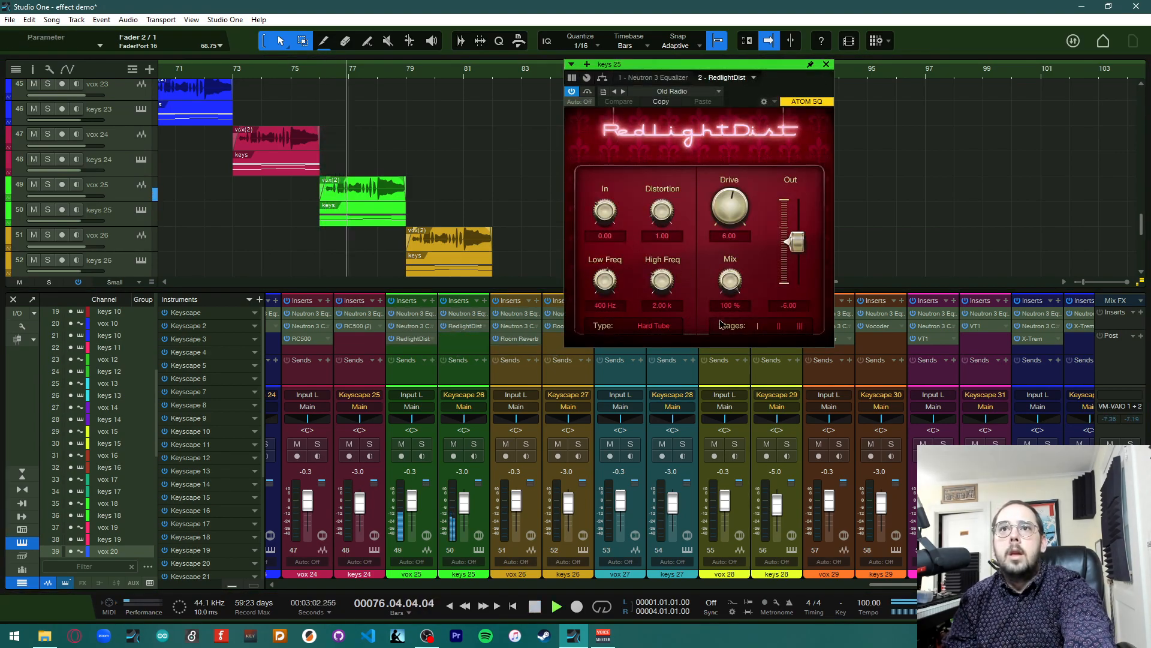
Try the Bad Tube type on keys 25's RedlightDist, then set its Type to Fuzz
click(653, 325)
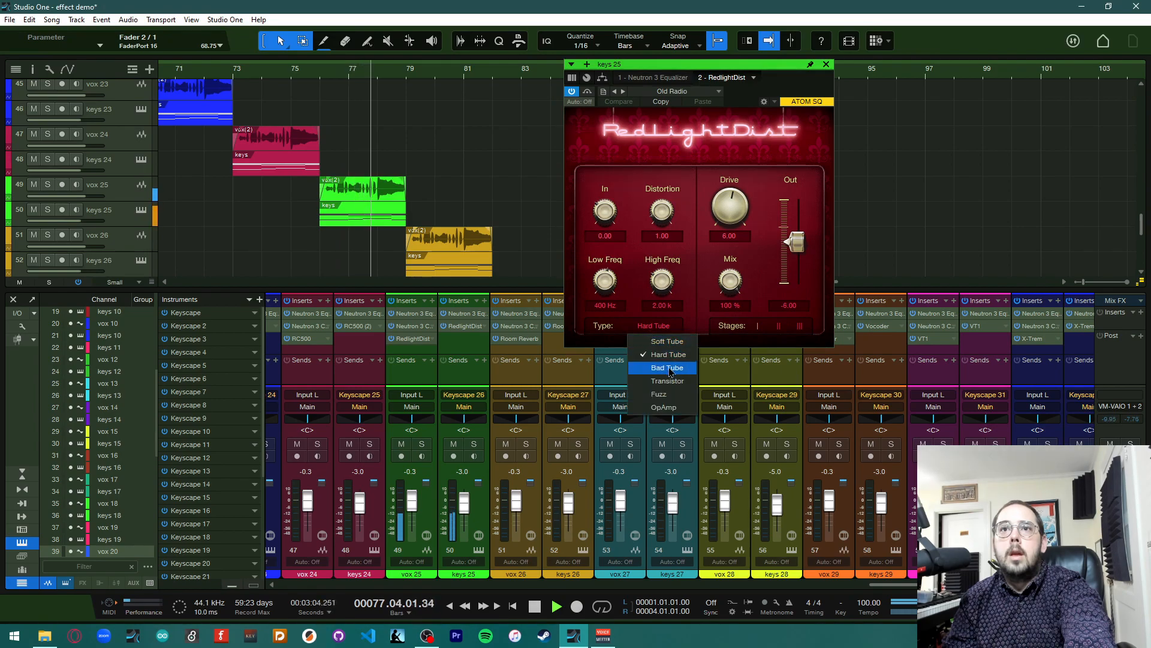
click(666, 367)
click(660, 325)
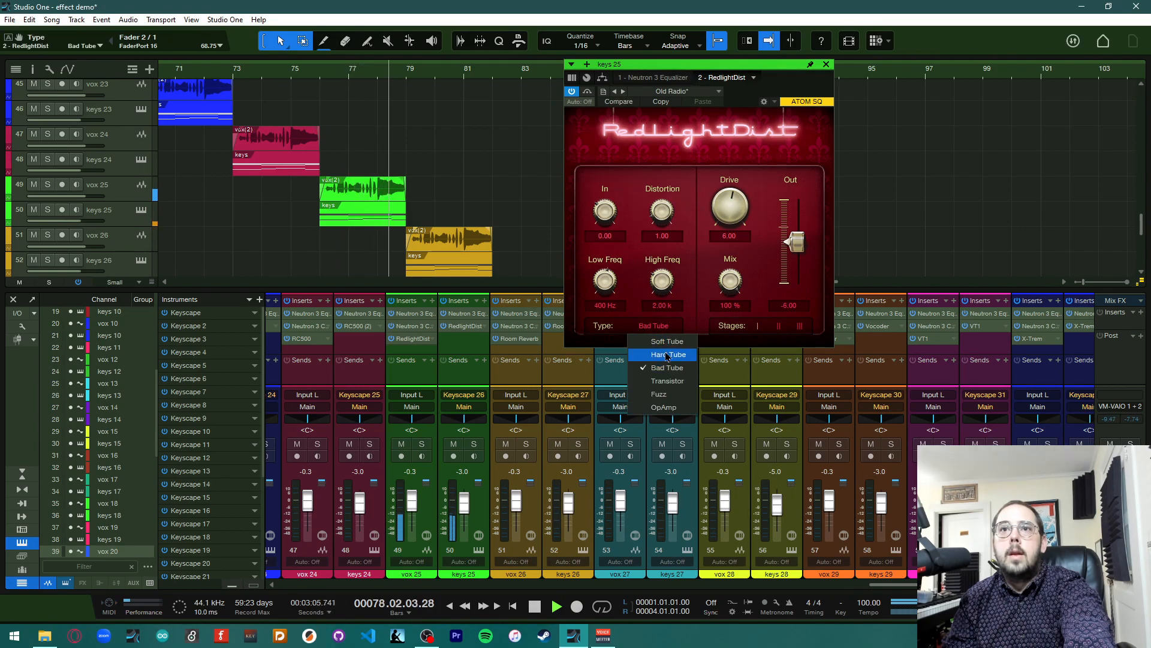
click(668, 395)
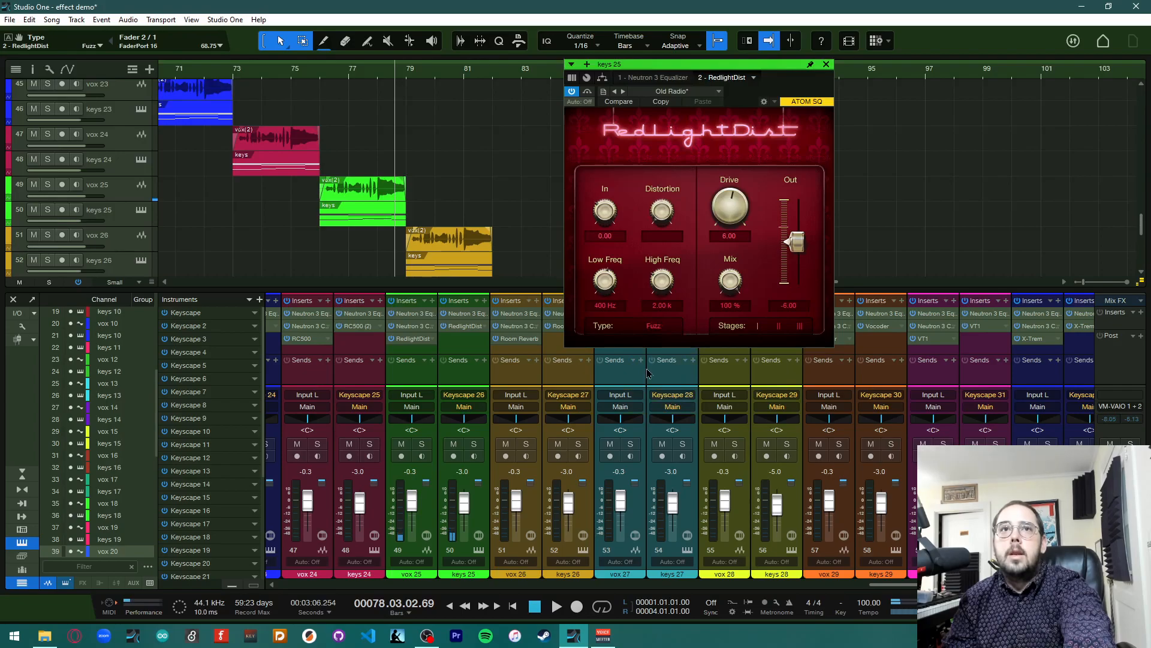
Set vox 25's RedlightDist Type to Transistor and play the passage from bar 76
click(368, 198)
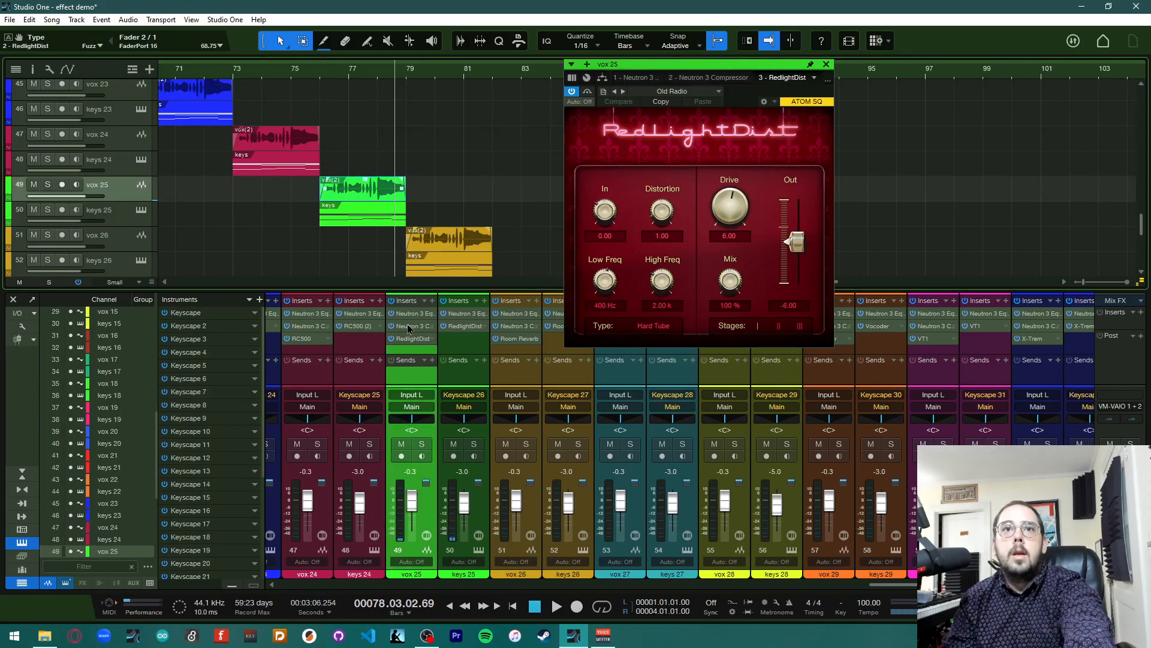
click(648, 327)
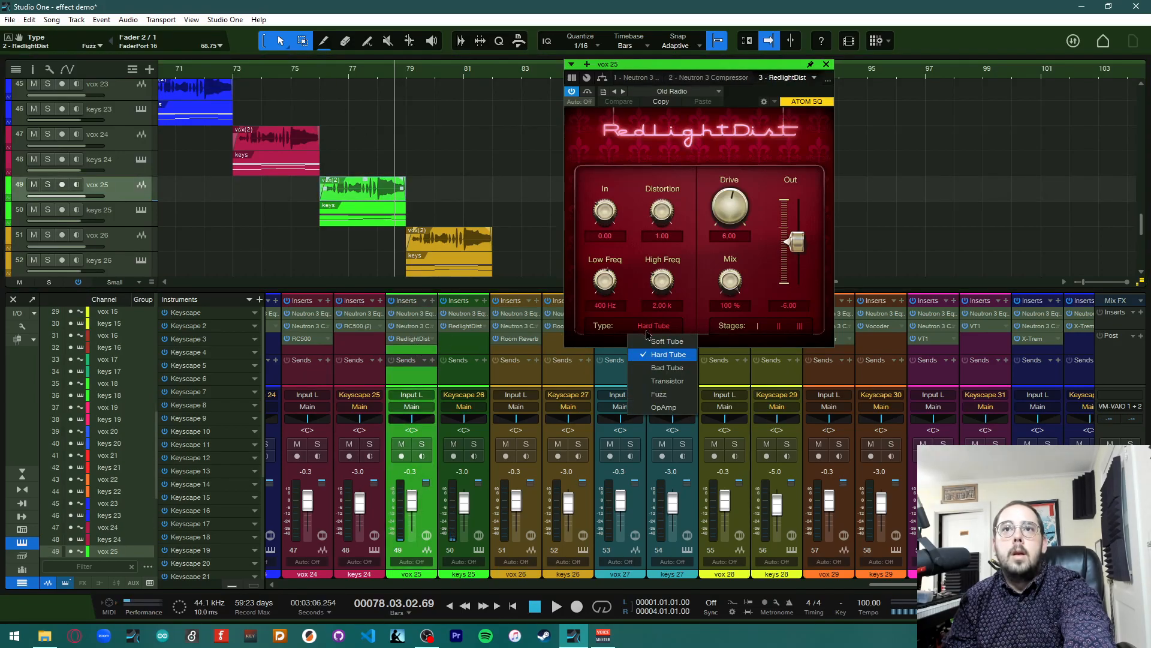
click(667, 382)
click(307, 79)
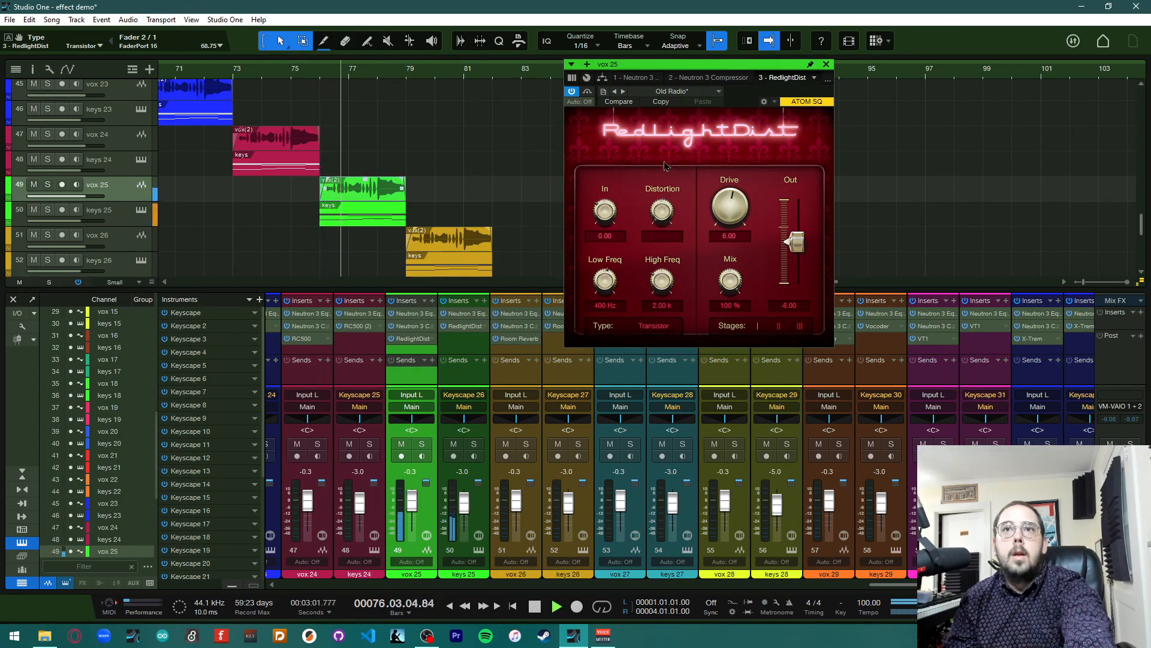
key(space)
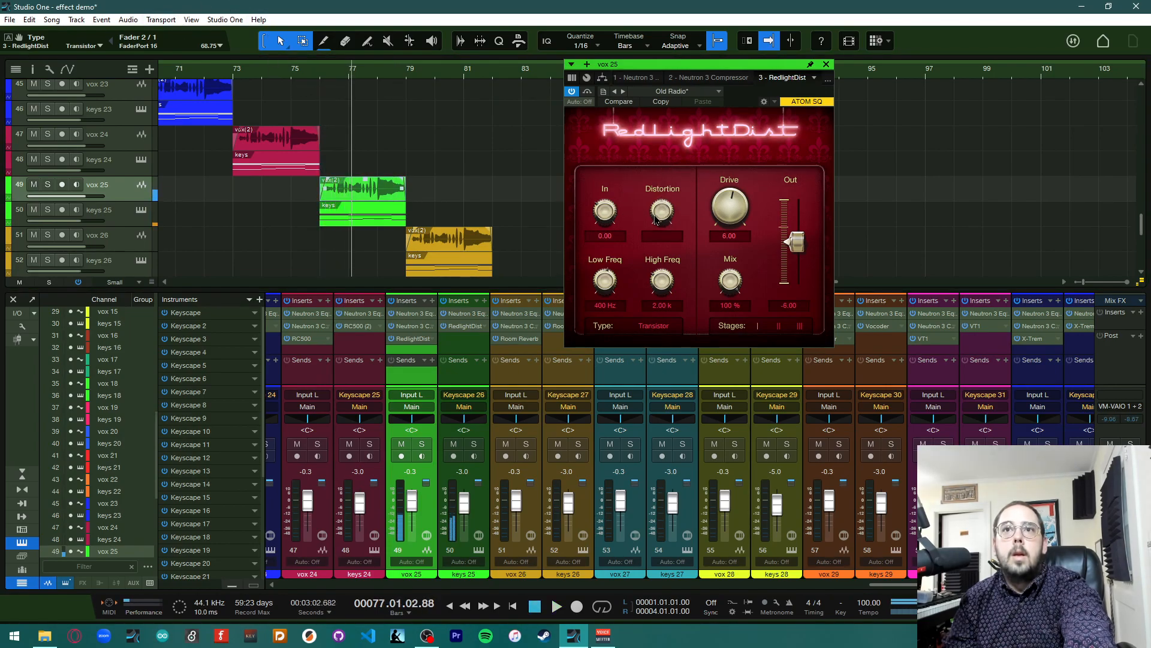
Load the Broken BD - Mike preset on vox 25's RedlightDist and copy that insert onto keys 25, replacing its RedlightDist
click(639, 94)
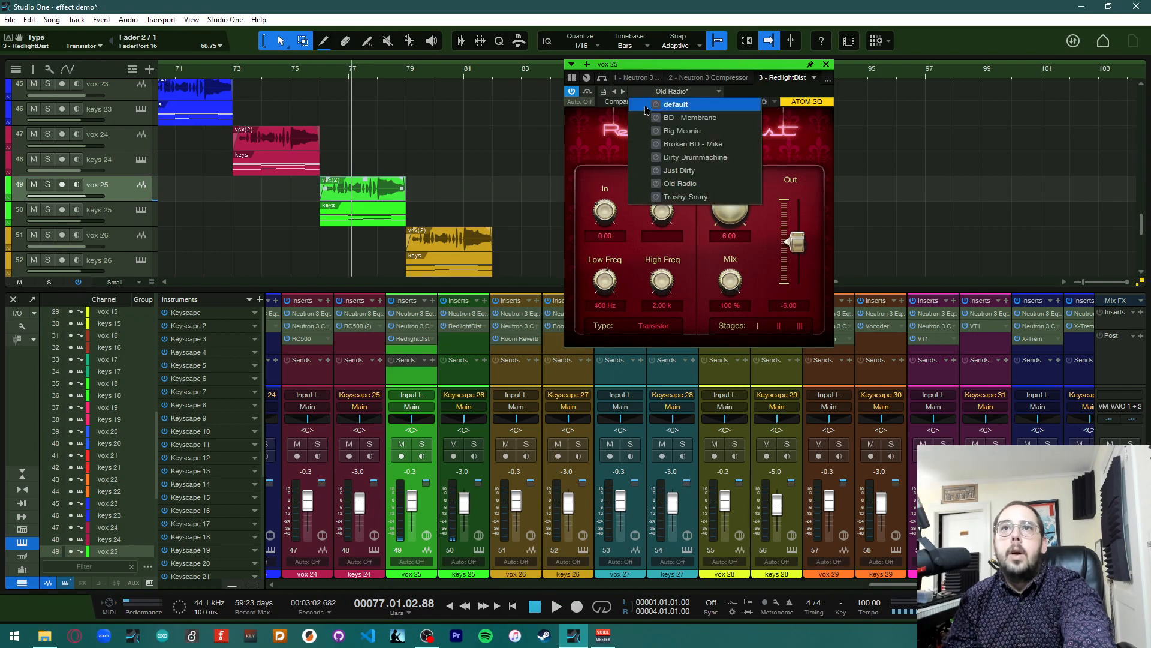
click(683, 150)
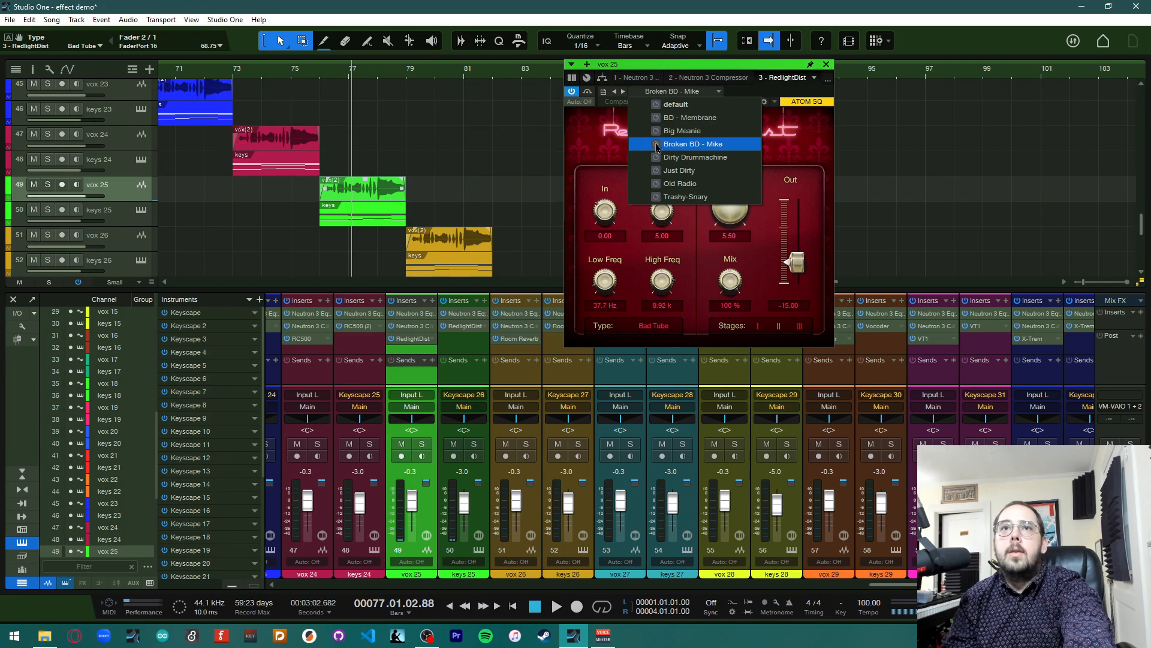
click(414, 343)
drag(412, 342, 464, 327)
Play the vox 25 and keys 25 passage from bar 76 to hear the Broken BD - Mike distortion
click(319, 85)
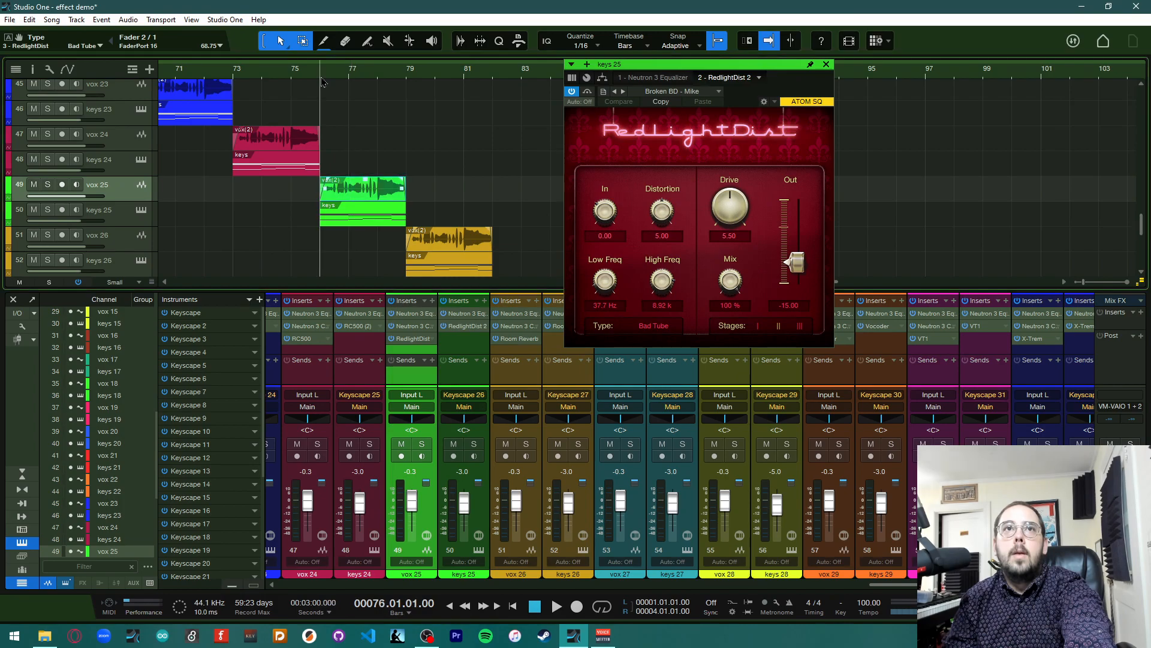
key(space)
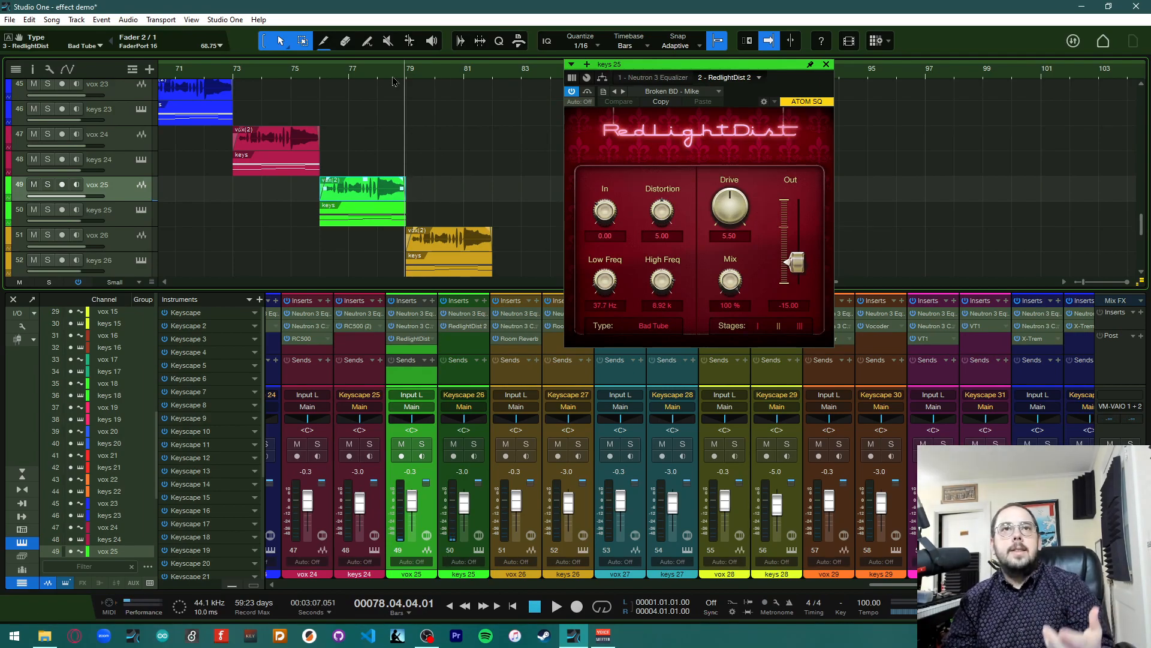
click(326, 84)
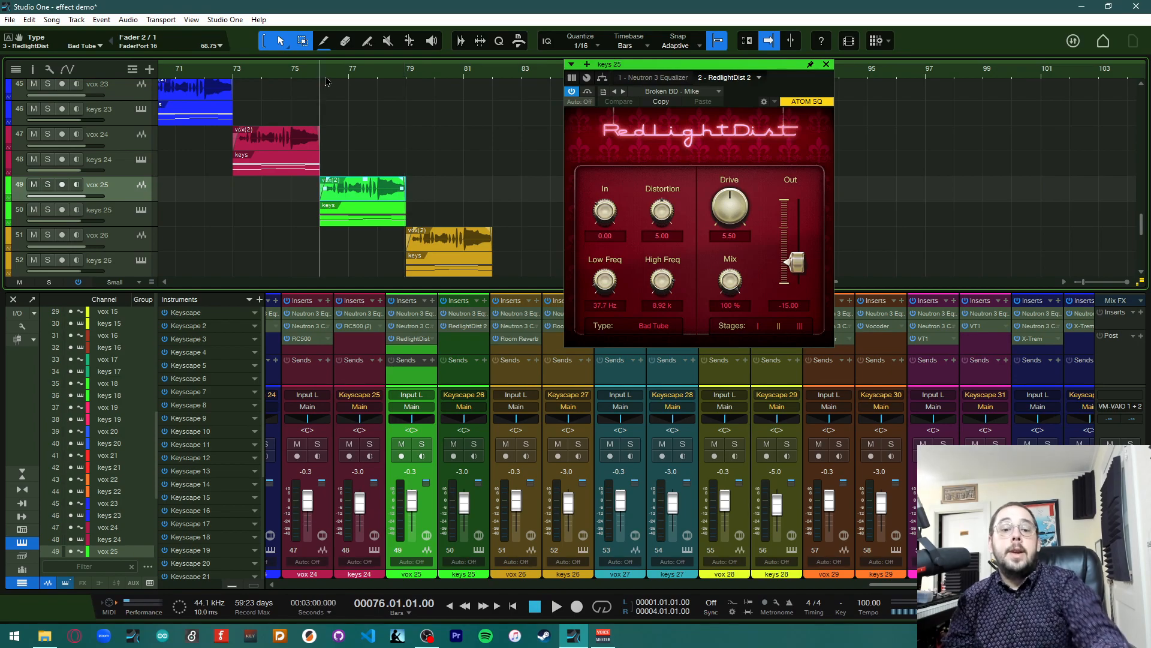
key(space)
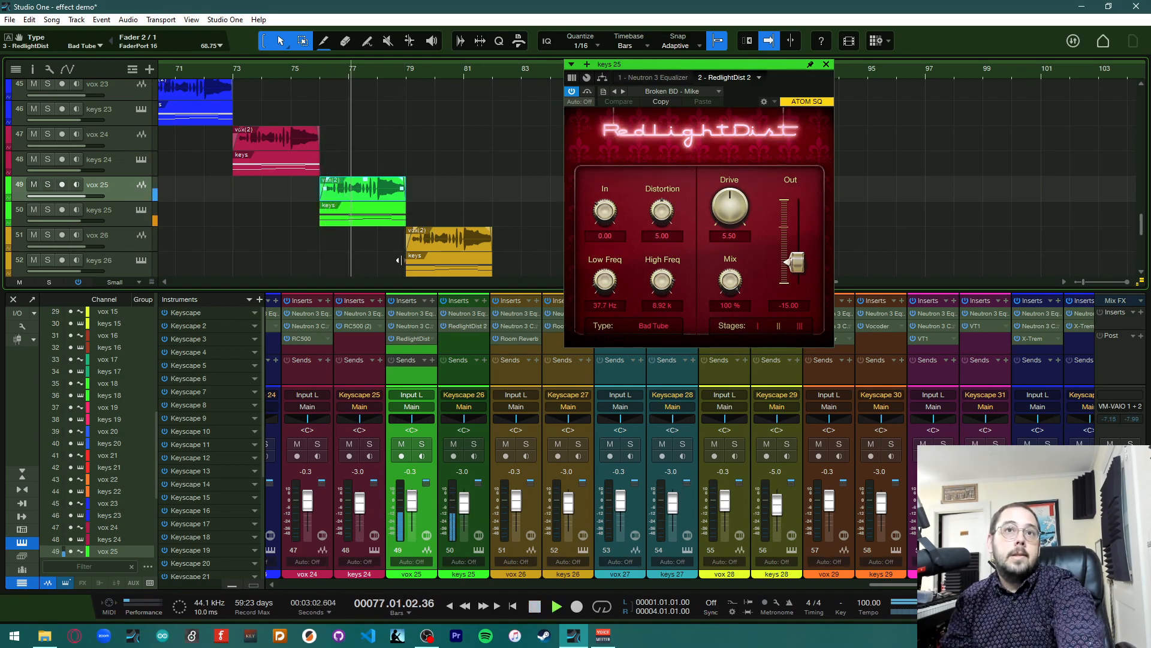
Open vox 26's Room Reverb insert and play it briefly
scroll(418, 224, right, 4)
scroll(436, 251, down, 2)
scroll(394, 208, down, 3)
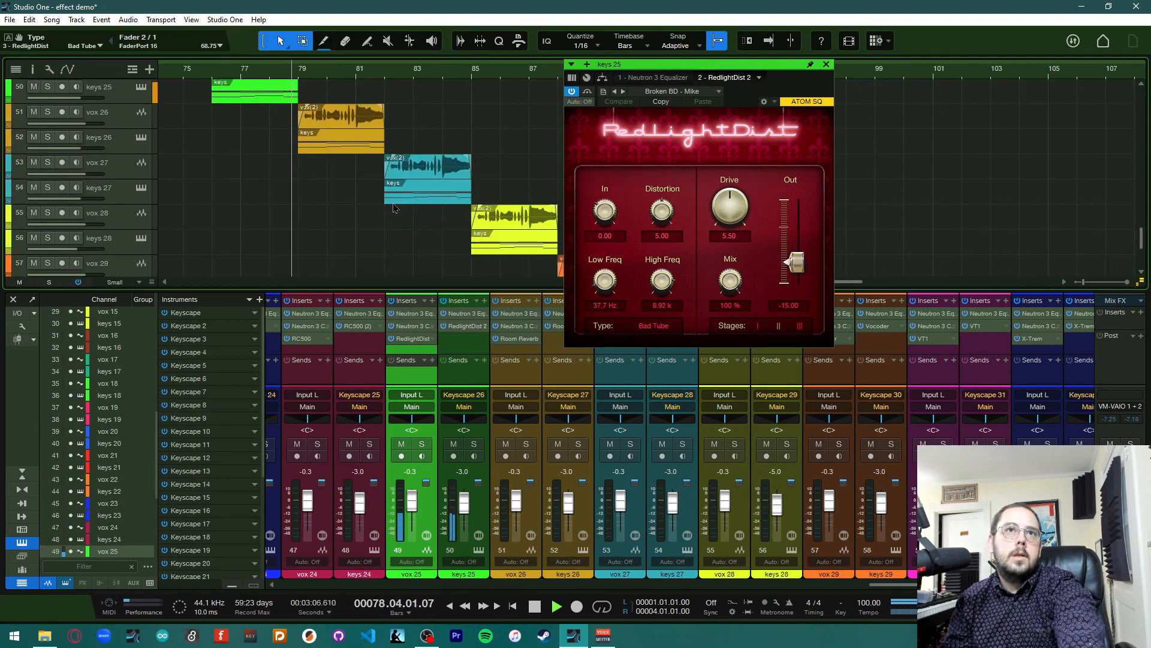
key(f)
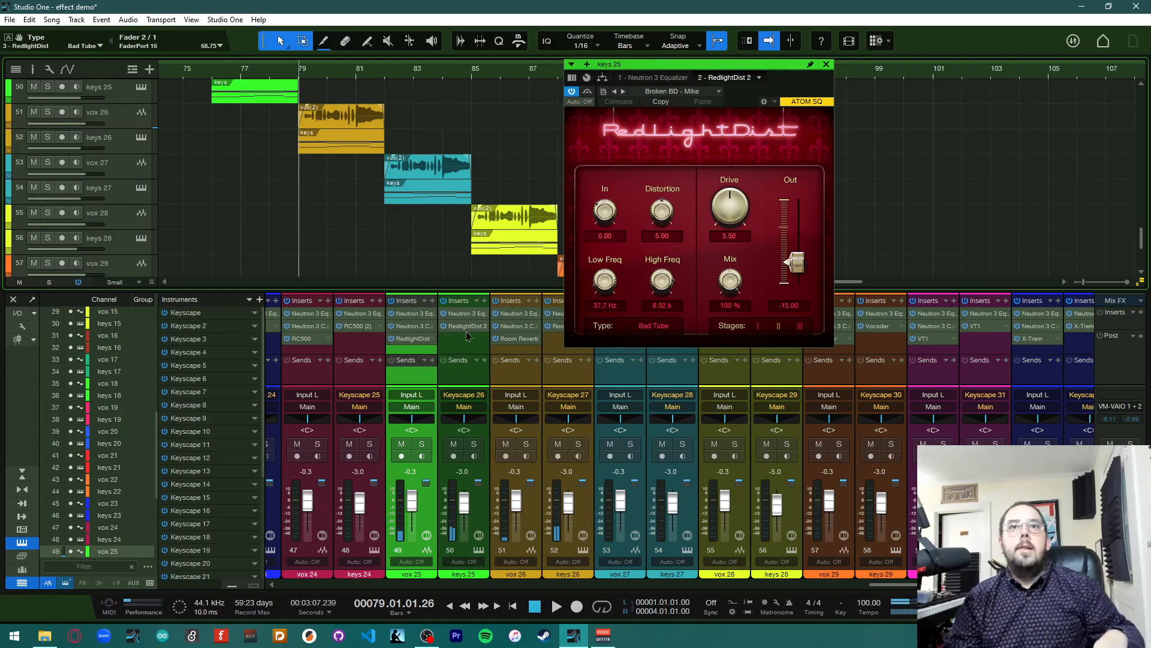
scroll(474, 339, right, 2)
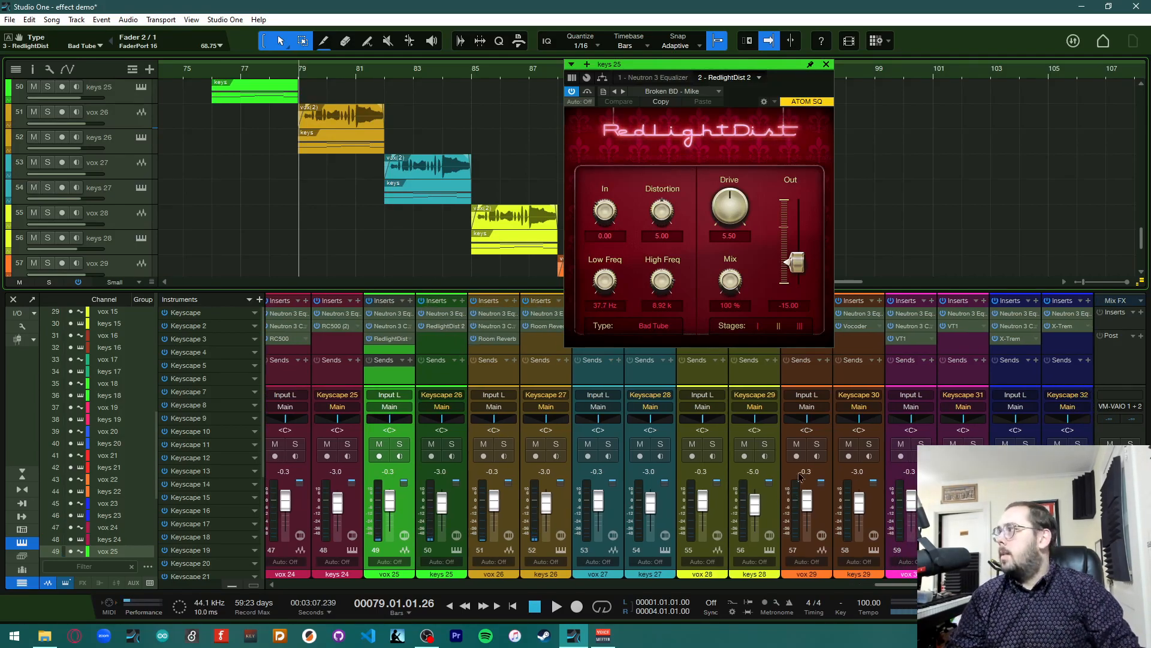
click(497, 339)
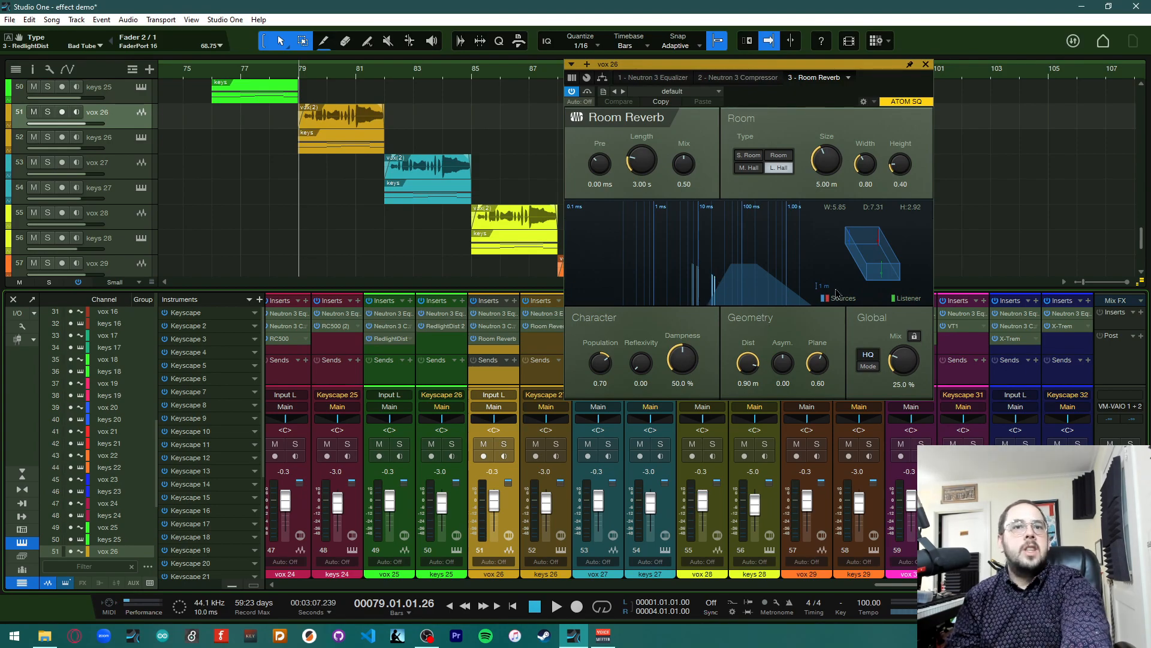
key(space)
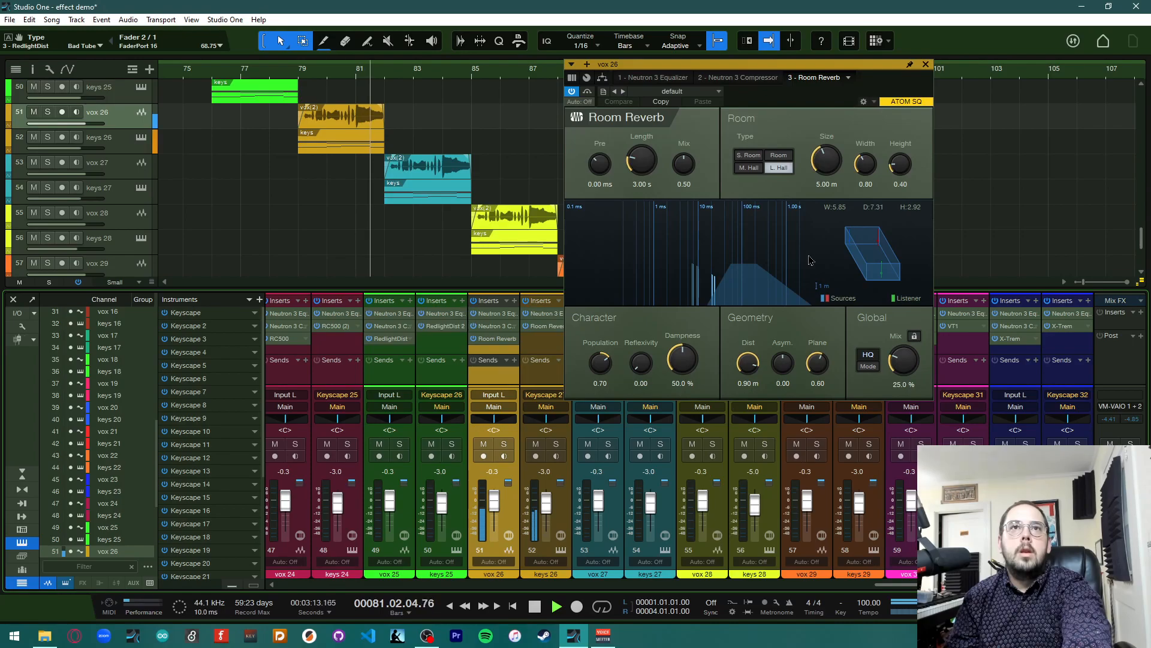
key(space)
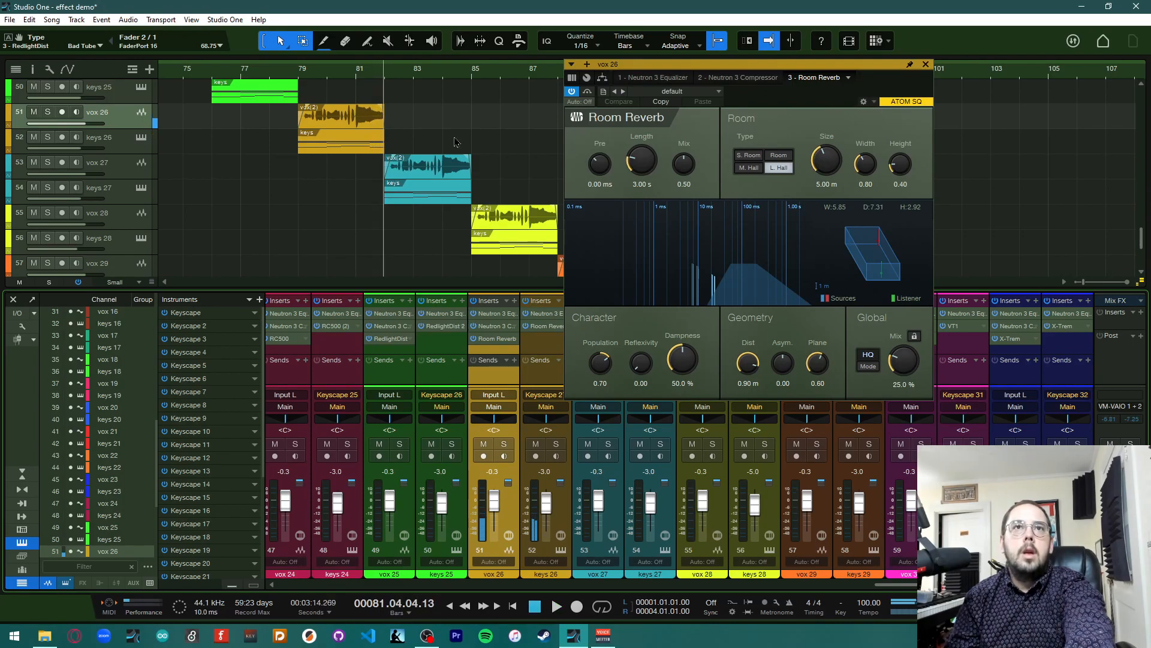
Load the Tunnel Effect preset on vox 26's Room Reverb
click(299, 76)
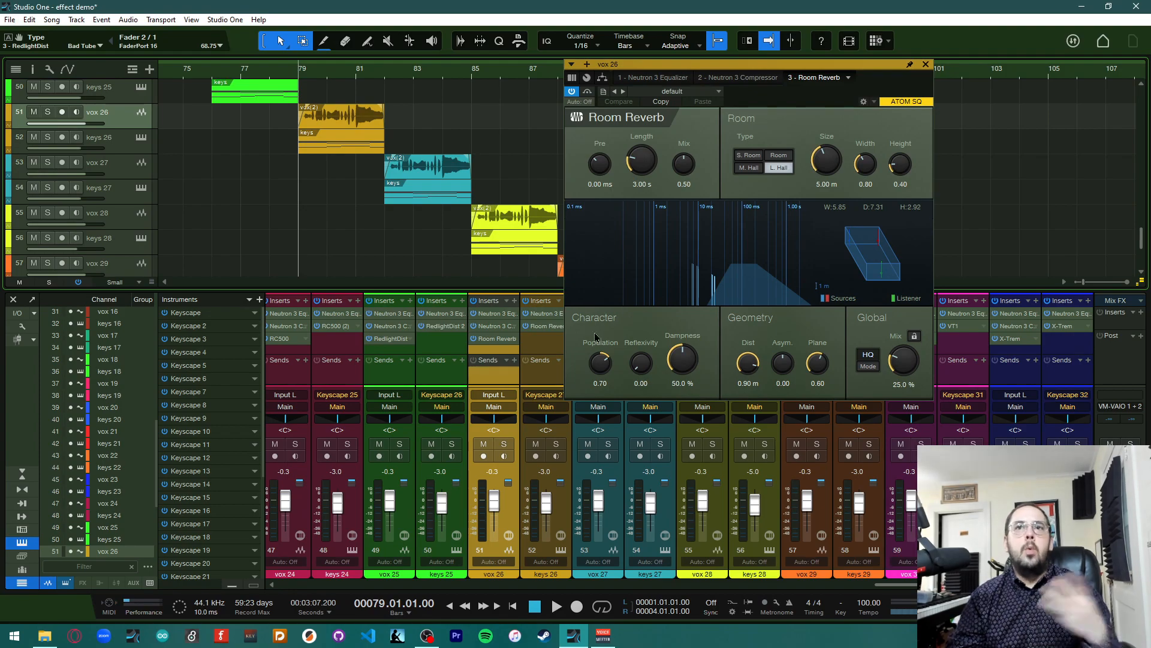
click(645, 96)
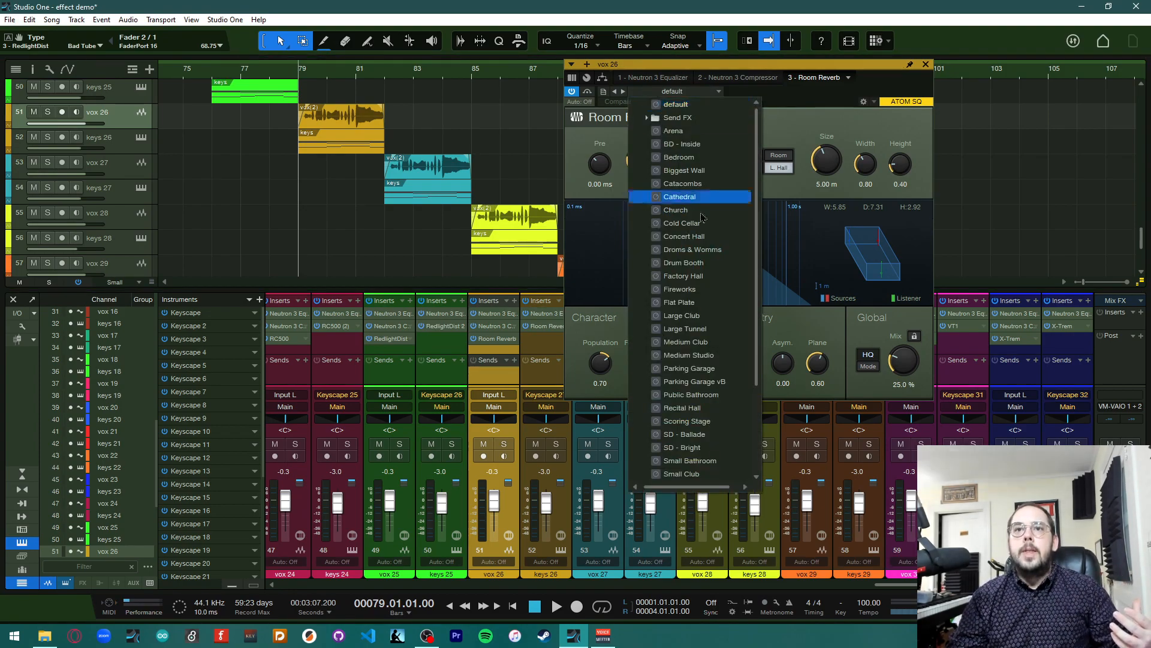
scroll(689, 270, down, 2)
scroll(747, 348, down, 1)
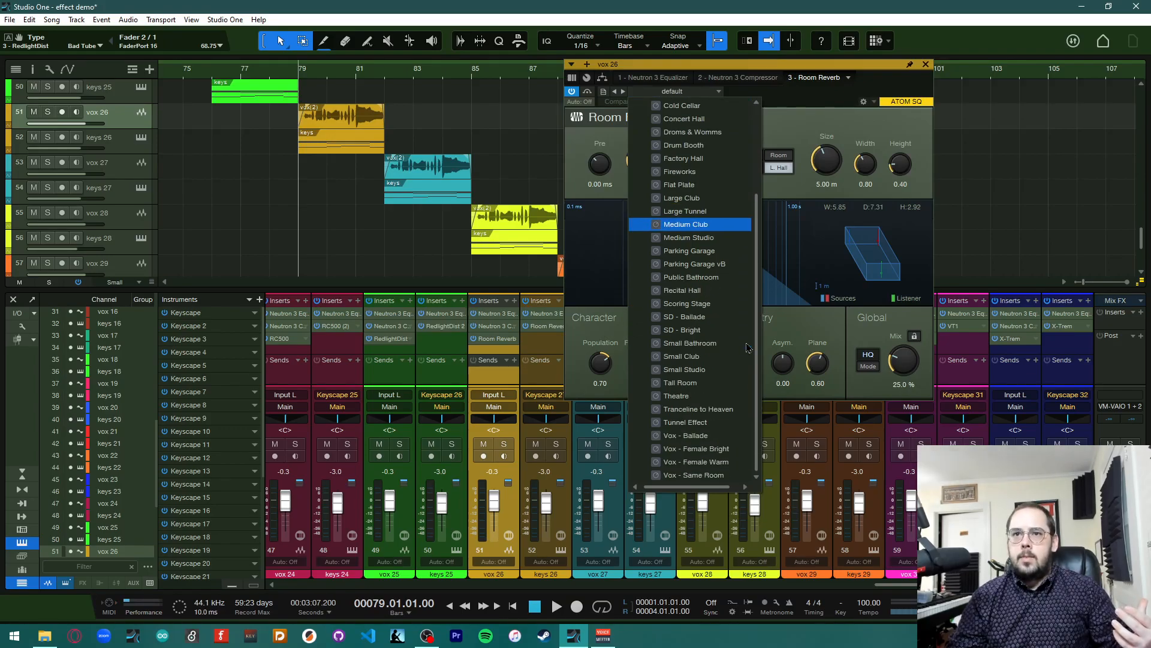
click(718, 424)
Set vox 26's Room Reverb Length to 16.70 s, Population to 0.69 and Damping to 38.5%
click(811, 140)
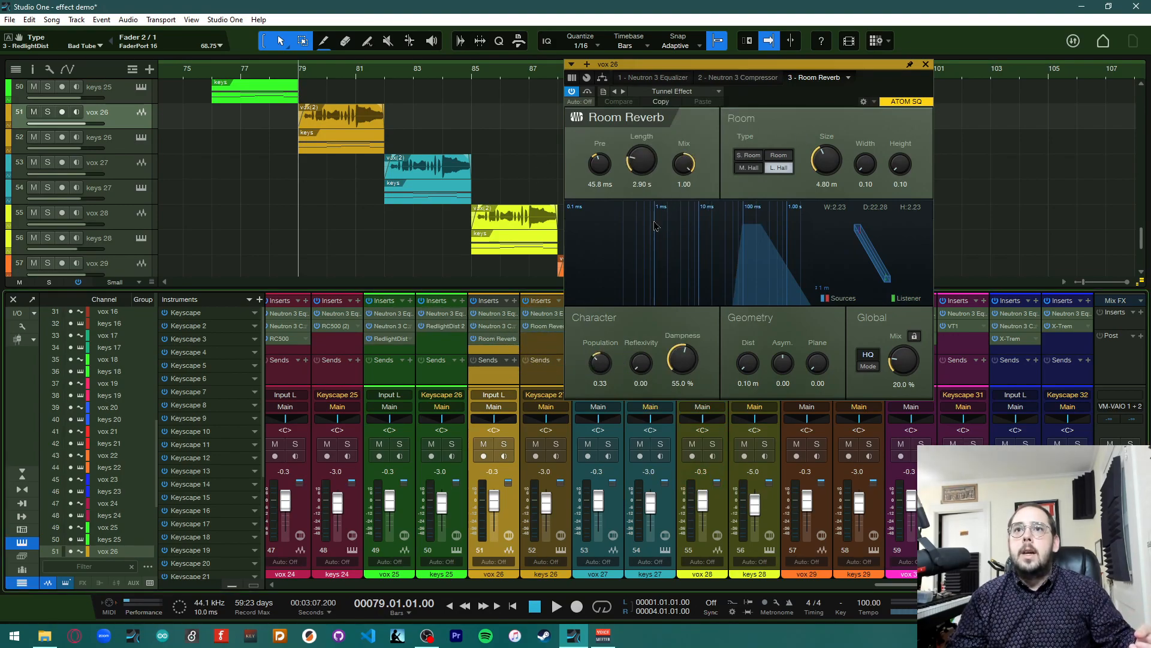
drag(642, 161, 647, 133)
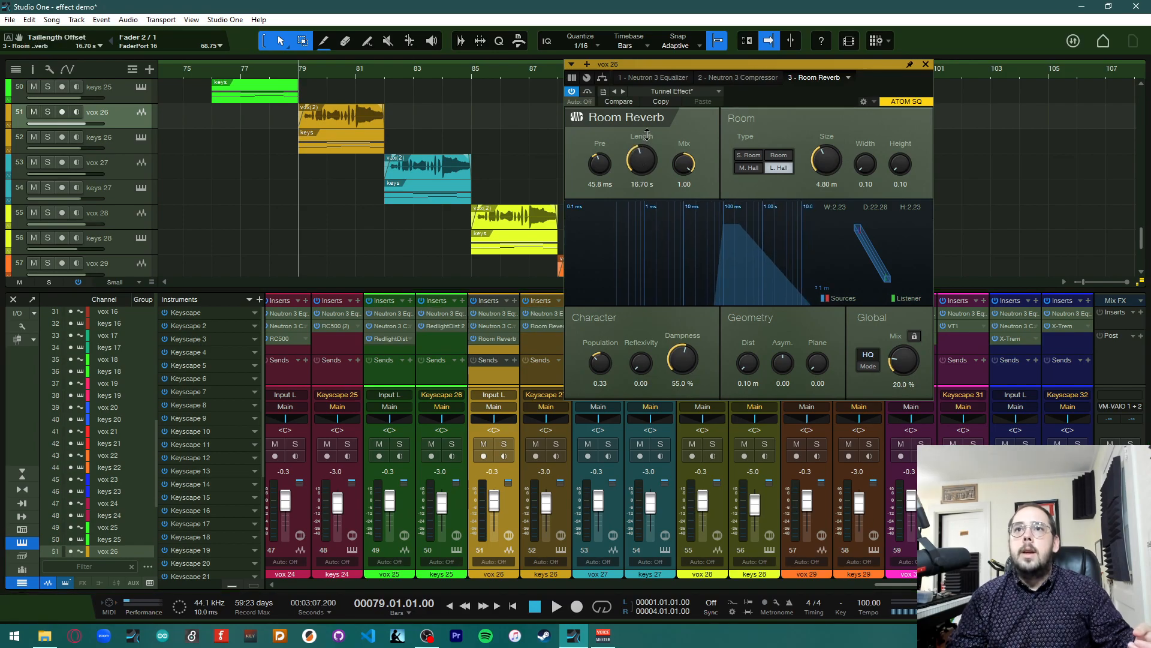
drag(683, 367, 683, 382)
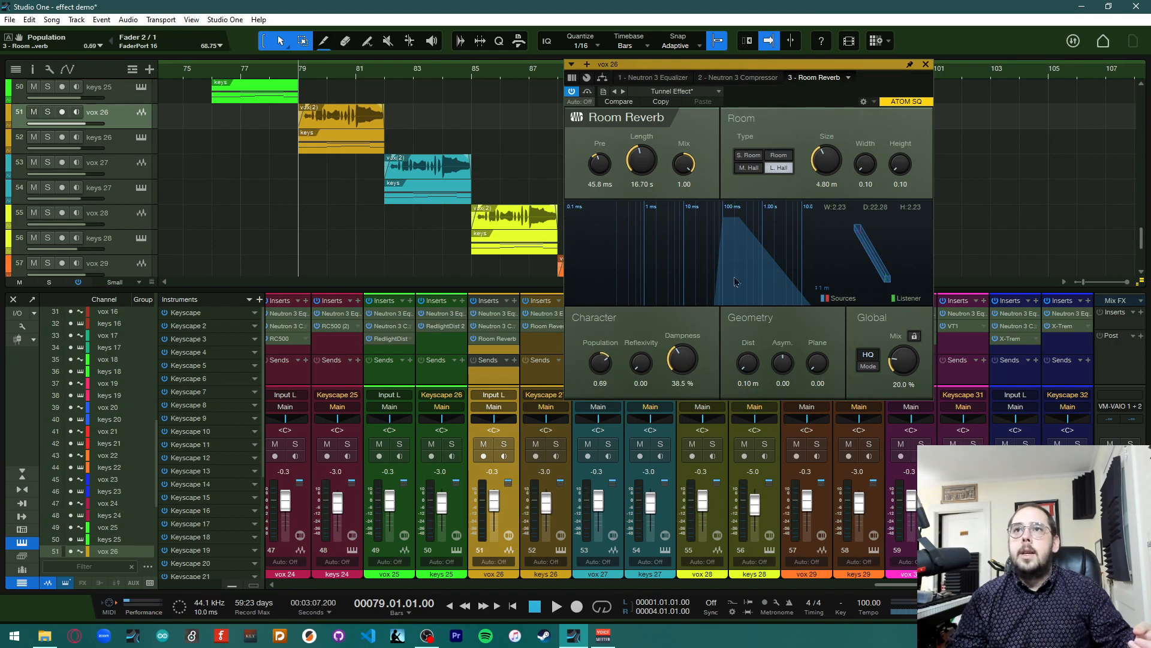
Set the reverb Size to 27.91 m, Dist 0.67 m, Asym 0.60 and Plane 0.08, then close the plug-in window
drag(825, 161, 839, 124)
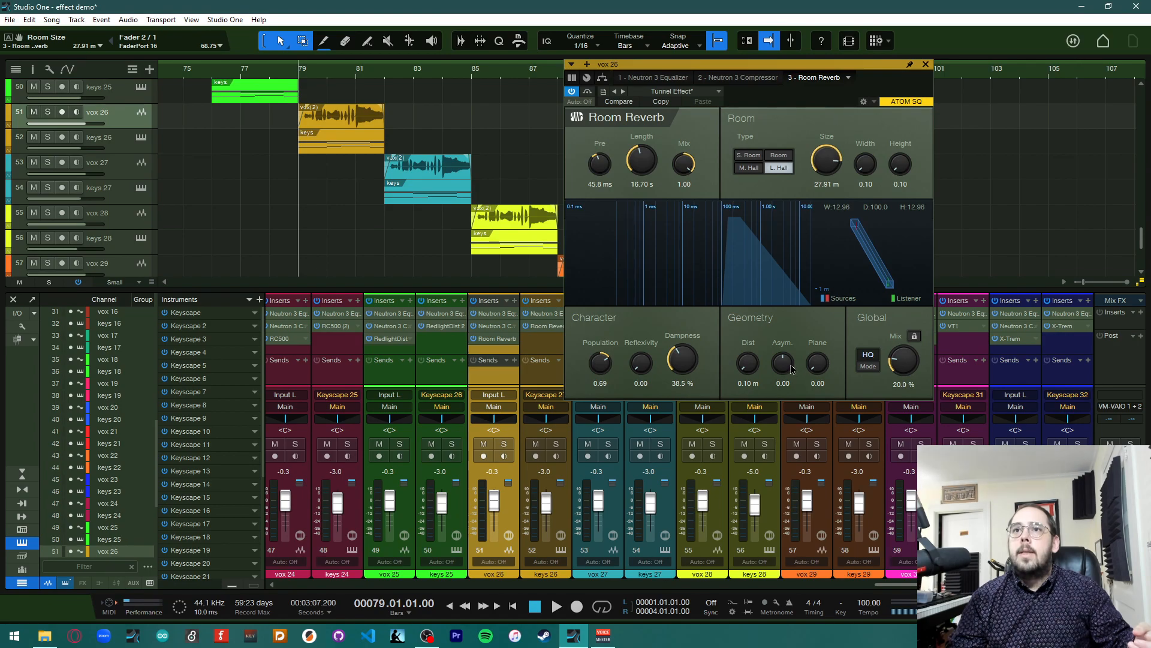
drag(778, 352, 786, 337)
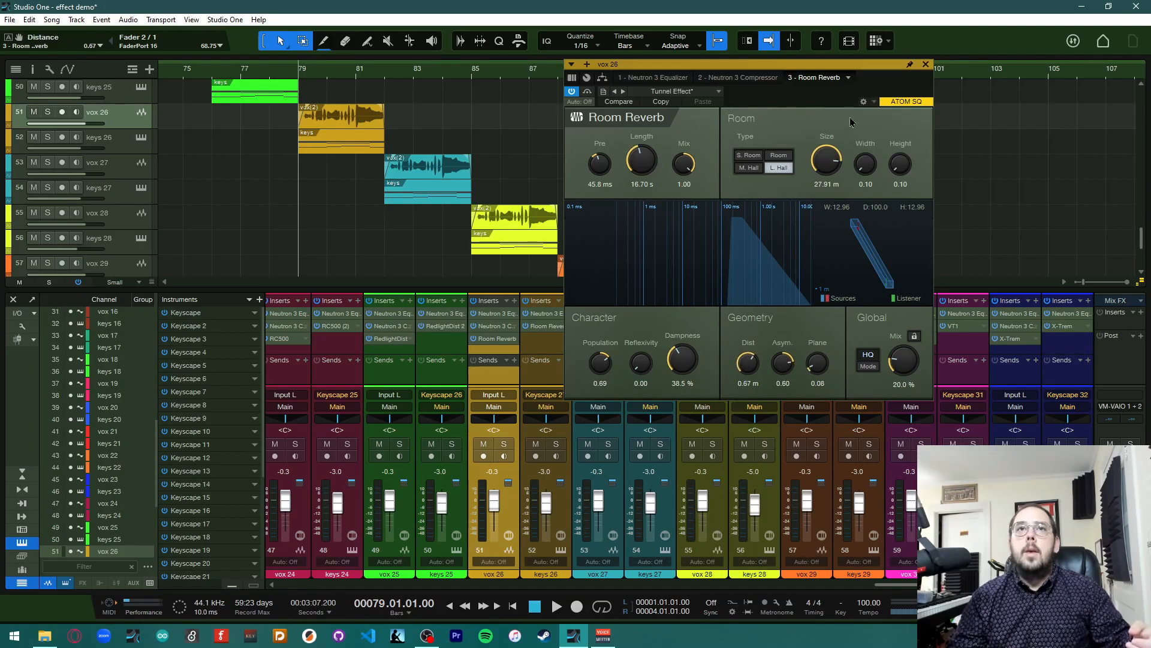
click(925, 65)
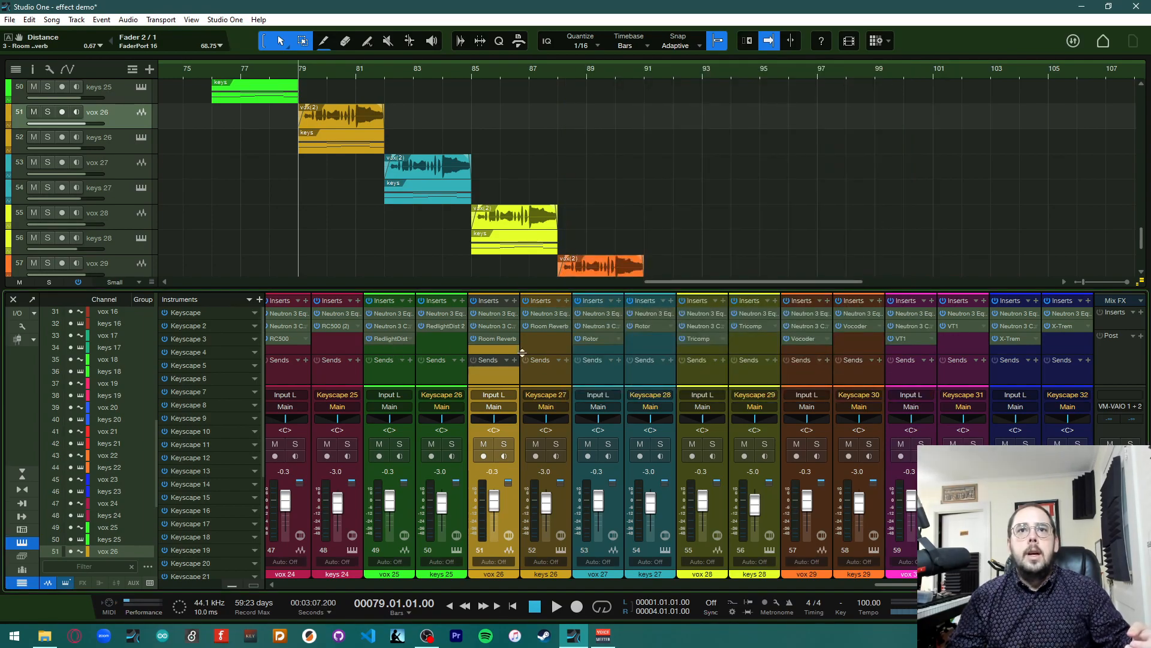
Open keys 26's Room Reverb and play the section with vox 26 and keys 26 soloed
click(549, 326)
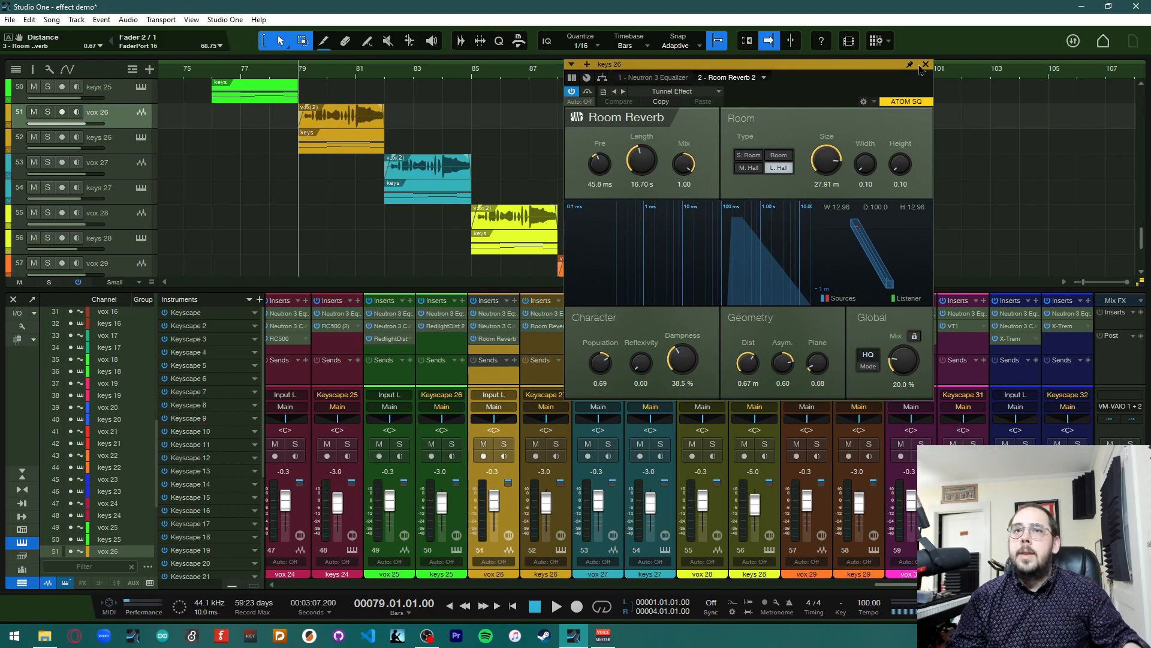
key(space)
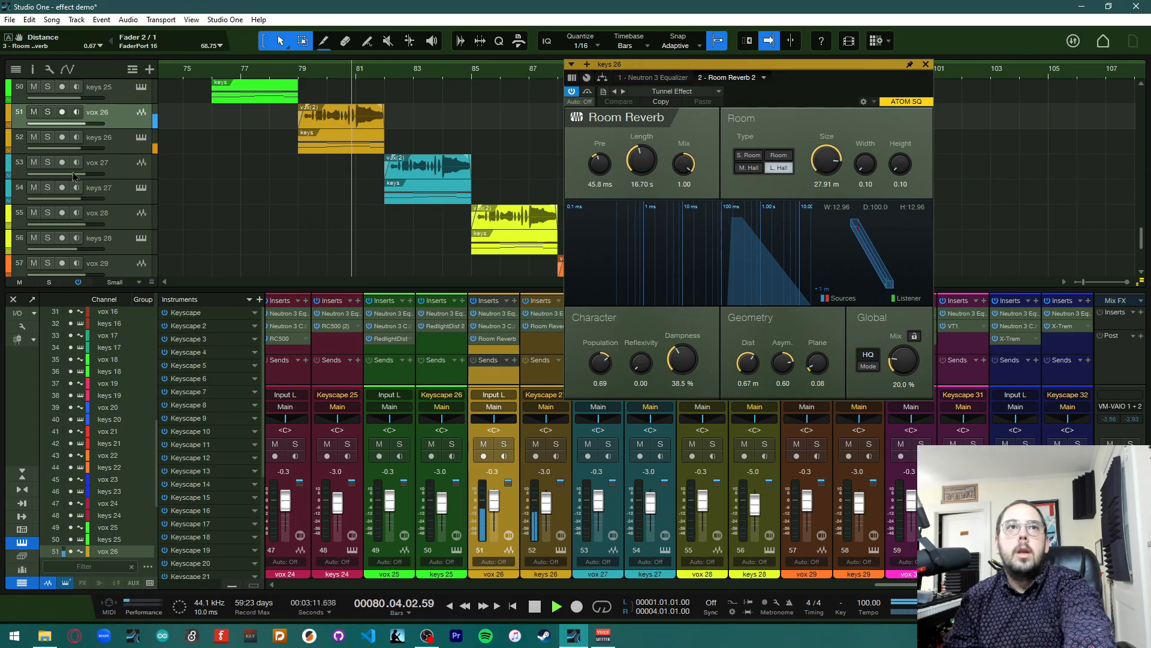
click(48, 112)
click(48, 137)
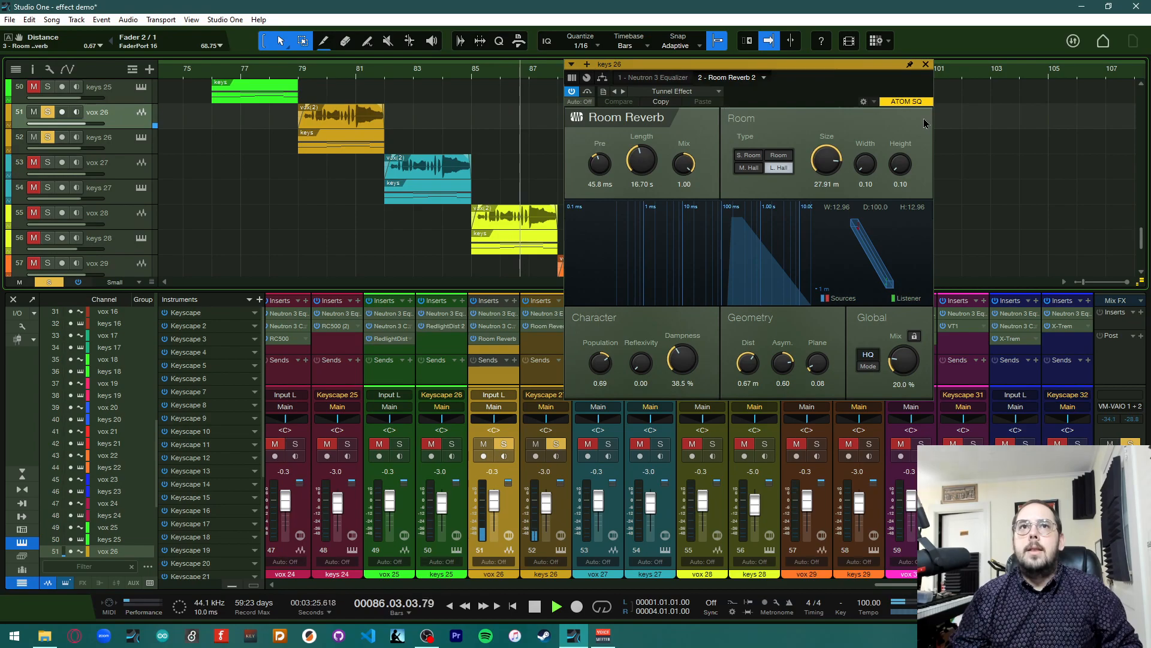
key(space)
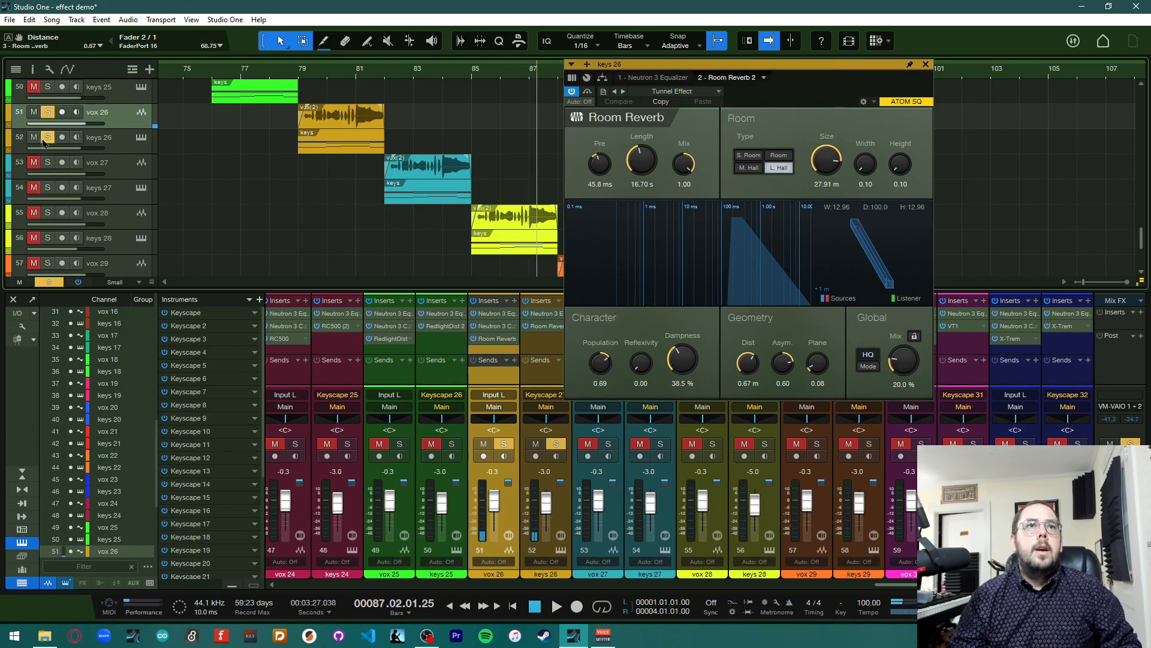
Clear the solos, return the playhead to bar 82 and close keys 26's Room Reverb
click(50, 283)
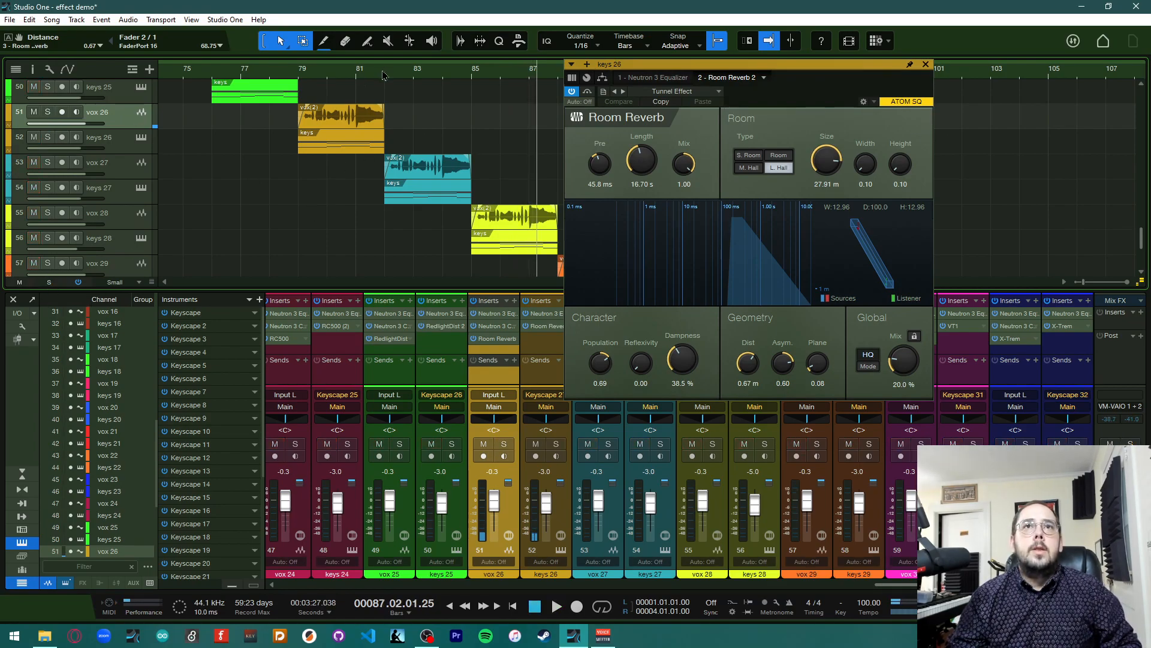
click(387, 75)
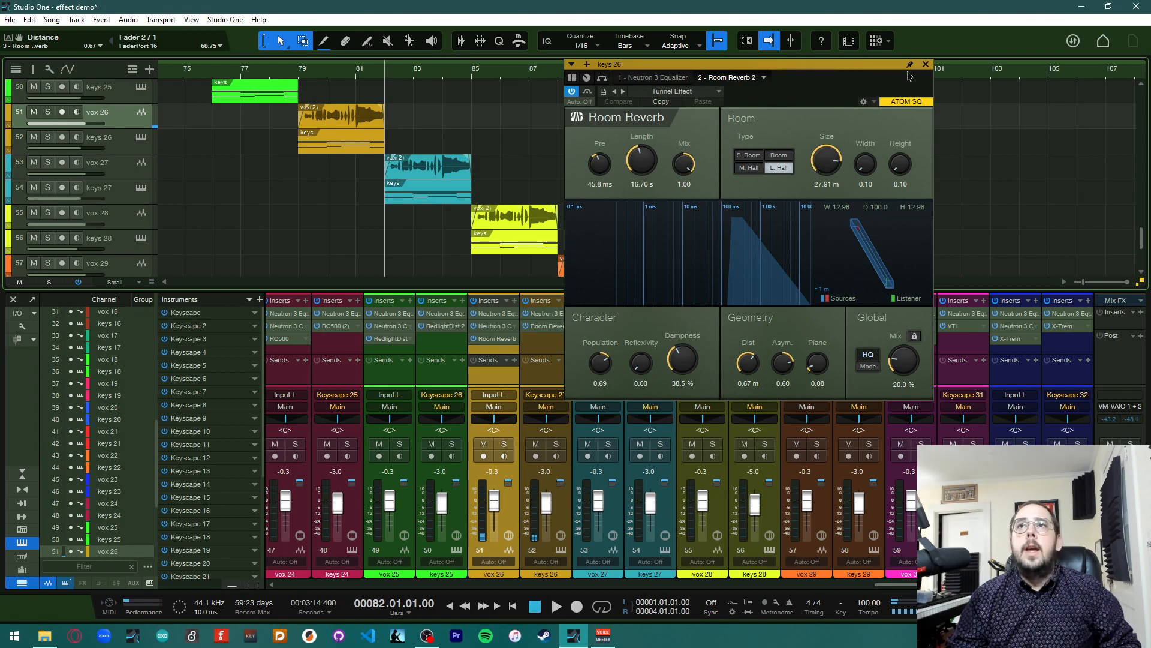
click(926, 66)
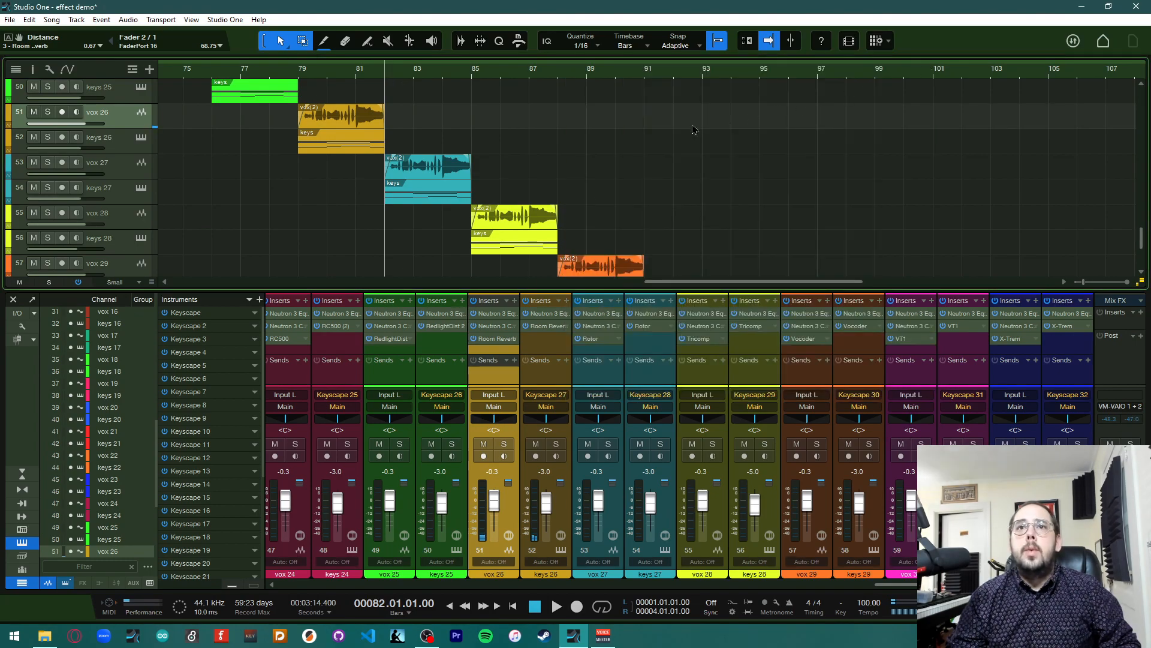
Open vox 27's Rotor insert, move its window aside, and play the section
click(601, 339)
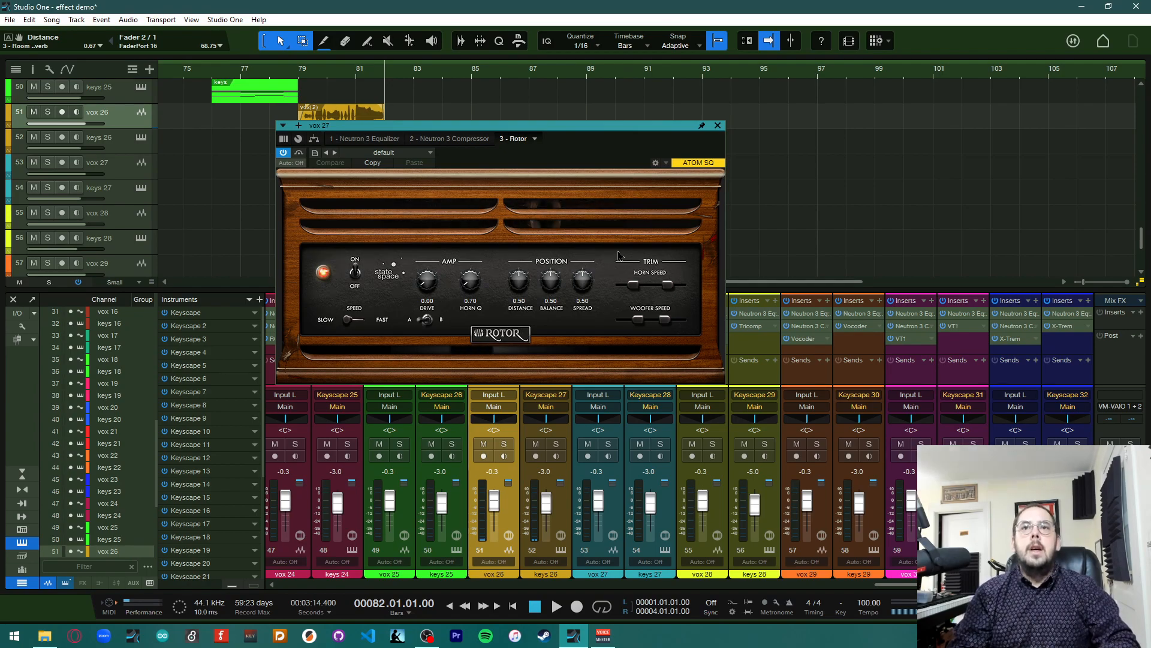
drag(521, 126, 917, 91)
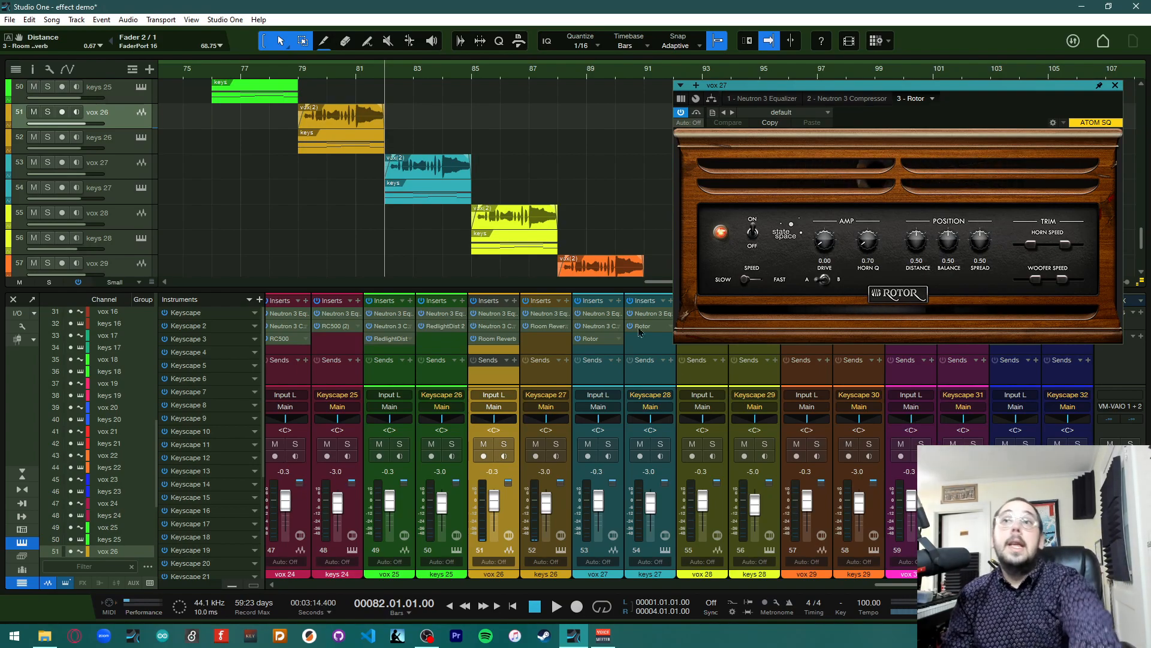
key(space)
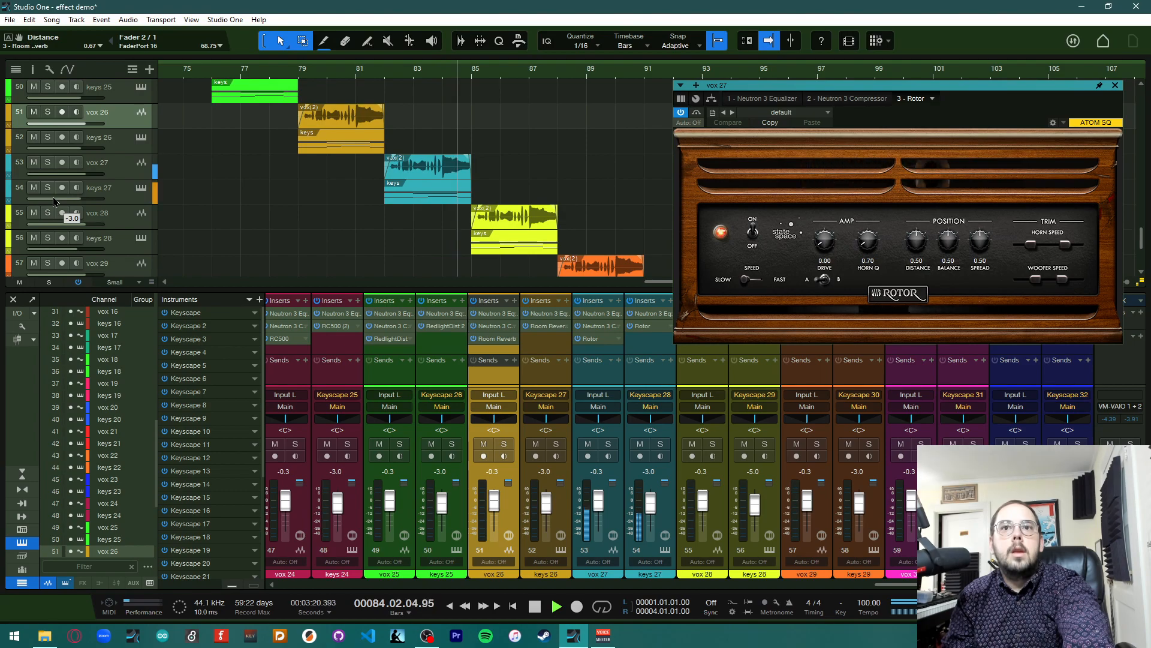
Play the section from bar 82 with vox 27 muted, then stop playback and unmute vox 27
key(space)
click(384, 73)
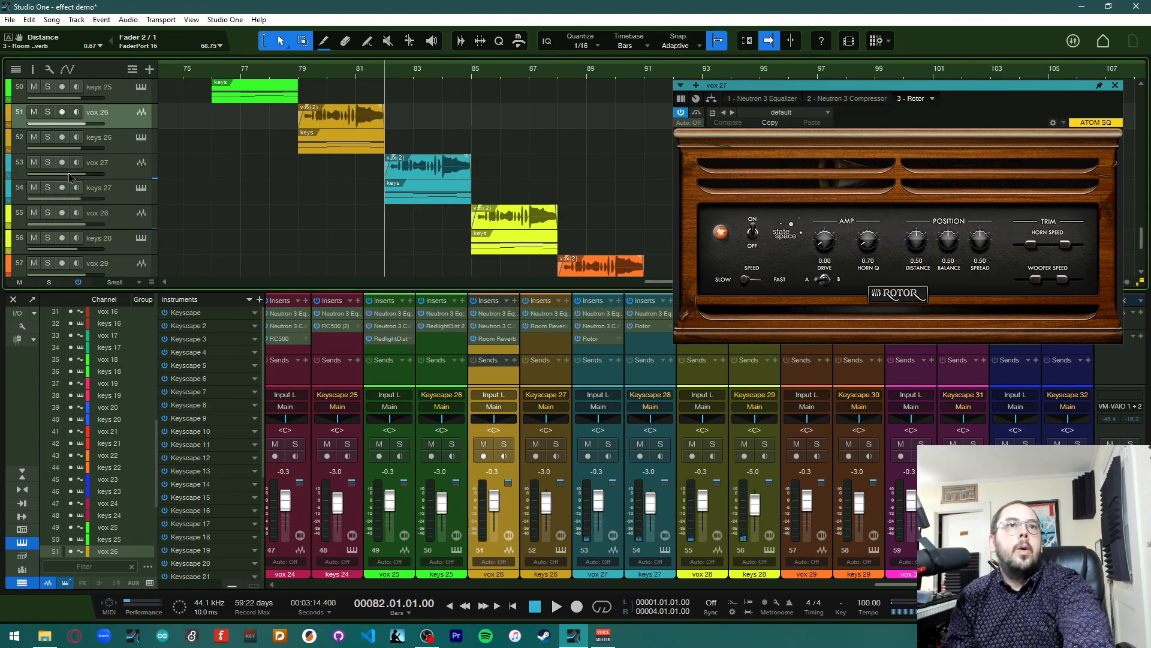
click(34, 163)
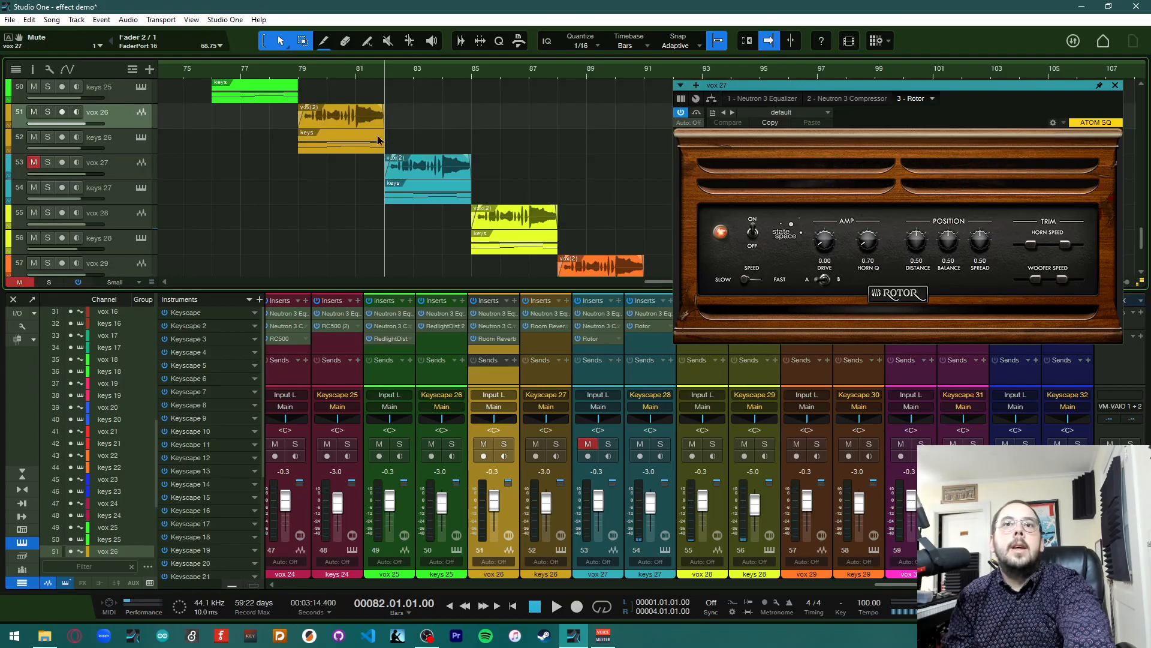
key(space)
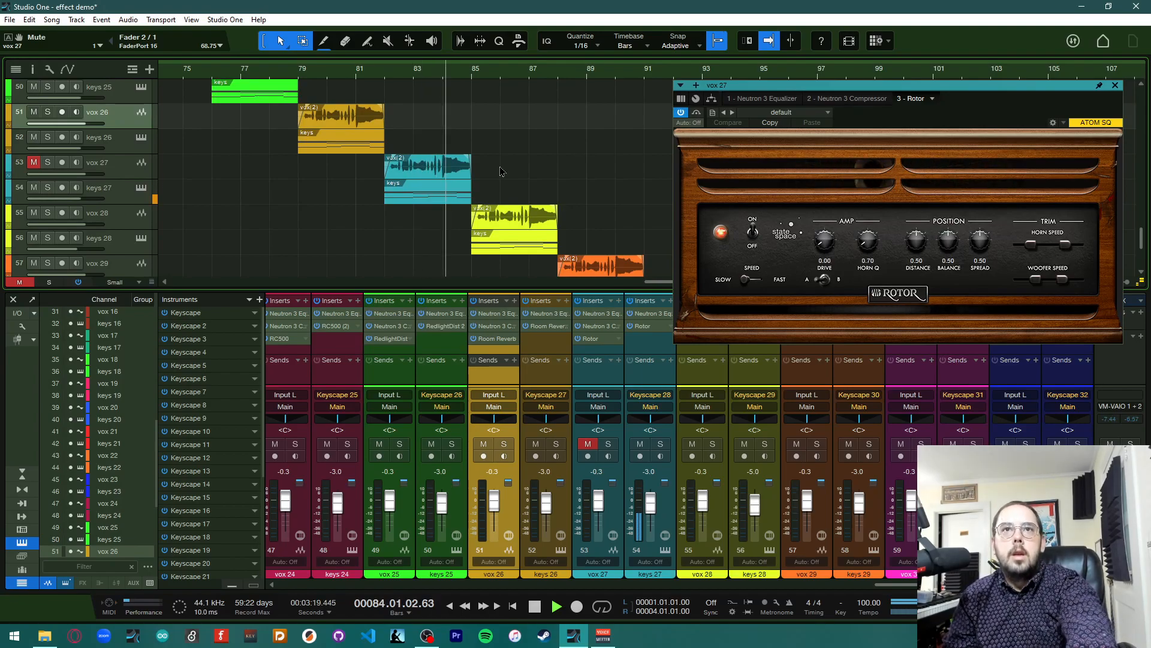
key(space)
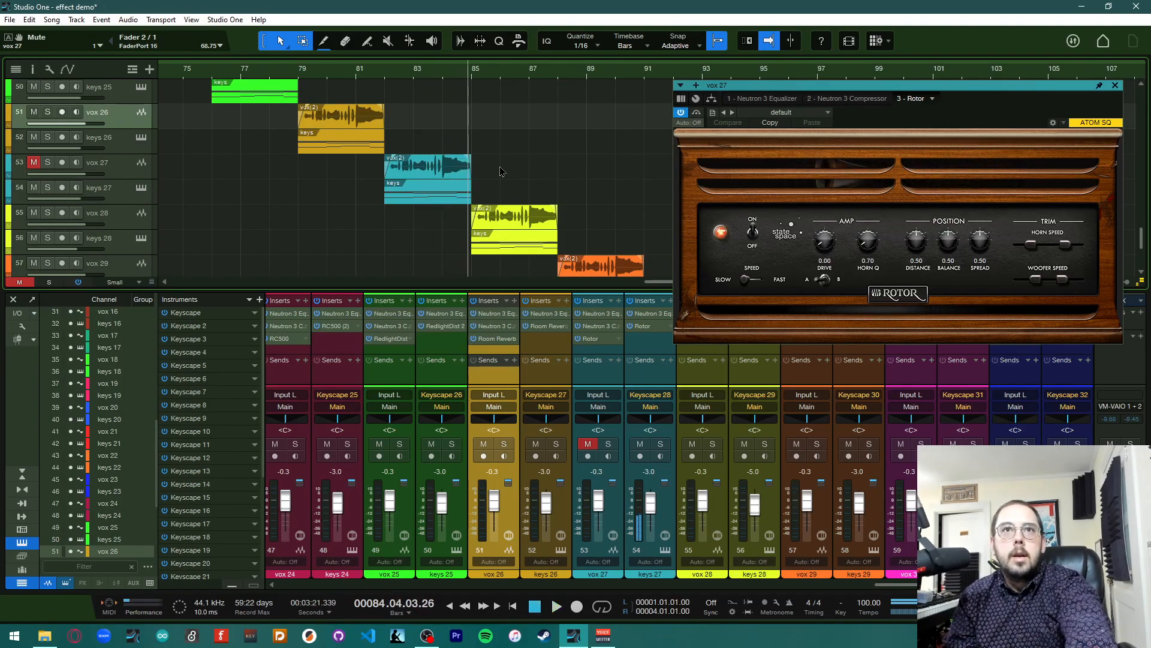
click(33, 162)
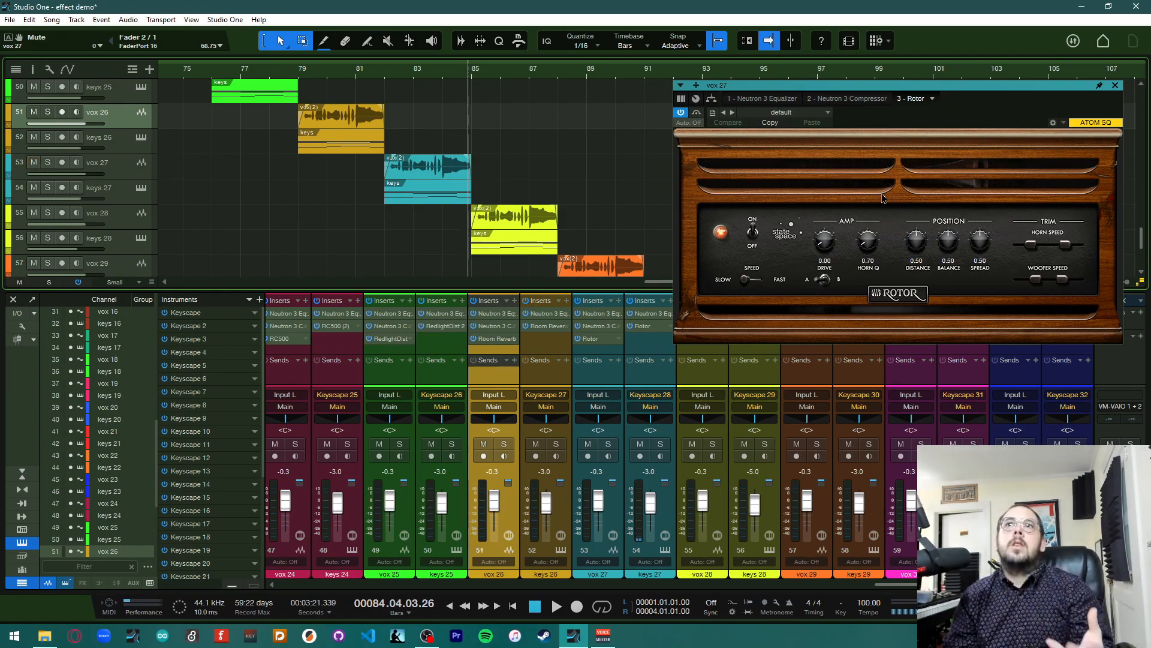
Move the Rotor window aside and browse its preset list without choosing a preset
drag(897, 88, 859, 74)
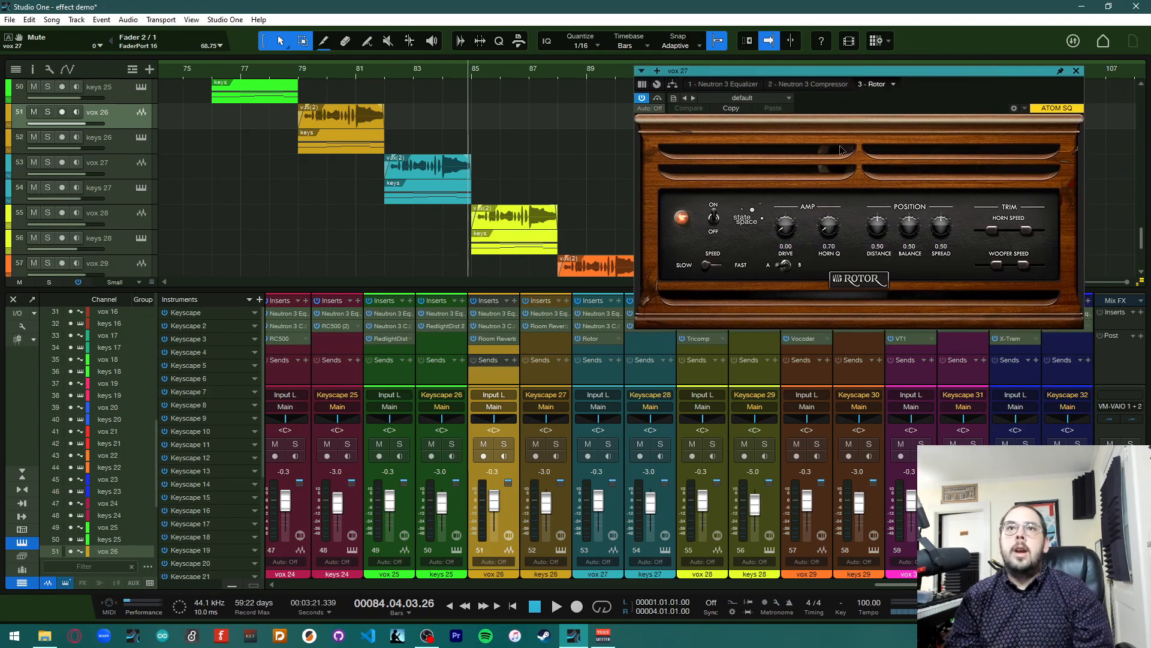
click(747, 100)
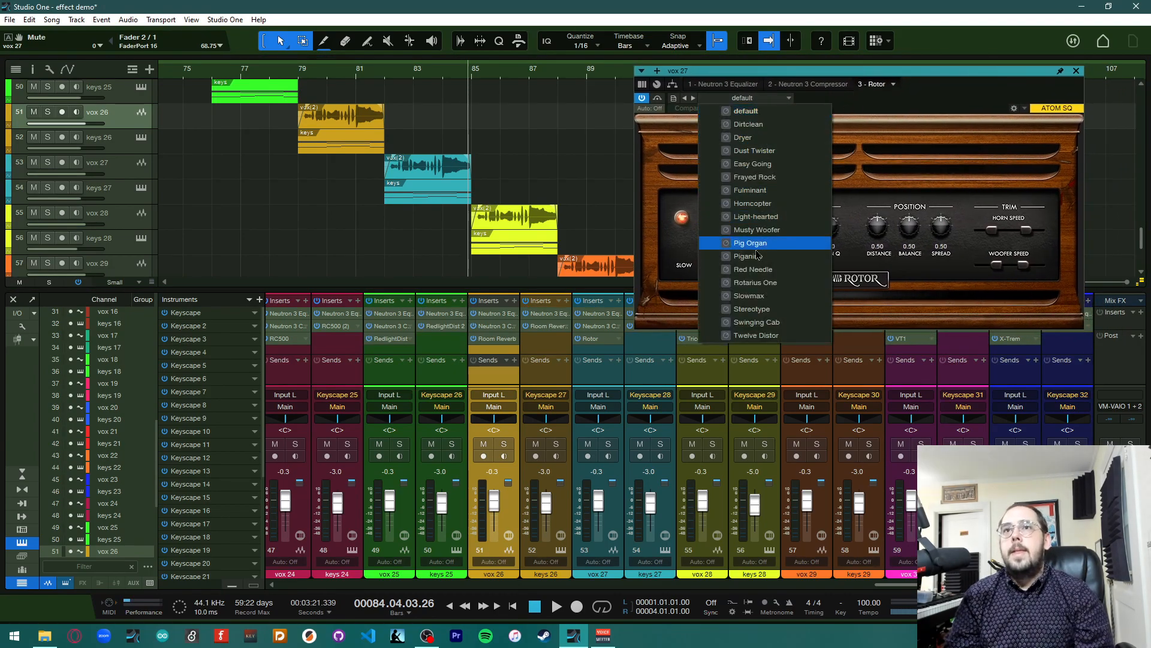
click(905, 105)
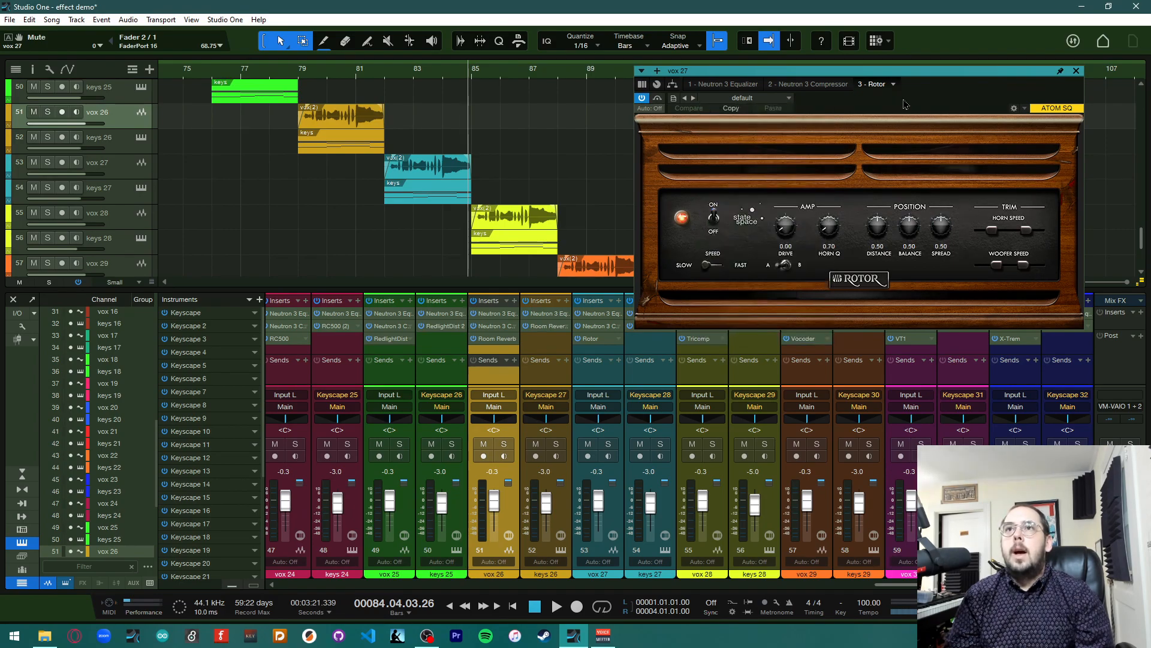
Adjust the Rotor's horn speed trim, set Drive to 2.08, switch Speed, and set Distance 0.79 and Spread 0.57
drag(1027, 230, 1006, 273)
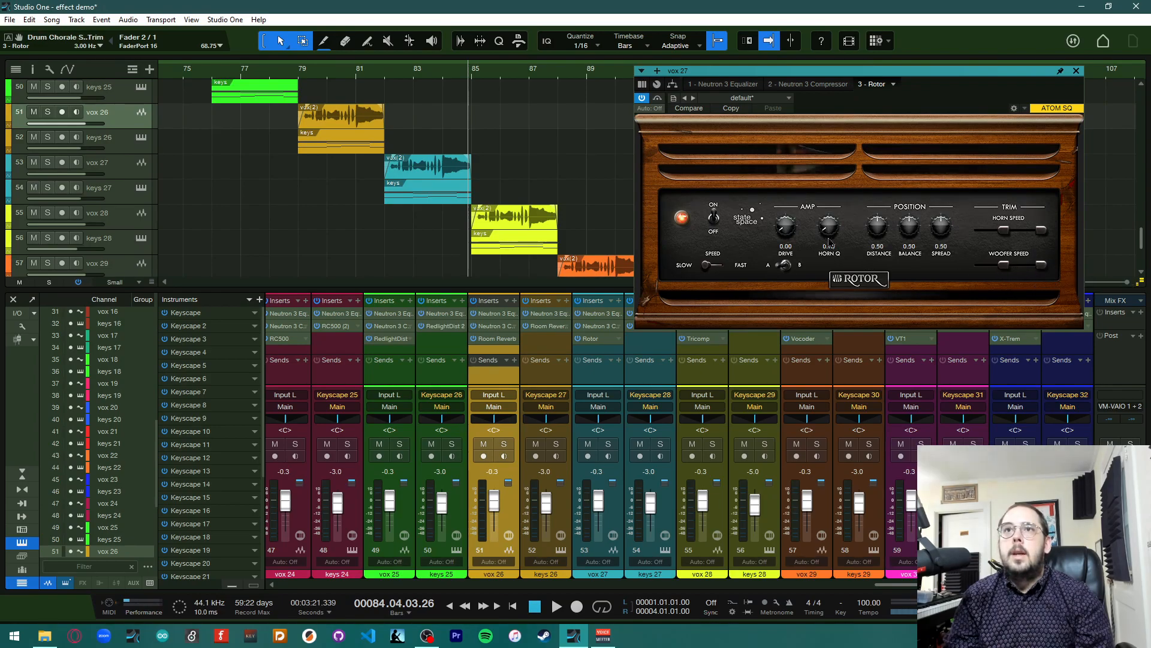
drag(786, 232, 861, 221)
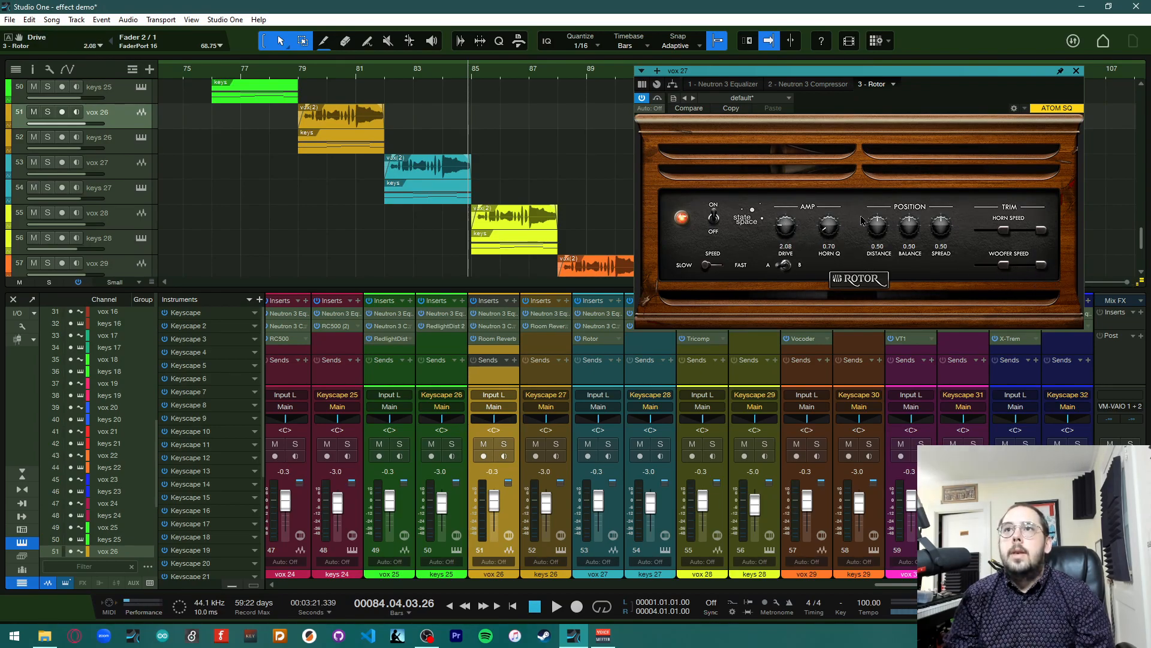
click(709, 266)
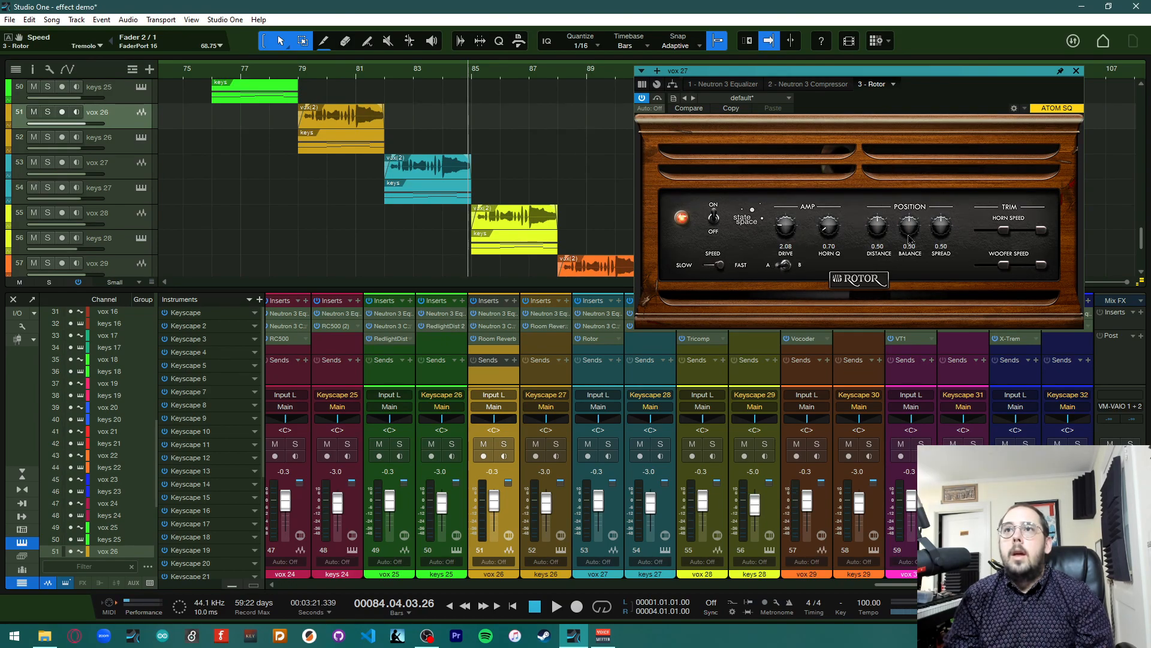
drag(941, 232, 886, 202)
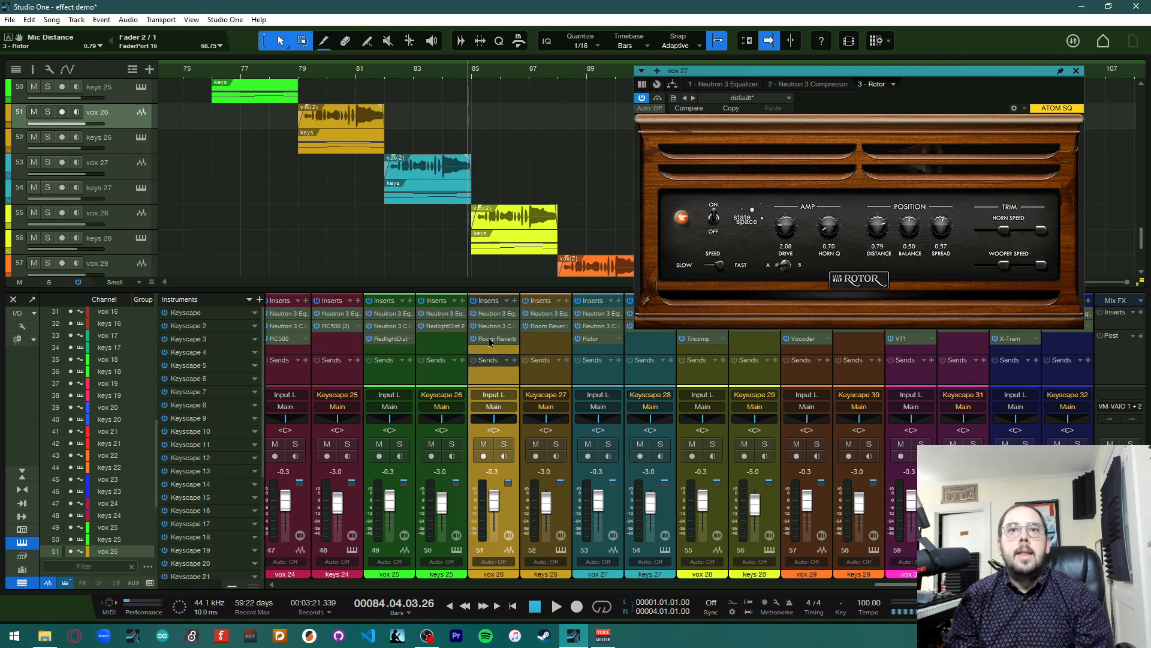
Copy vox 27's Rotor onto keys 27's insert slot, close the plug-in window and play the section
drag(605, 340, 641, 334)
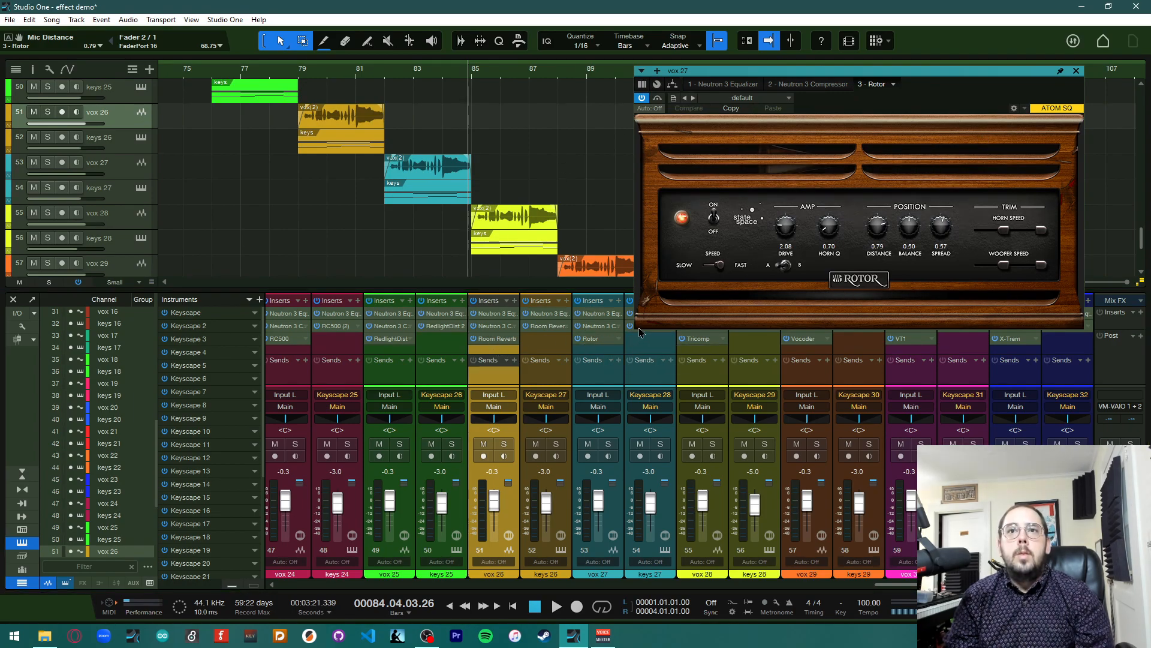
click(1077, 71)
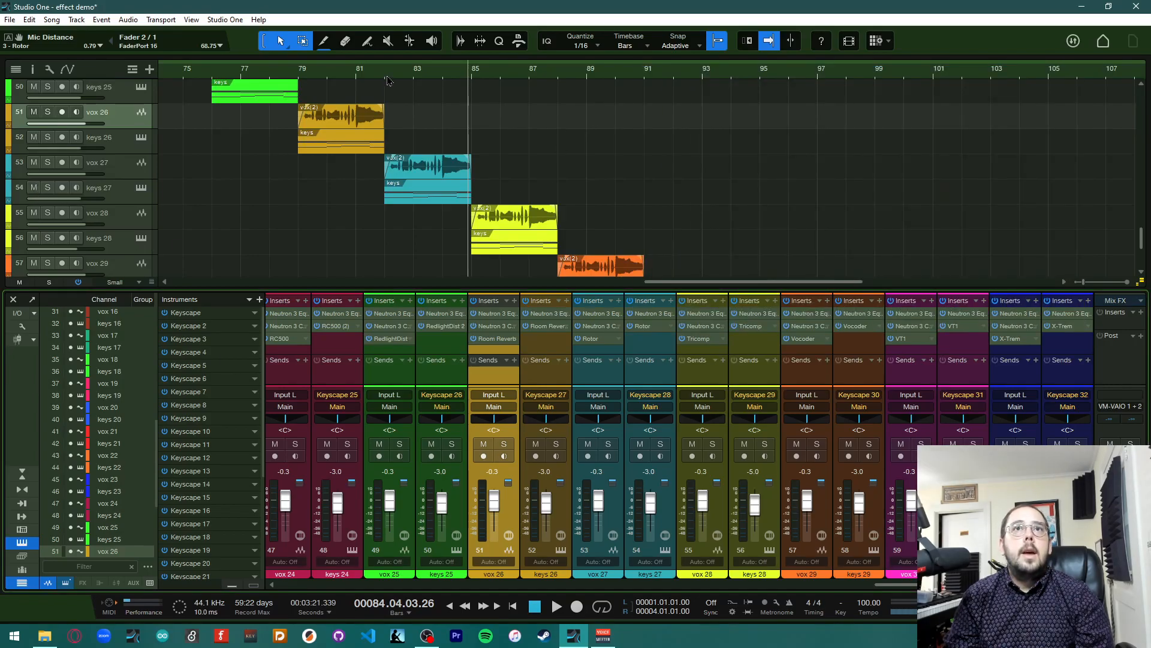
click(386, 81)
key(space)
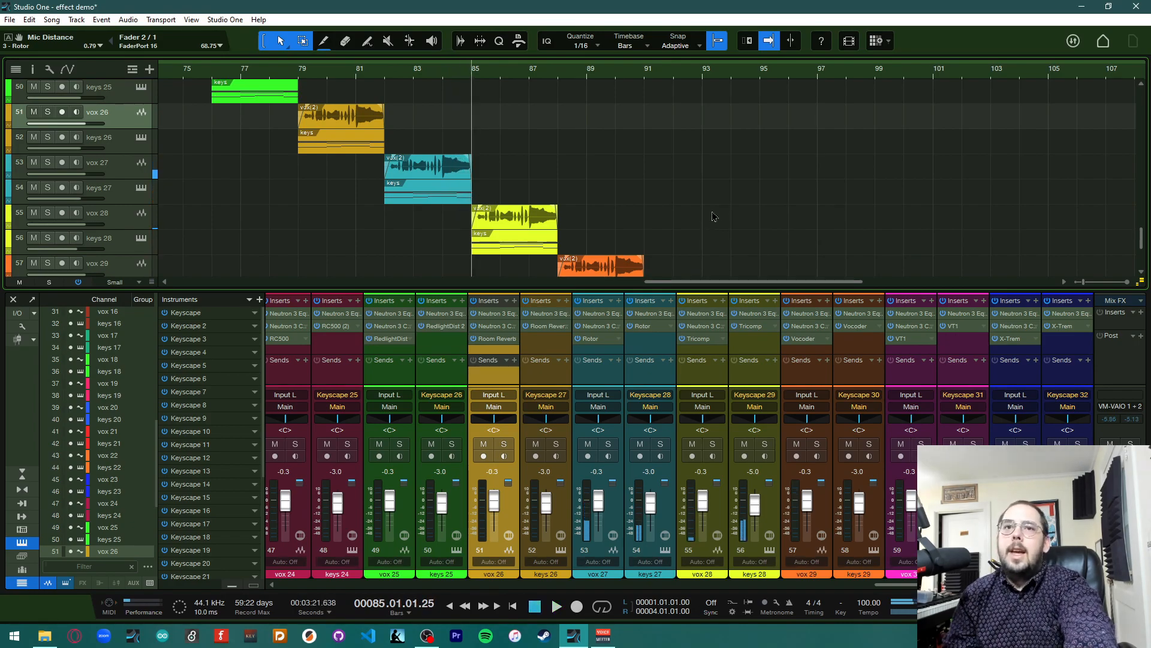
Open vox 28's Tricomp insert and move its window aside
scroll(376, 212, down, 4)
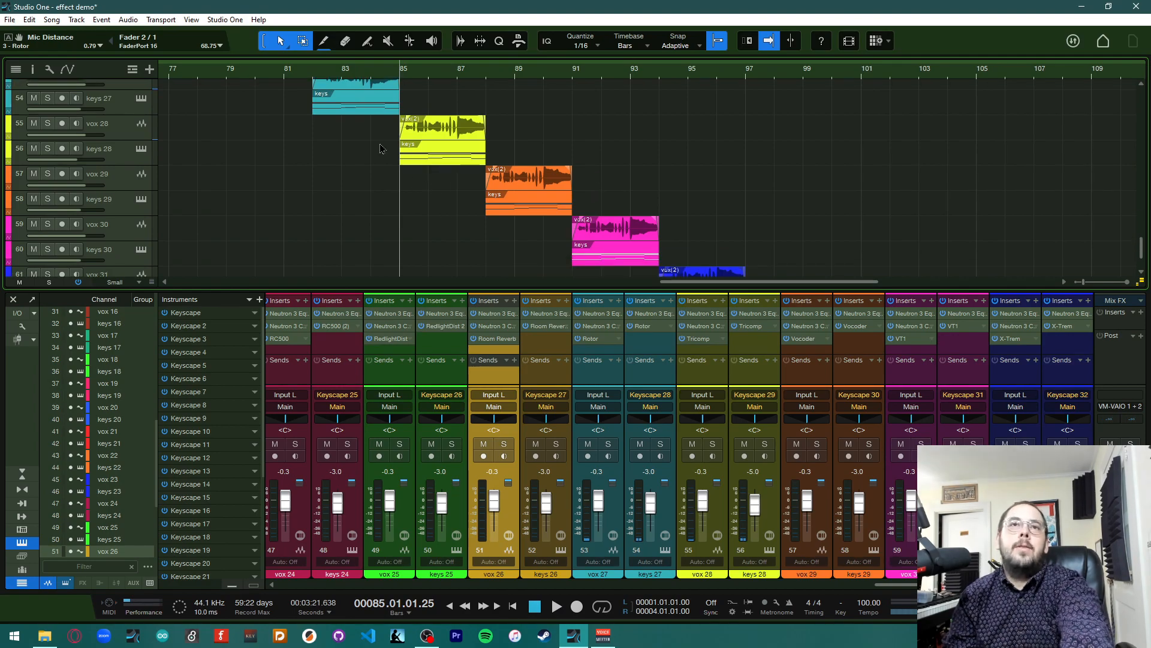
scroll(382, 148, right, 1)
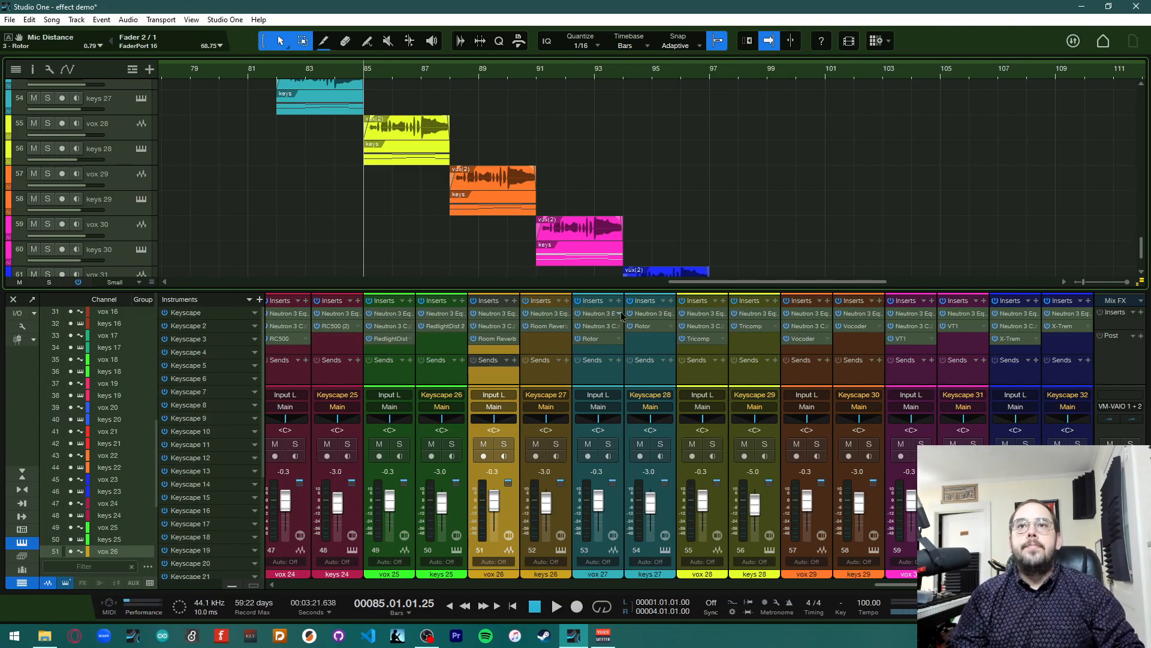
click(698, 339)
drag(558, 131, 866, 76)
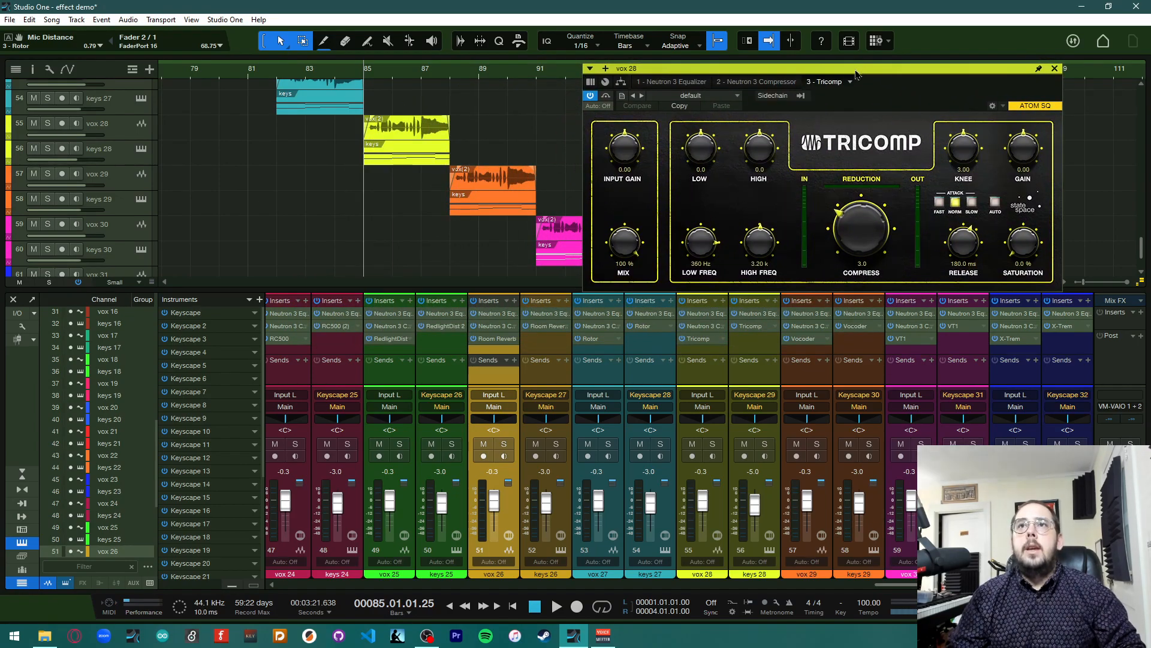
click(735, 98)
click(735, 98)
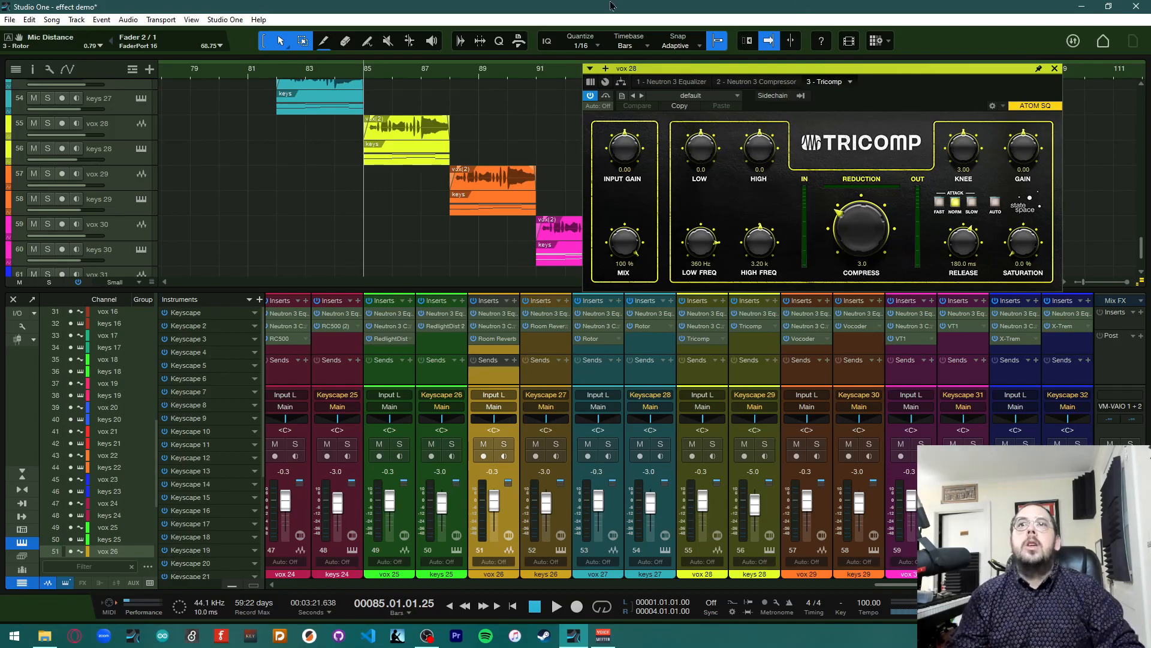
Play the section, stop, and return the playhead to bar 85
key(space)
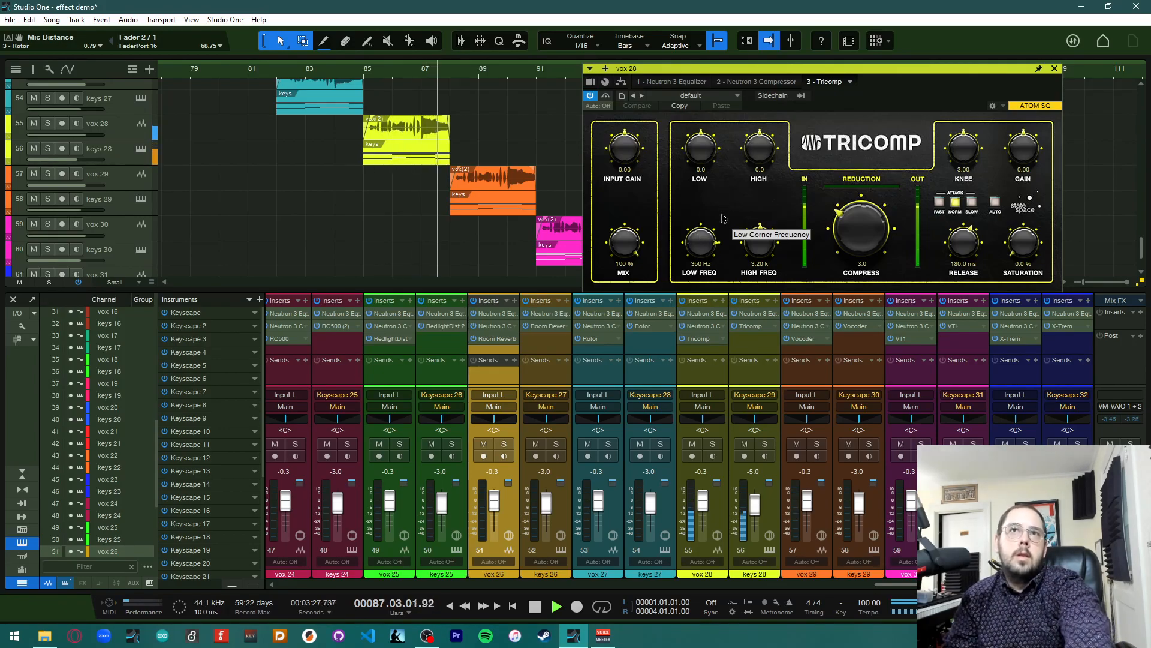
key(space)
click(366, 77)
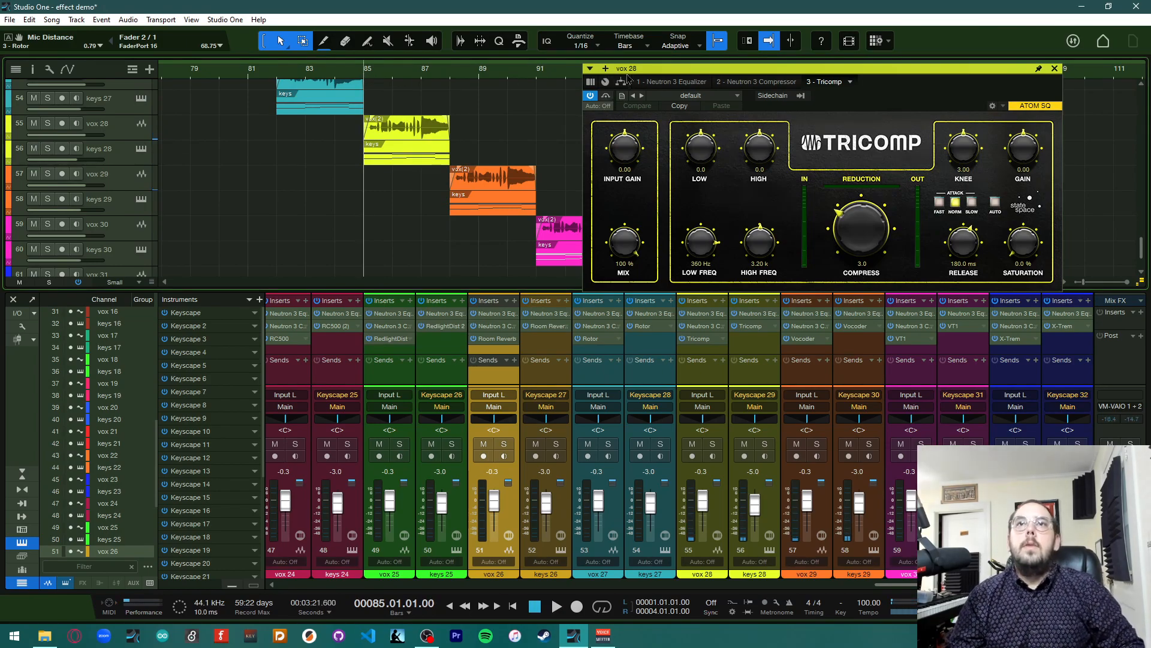
Load the Tricomp's Misc preset Lewd on vox 28 and close the plug-in window
click(690, 97)
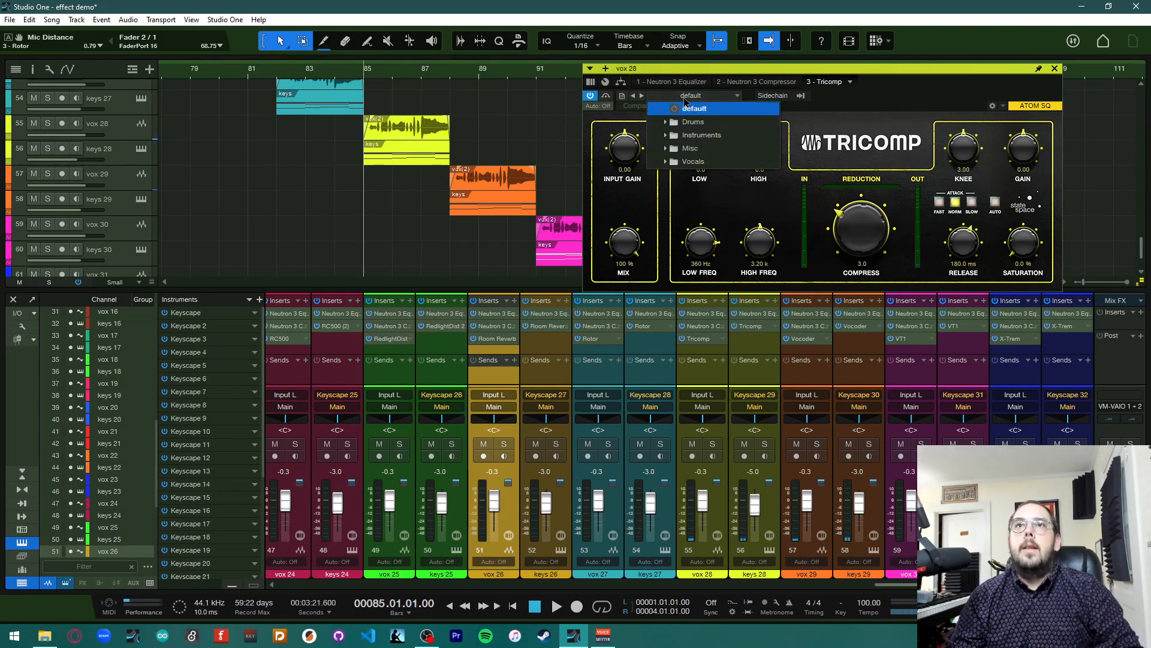
click(664, 150)
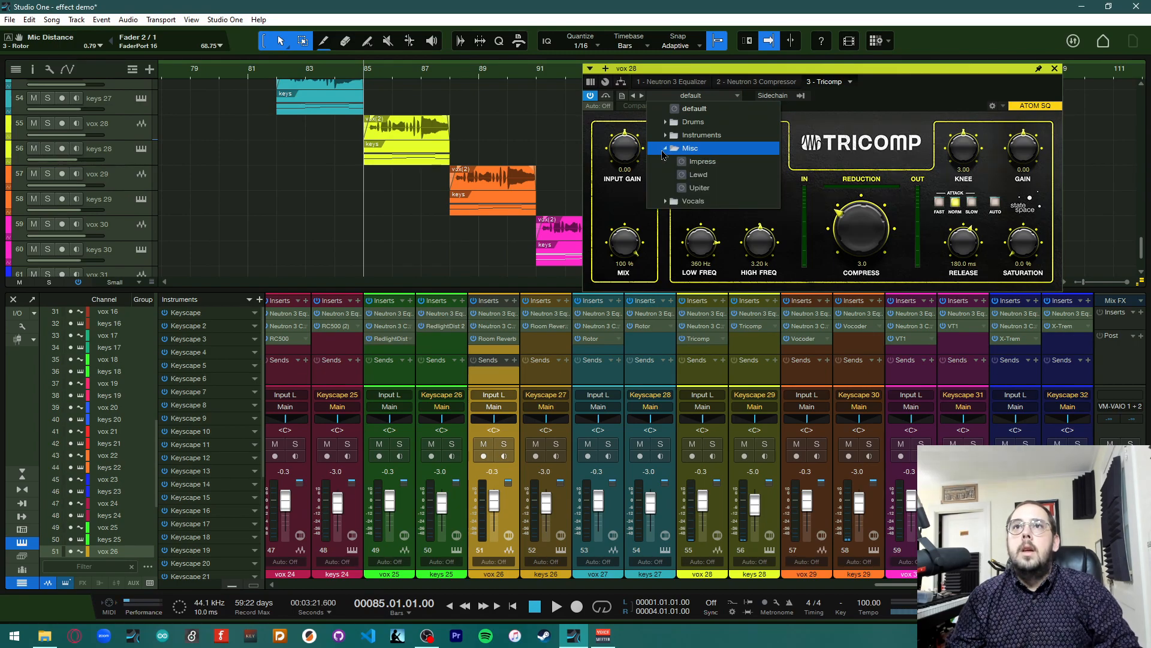
click(698, 174)
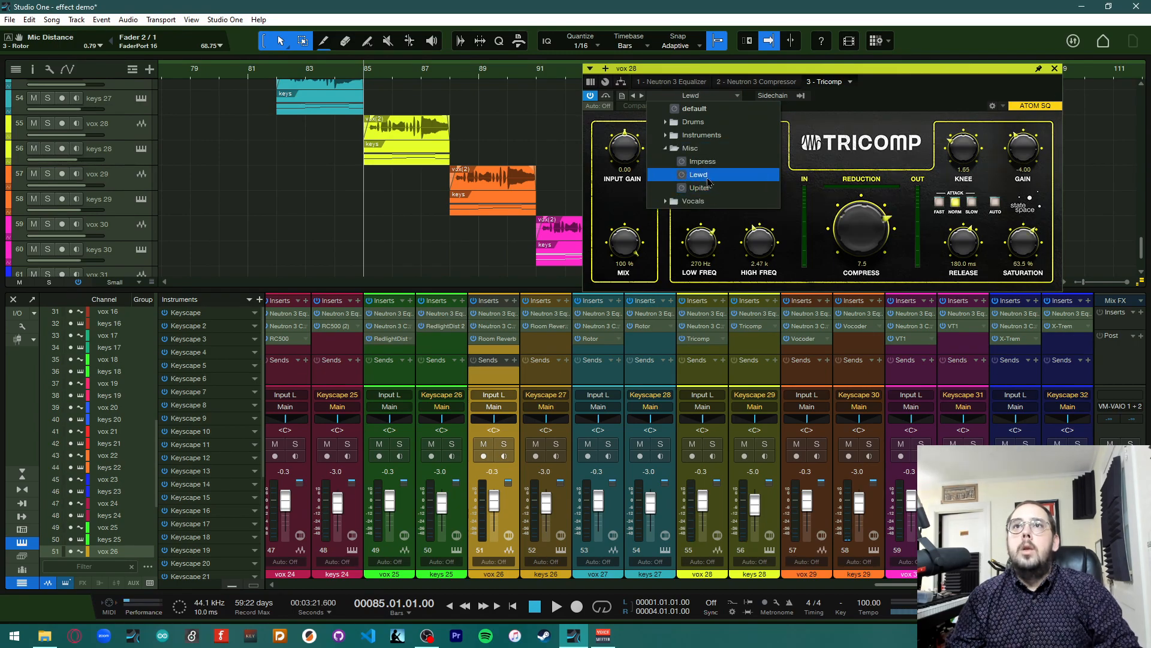
click(1055, 69)
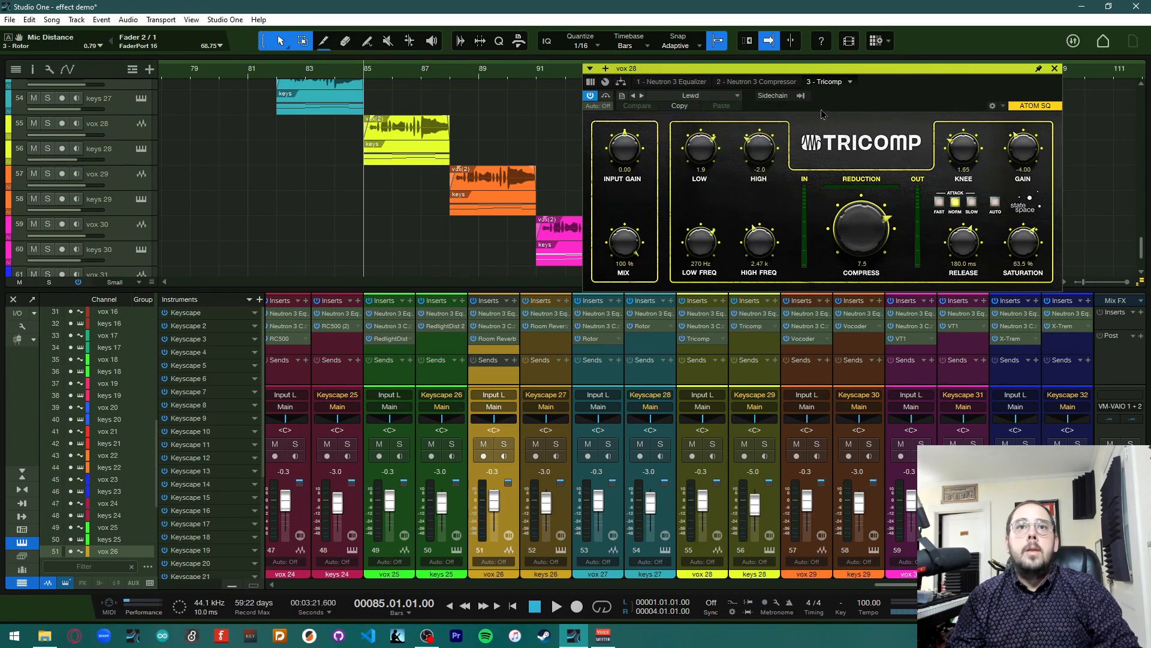
click(1055, 69)
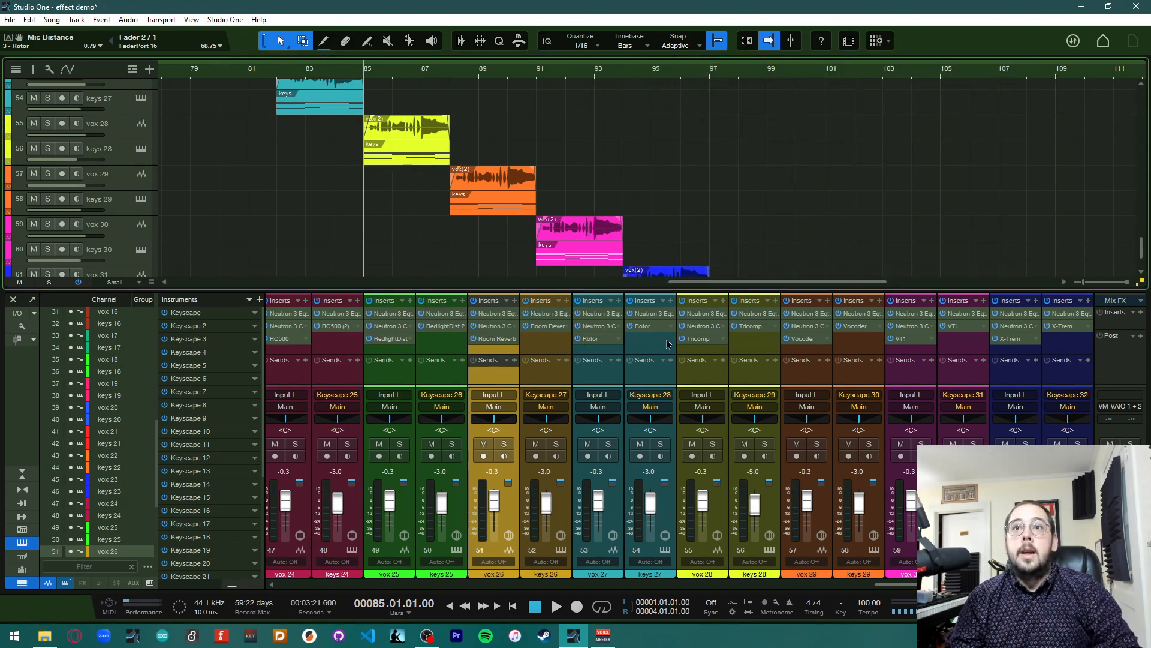
Copy vox 28's Tricomp onto keys 28's inserts, play the section and close the plug-in window
drag(699, 340, 753, 327)
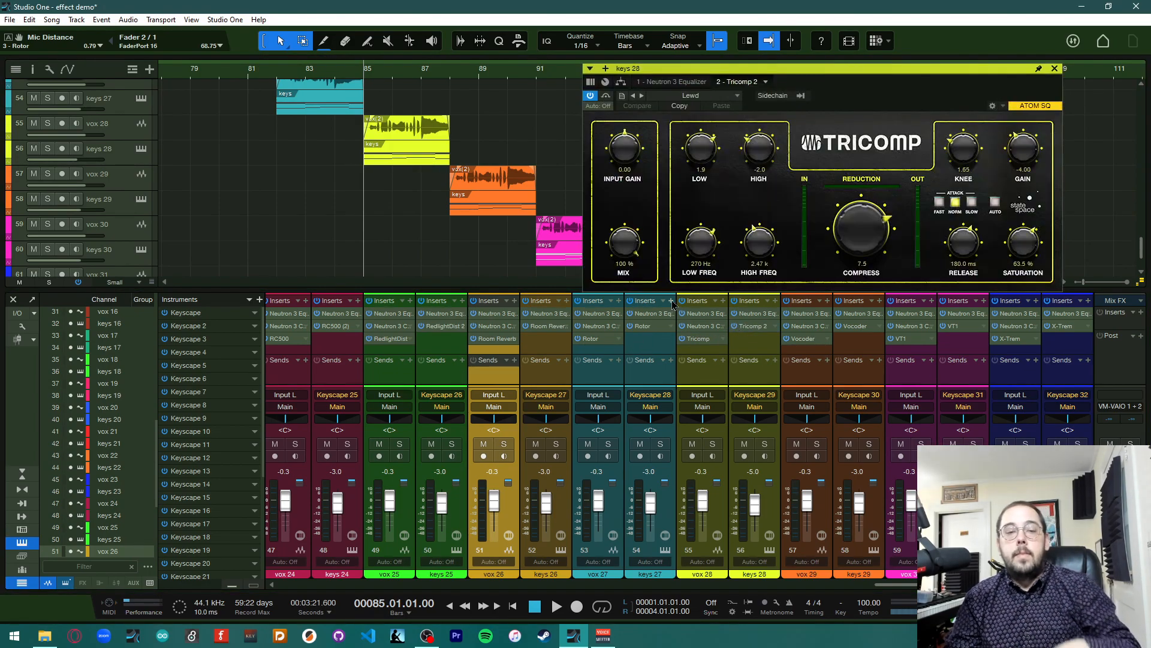
key(space)
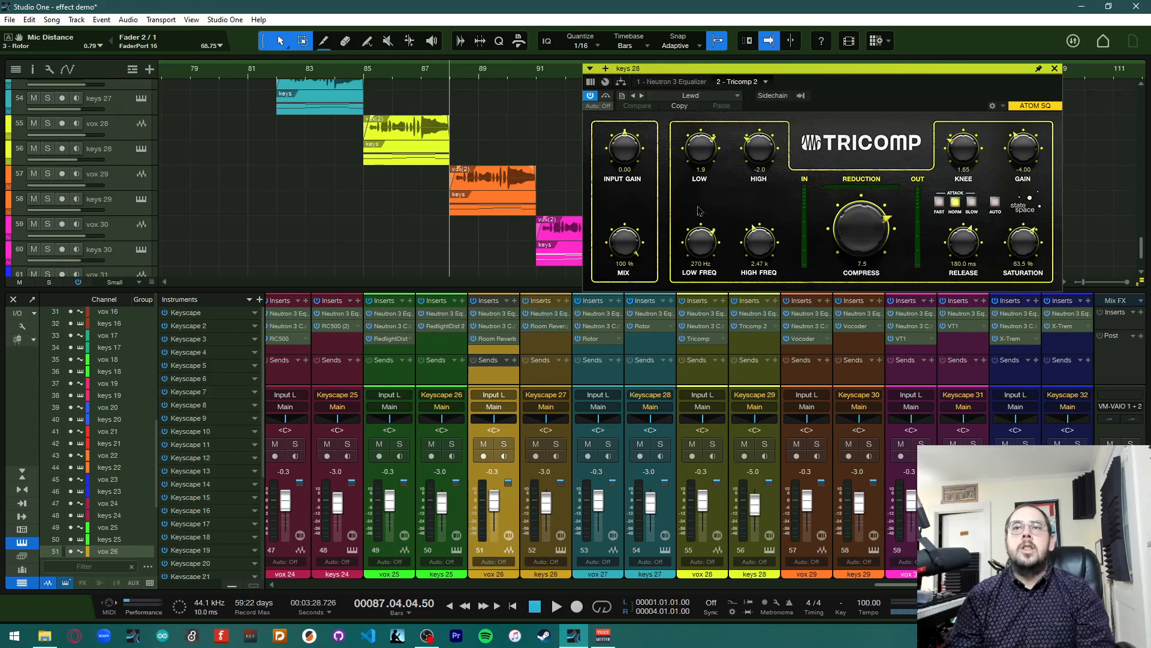
click(1055, 69)
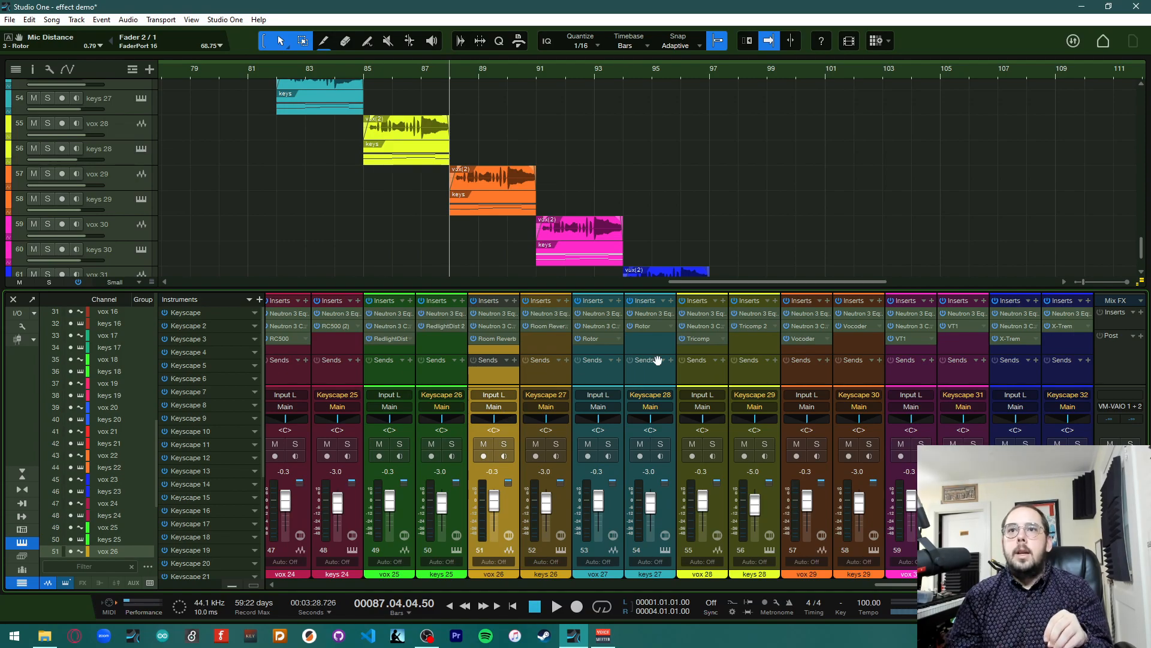
Open vox 29's Vocoder insert, move its window aside, and play the section
double_click(815, 342)
drag(579, 134, 824, 69)
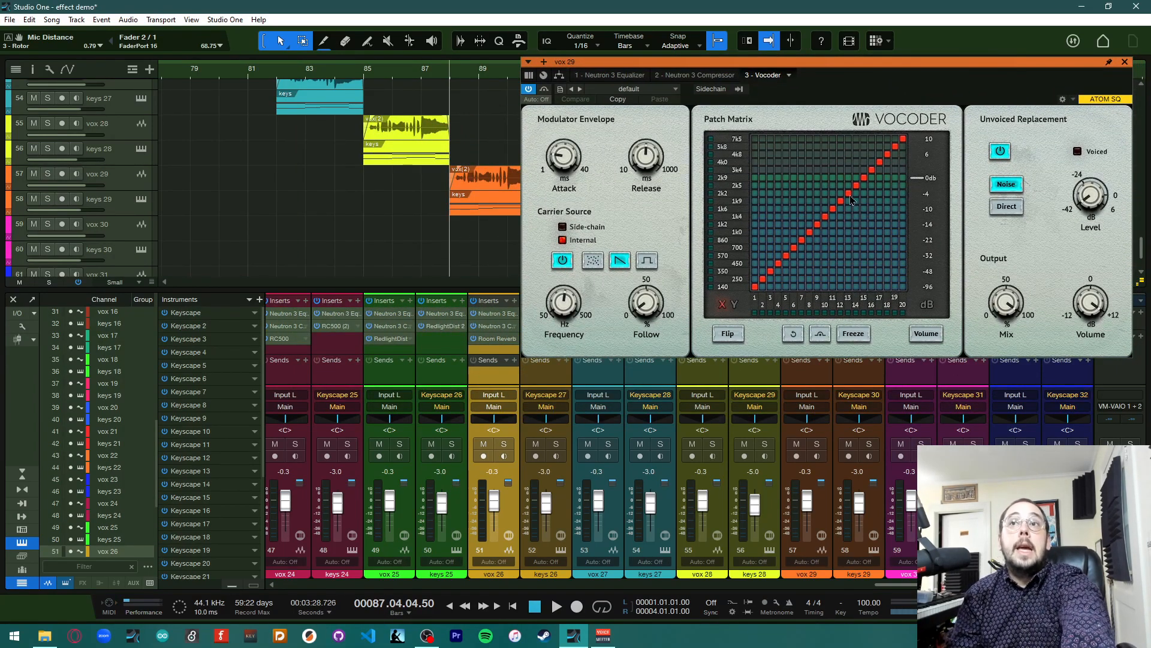
key(space)
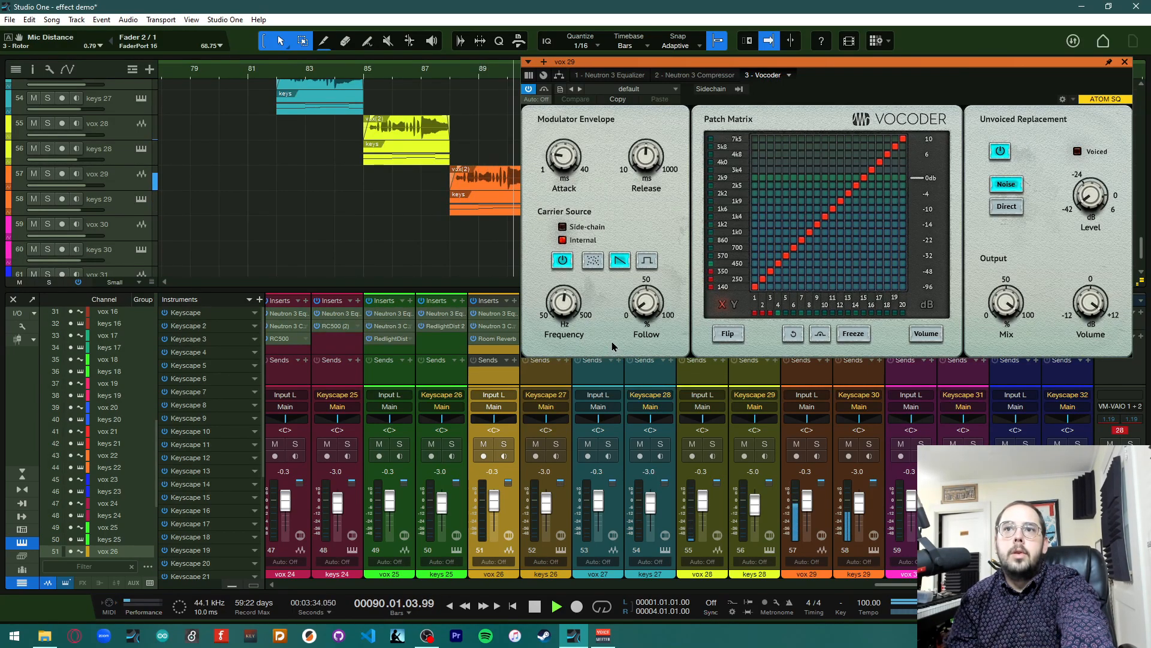
key(space)
Move the playhead to bar 88 and load the Vocoder preset Pitch Up +3 on vox 29
click(453, 81)
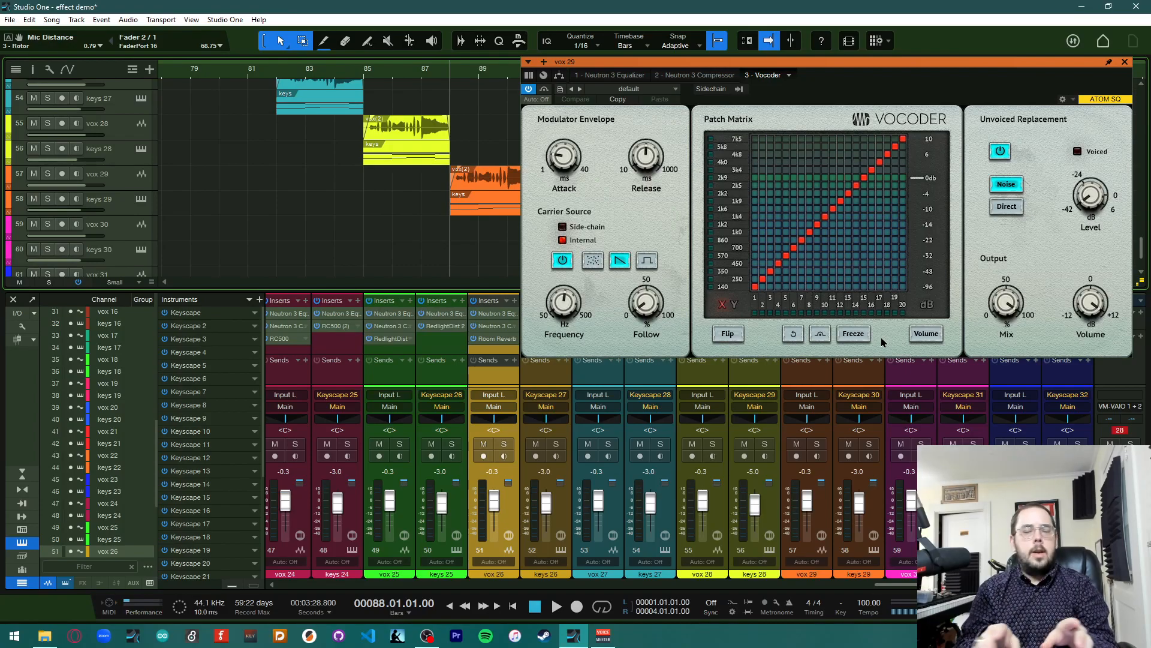
click(654, 91)
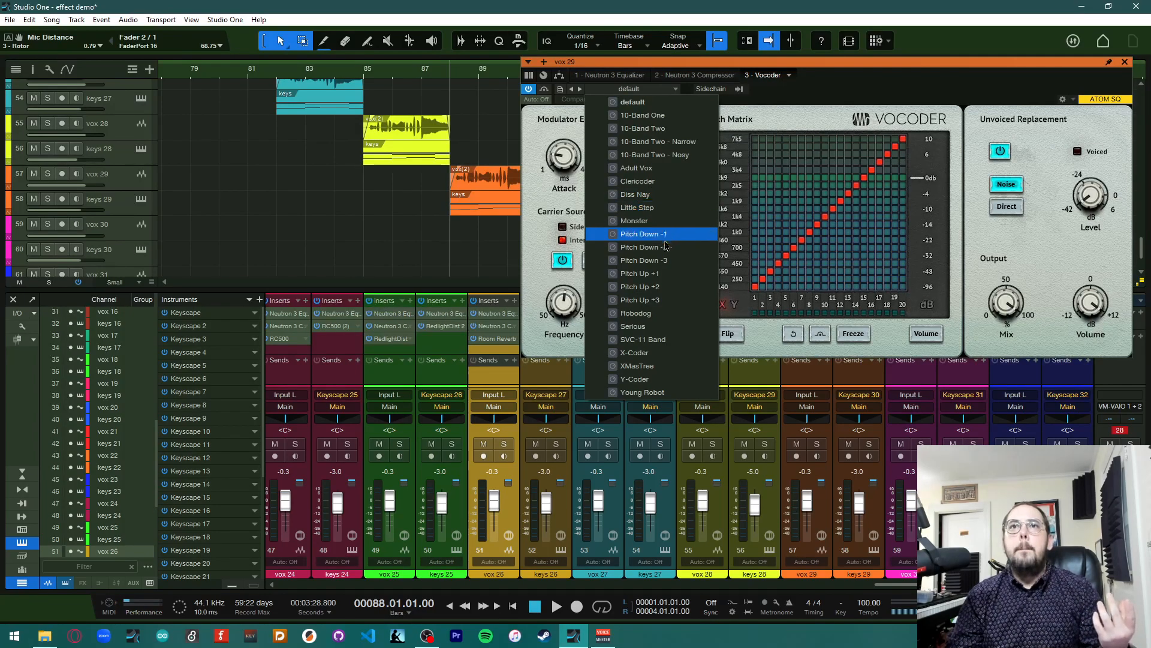
click(680, 304)
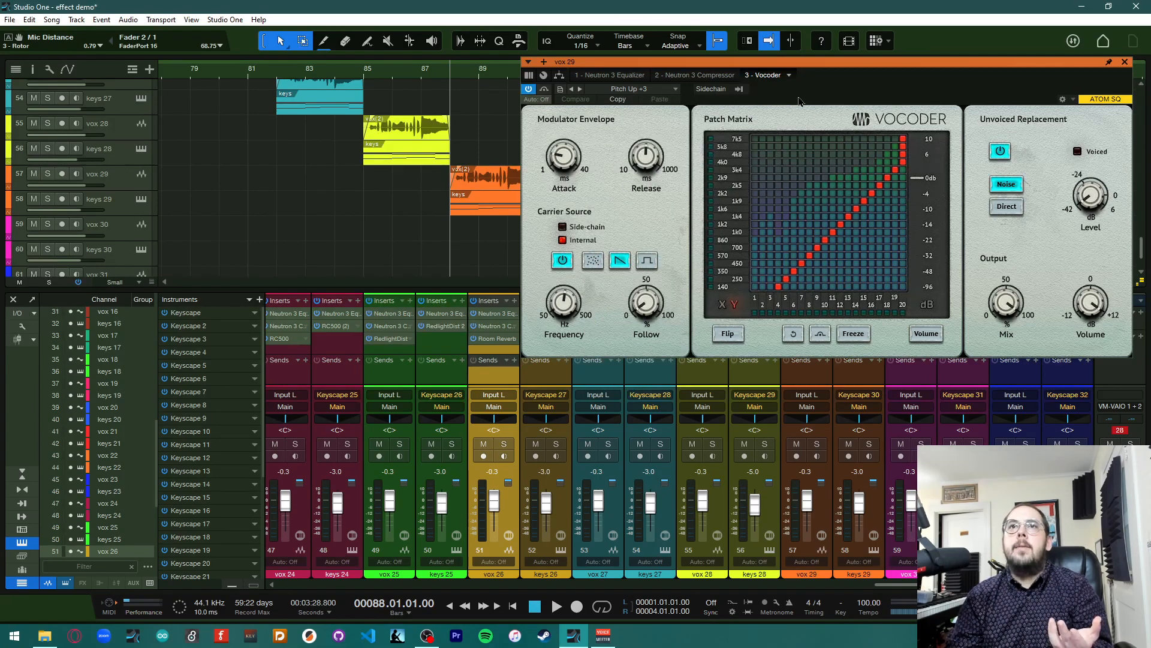
Switch vox 29's Vocoder to the Monster preset and close the plug-in window
click(652, 90)
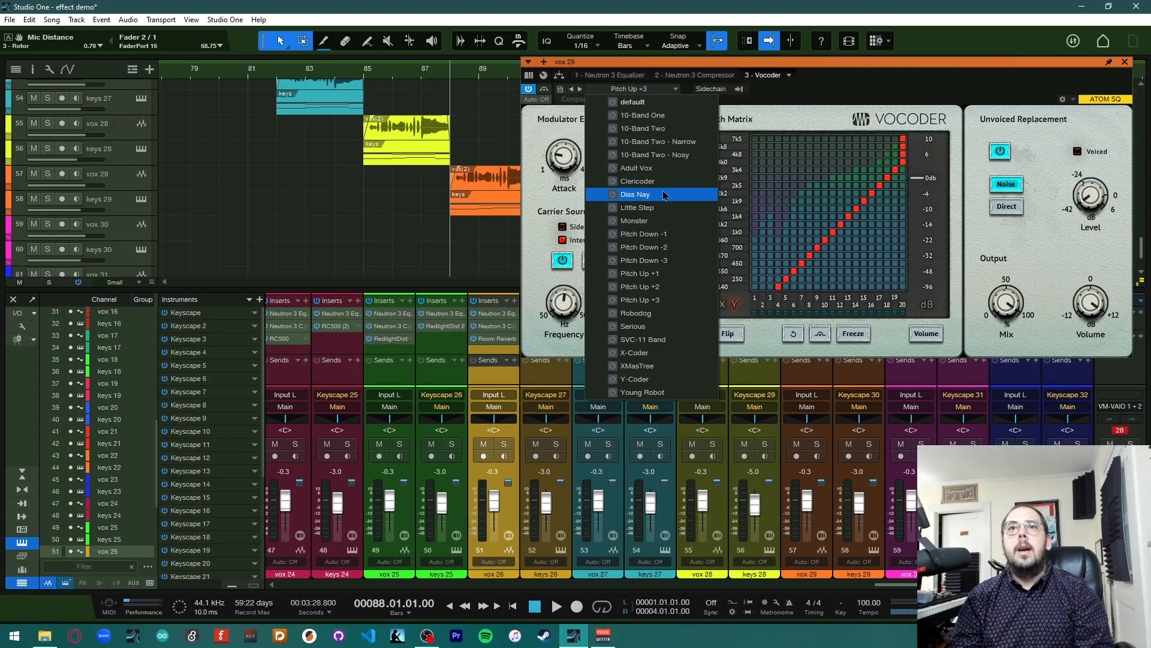
click(682, 225)
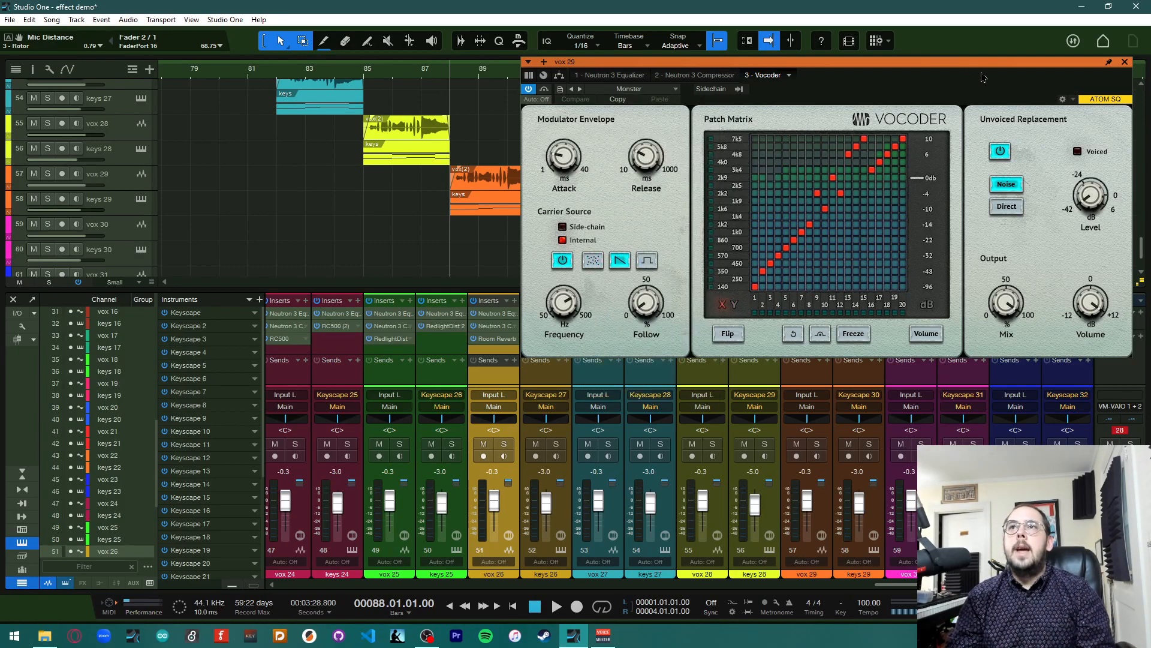
click(1124, 62)
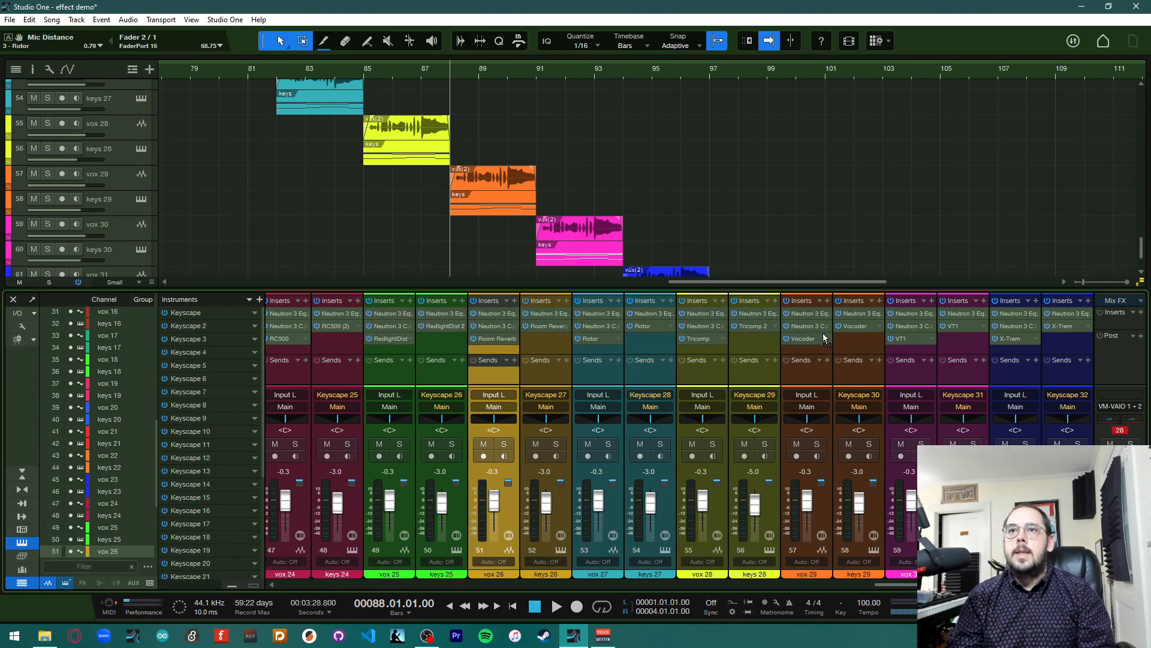
Check keys 29's Vocoder insert, close its window, then play and stop the section
click(846, 326)
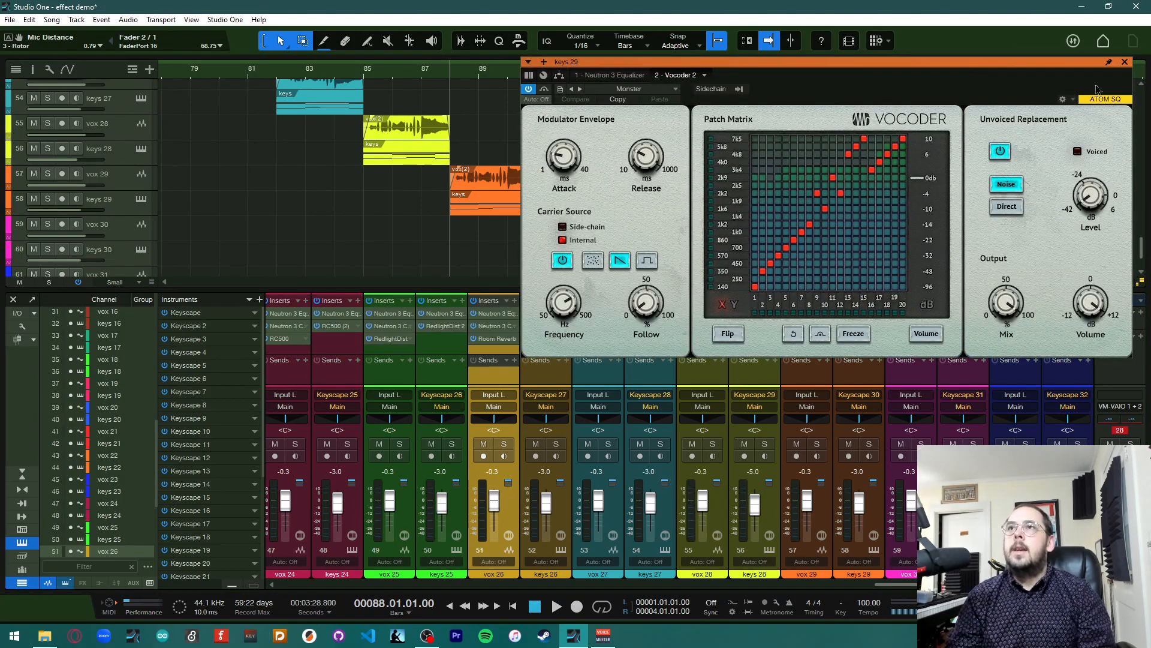
click(1125, 63)
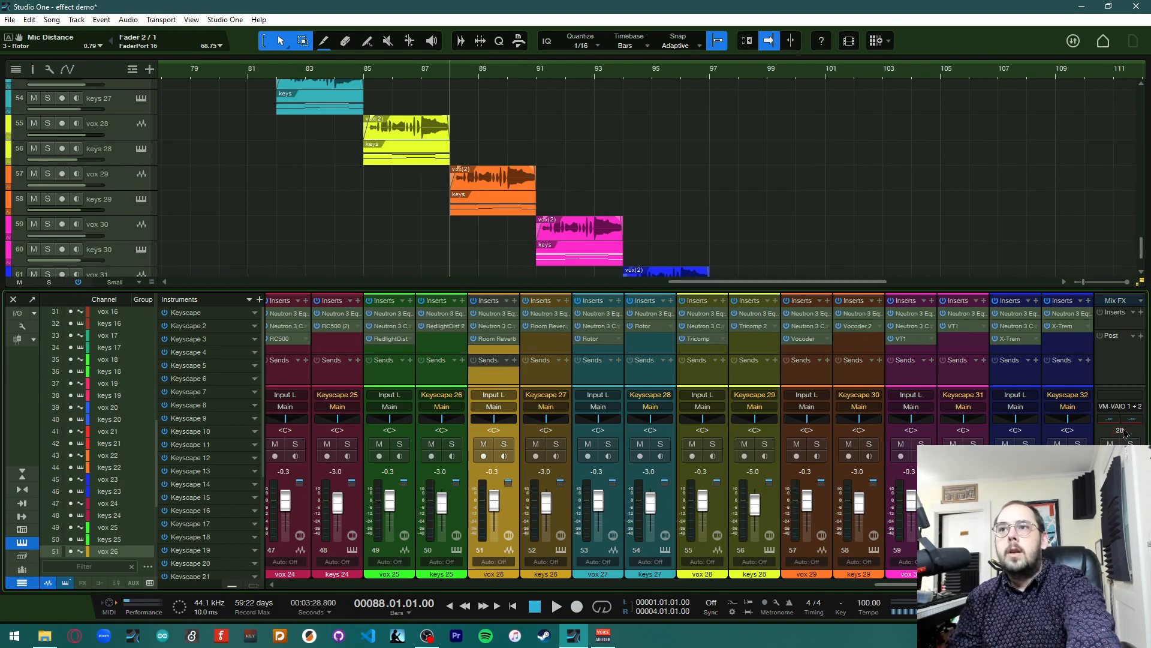
key(space)
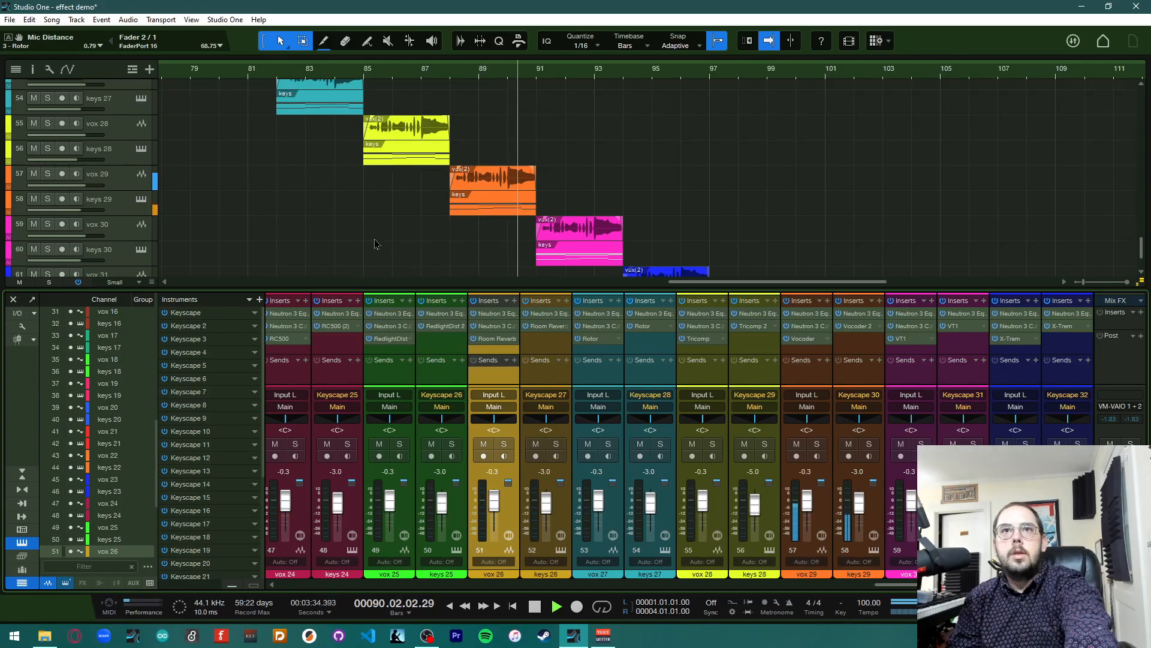
key(space)
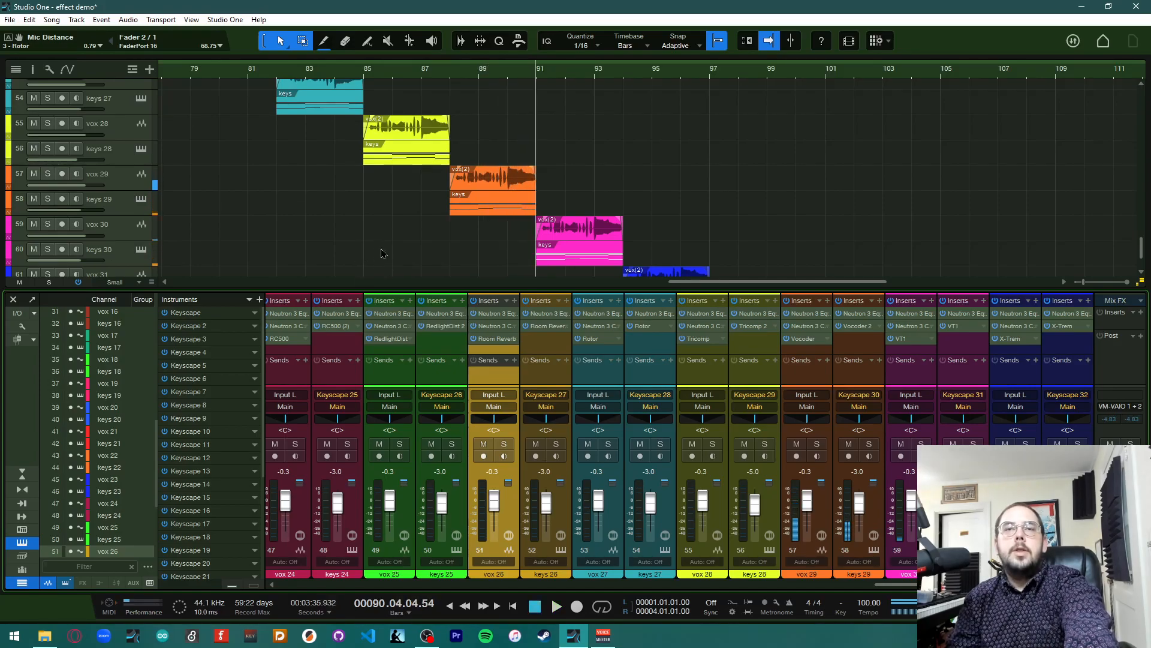
Open vox 30's VT1 insert, move its window aside, and play the section
scroll(719, 249, down, 3)
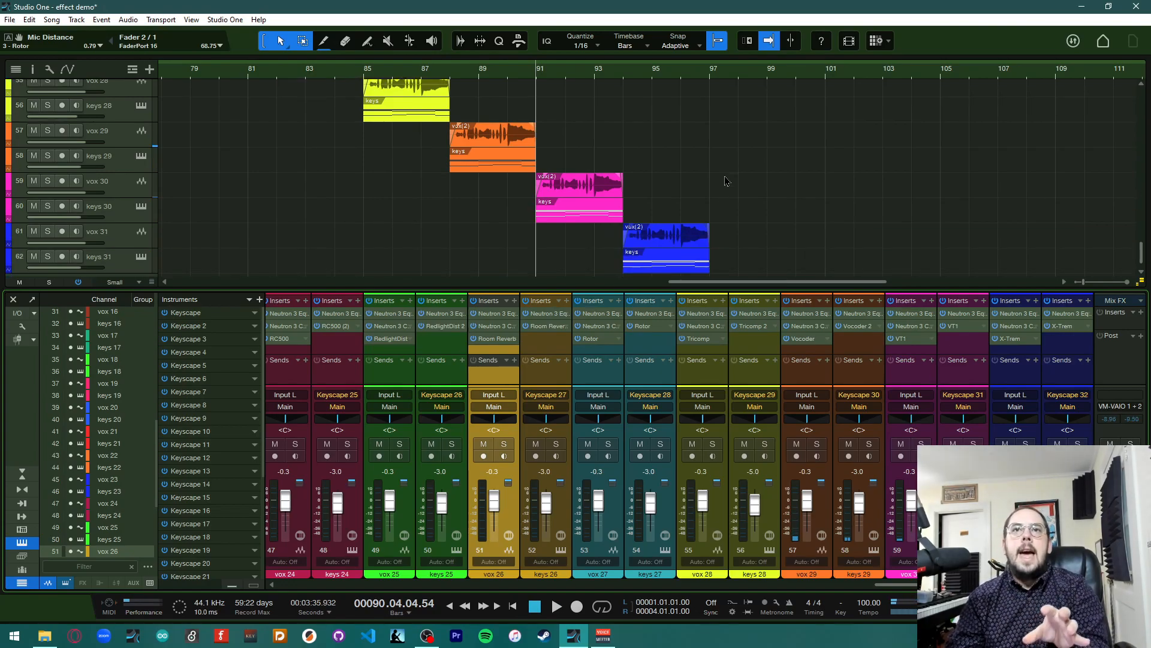
scroll(716, 163, right, 6)
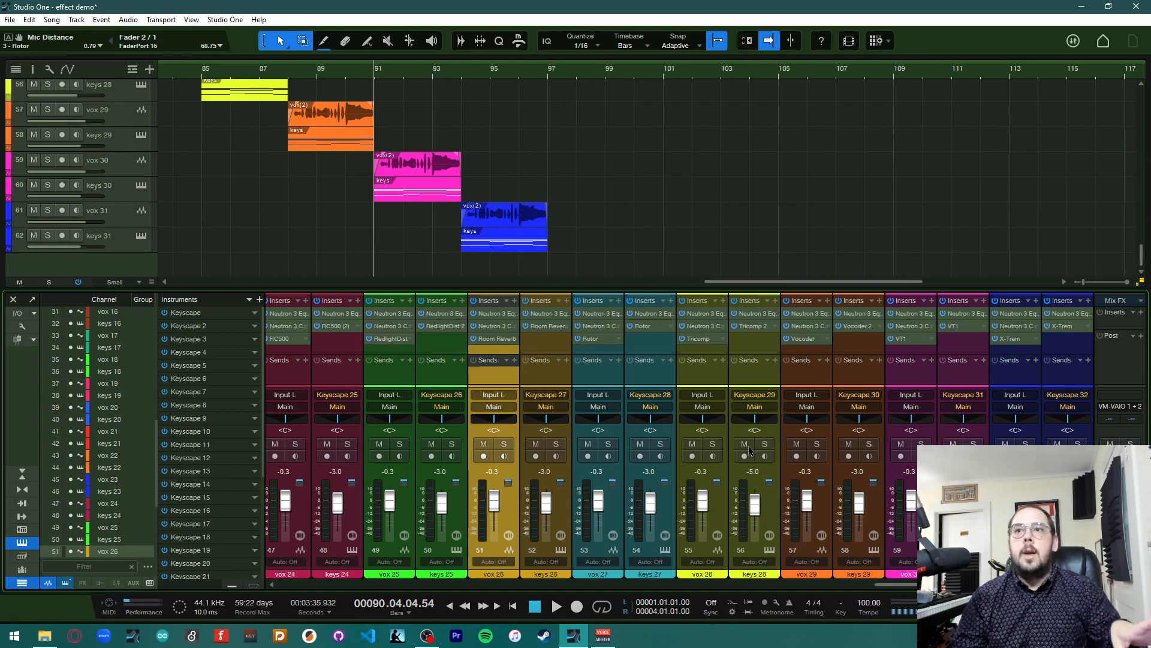
double_click(901, 340)
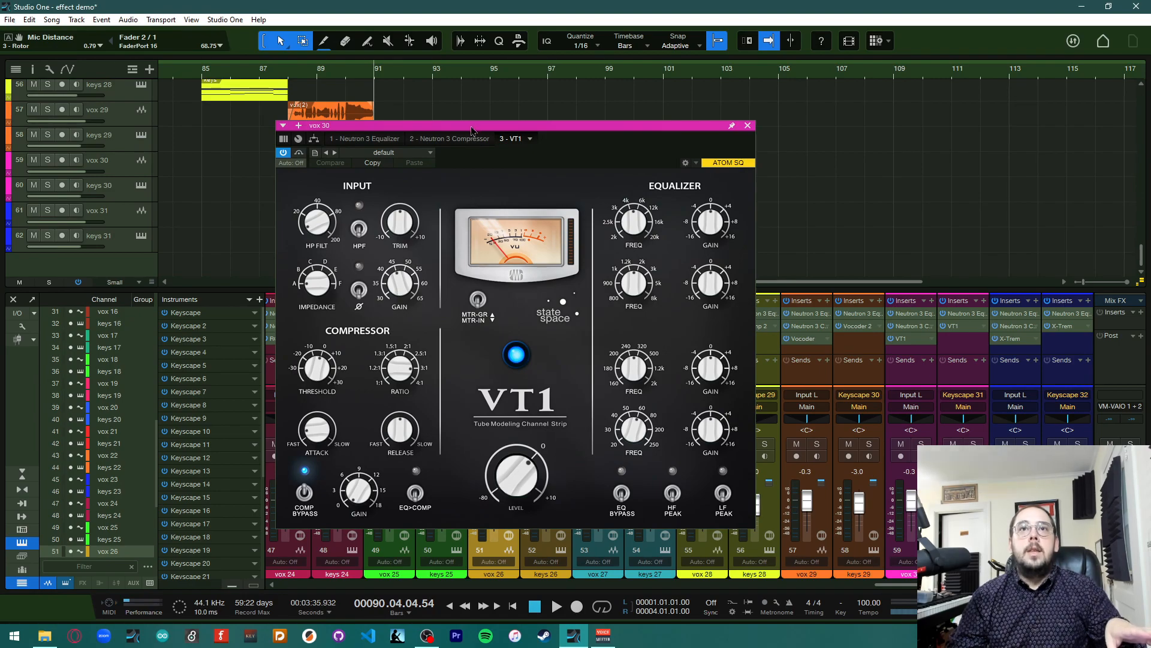
drag(472, 131, 782, 40)
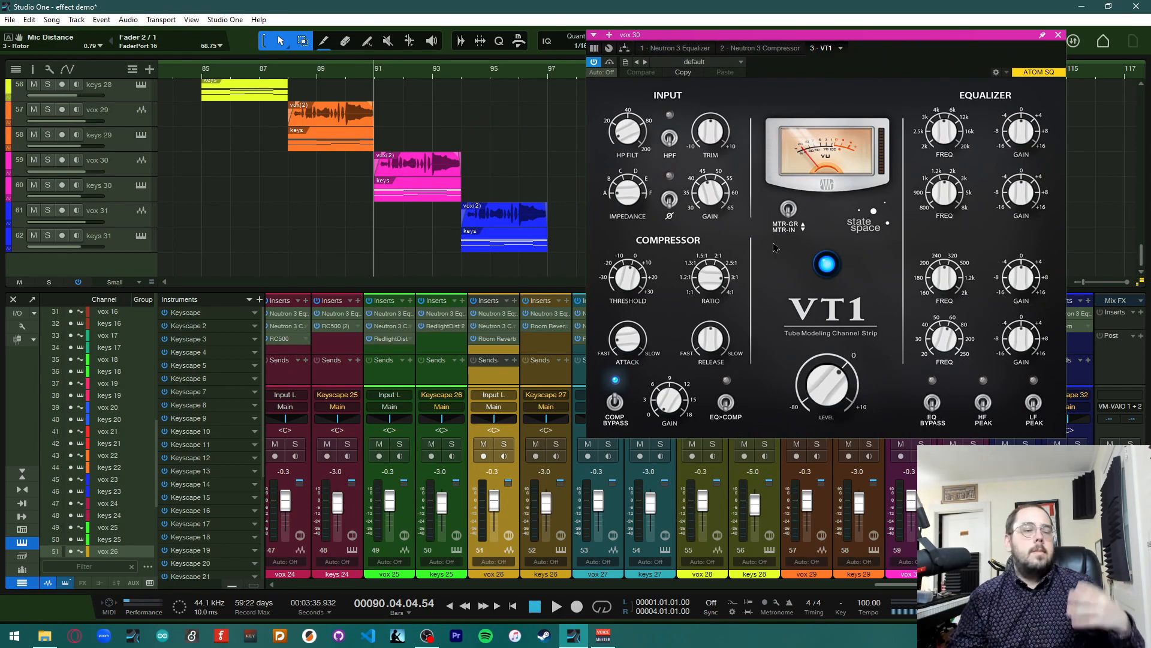
key(space)
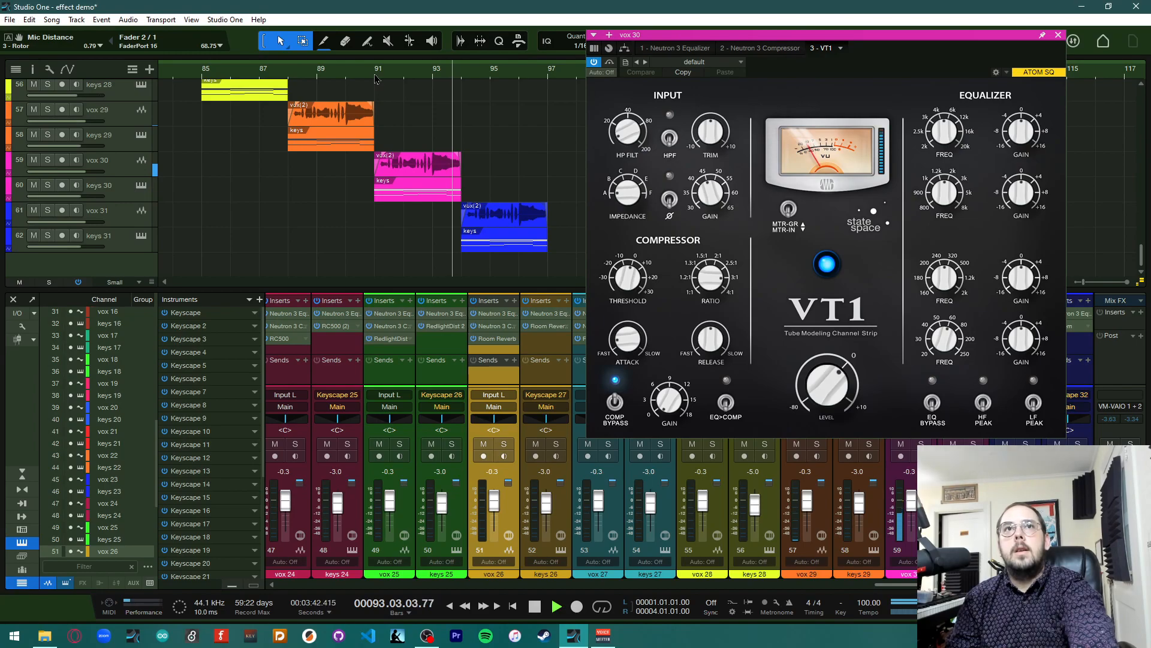
key(space)
Adjust the VT1's output level, top EQ band gain, compressor and gain knobs on vox 30
click(686, 64)
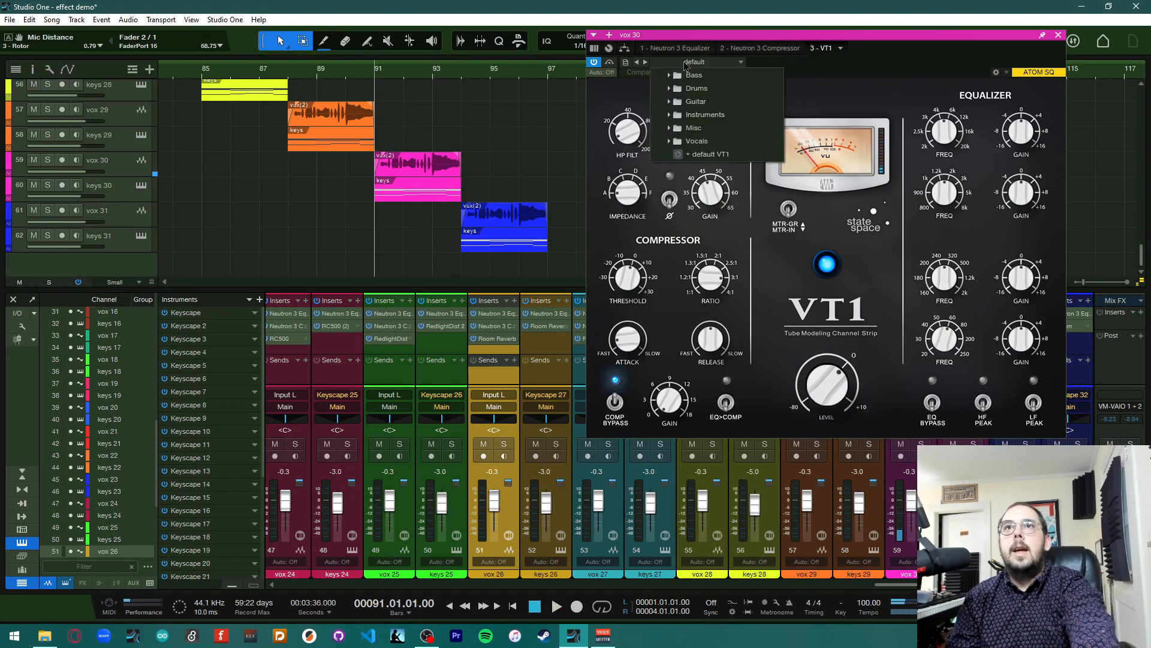
click(685, 66)
drag(828, 387, 827, 412)
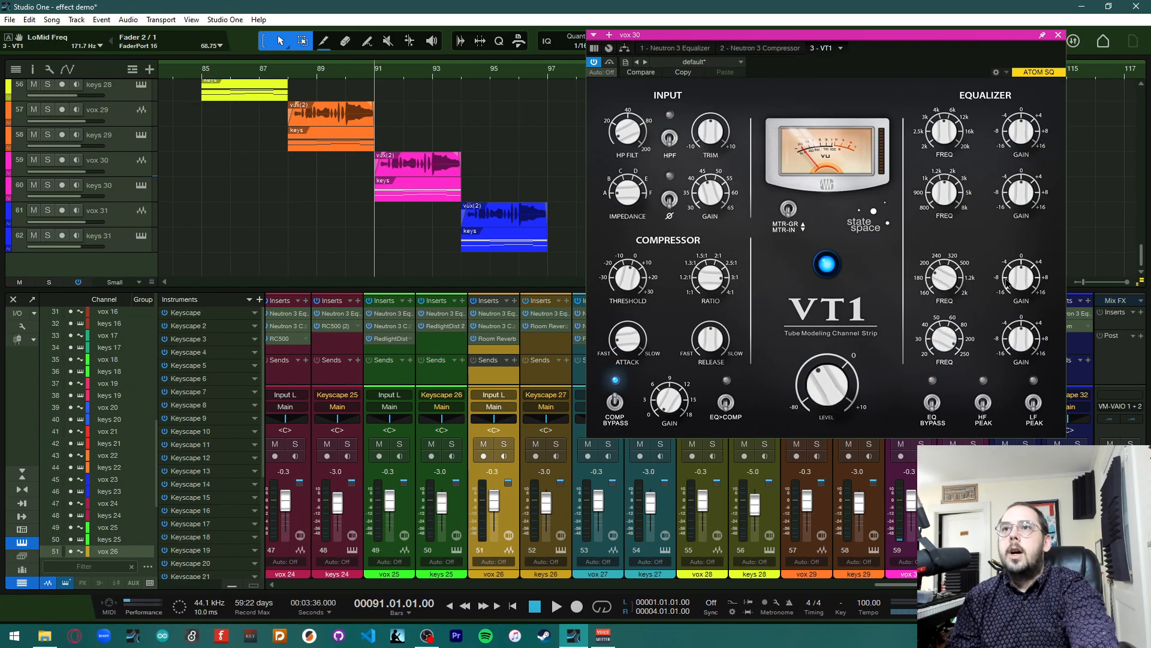
drag(1021, 134, 1015, 96)
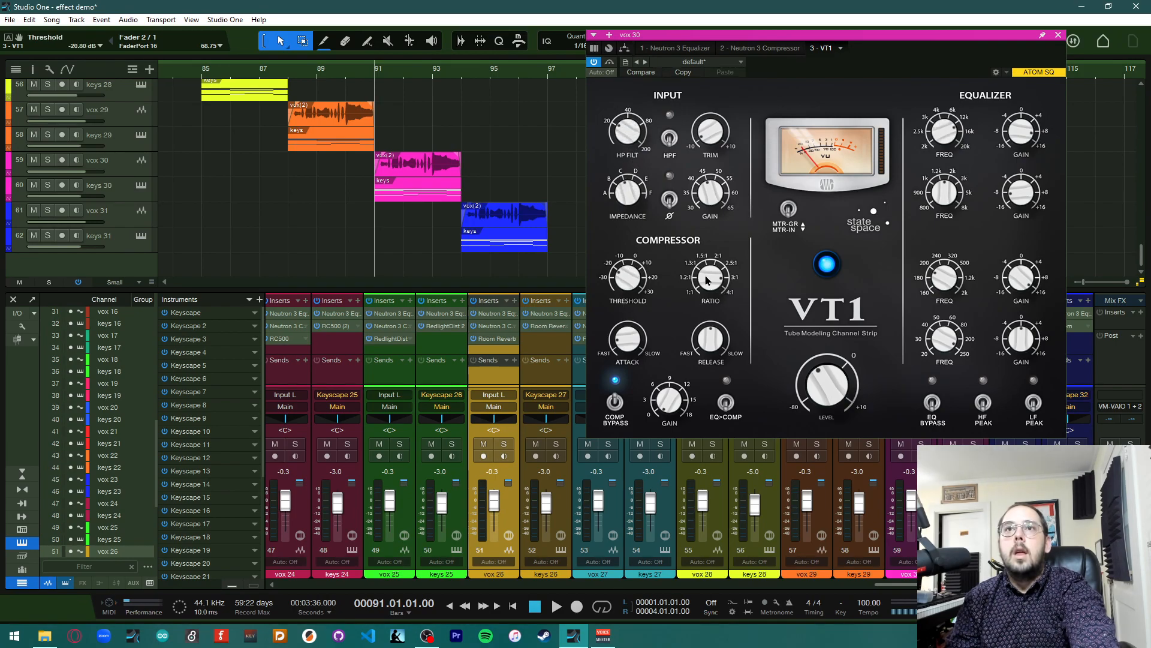
drag(710, 293, 713, 374)
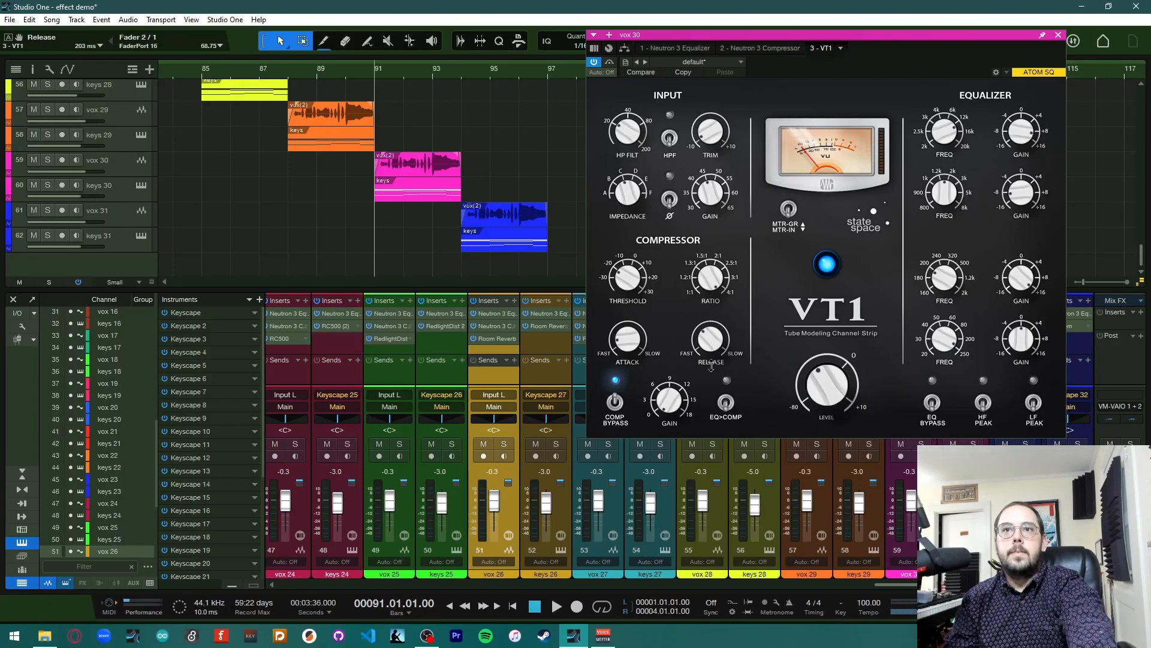
drag(671, 410, 662, 366)
Toggle the VT1's EQ>COMP, compressor bypass, HF peak and LF peak switches
click(726, 402)
click(615, 401)
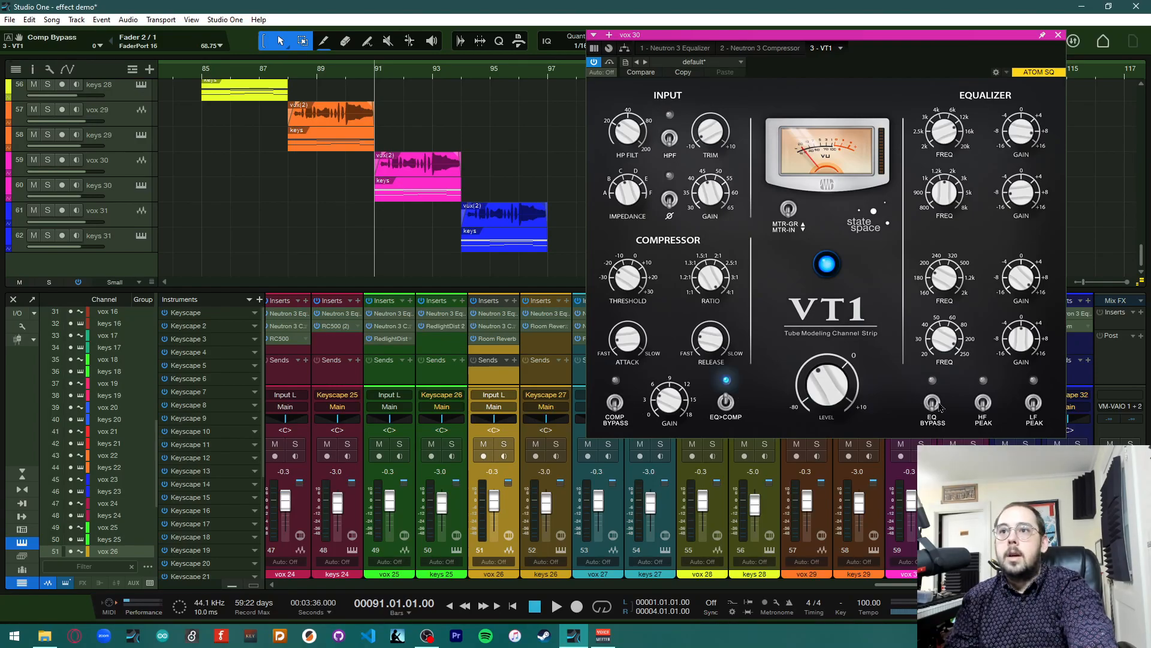
click(983, 403)
click(1033, 403)
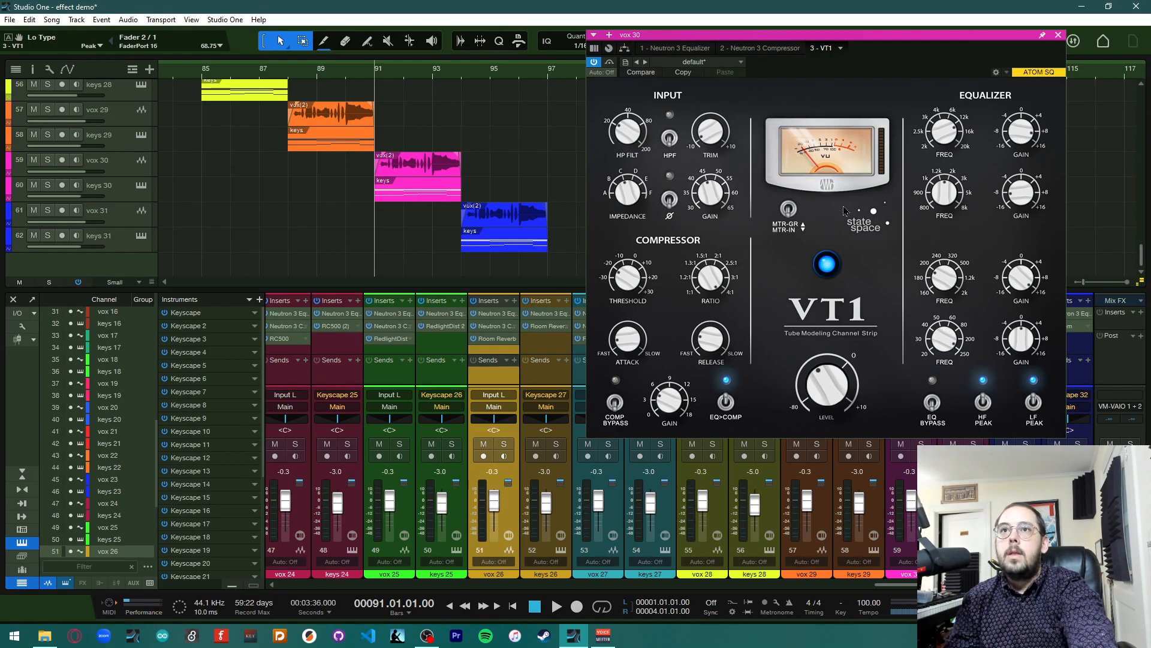
Copy vox 30's VT1 onto keys 30's inserts, close the plug-in window and play the section
click(1058, 35)
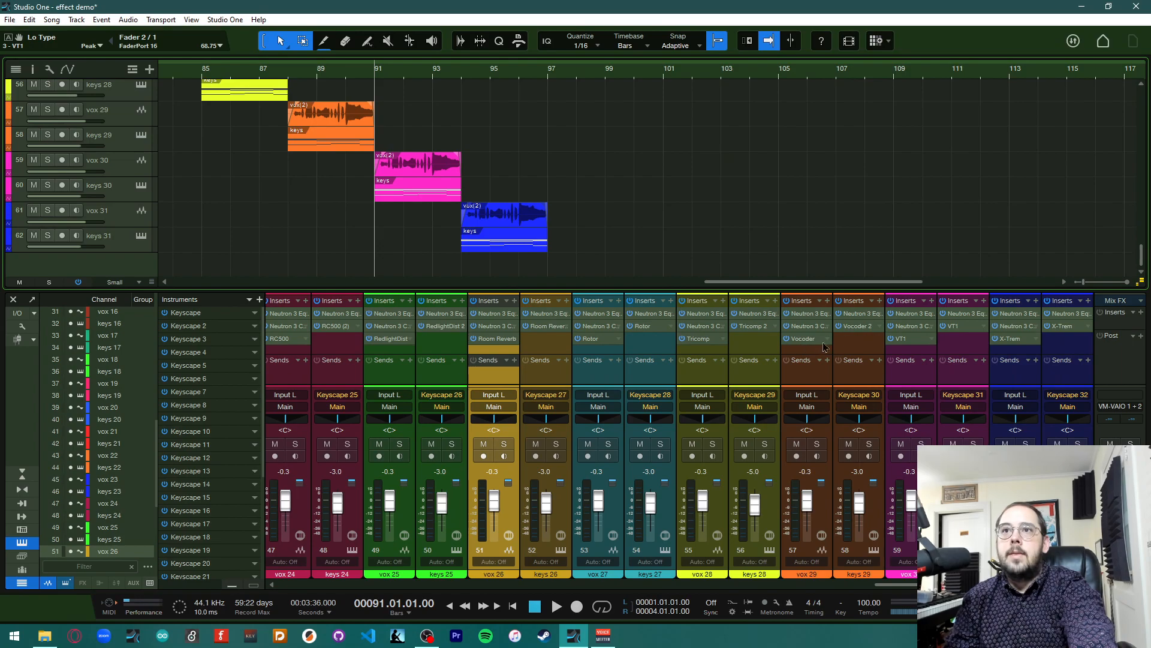
click(947, 327)
click(1058, 36)
key(space)
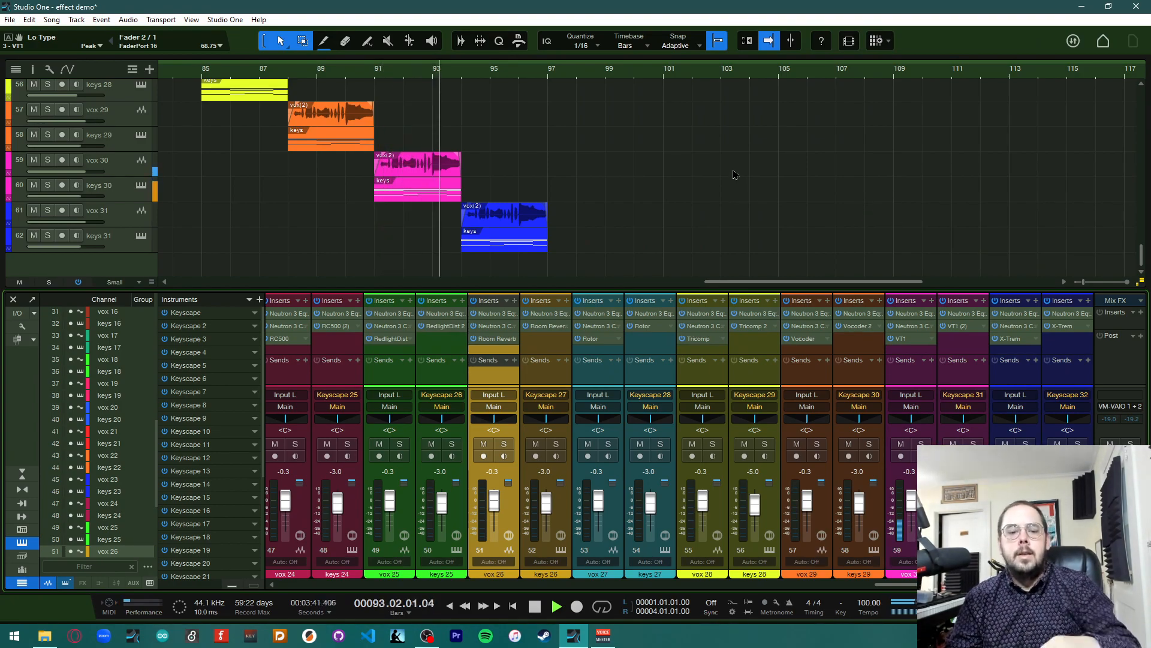
key(space)
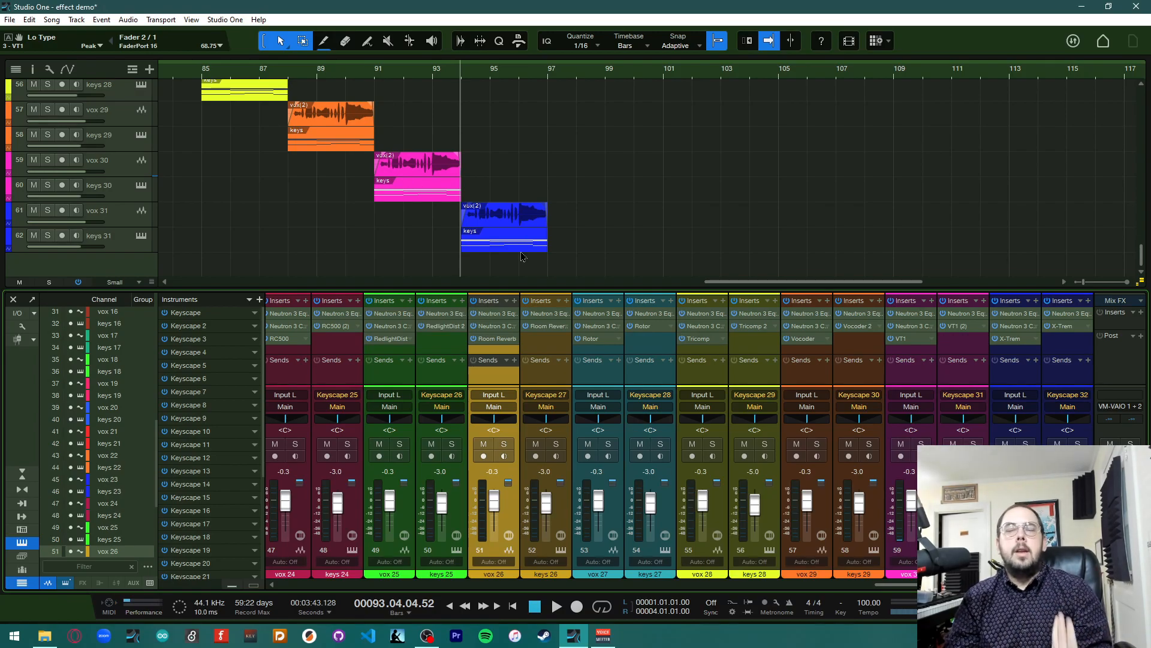
Open vox 31's X-Trem insert, move its window aside, and play the section
click(1012, 340)
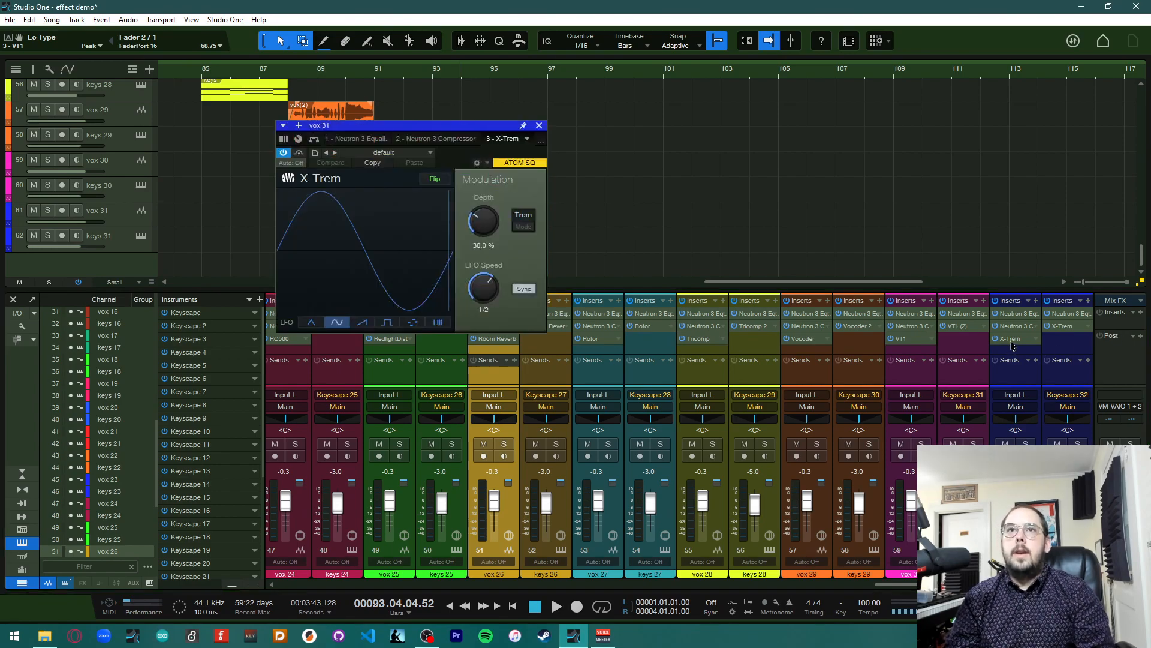
drag(373, 133, 772, 90)
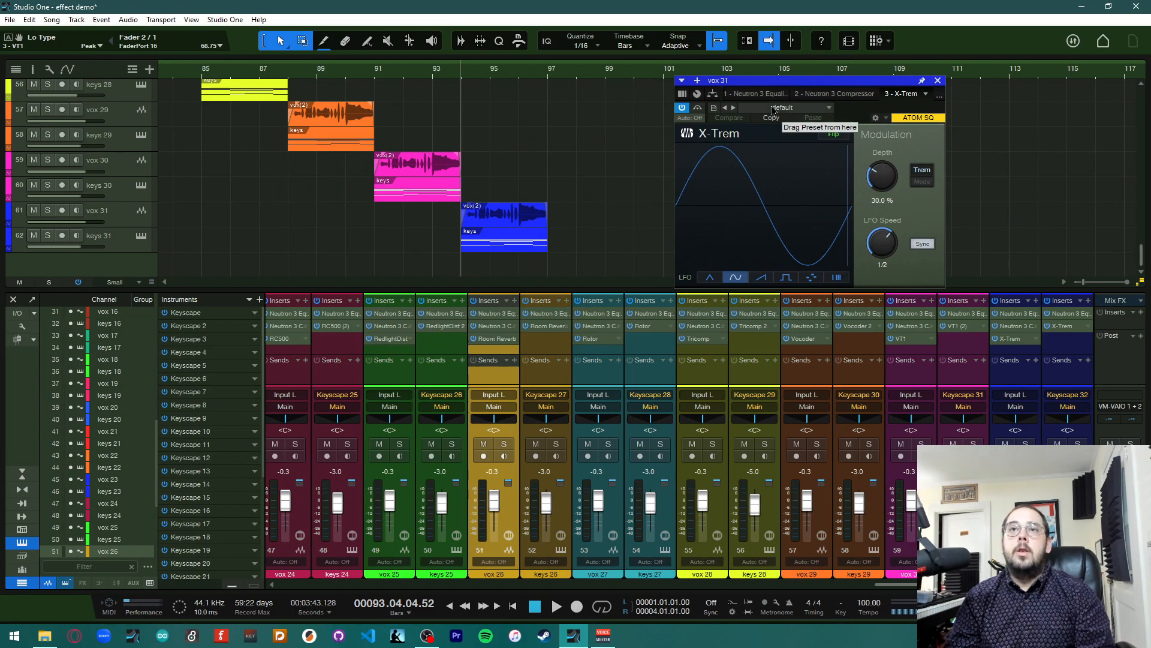
key(space)
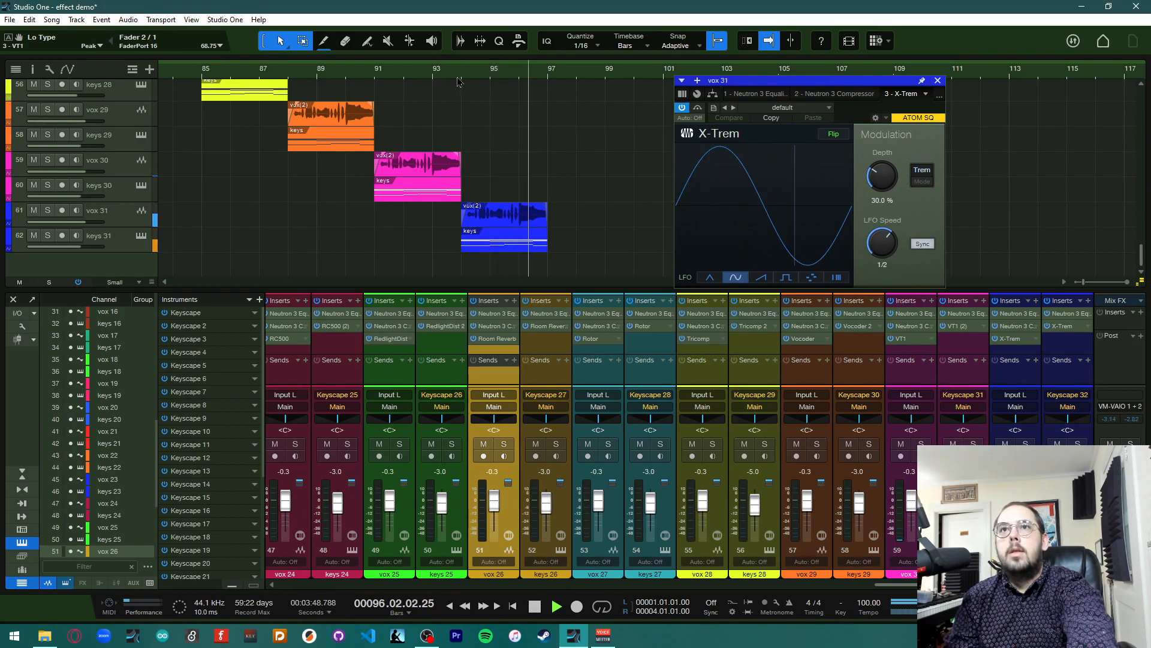
key(space)
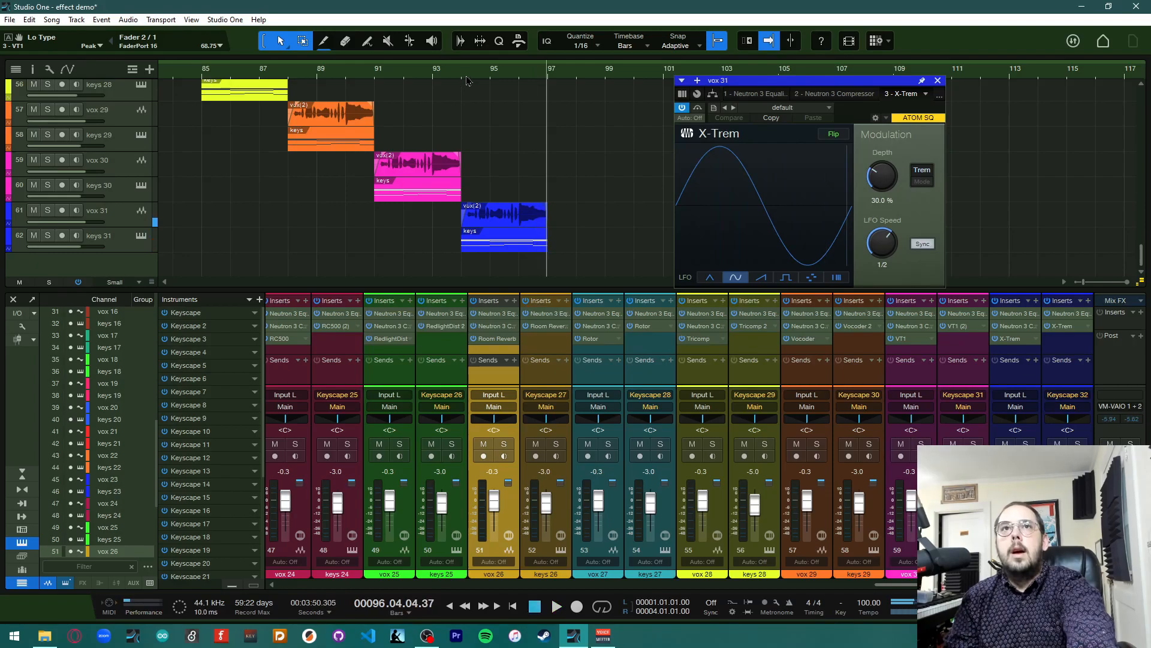
Move the playhead to bar 94 and load the X-Trem preset Garglemaster on vox 31
click(465, 81)
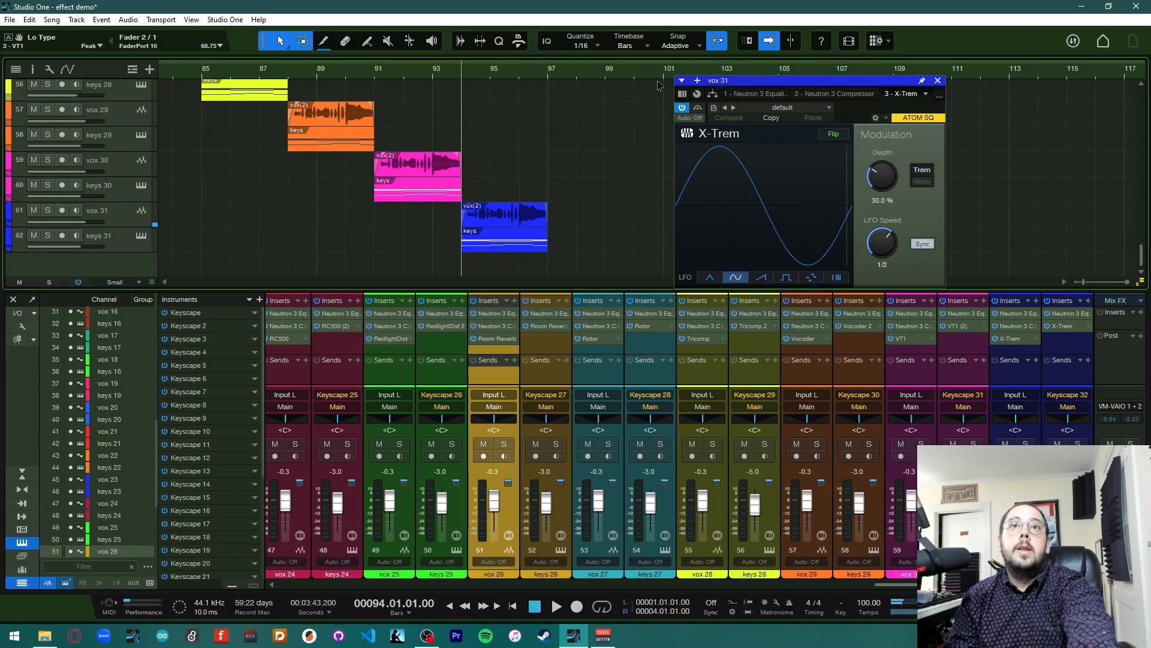
click(783, 109)
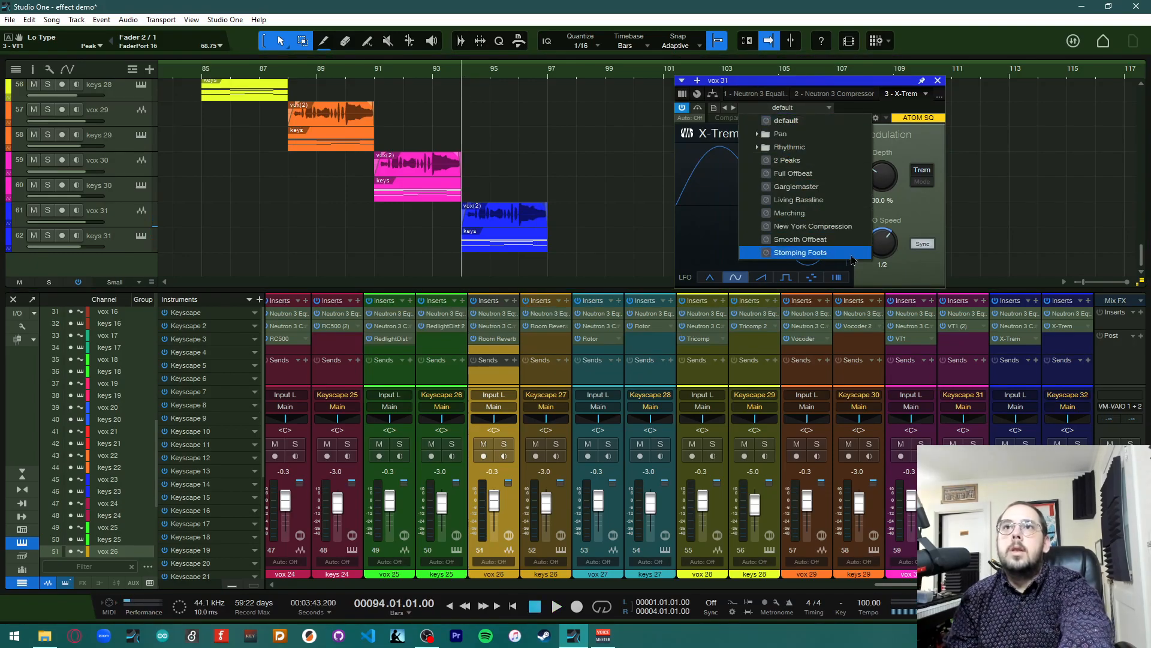
click(940, 73)
Copy vox 31's X-Trem onto keys 31's inserts and play the section
drag(1010, 338, 1058, 331)
key(space)
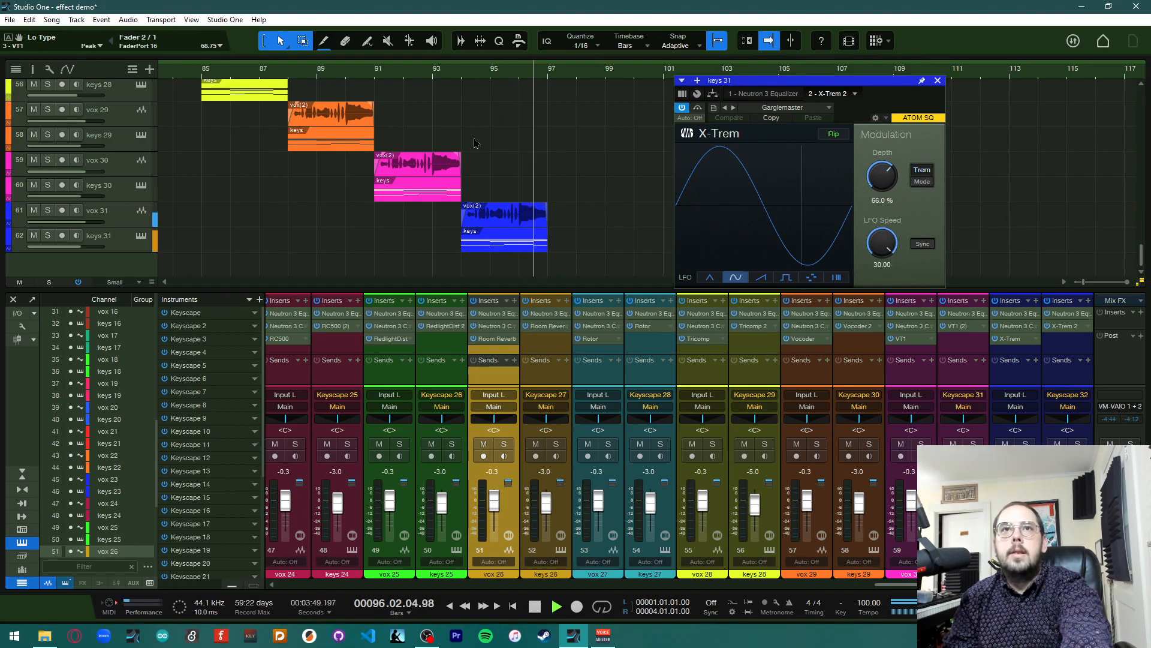
key(space)
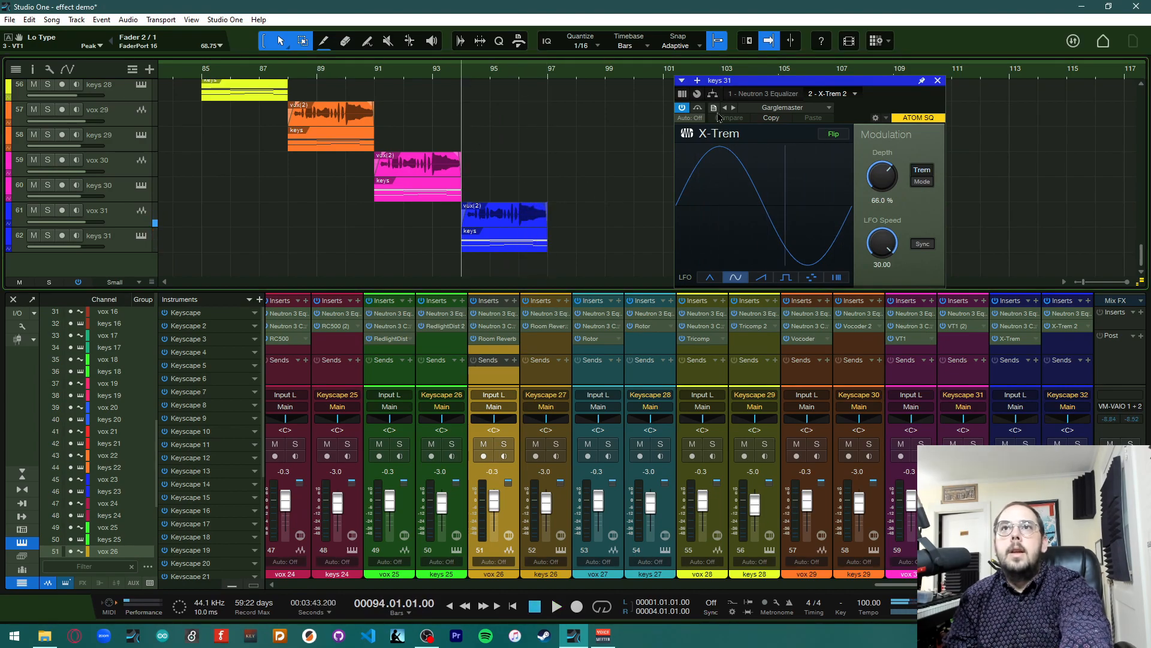
Load the Stomping Foots preset on keys 31's X-Trem
click(791, 108)
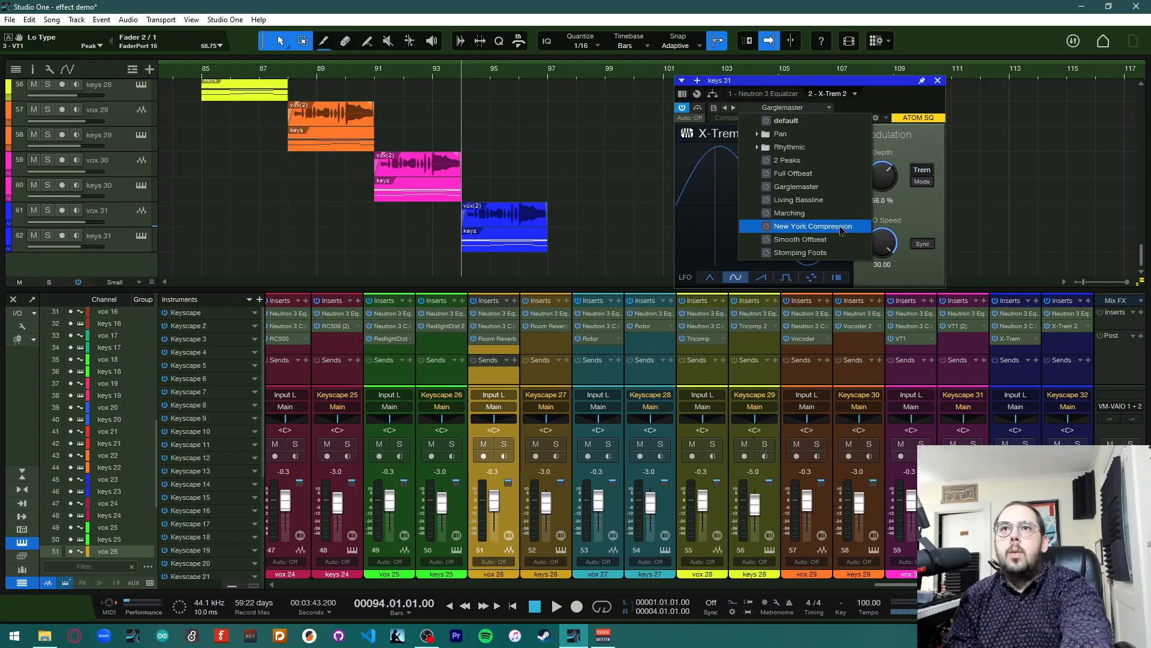
click(835, 252)
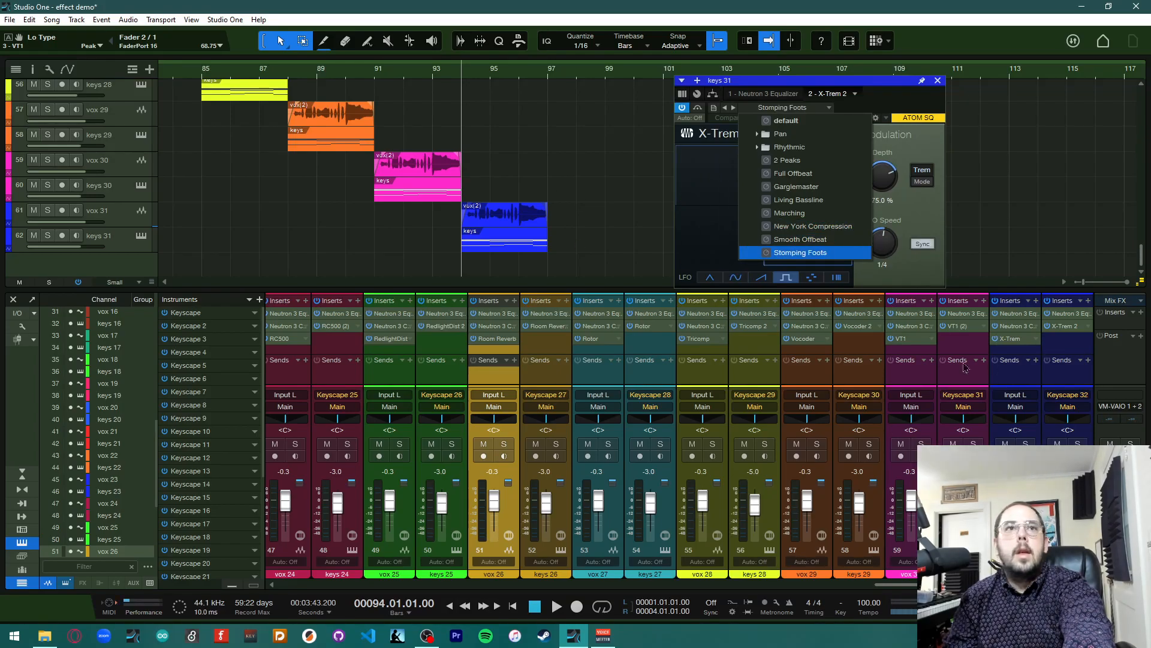
click(869, 113)
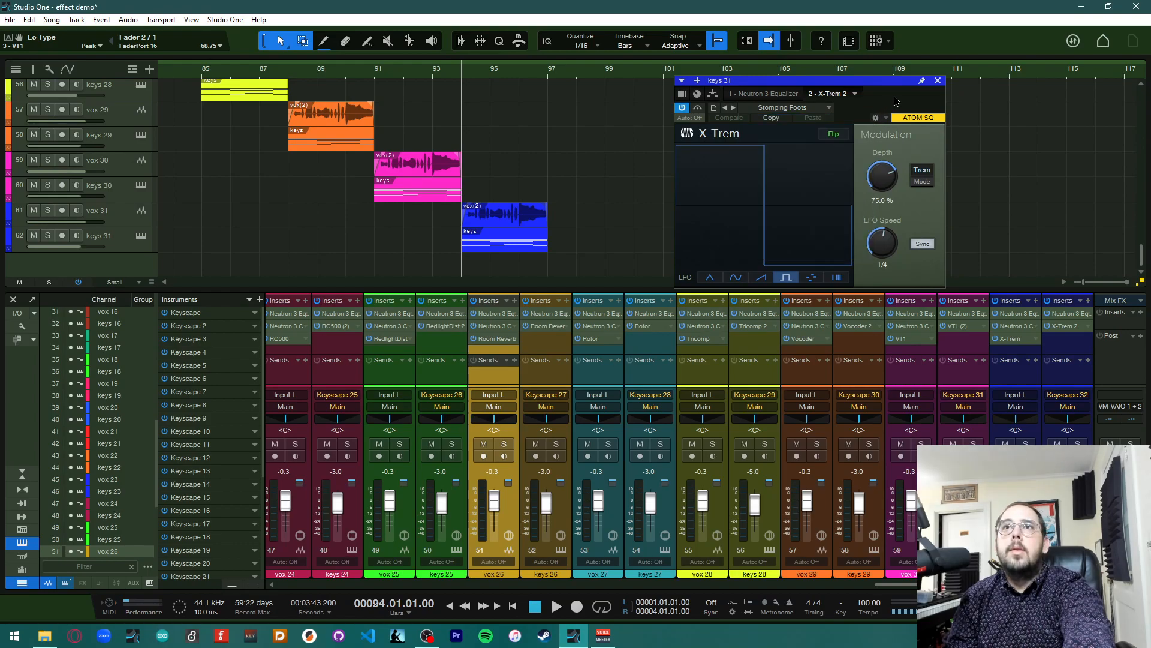
Copy keys 31's Stomping Foots X-Trem insert onto vox 31, replacing its X-Trem, and play the section
drag(1055, 326, 1013, 338)
key(space)
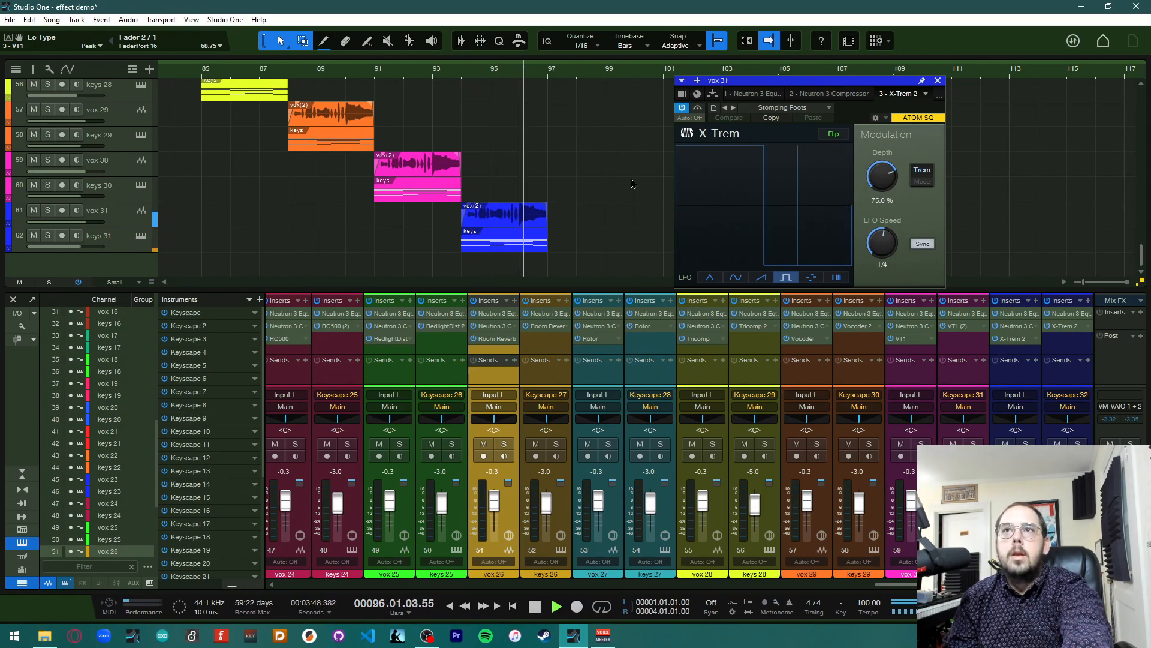
key(space)
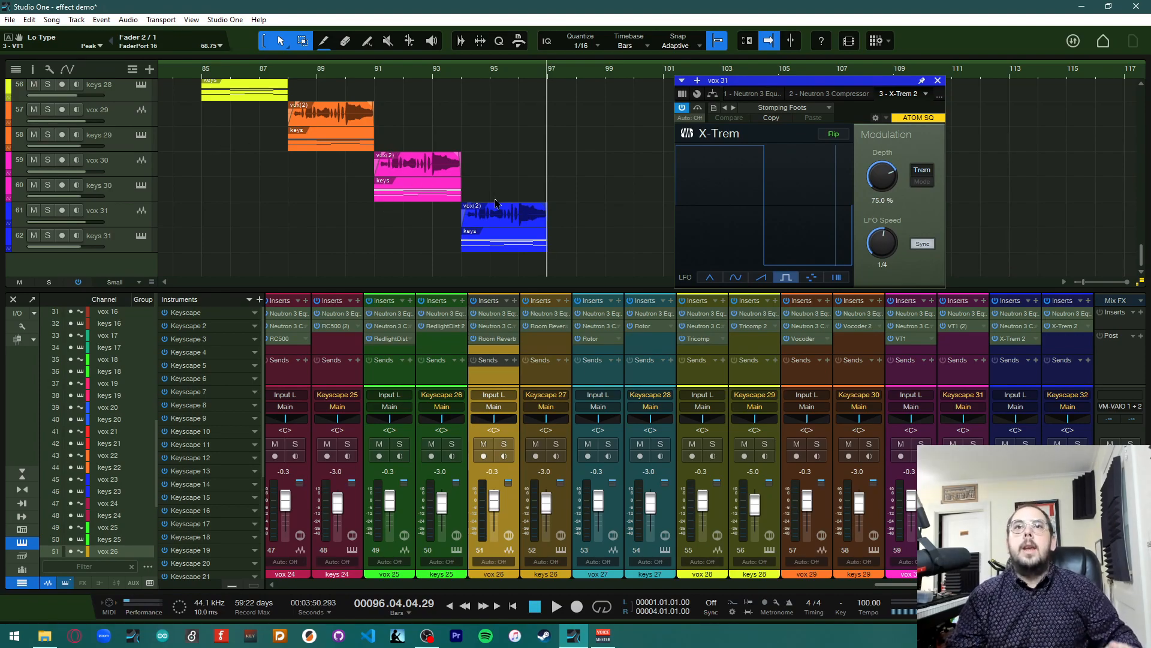
Return the playhead to bar 94, then close the X-Trem window and hide the mixer
click(461, 83)
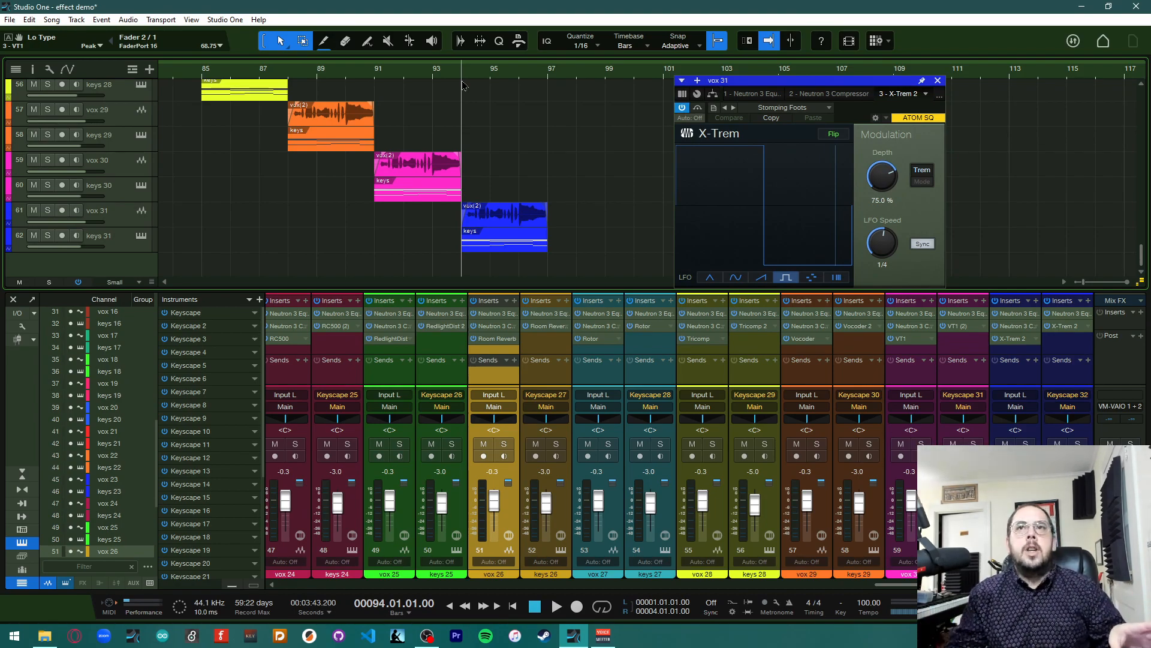
click(938, 80)
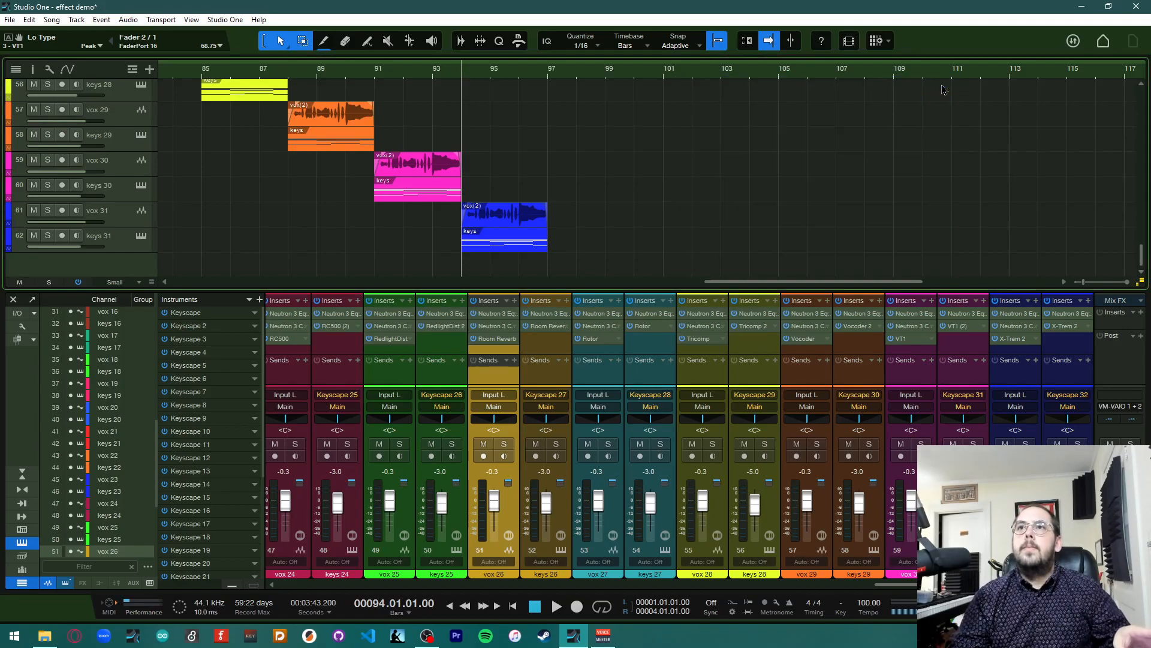
key(F3)
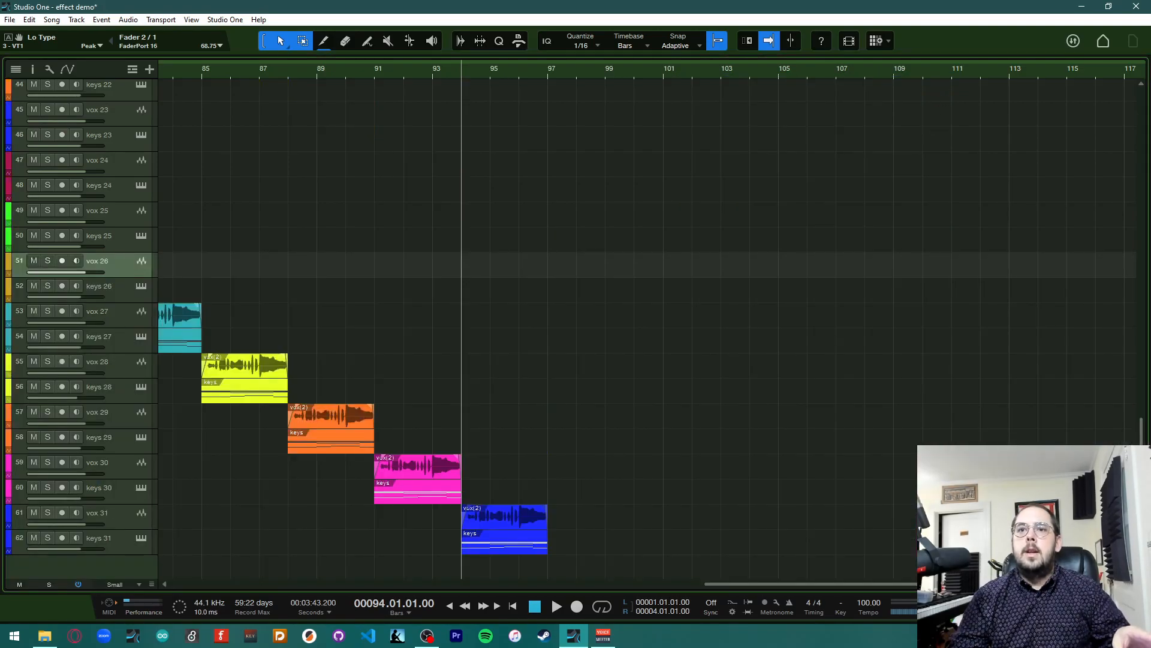
Zoom out to show the whole arrangement from the first track and shrink all track heights to Minimal
scroll(772, 576, left, 6)
scroll(772, 576, left, 20)
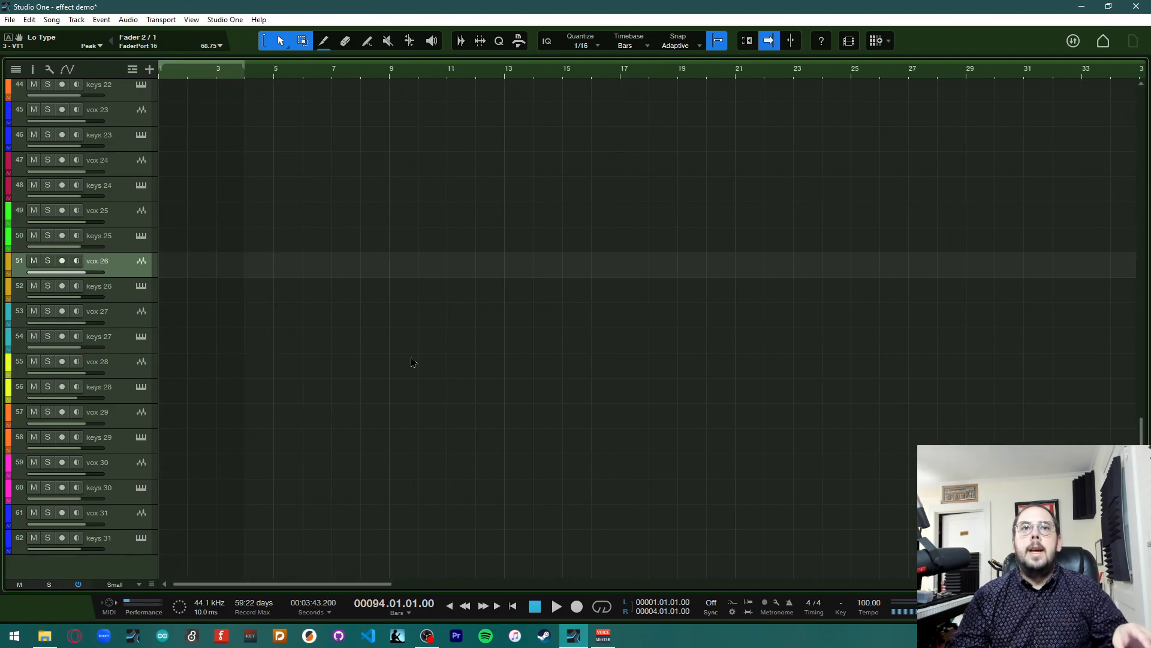
scroll(410, 364, up, 15)
scroll(407, 352, up, 7)
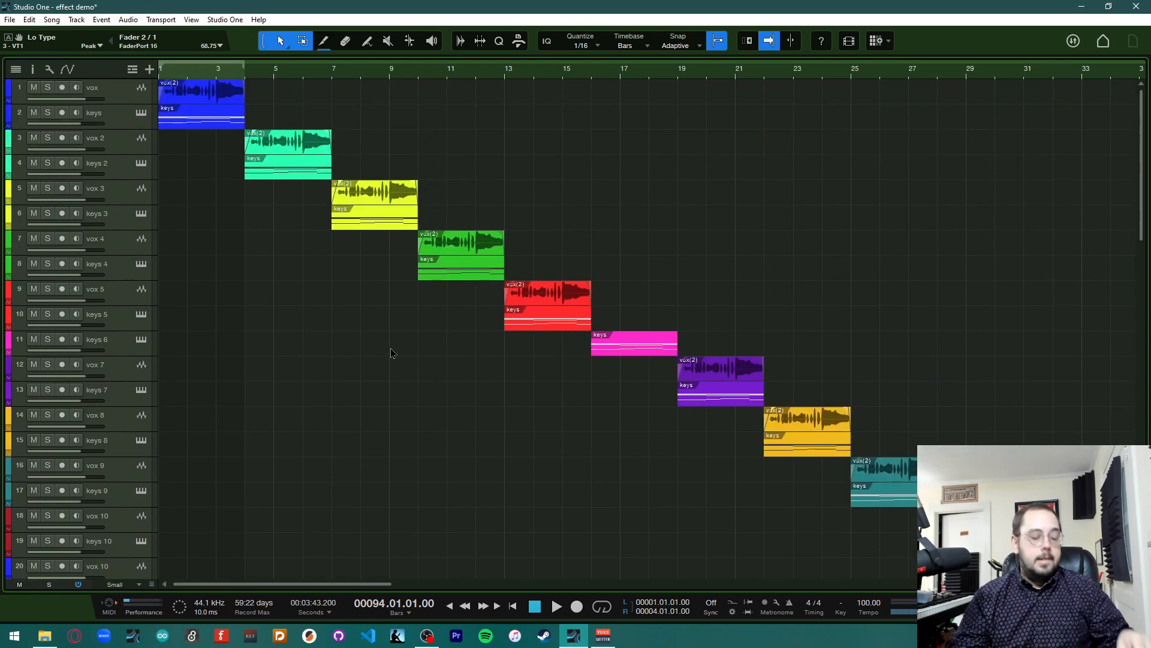
key(w)
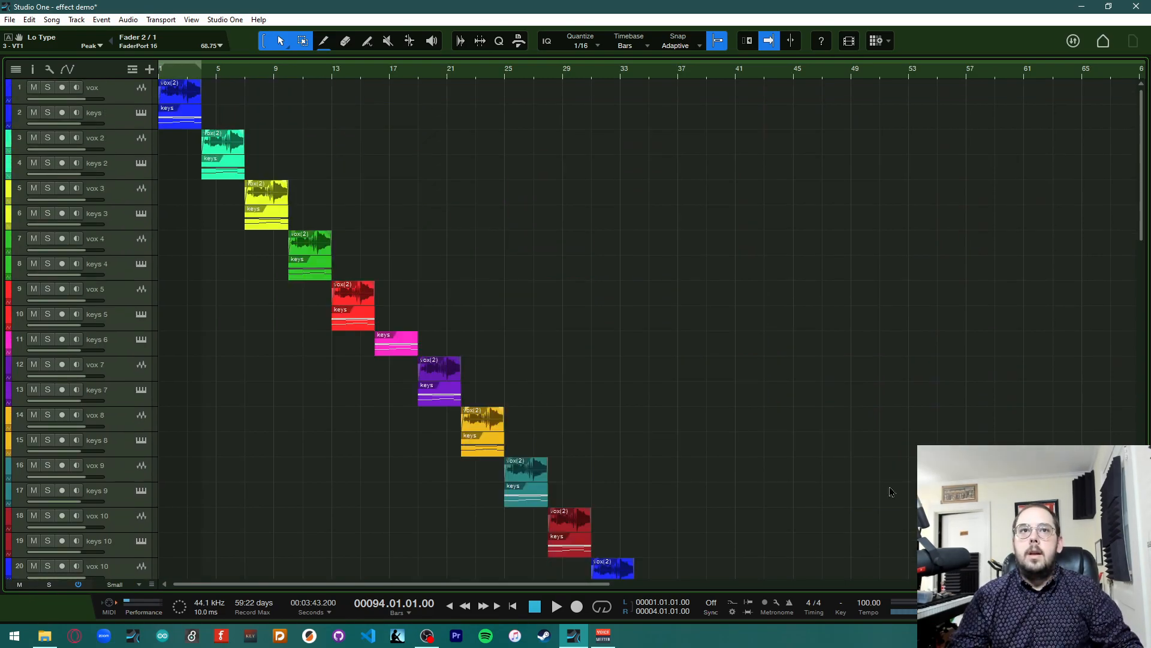
scroll(707, 462, down, 1)
key(w)
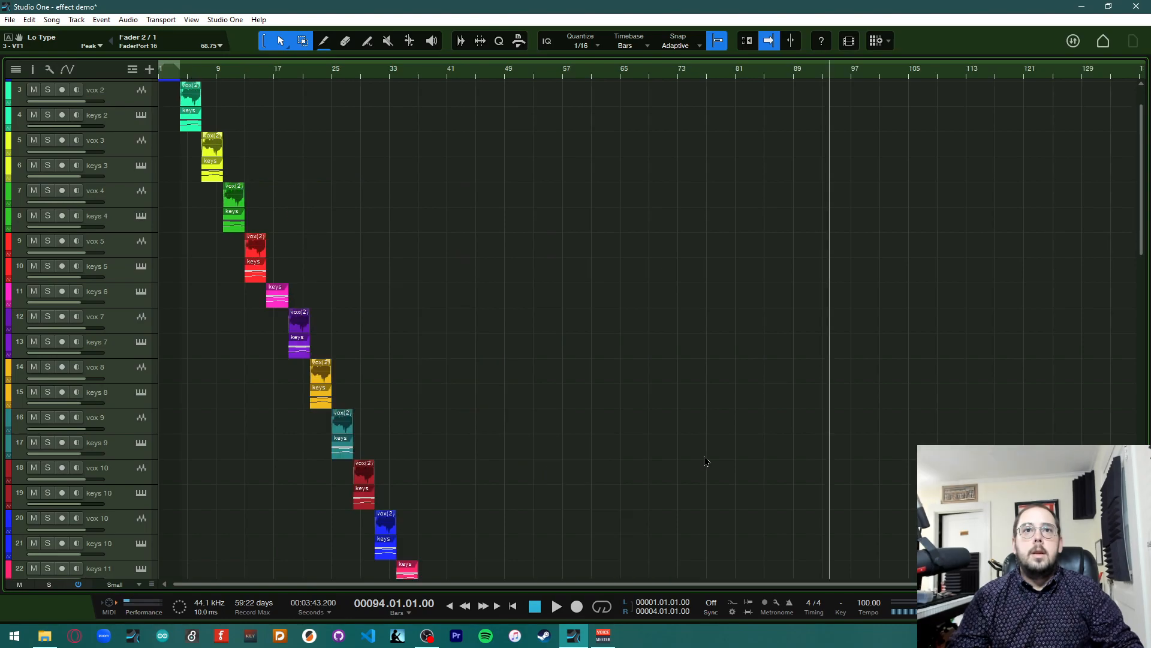
scroll(705, 461, up, 1)
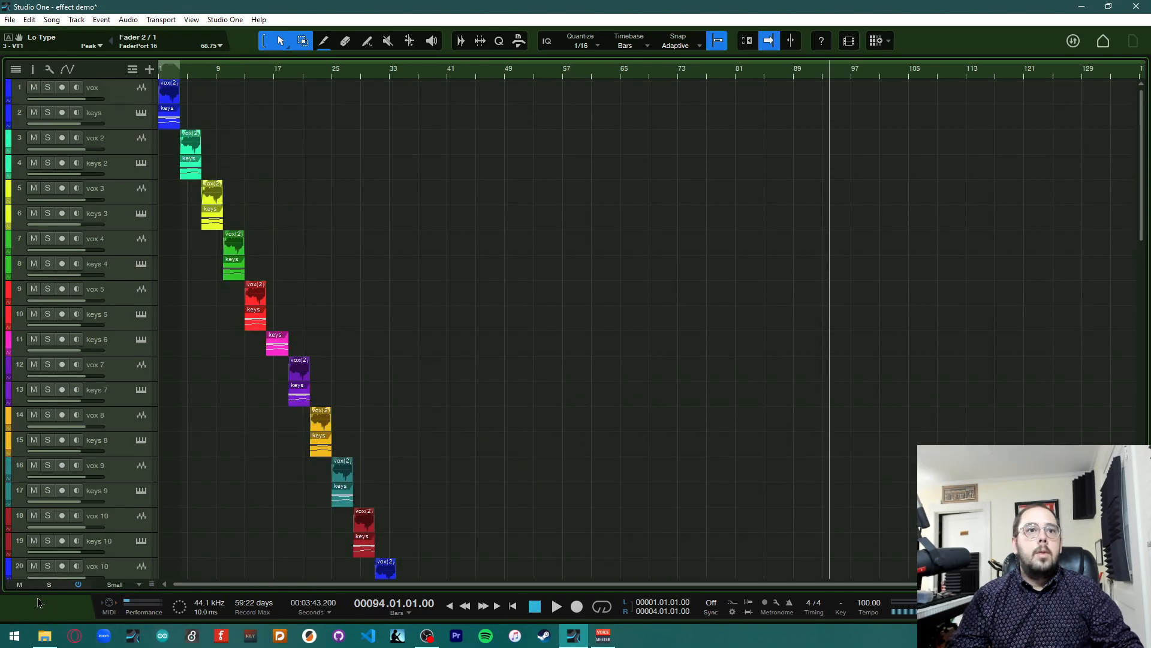
click(124, 586)
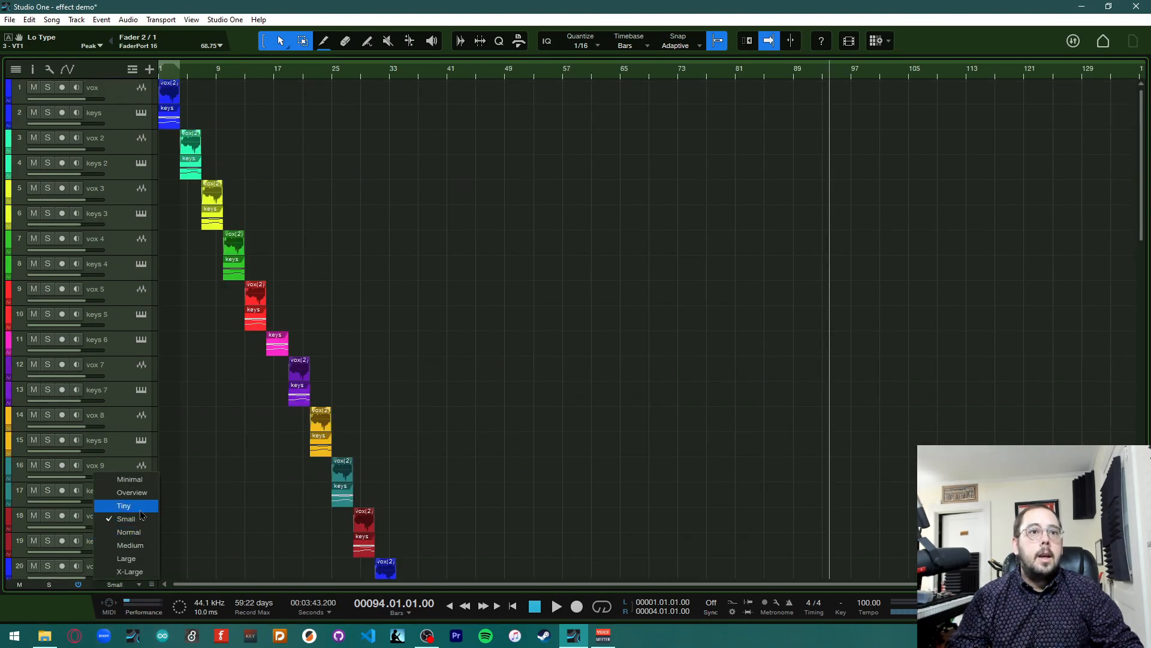
click(126, 507)
scroll(278, 465, down, 2)
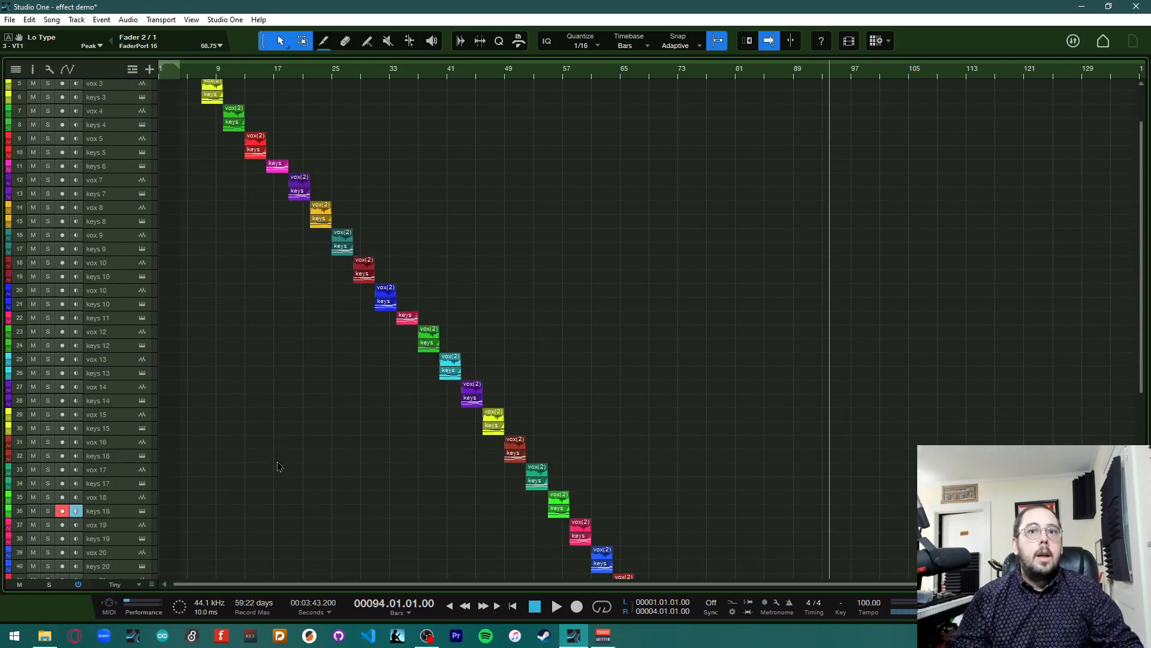
scroll(227, 499, up, 1)
click(139, 585)
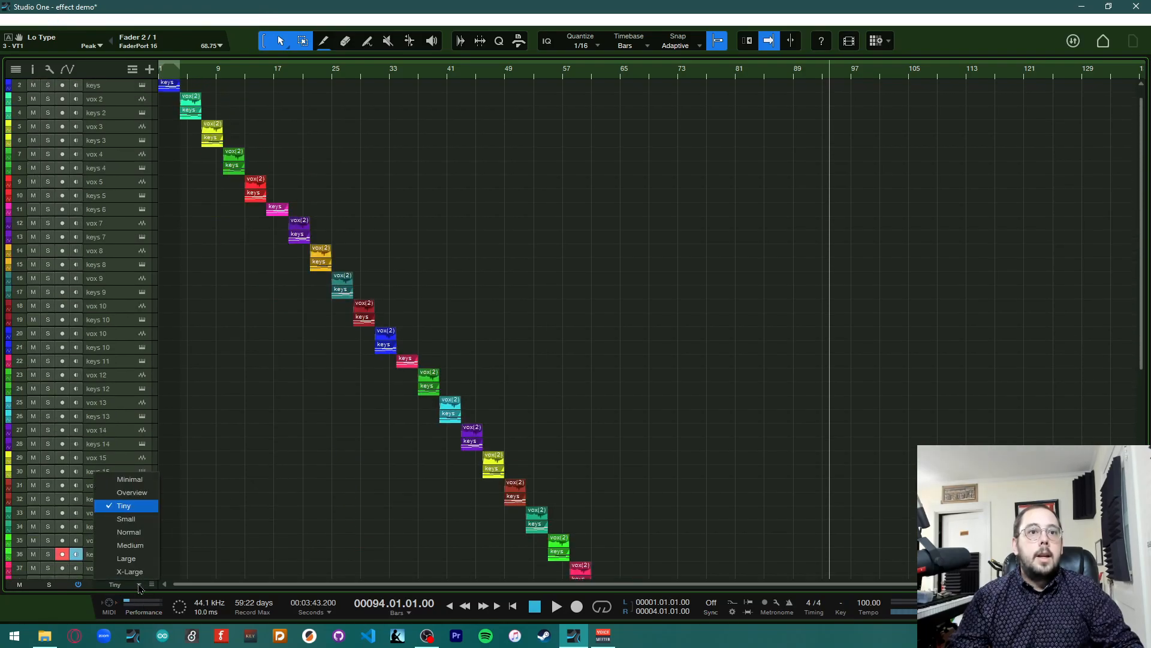
click(148, 479)
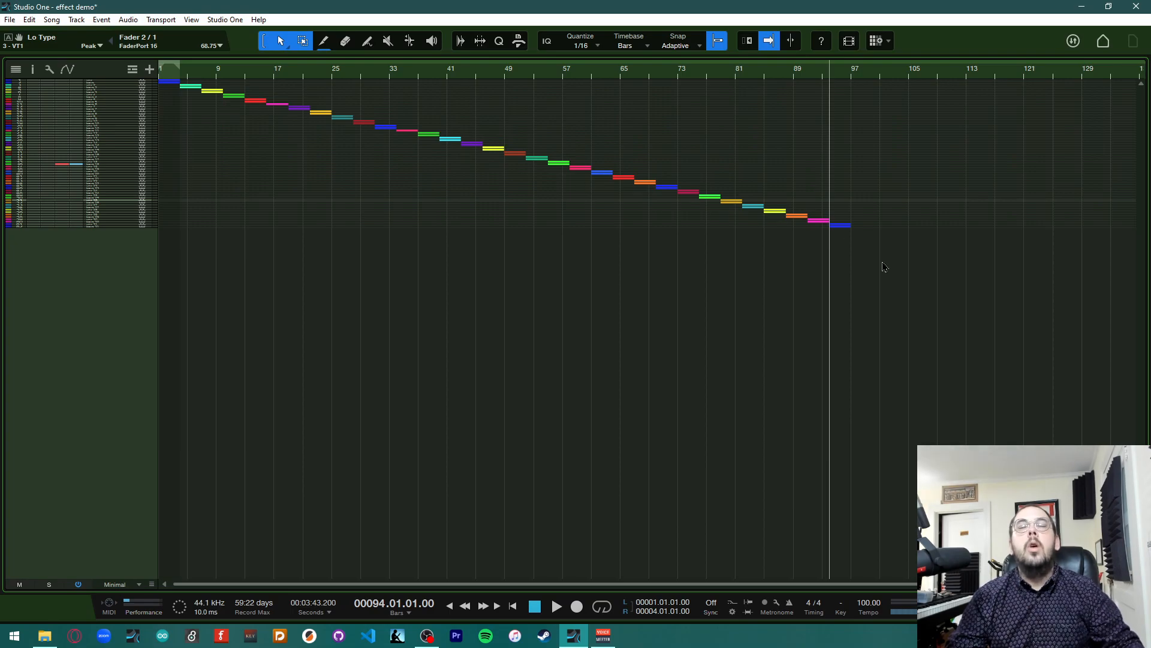
Return to the song start, play the whole song, and reopen the mixer
click(513, 606)
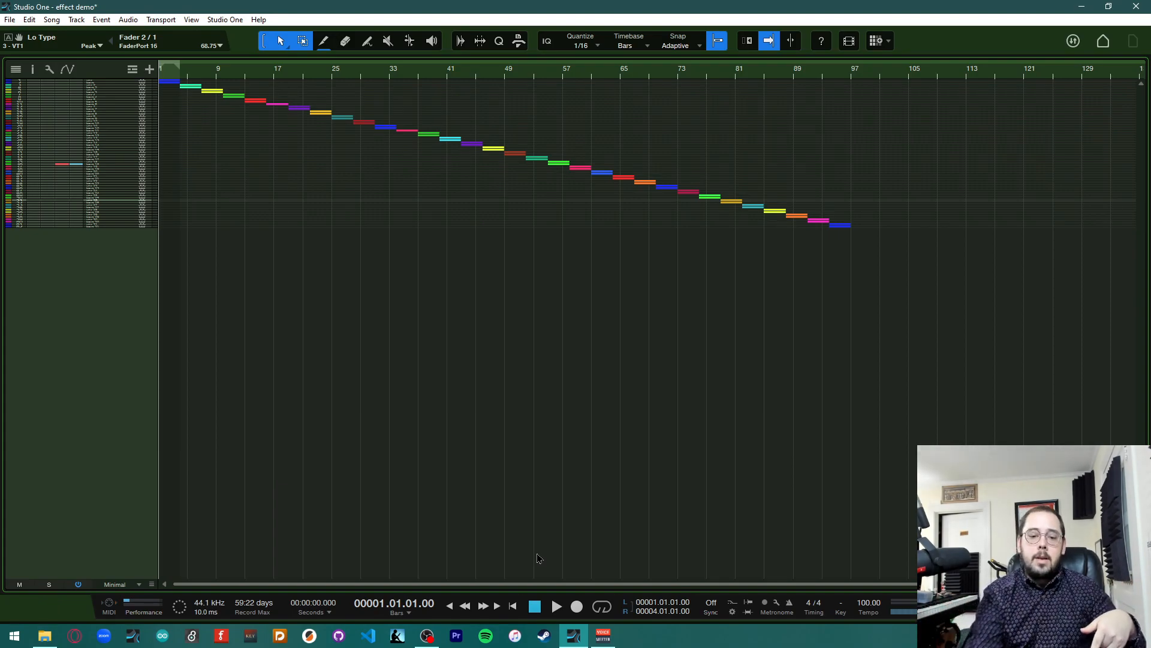
key(space)
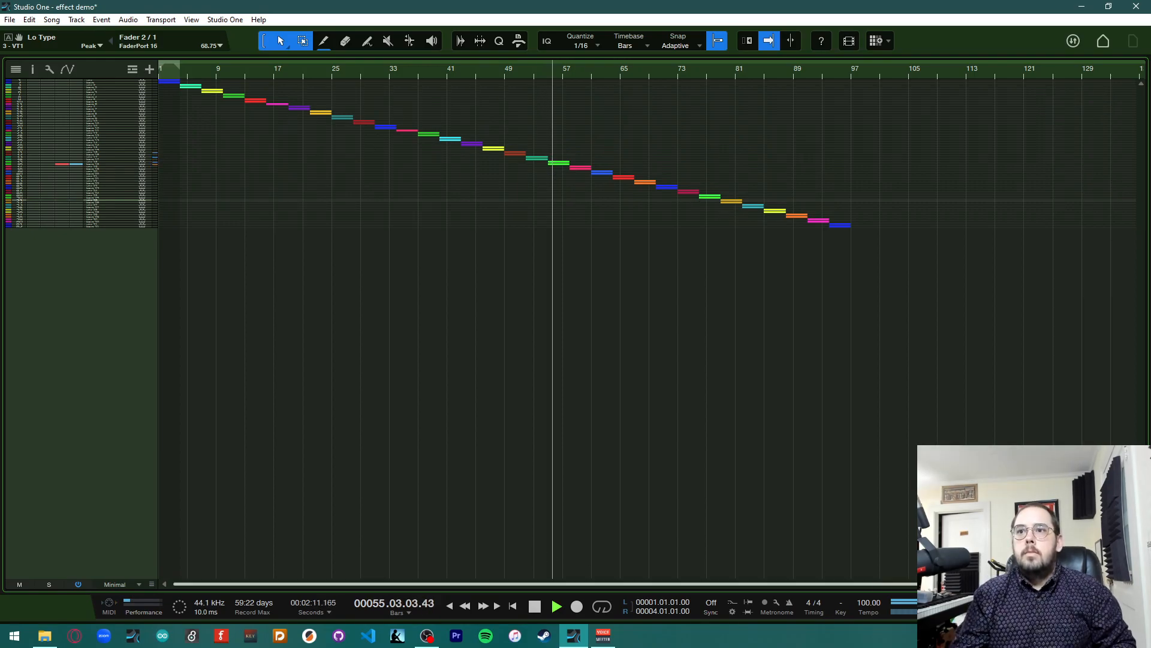
key(F3)
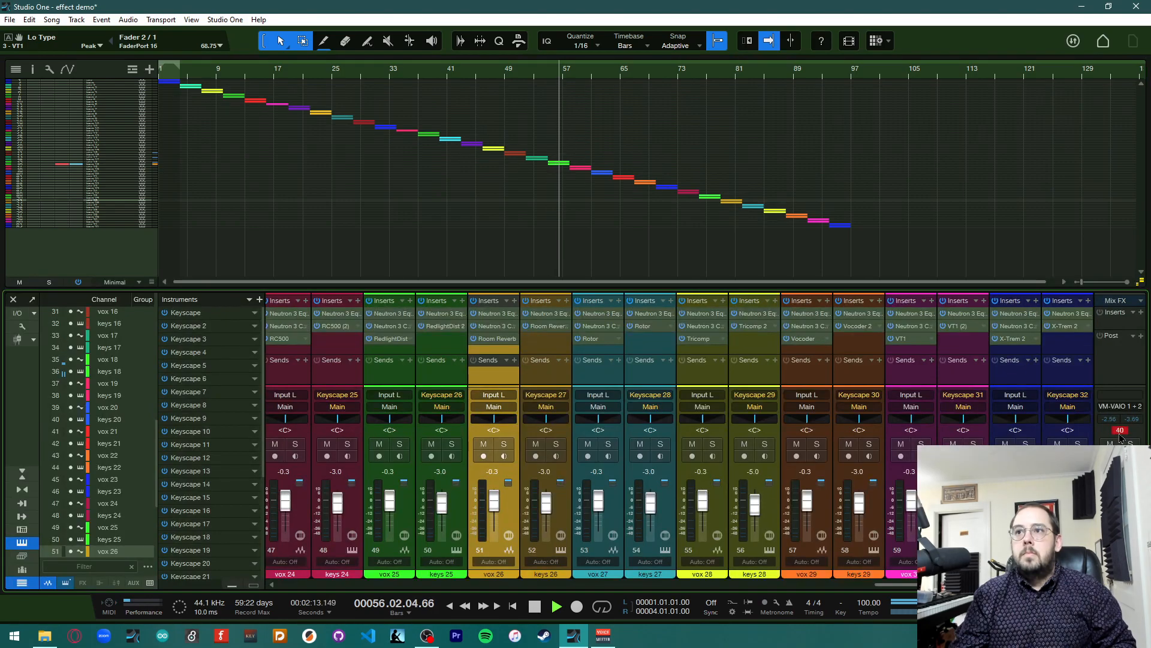